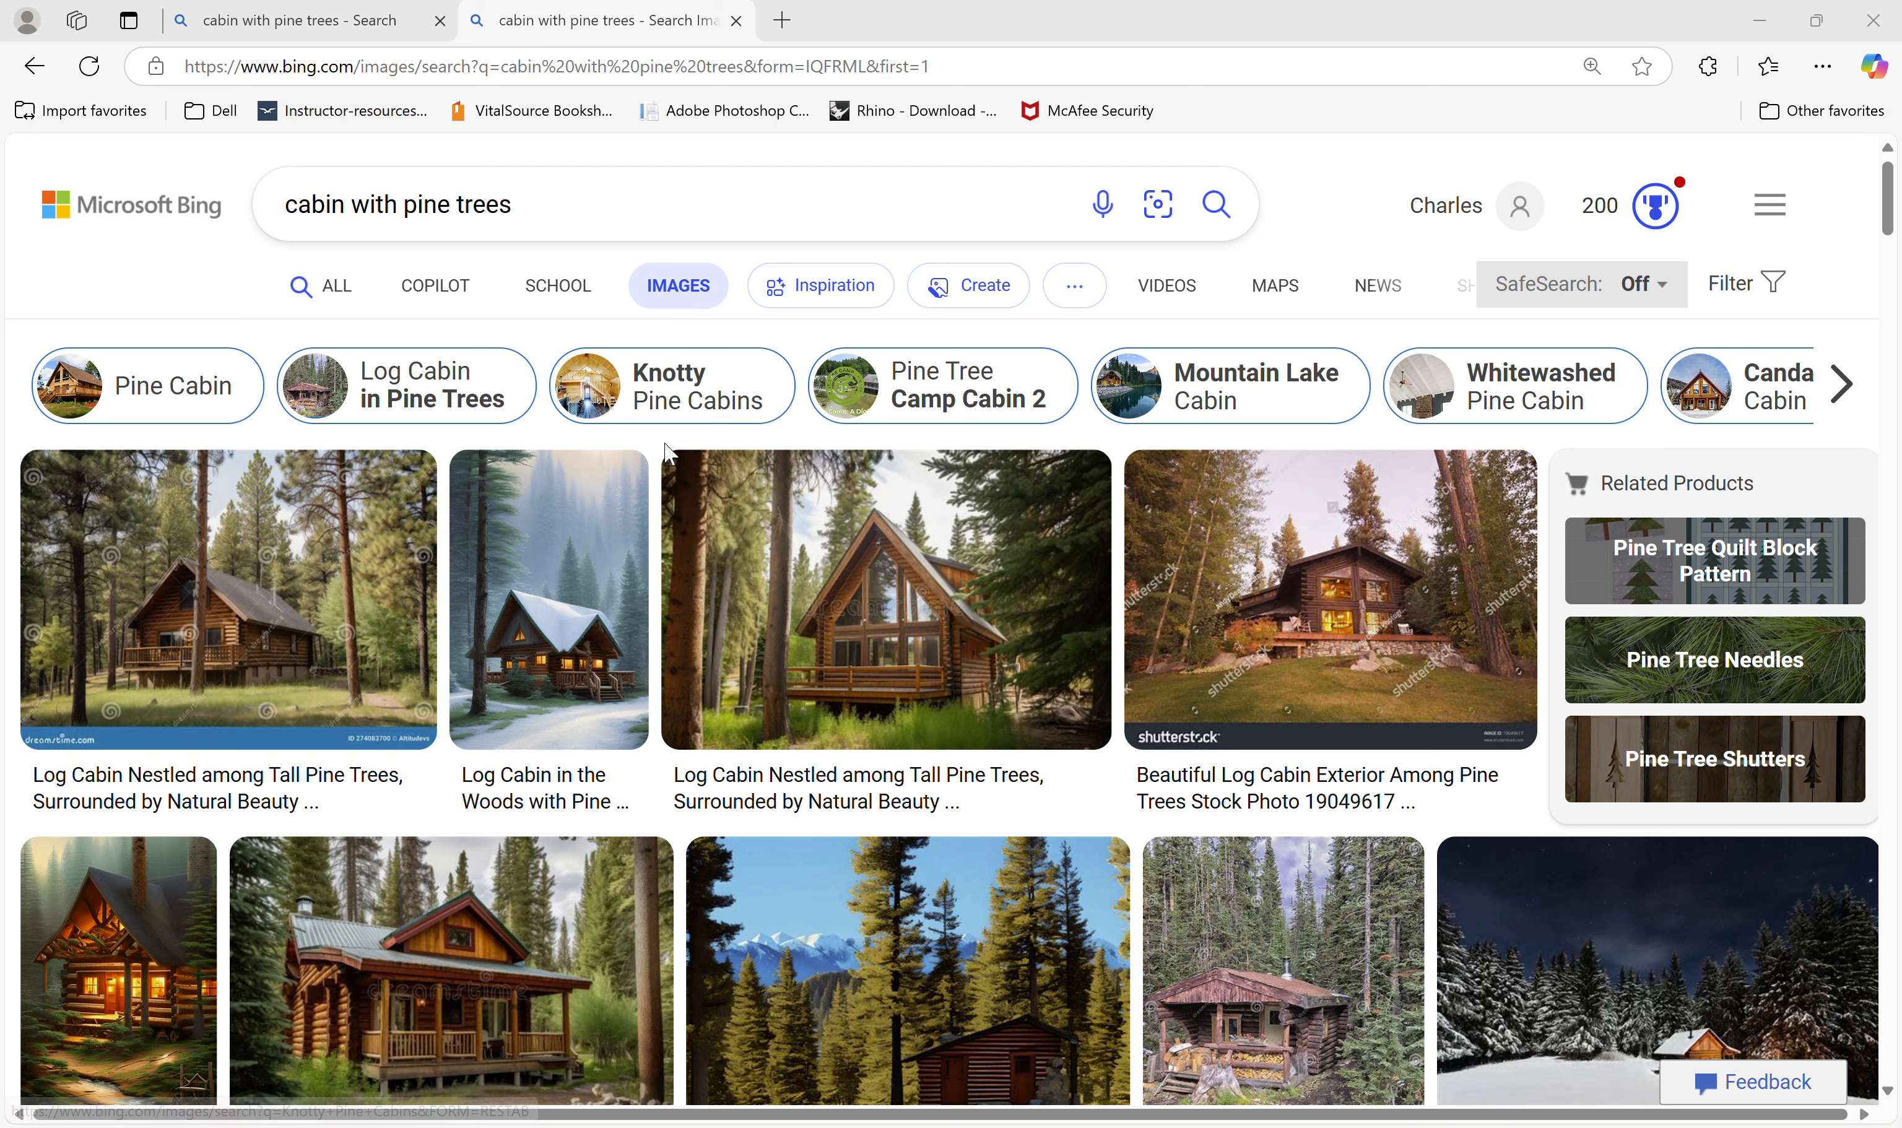
Step: Browse the "cabin with pine trees" image results and open the preview of the snowy log cabin with lit windows
click(278, 213)
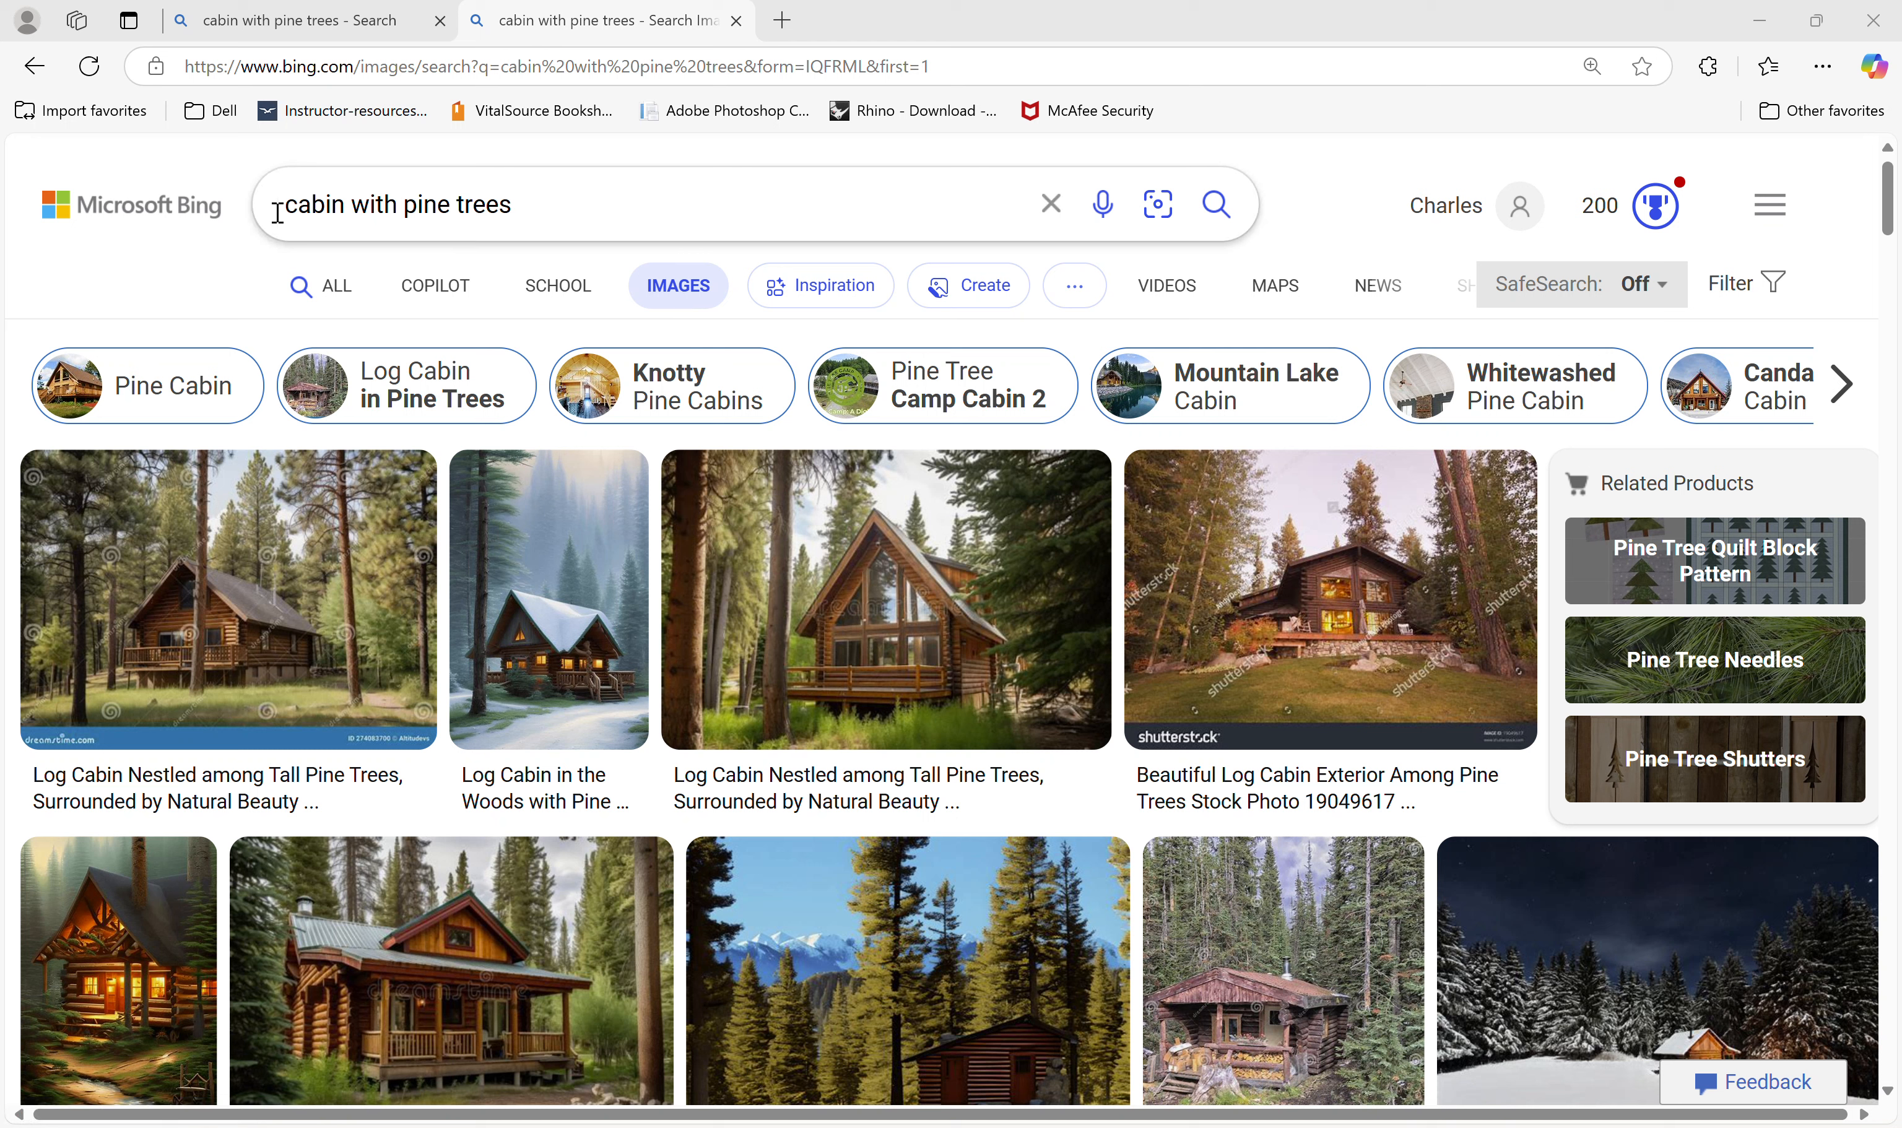
scroll(849, 532, down, 3)
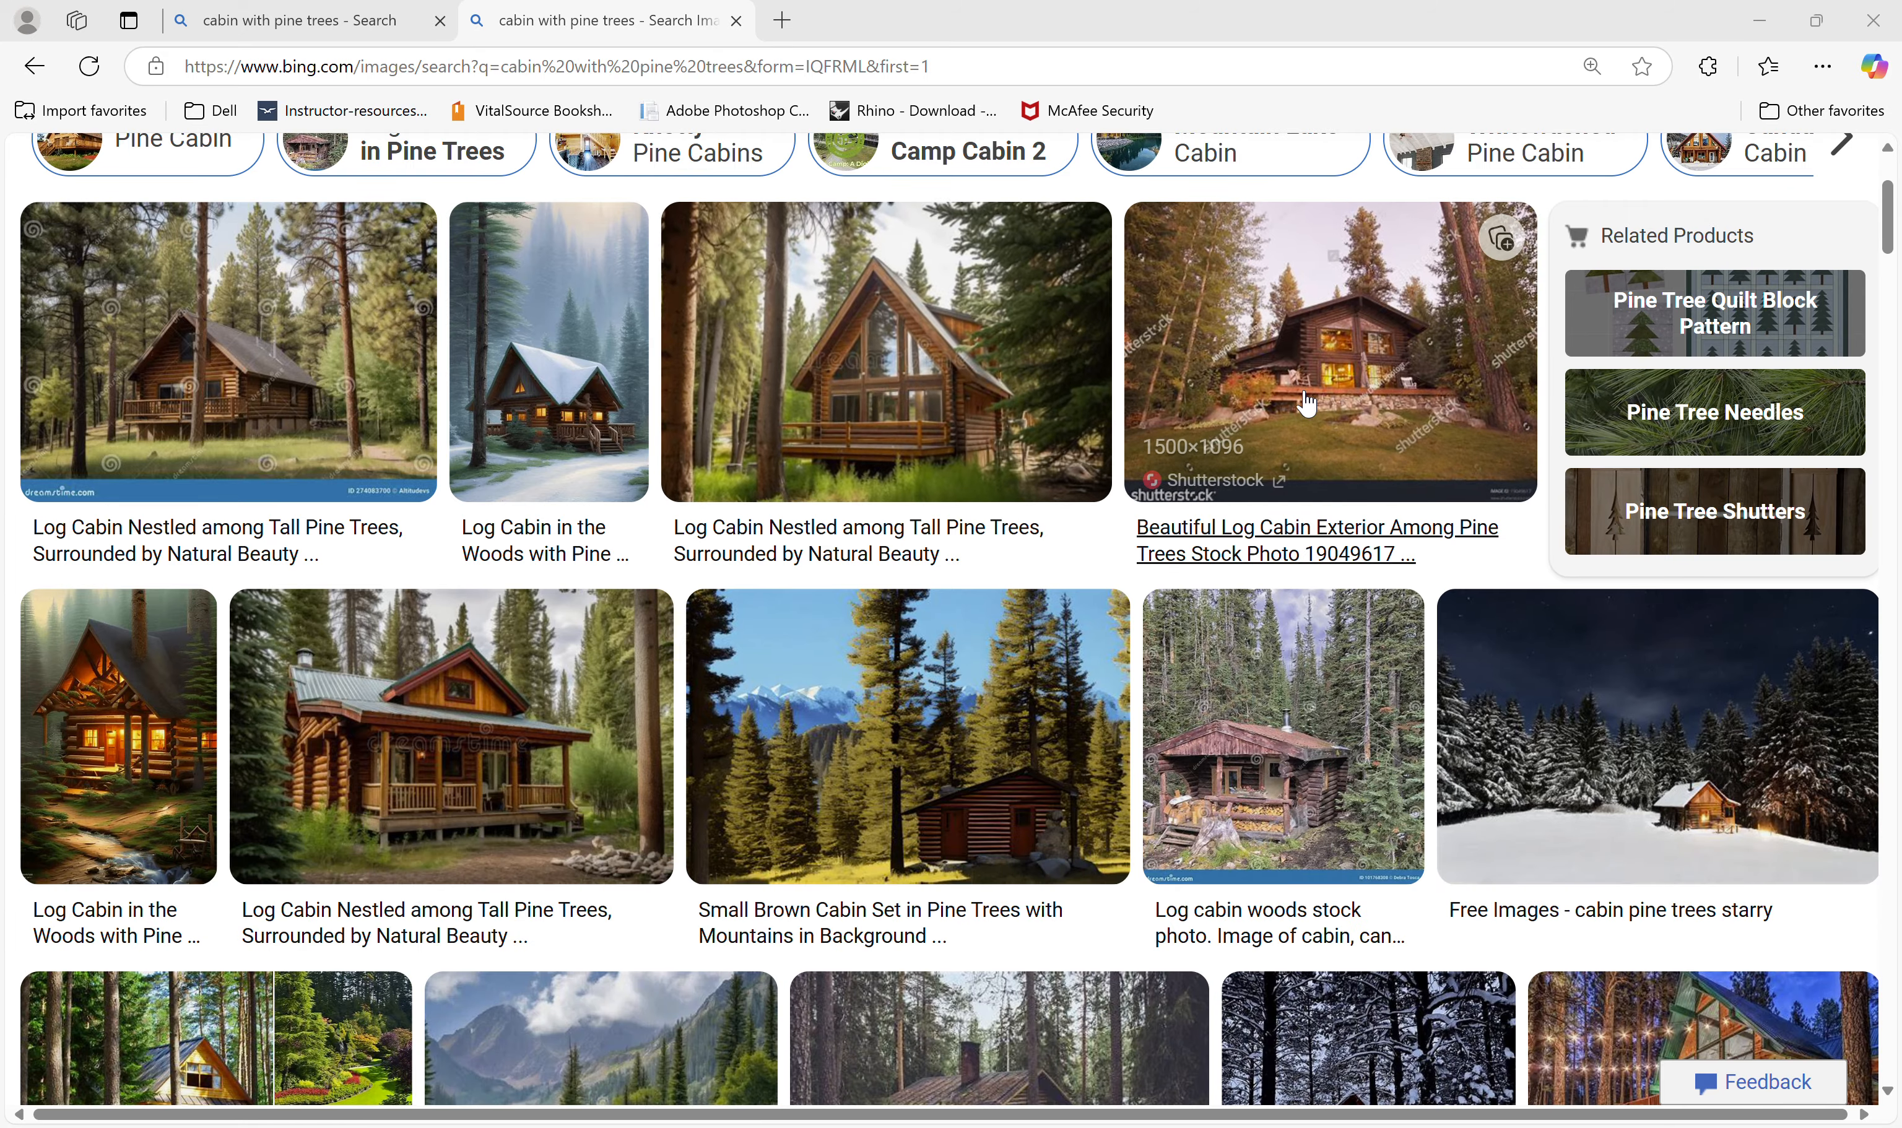
scroll(1329, 414, down, 1)
scroll(1329, 414, down, 1)
scroll(899, 455, down, 1)
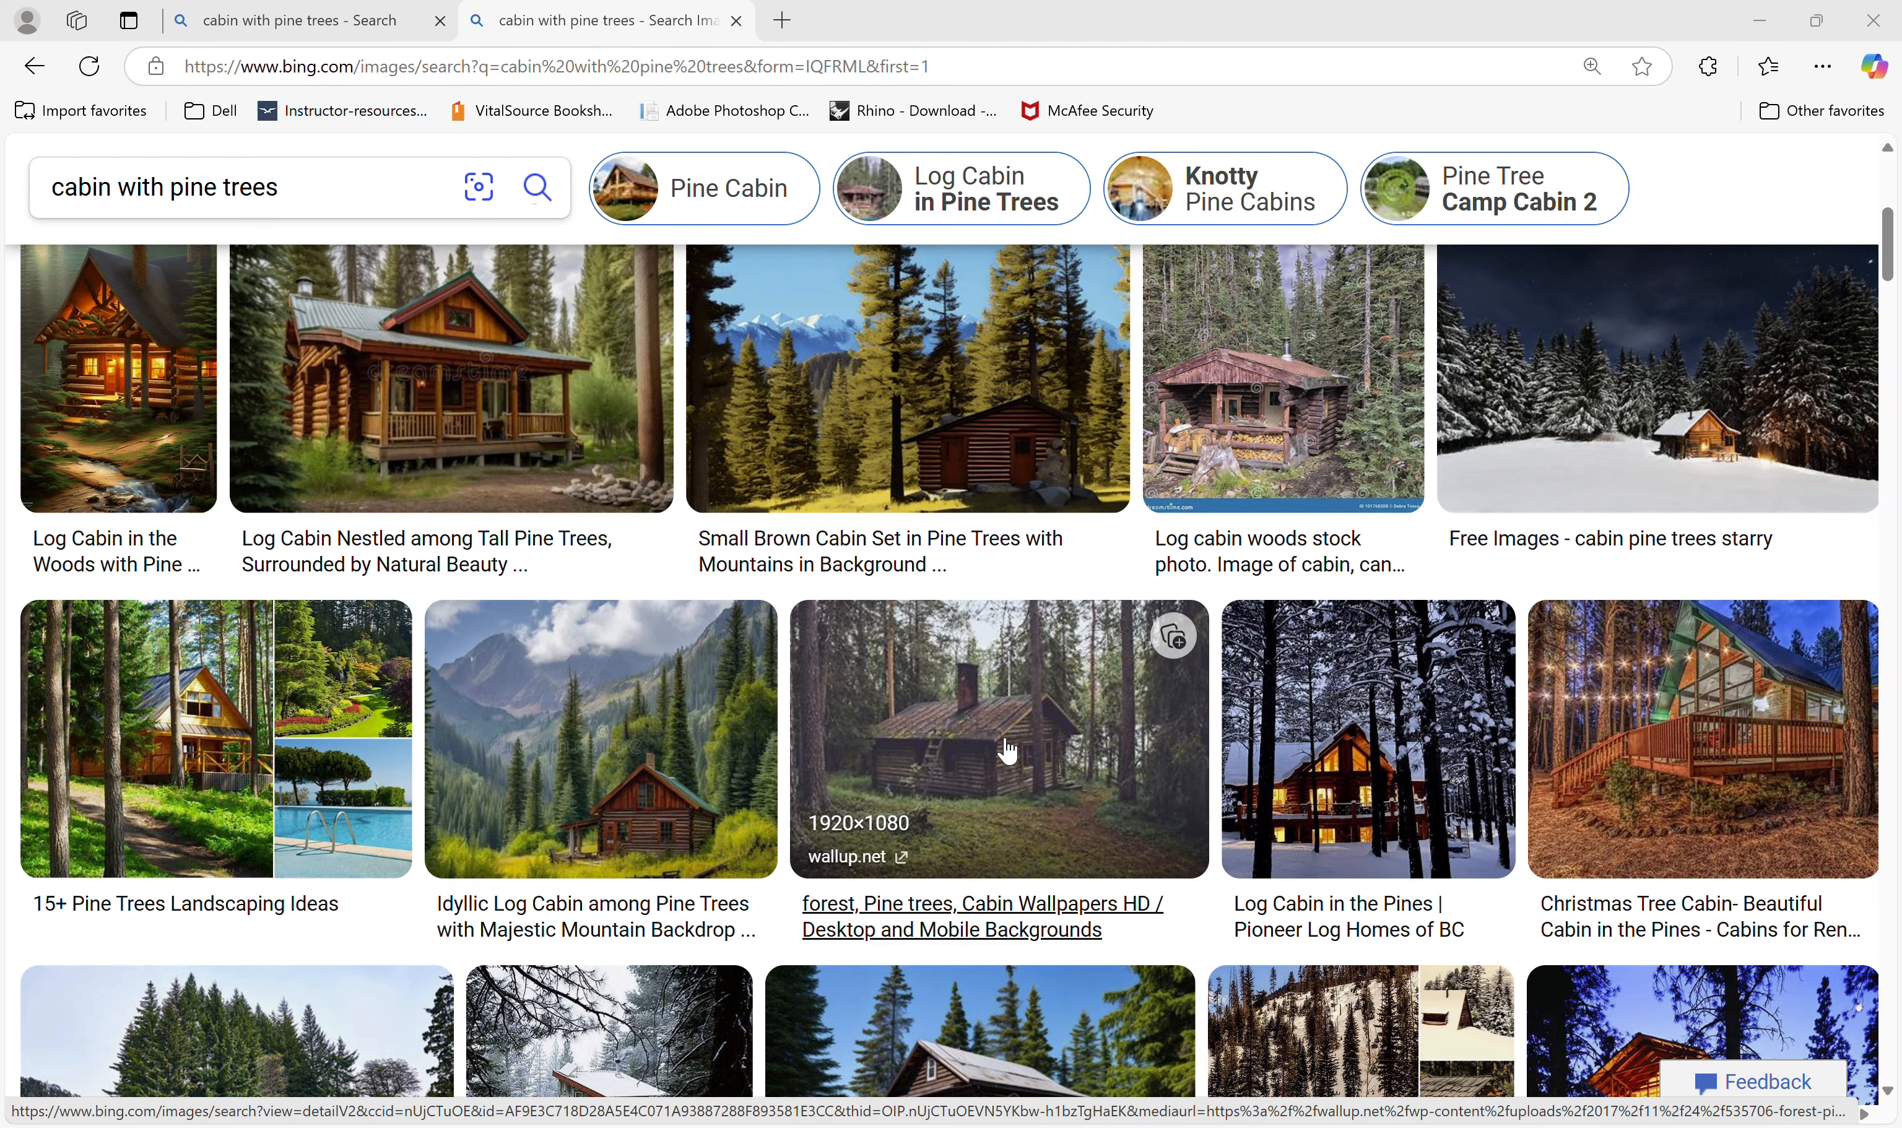
scroll(1041, 733, down, 1)
click(1318, 604)
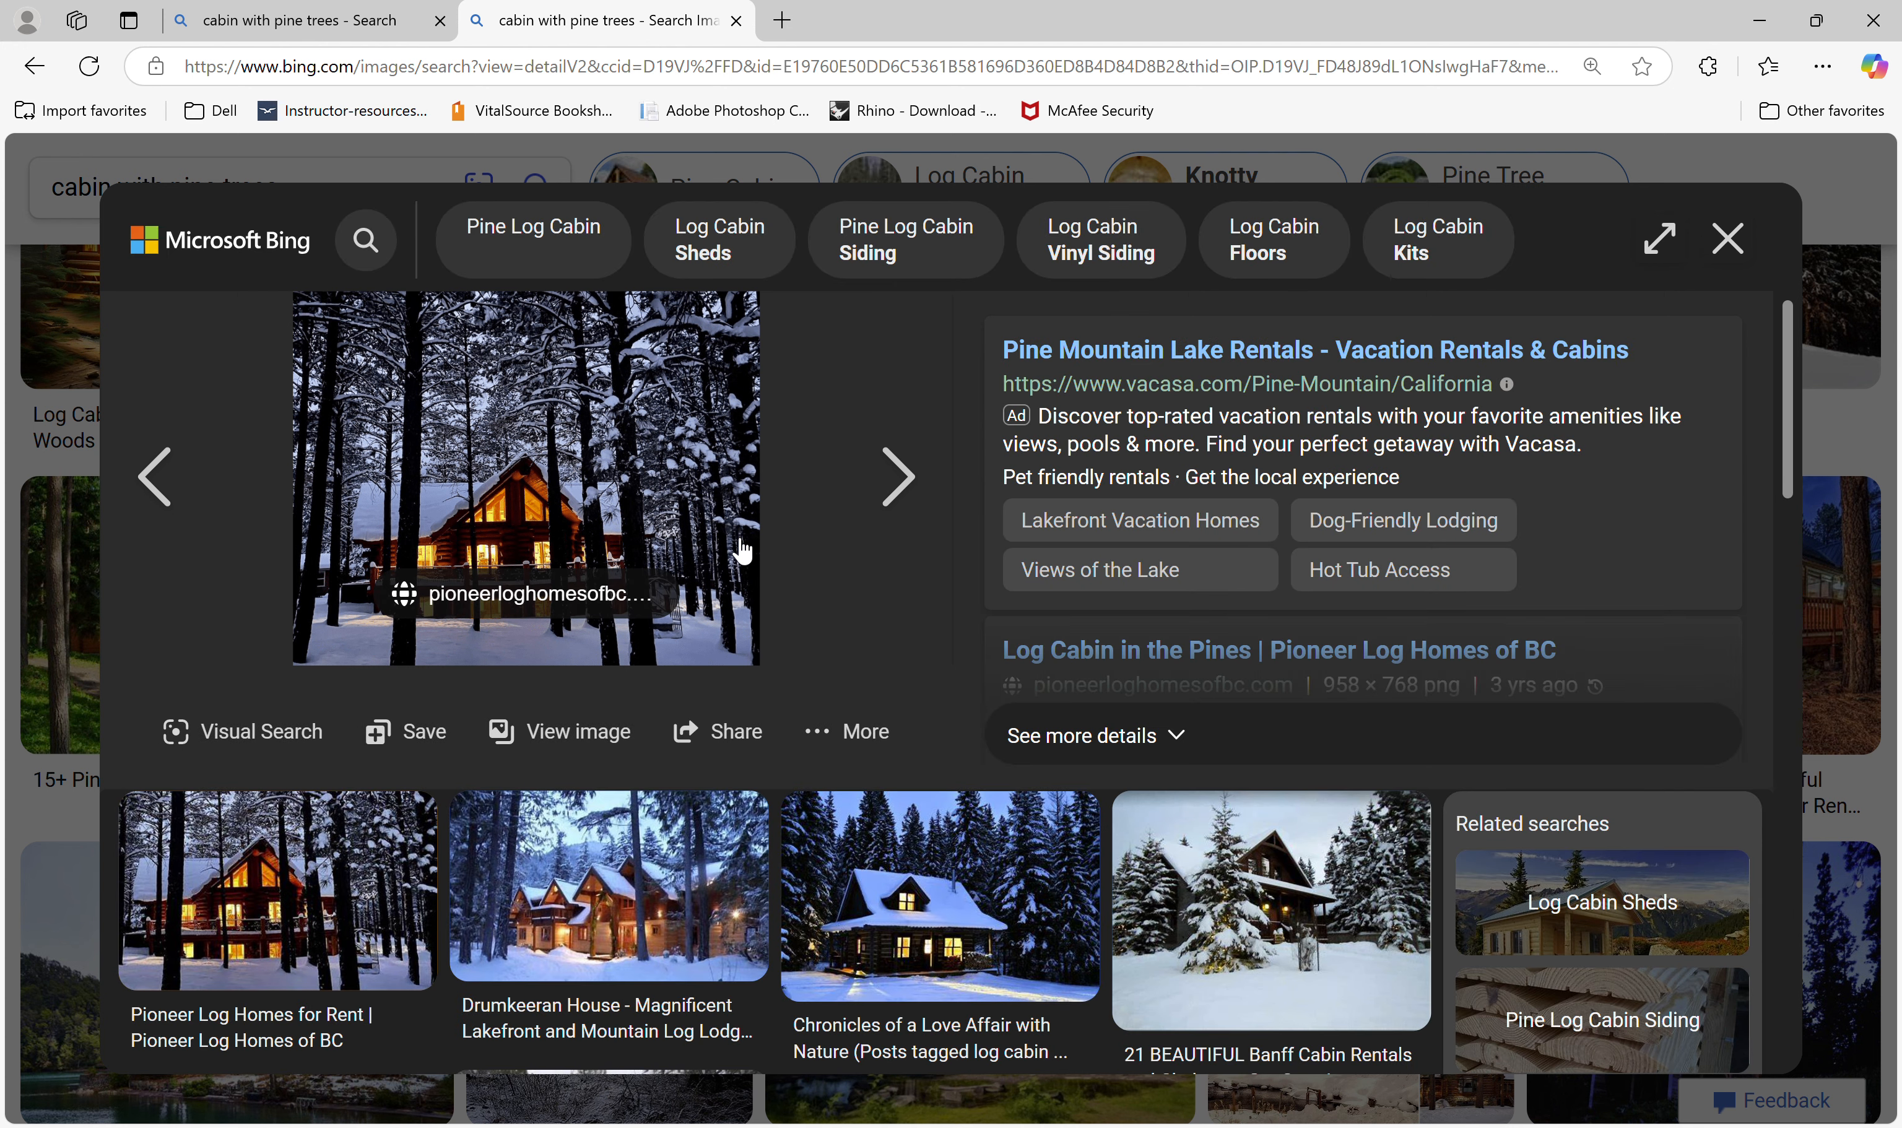
Step: Open the snowy log cabin image at full size in a new browser tab and view that tab
right_click(517, 433)
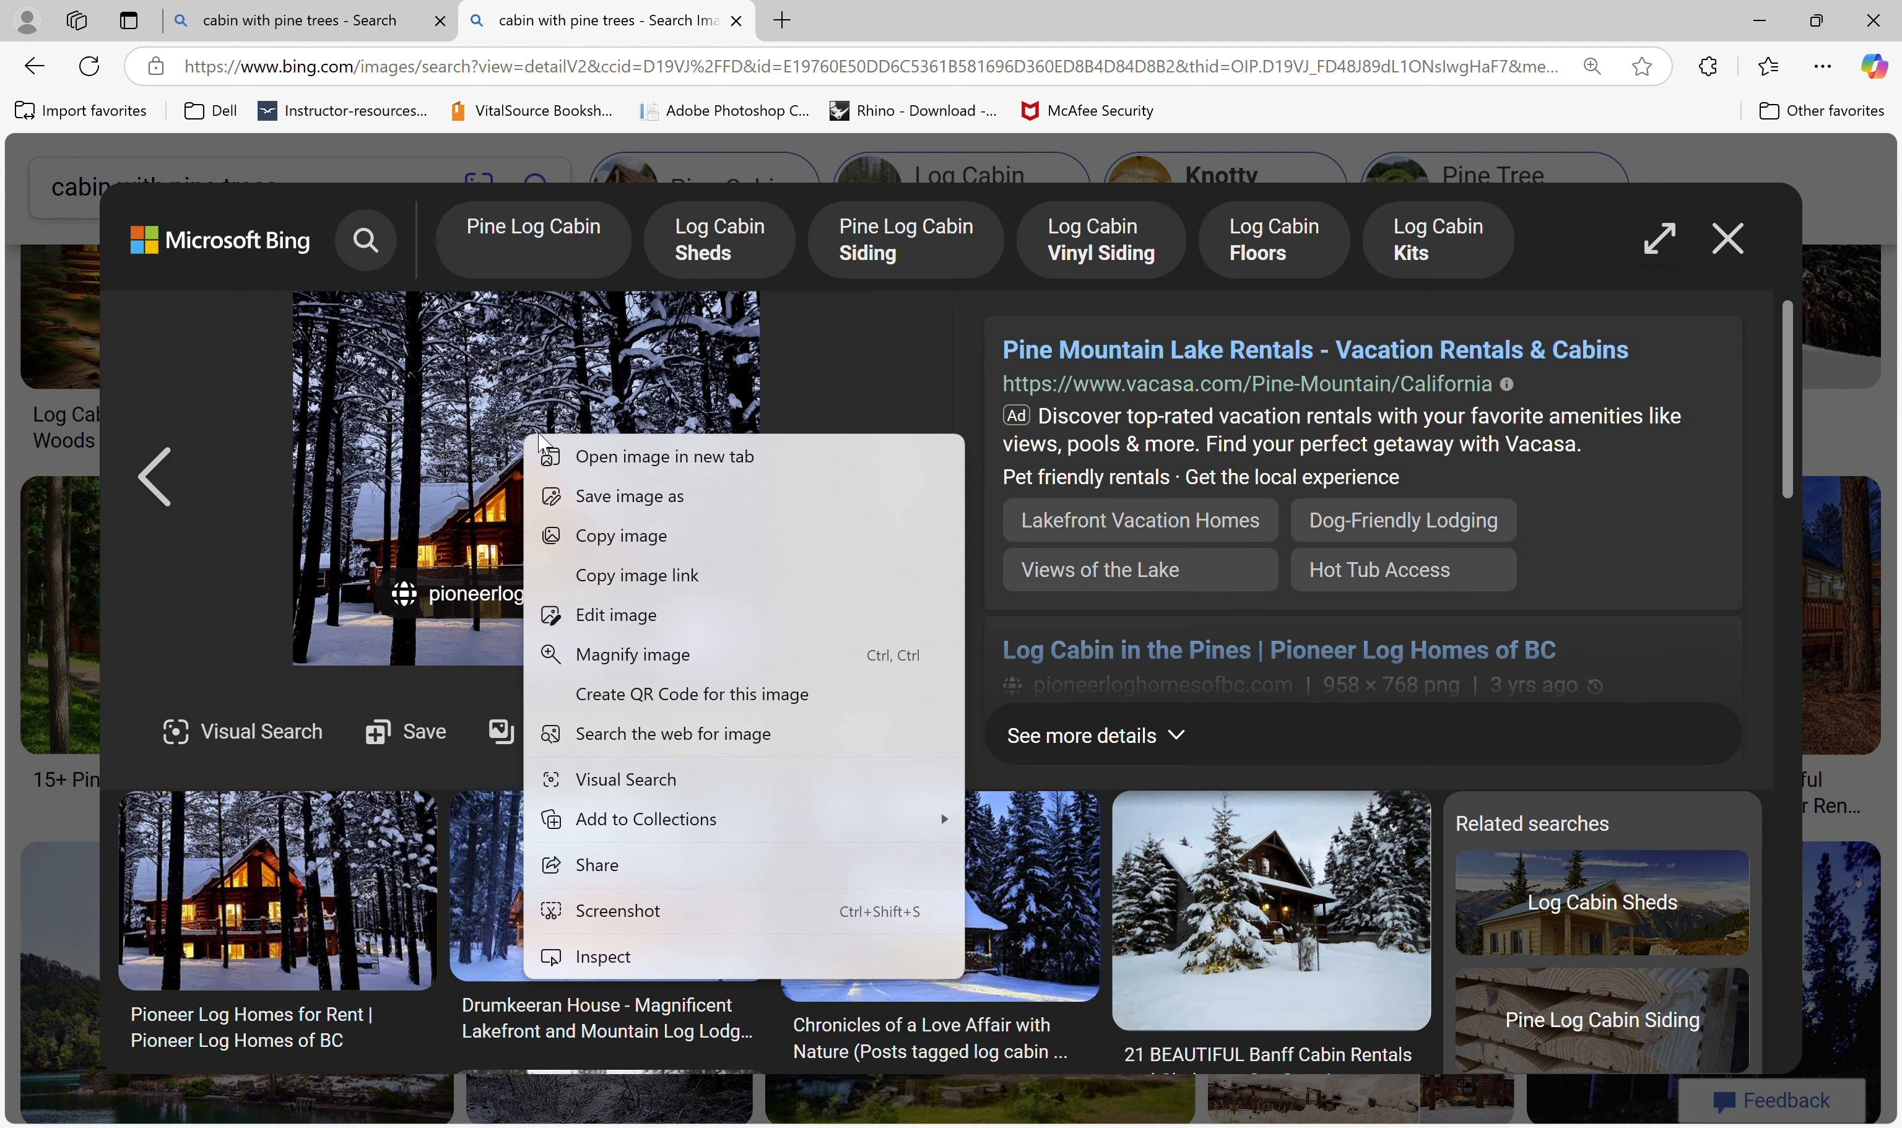
click(712, 465)
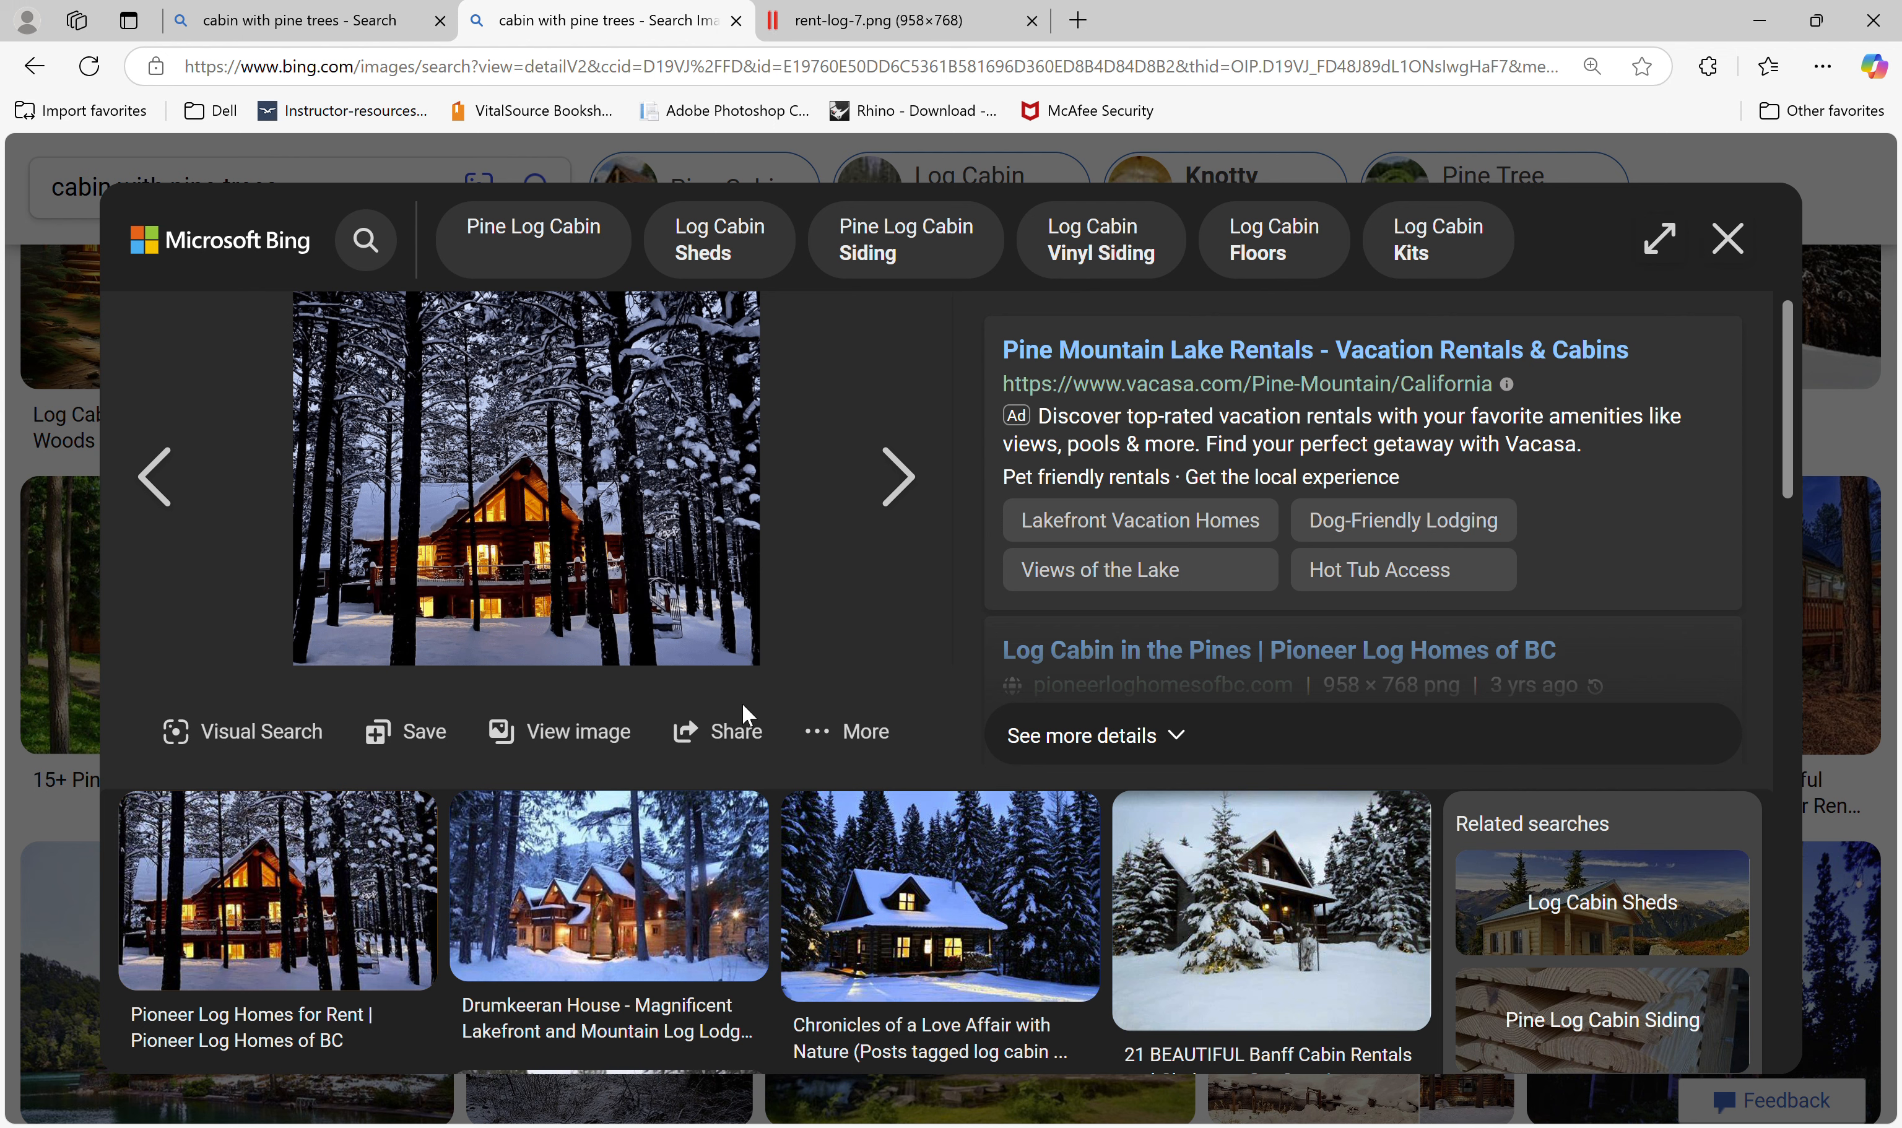
right_click(538, 427)
click(639, 437)
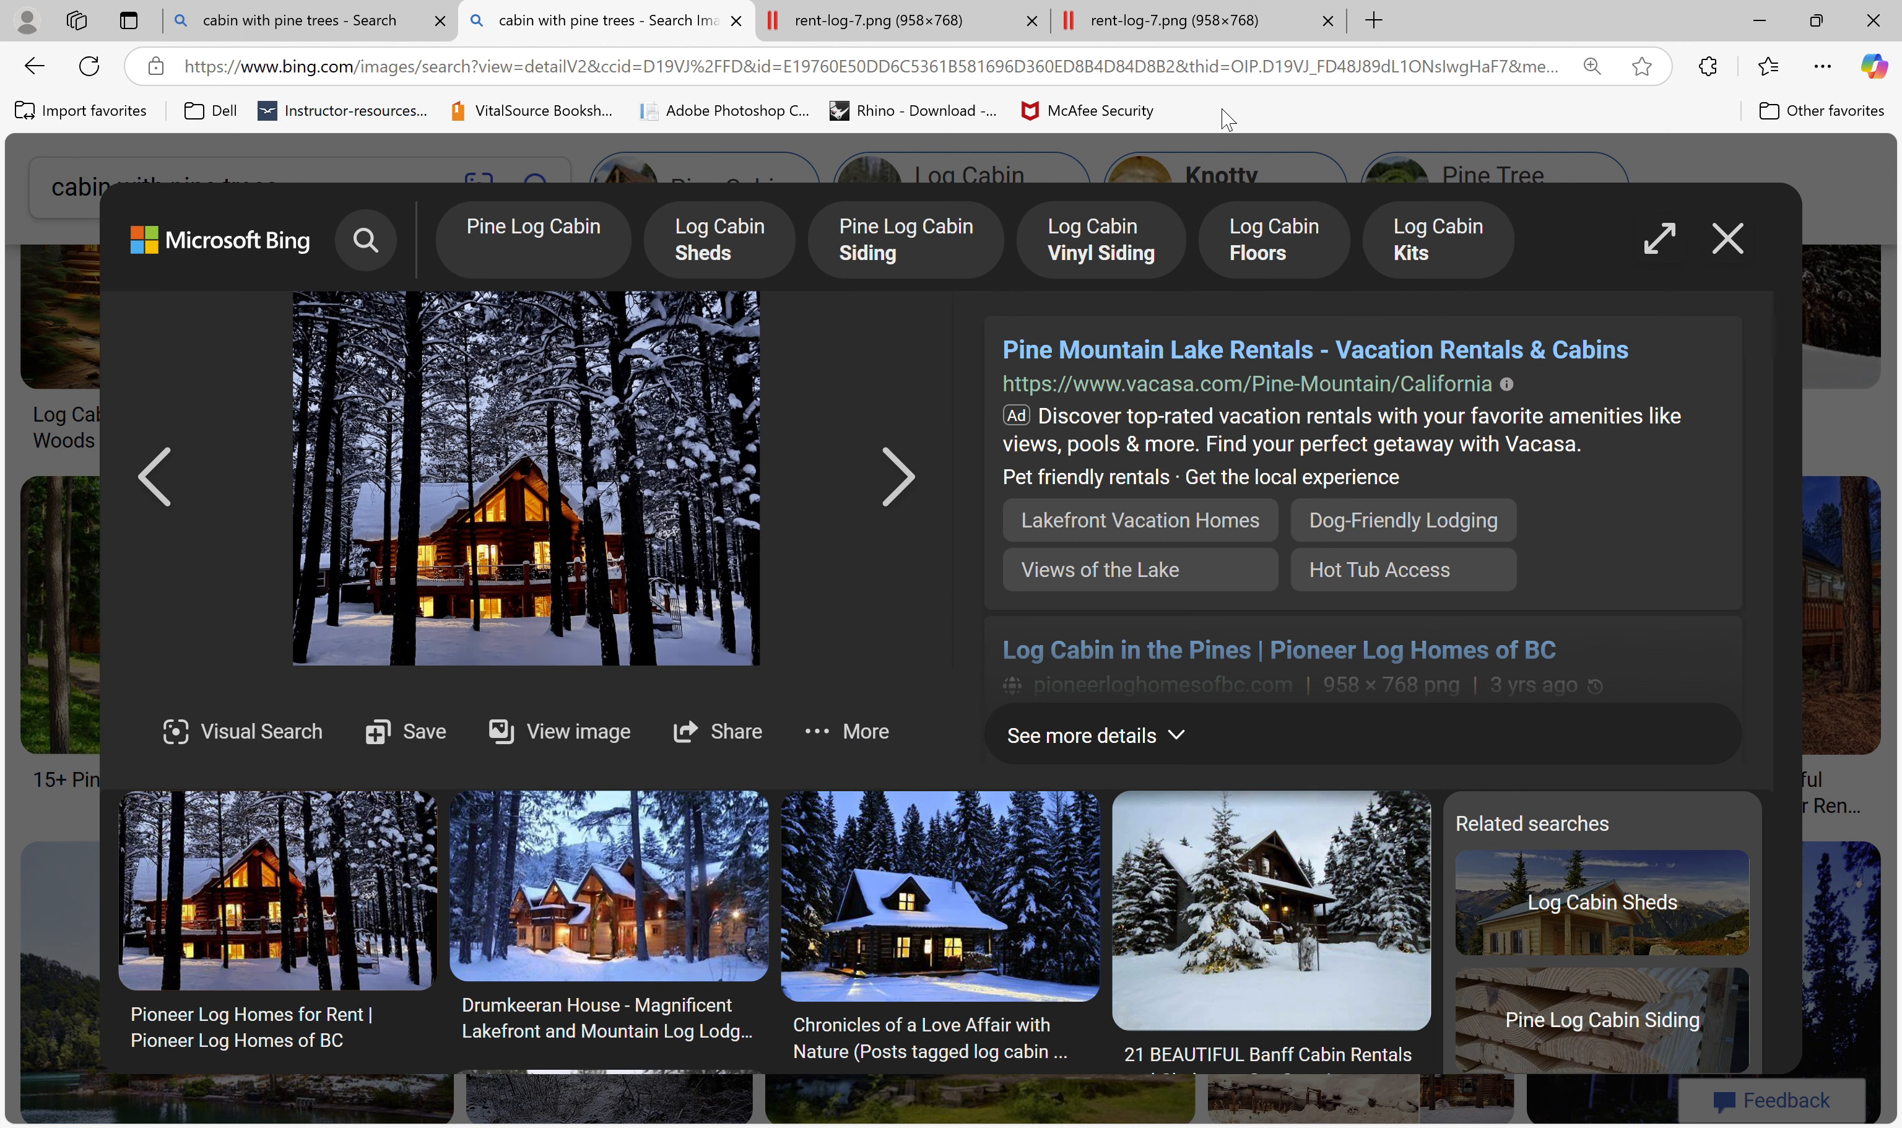
click(1192, 27)
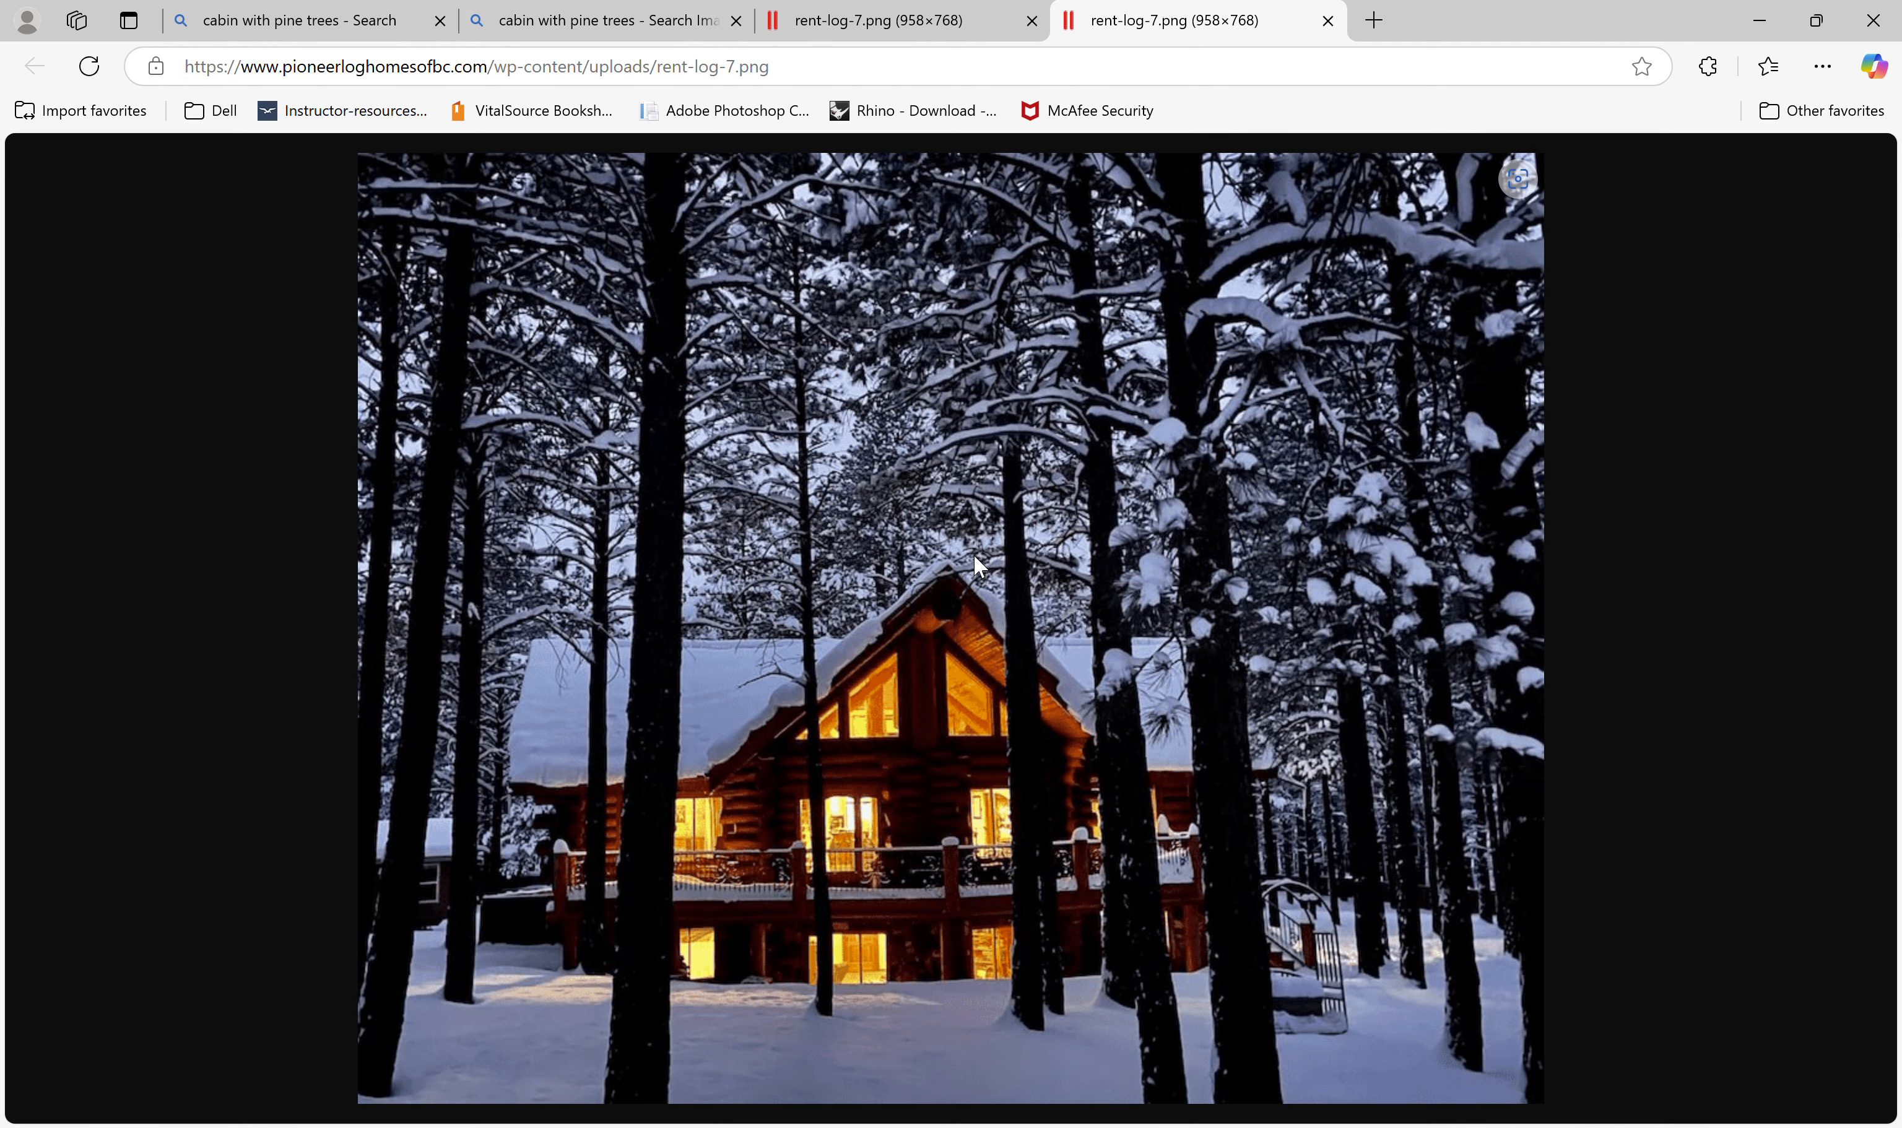
right_click(974, 565)
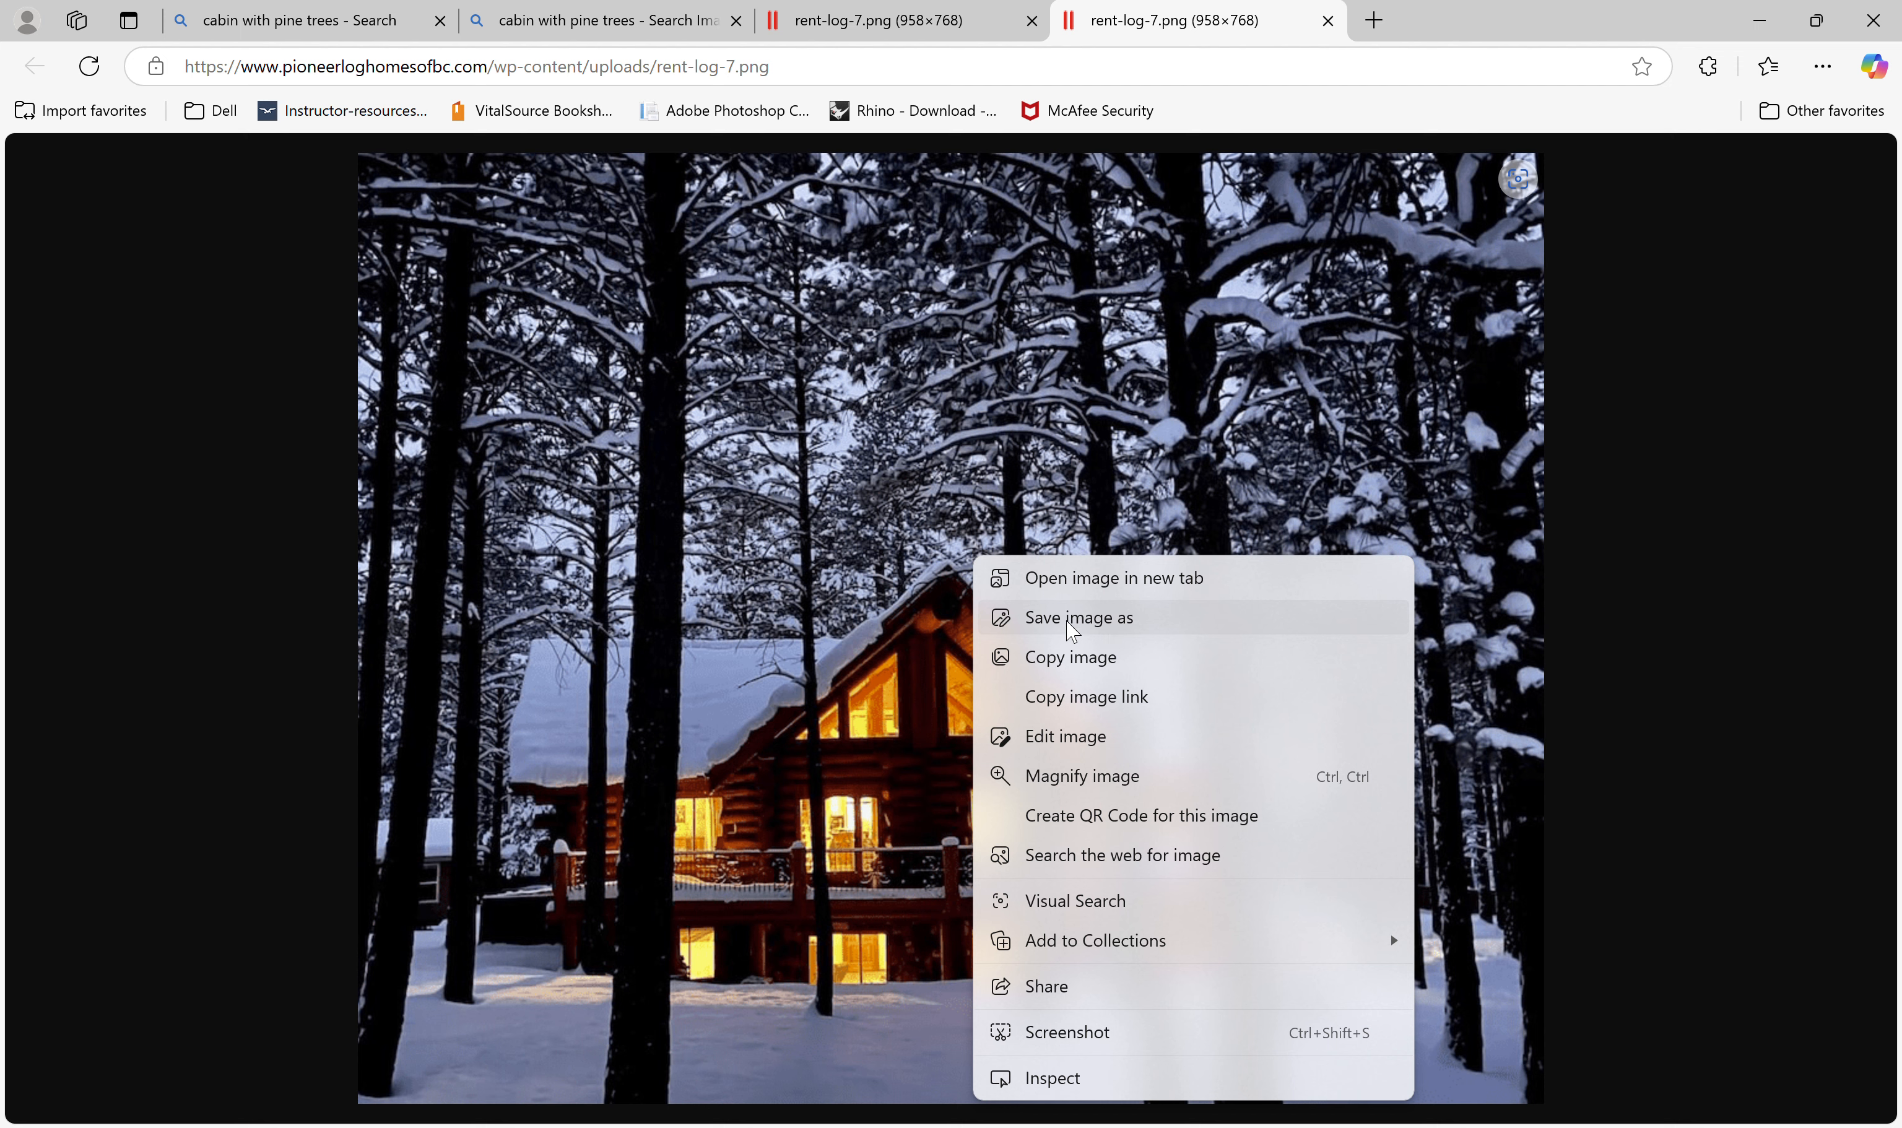
click(1166, 626)
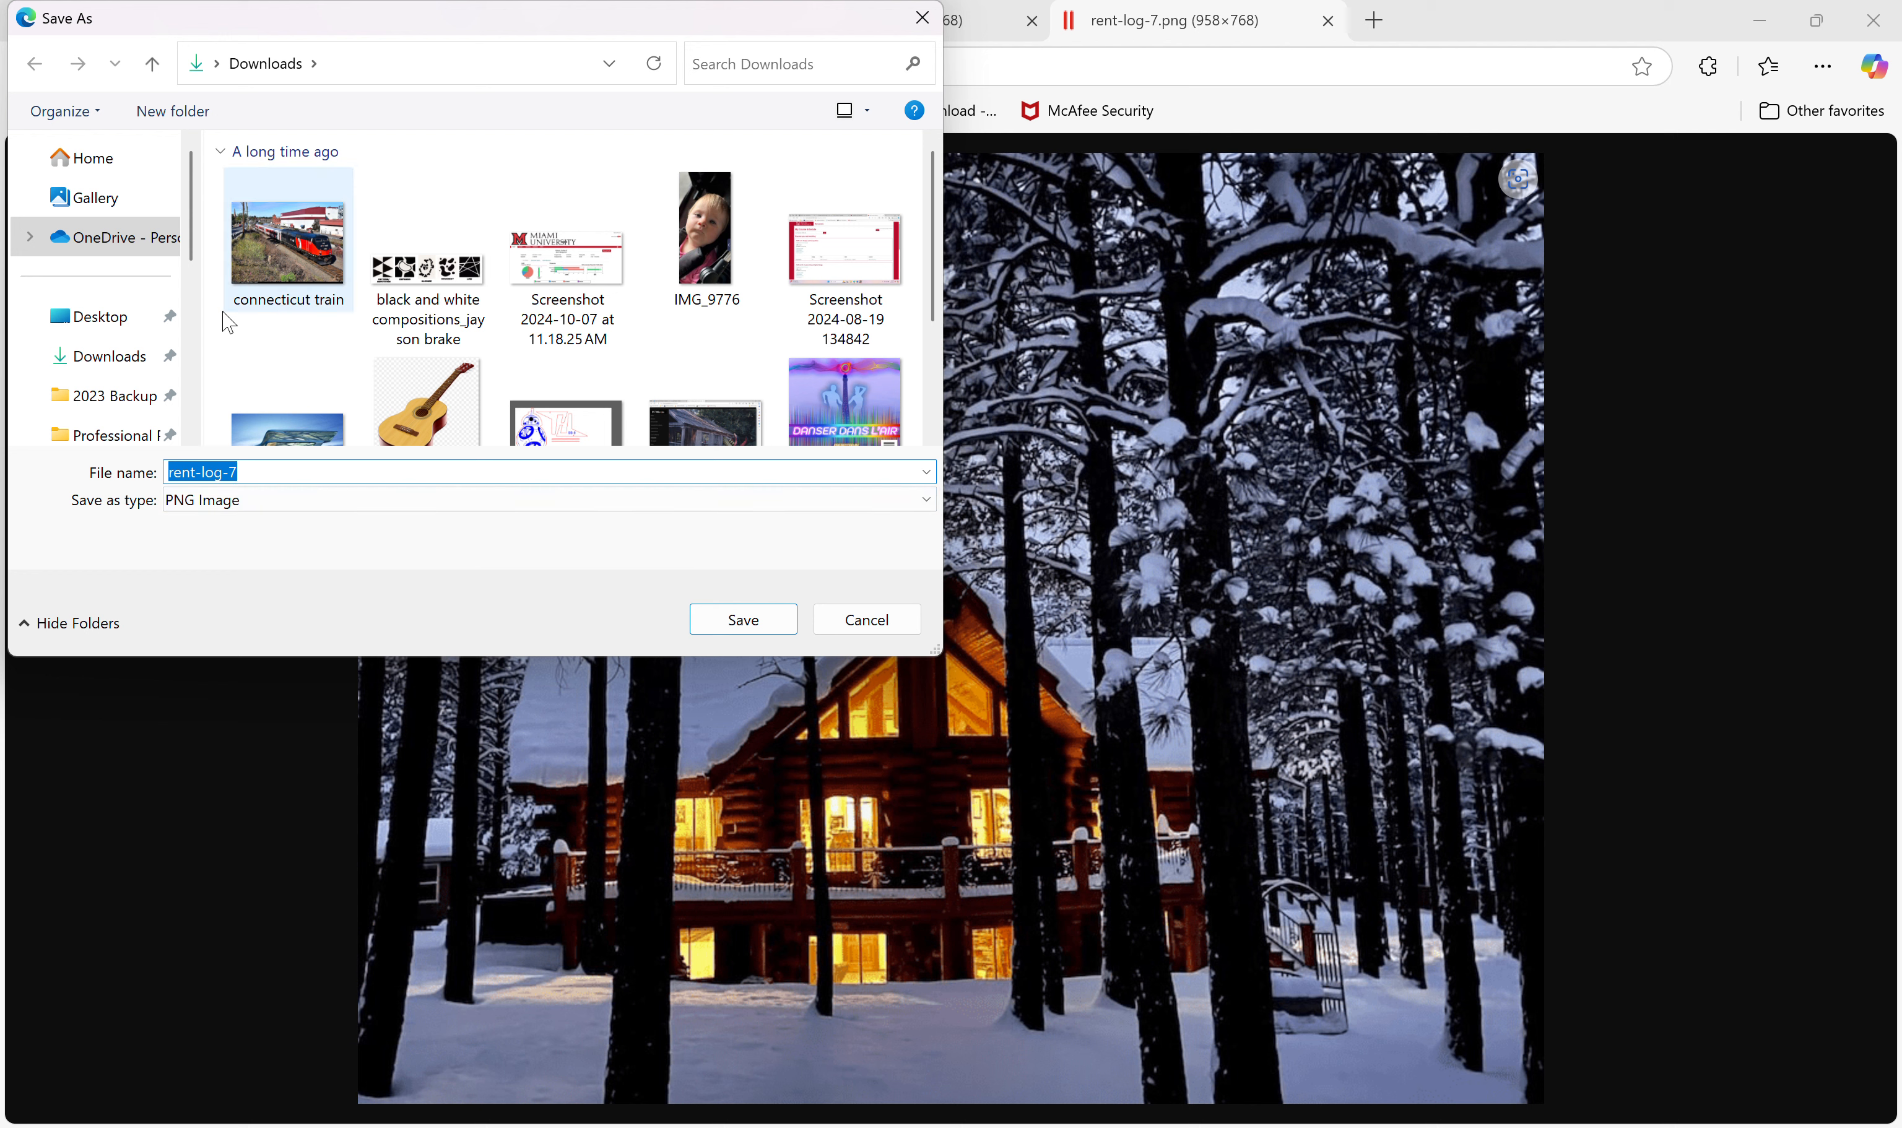
click(97, 356)
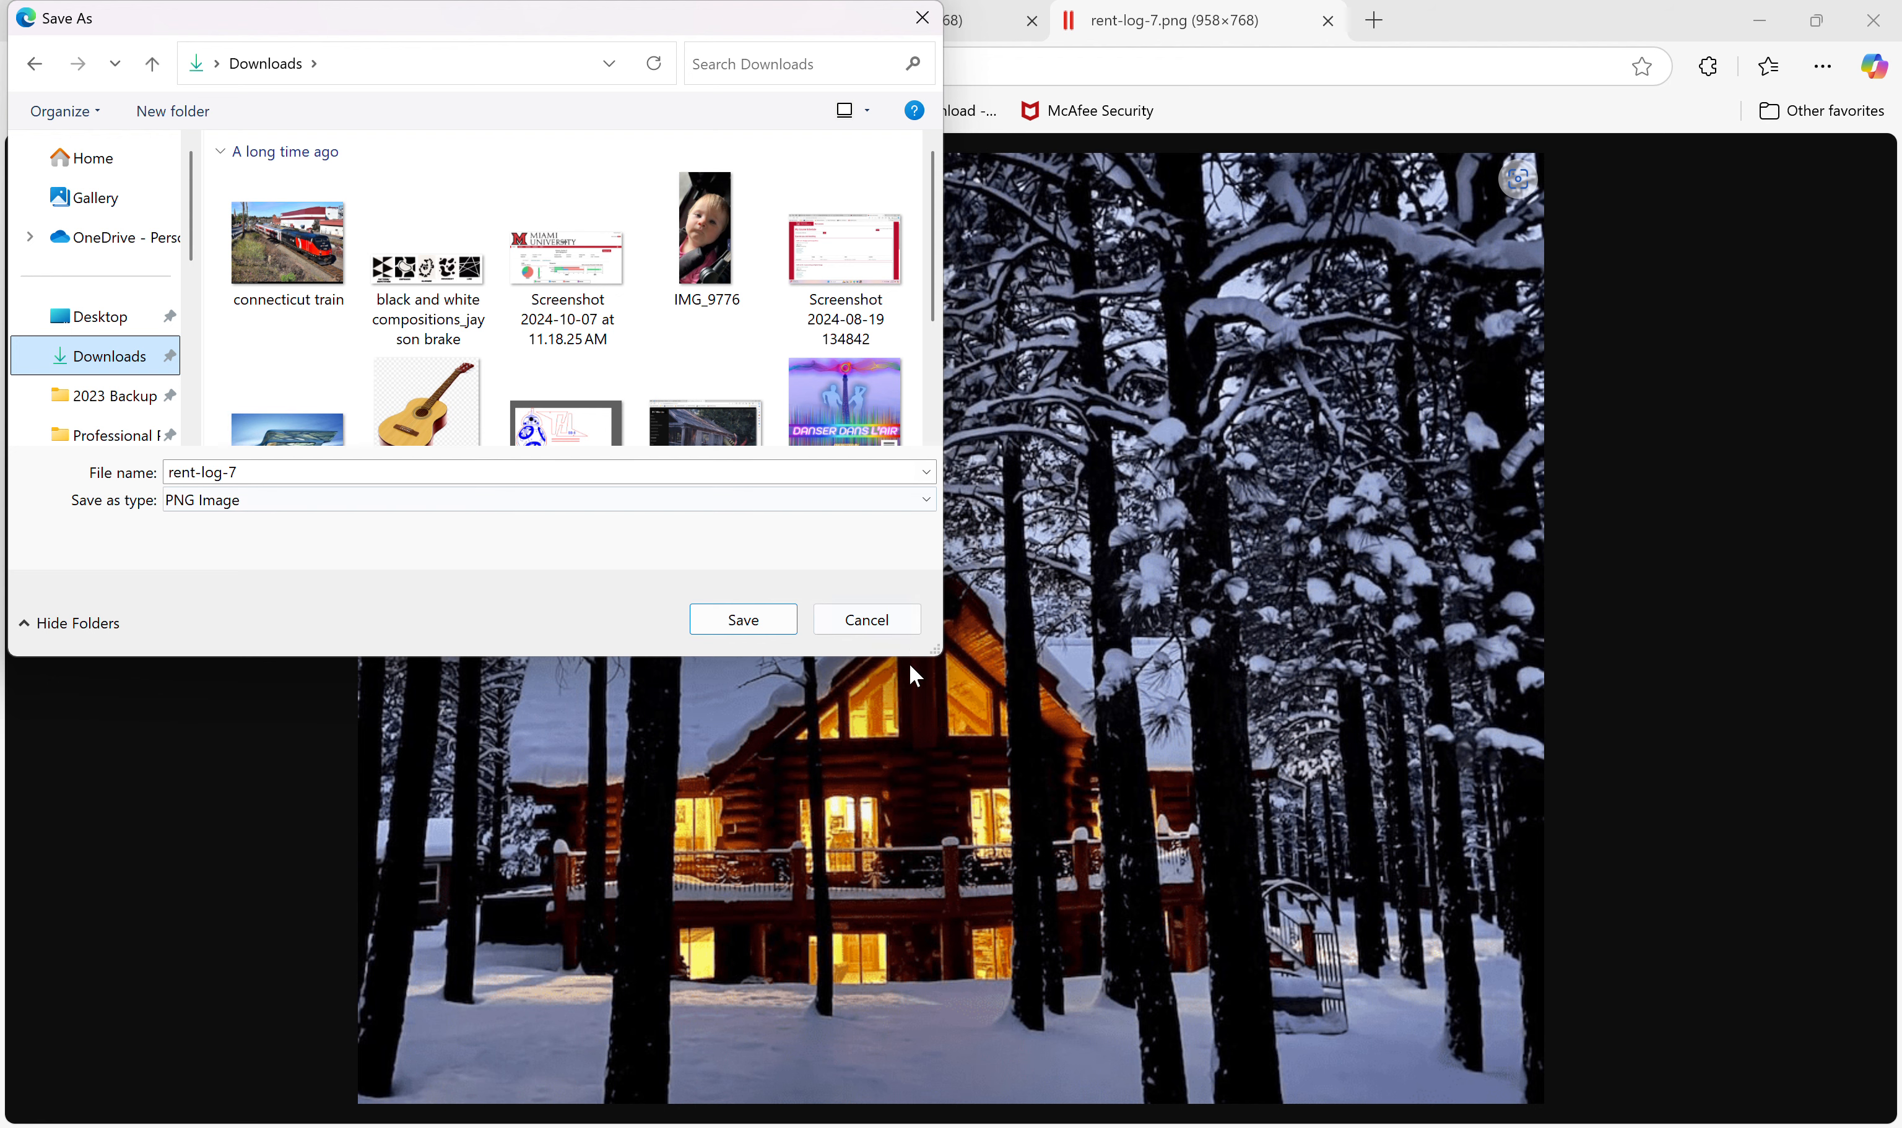
click(889, 630)
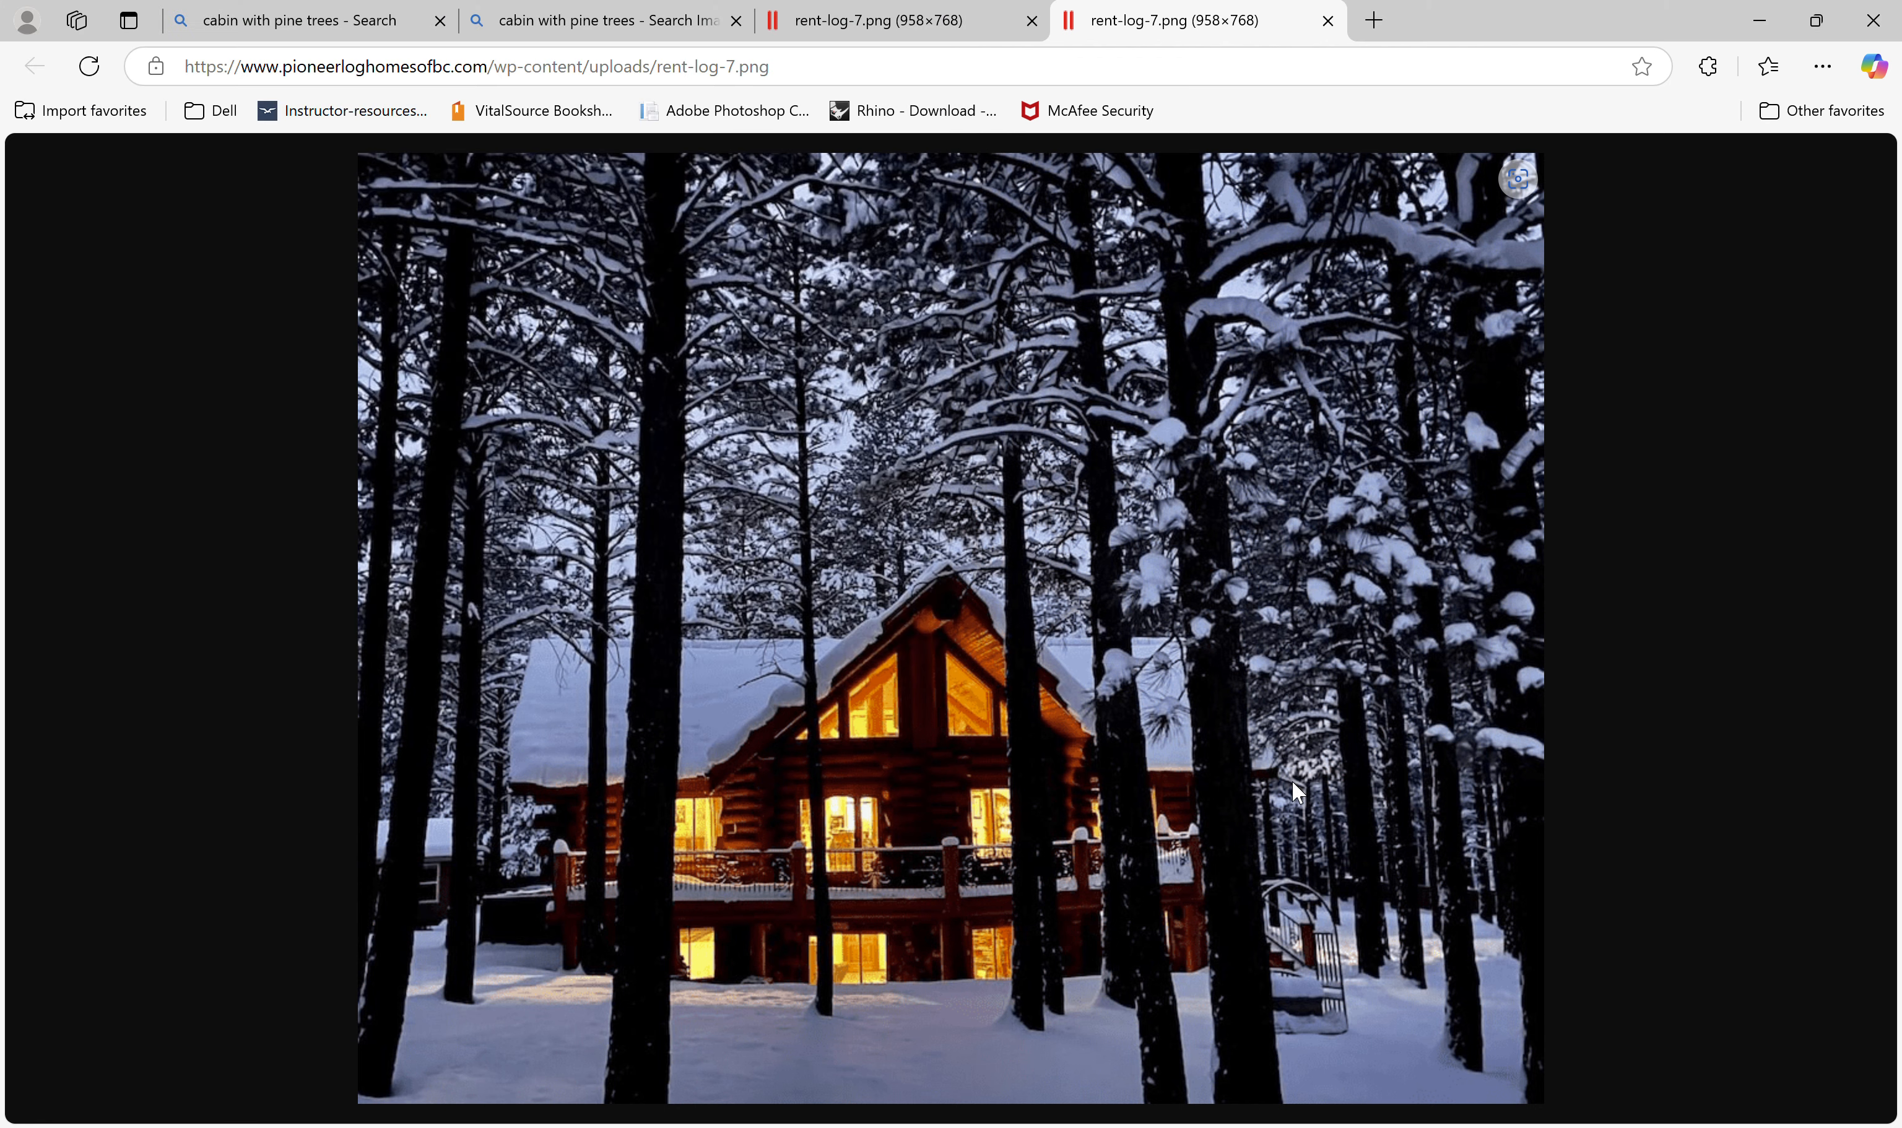
Step: Switch to Adobe Photoshop 2023 and open the lakeside cabin image OIP (6) from the Downloads folder
mouse_move(1277, 1118)
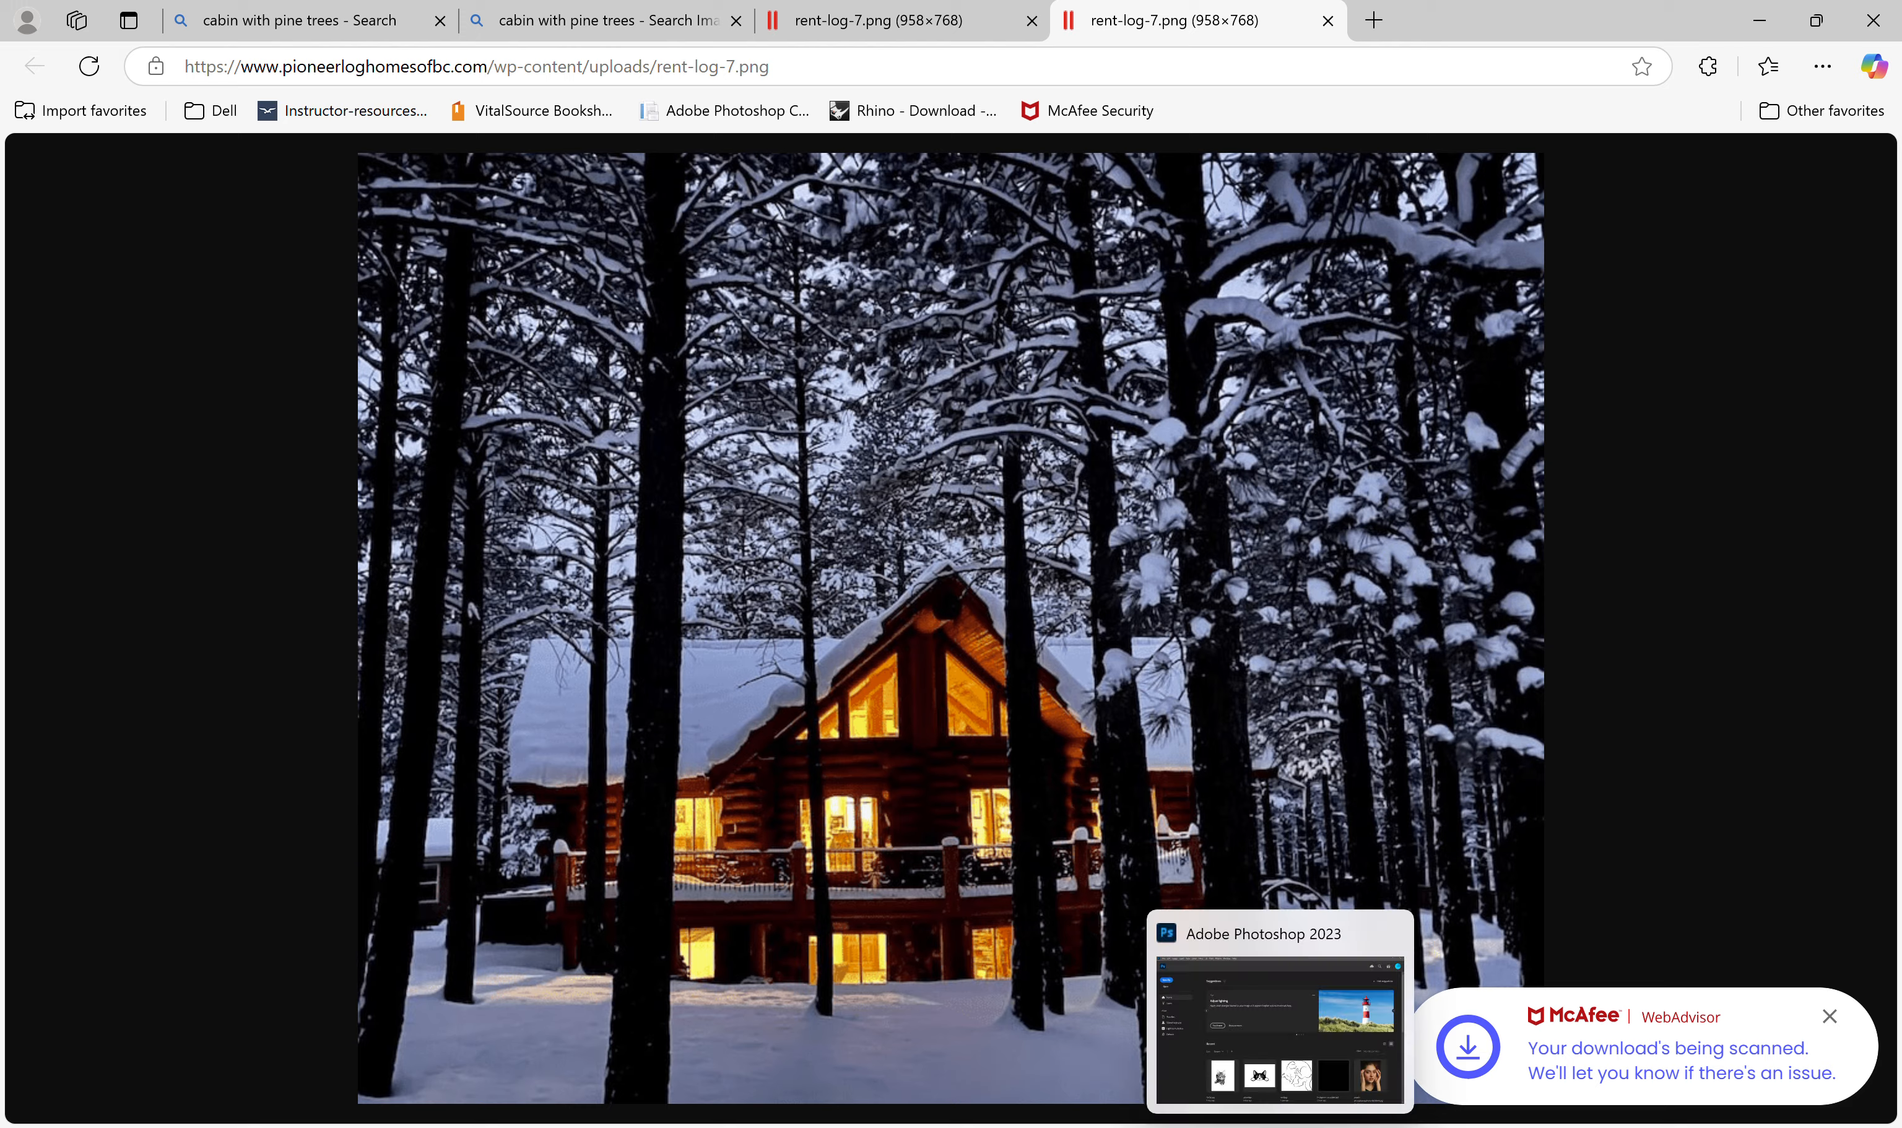
click(1274, 999)
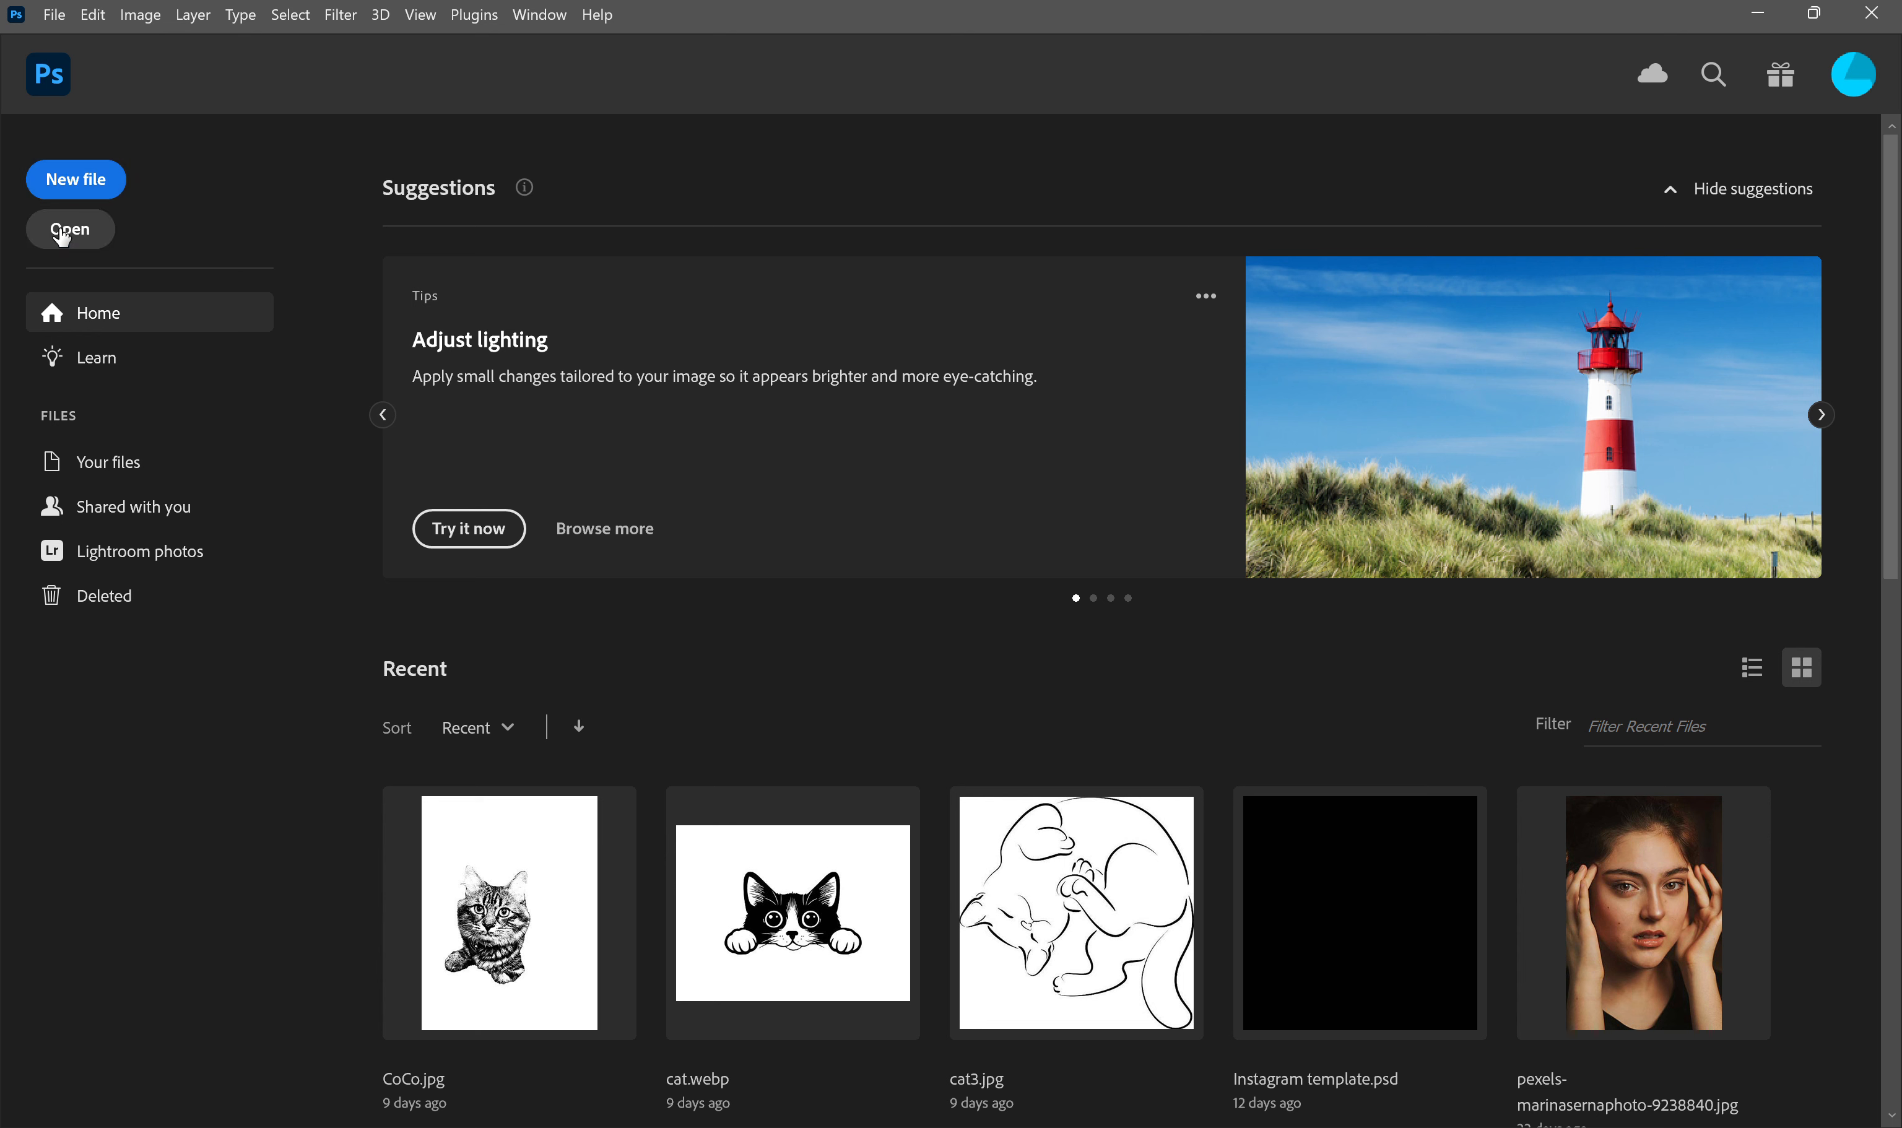
click(91, 232)
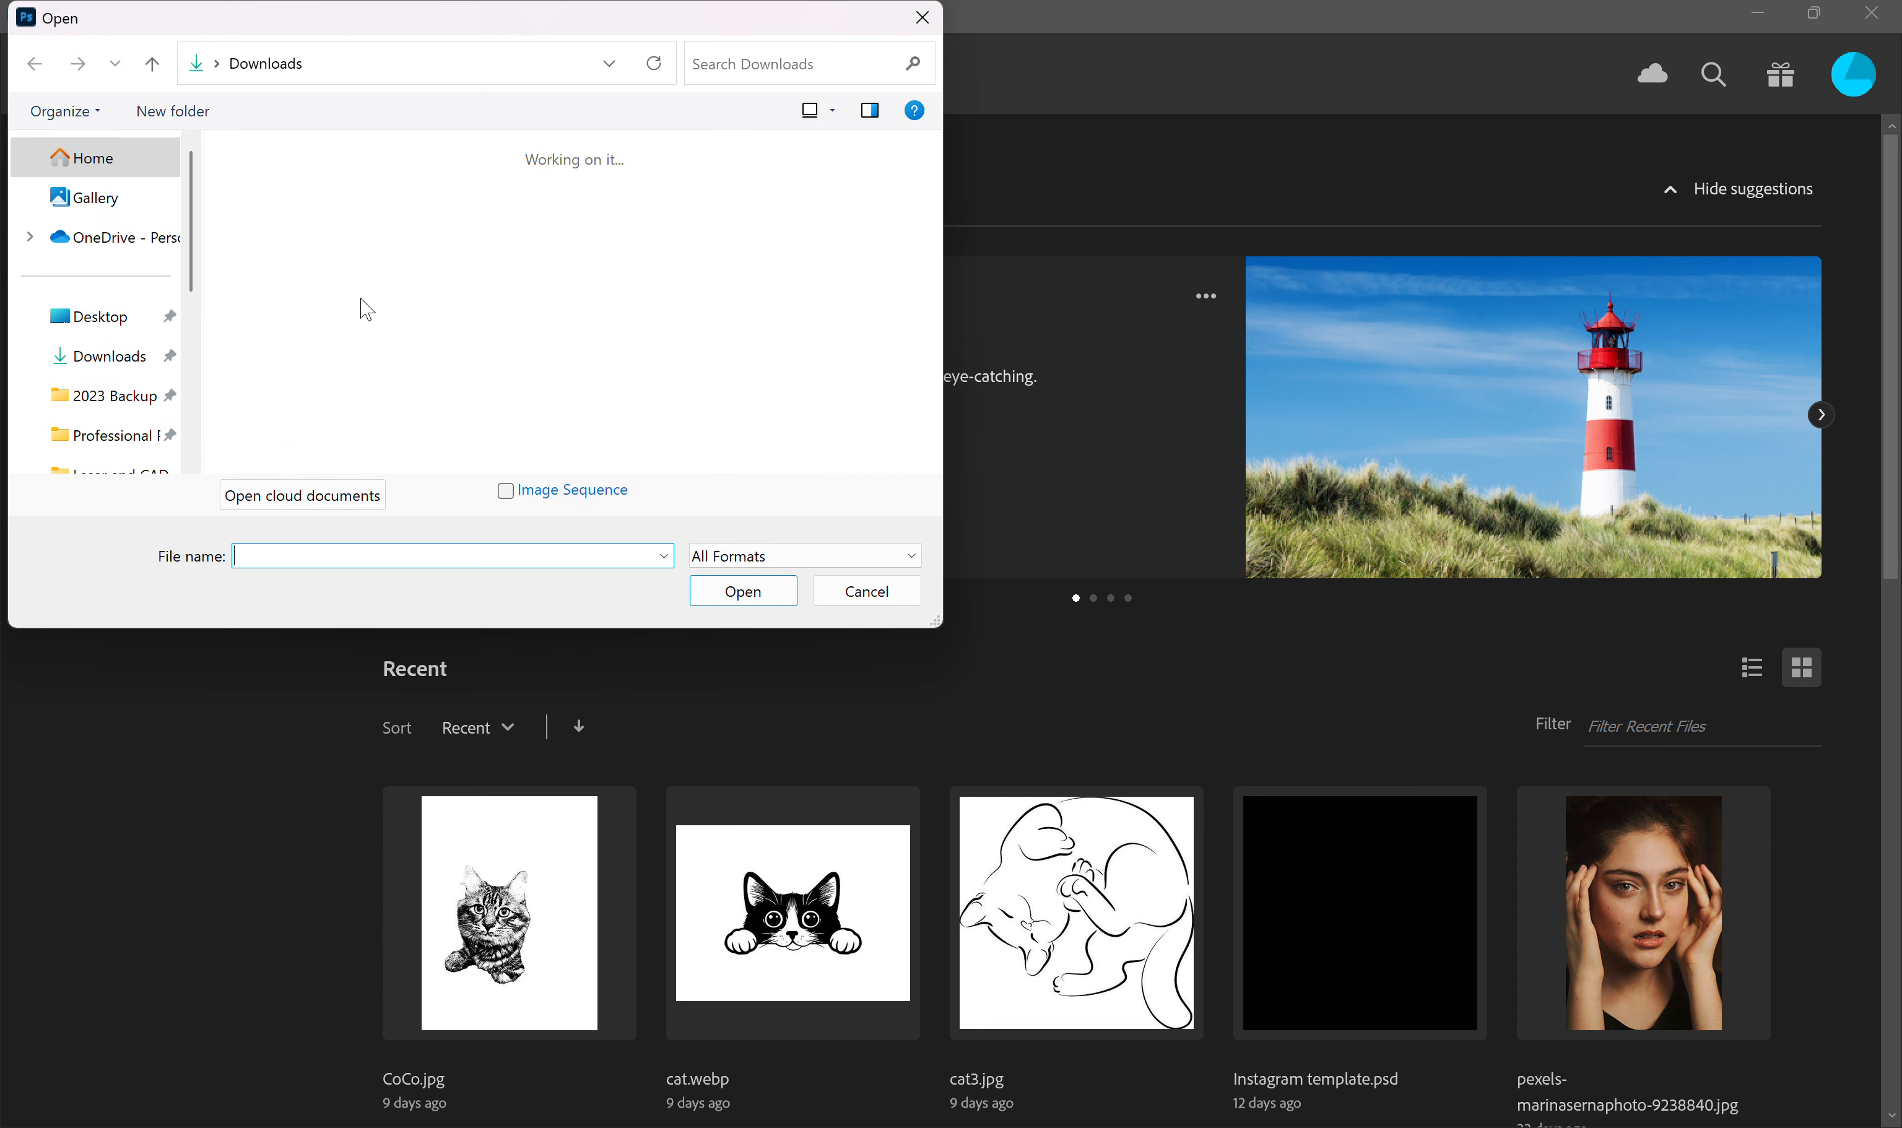
click(273, 404)
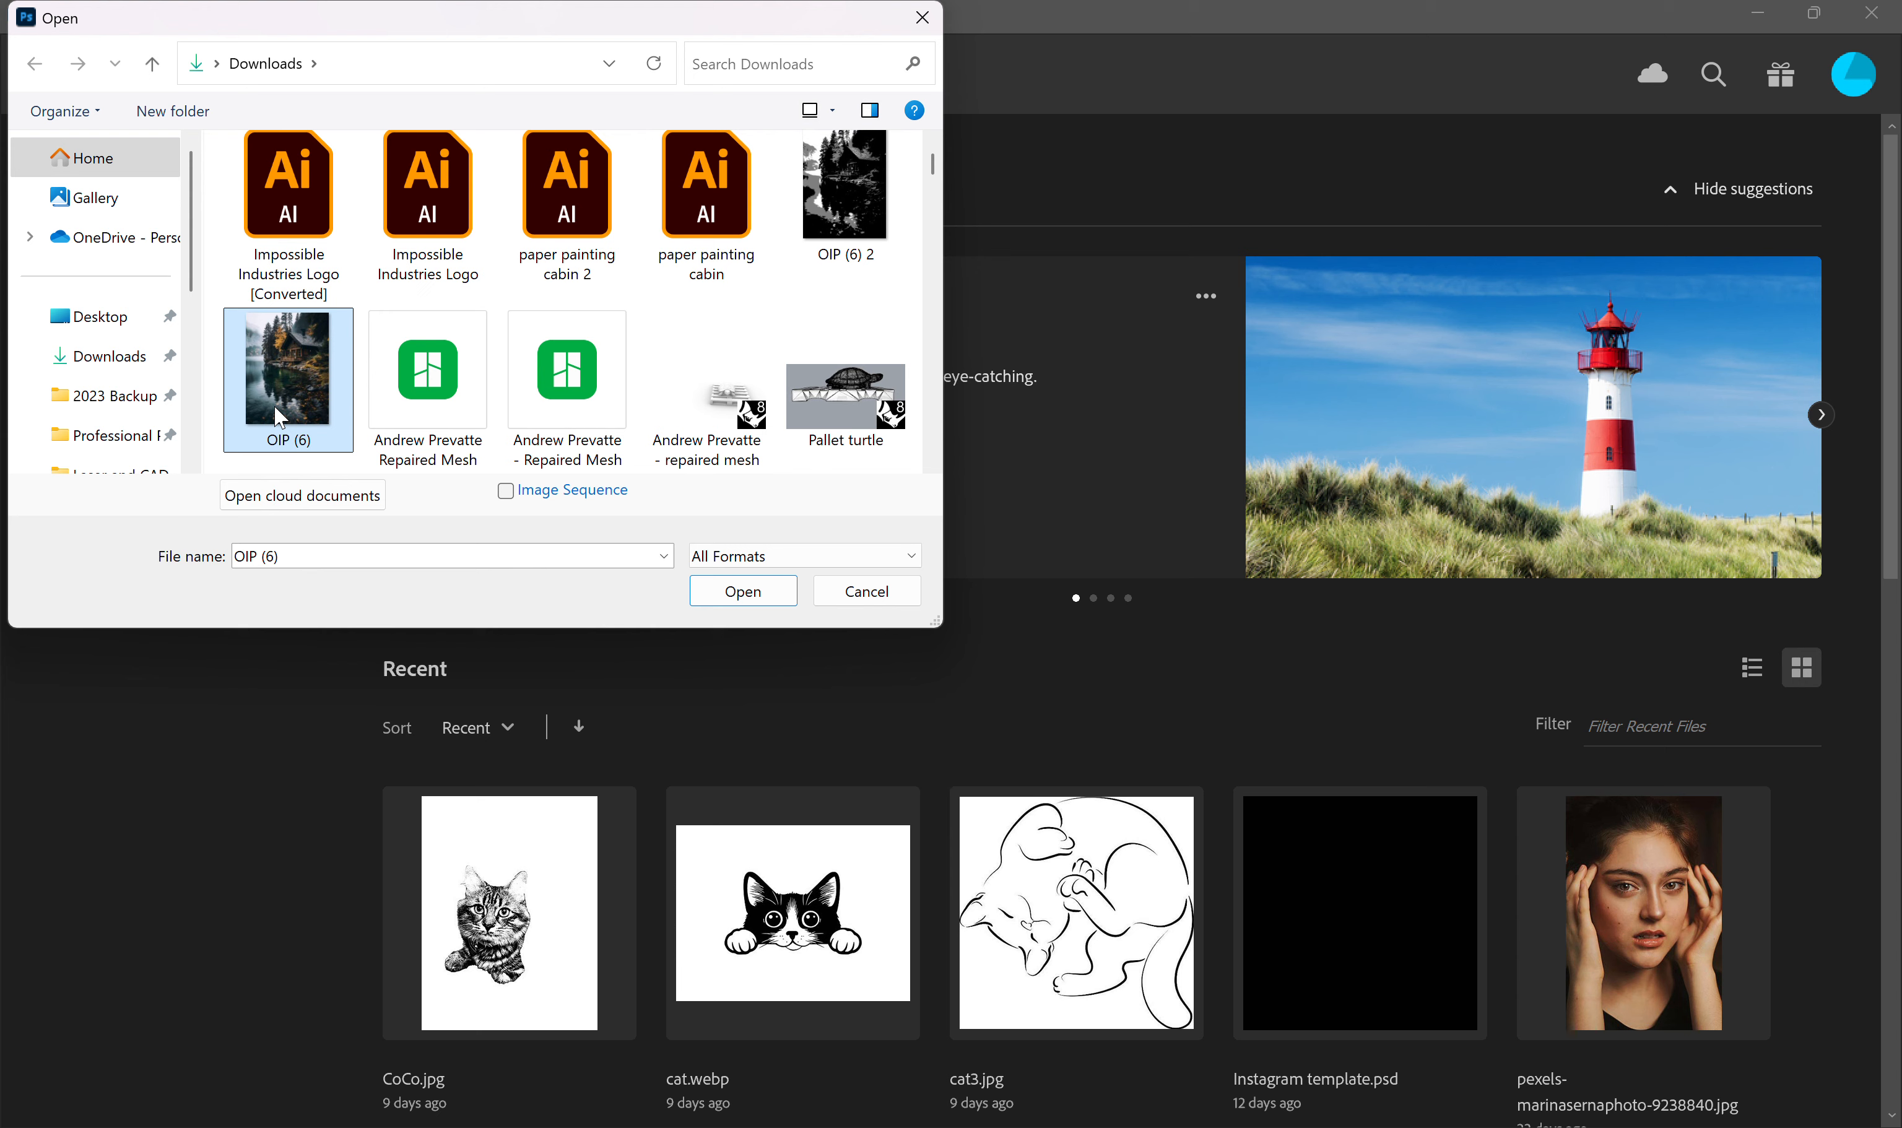
click(733, 594)
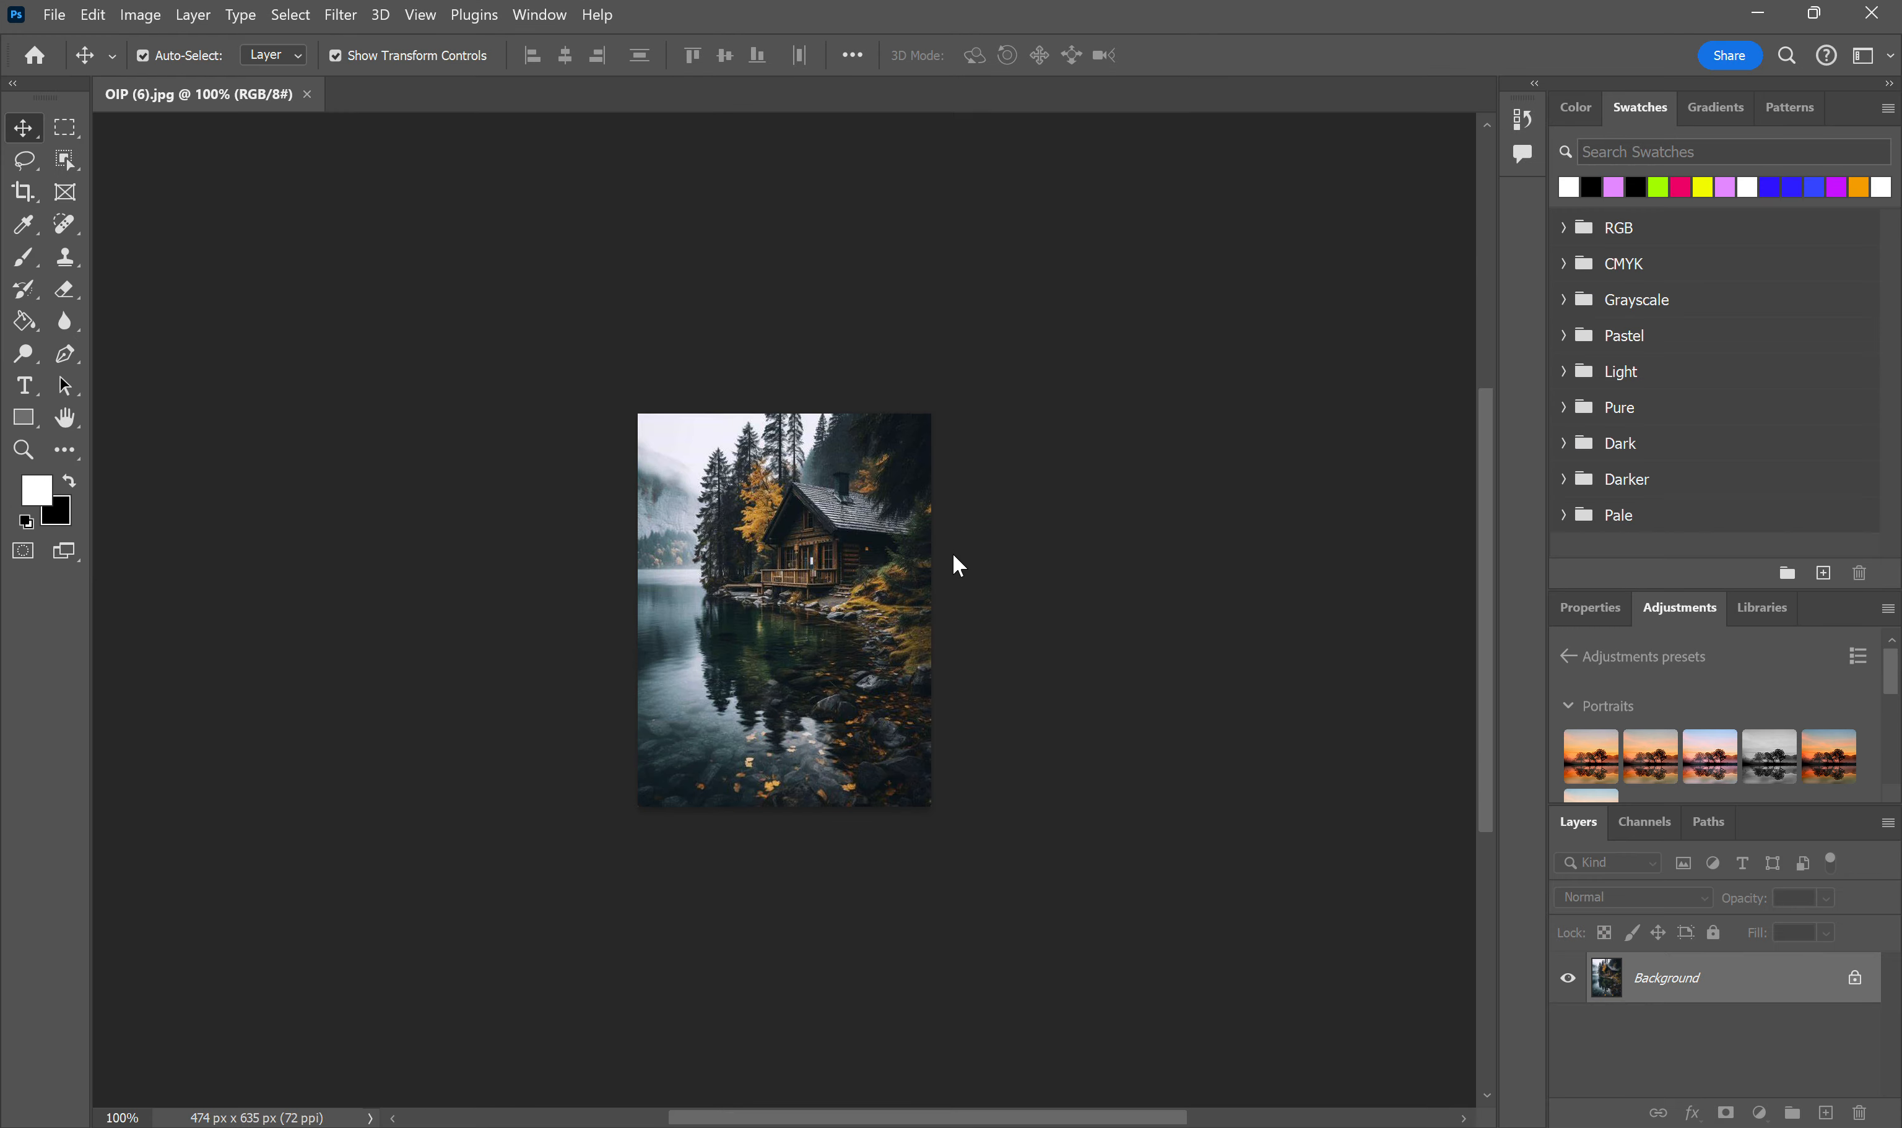
Step: Add a Hue/Saturation adjustment layer above the cabin photo's Background layer
scroll(899, 538, up, 5)
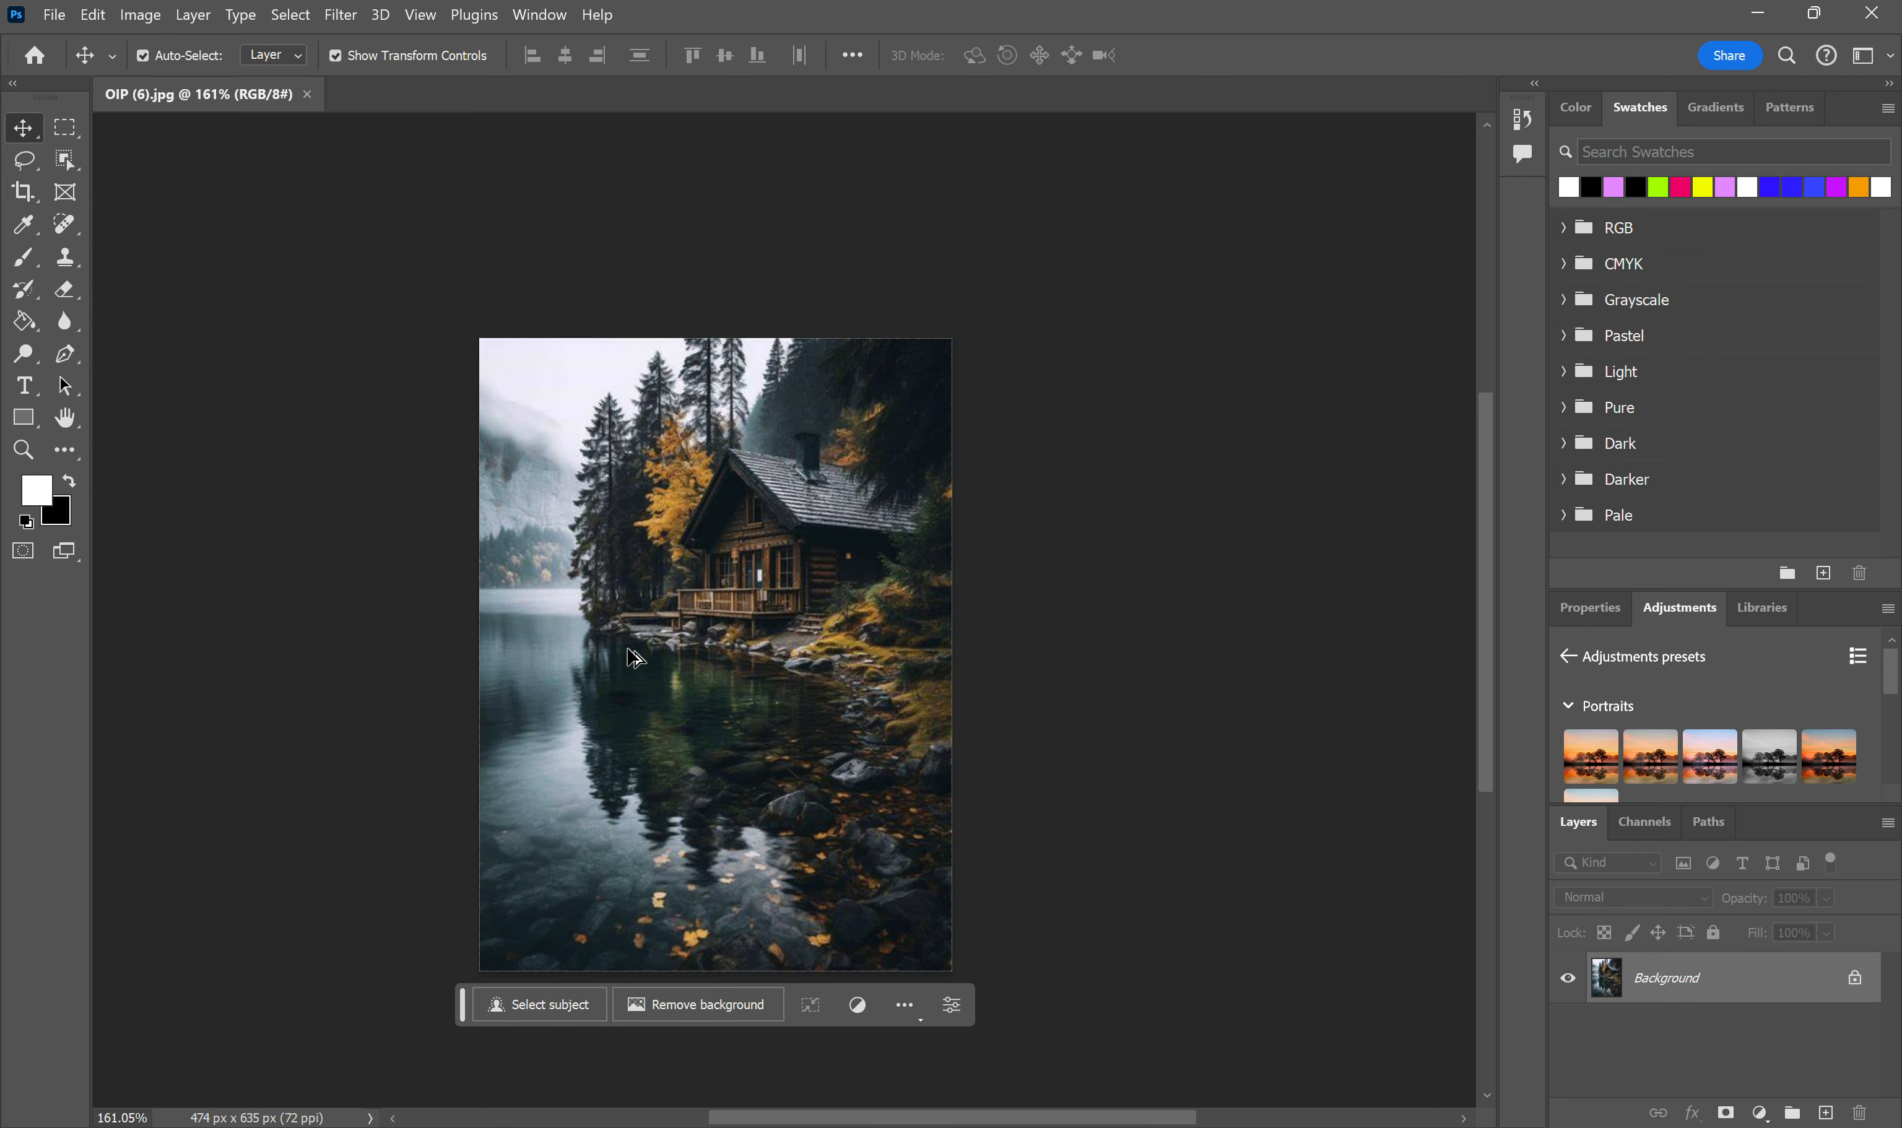
scroll(634, 722, up, 4)
scroll(1081, 730, down, 1)
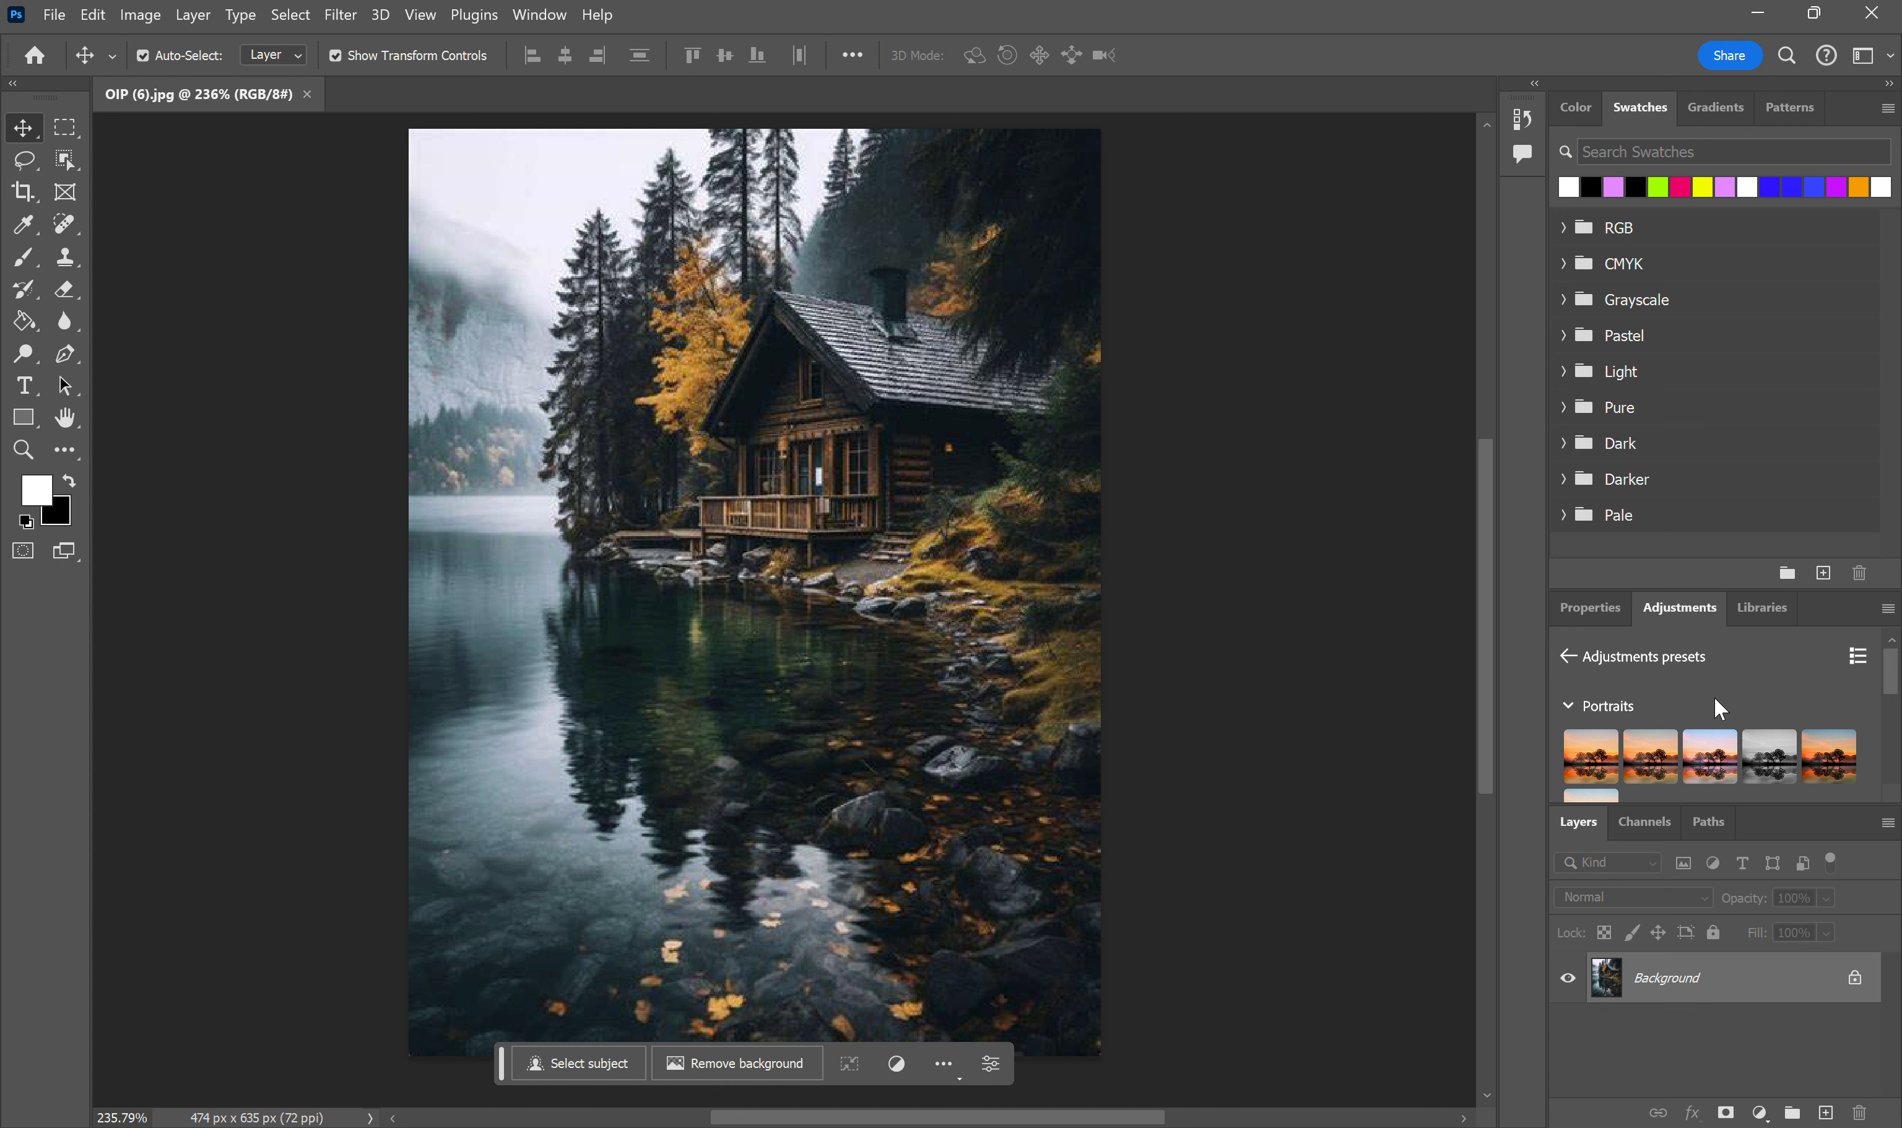
scroll(1714, 700, down, 3)
scroll(1713, 701, up, 3)
click(1568, 656)
scroll(1613, 679, down, 3)
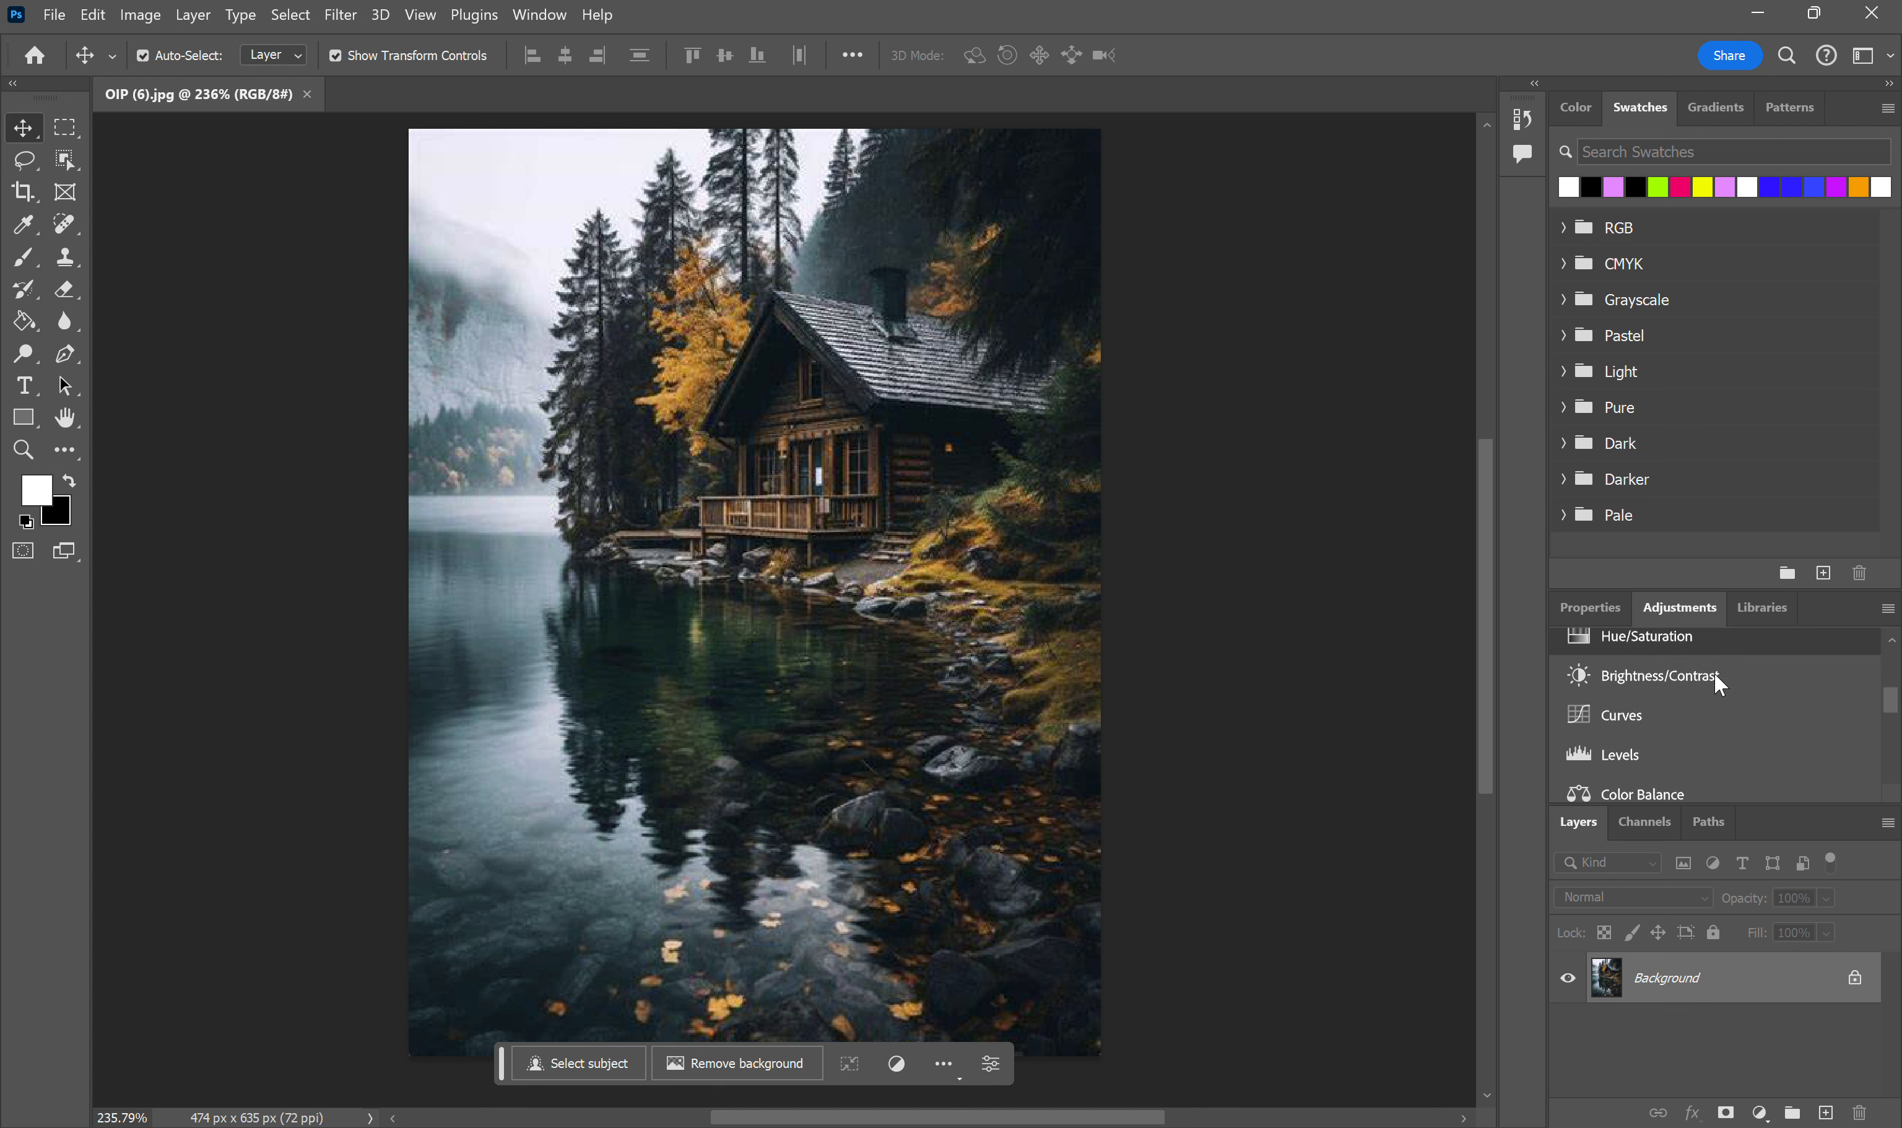
scroll(1890, 719, up, 2)
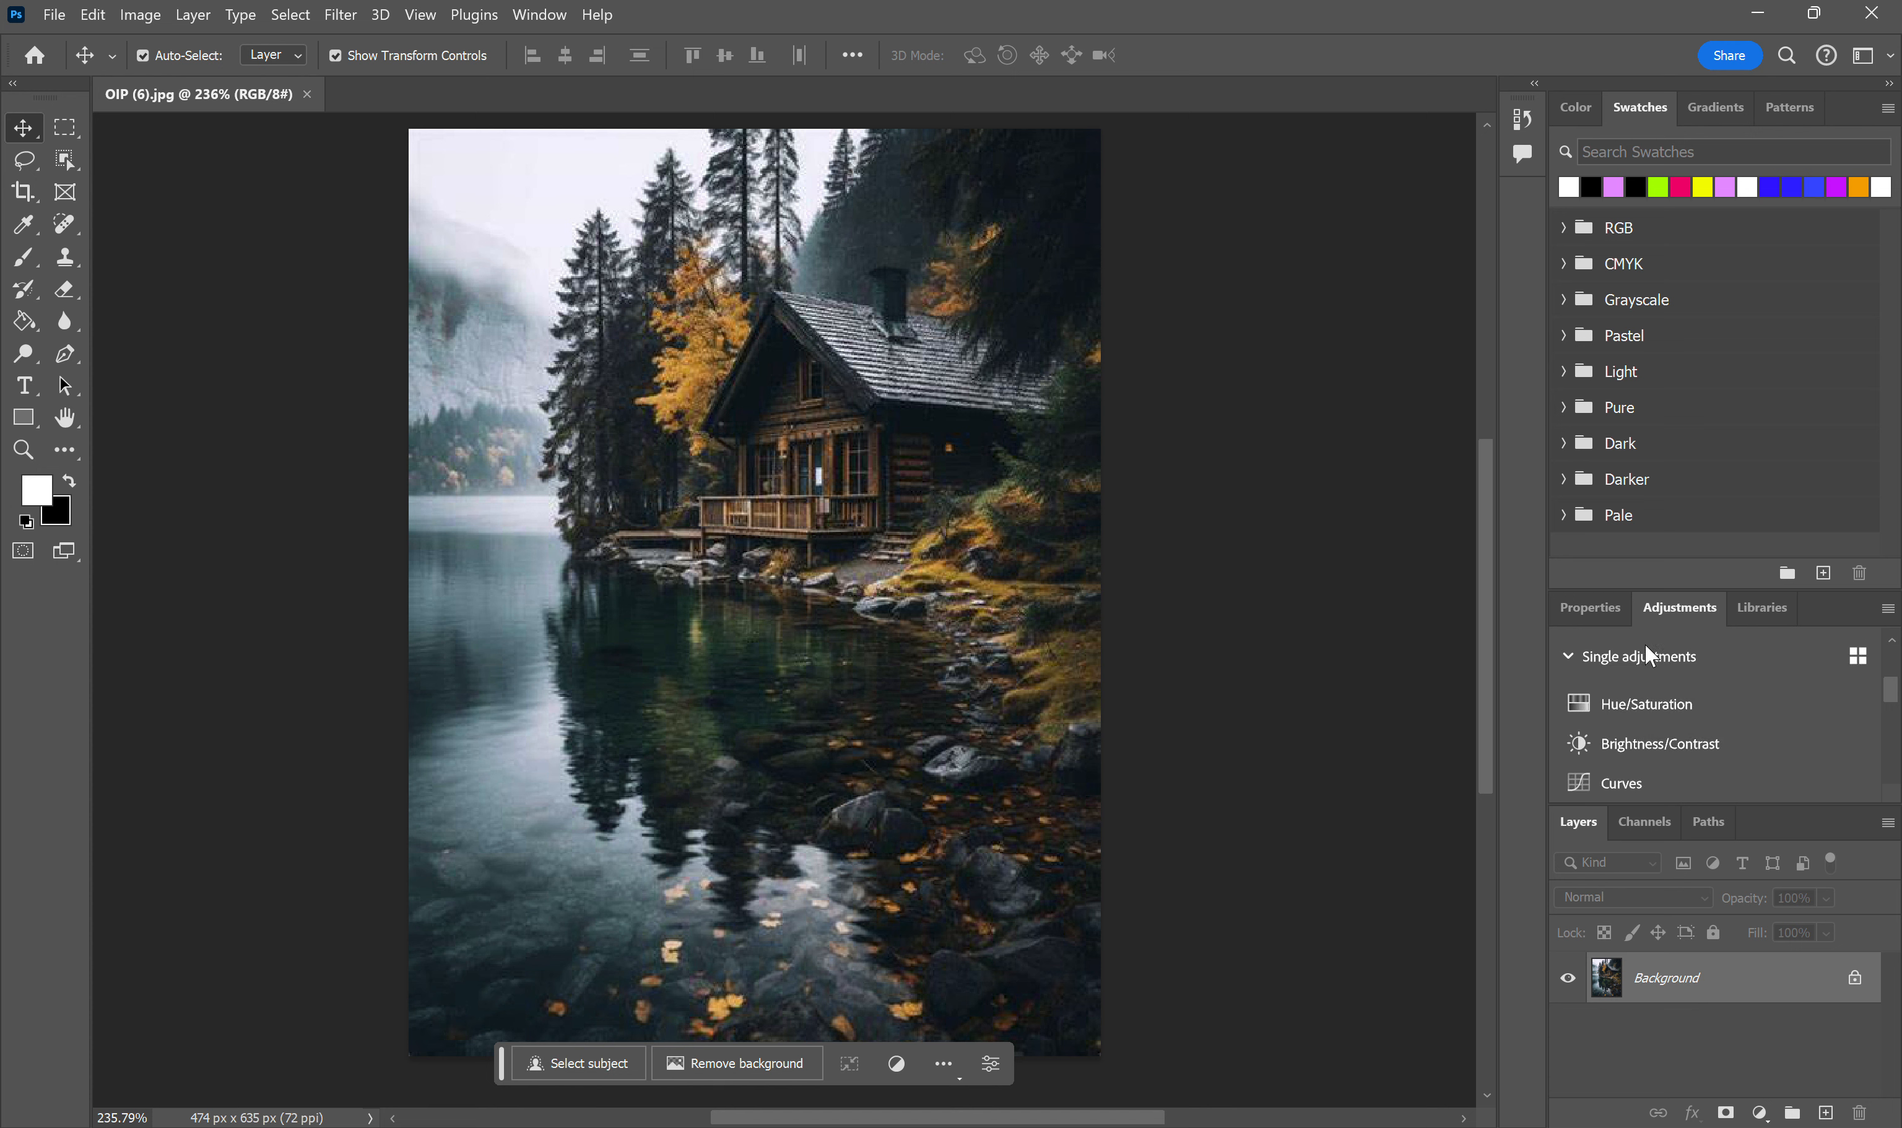
click(1646, 703)
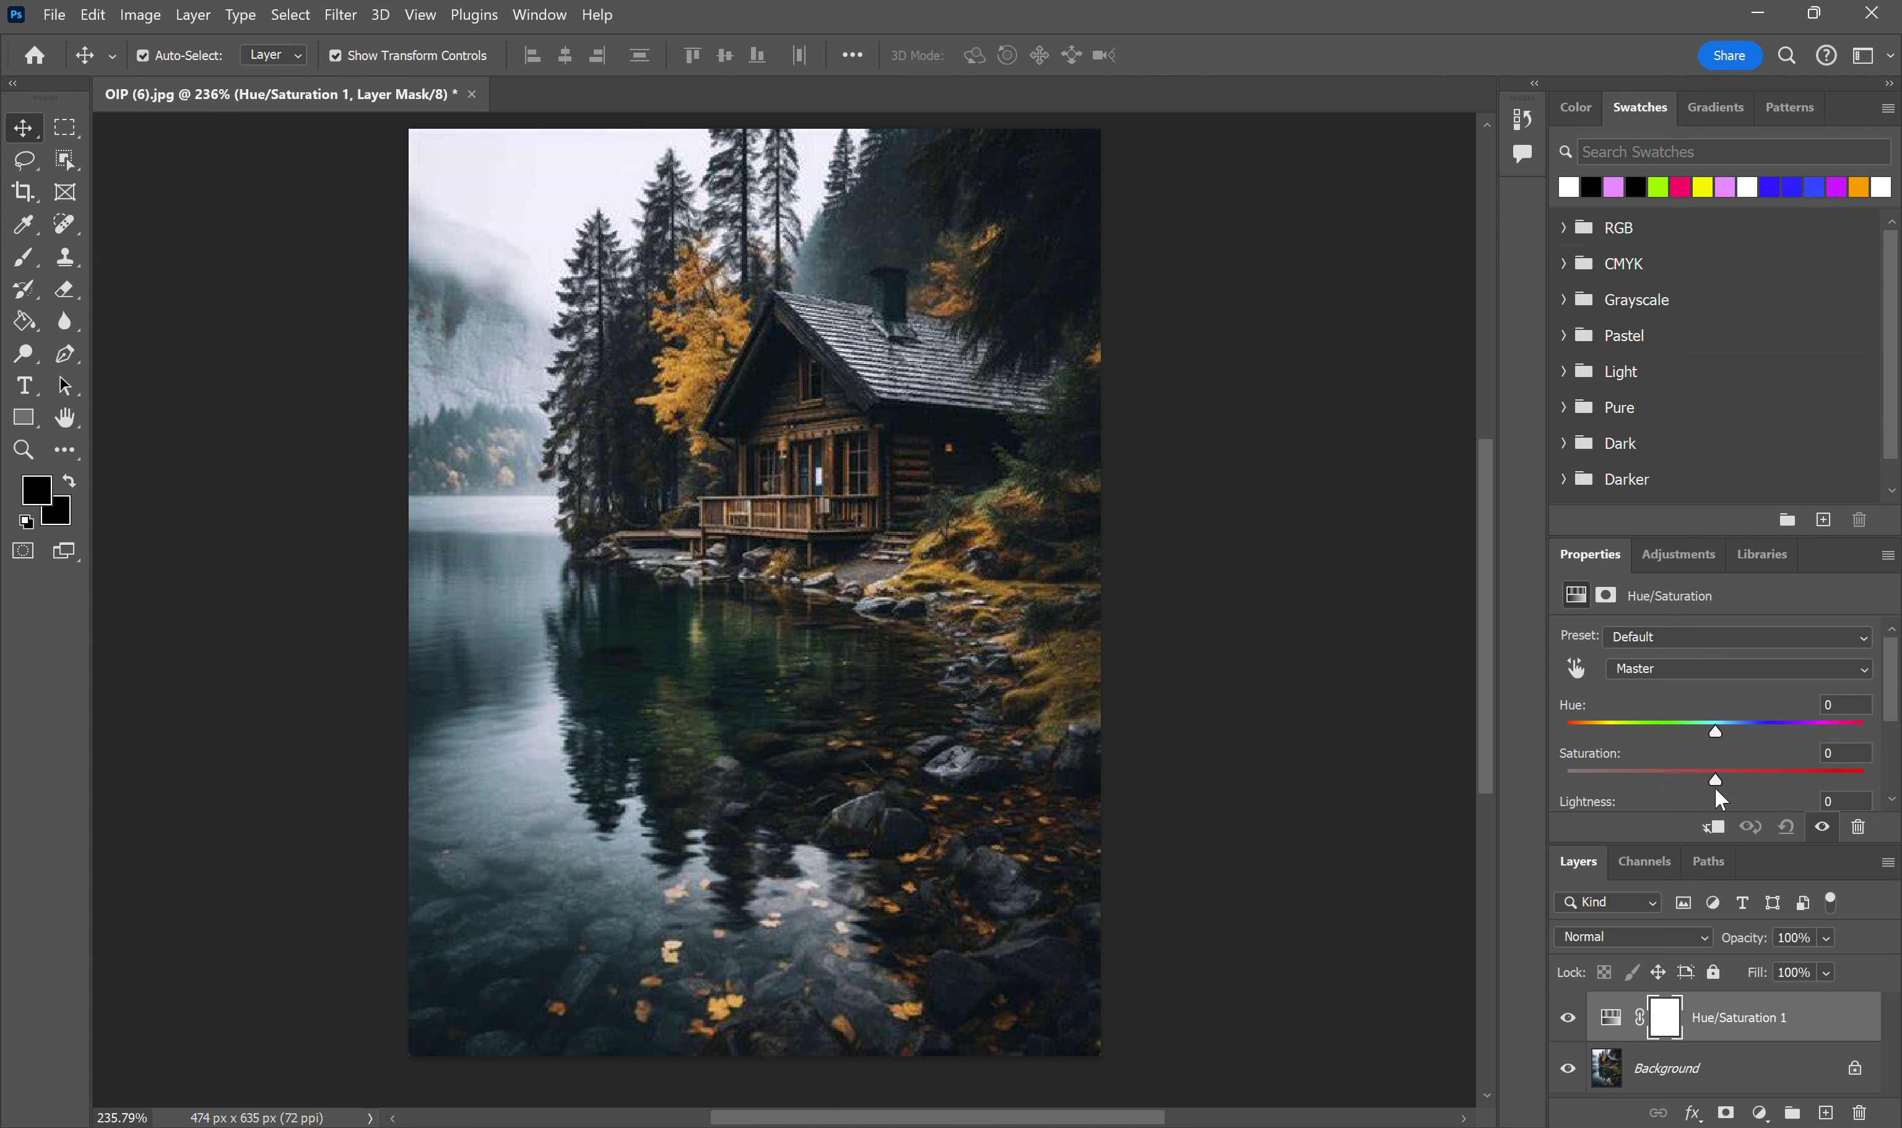
Step: Reduce the adjustment layer's master saturation to -100 so the cabin photo turns black and white
mouse_move(1715, 783)
mouse_down()
mouse_move(1556, 790)
mouse_move(1755, 786)
mouse_move(1715, 784)
mouse_up()
drag(1715, 780, 1677, 780)
scroll(926, 583, up, 5)
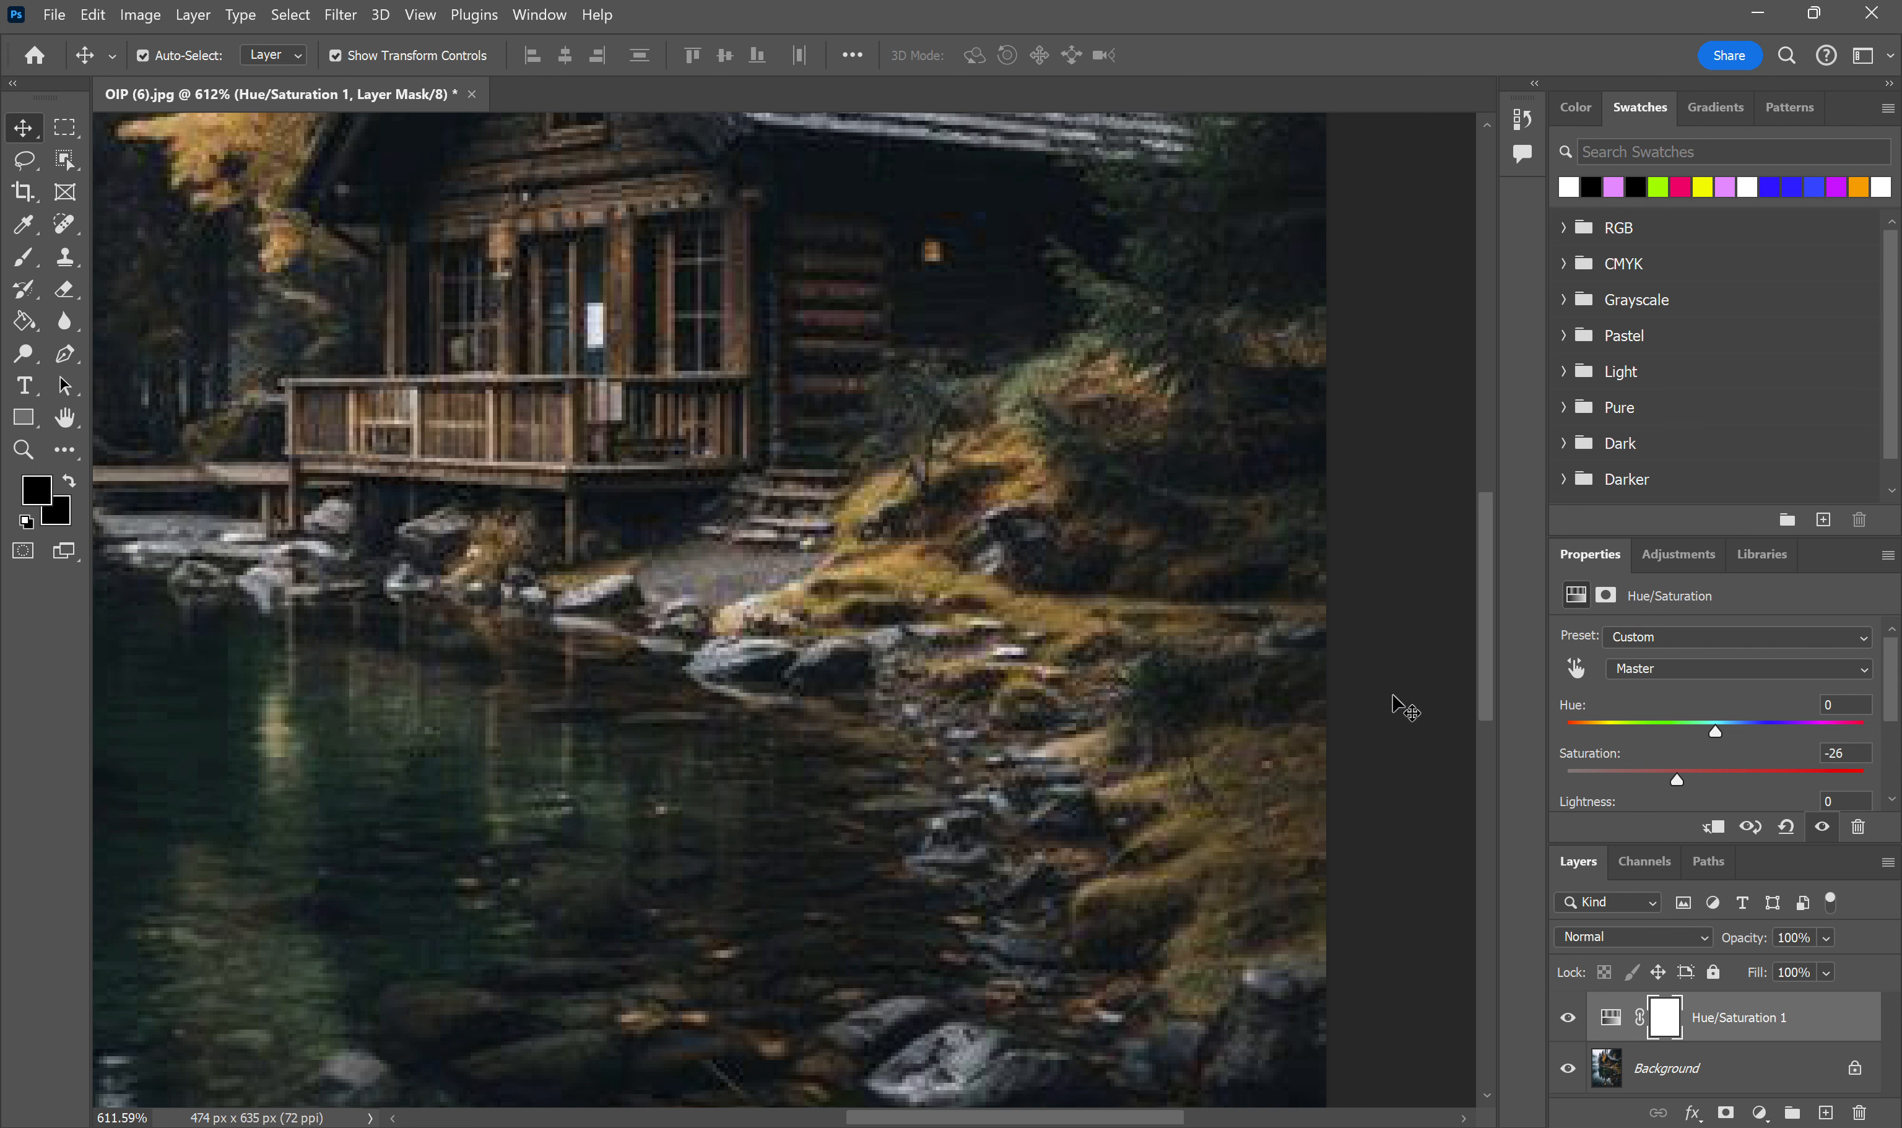
drag(1683, 780, 1486, 788)
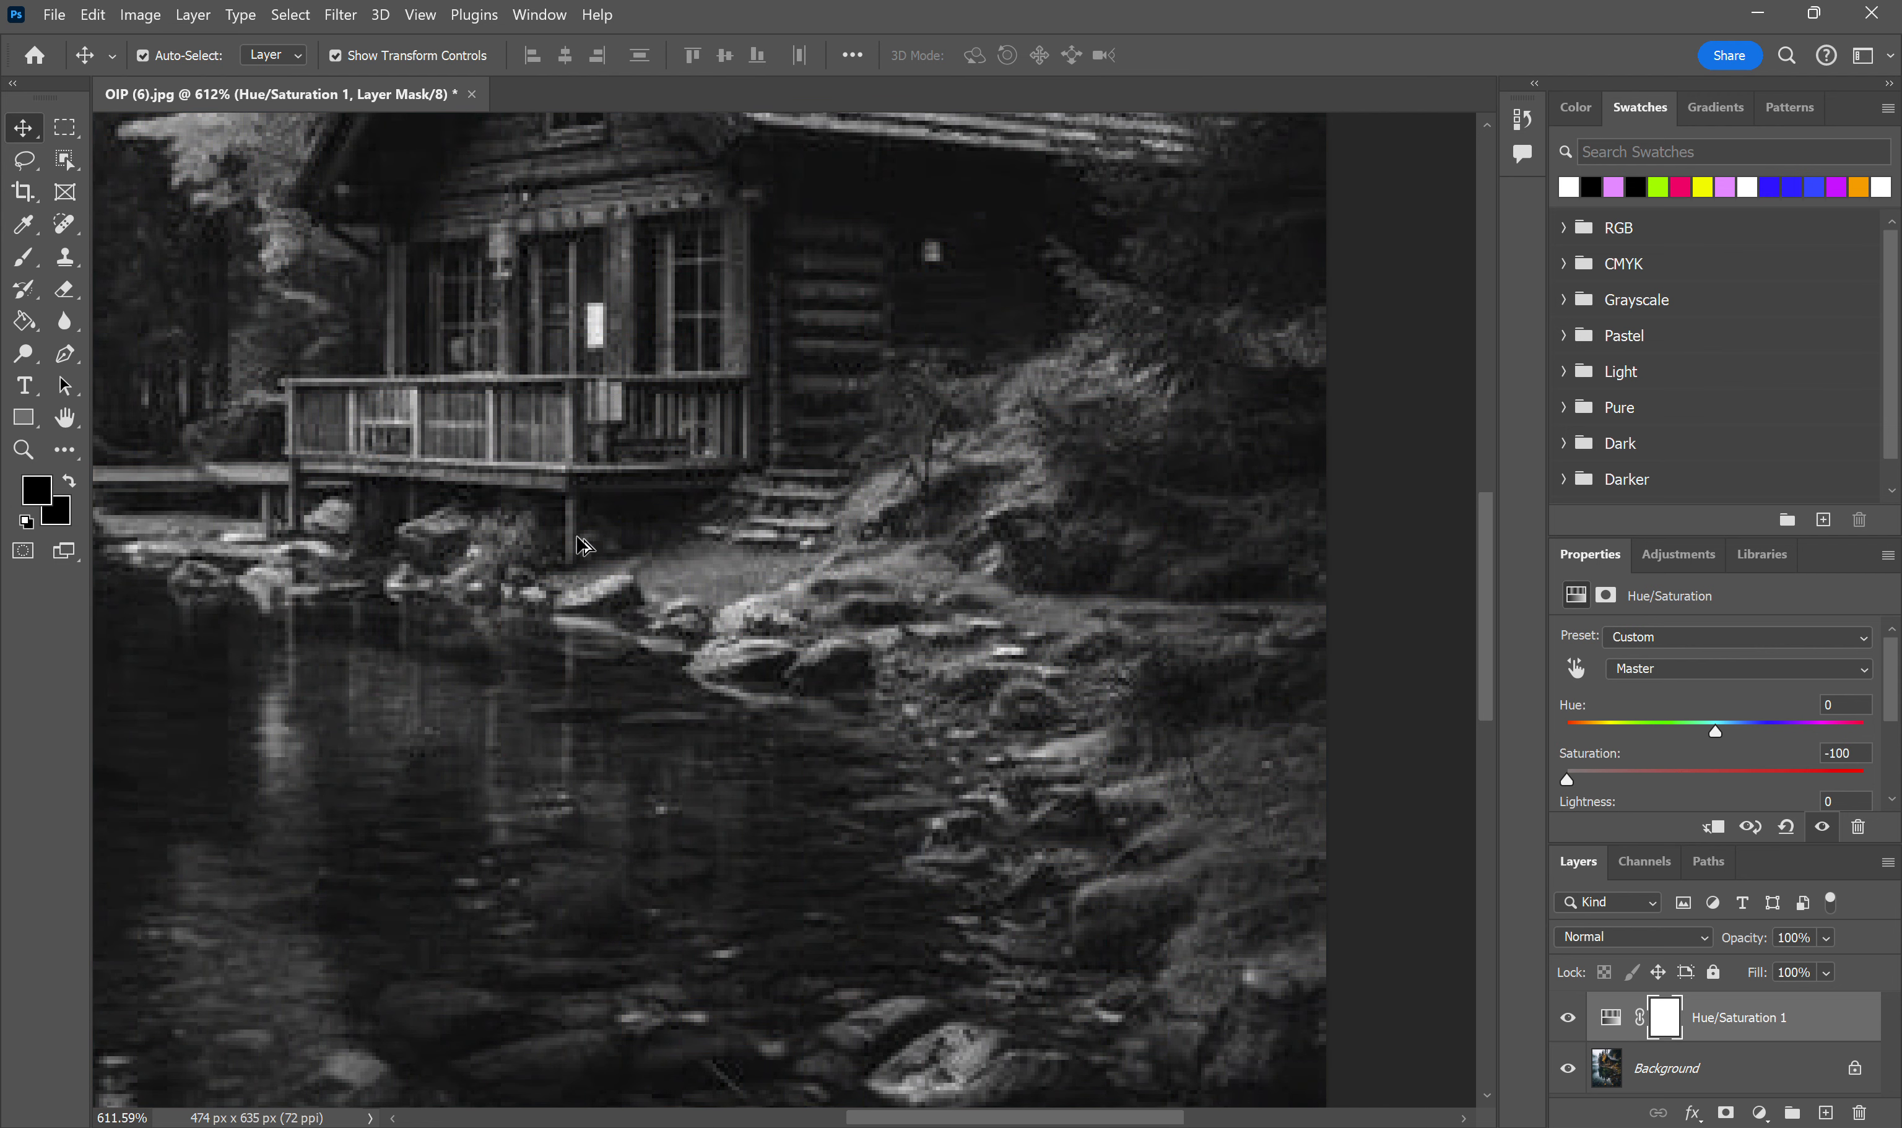
scroll(585, 546, down, 3)
scroll(926, 506, down, 2)
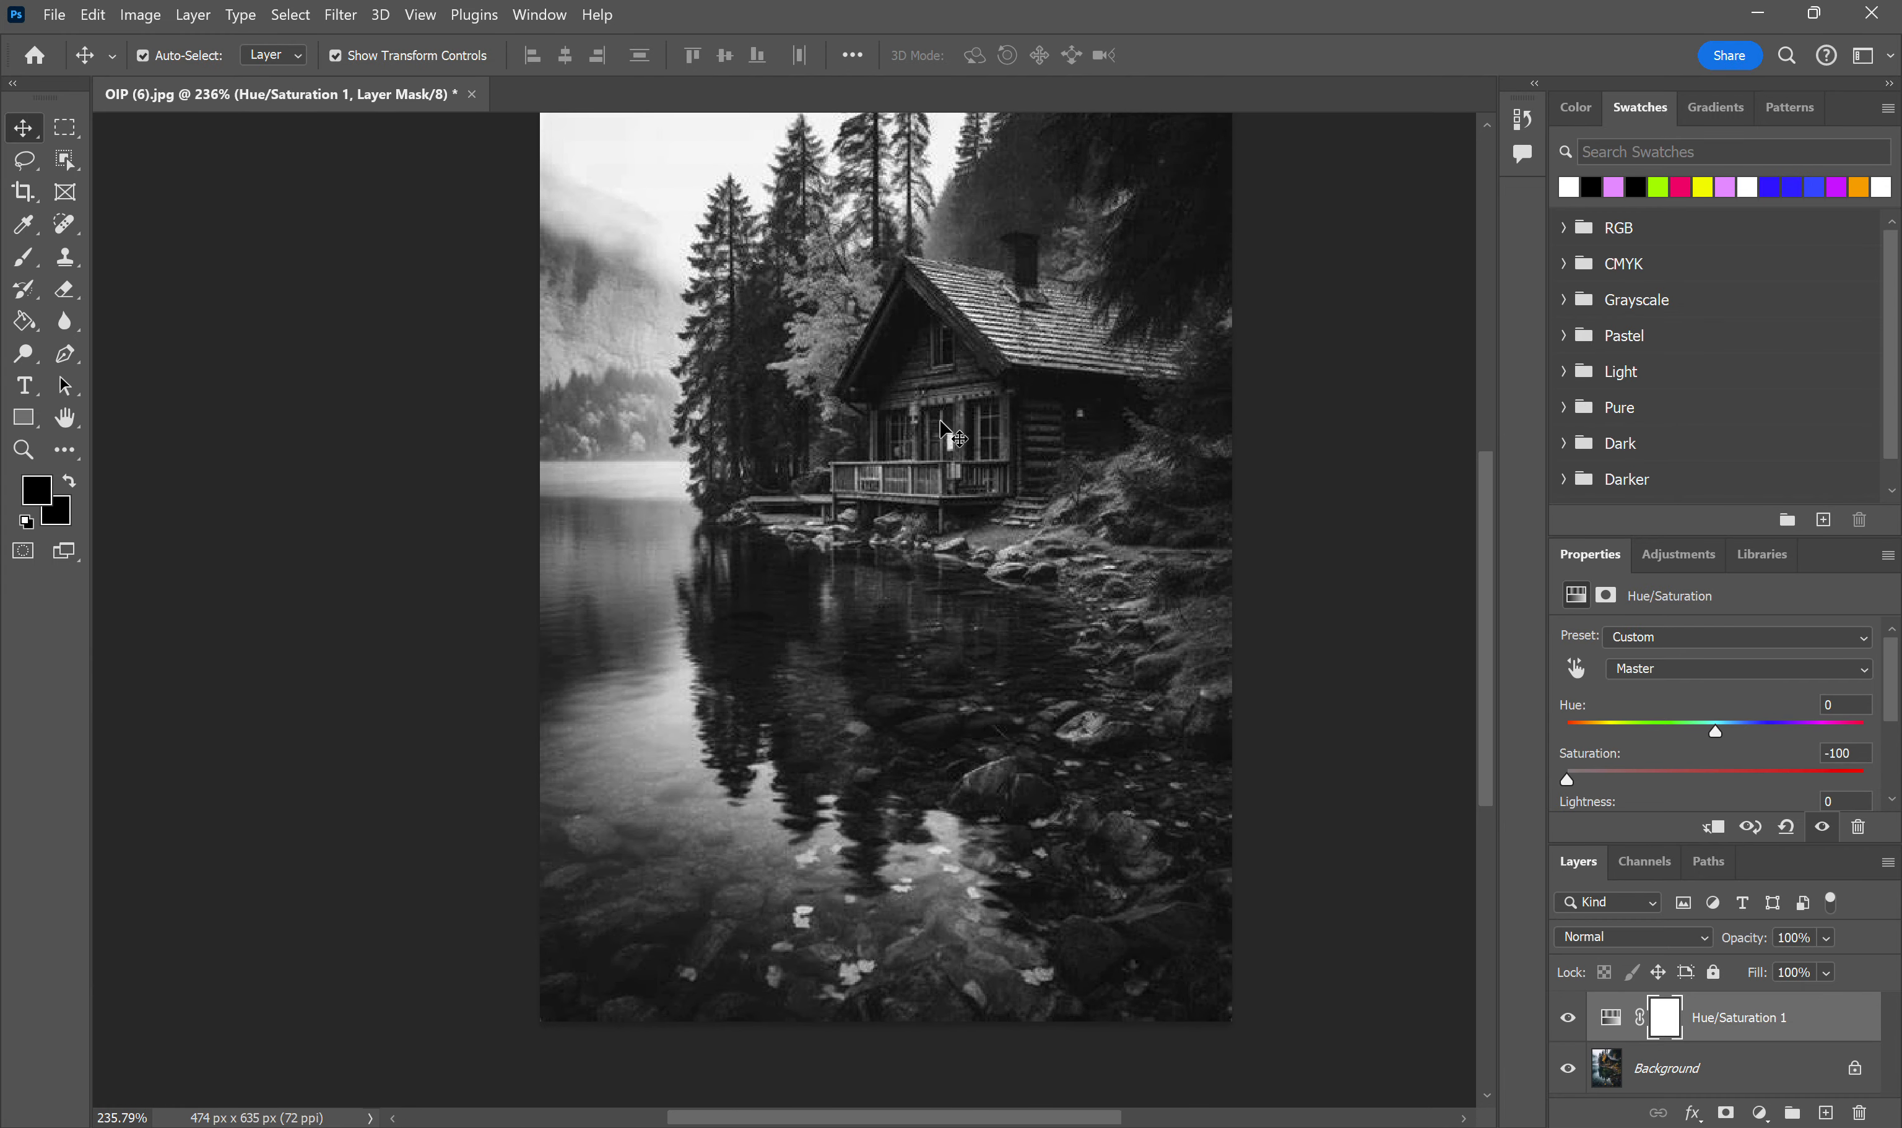
scroll(929, 500, down, 1)
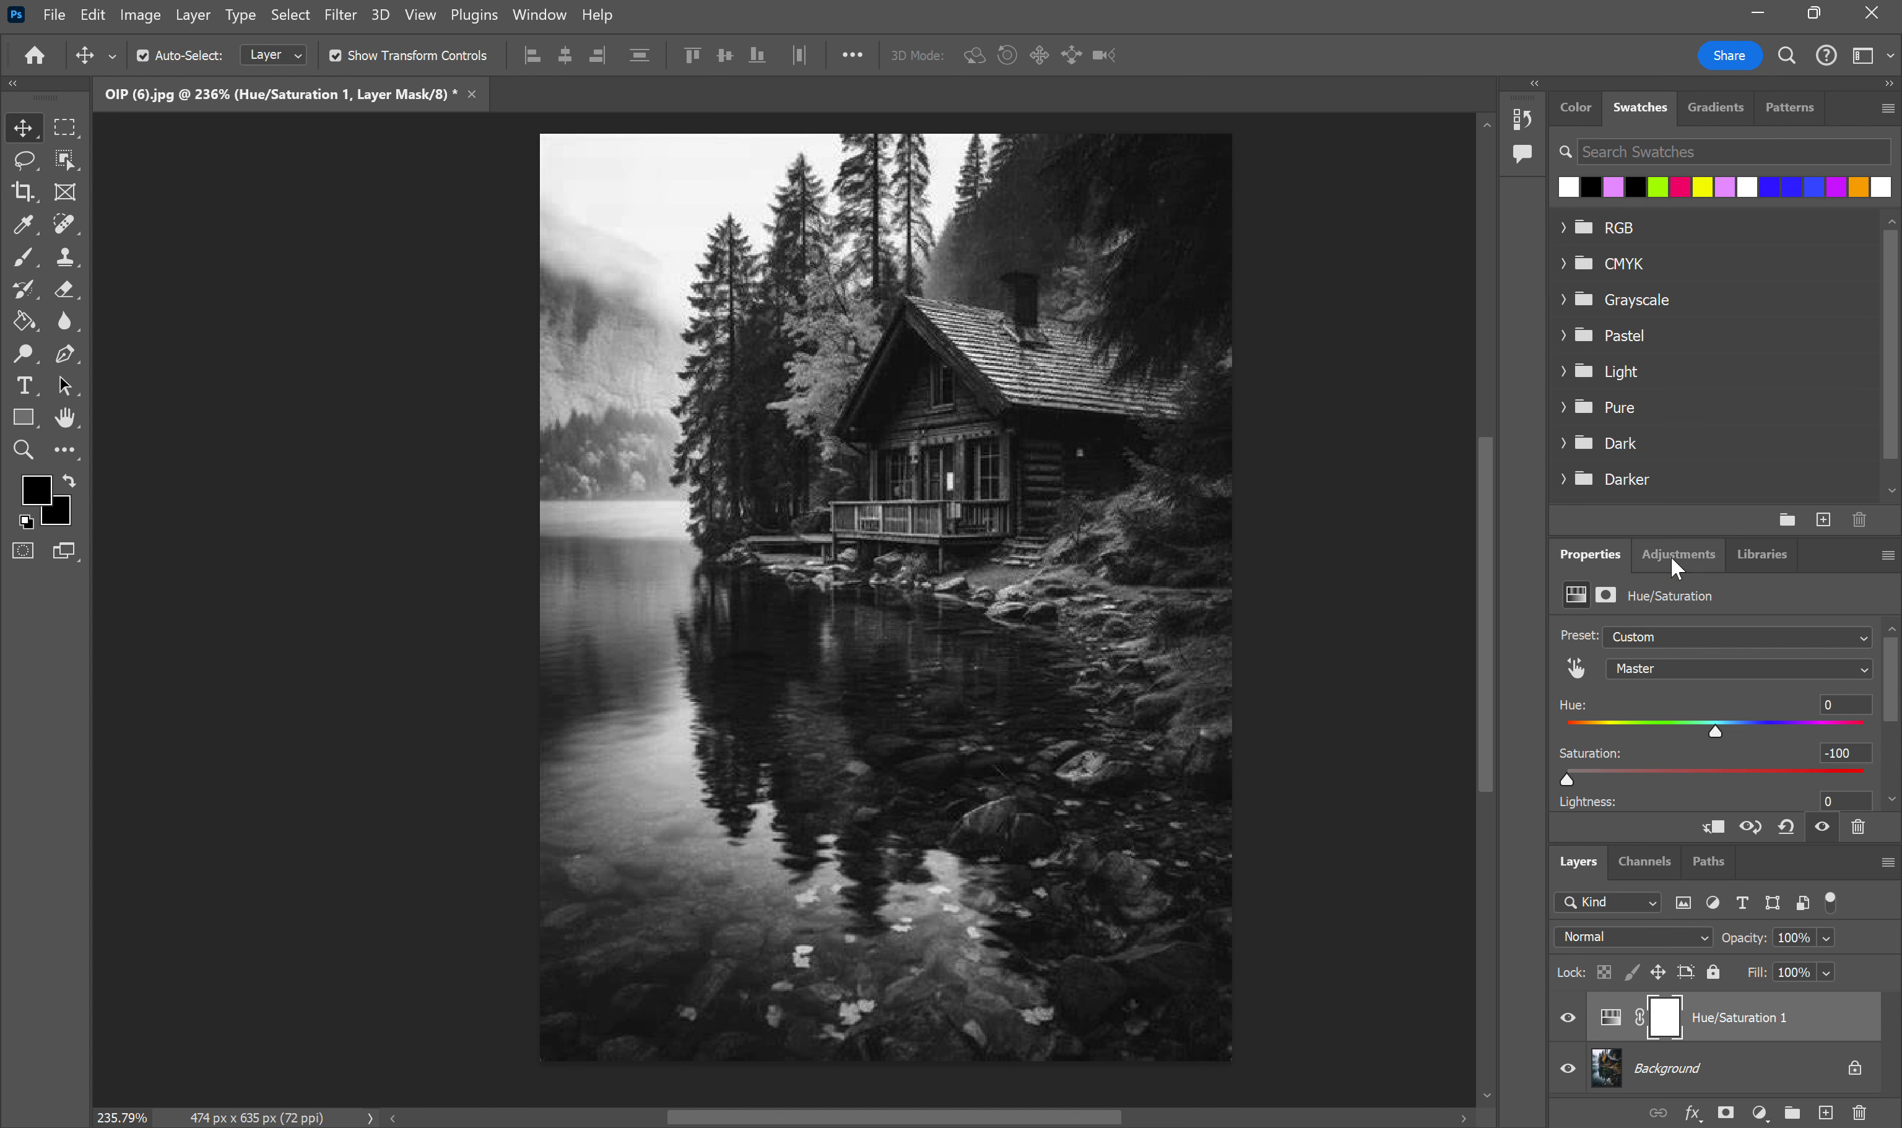
scroll(1743, 1050, down, 1)
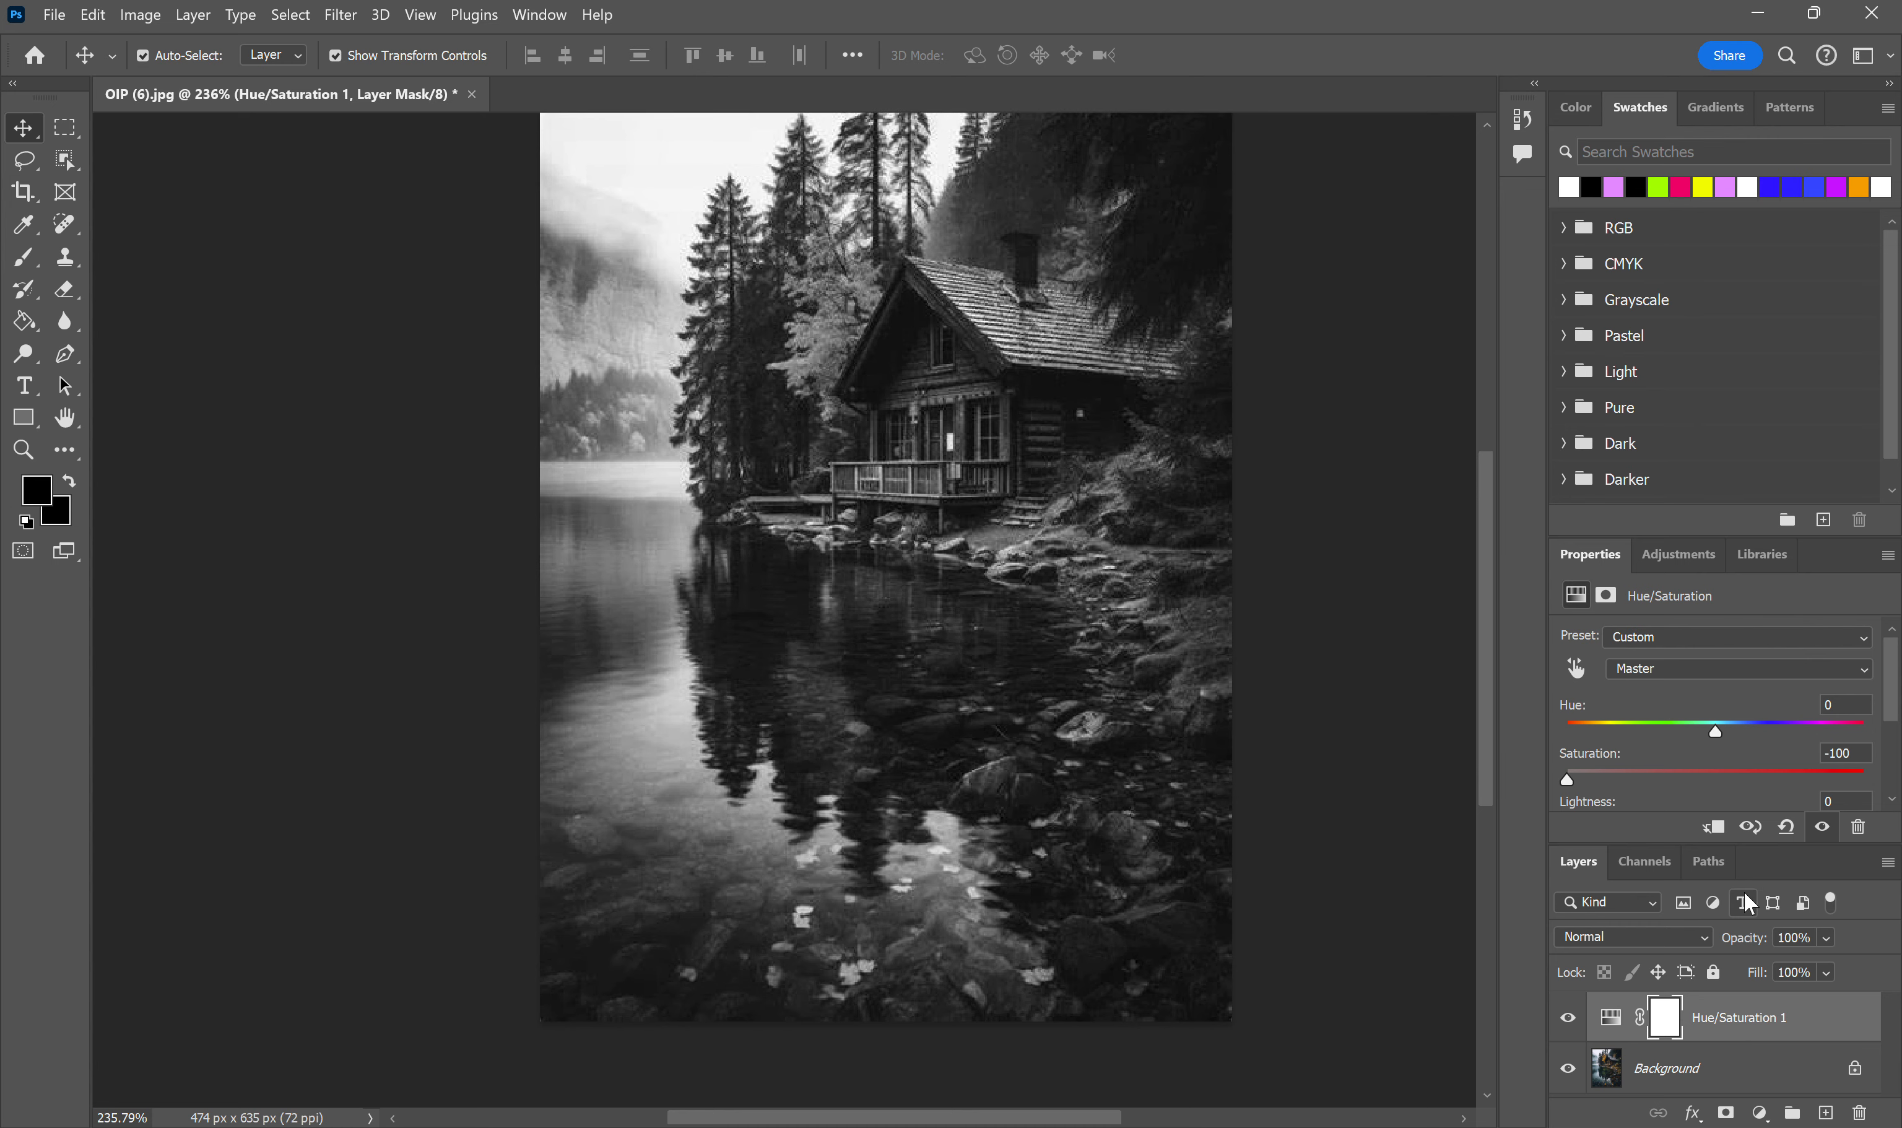
Step: Detach and enlarge the Layers panel, and unlock the Background layer to make it a regular layer
drag(1784, 856, 1783, 633)
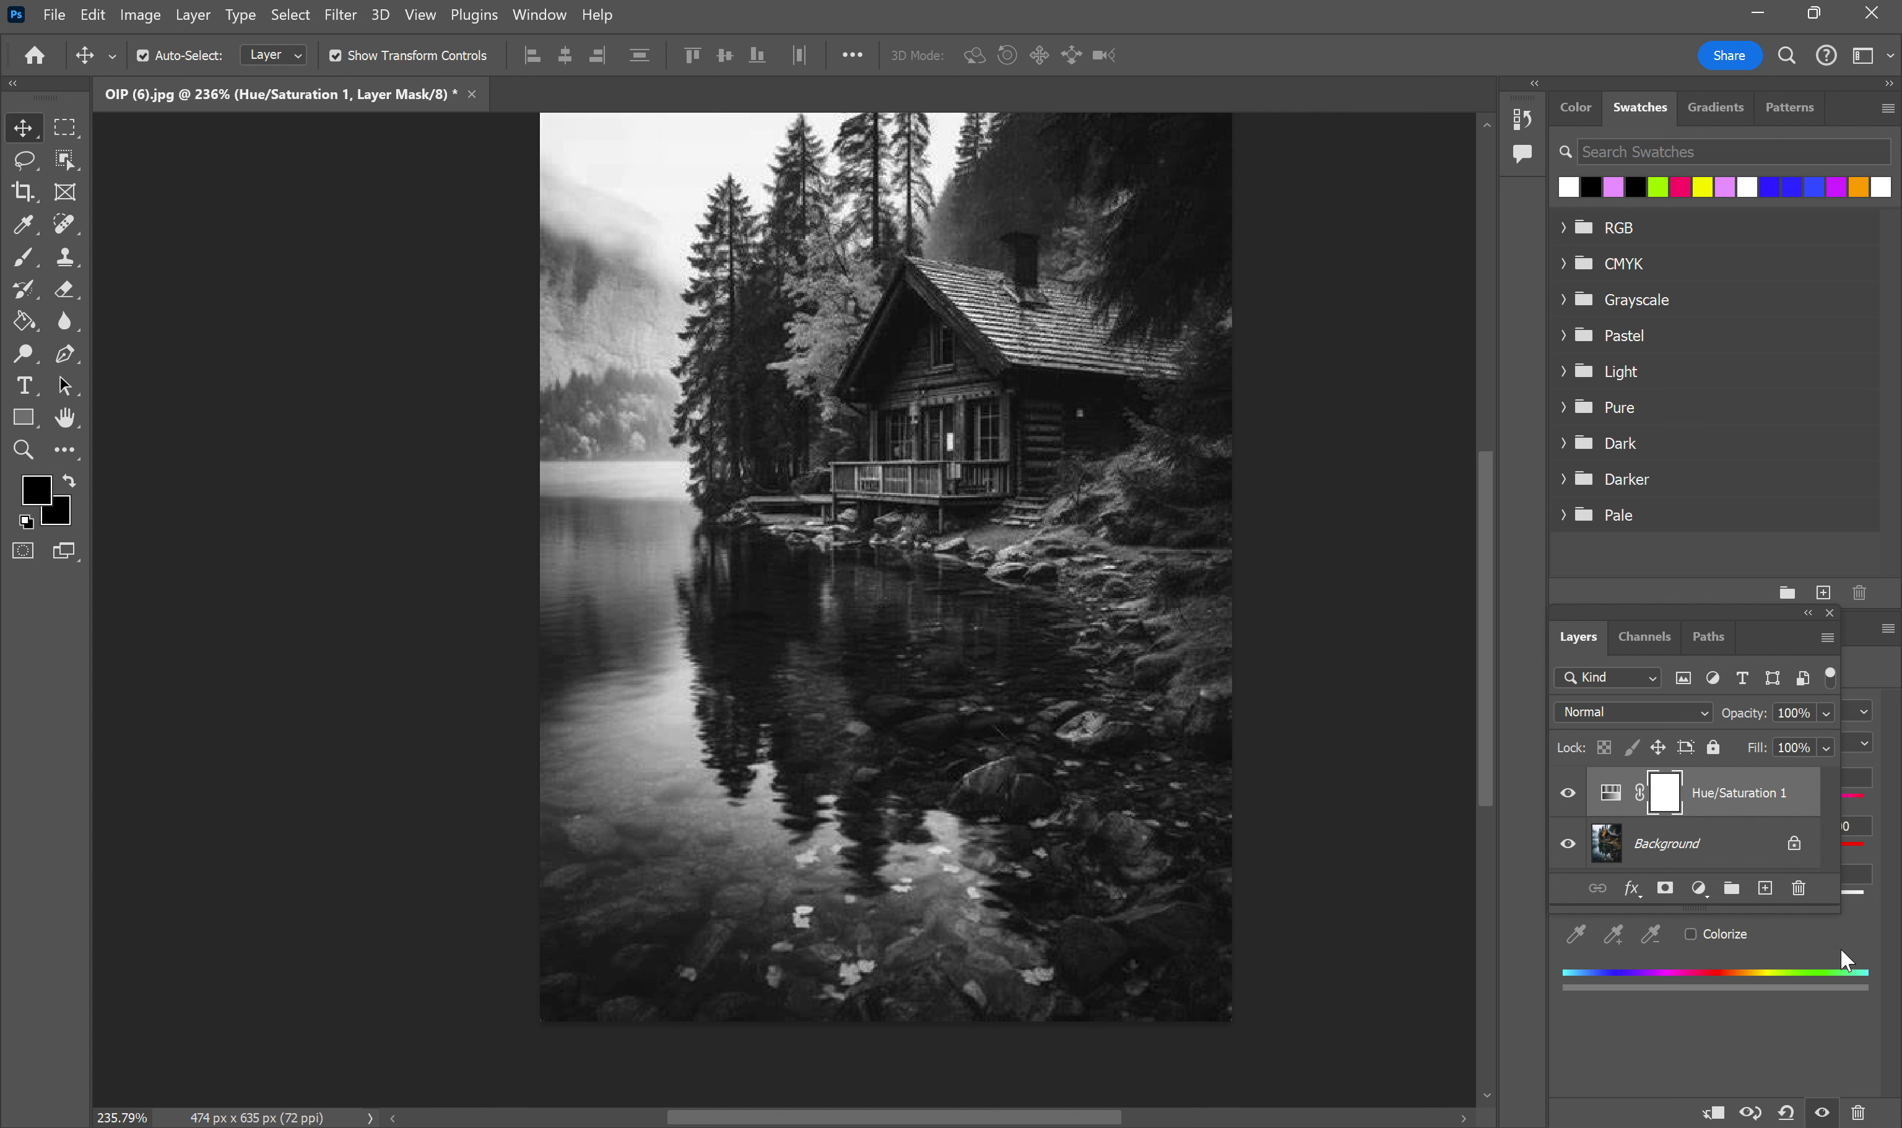
drag(1840, 920, 1871, 1046)
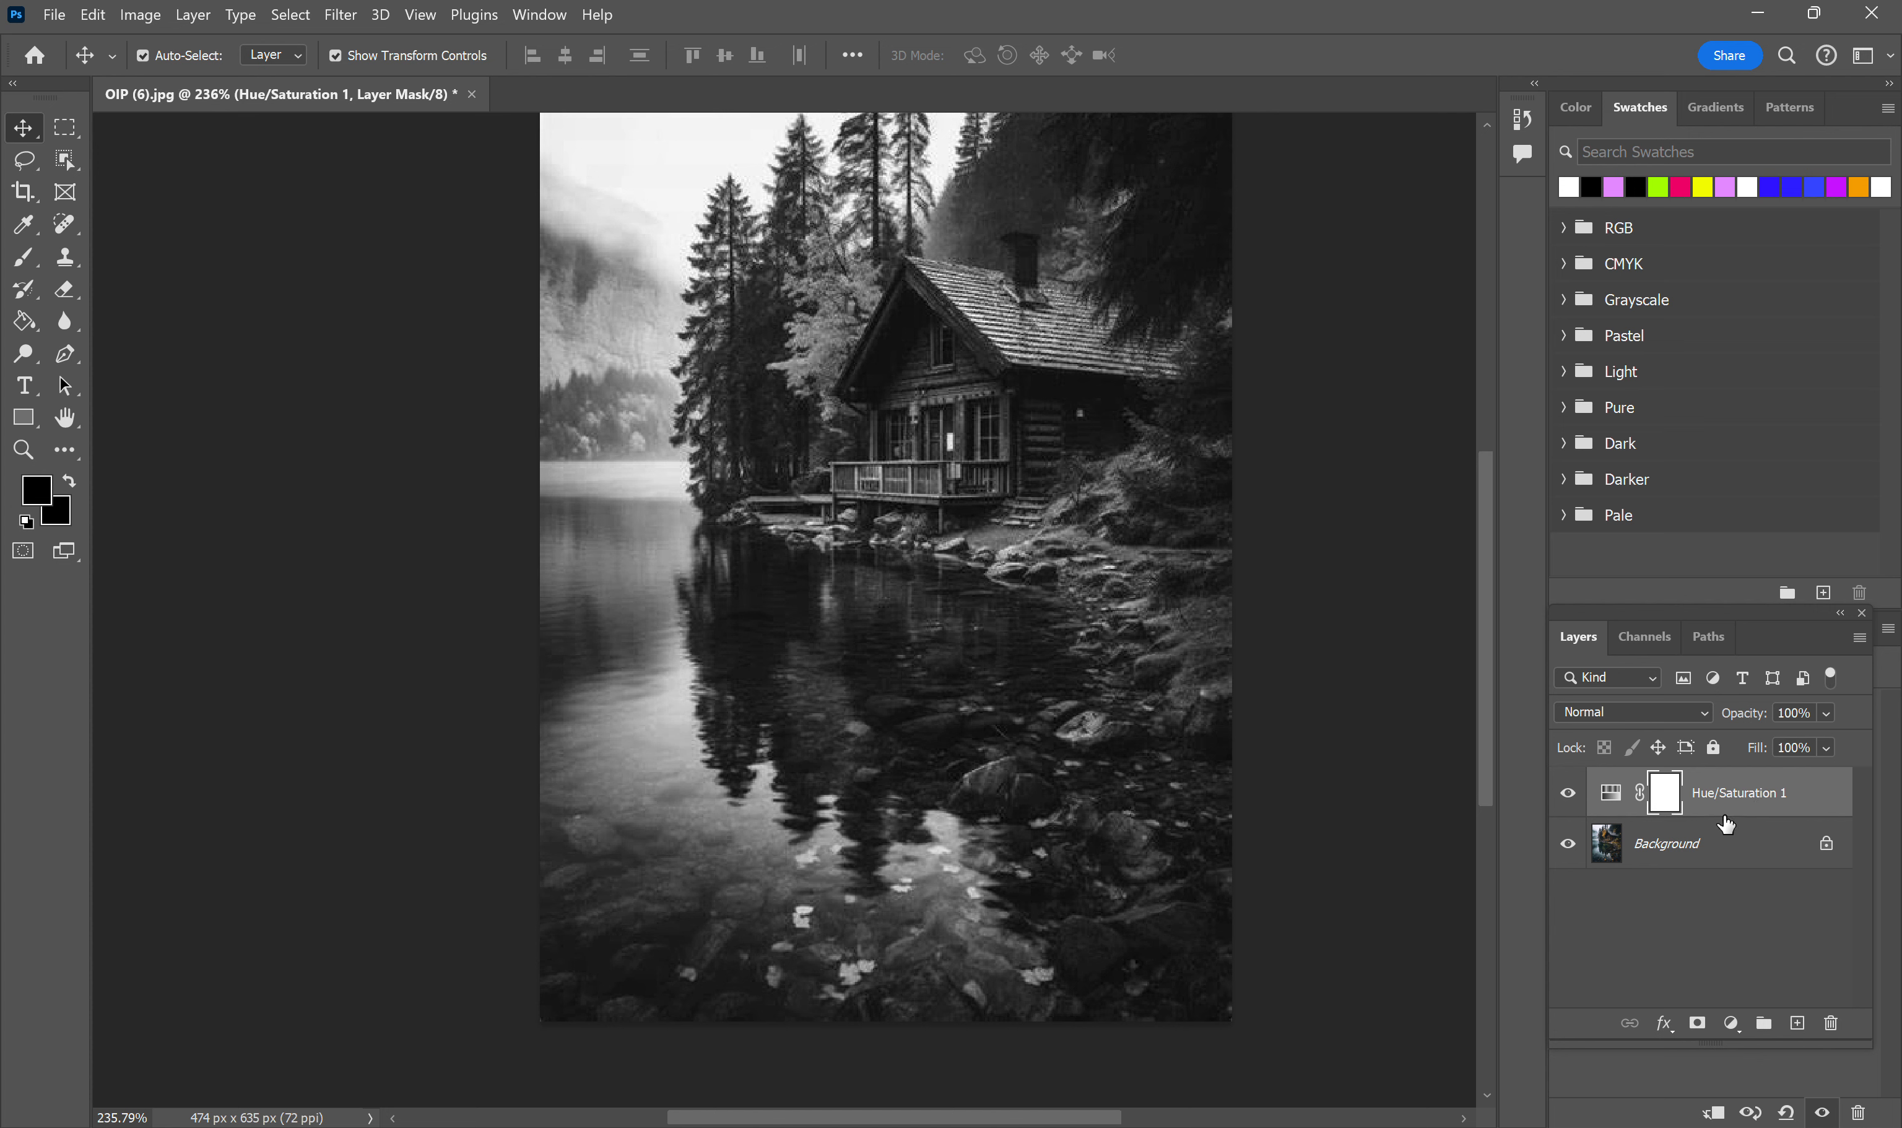
click(1827, 846)
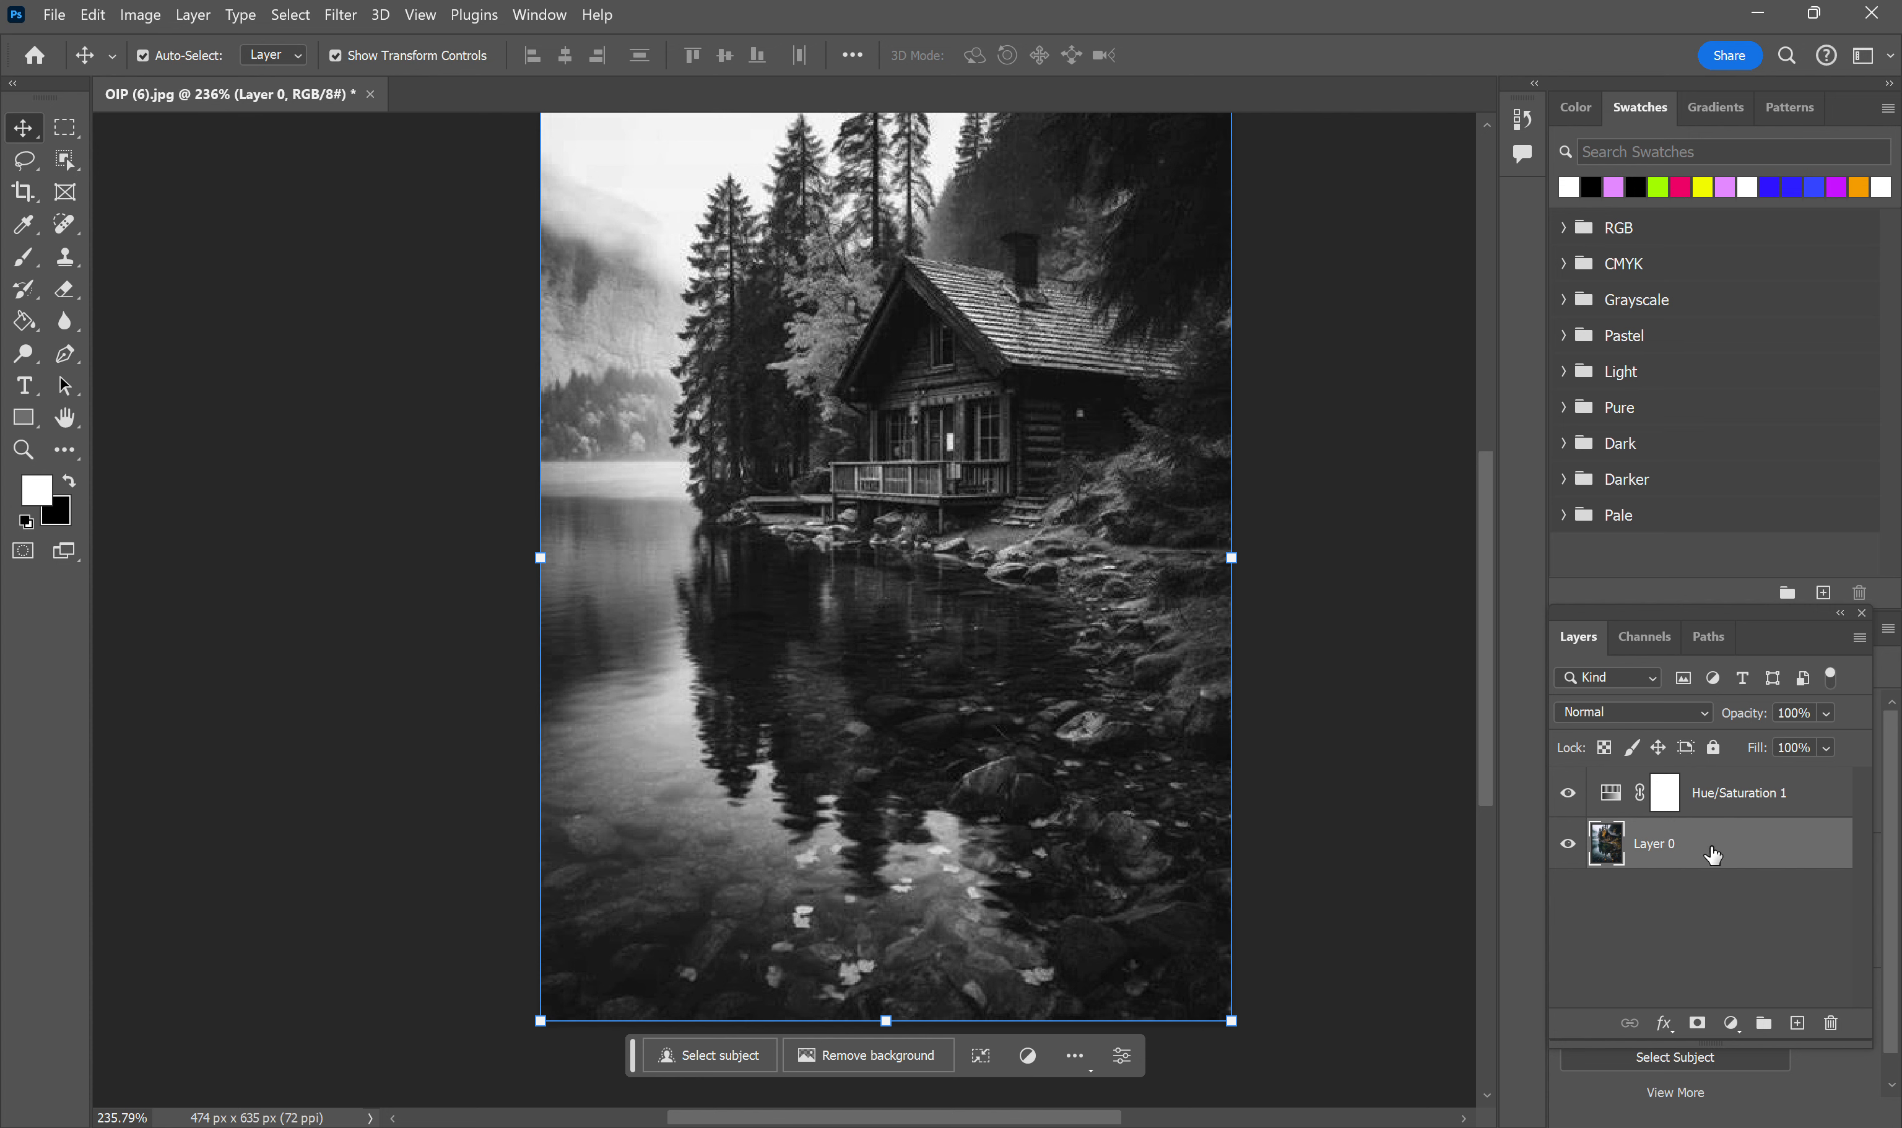
Step: Move Layer 0 above the Hue/Saturation adjustment layer, and return it below that layer
drag(1712, 854, 1705, 790)
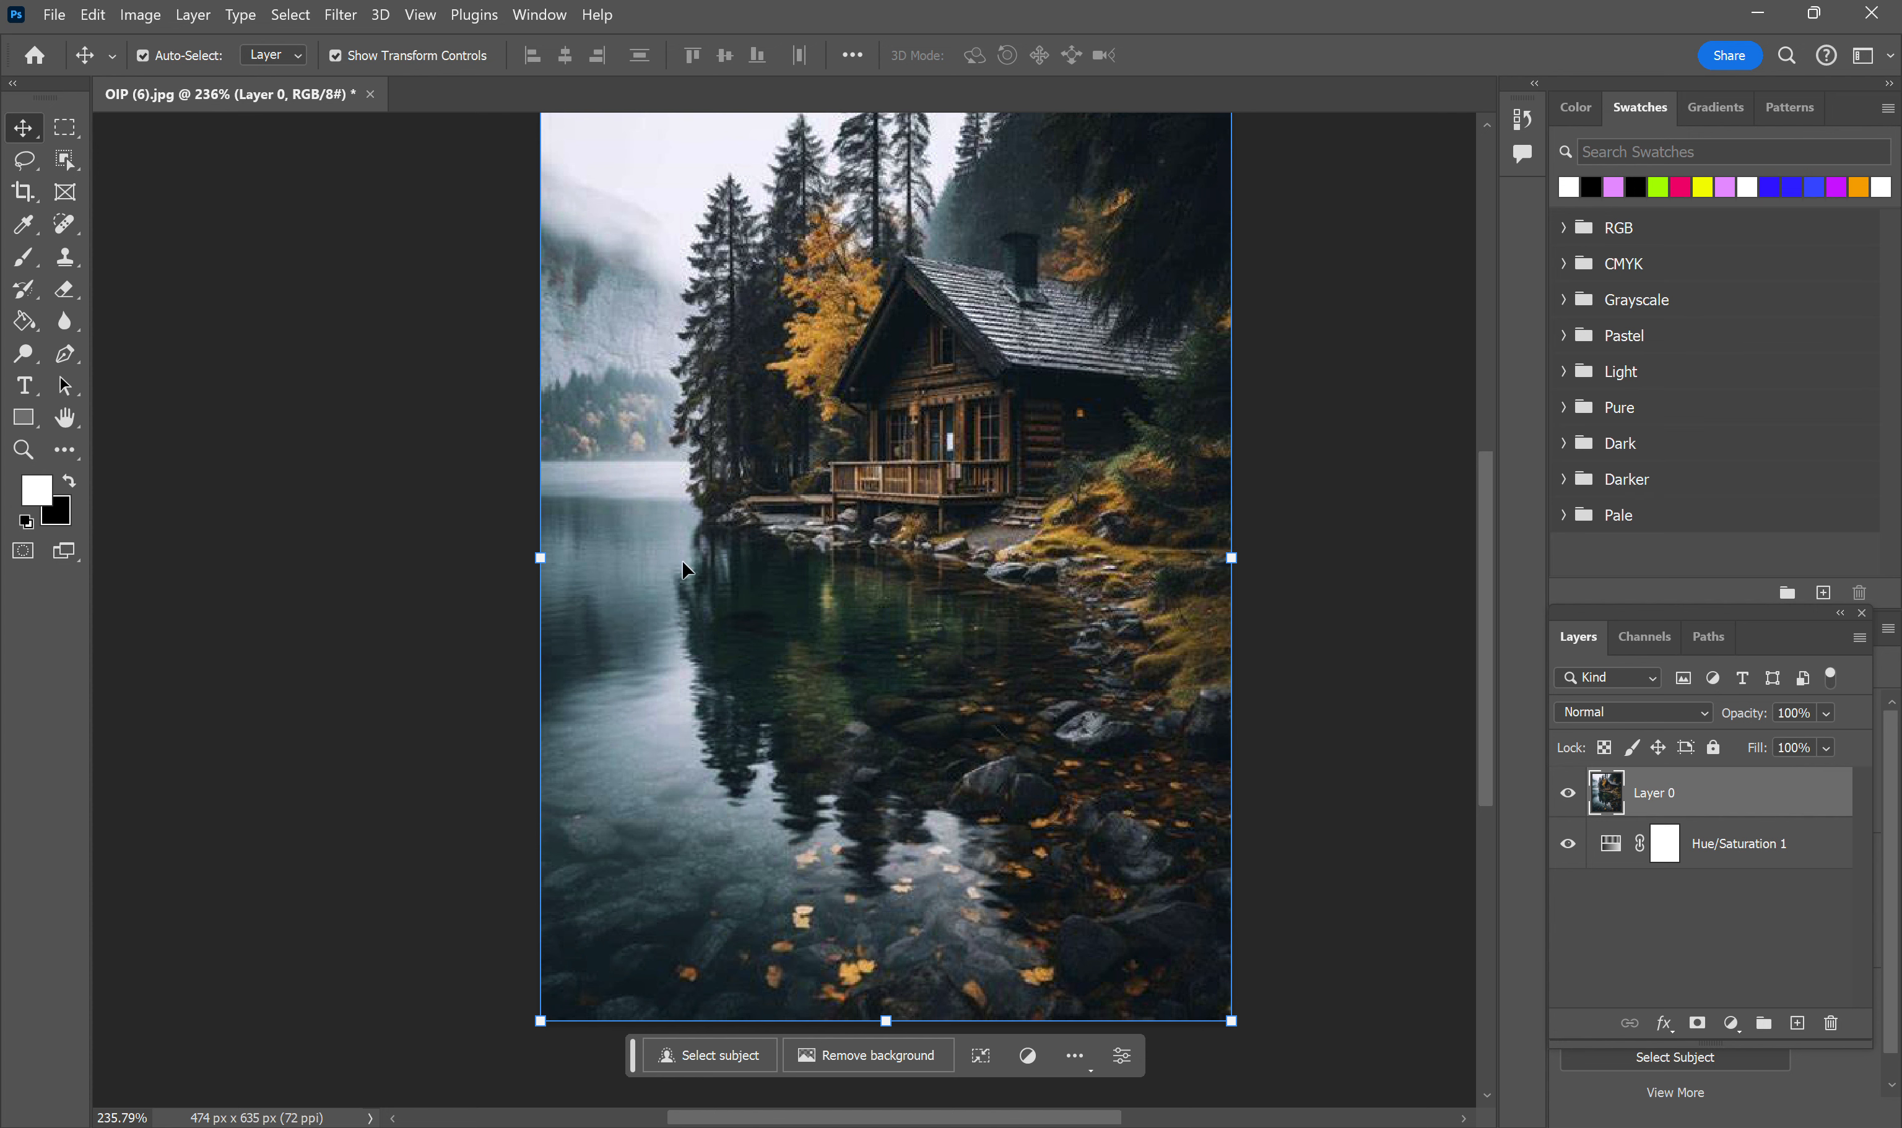
scroll(718, 457, up, 1)
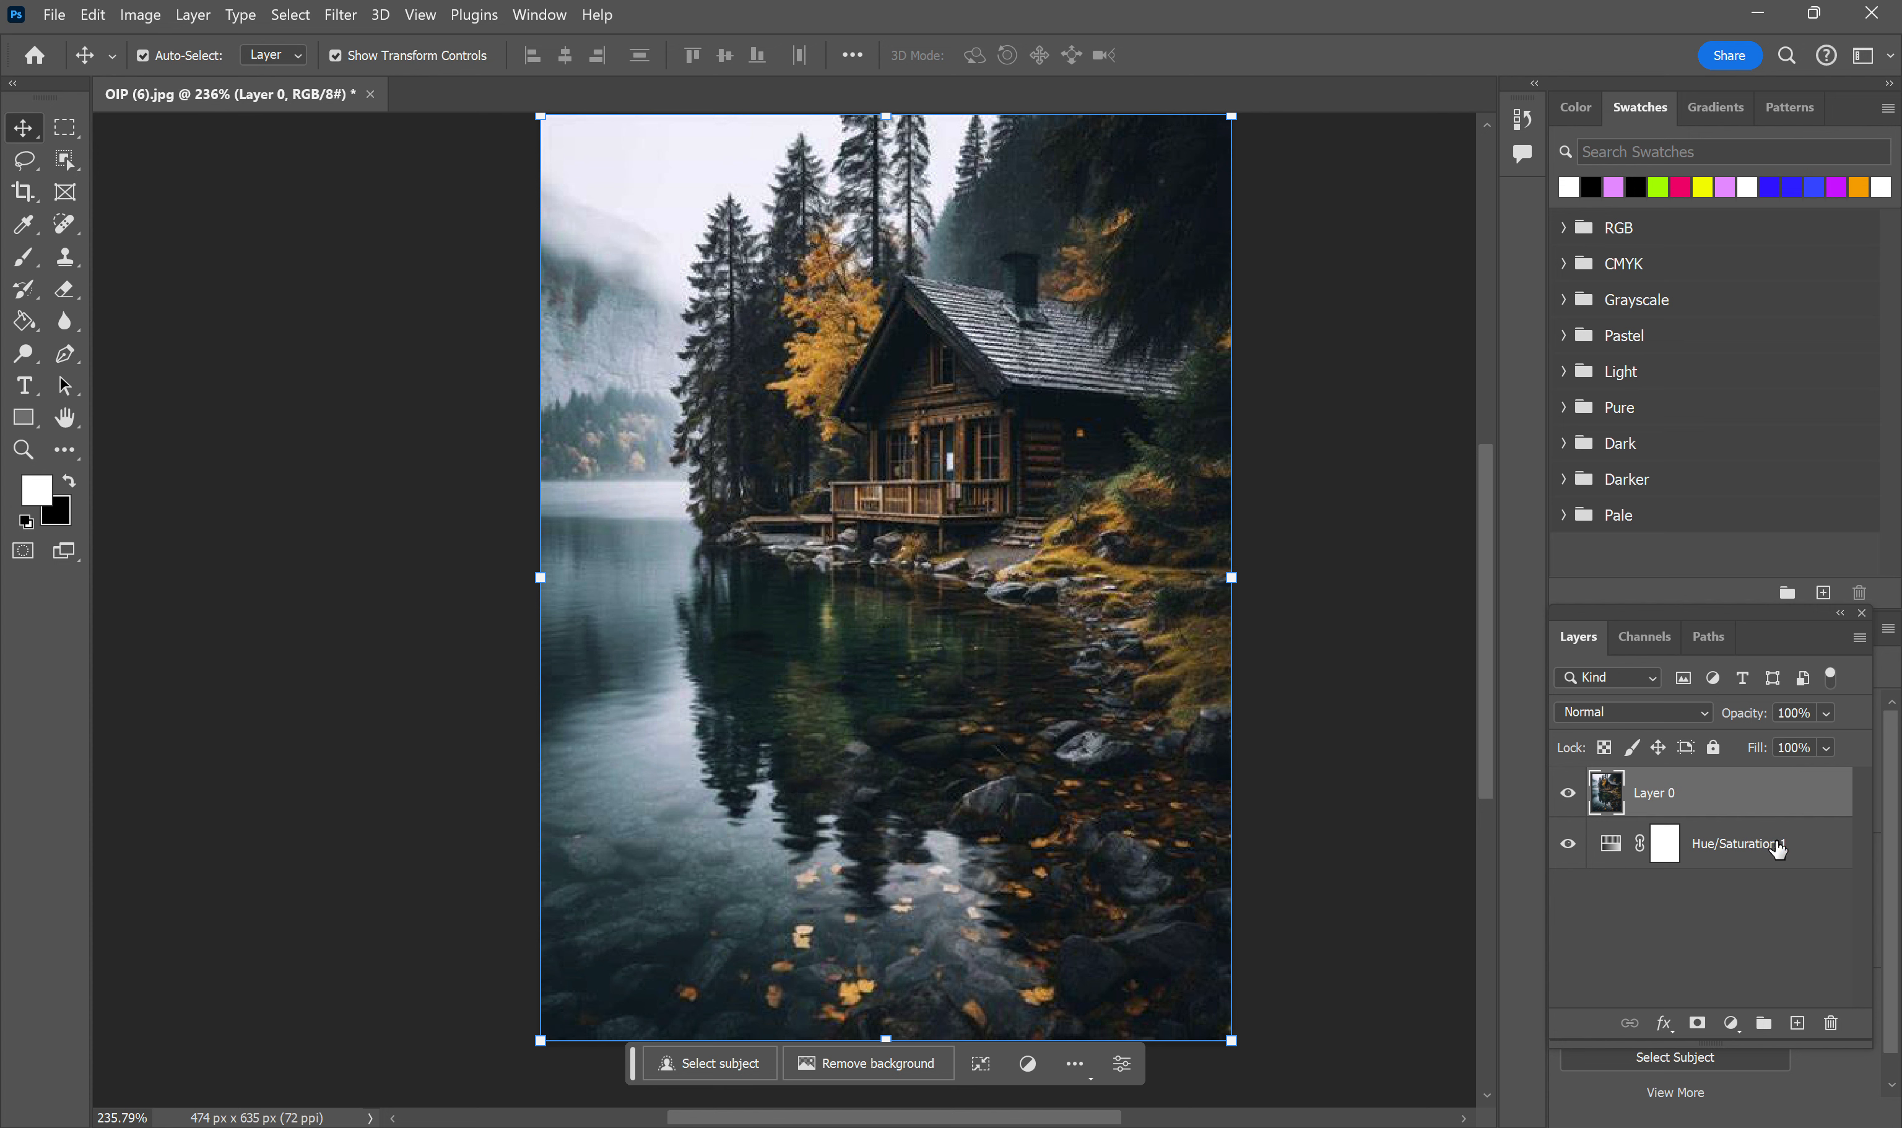
drag(1727, 794, 1730, 866)
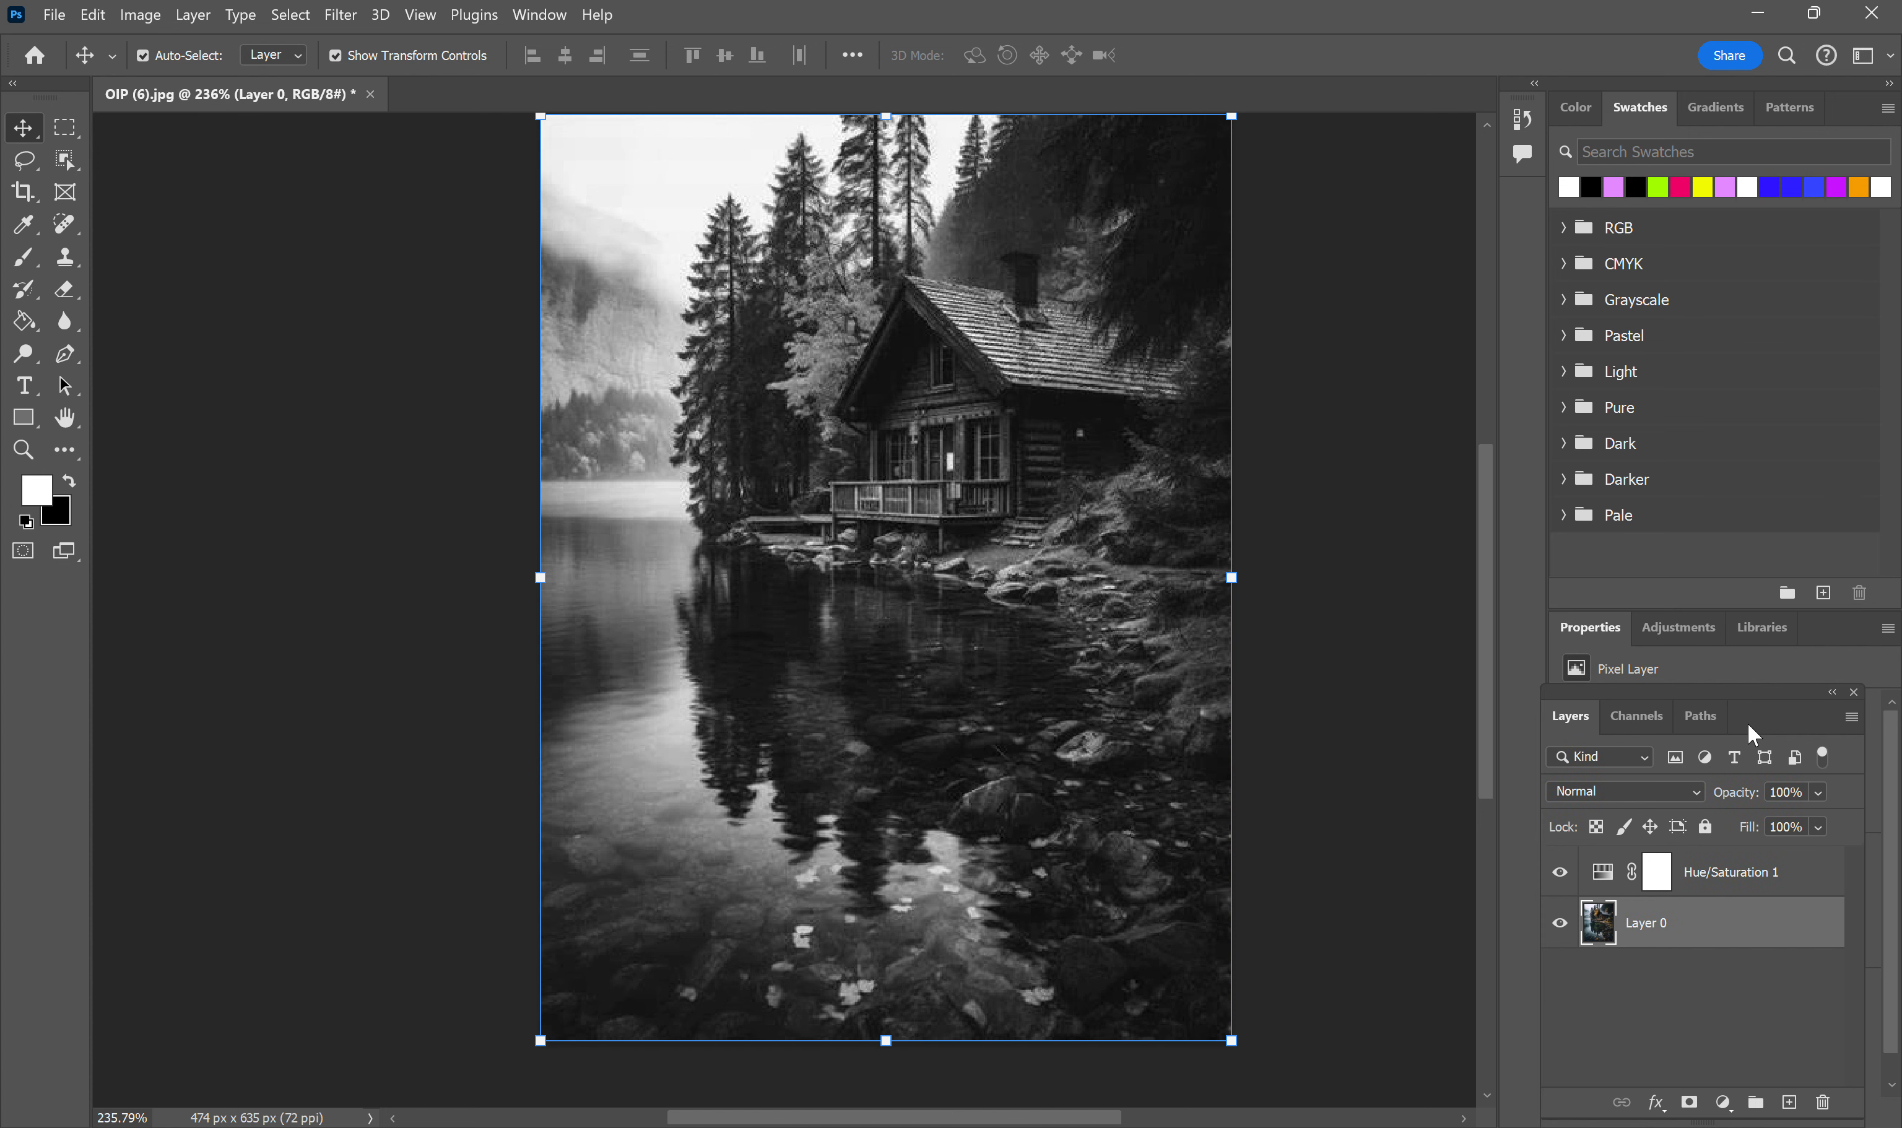
Step: Add a Posterize adjustment layer directly above Layer 0, moving the floating Layers panel out of the way
click(1683, 638)
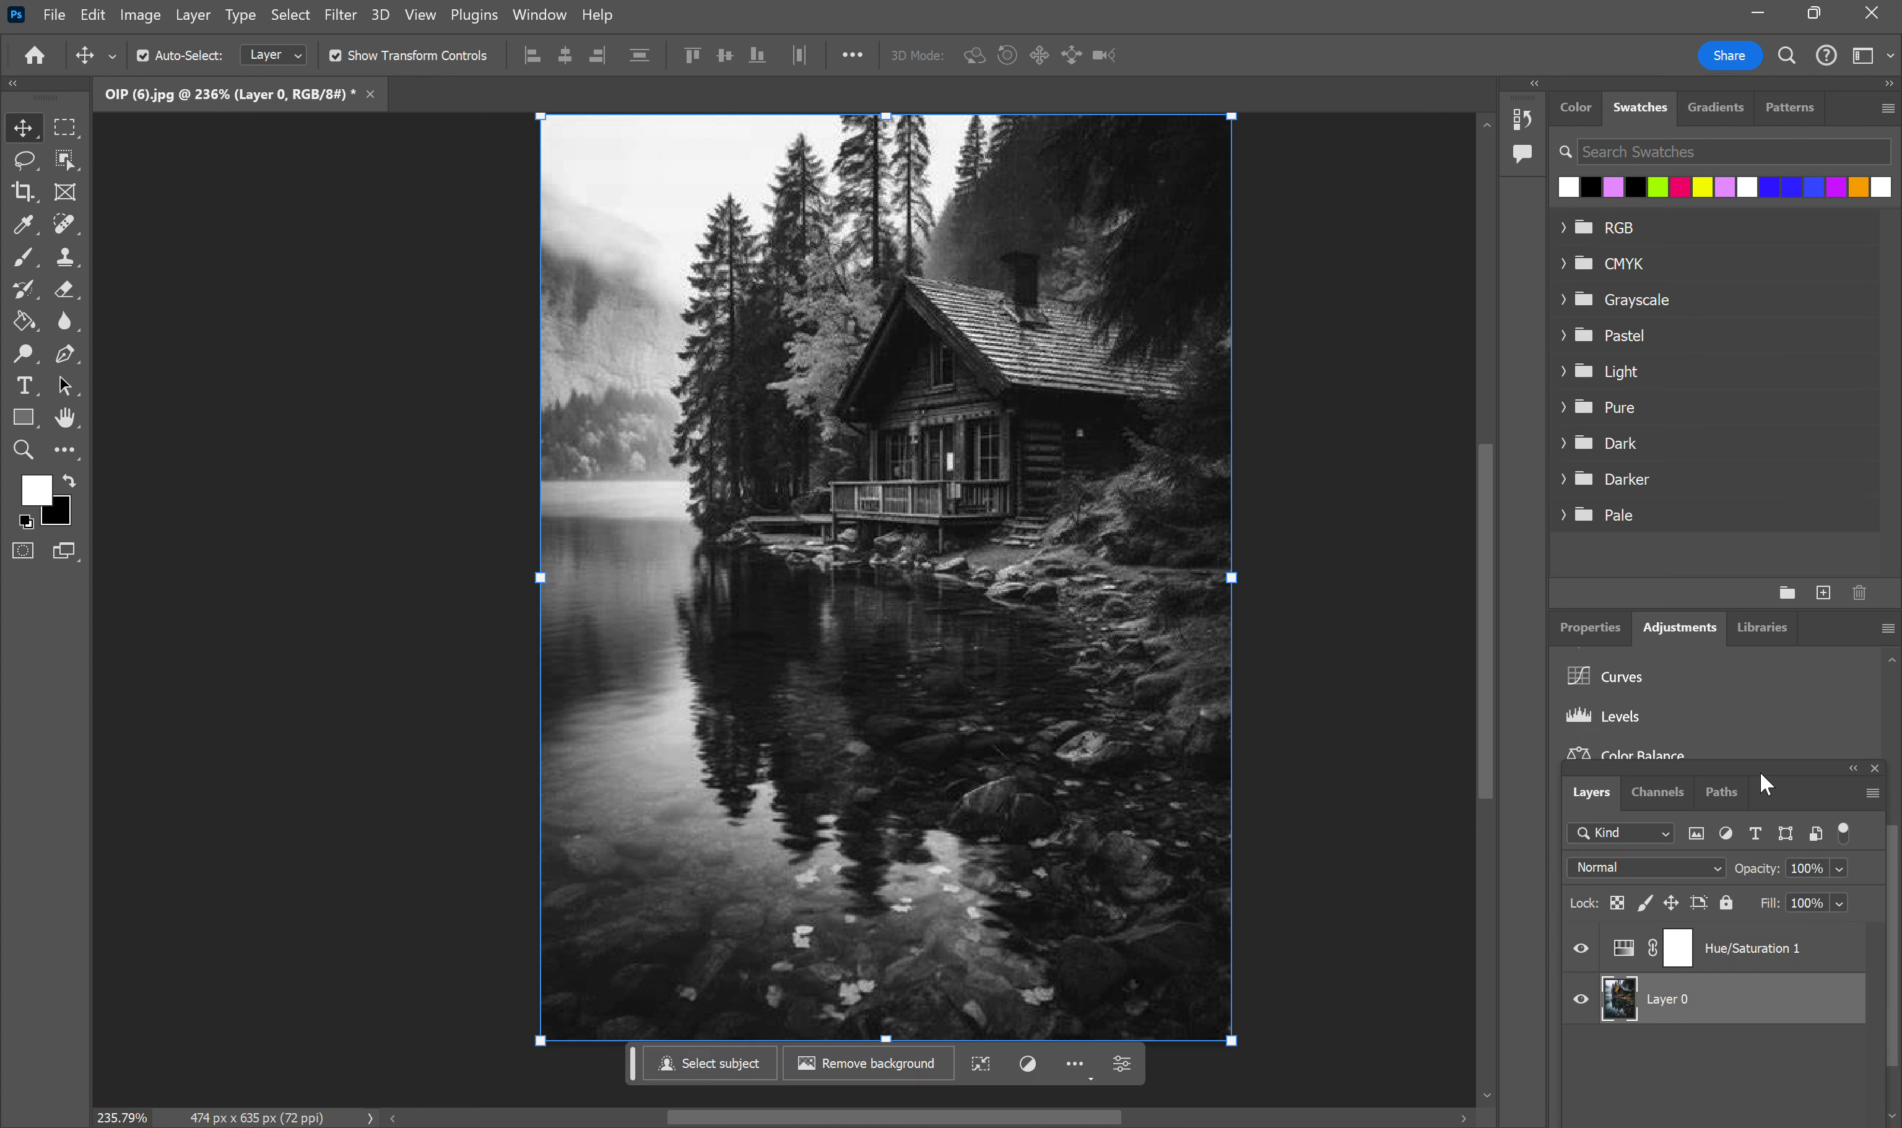
scroll(1621, 740, down, 2)
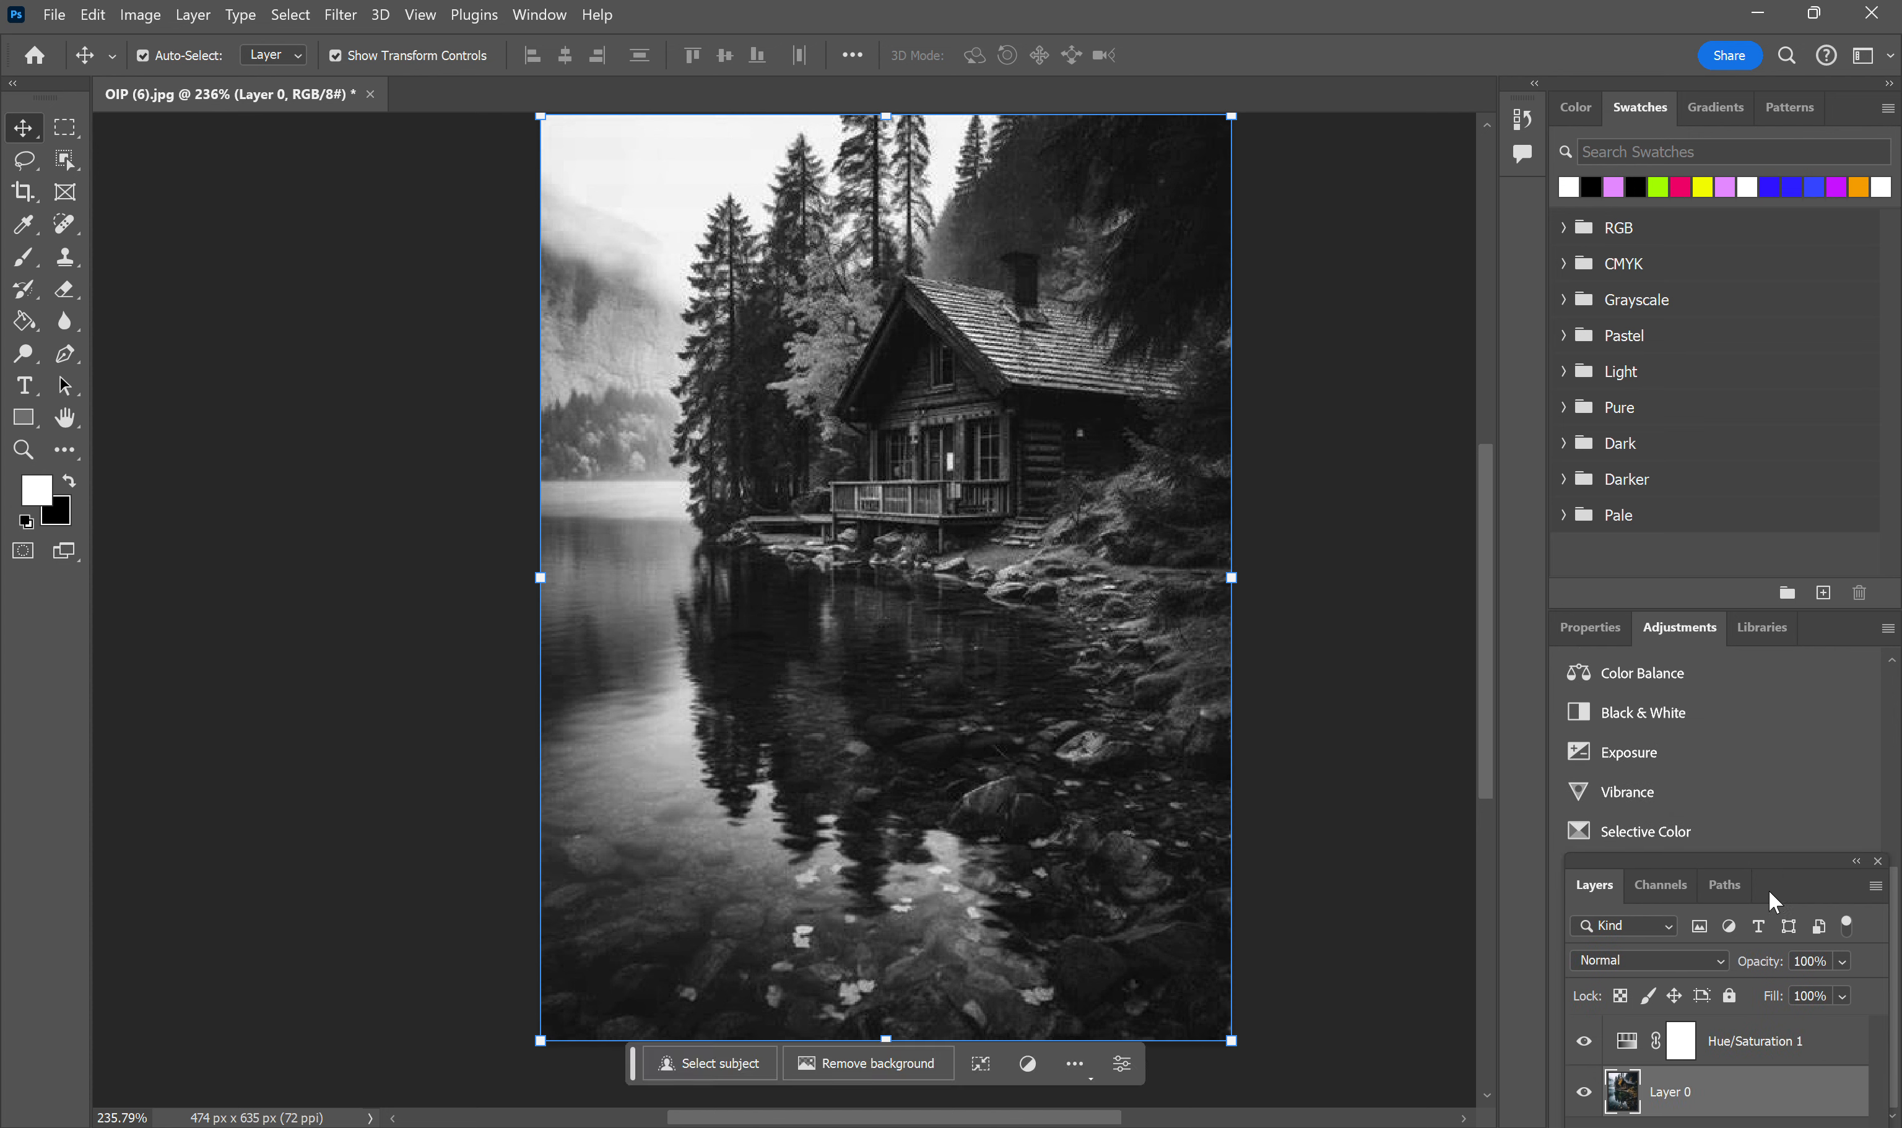
drag(1788, 897, 1385, 560)
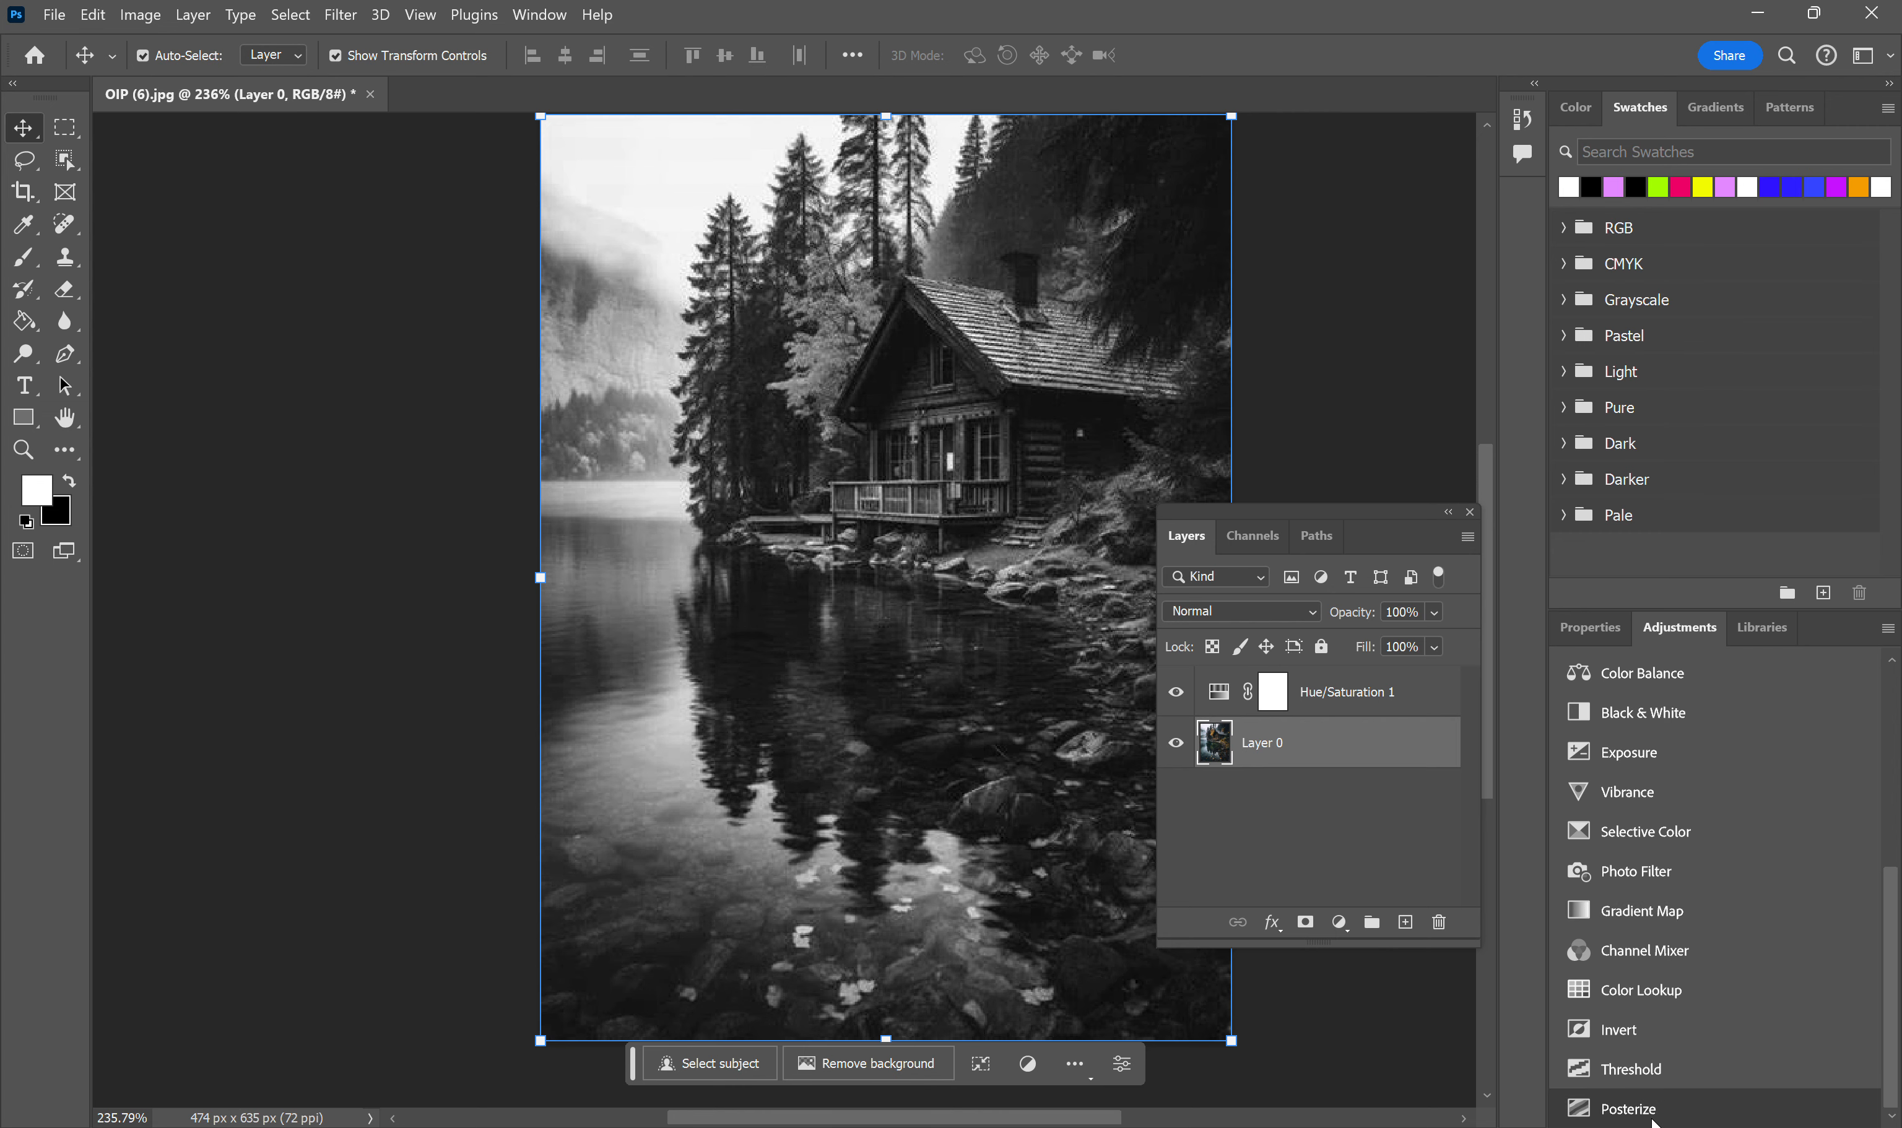
click(1660, 1108)
Step: Set the Posterize adjustment to 3 levels and deselect the layer
drag(1398, 535, 1780, 812)
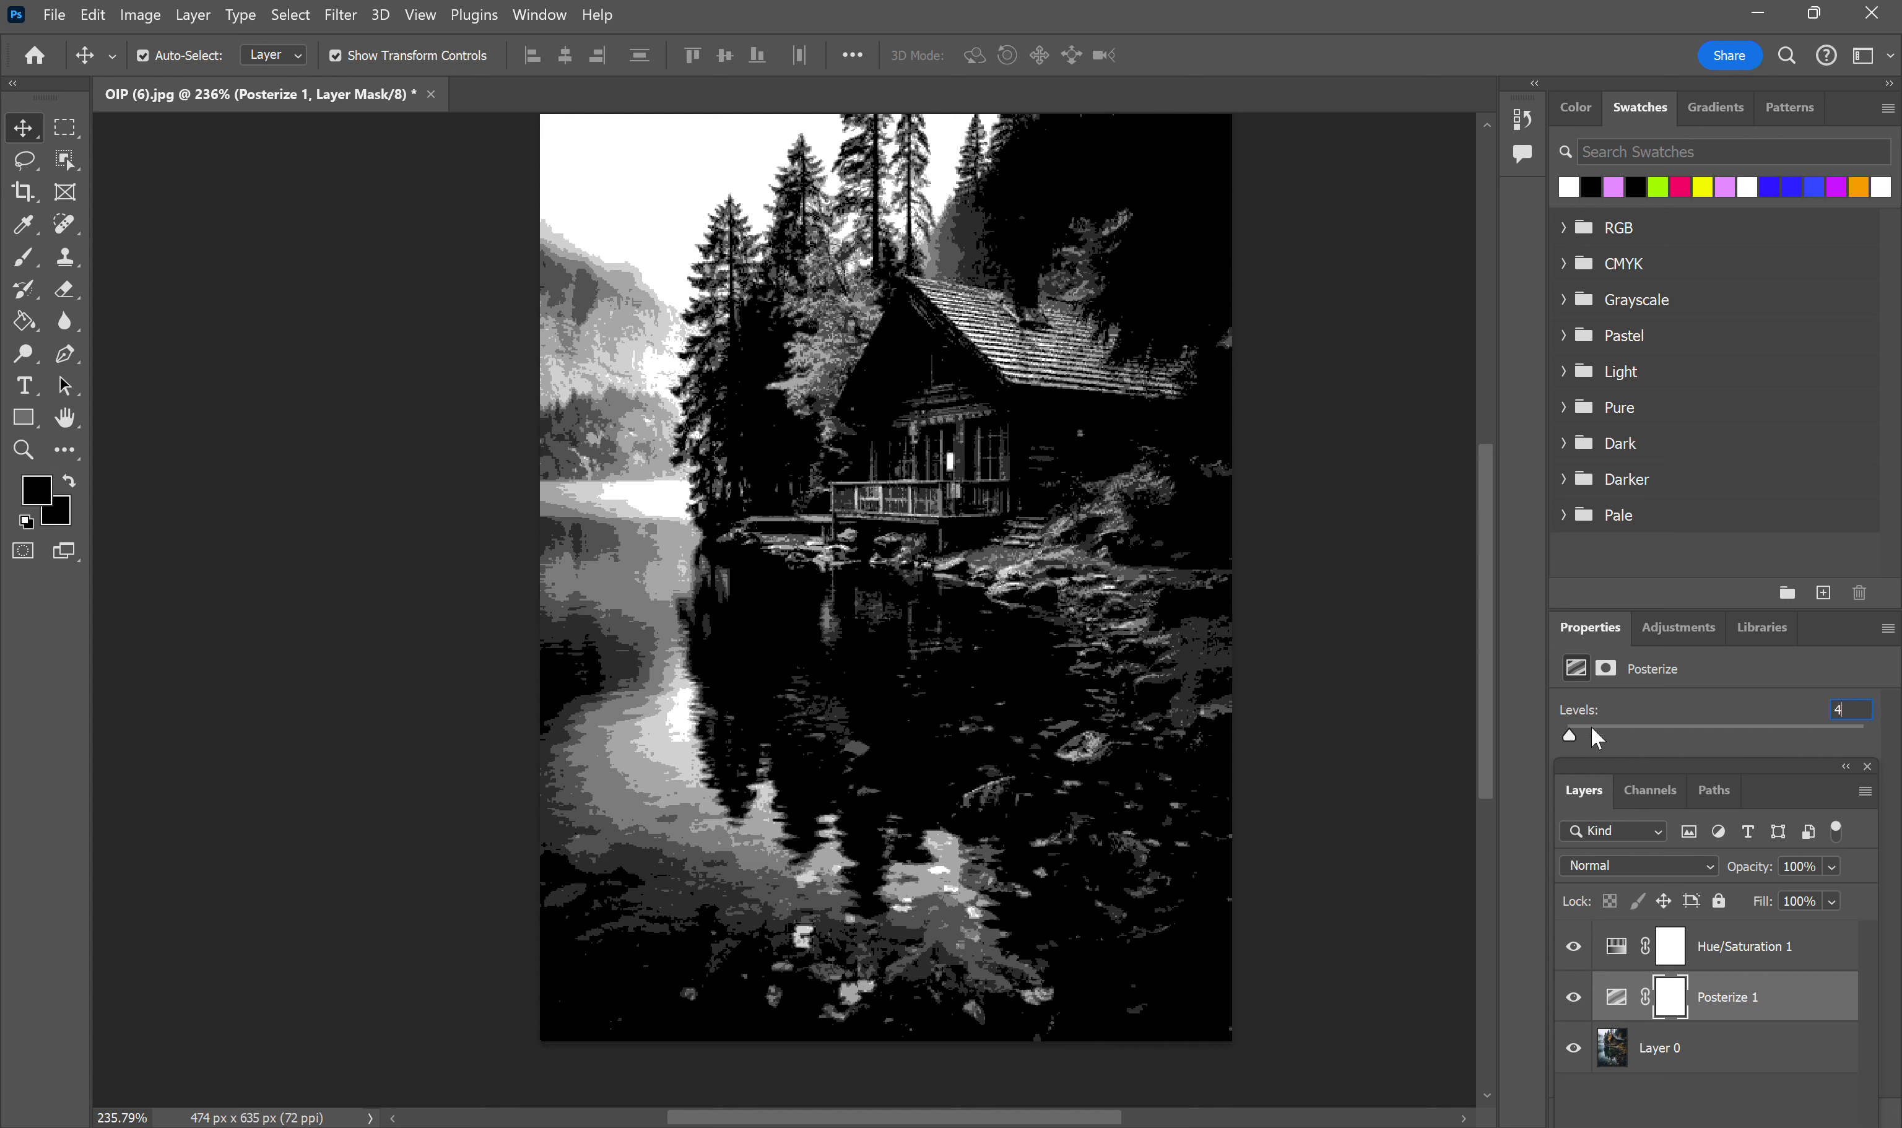
key(BackSpace)
text(3)
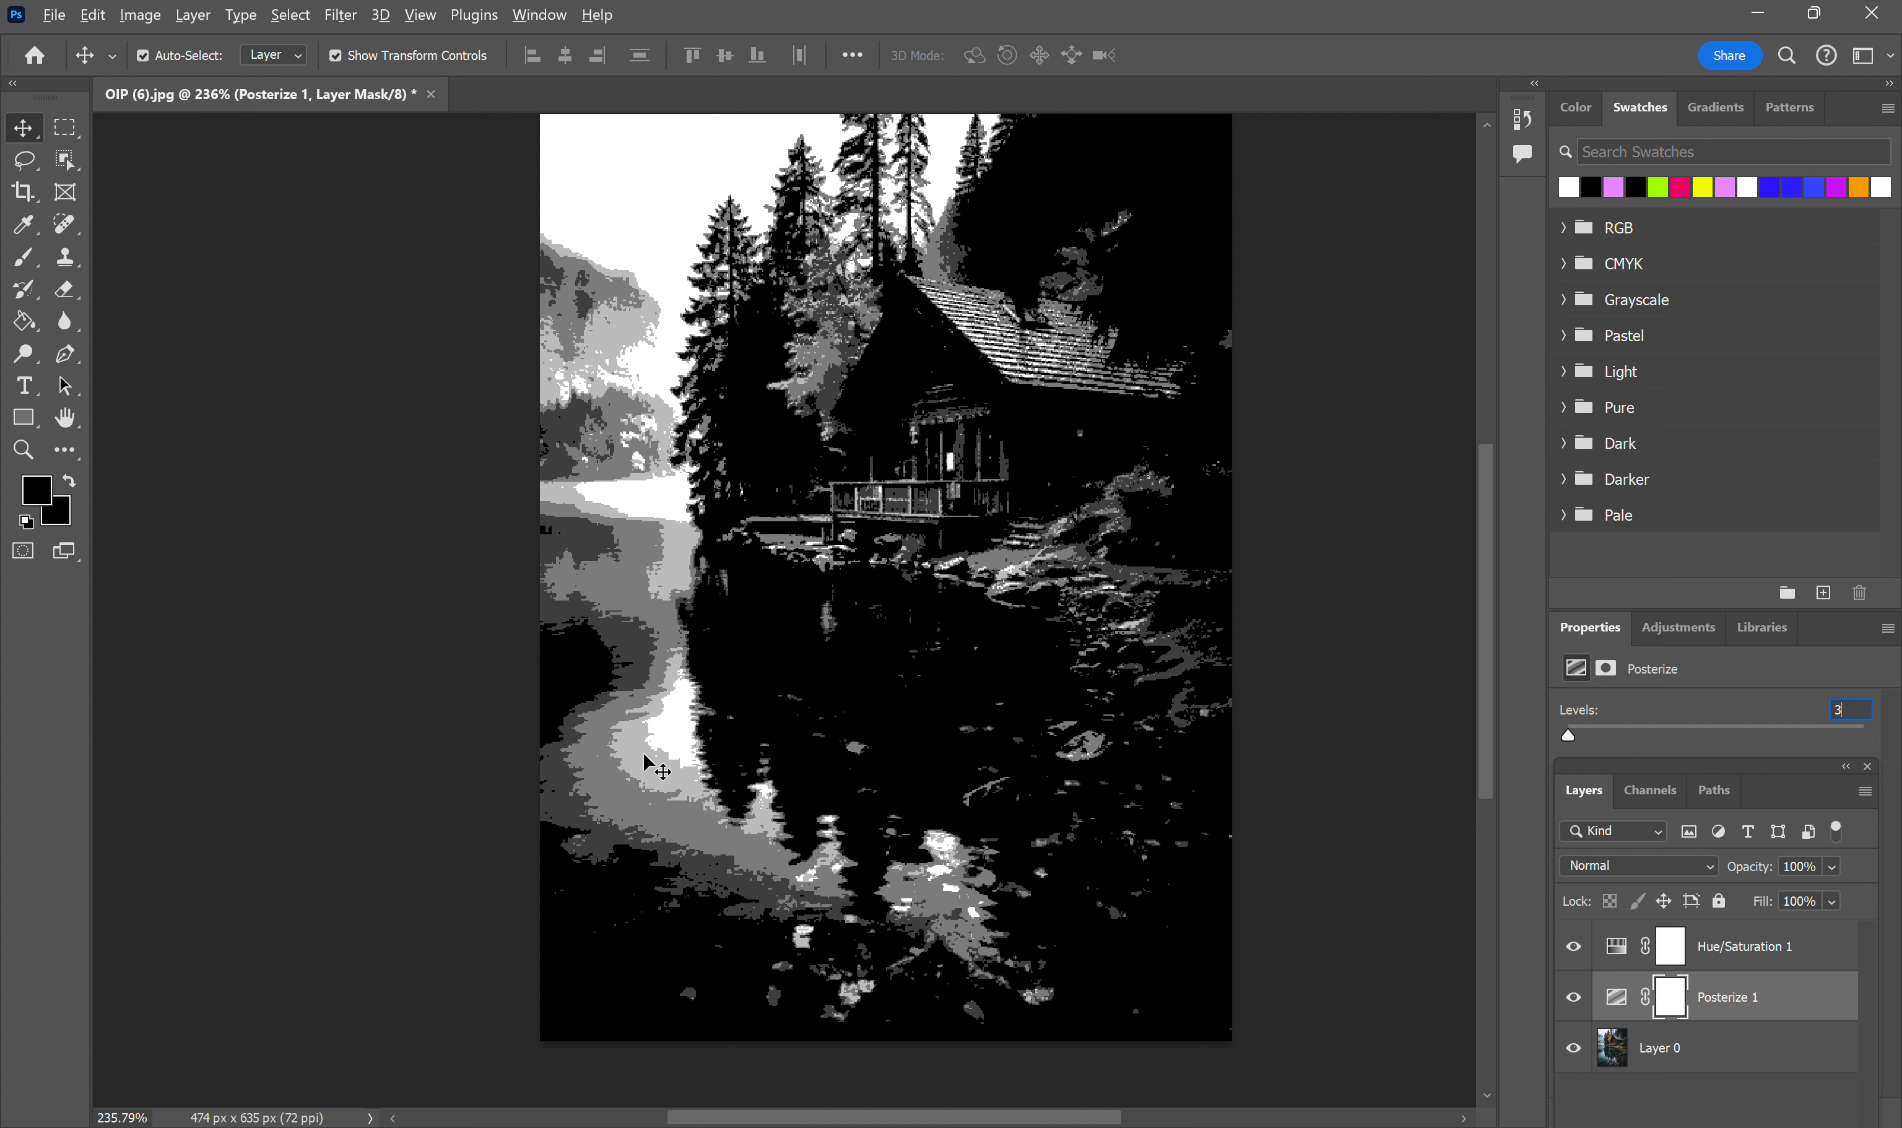
click(1336, 668)
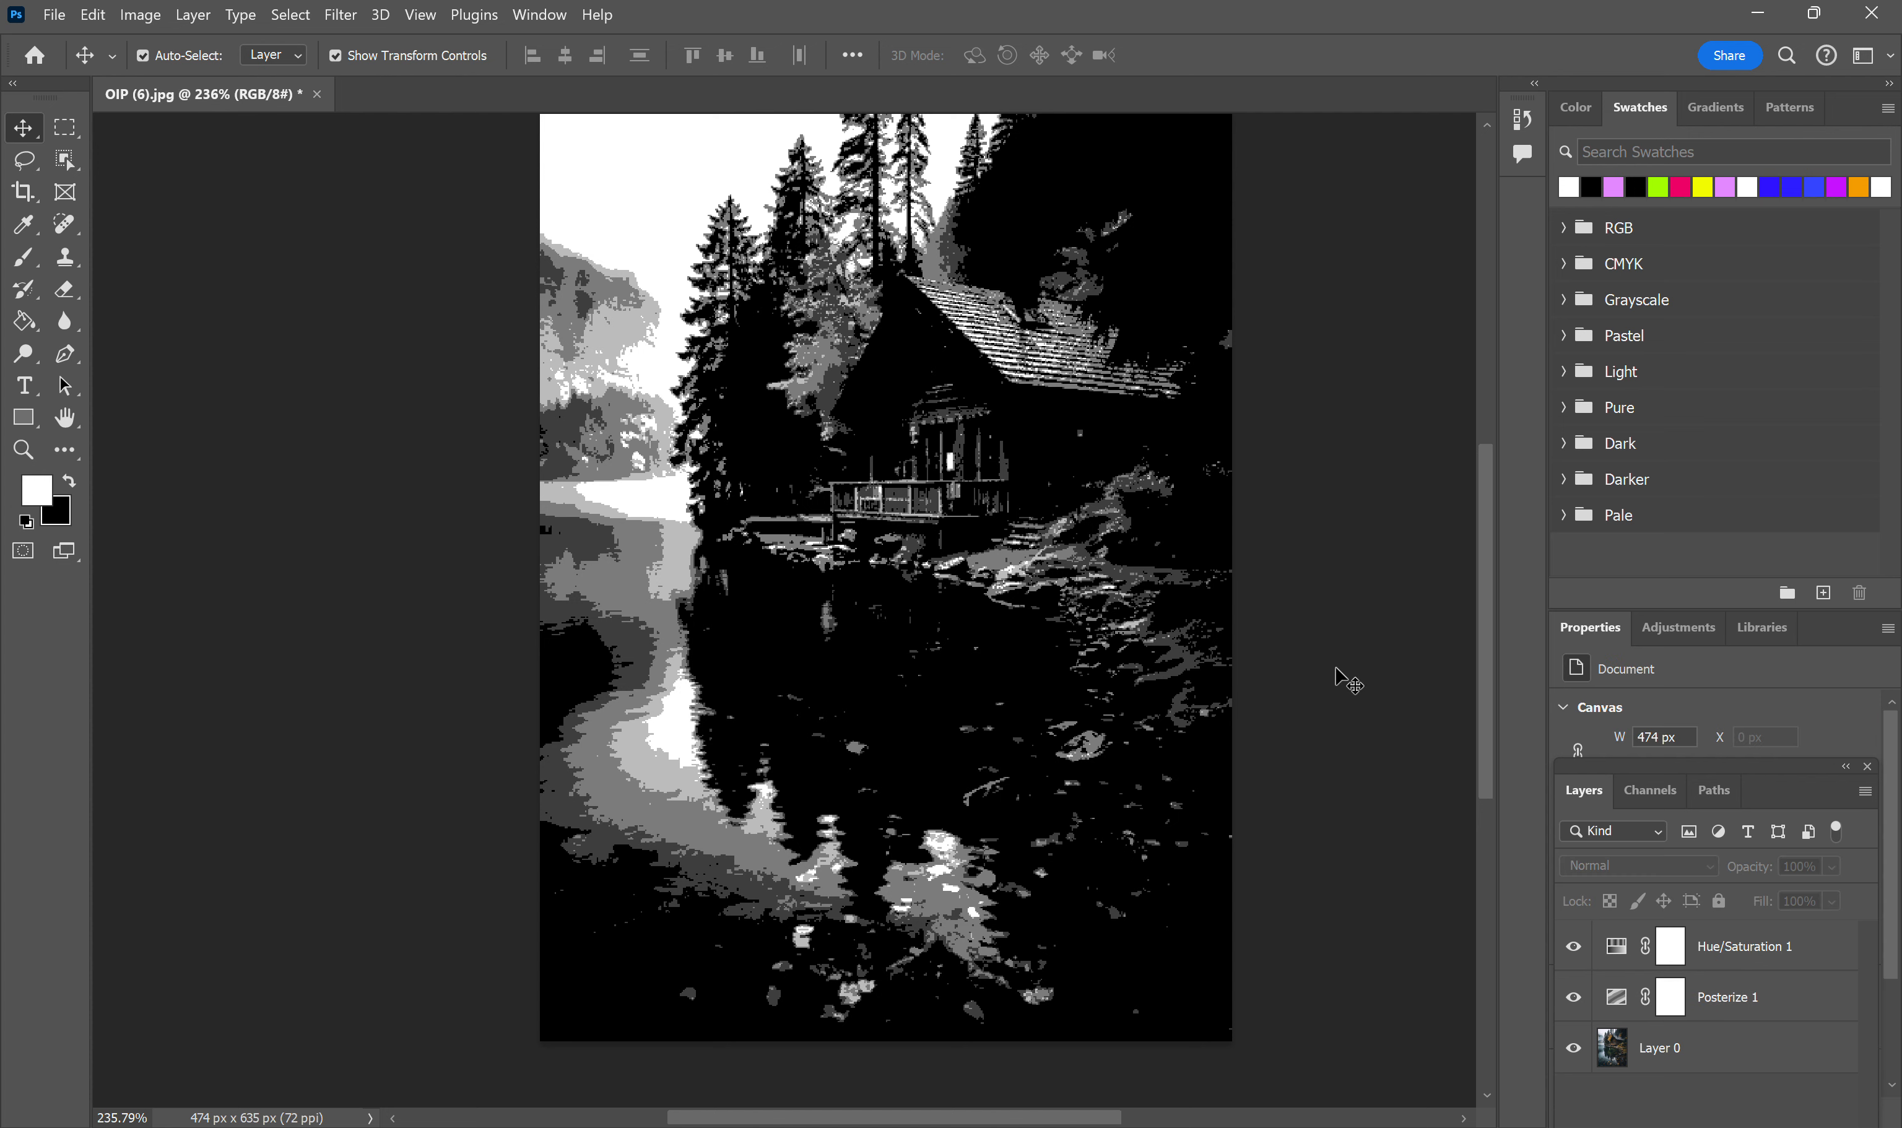
Step: Move the Posterize 1 layer above the Hue/Saturation 1 layer
scroll(587, 699, up, 3)
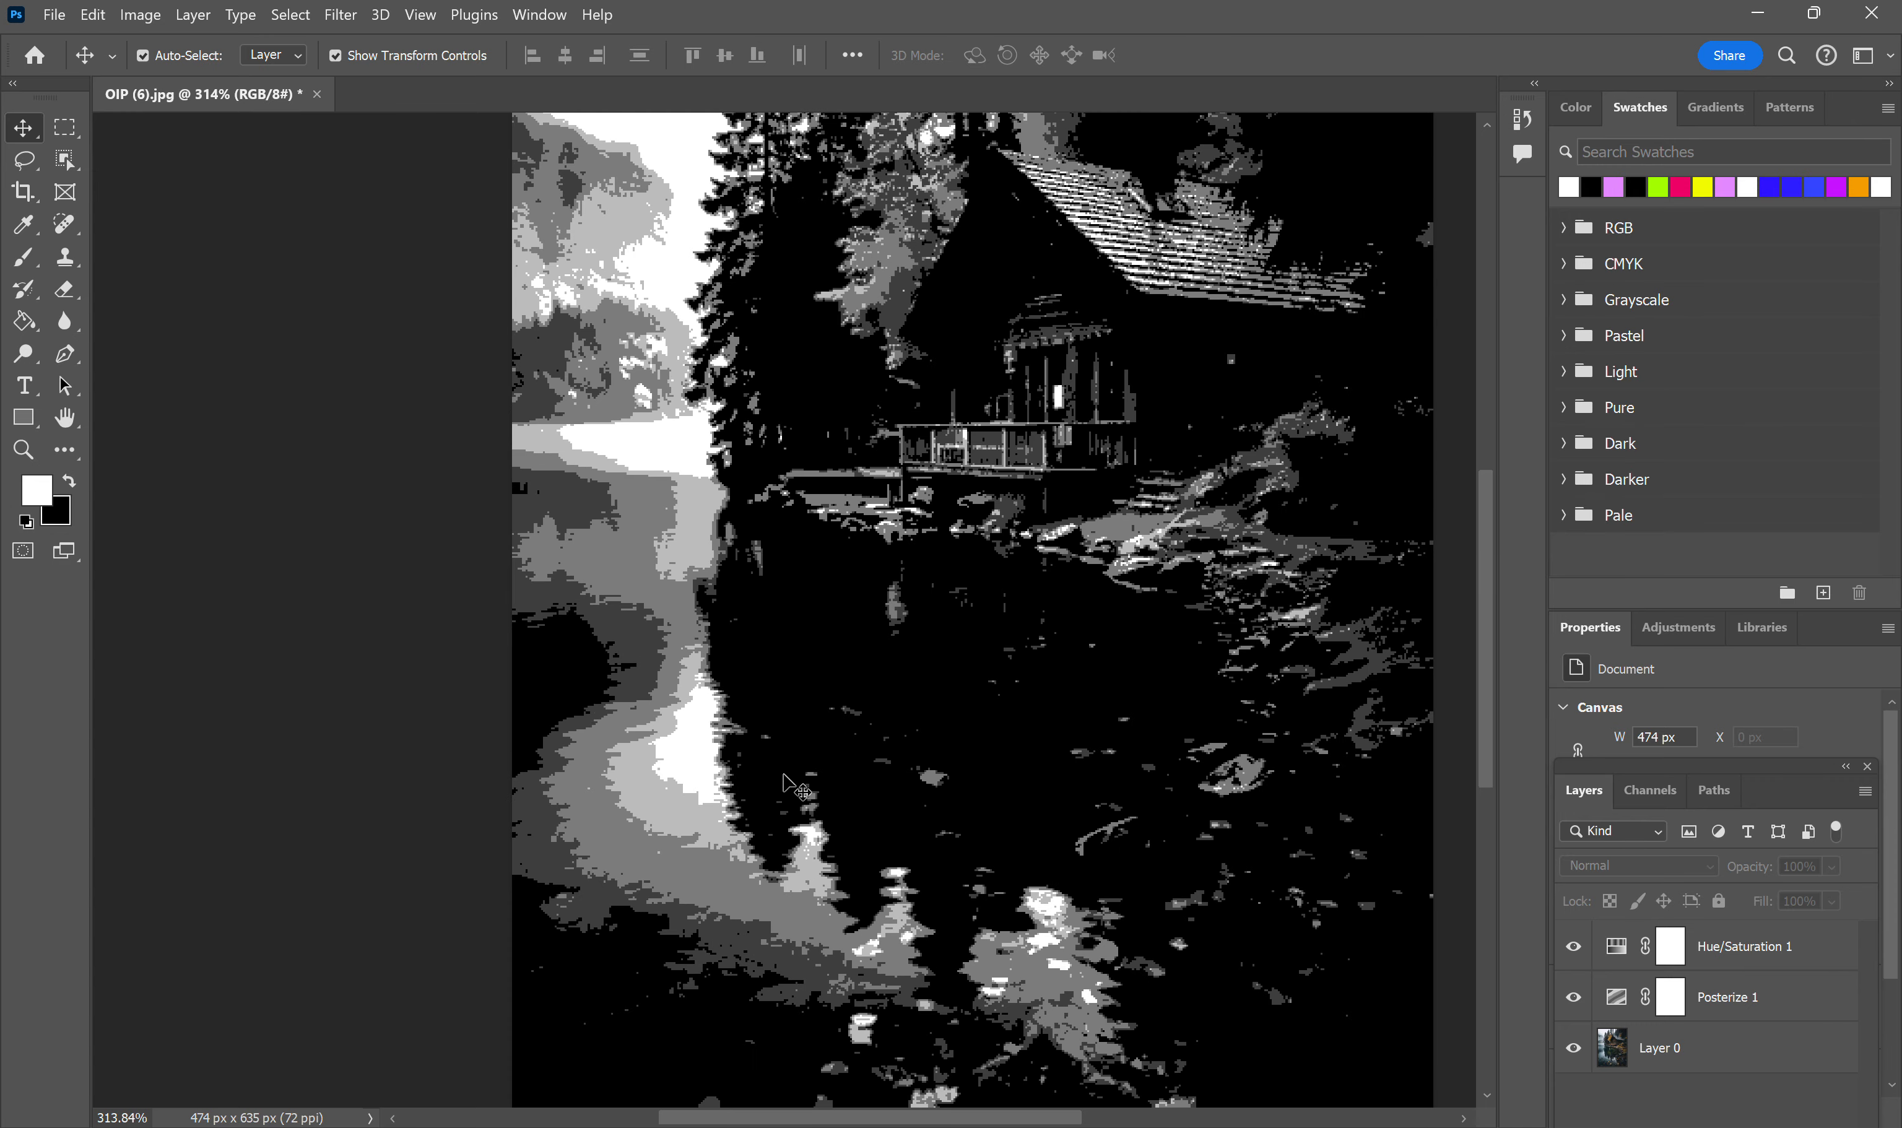
scroll(797, 743, down, 2)
scroll(1030, 476, up, 3)
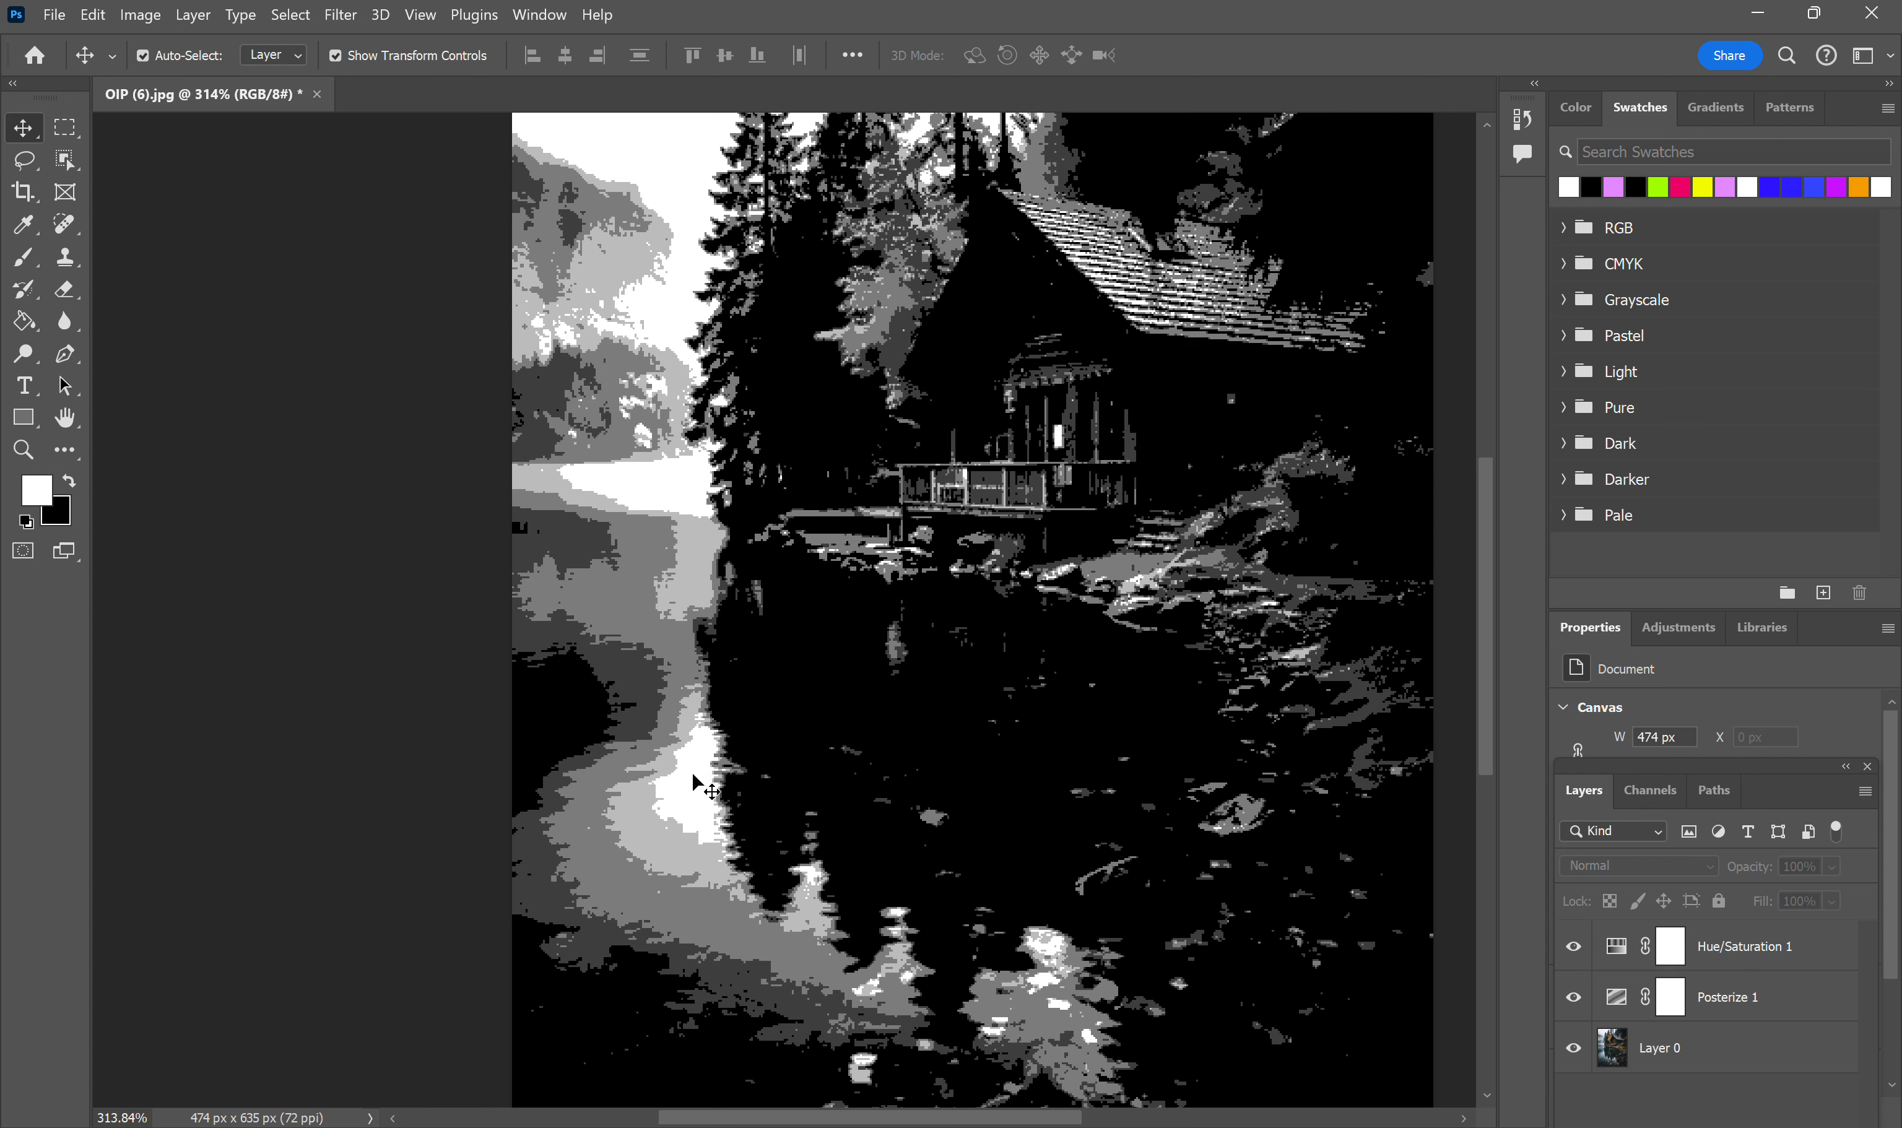
drag(1769, 806, 329, 633)
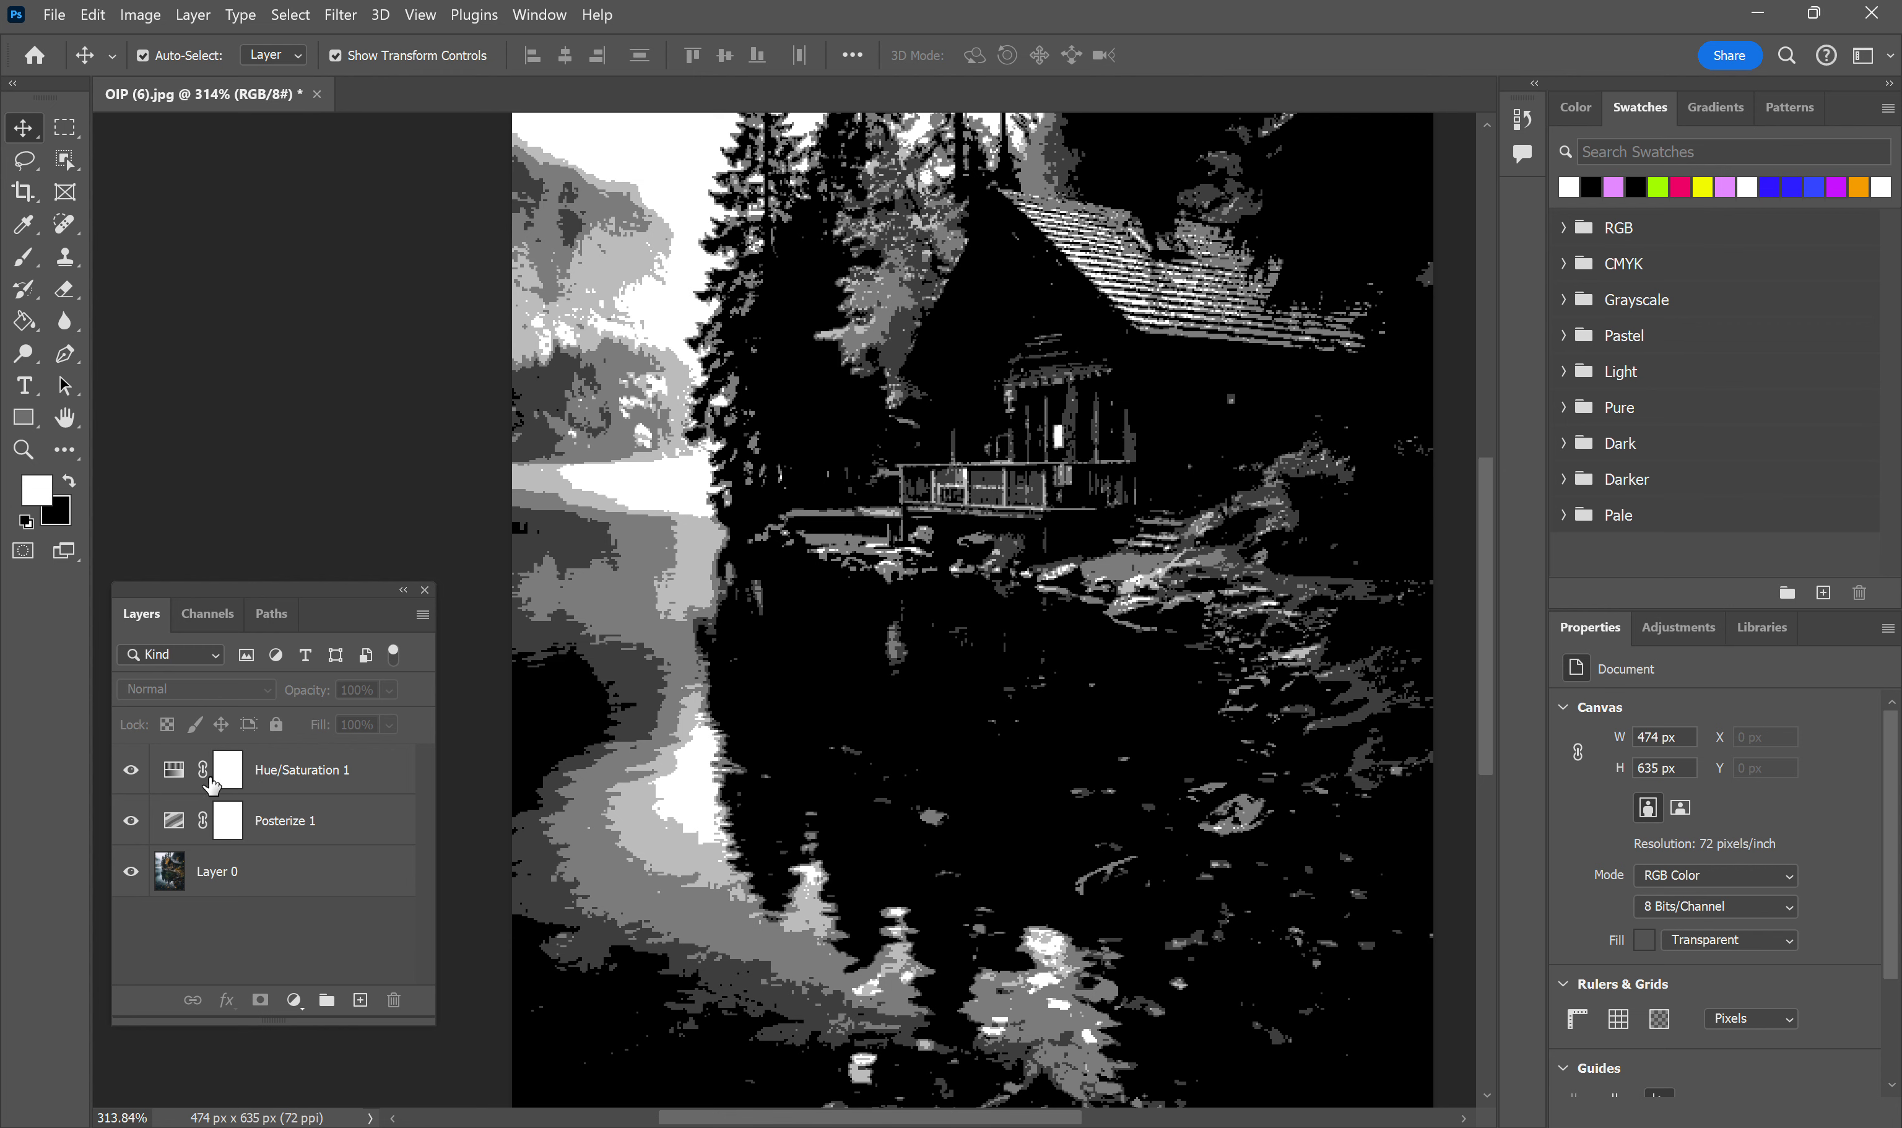
drag(300, 839, 294, 750)
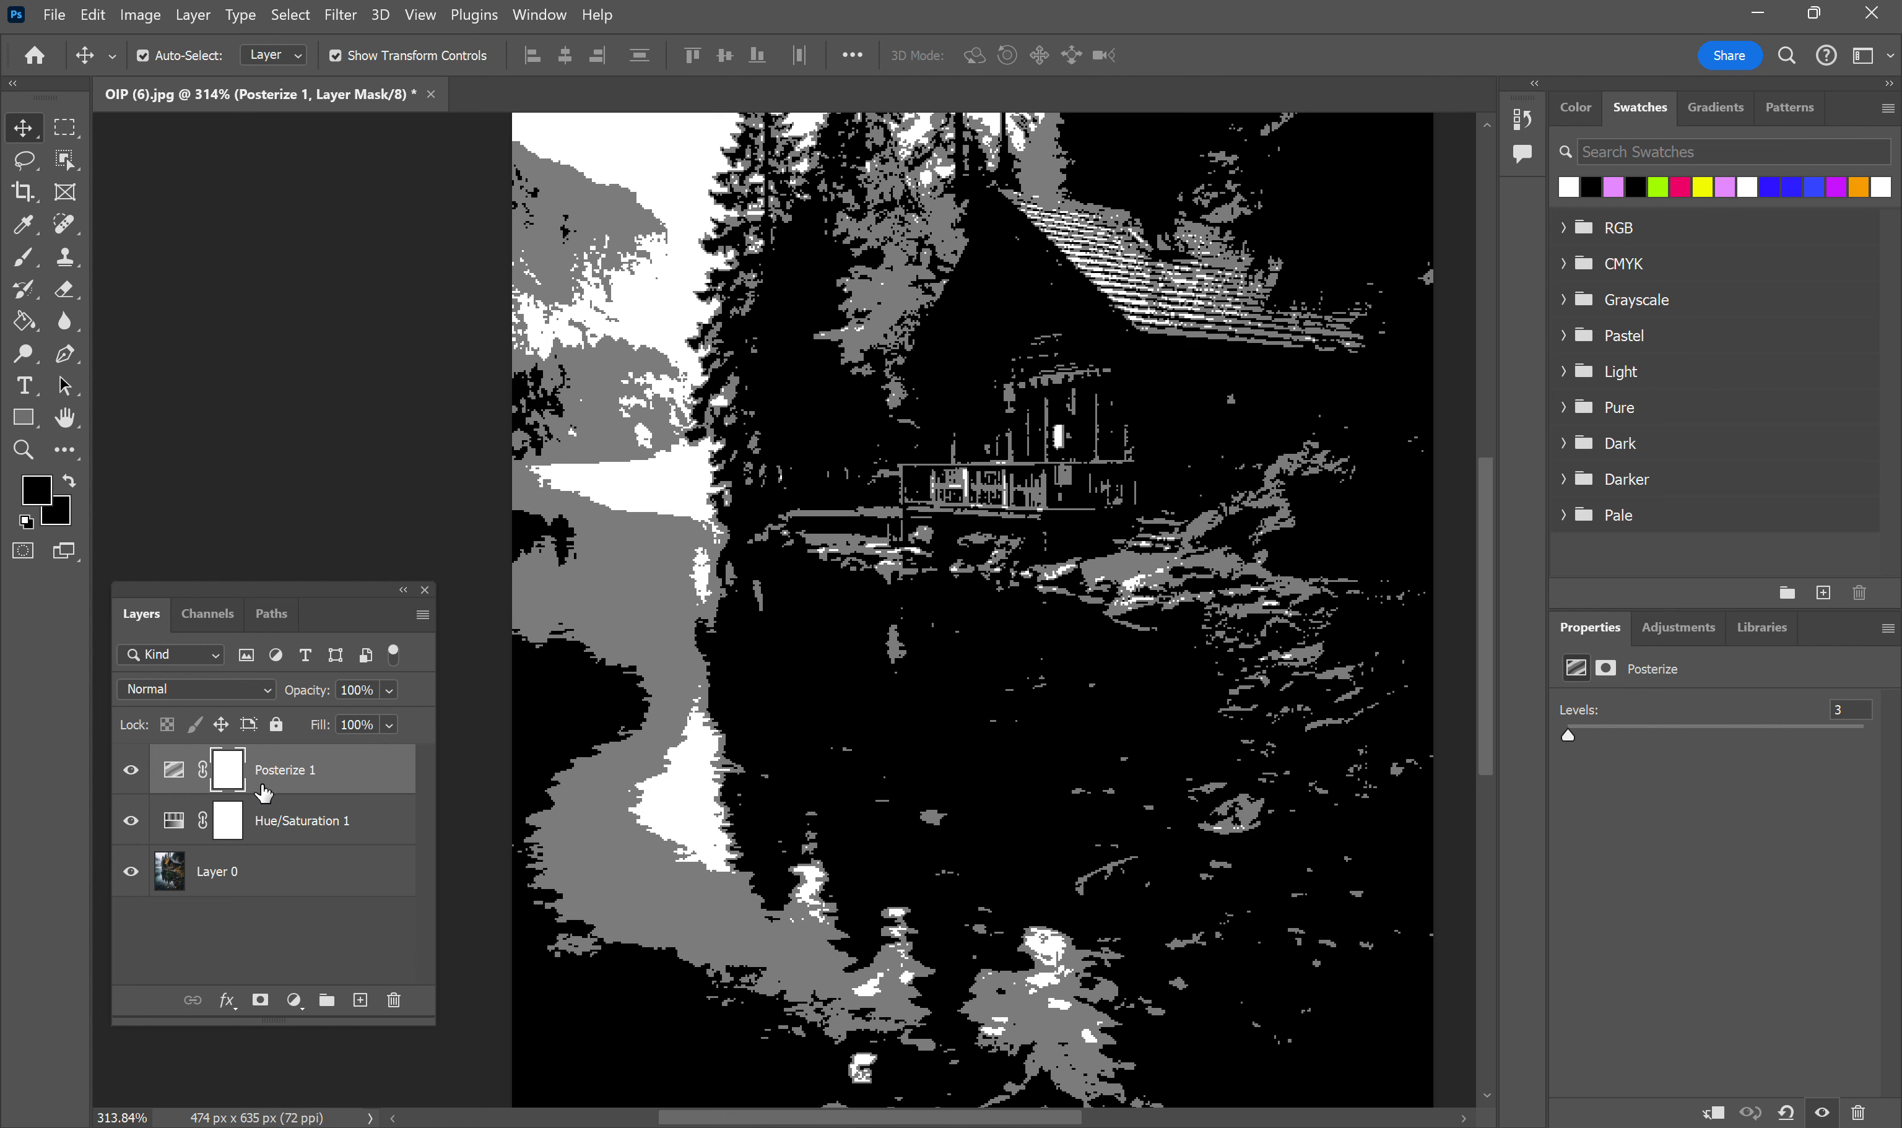
mouse_move(274, 791)
mouse_down()
mouse_move(289, 823)
mouse_move(294, 774)
mouse_up()
drag(332, 617, 1846, 795)
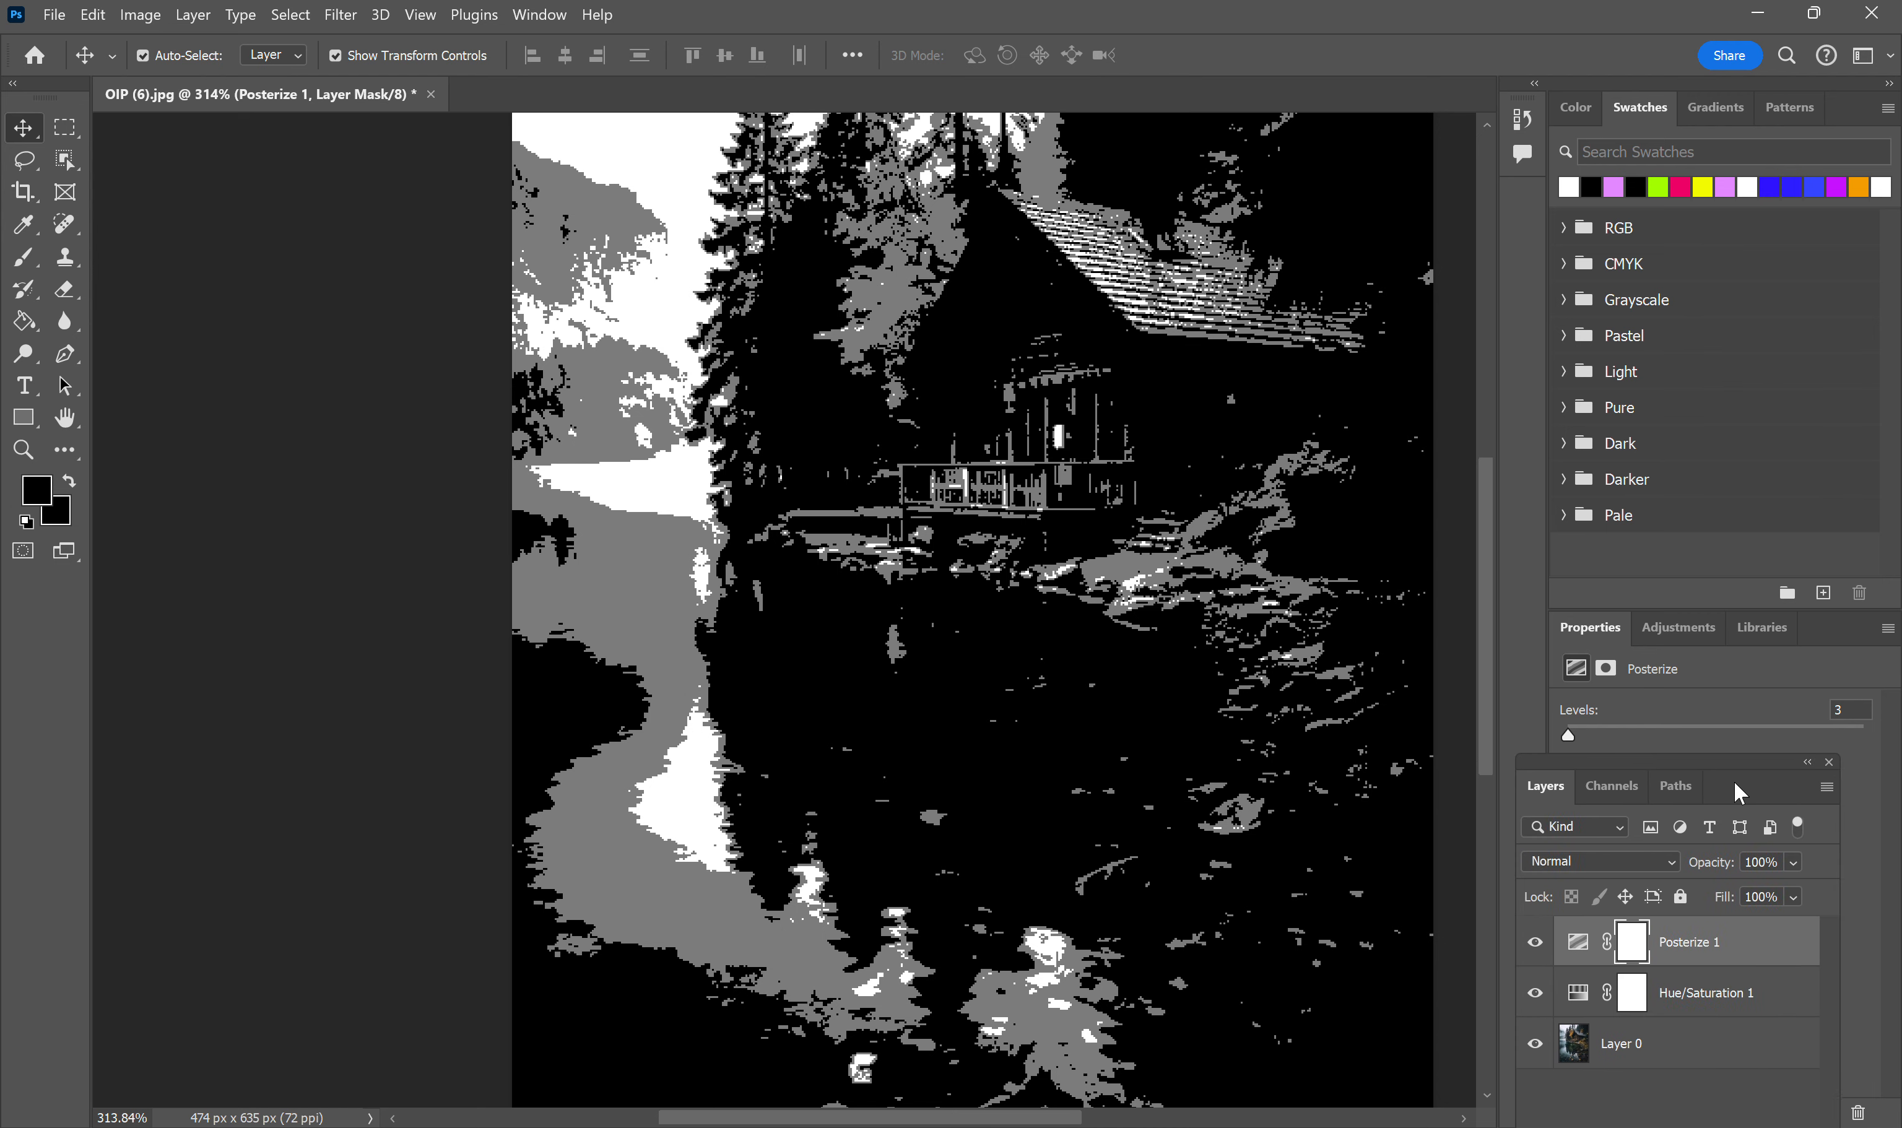
Step: Export the posterized cabin image as a JPG at 1x scale, 474 x 635 px
scroll(1120, 631, down, 3)
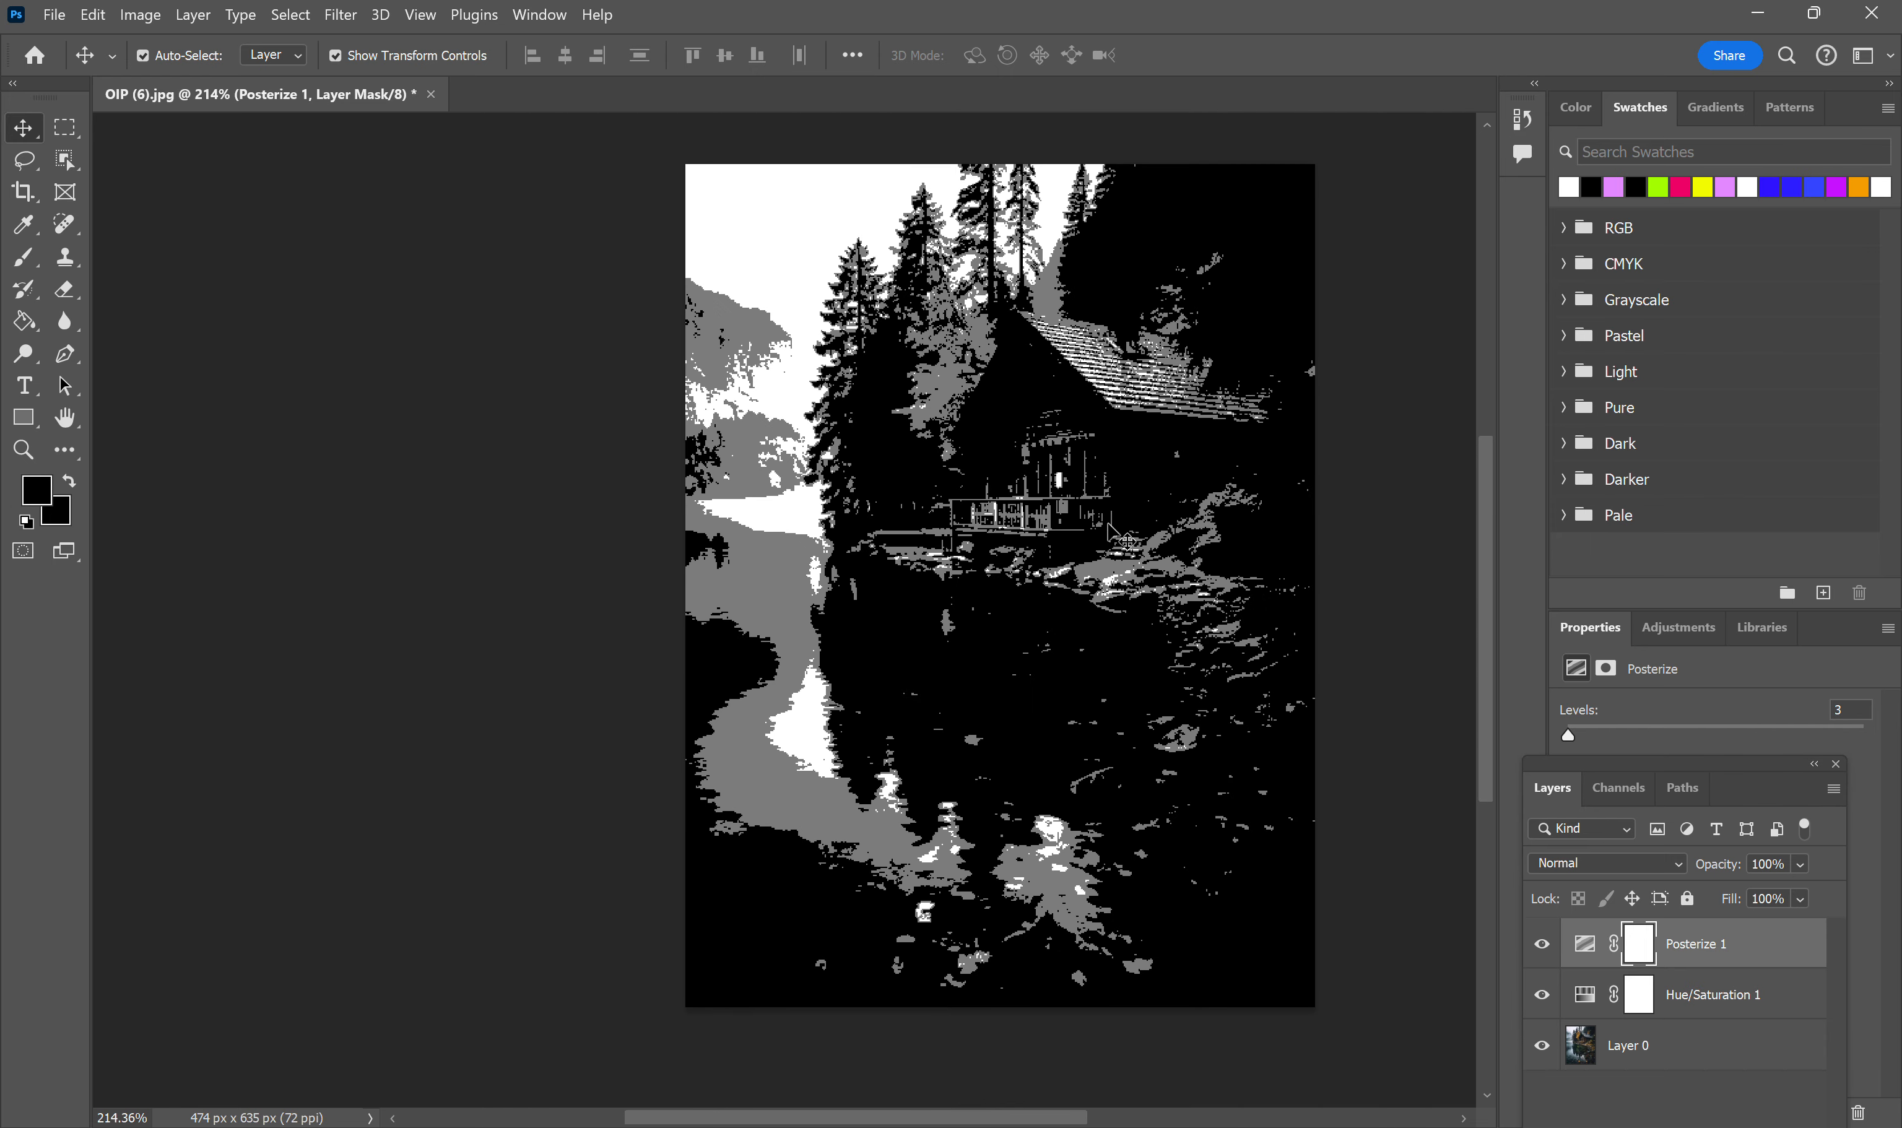
scroll(965, 519, up, 1)
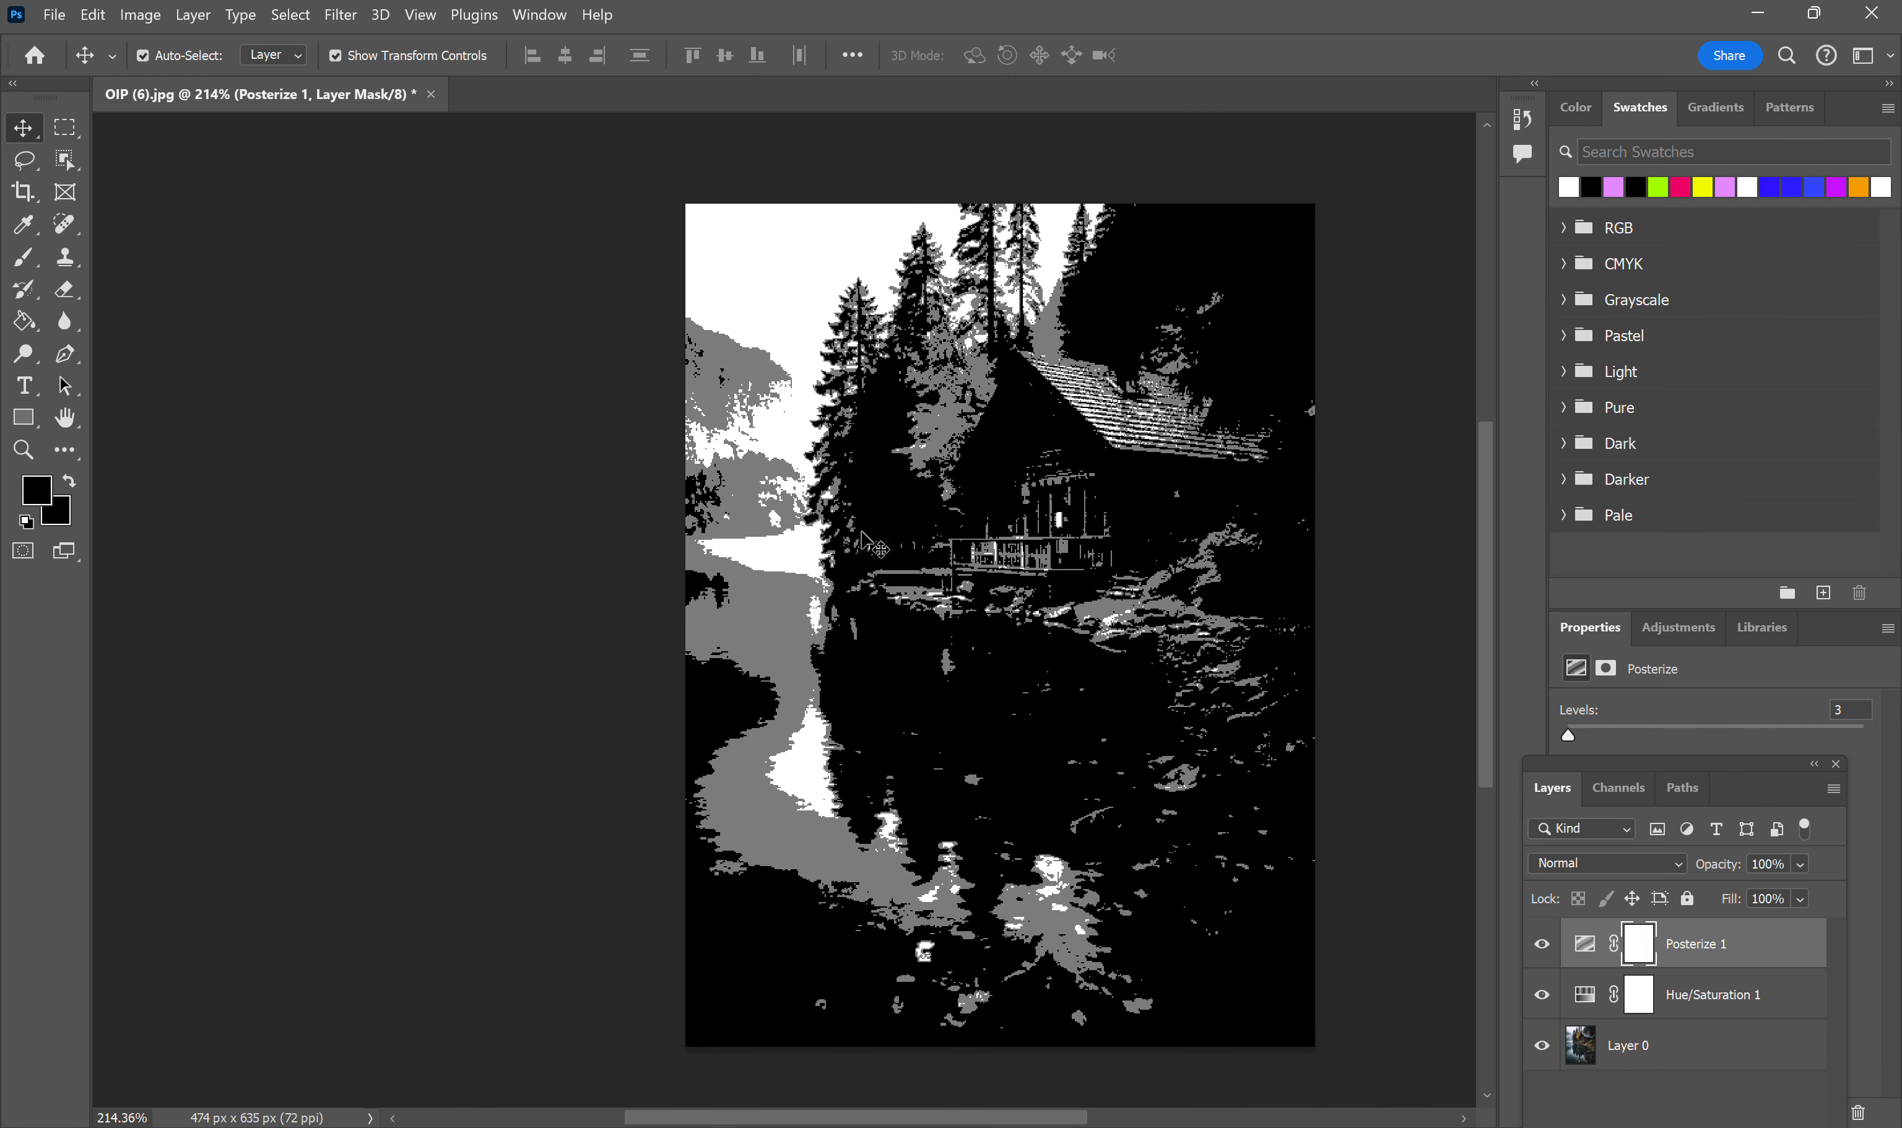
click(55, 19)
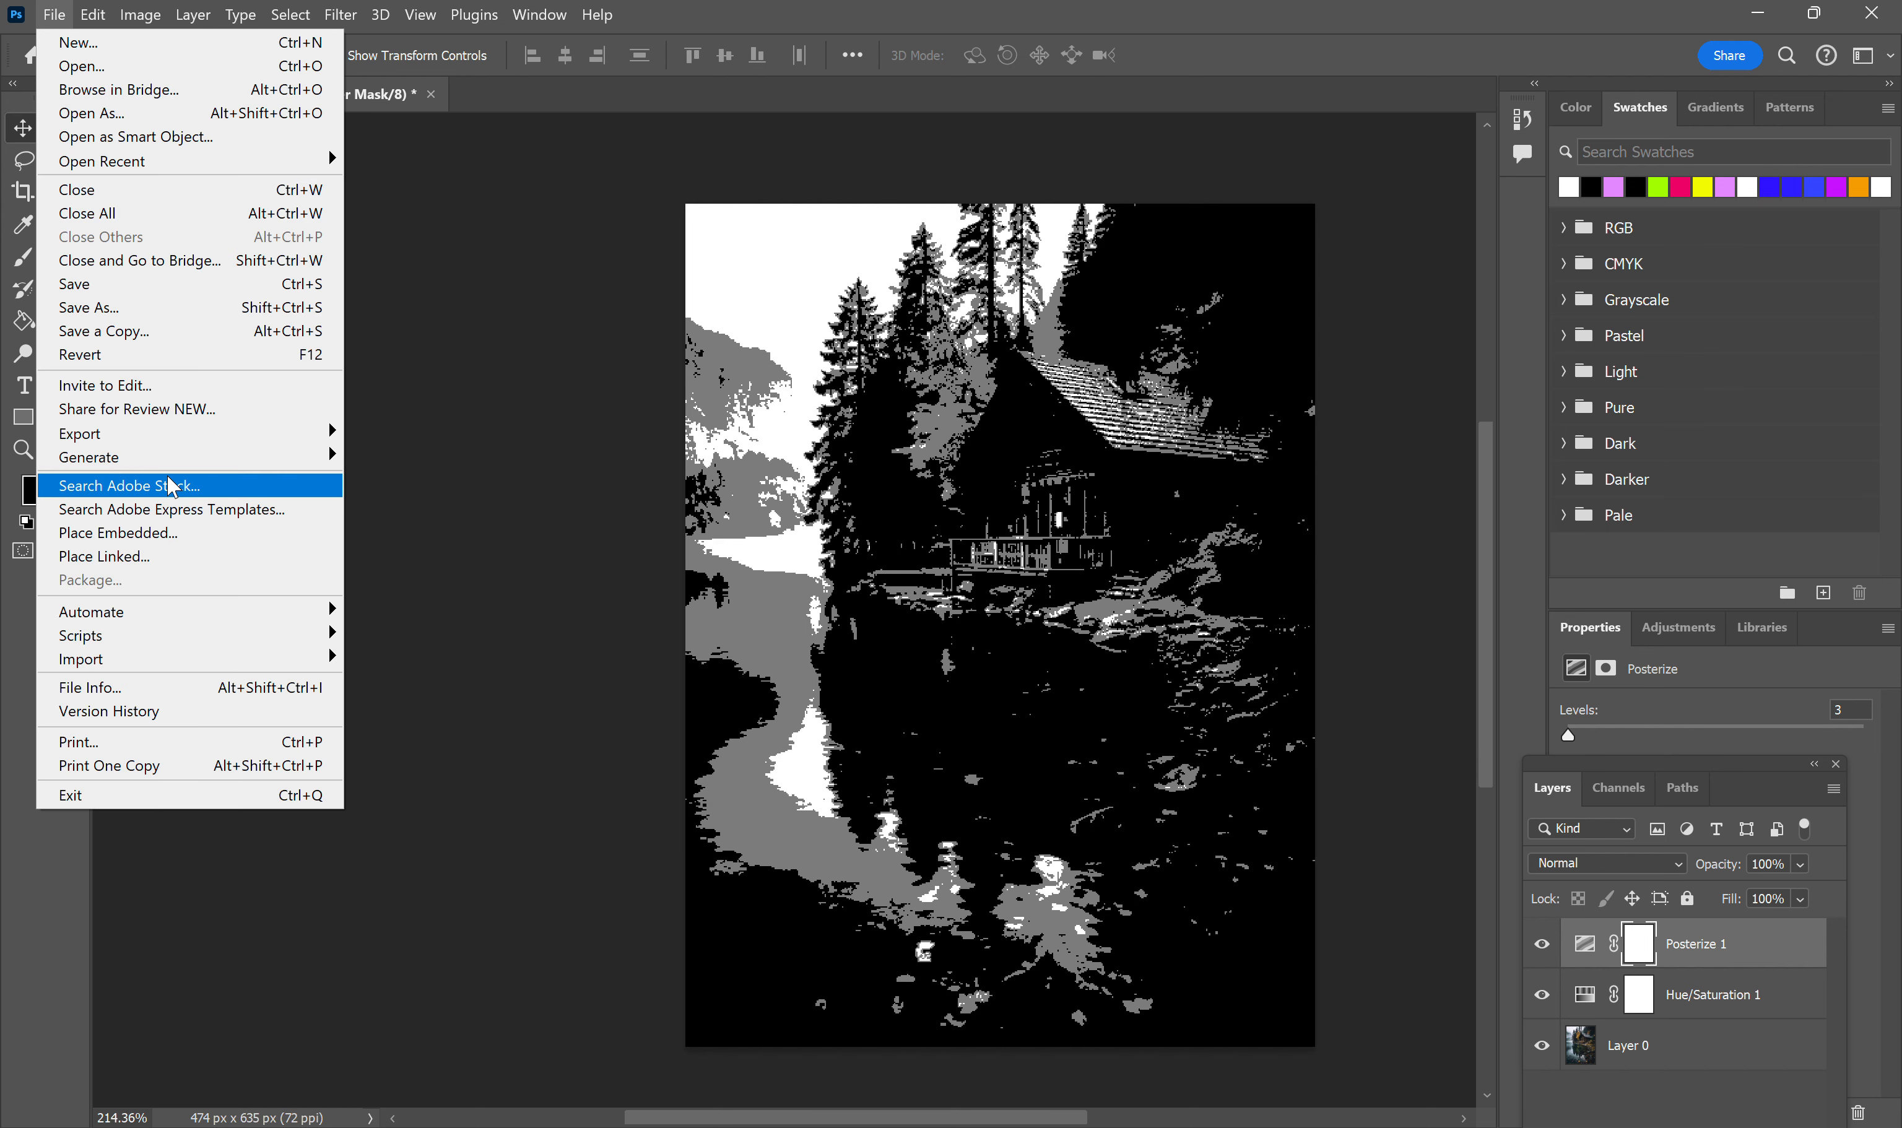
mouse_move(169, 442)
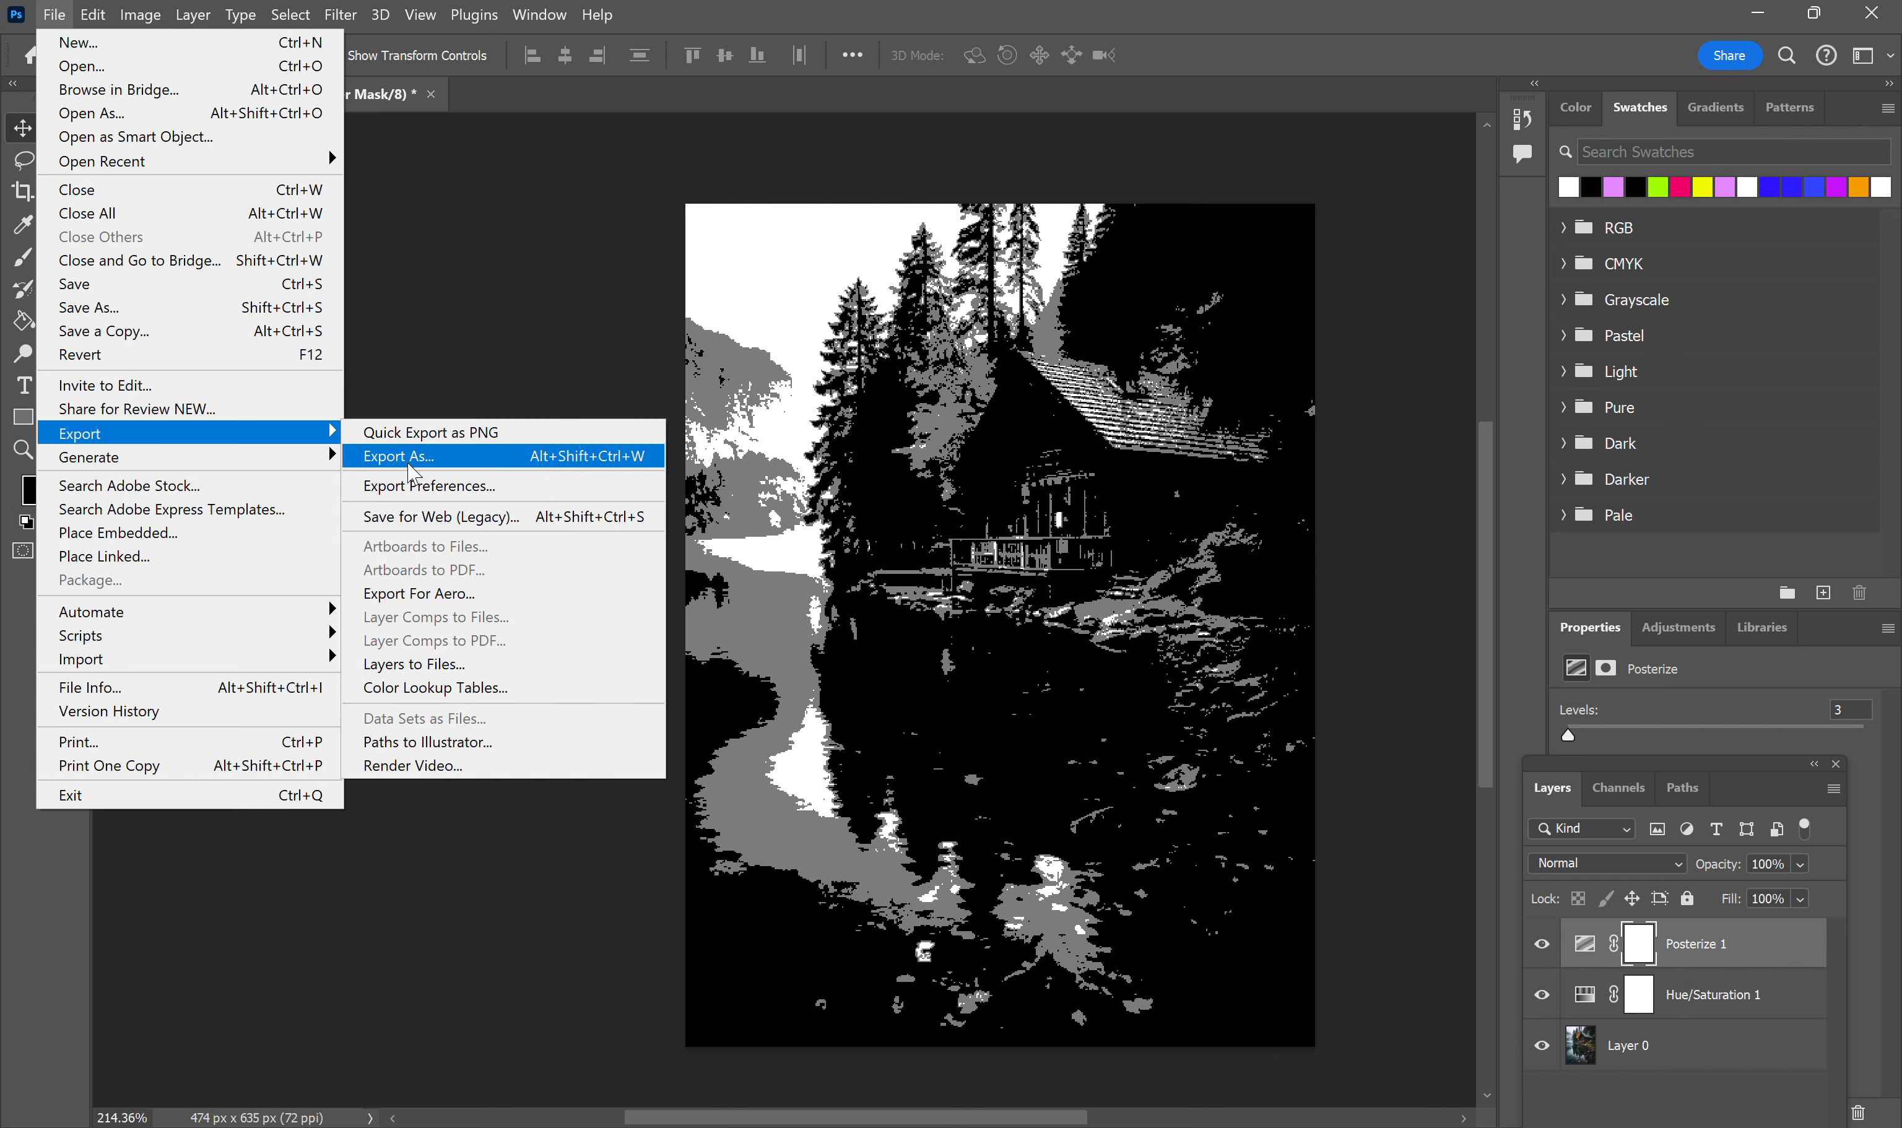
click(401, 457)
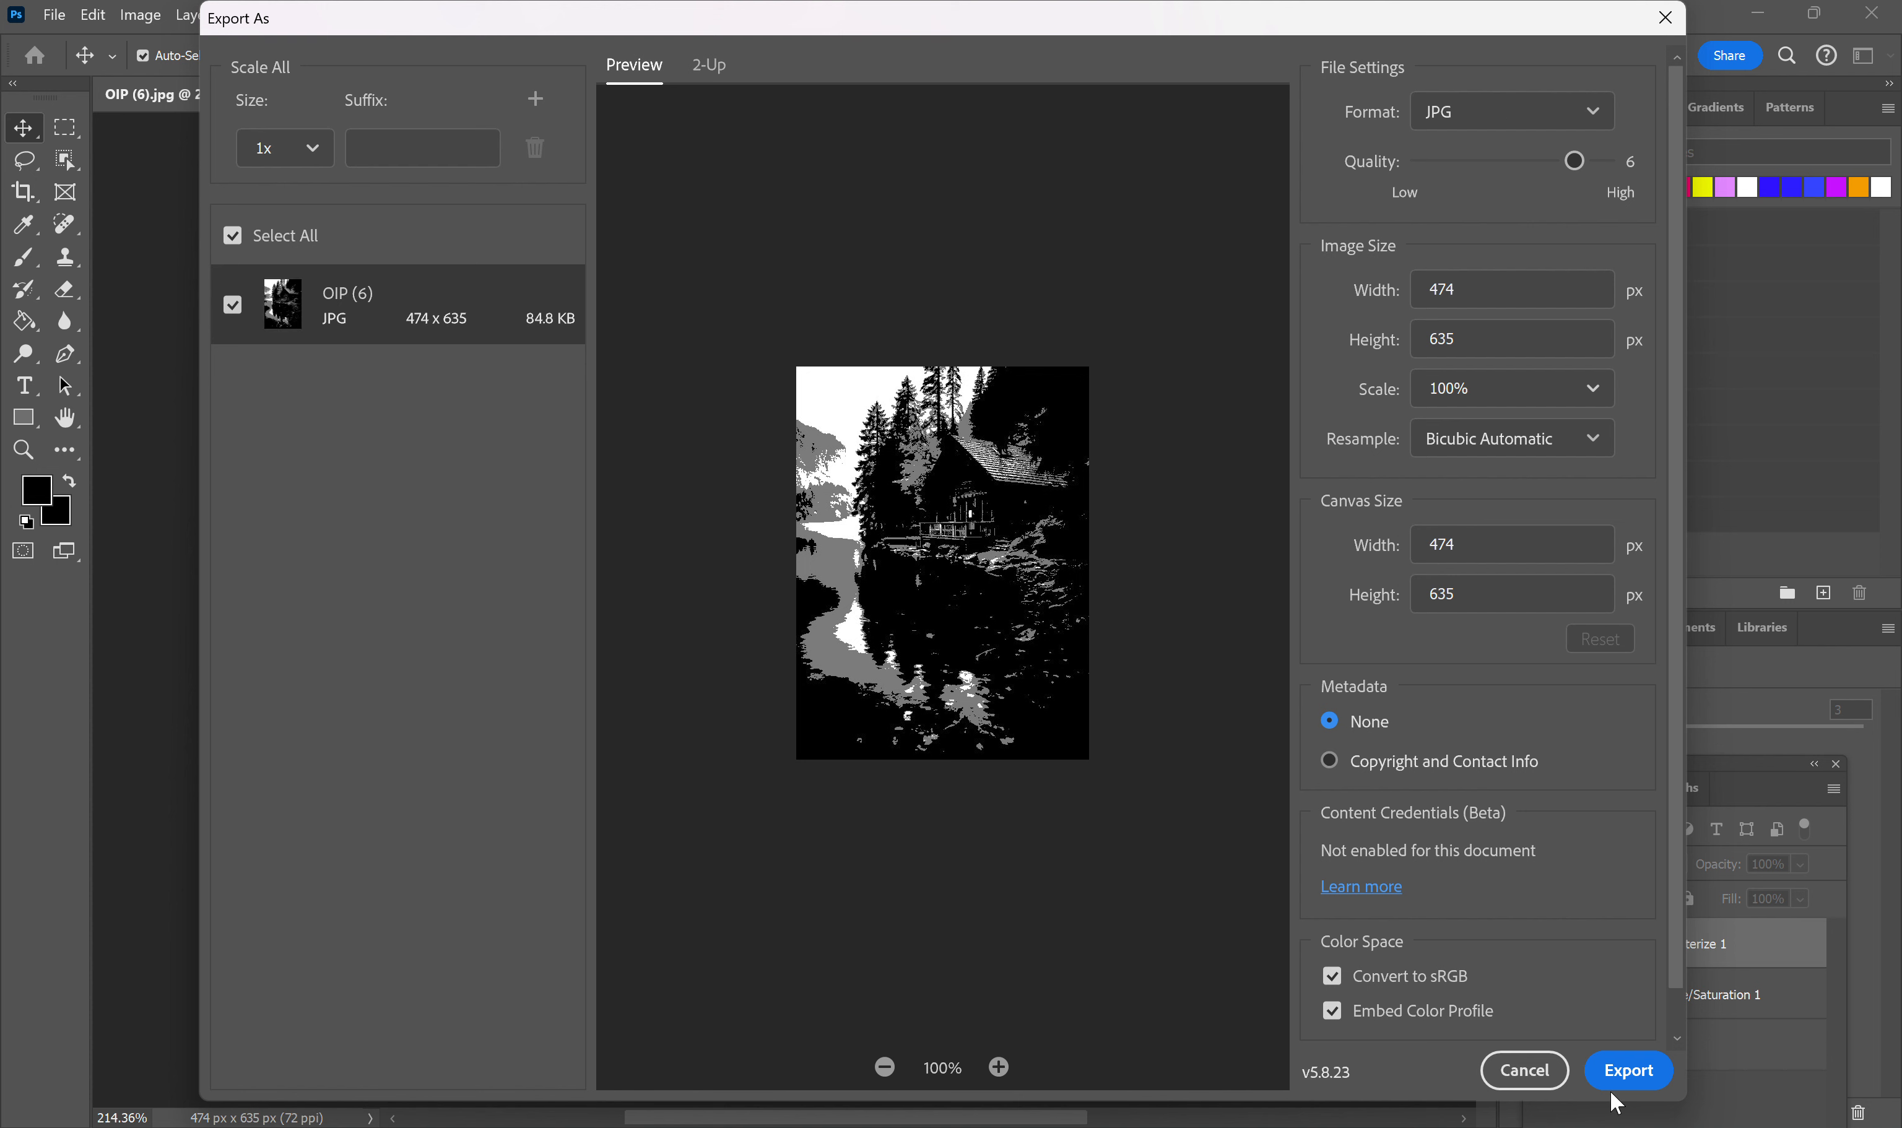
click(1627, 1073)
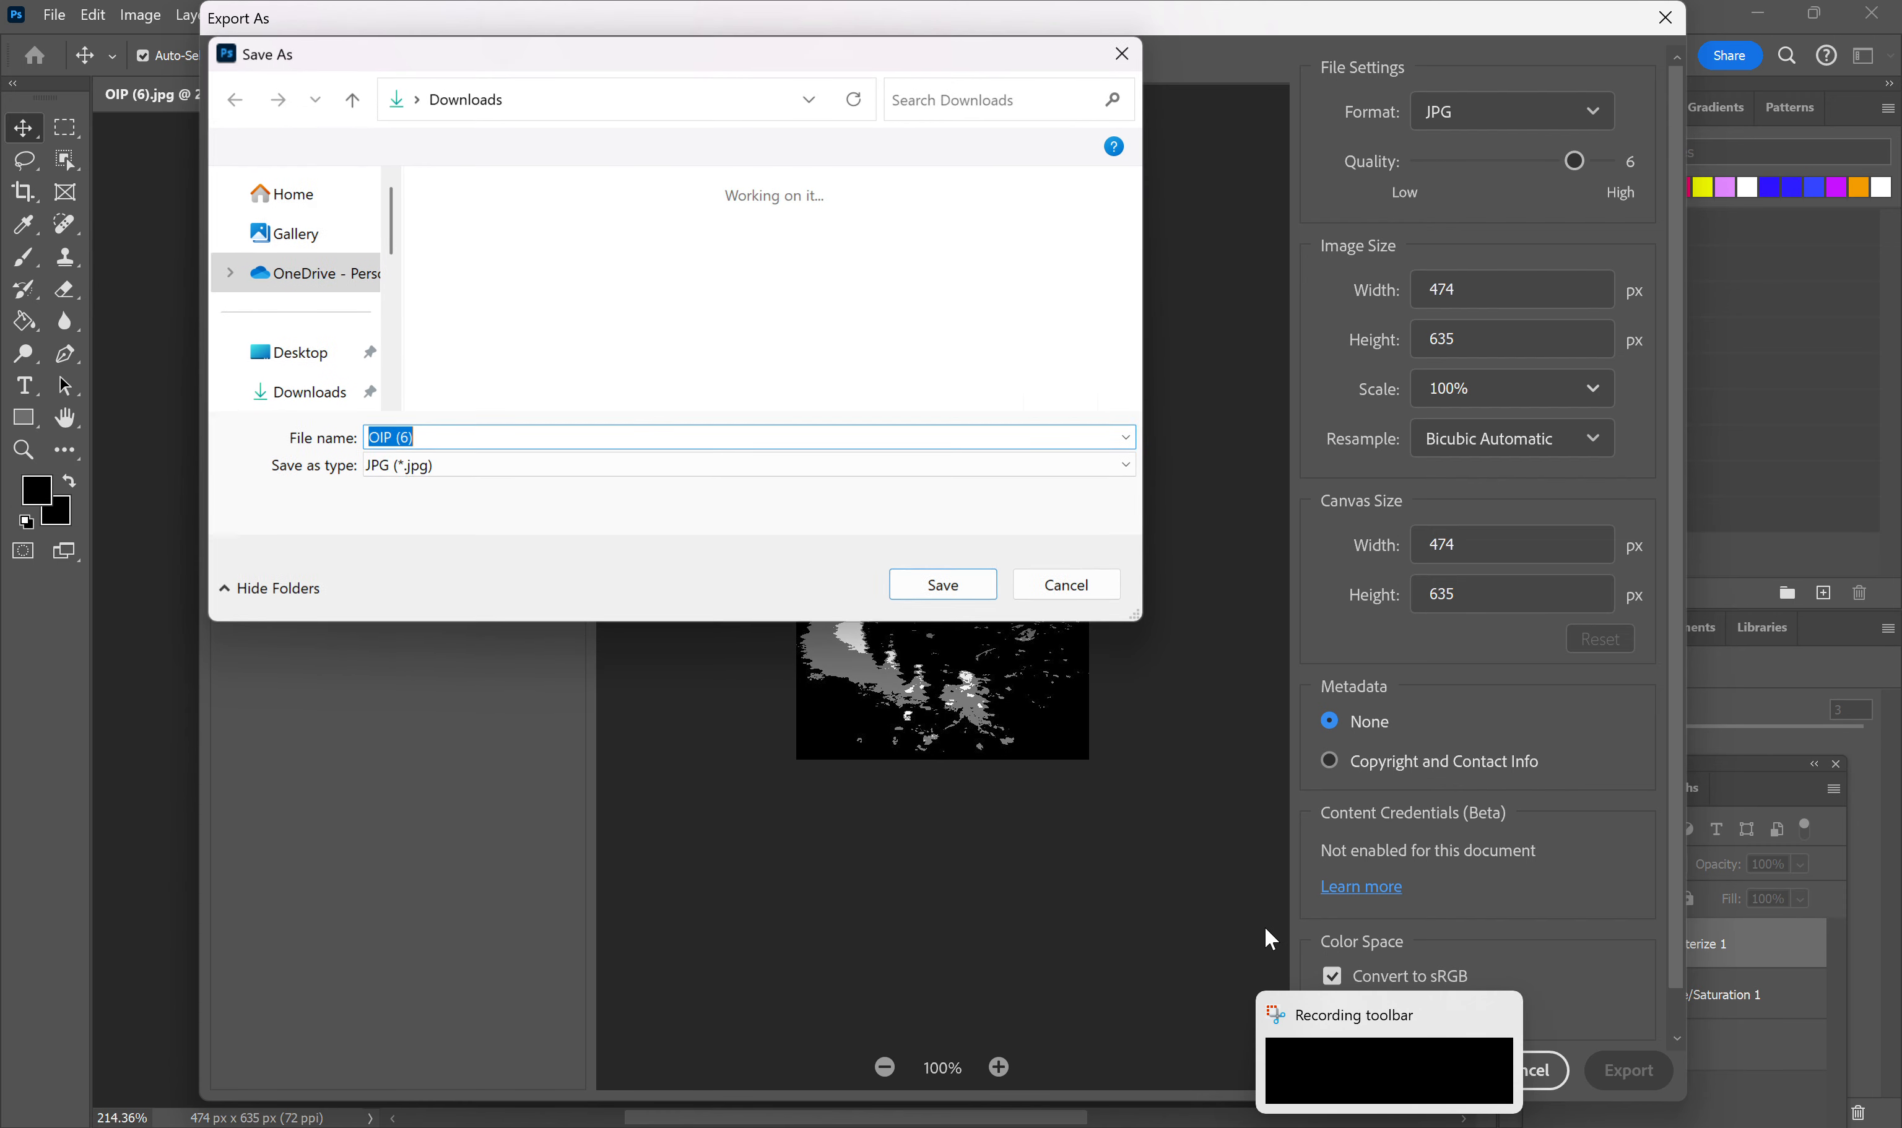
Step: Save the exported JPG in the Downloads folder under the file name OIP (6) 2
click(301, 394)
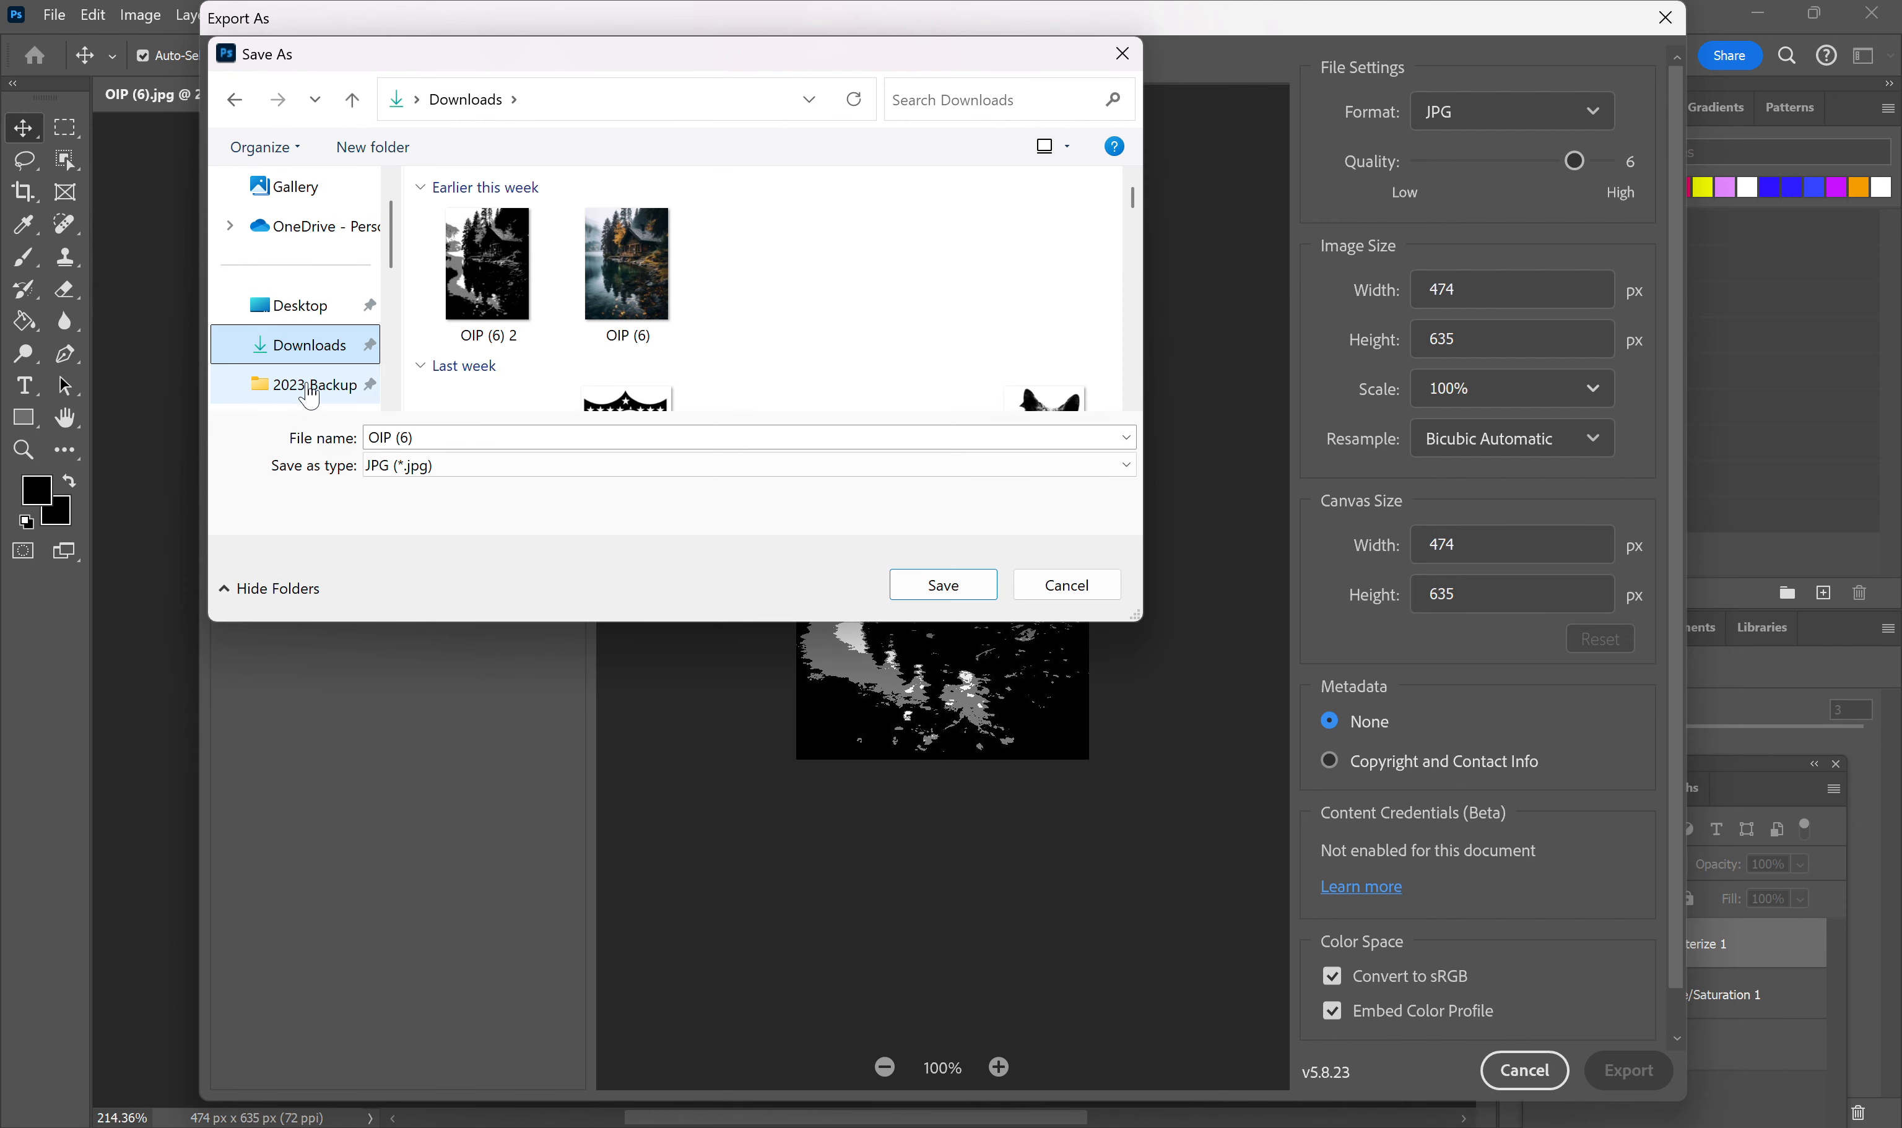
click(456, 433)
click(457, 433)
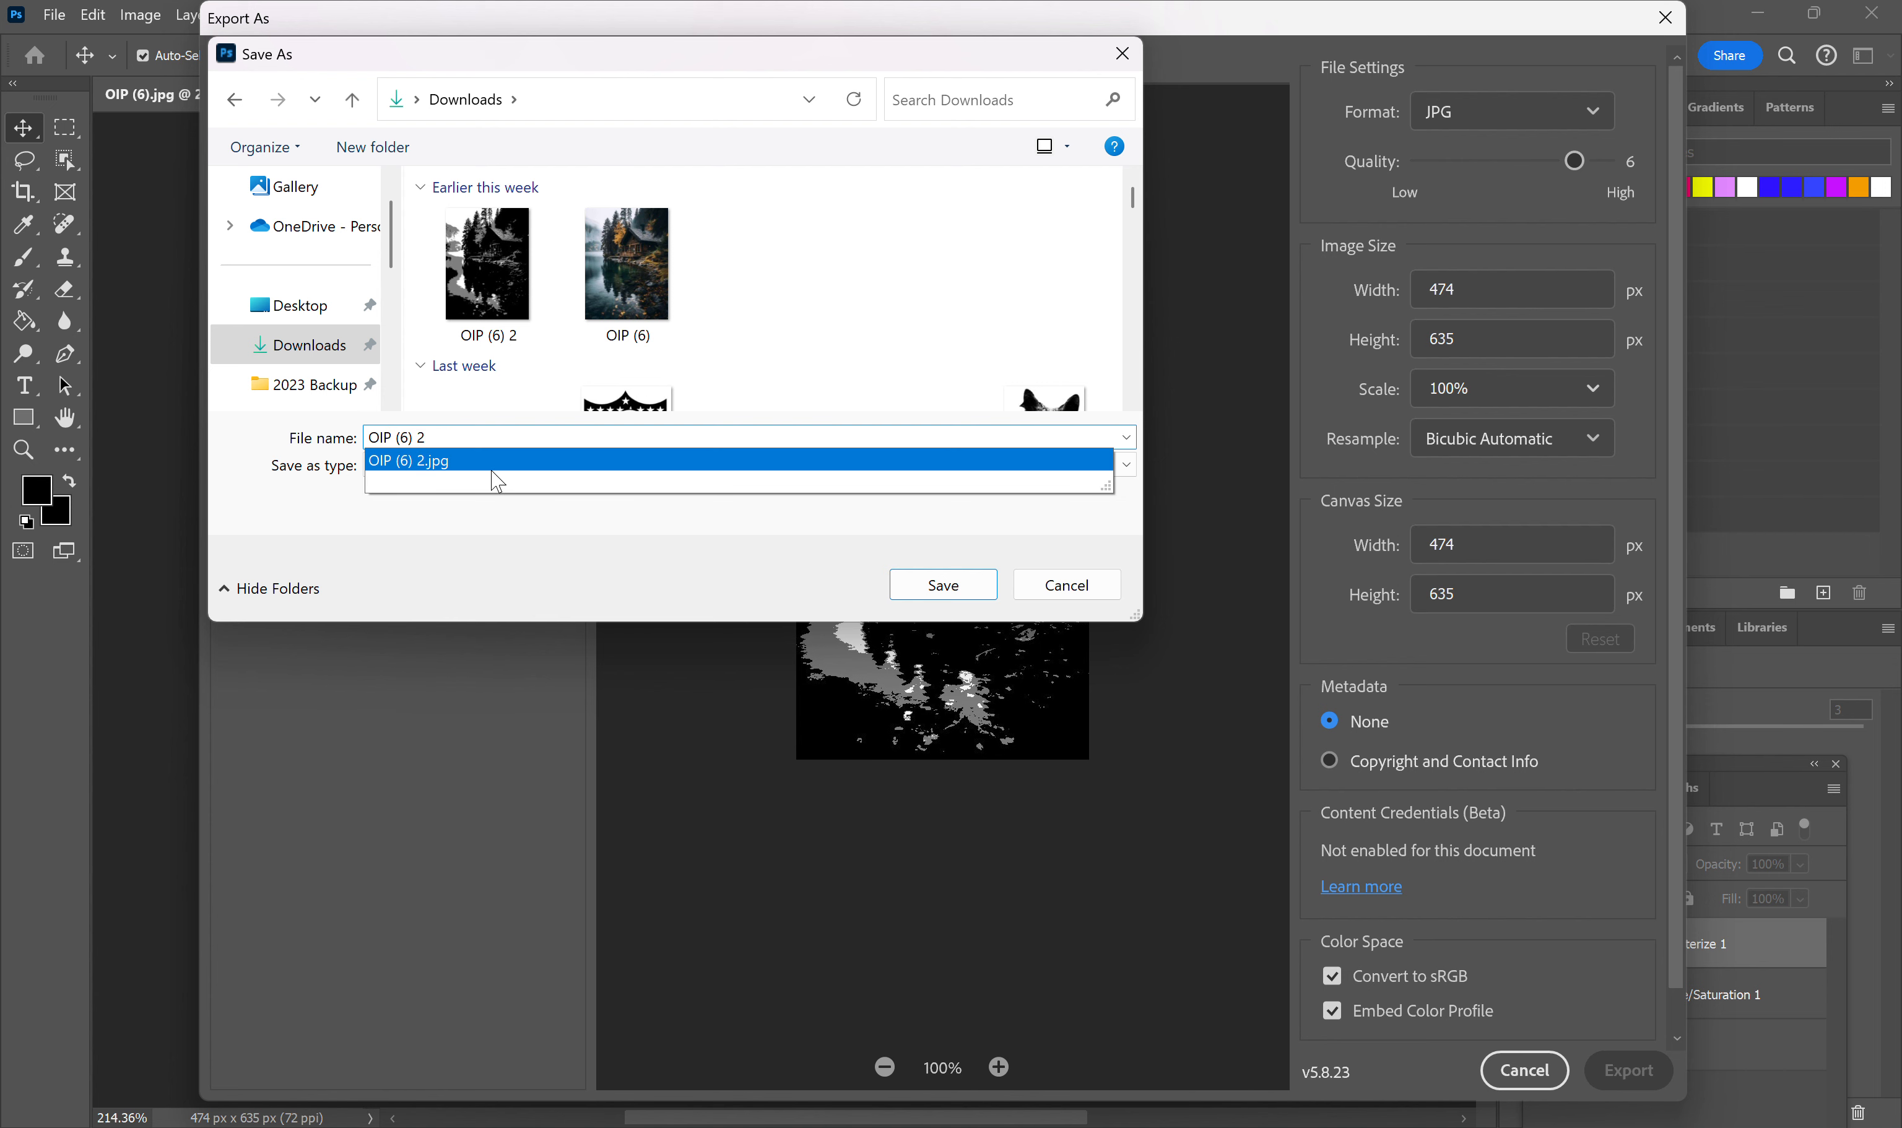
text(2)
click(494, 461)
click(943, 585)
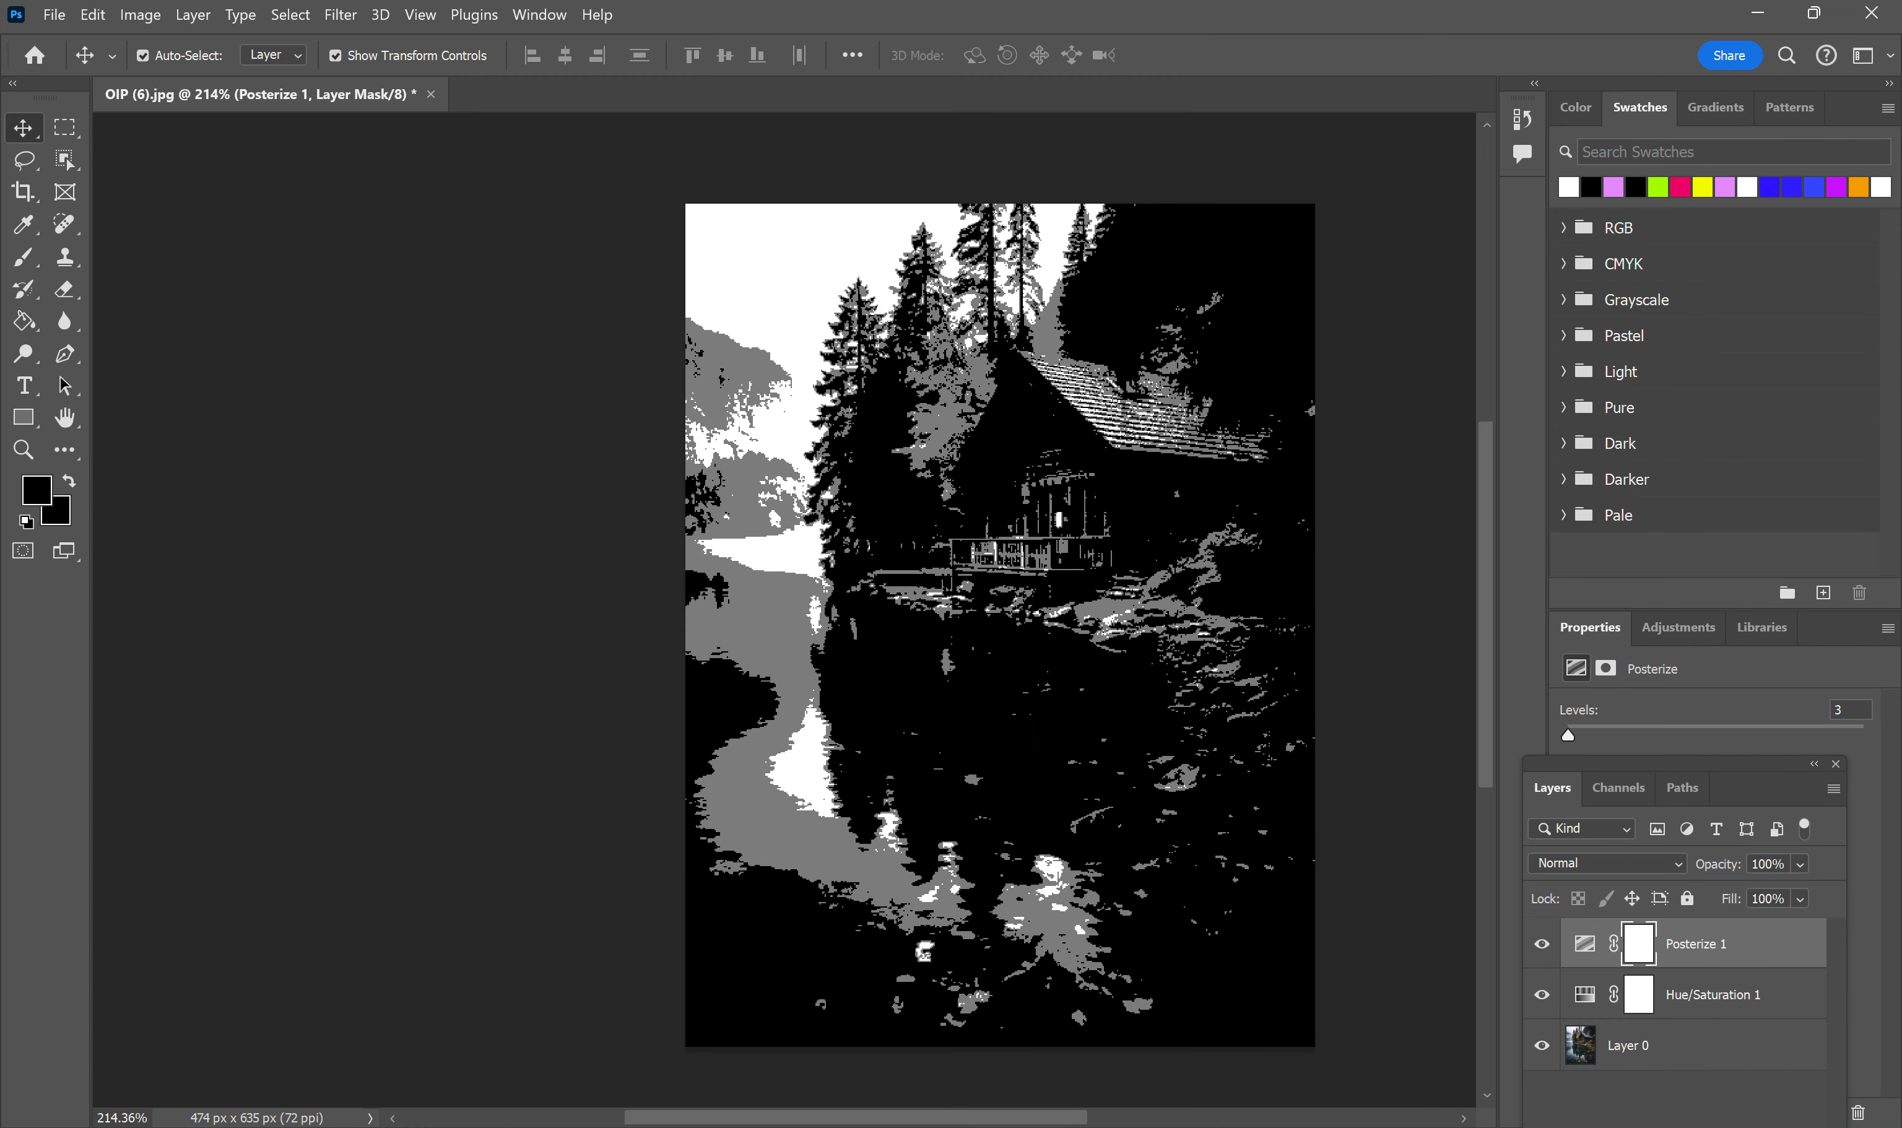
Step: Switch to Illustrator's paper painting cabin 2.ai document and examine the edges and the tonal areas of the placed posterized cabin image
mouse_move(1333, 1127)
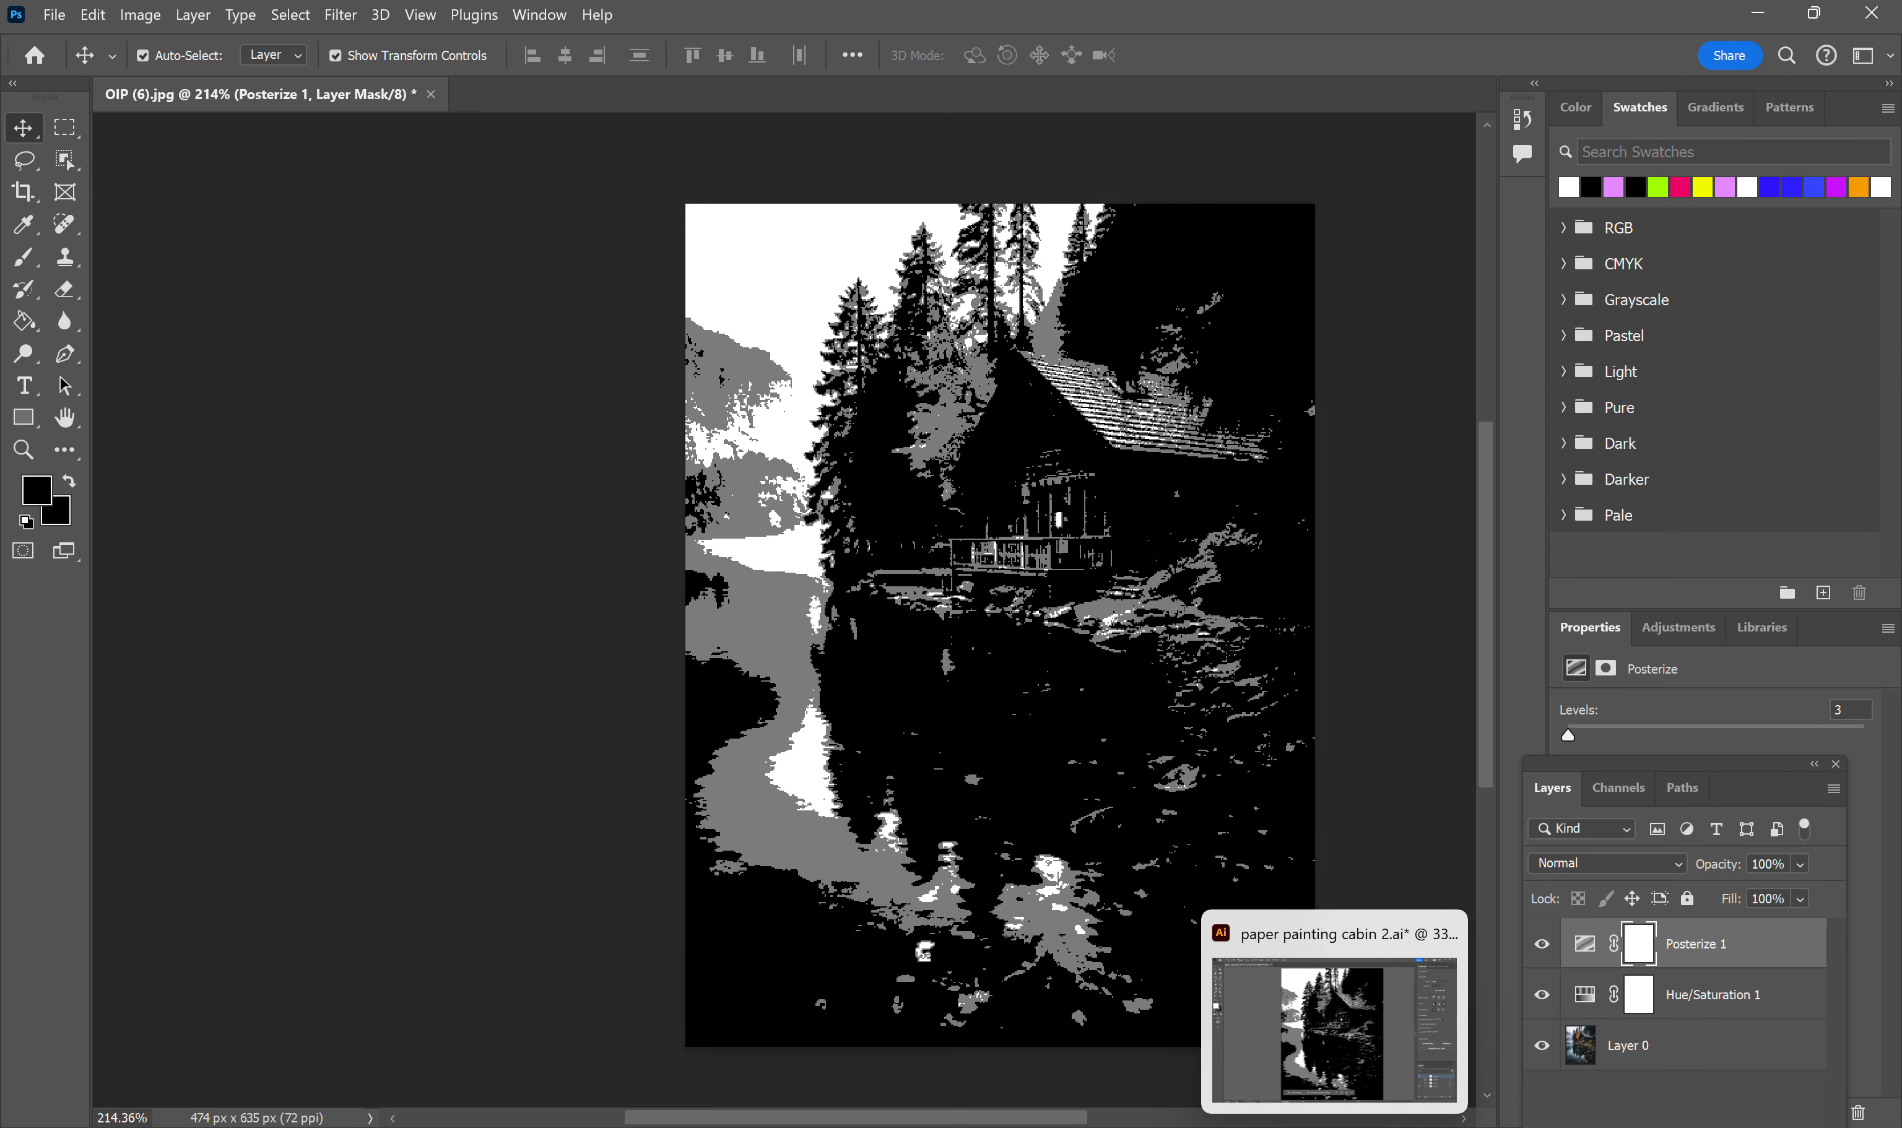
click(1334, 1125)
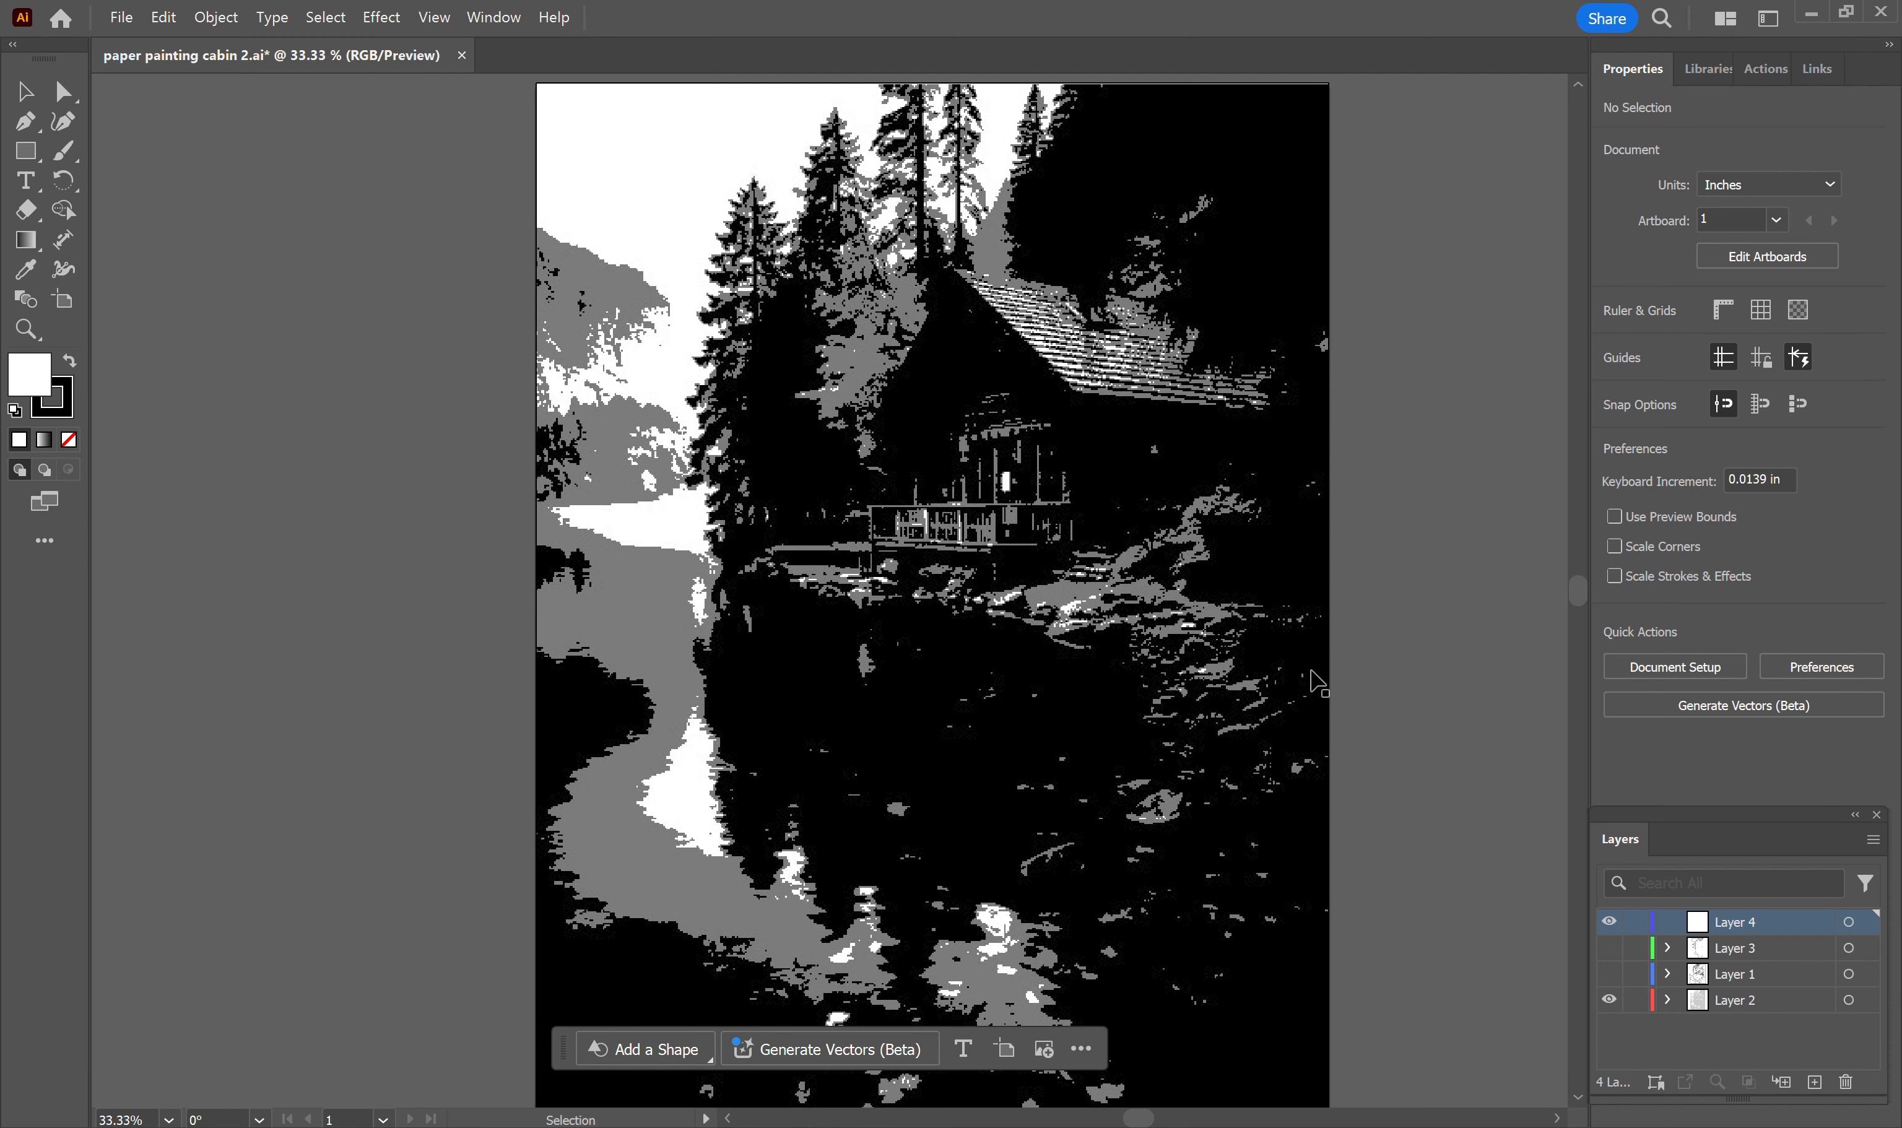
alt+scroll(1418, 645, down, 1)
scroll(1443, 649, down, 1)
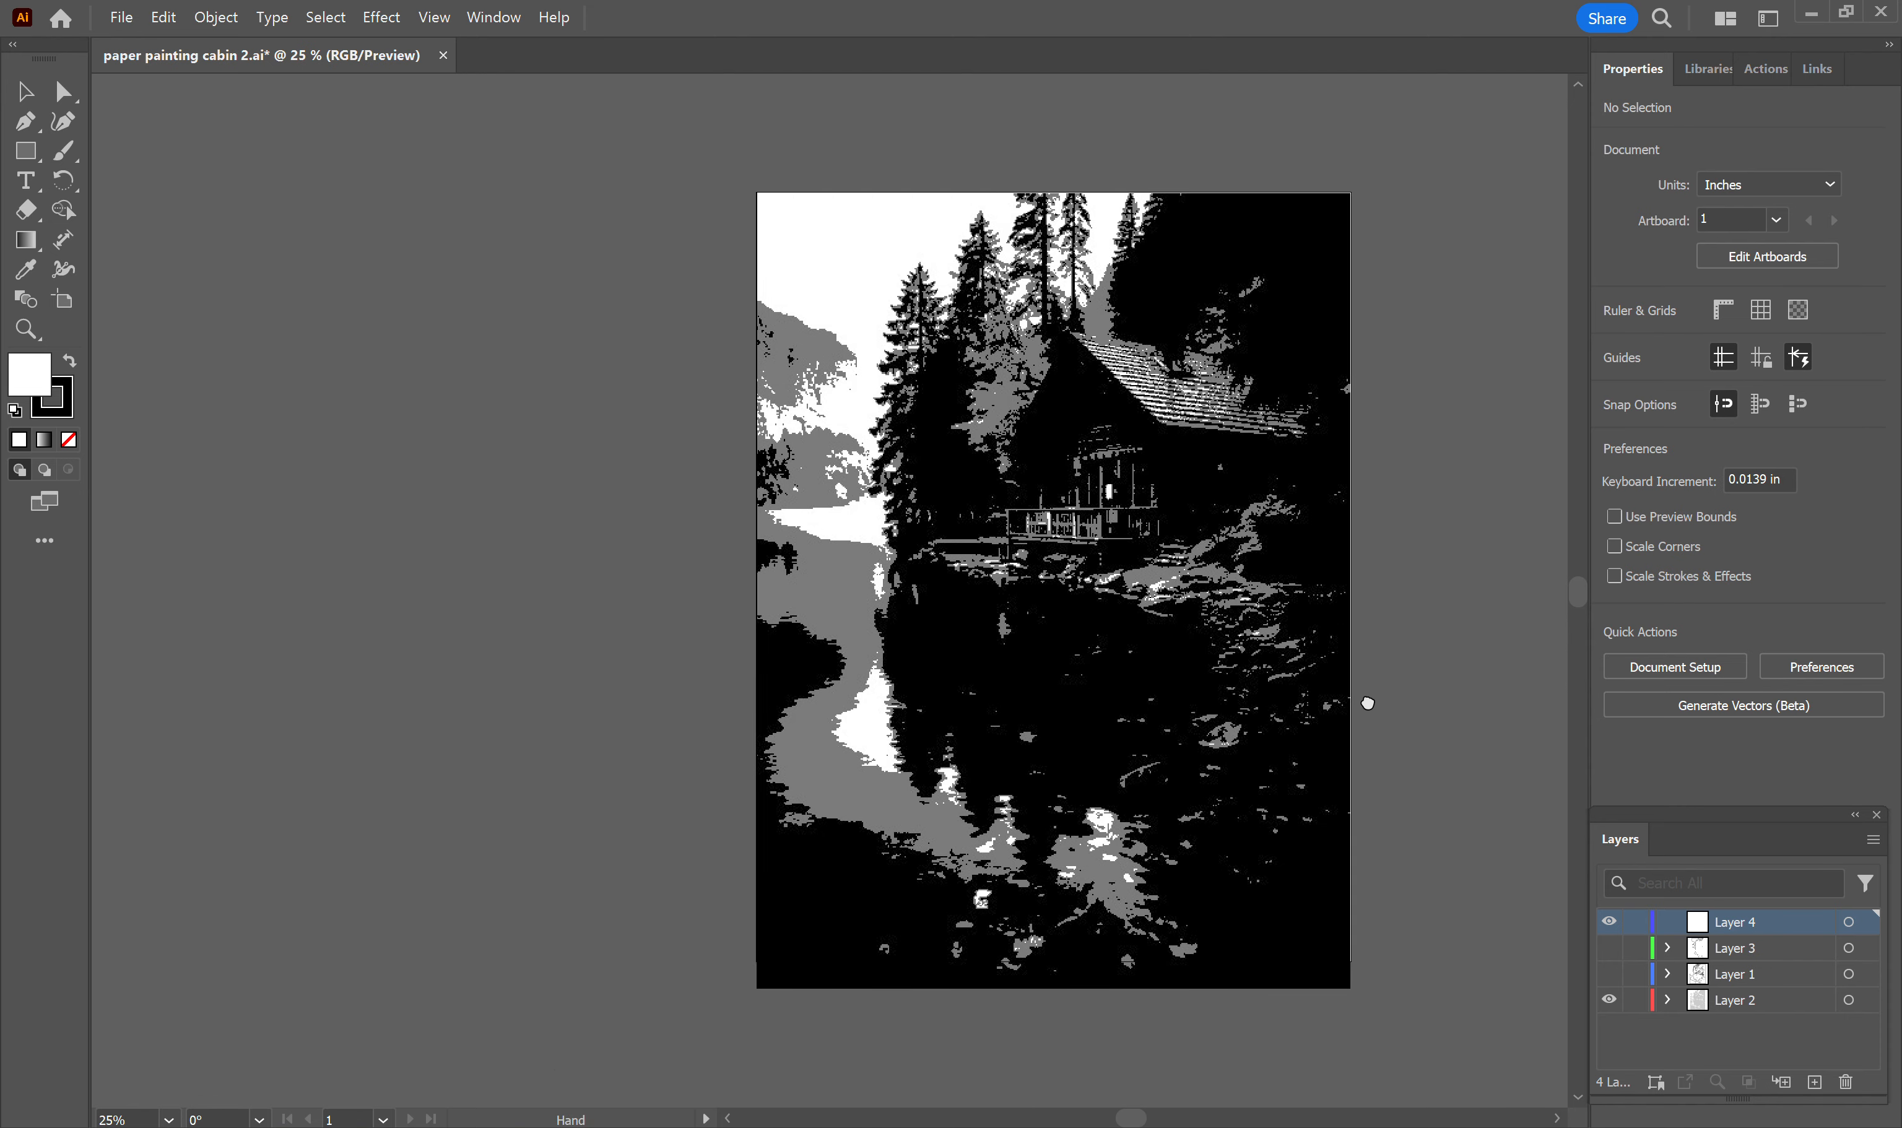
drag(1367, 705, 1146, 679)
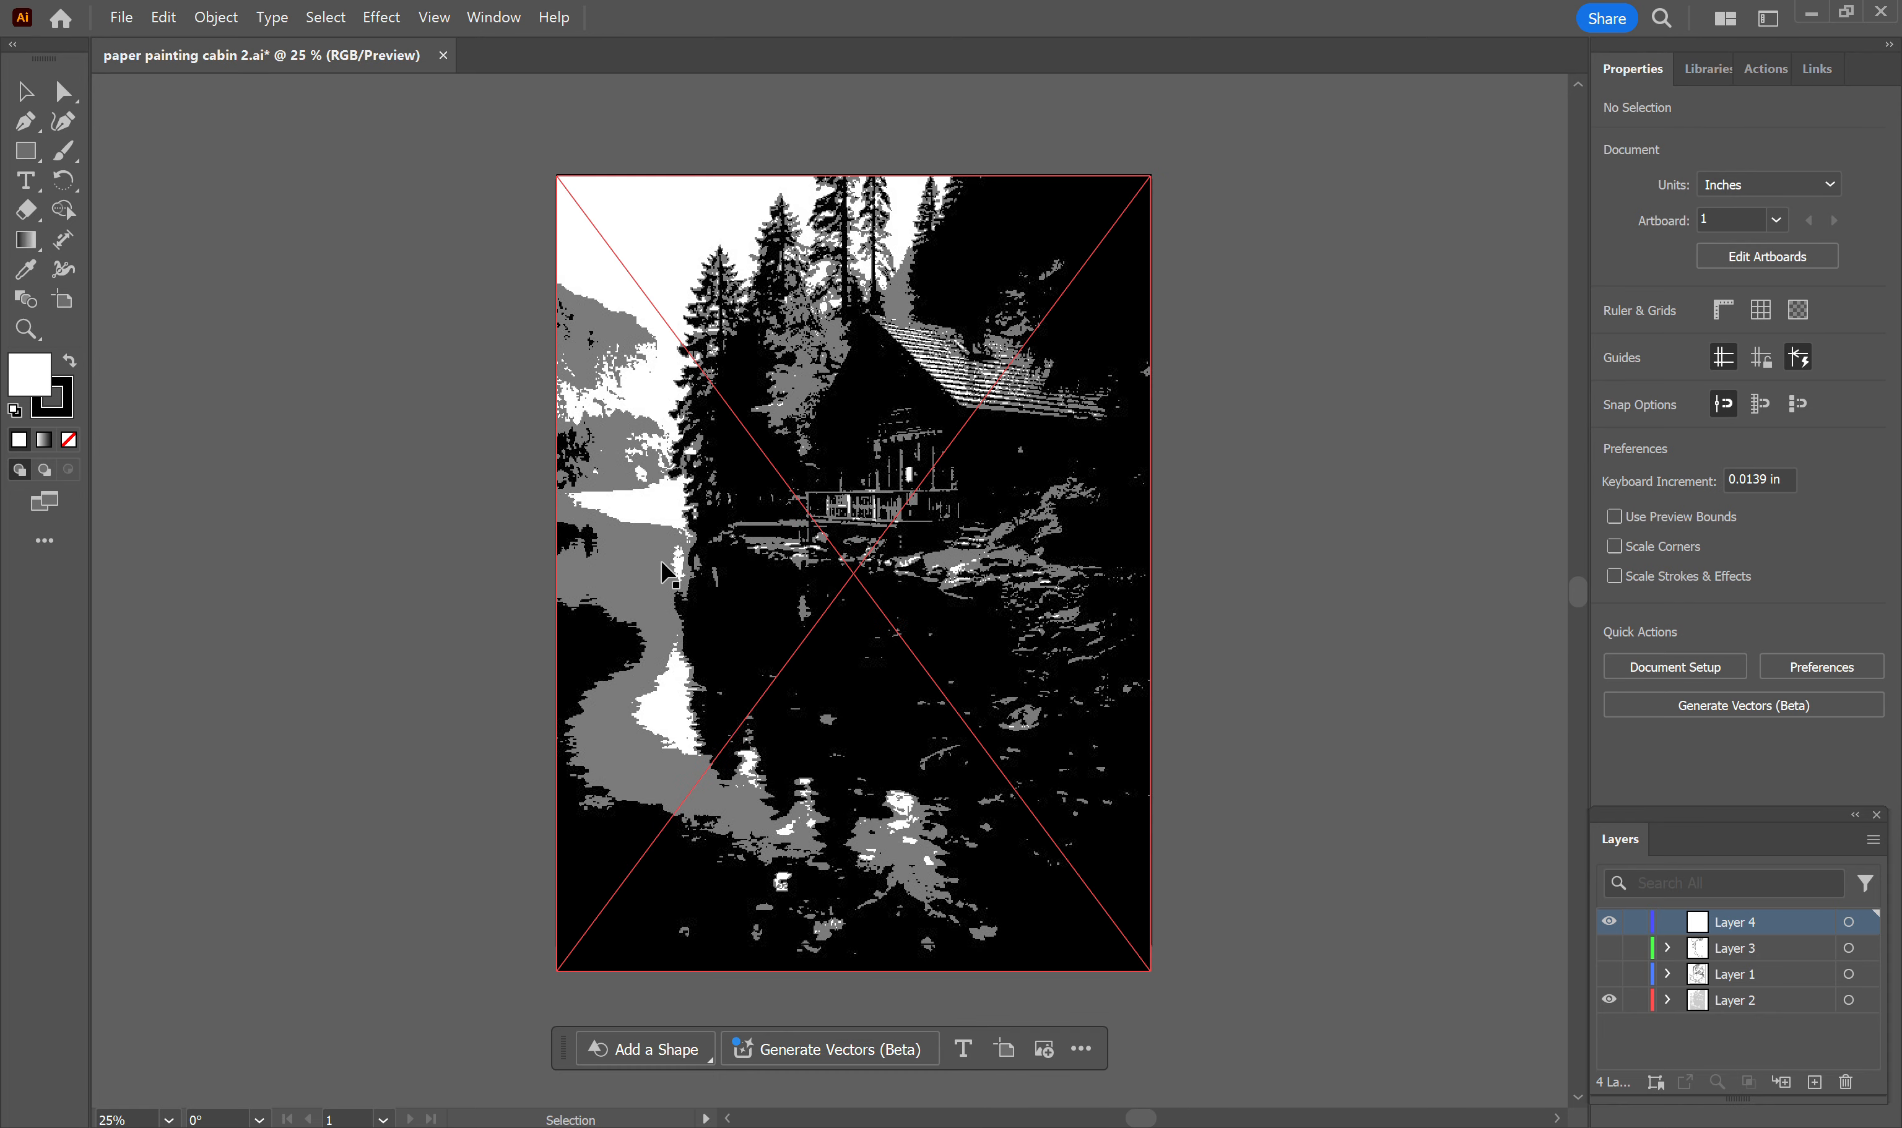
alt+scroll(679, 555, up, 1)
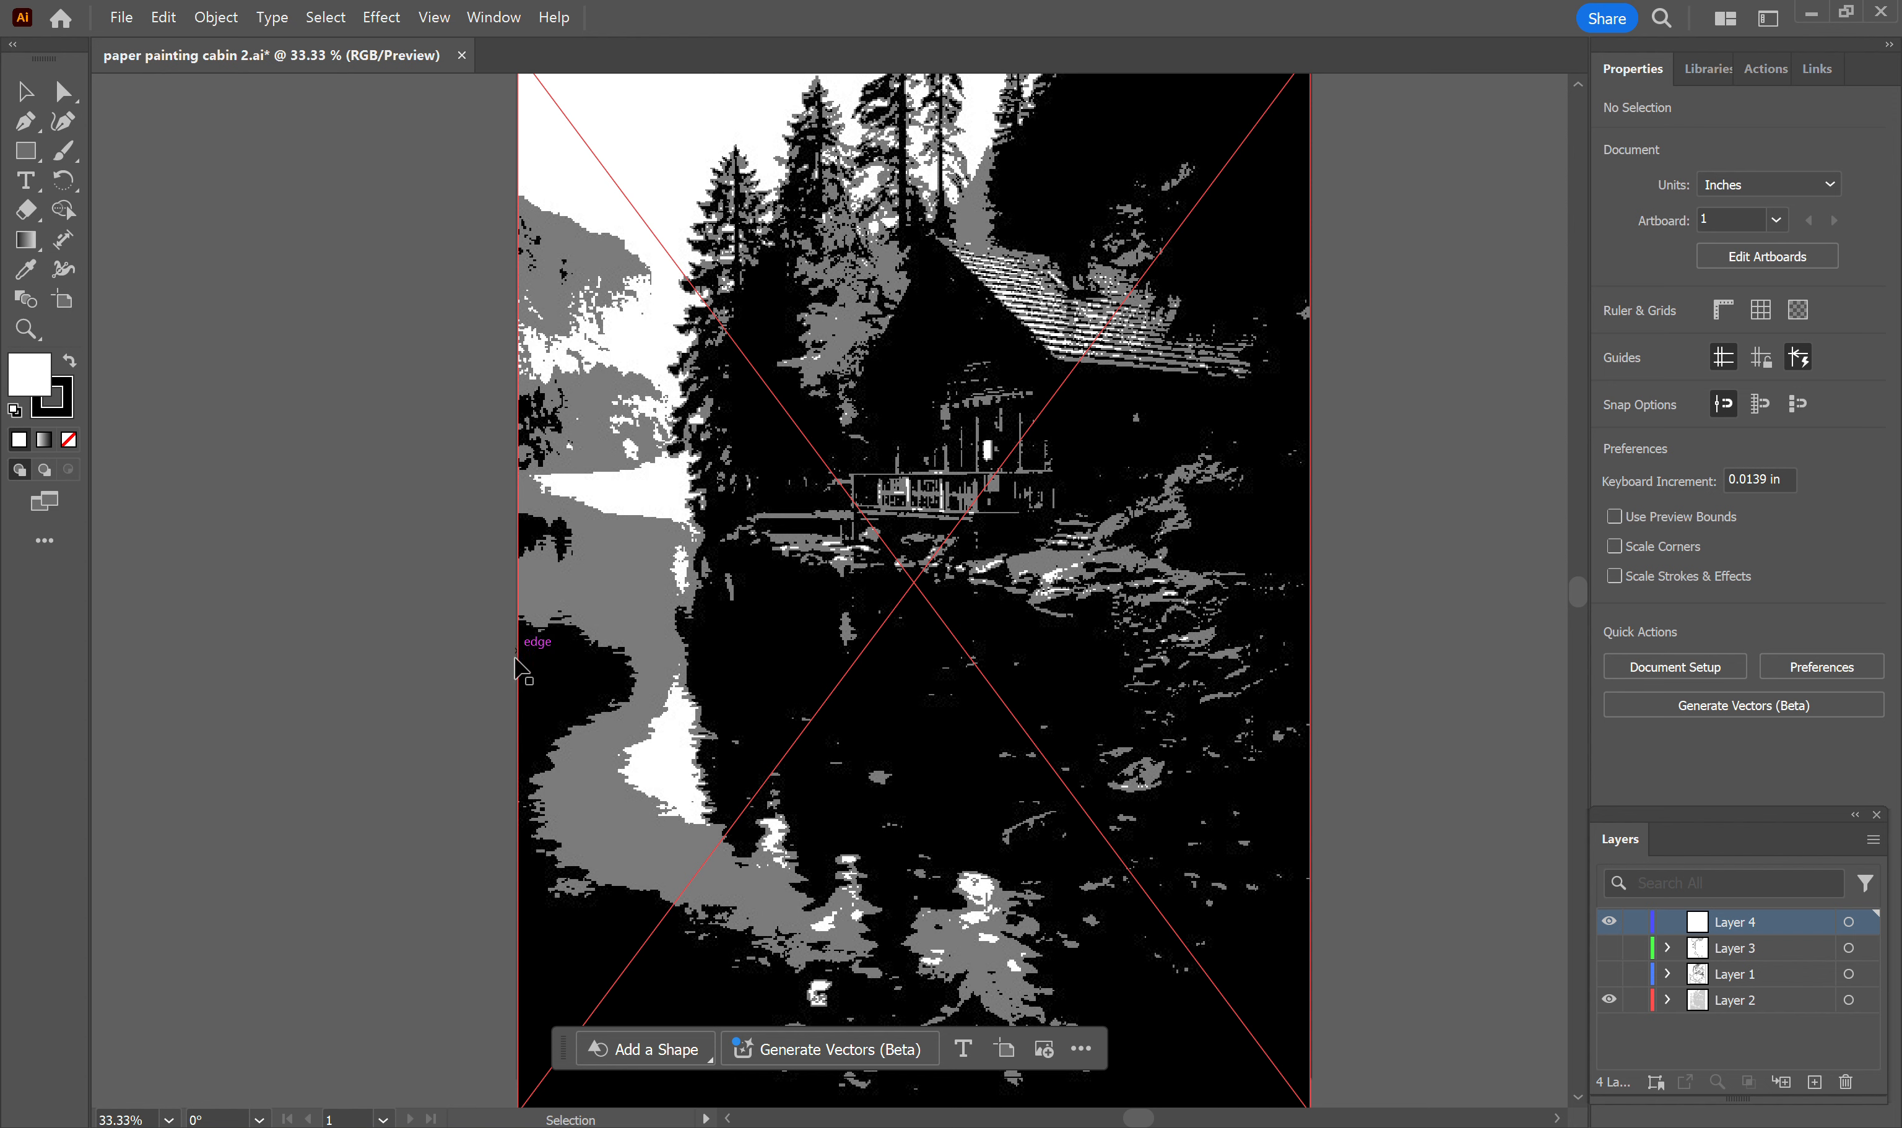
scroll(849, 947, down, 3)
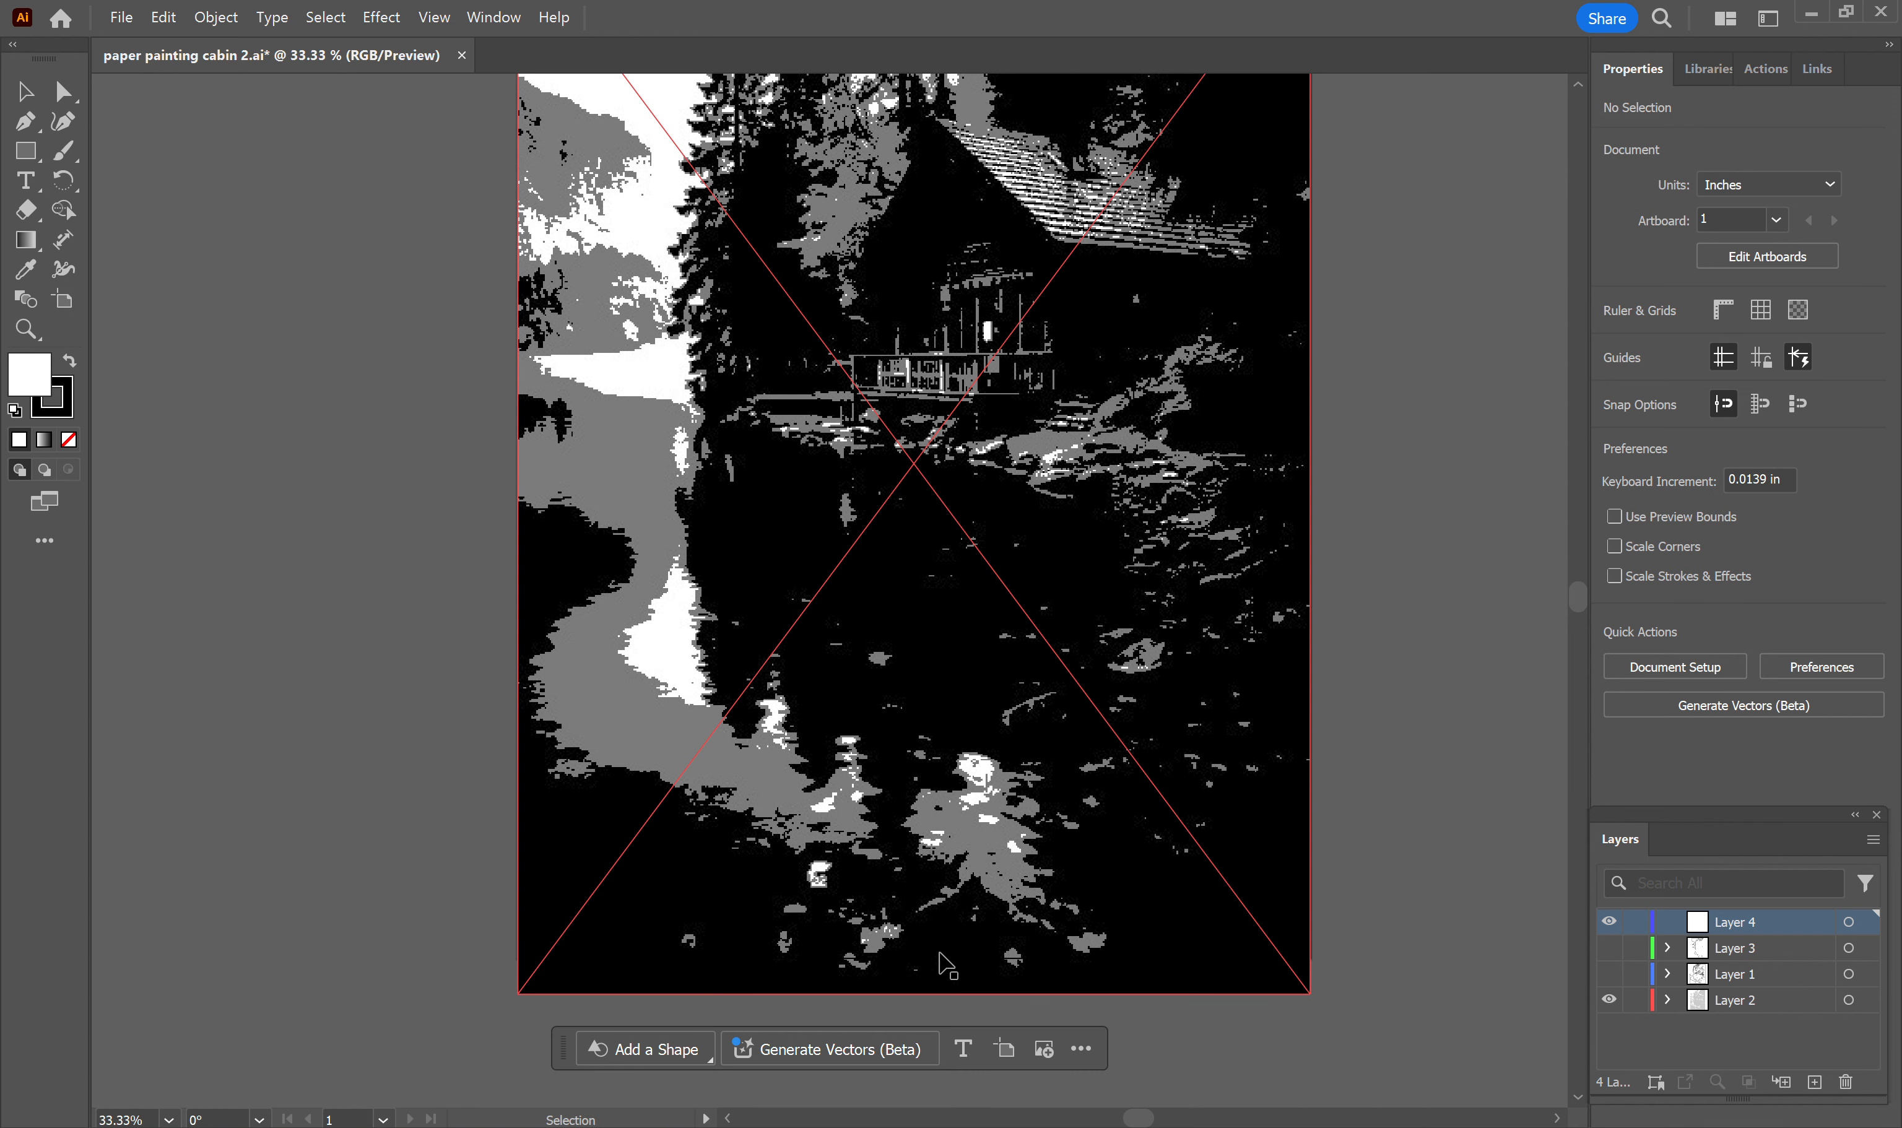
scroll(1256, 790, up, 3)
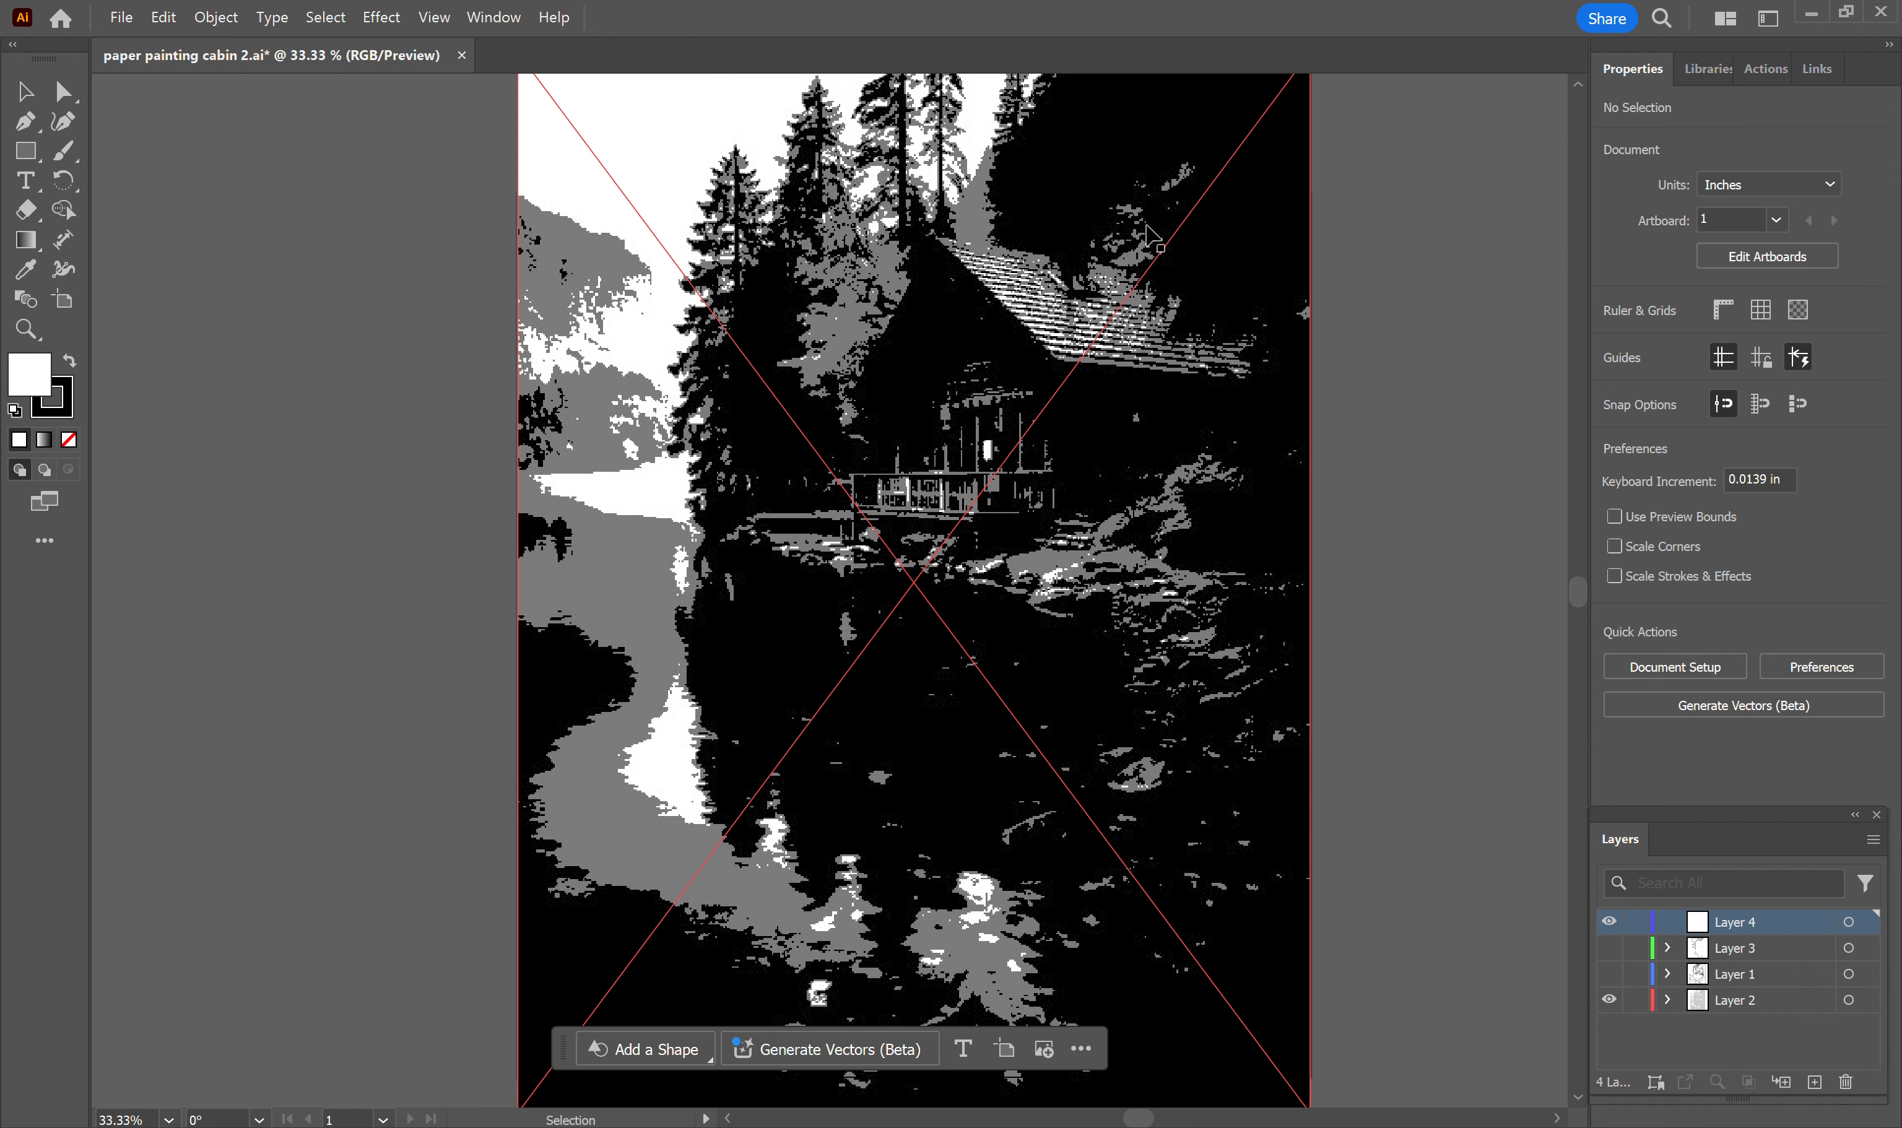
scroll(998, 631, down, 1)
scroll(985, 610, up, 1)
scroll(1229, 732, down, 1)
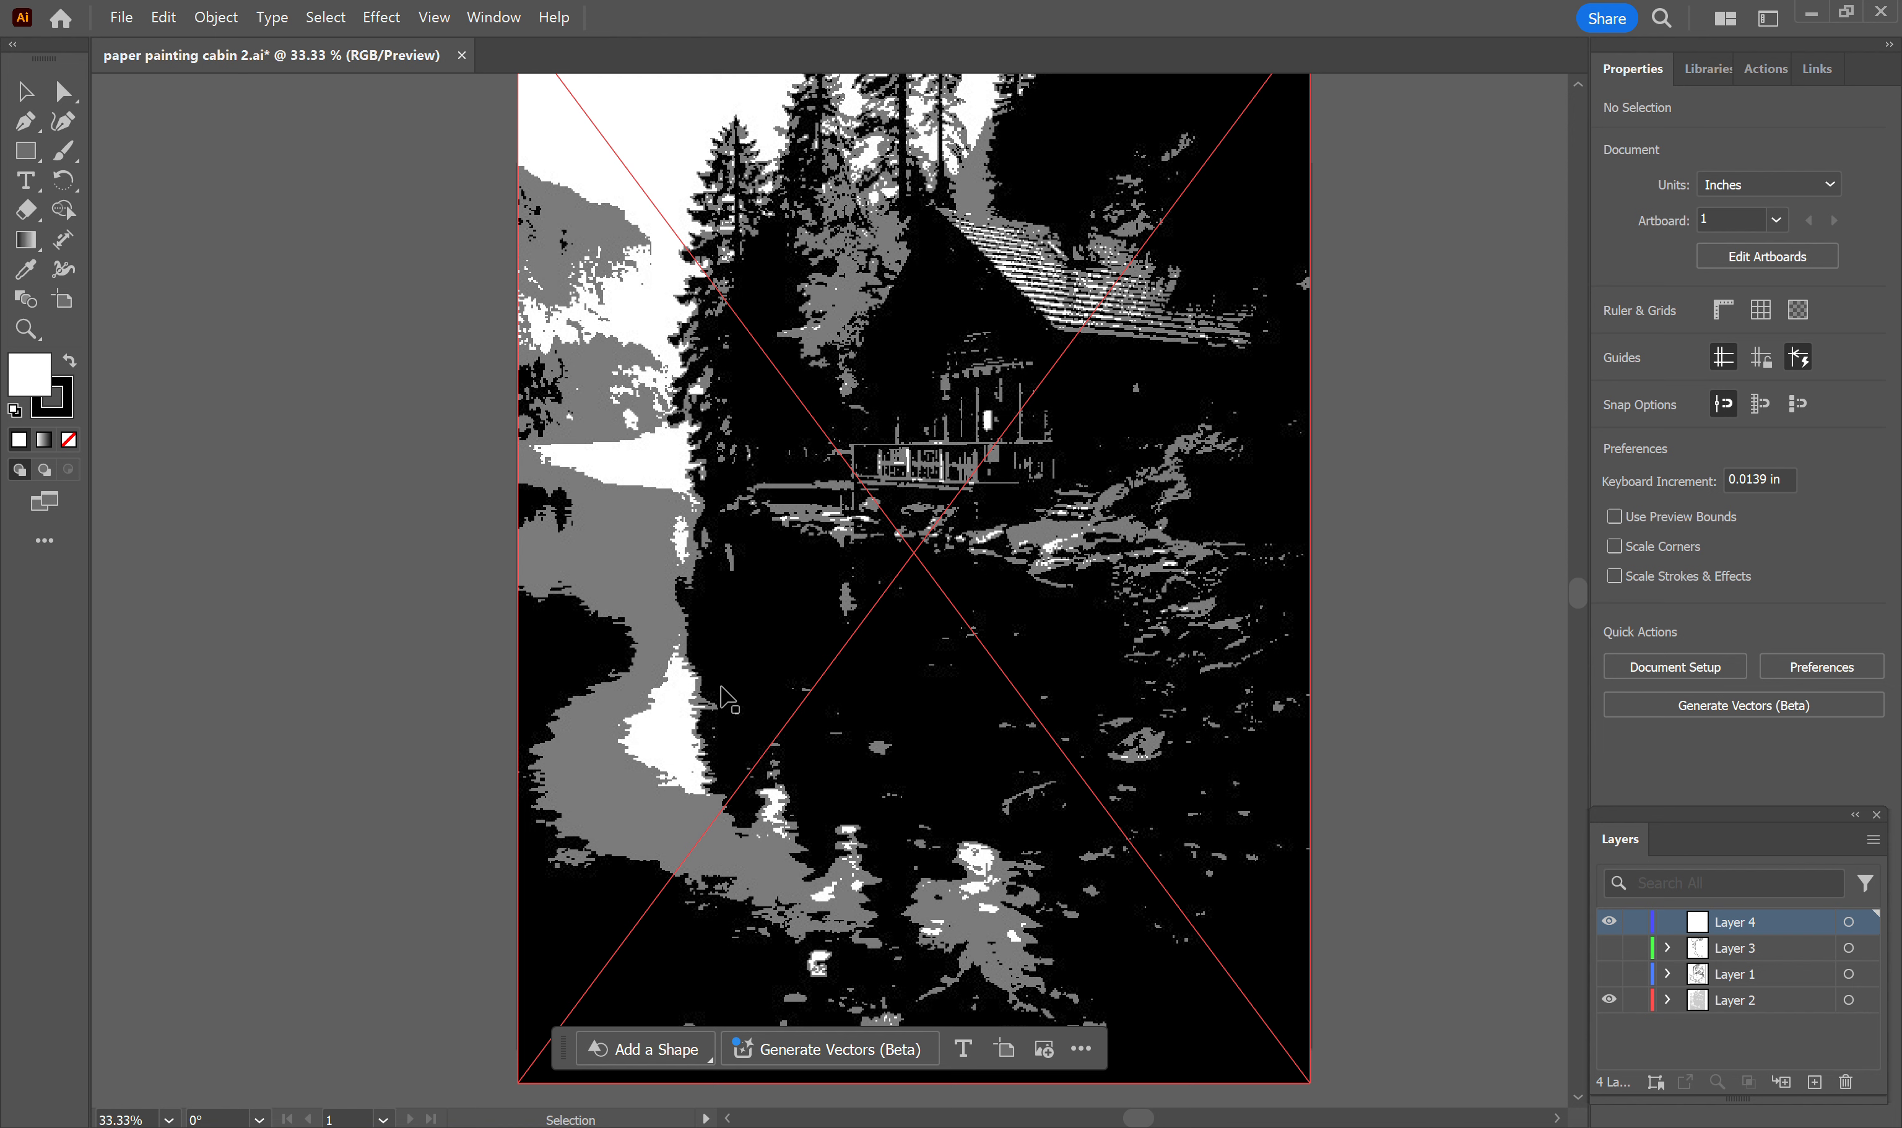
Step: Check which image Layer 2 holds, reduce that layer's opacity to 25%, and deselect it
click(1797, 1003)
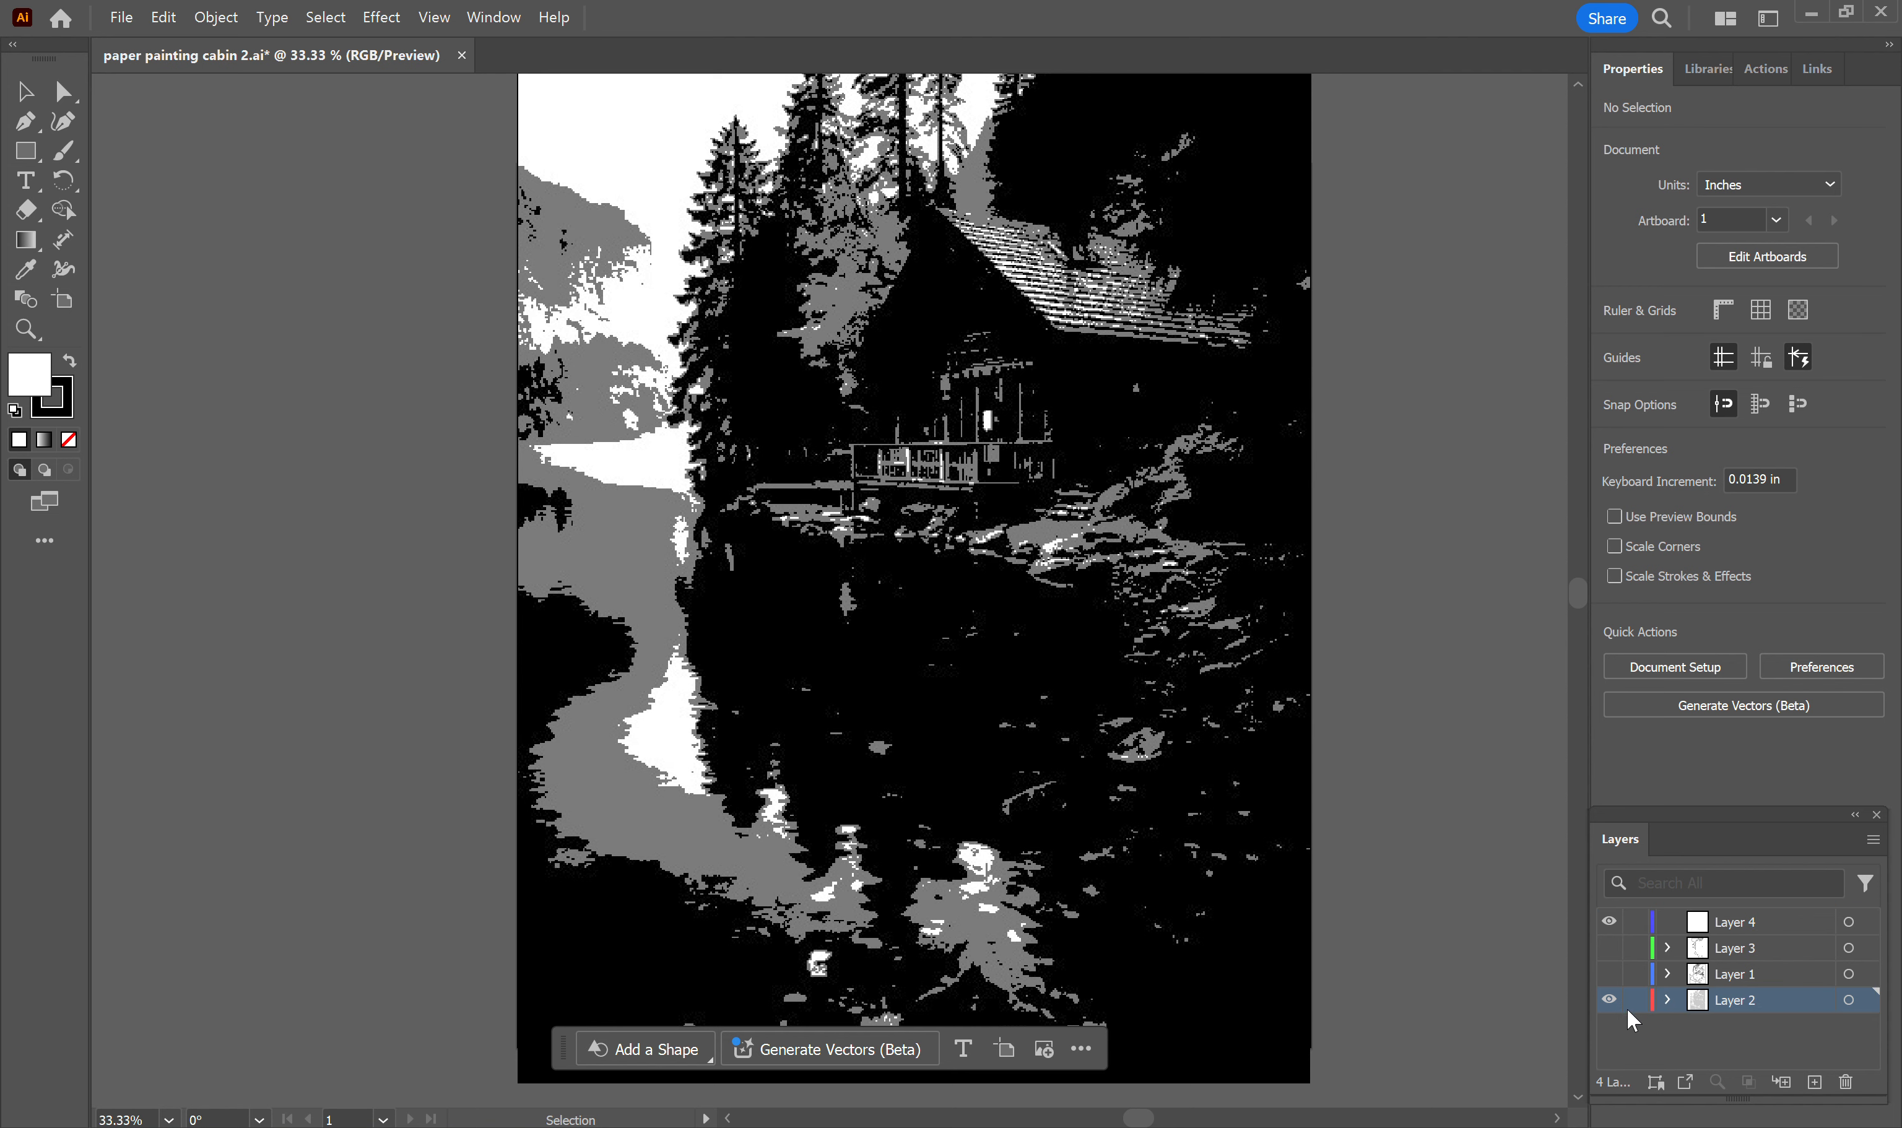
click(1608, 1000)
click(1608, 1000)
click(1848, 1001)
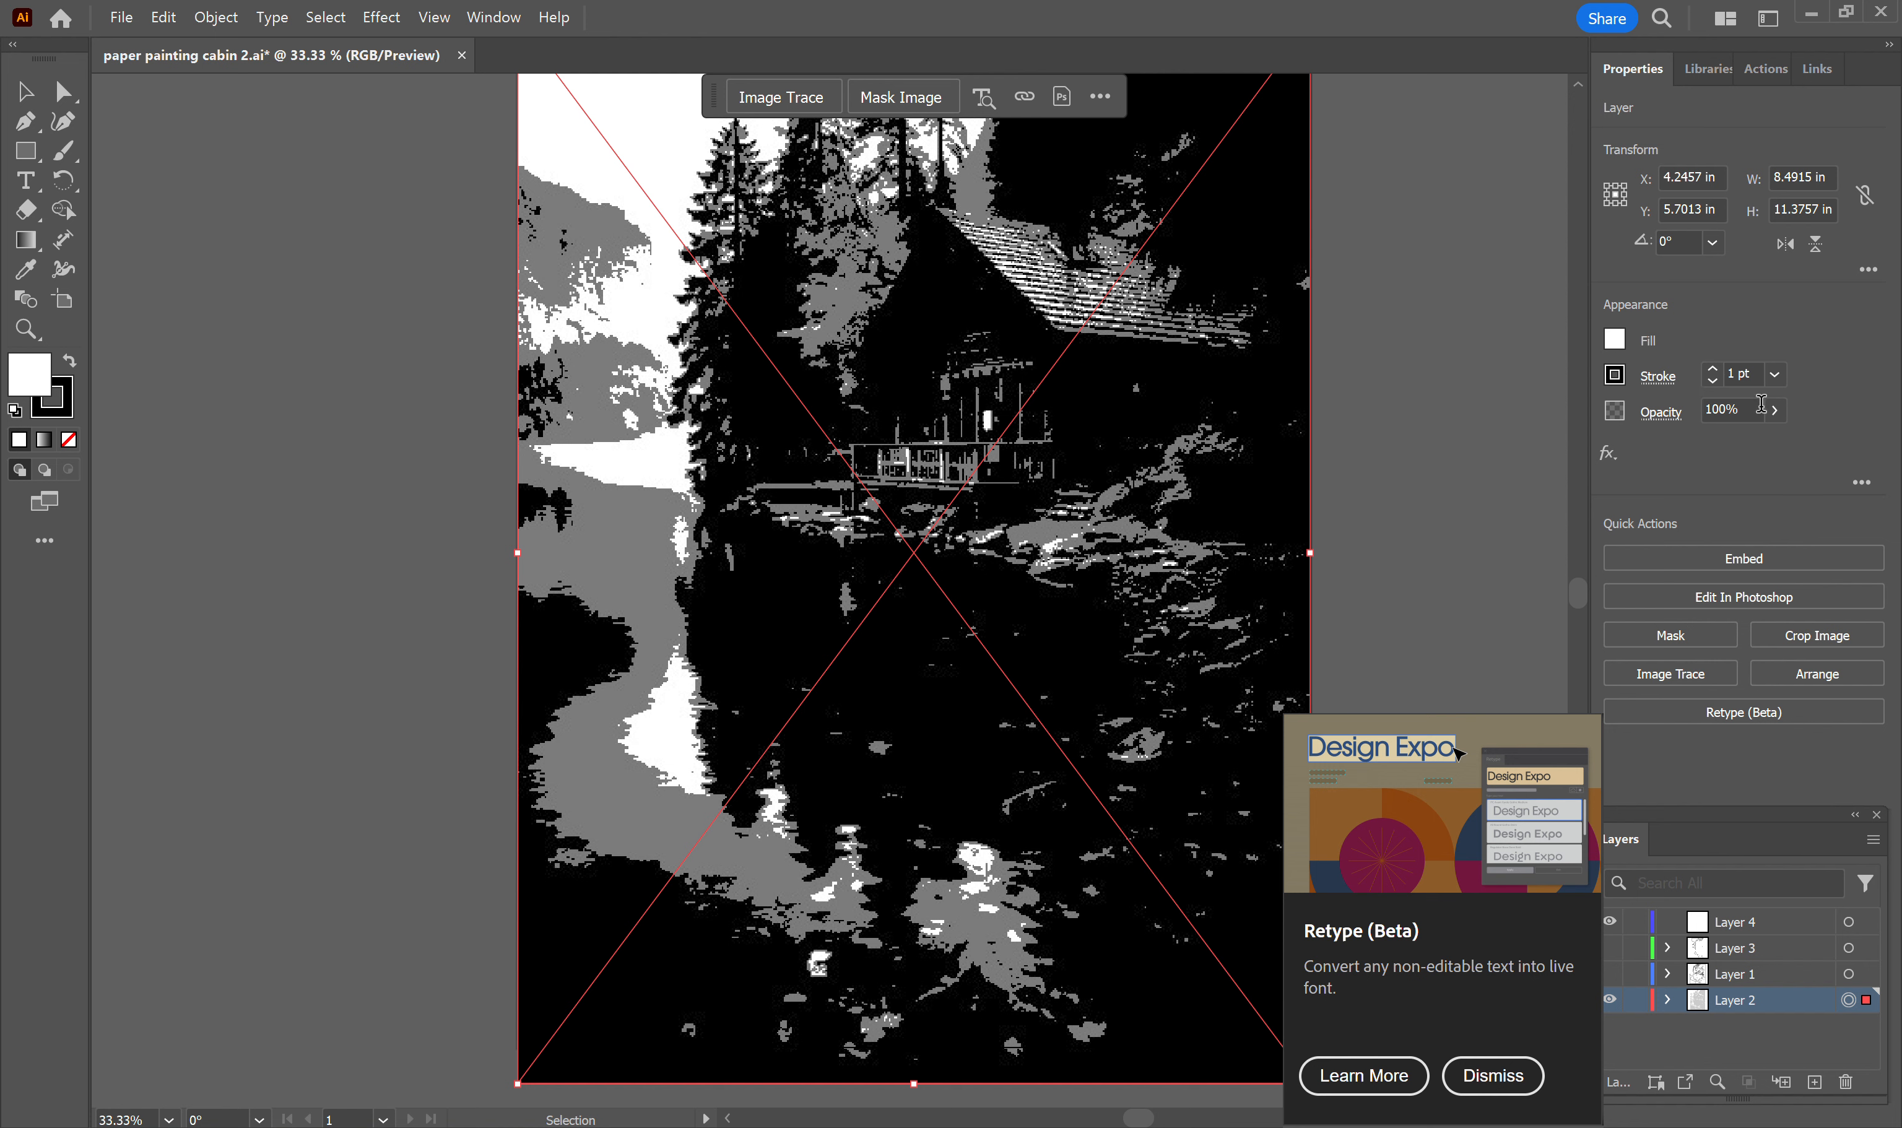
drag(1771, 441, 1709, 454)
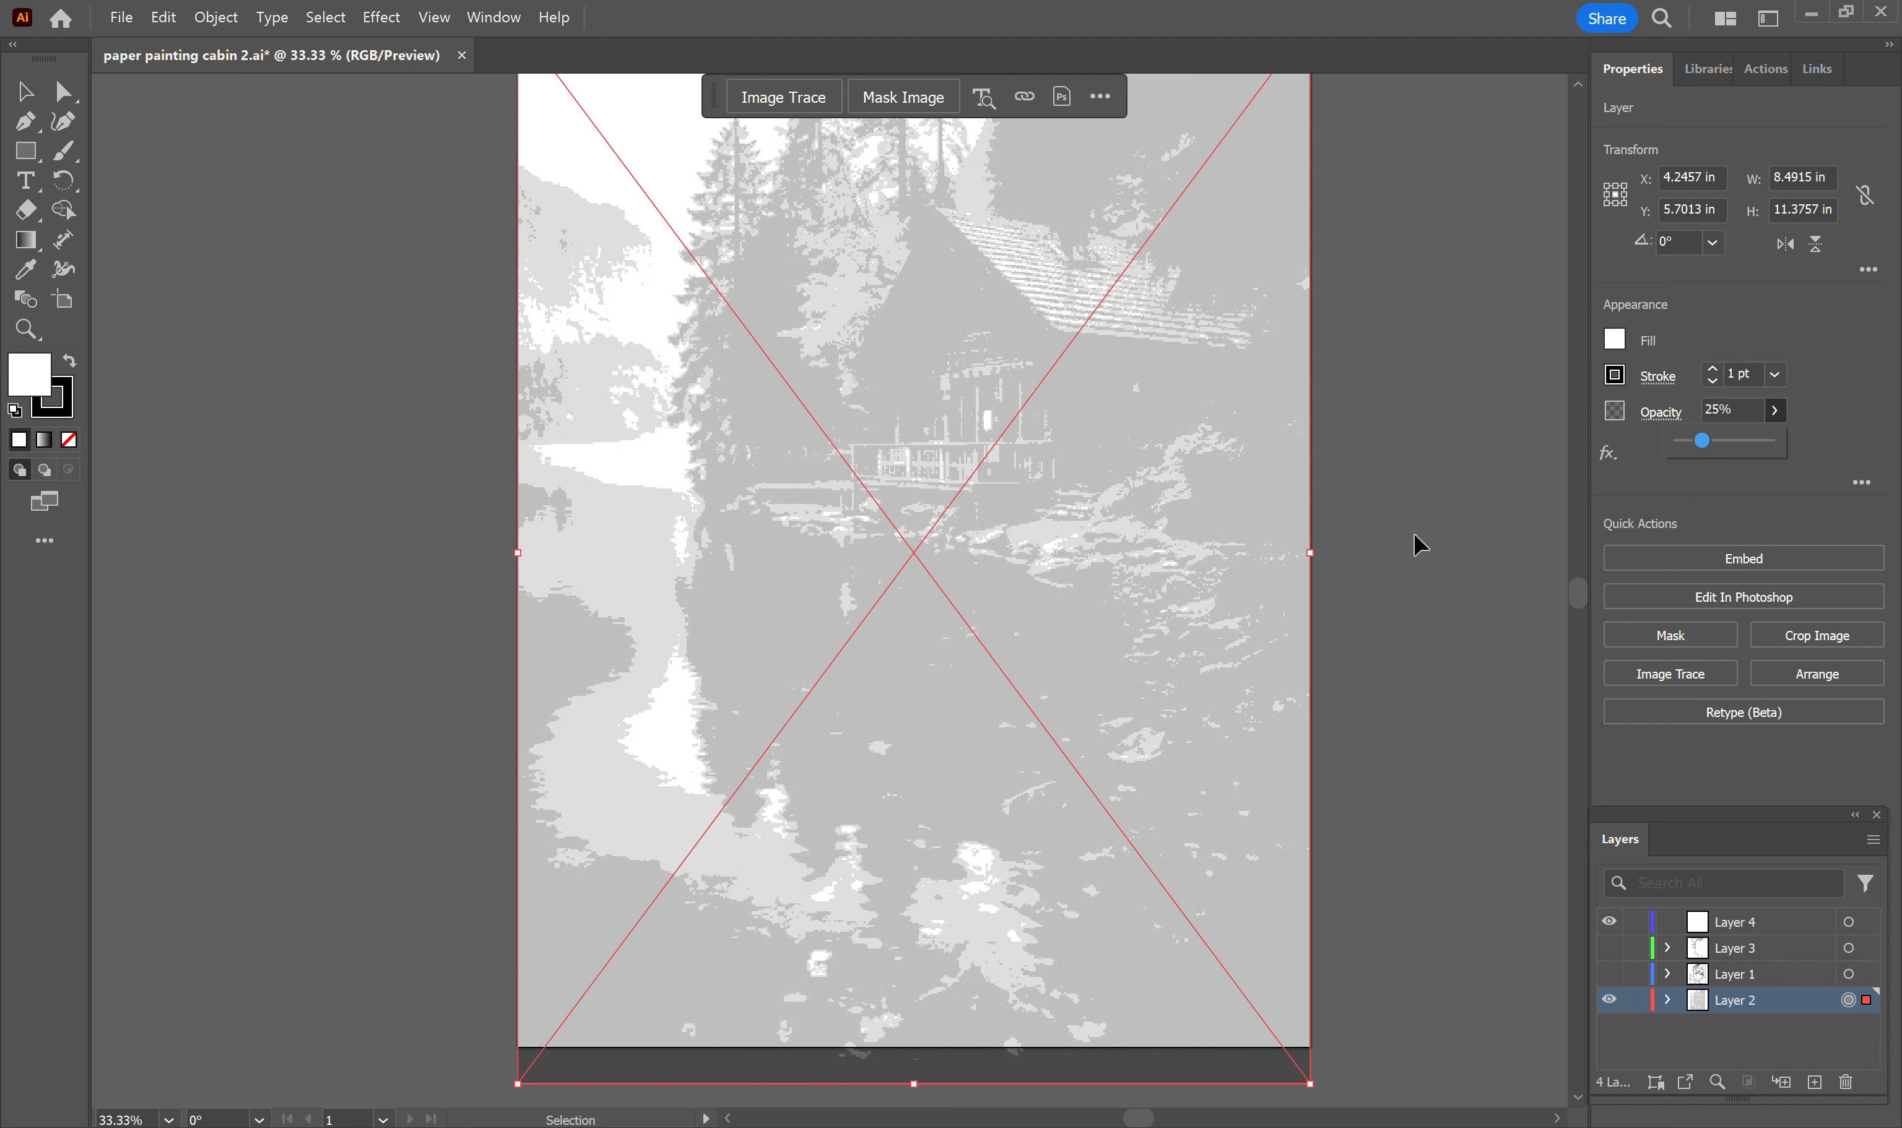
click(1352, 471)
click(1353, 474)
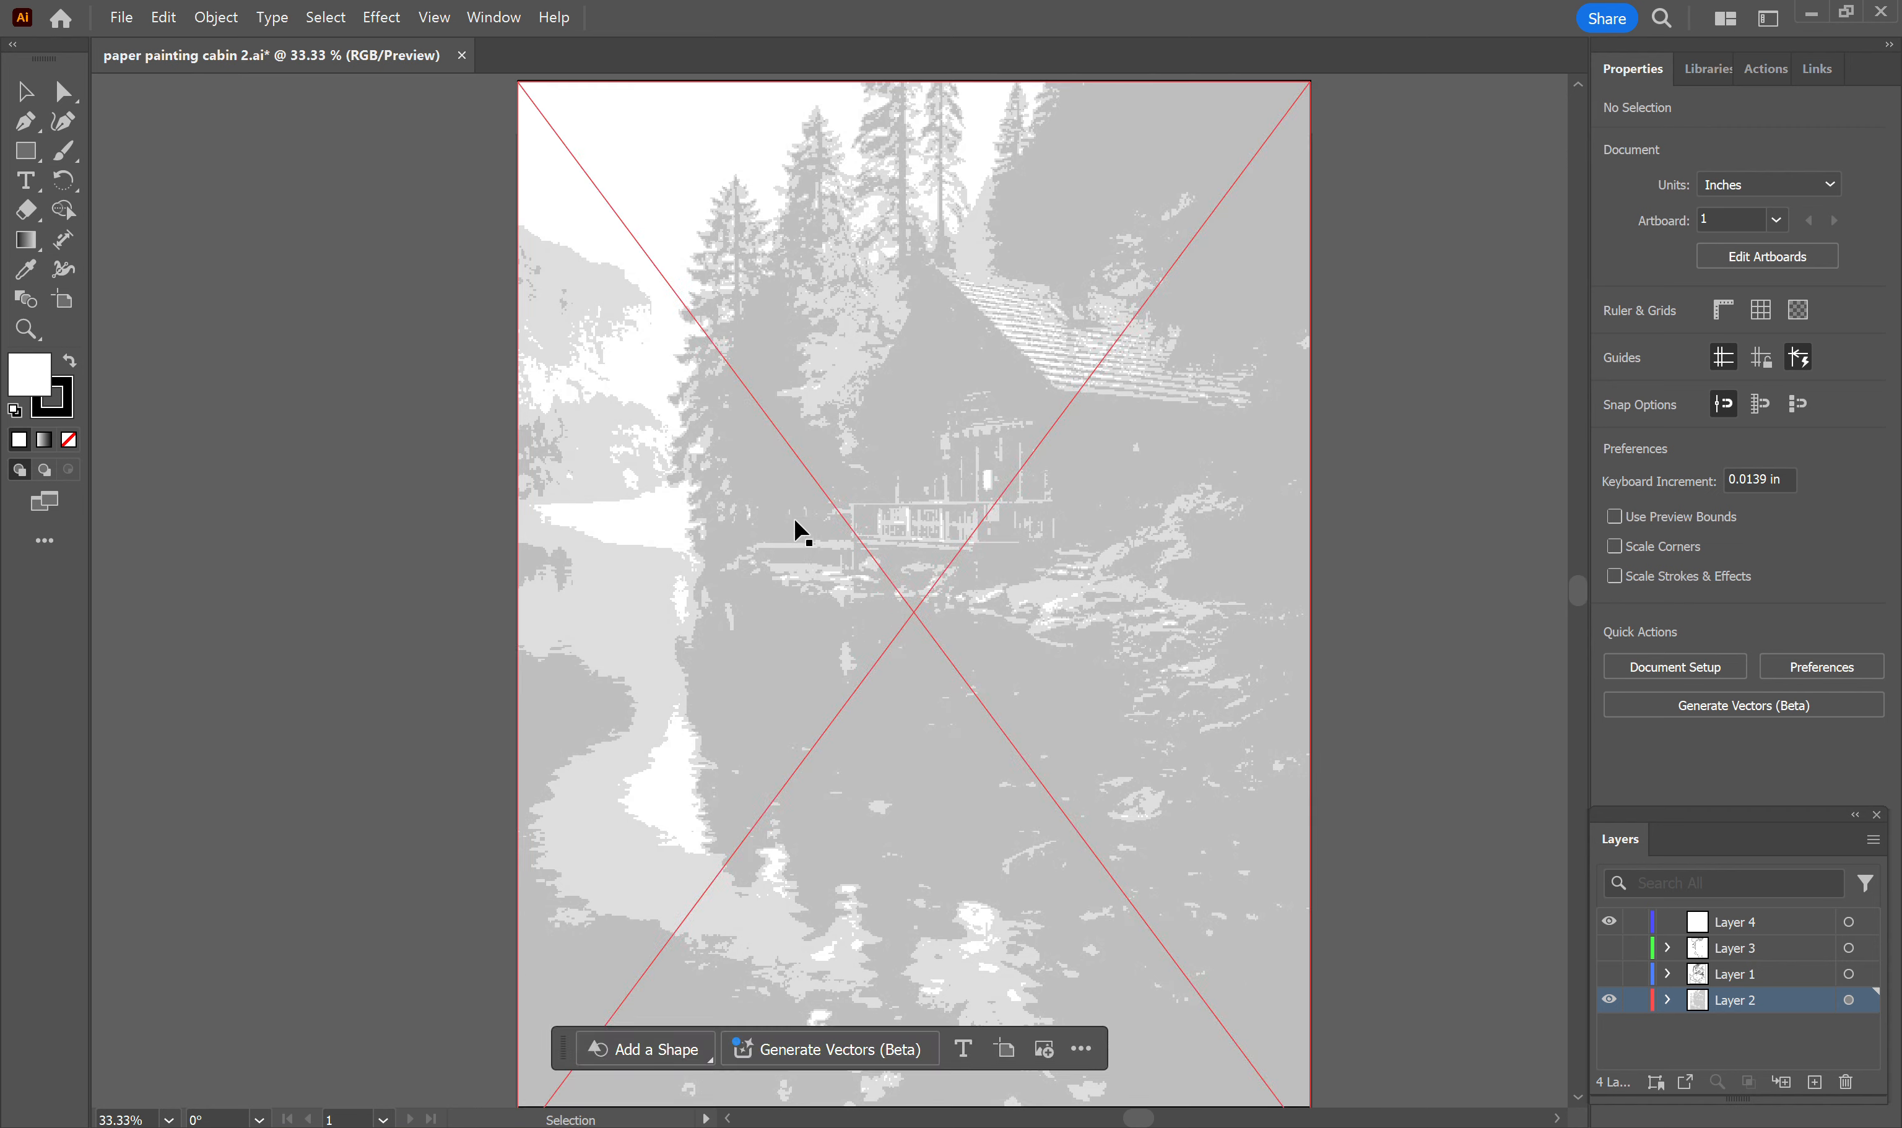
Step: Show Layer 1 over the faded image and inspect its traced outlines along the lakeshore
click(1609, 977)
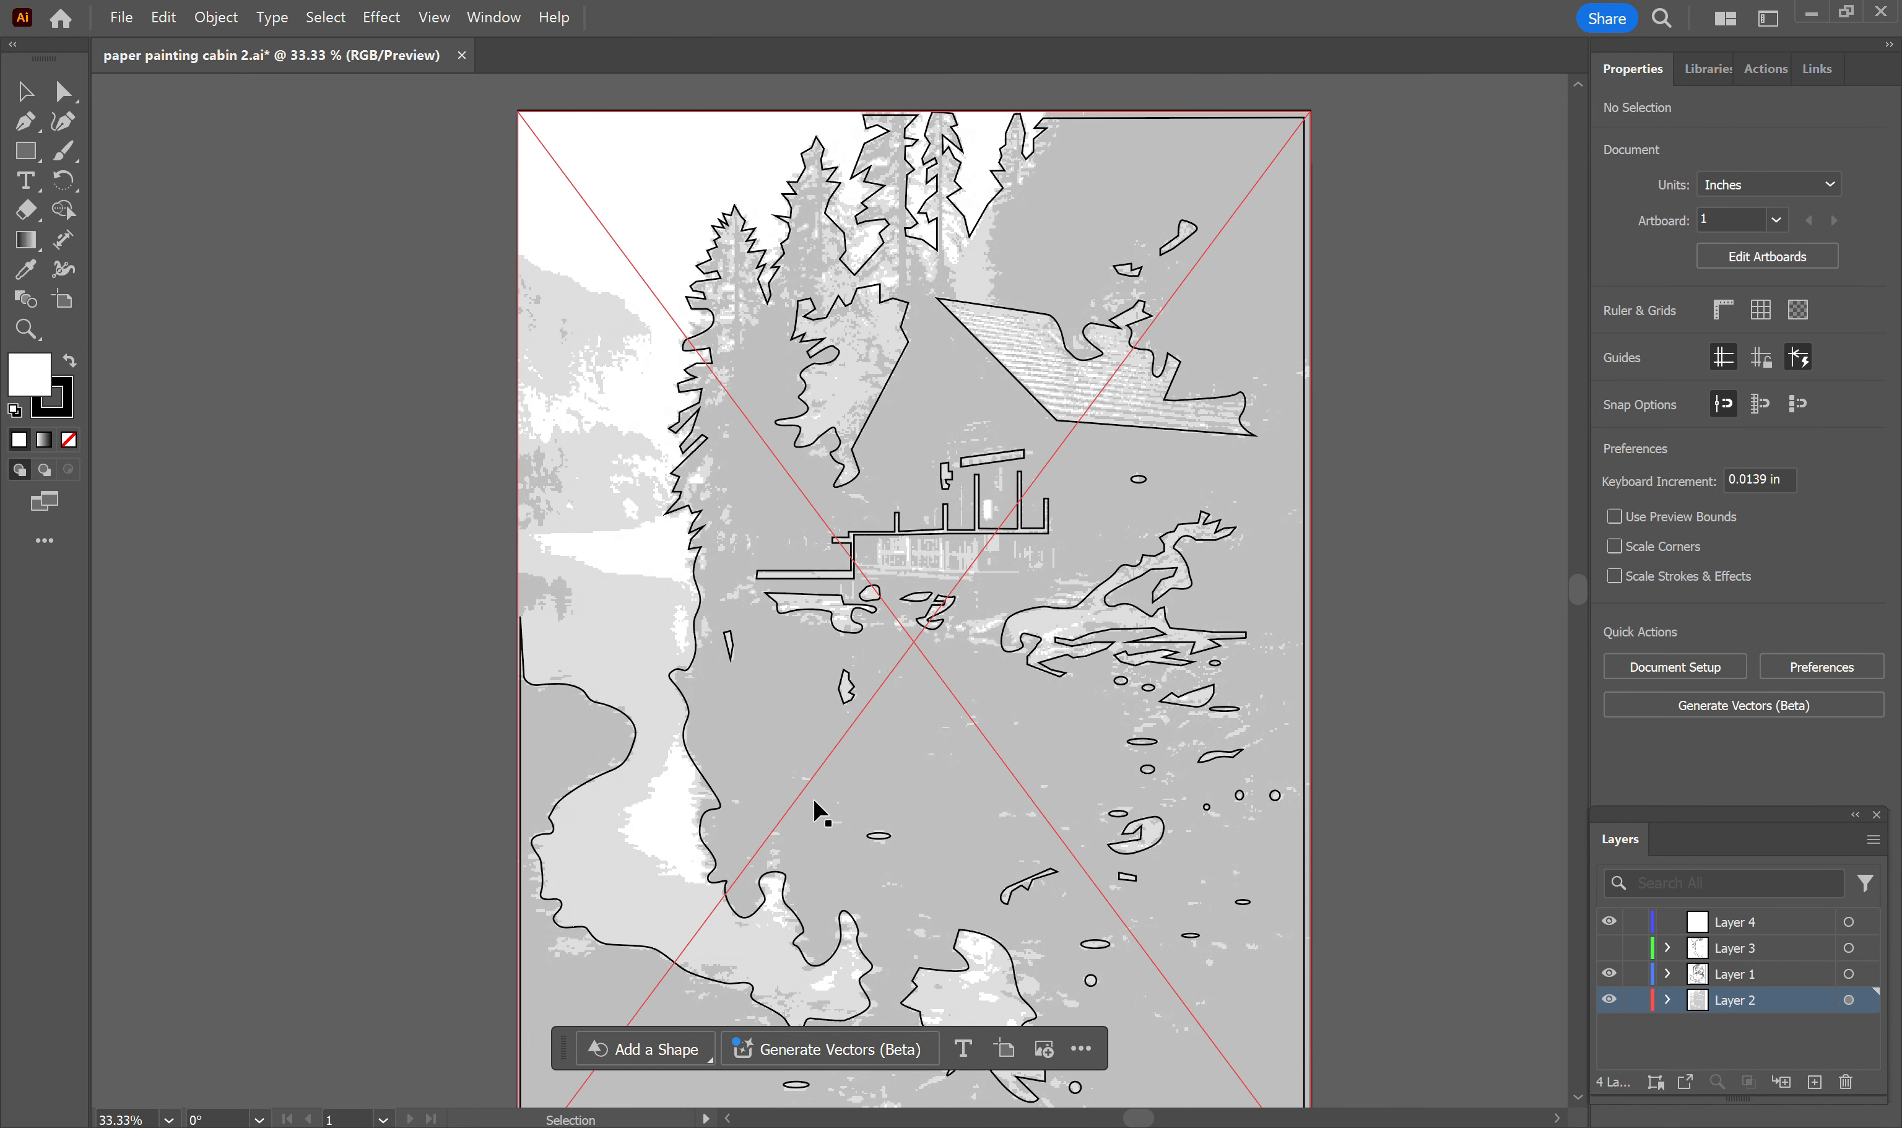
scroll(487, 521, up, 8)
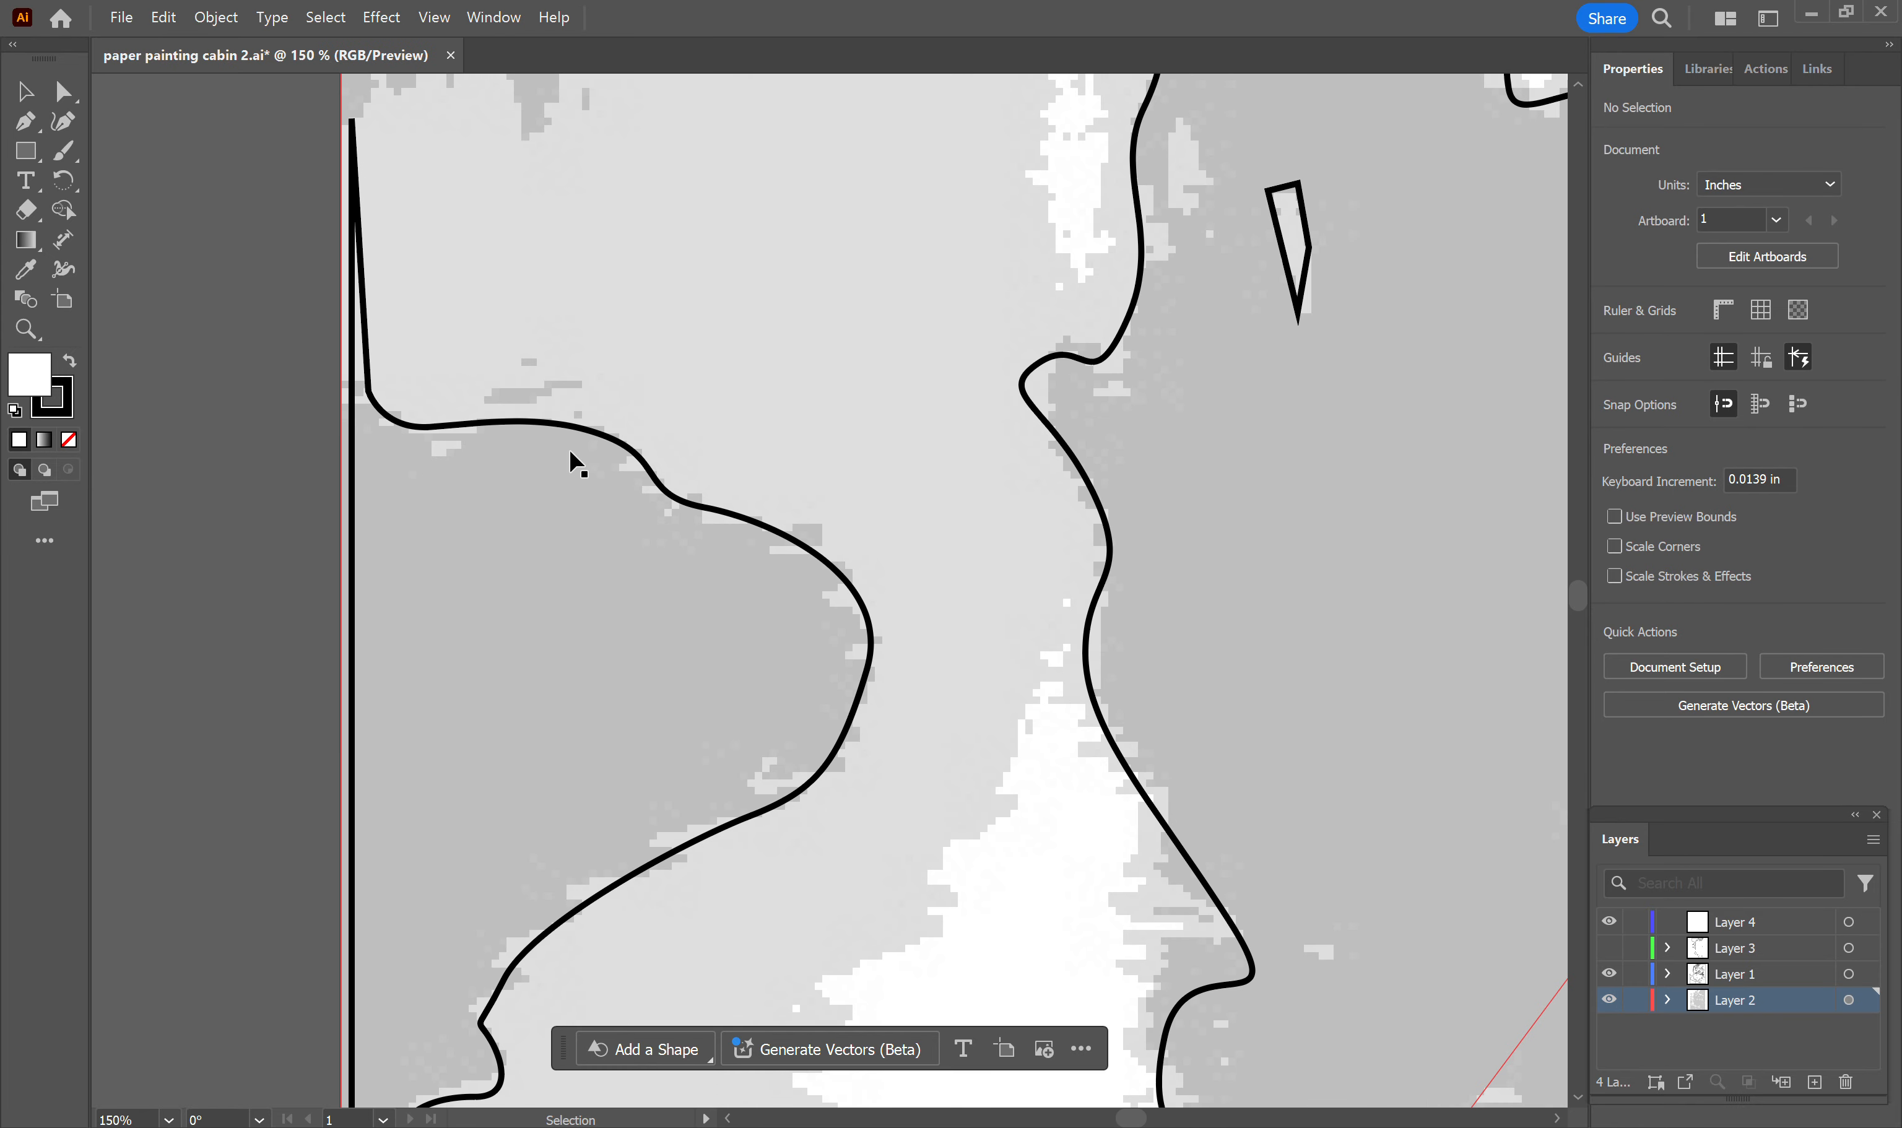
scroll(854, 670, down, 3)
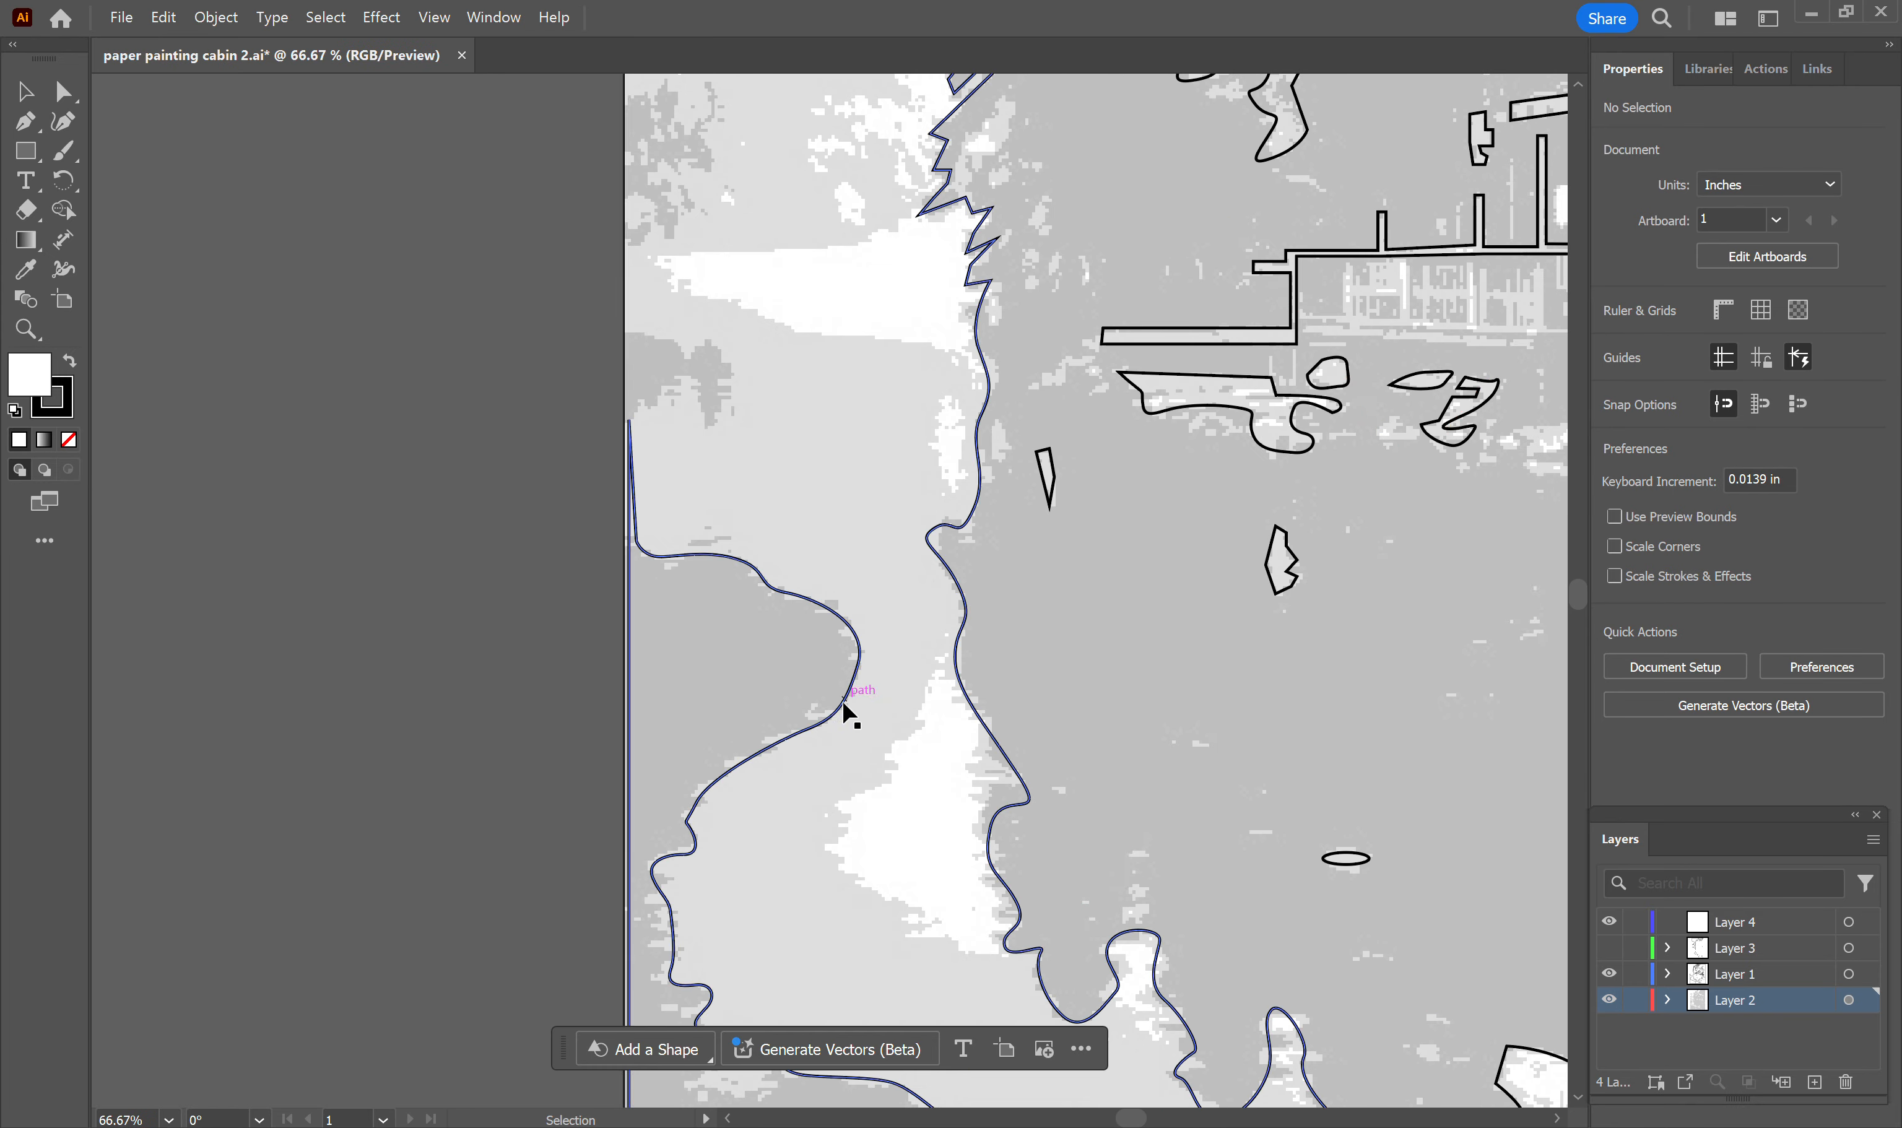
Step: Examine the Layer 1 outlines around the lower shoreline and water reflections against the faded image
scroll(769, 874, down, 3)
scroll(1192, 766, up, 1)
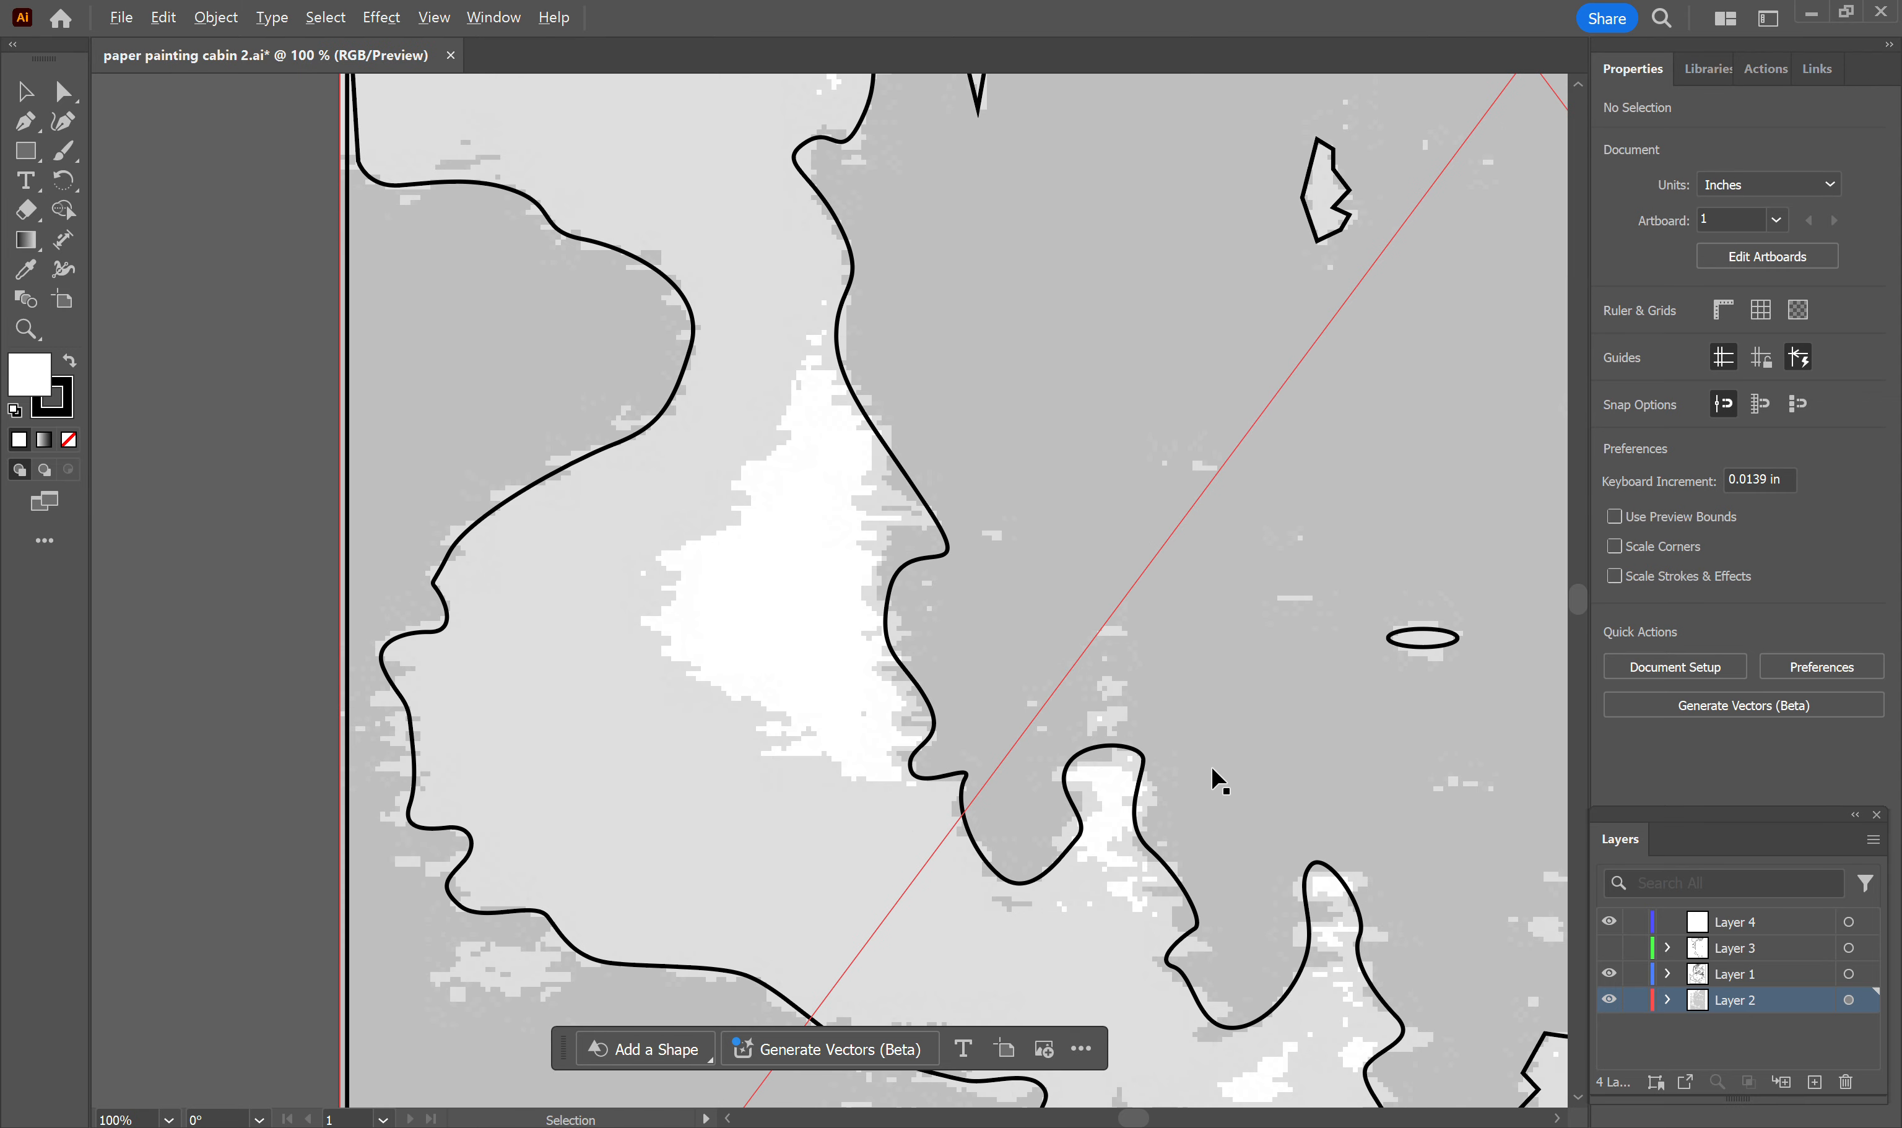
drag(1236, 725, 638, 479)
scroll(758, 461, down, 2)
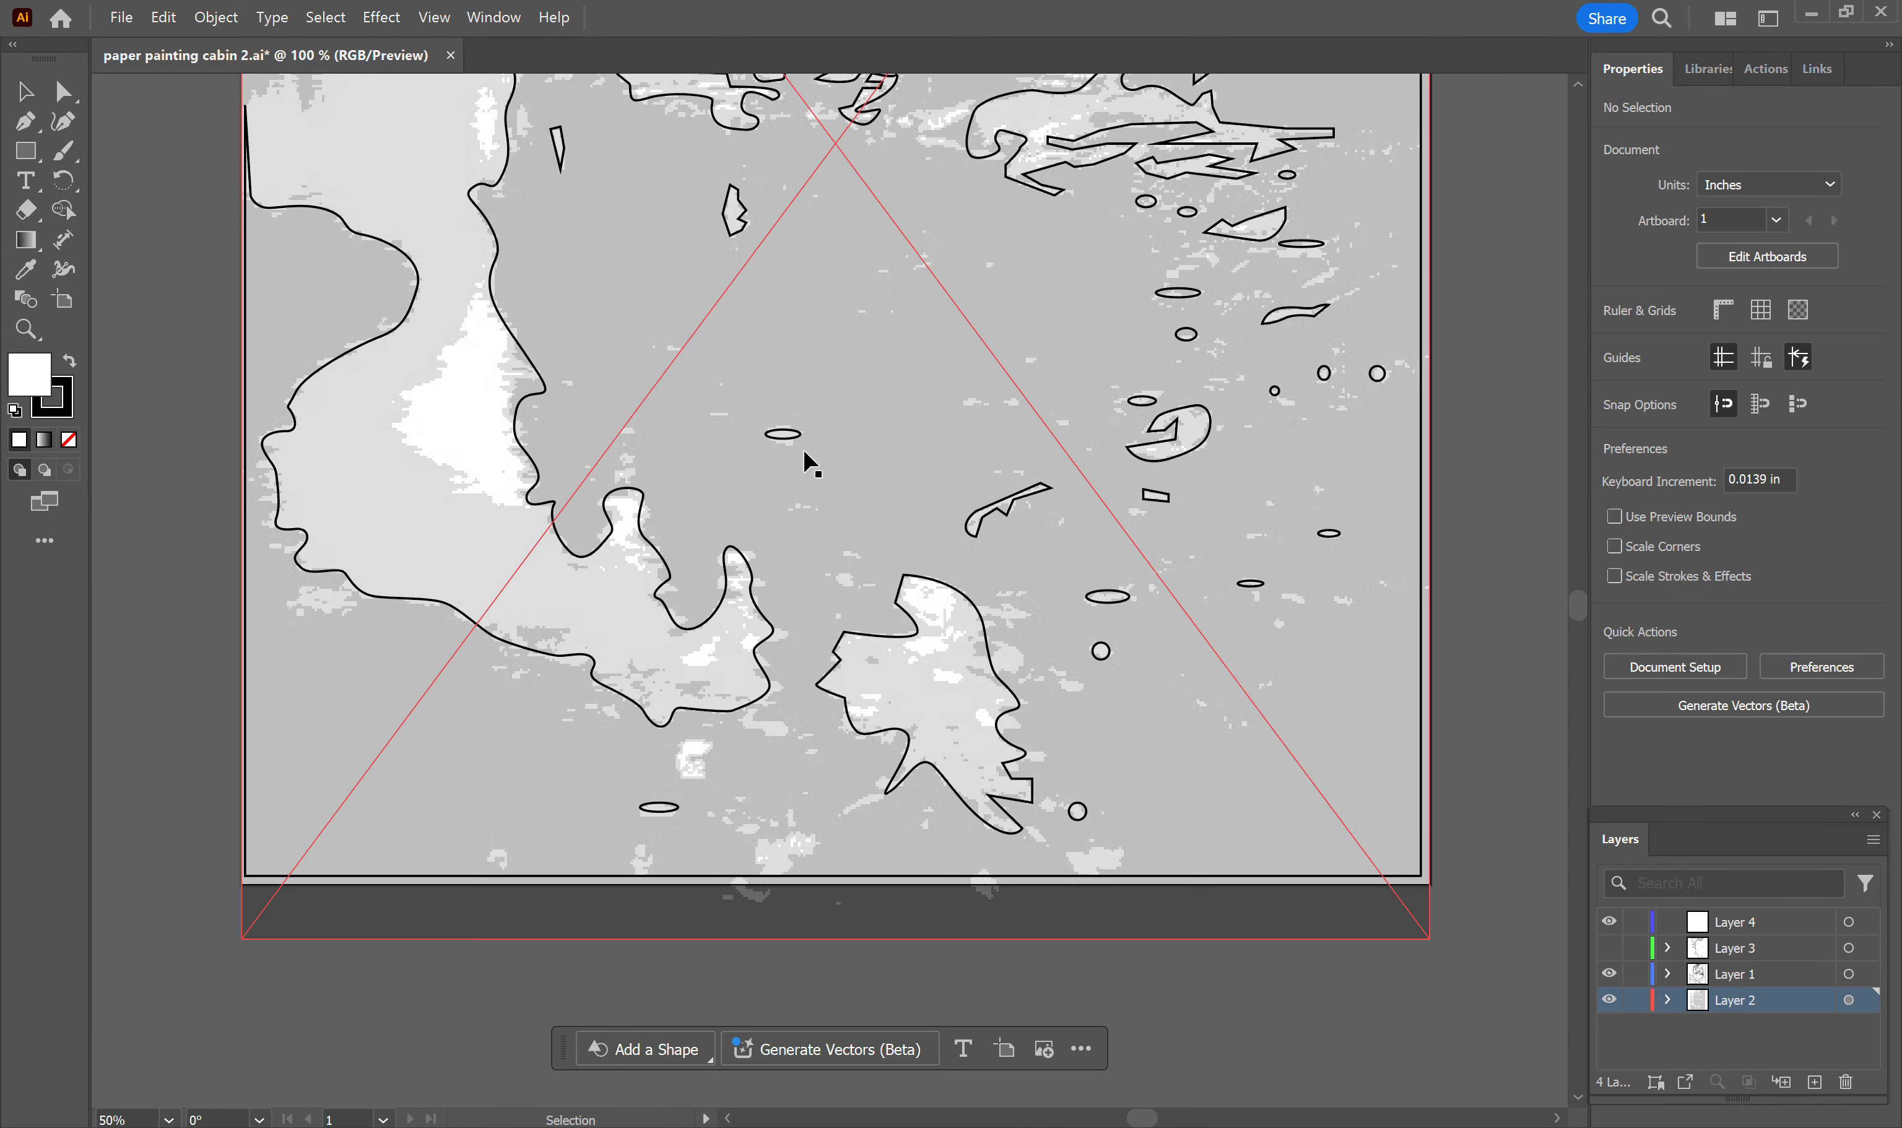
drag(1094, 374, 1129, 559)
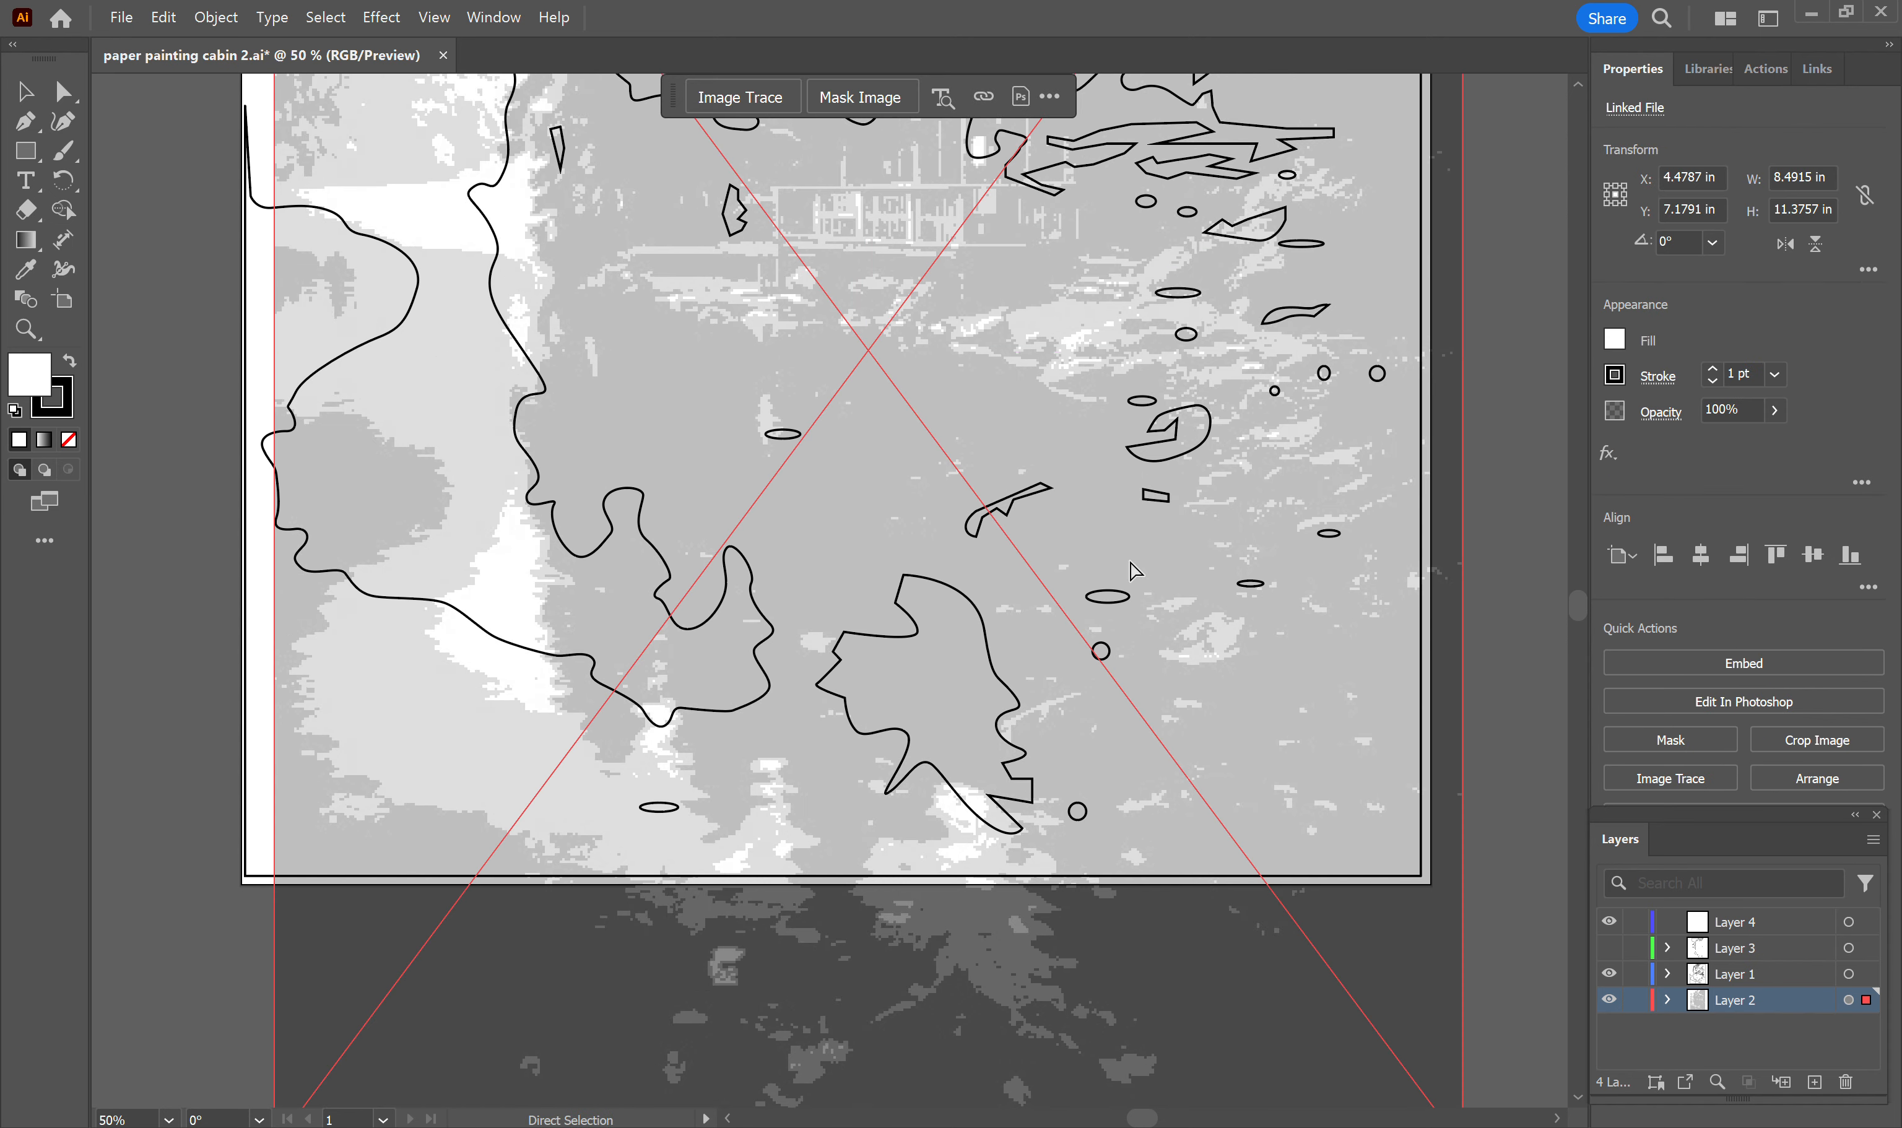
scroll(1371, 491, up, 1)
drag(1149, 447, 1129, 689)
drag(963, 592, 979, 742)
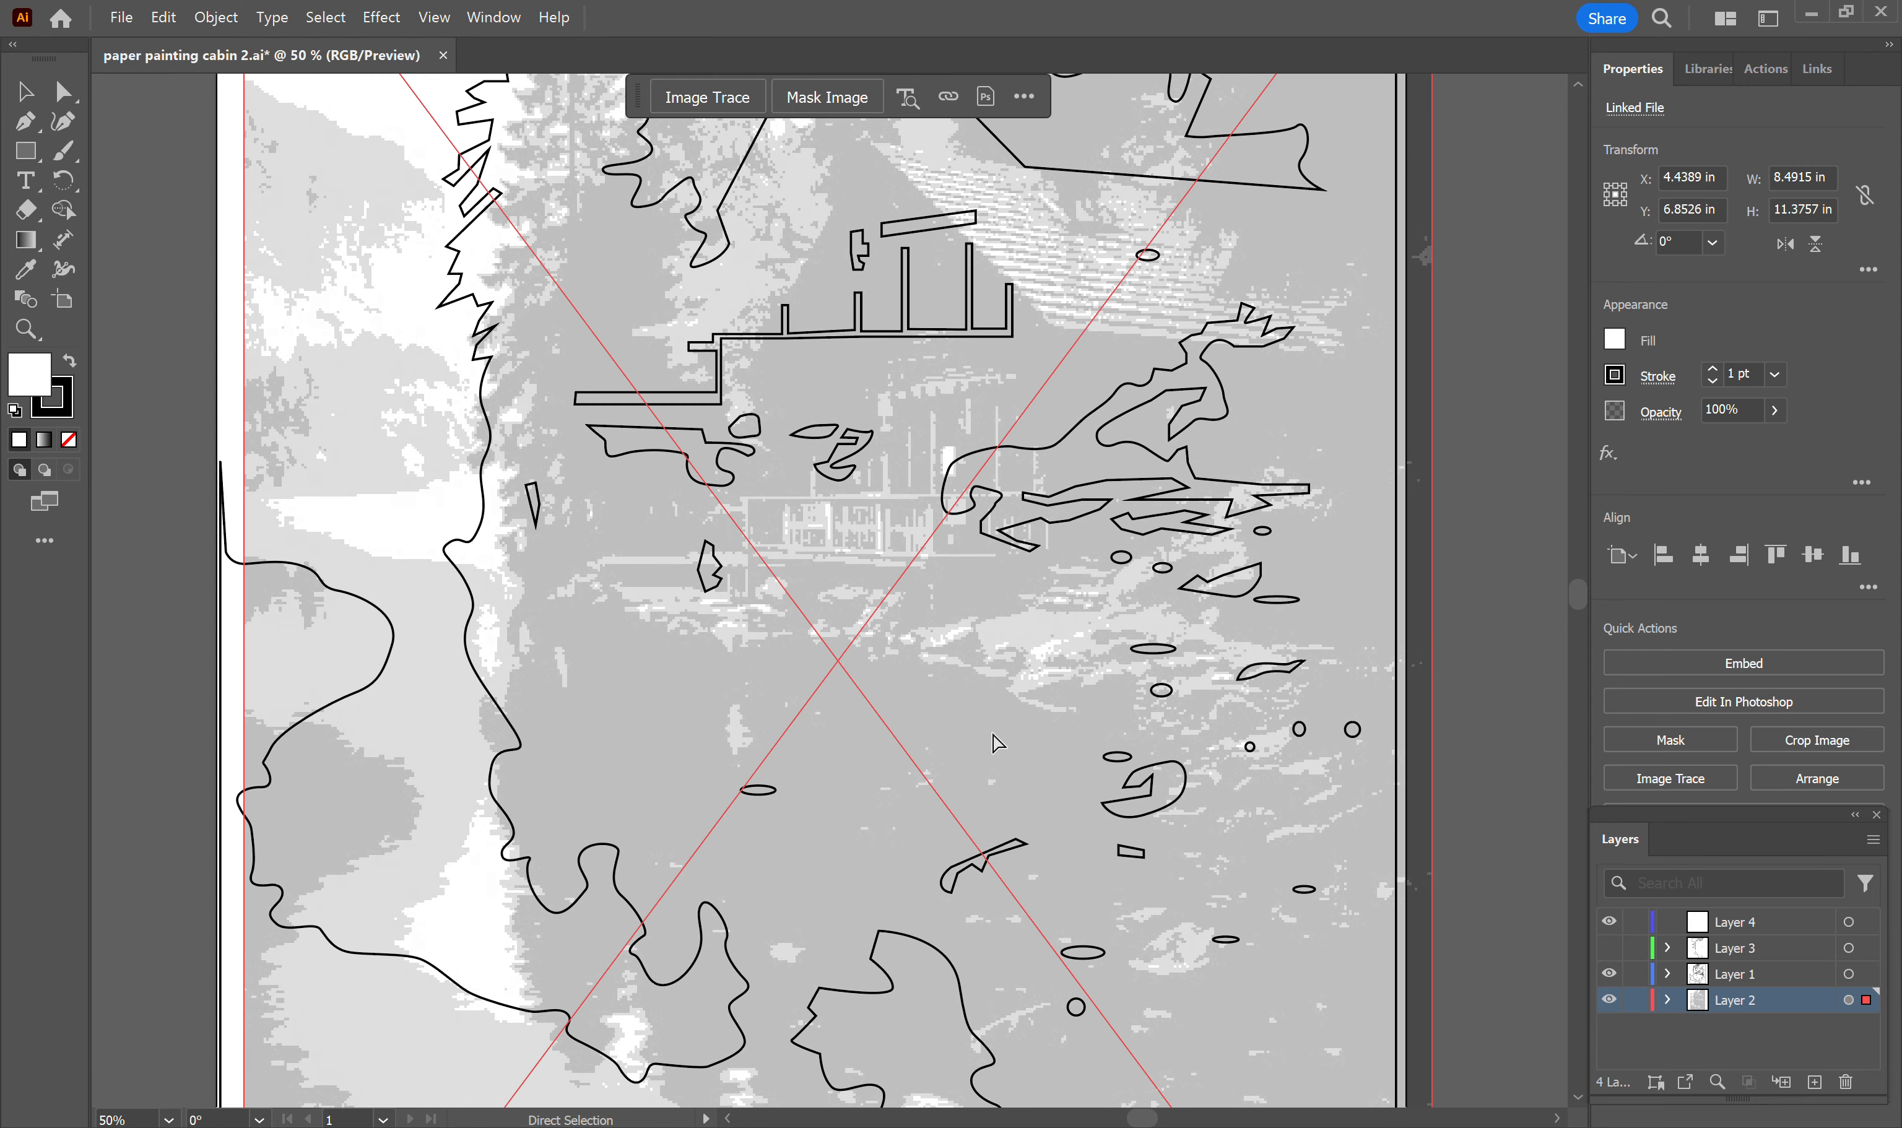
key(ctrl+z)
Step: Inspect the Layer 1 outlines of the trees, cabin, roof, rocks and small water reflections over the faded image
scroll(1232, 539, up, 2)
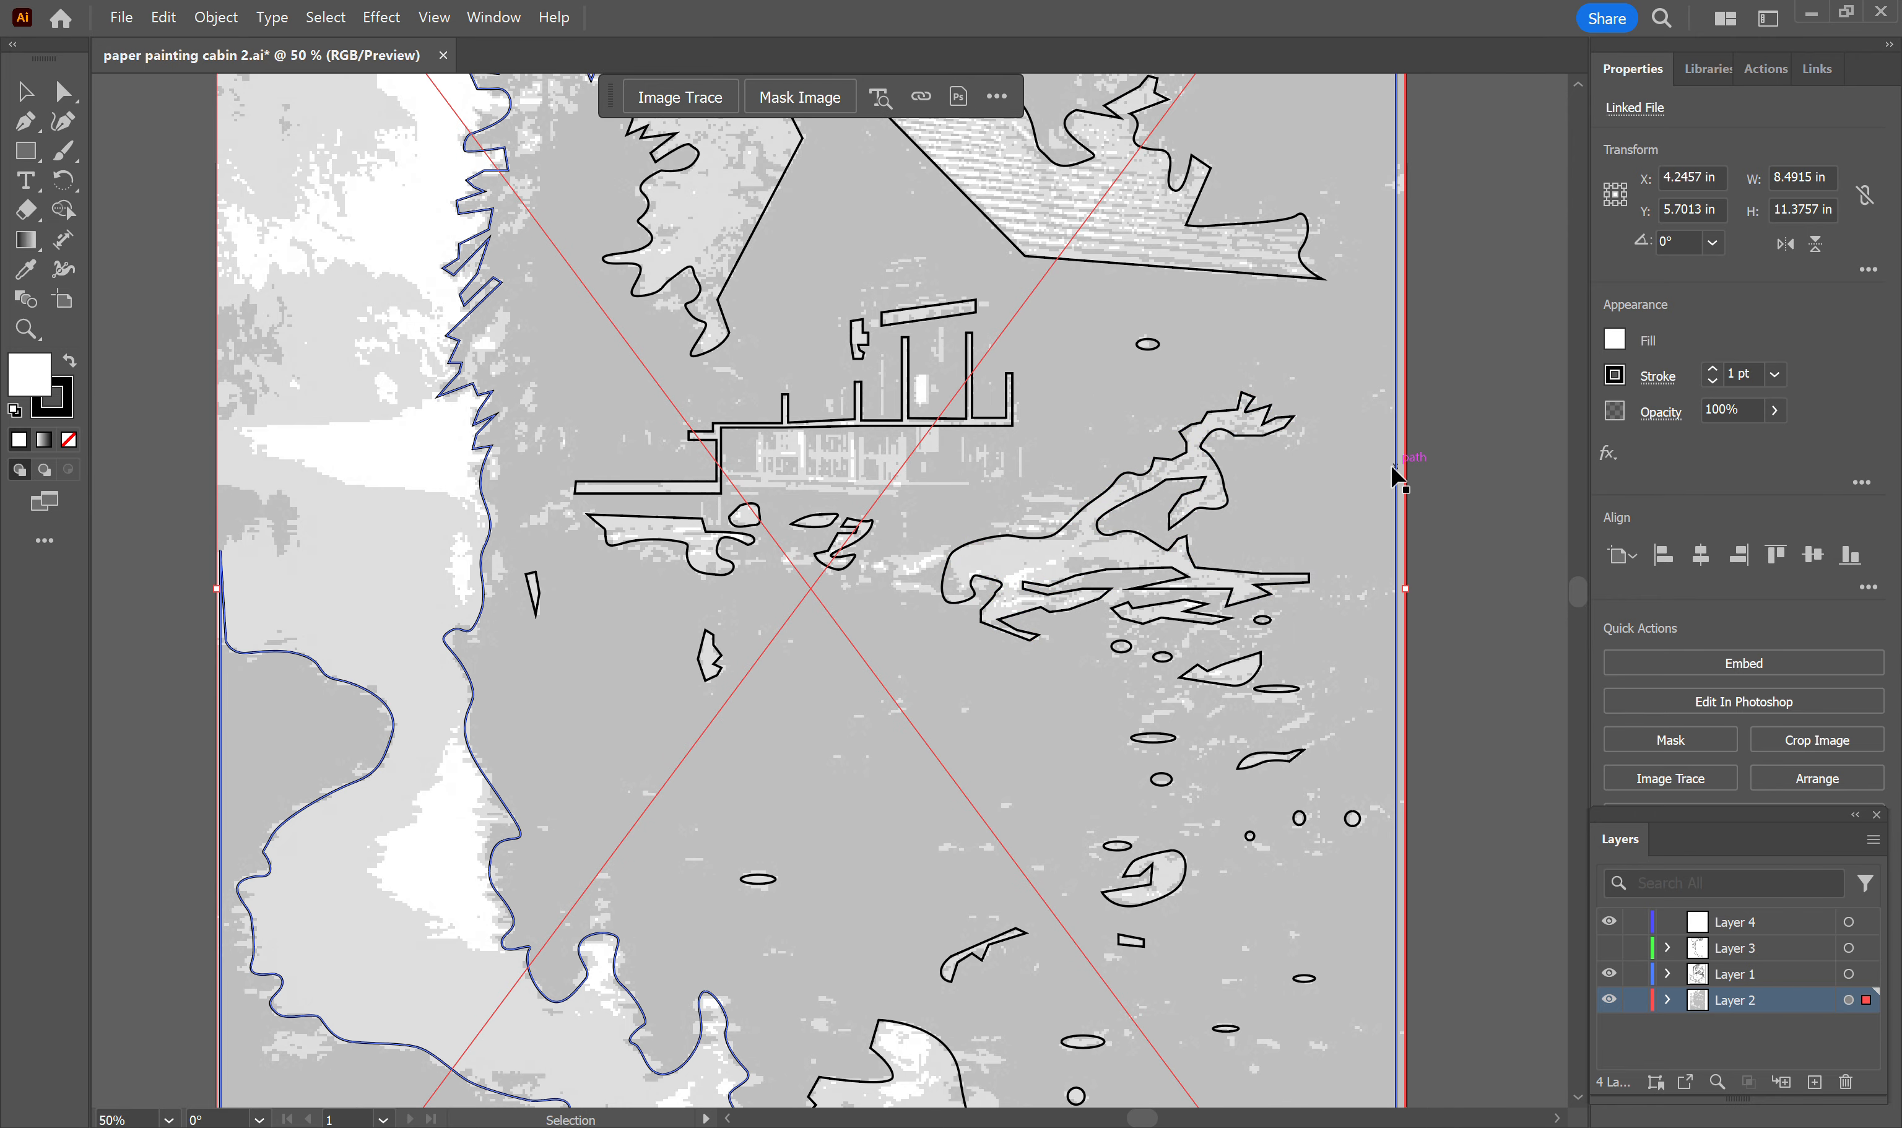
scroll(1408, 479, up, 2)
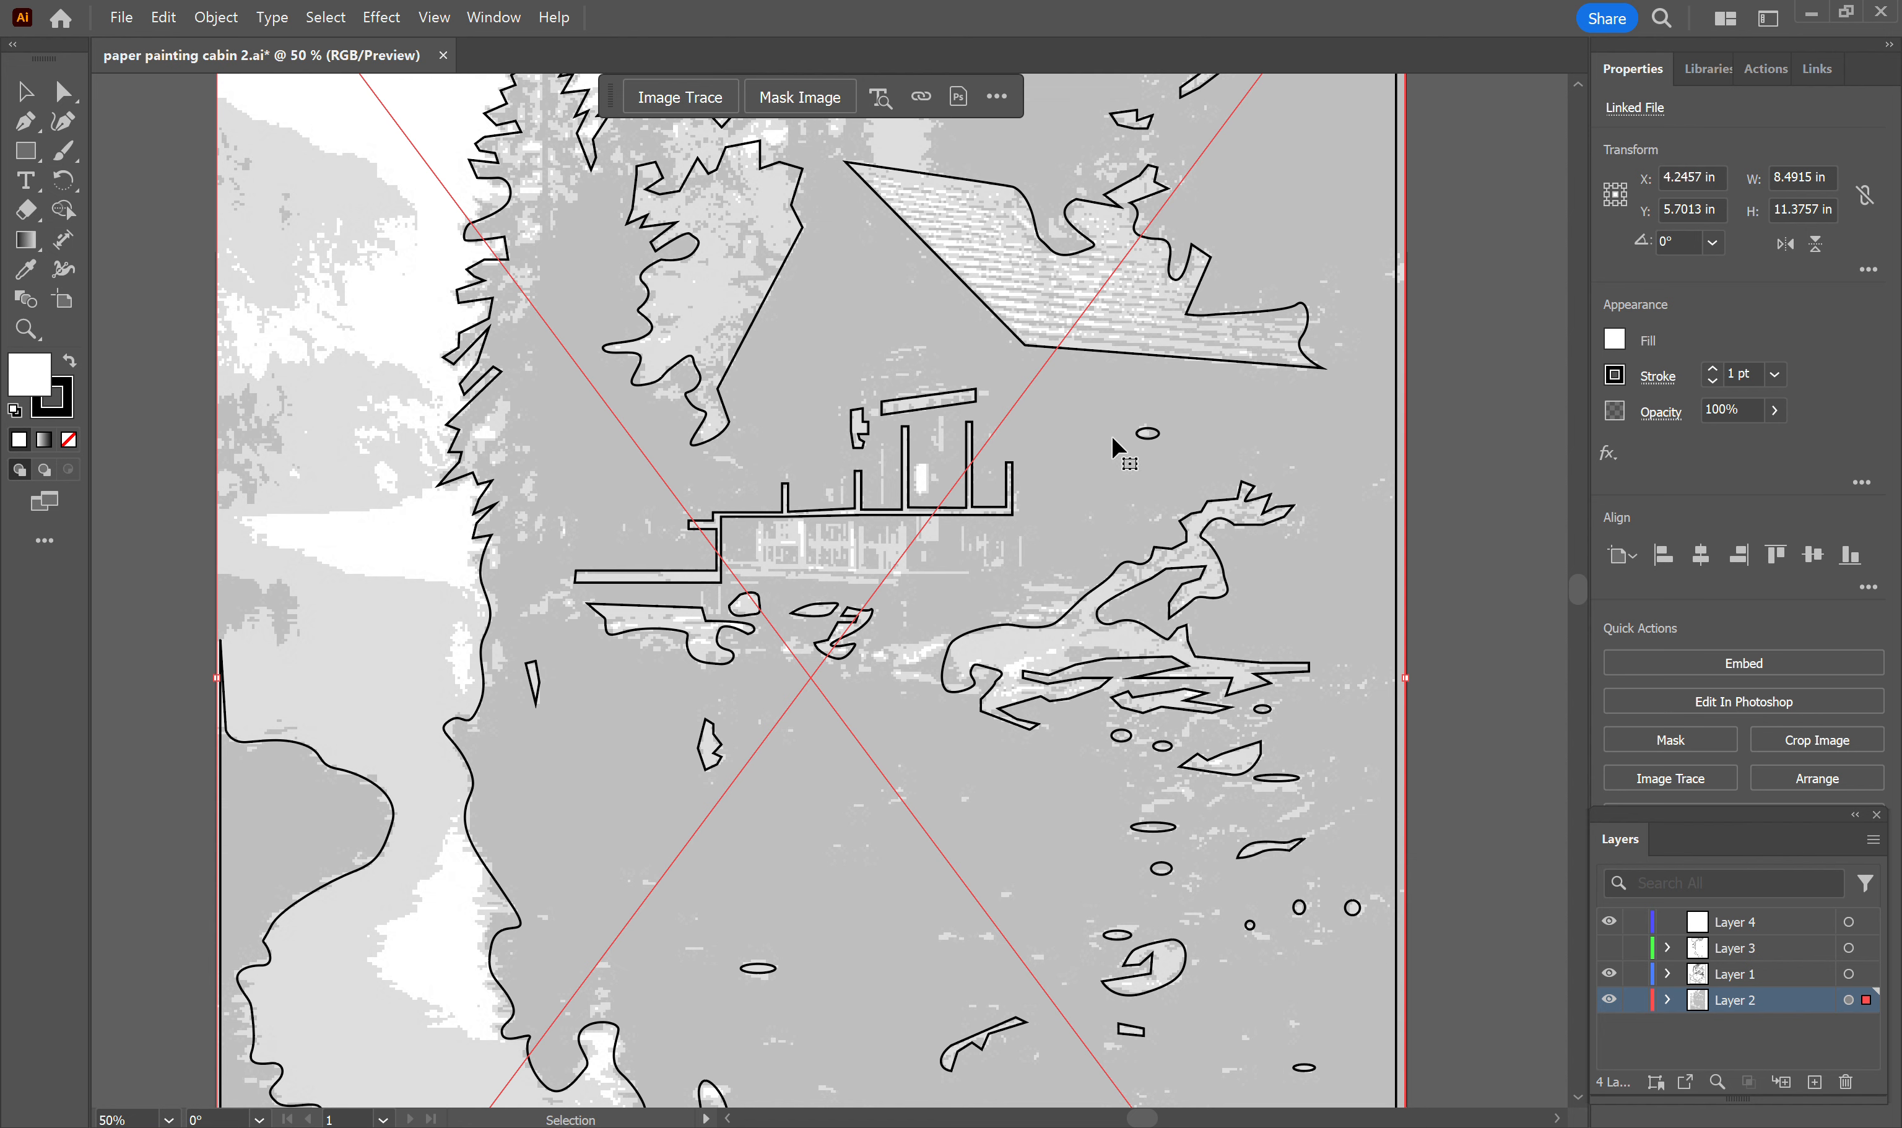
scroll(1161, 953, down, 3)
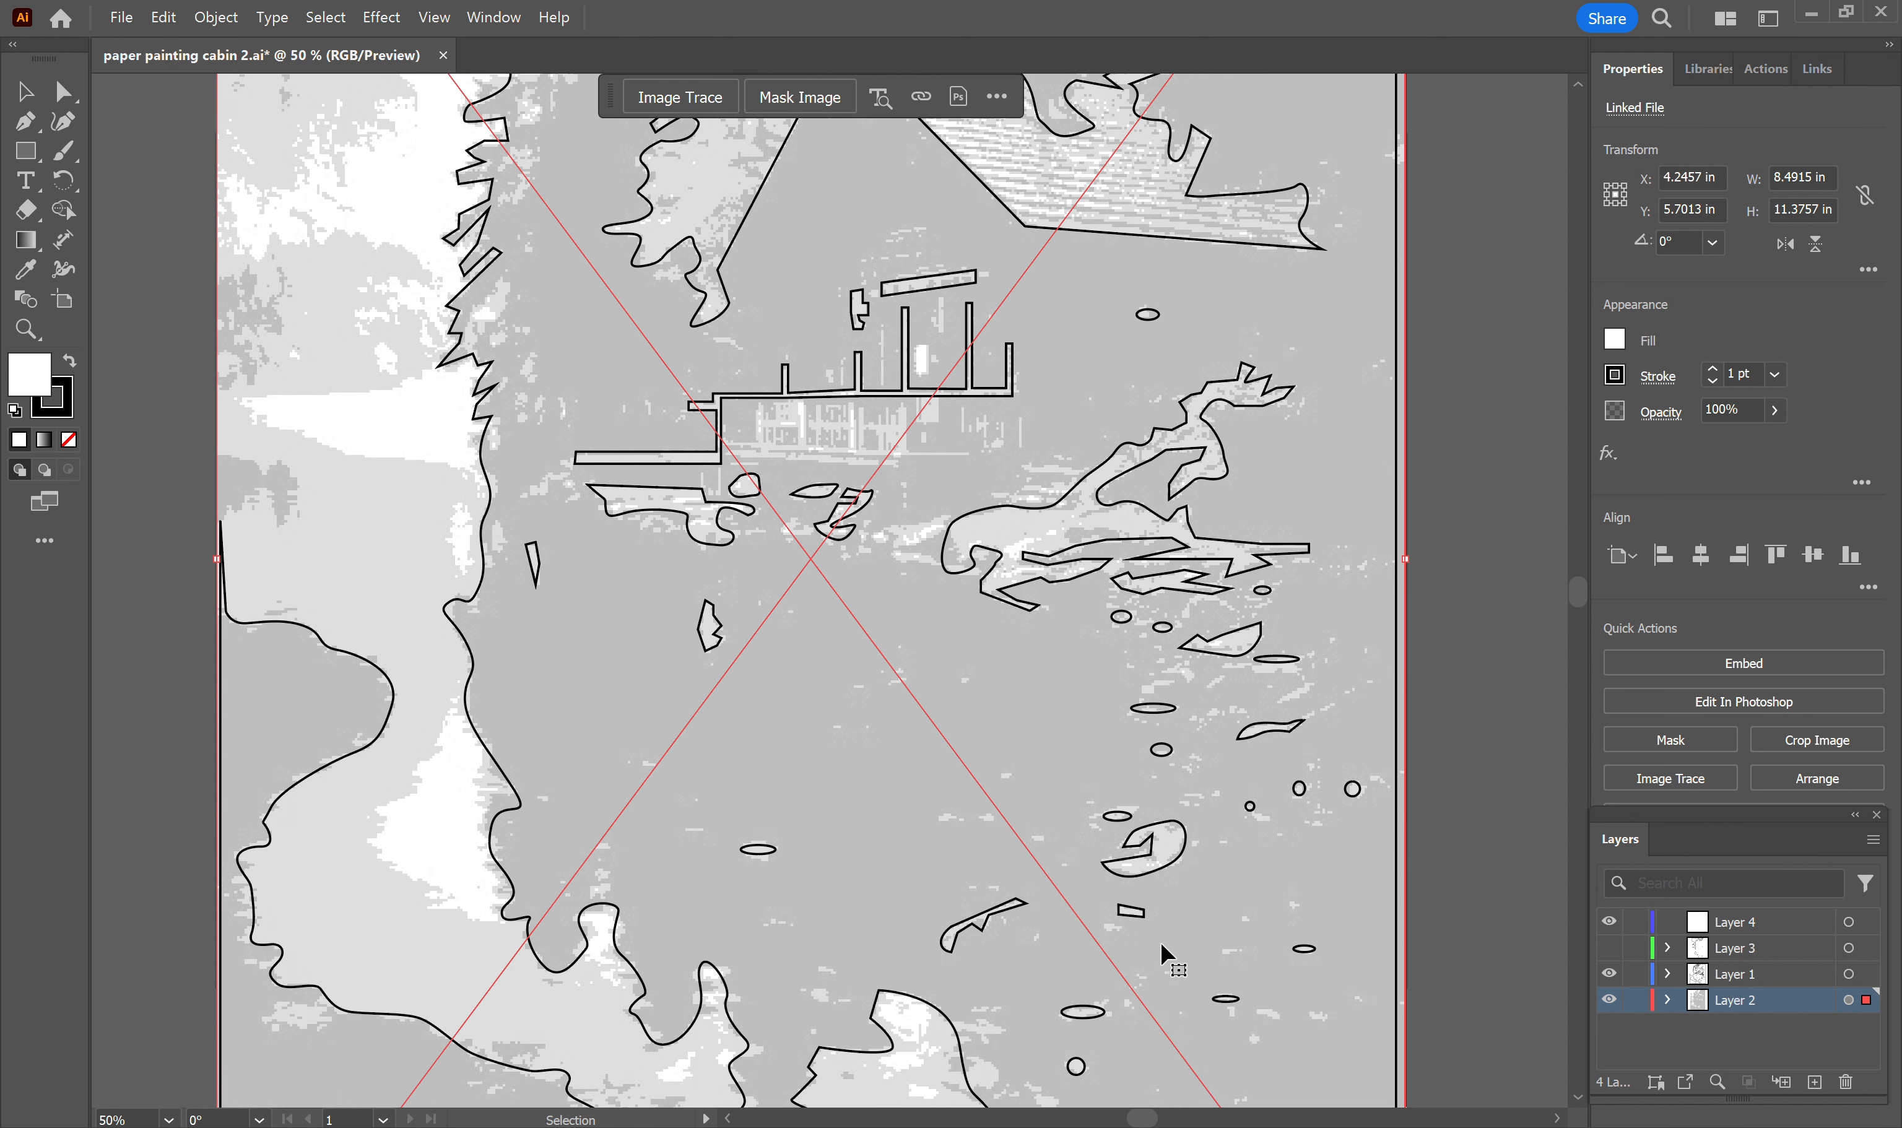
scroll(1164, 864, up, 3)
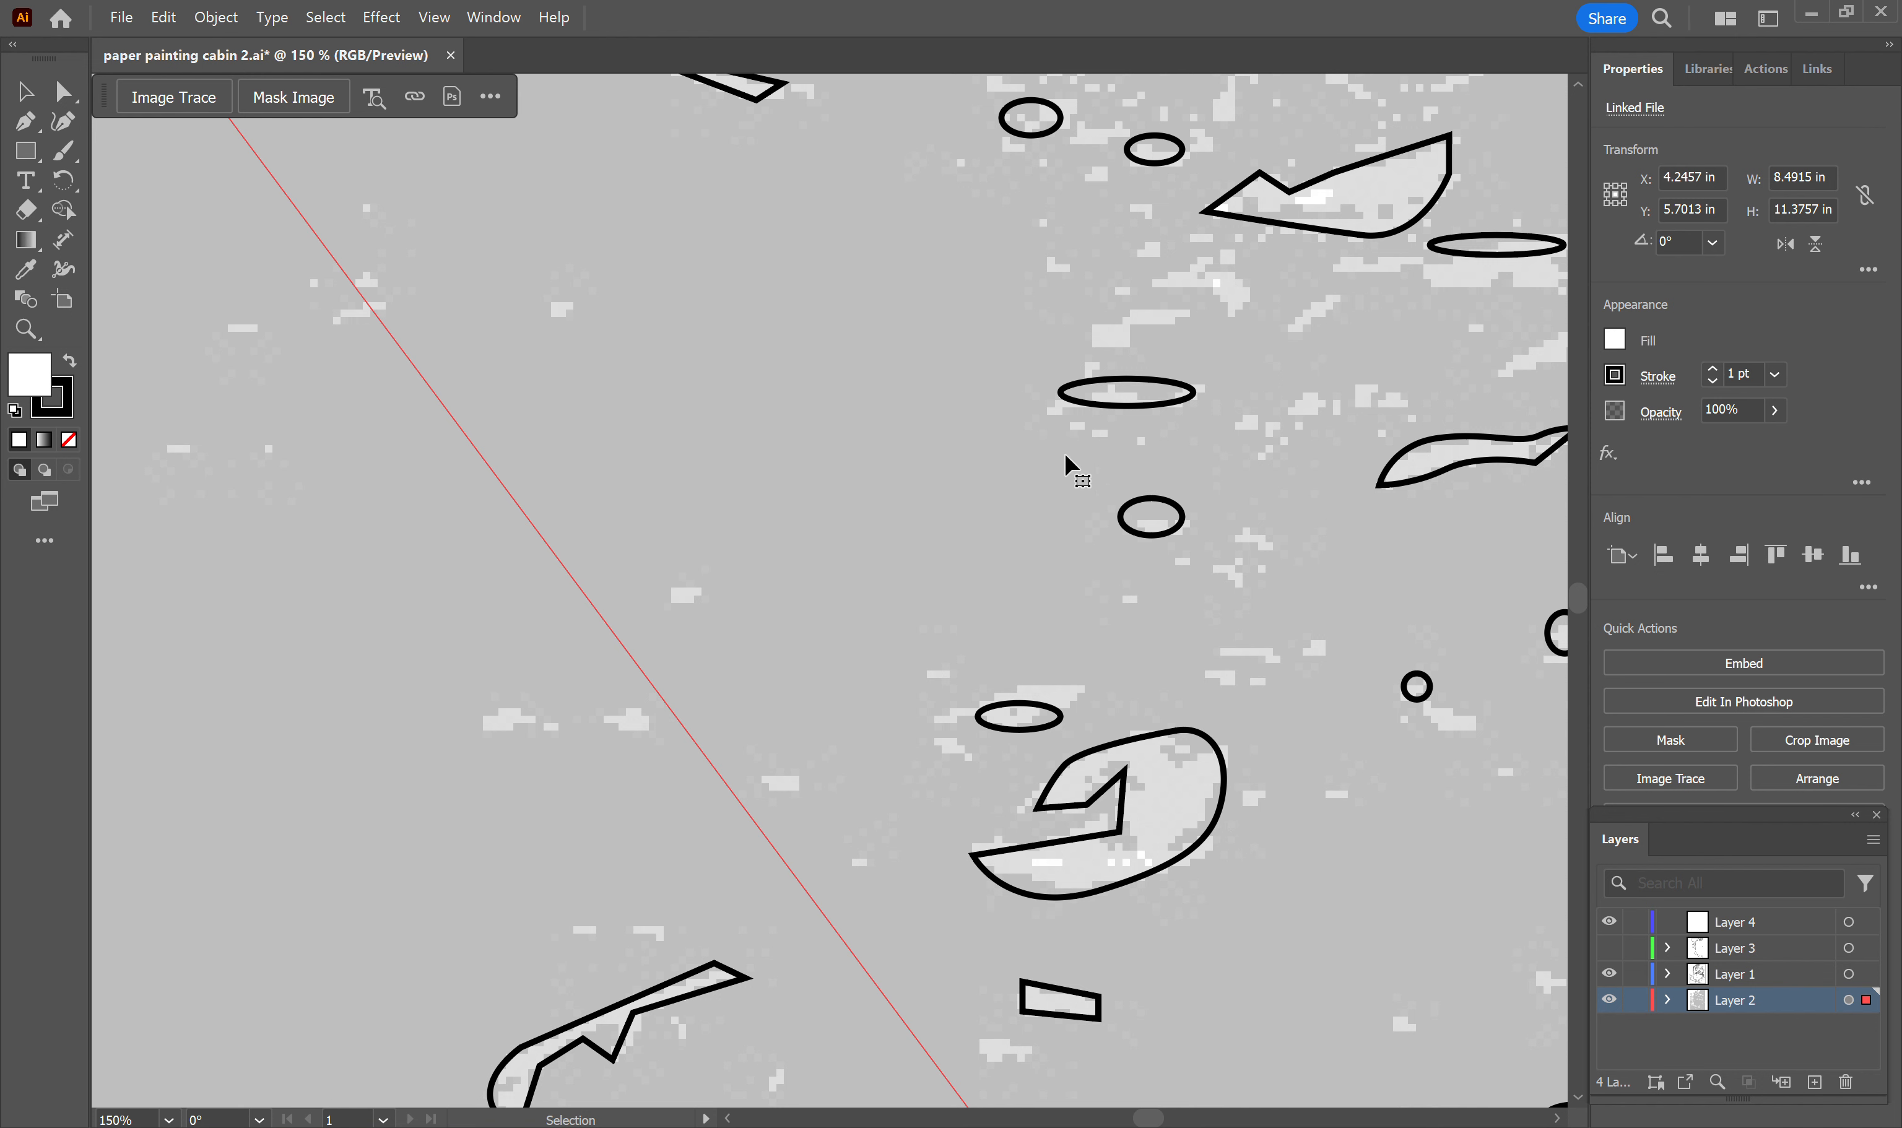
alt+scroll(966, 411, down, 4)
scroll(957, 408, up, 3)
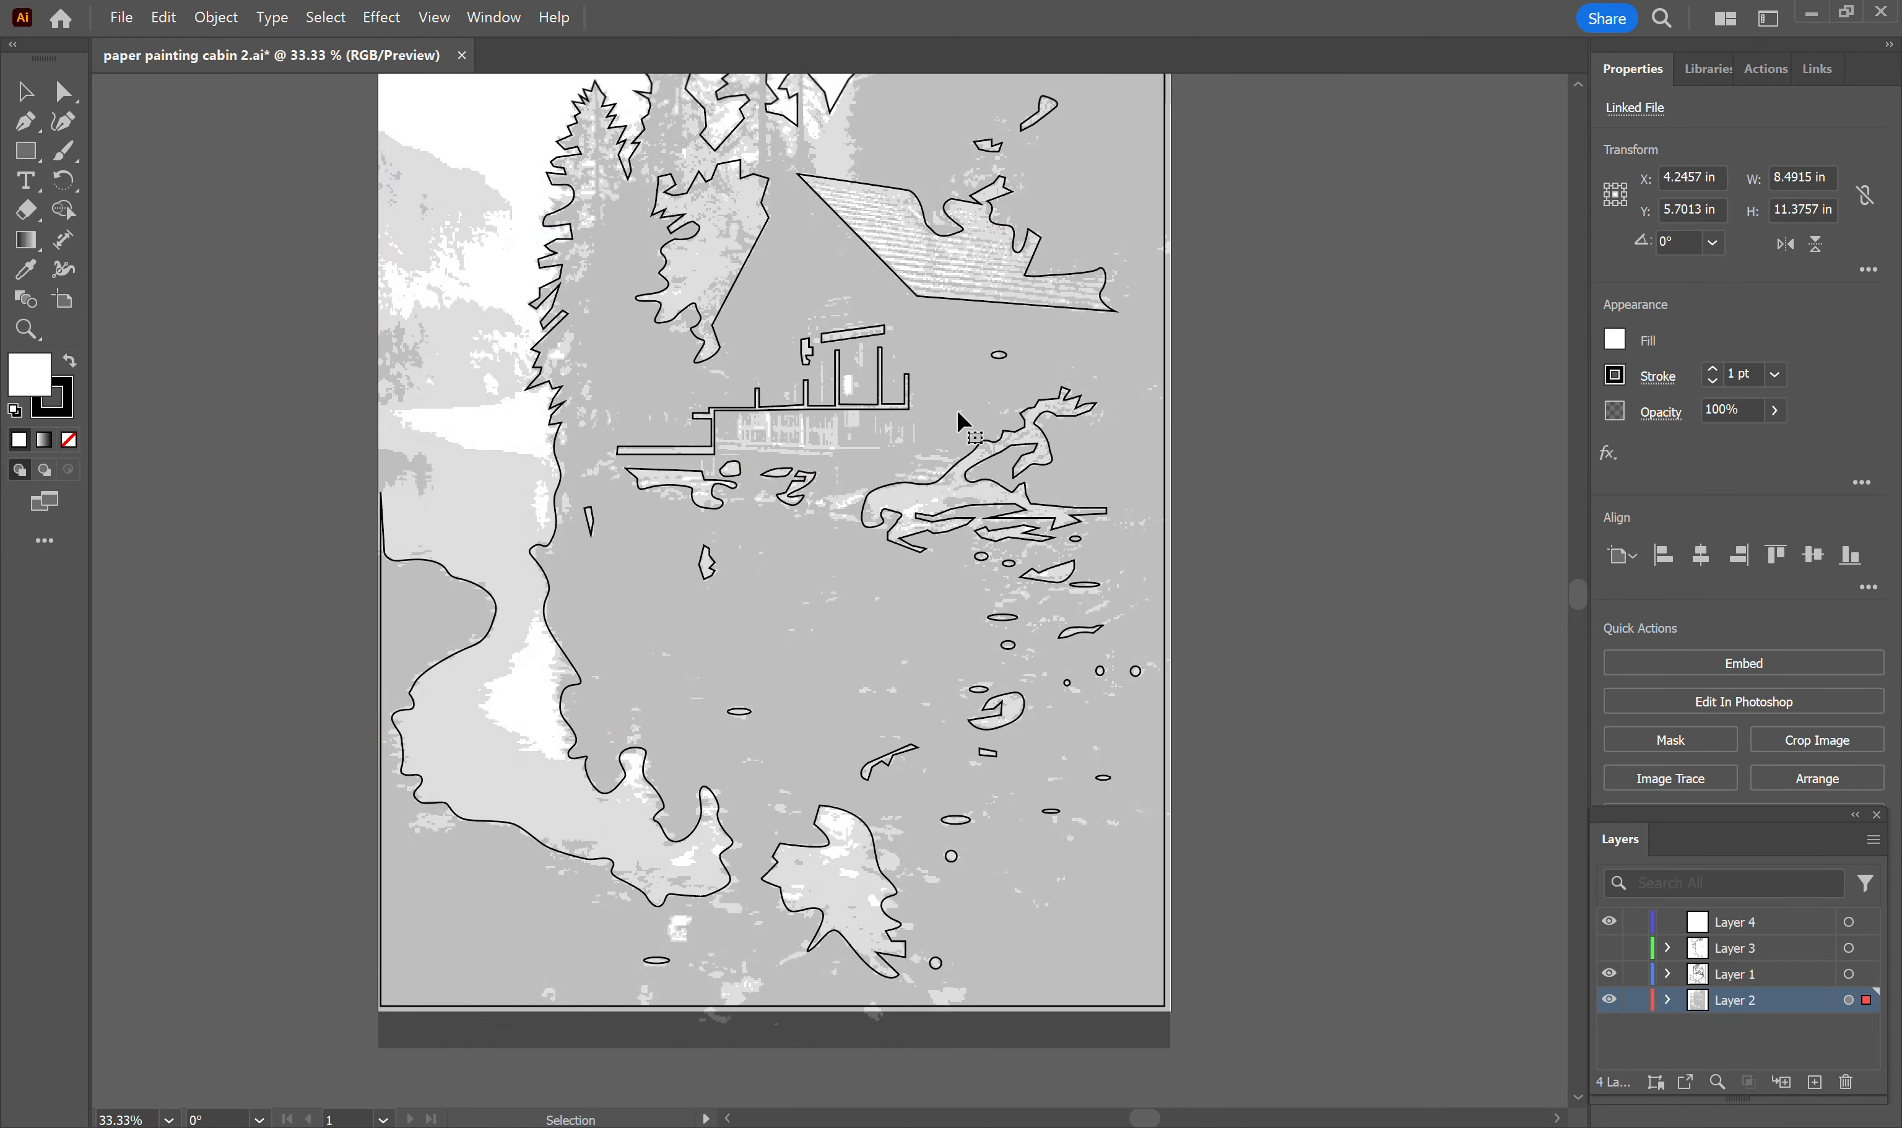
scroll(622, 285, up, 1)
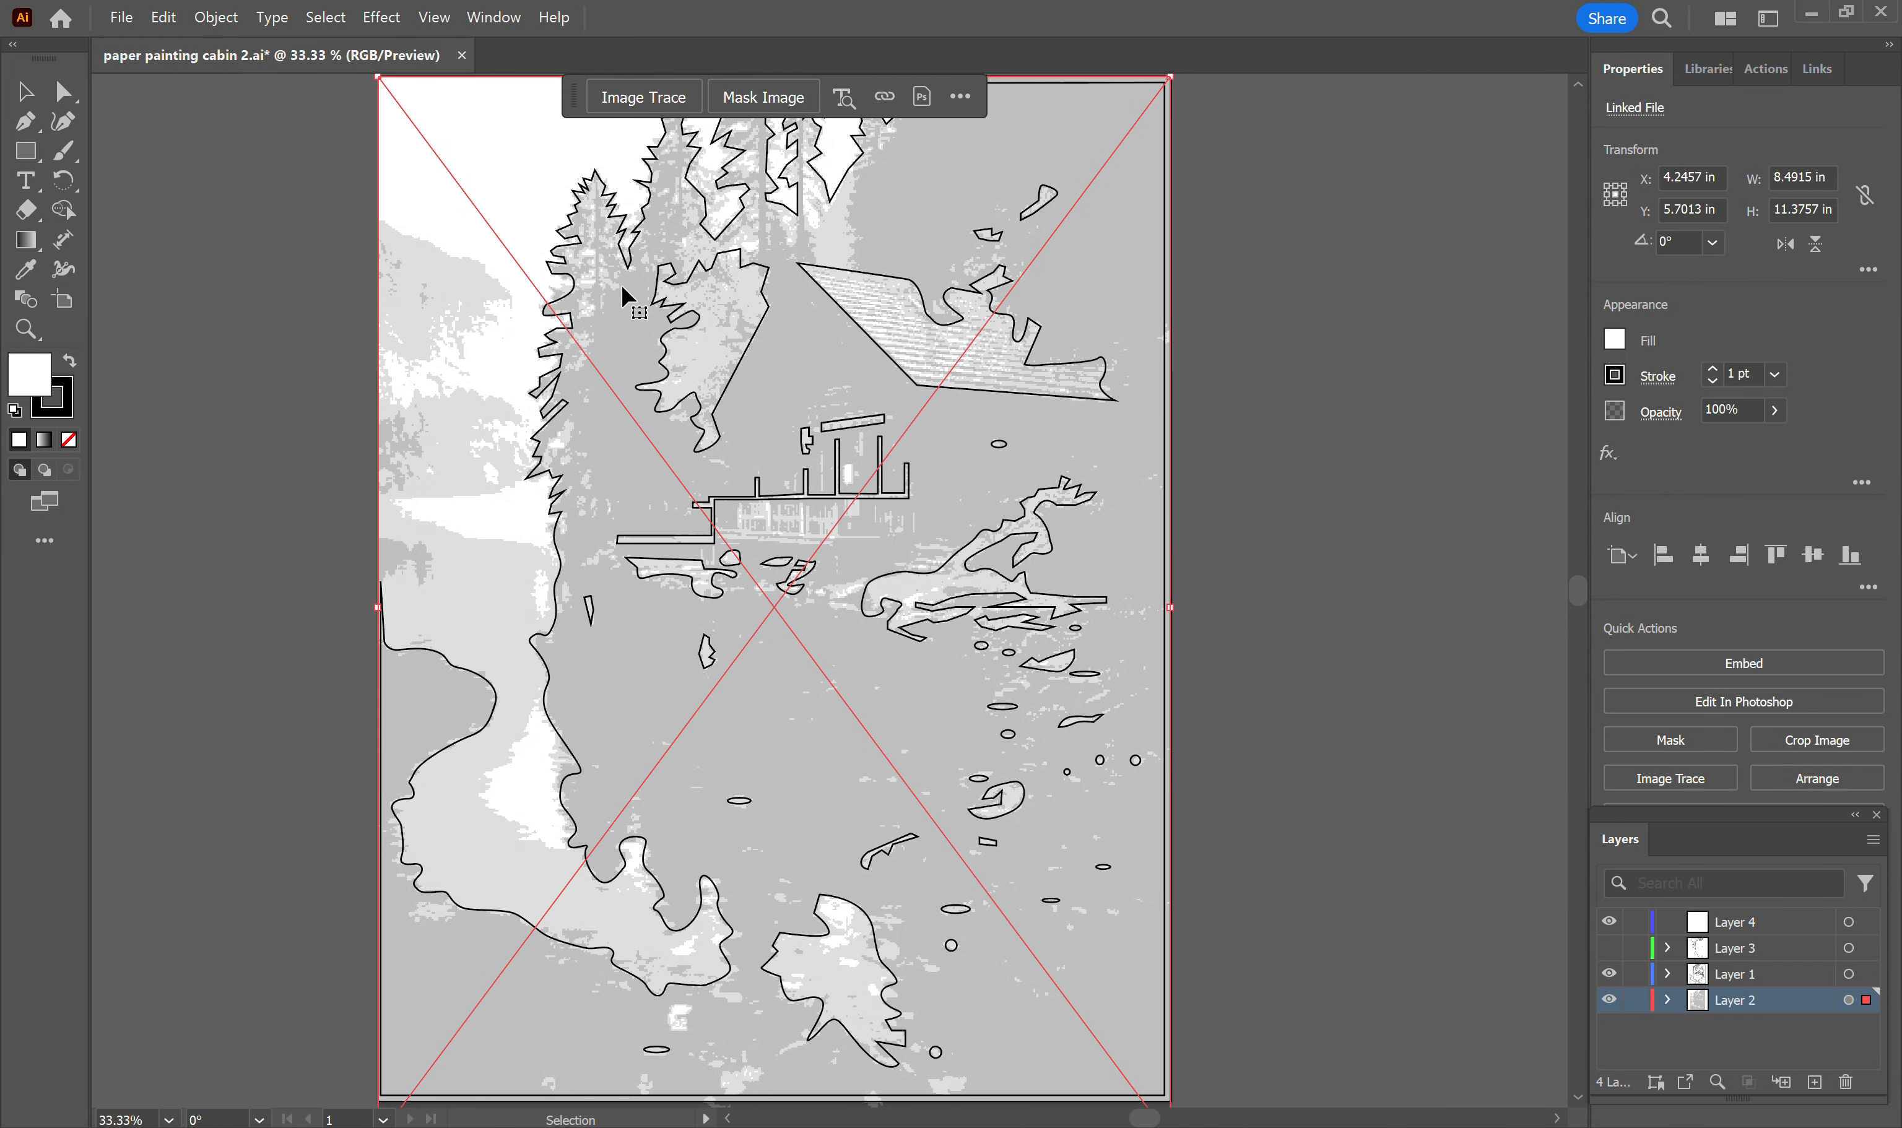
Step: Hide Layer 1, make Layer 4 the active layer and bring the white lake highlight into close view
click(1609, 974)
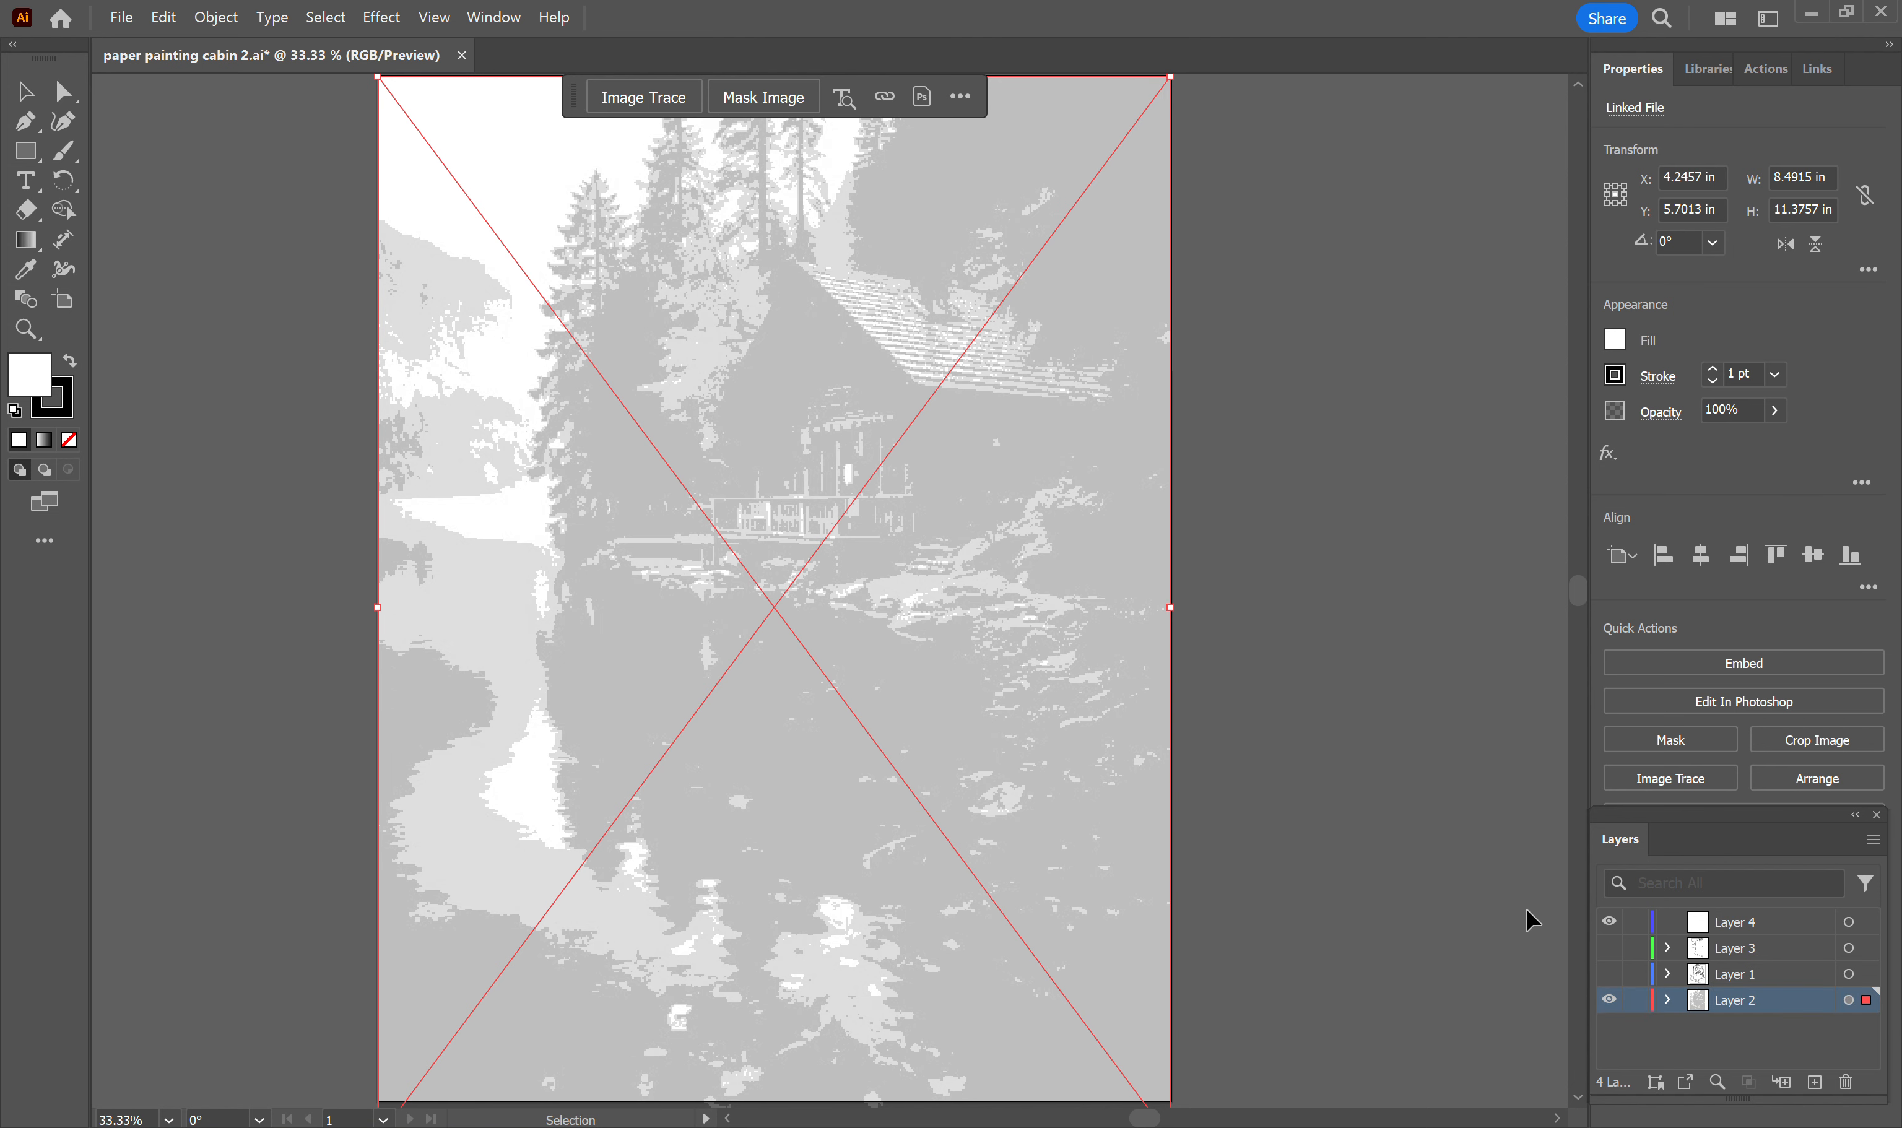
click(1737, 923)
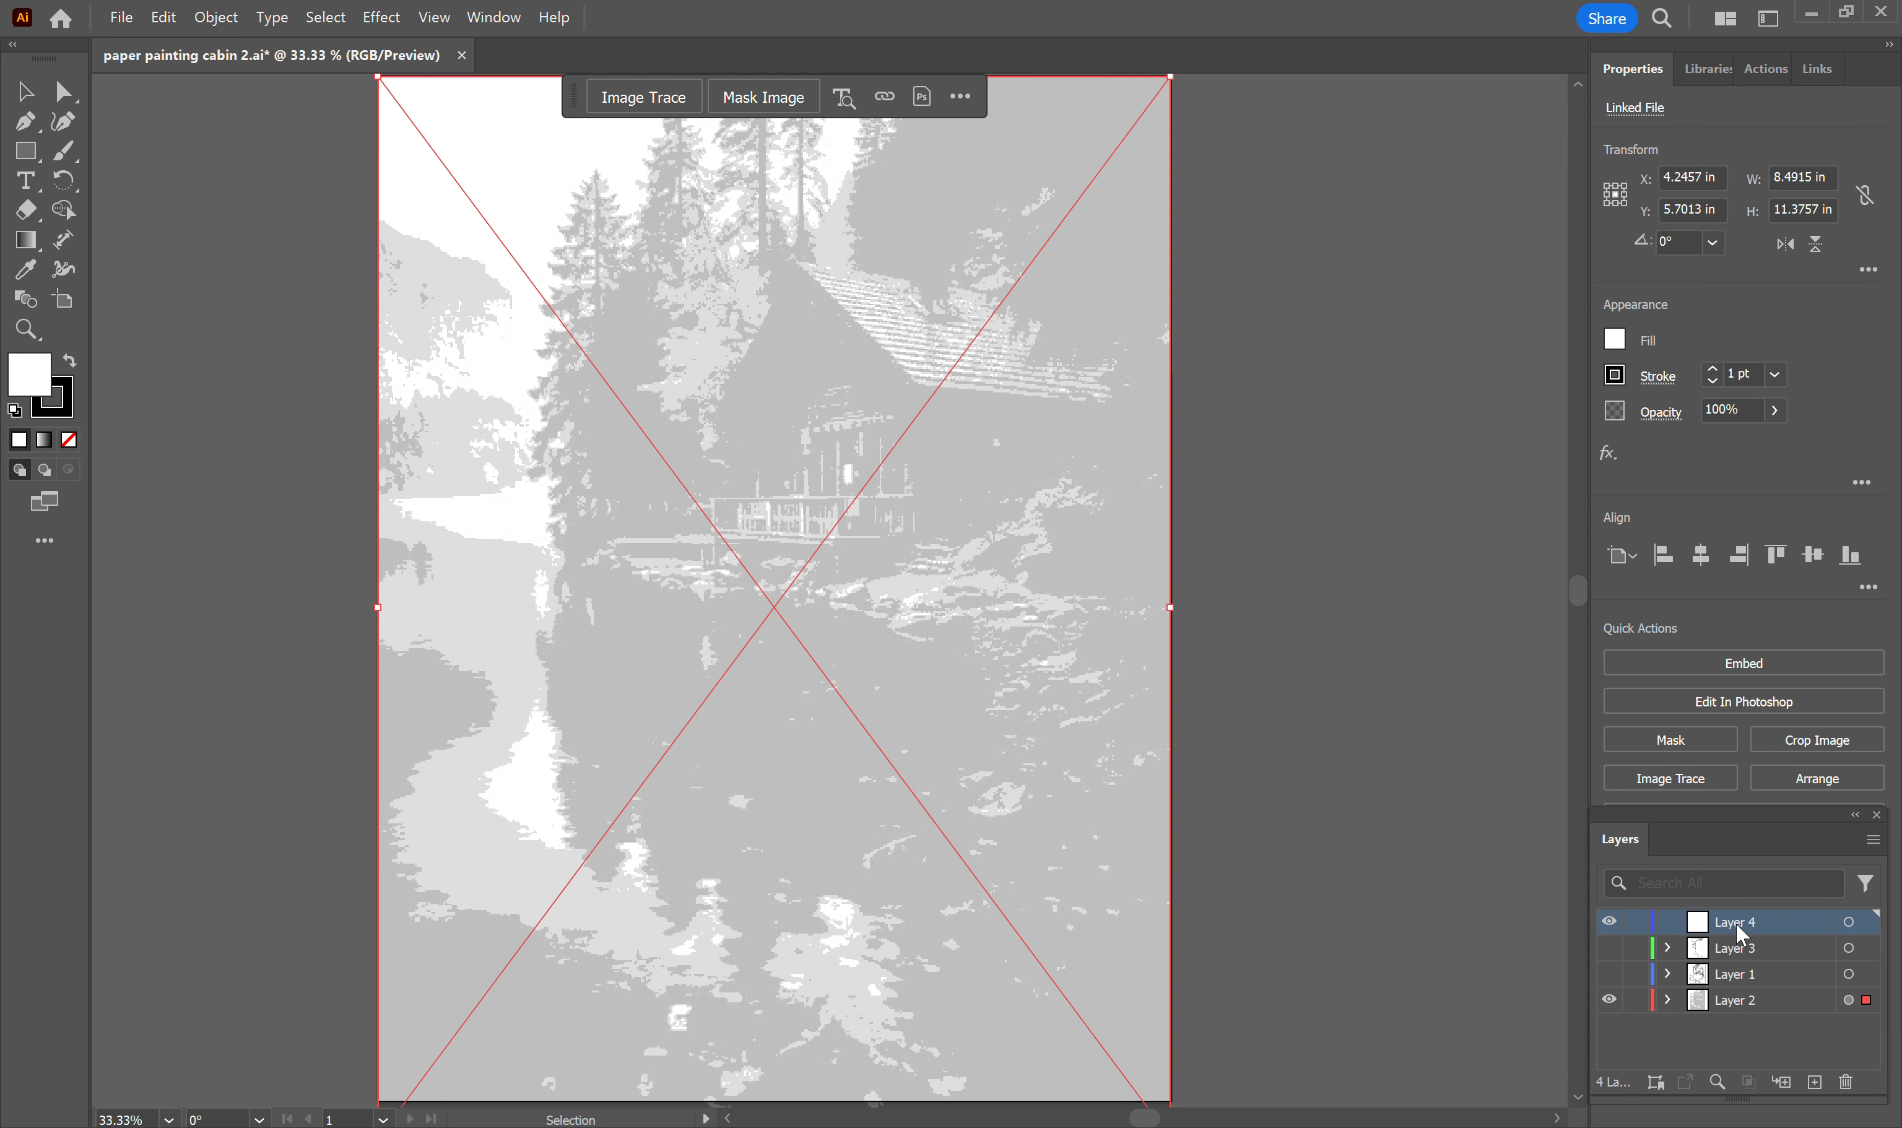
scroll(501, 806, up, 5)
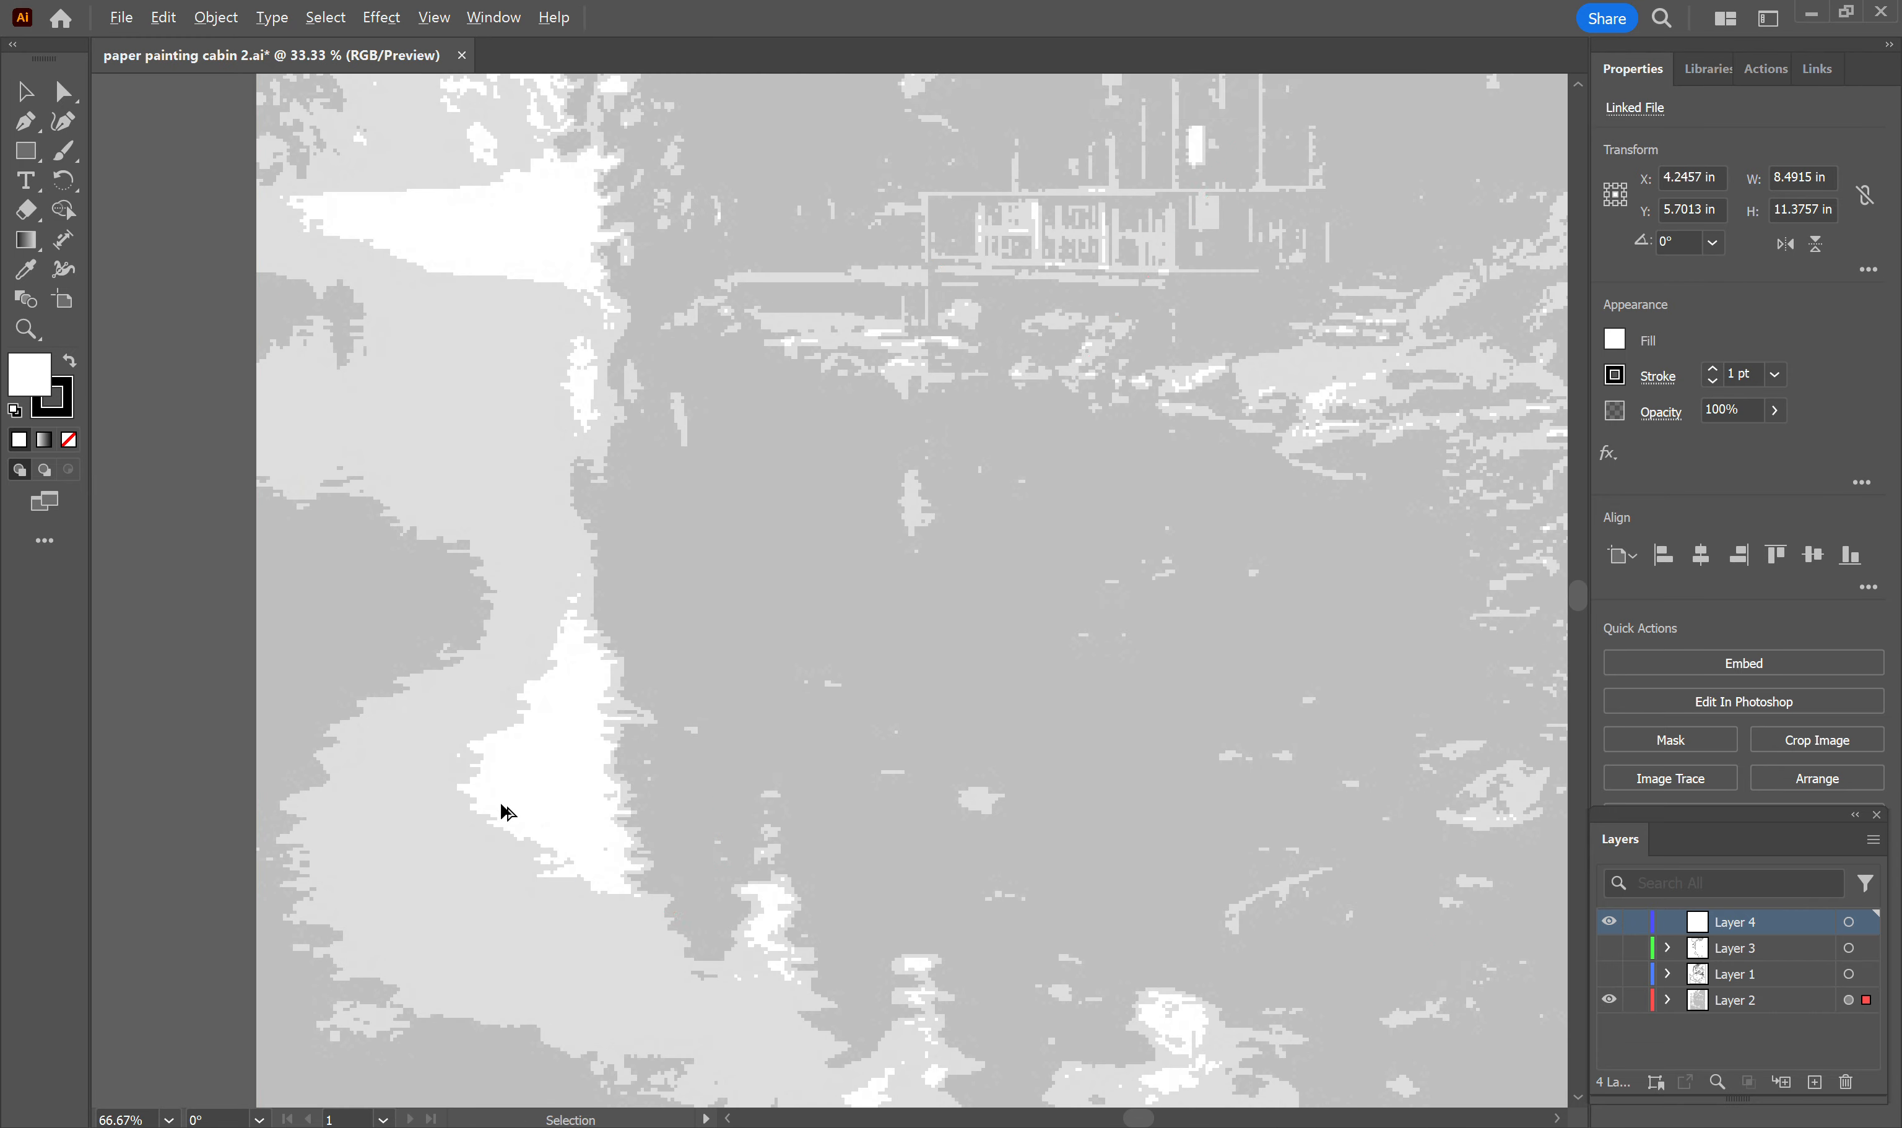
drag(599, 623, 895, 674)
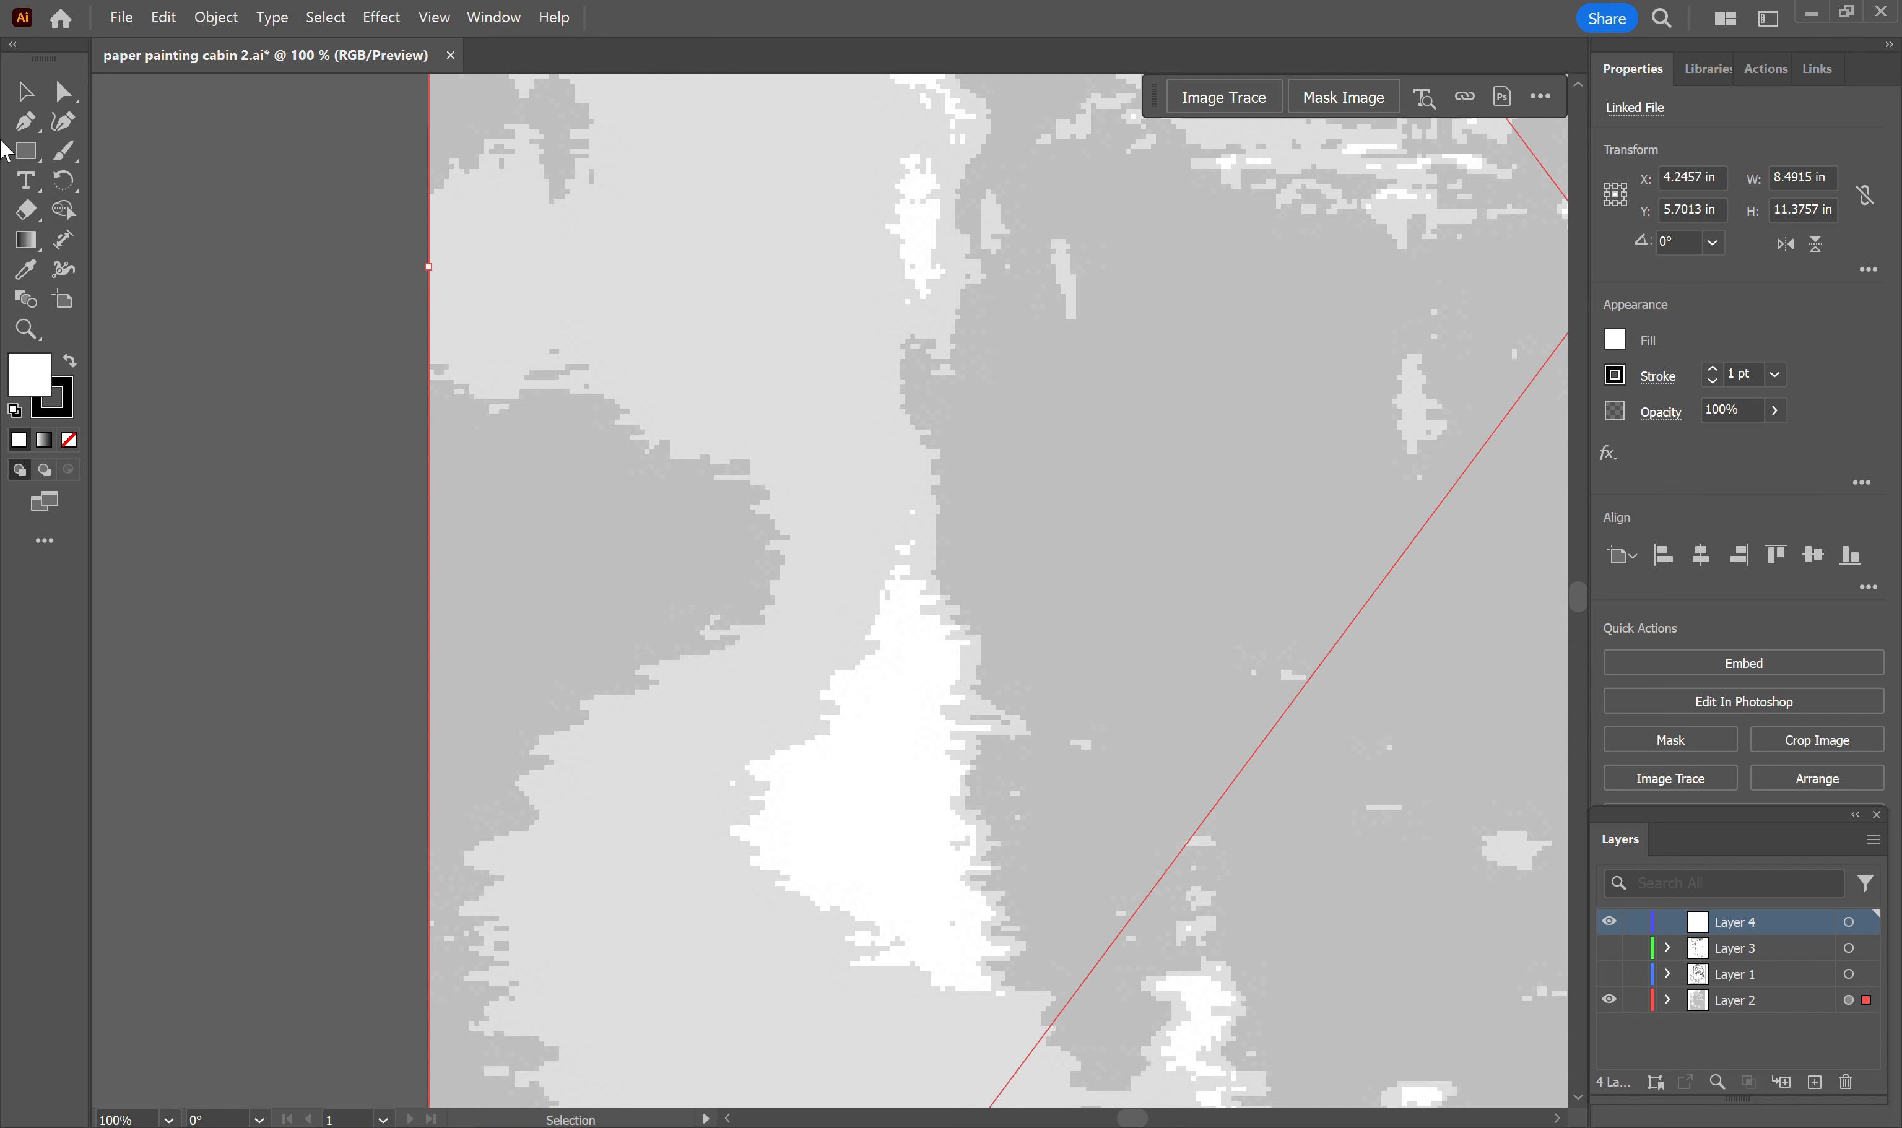
Step: Activate the Pen tool and set its appearance to no fill with a bright green stroke
click(27, 131)
click(1620, 347)
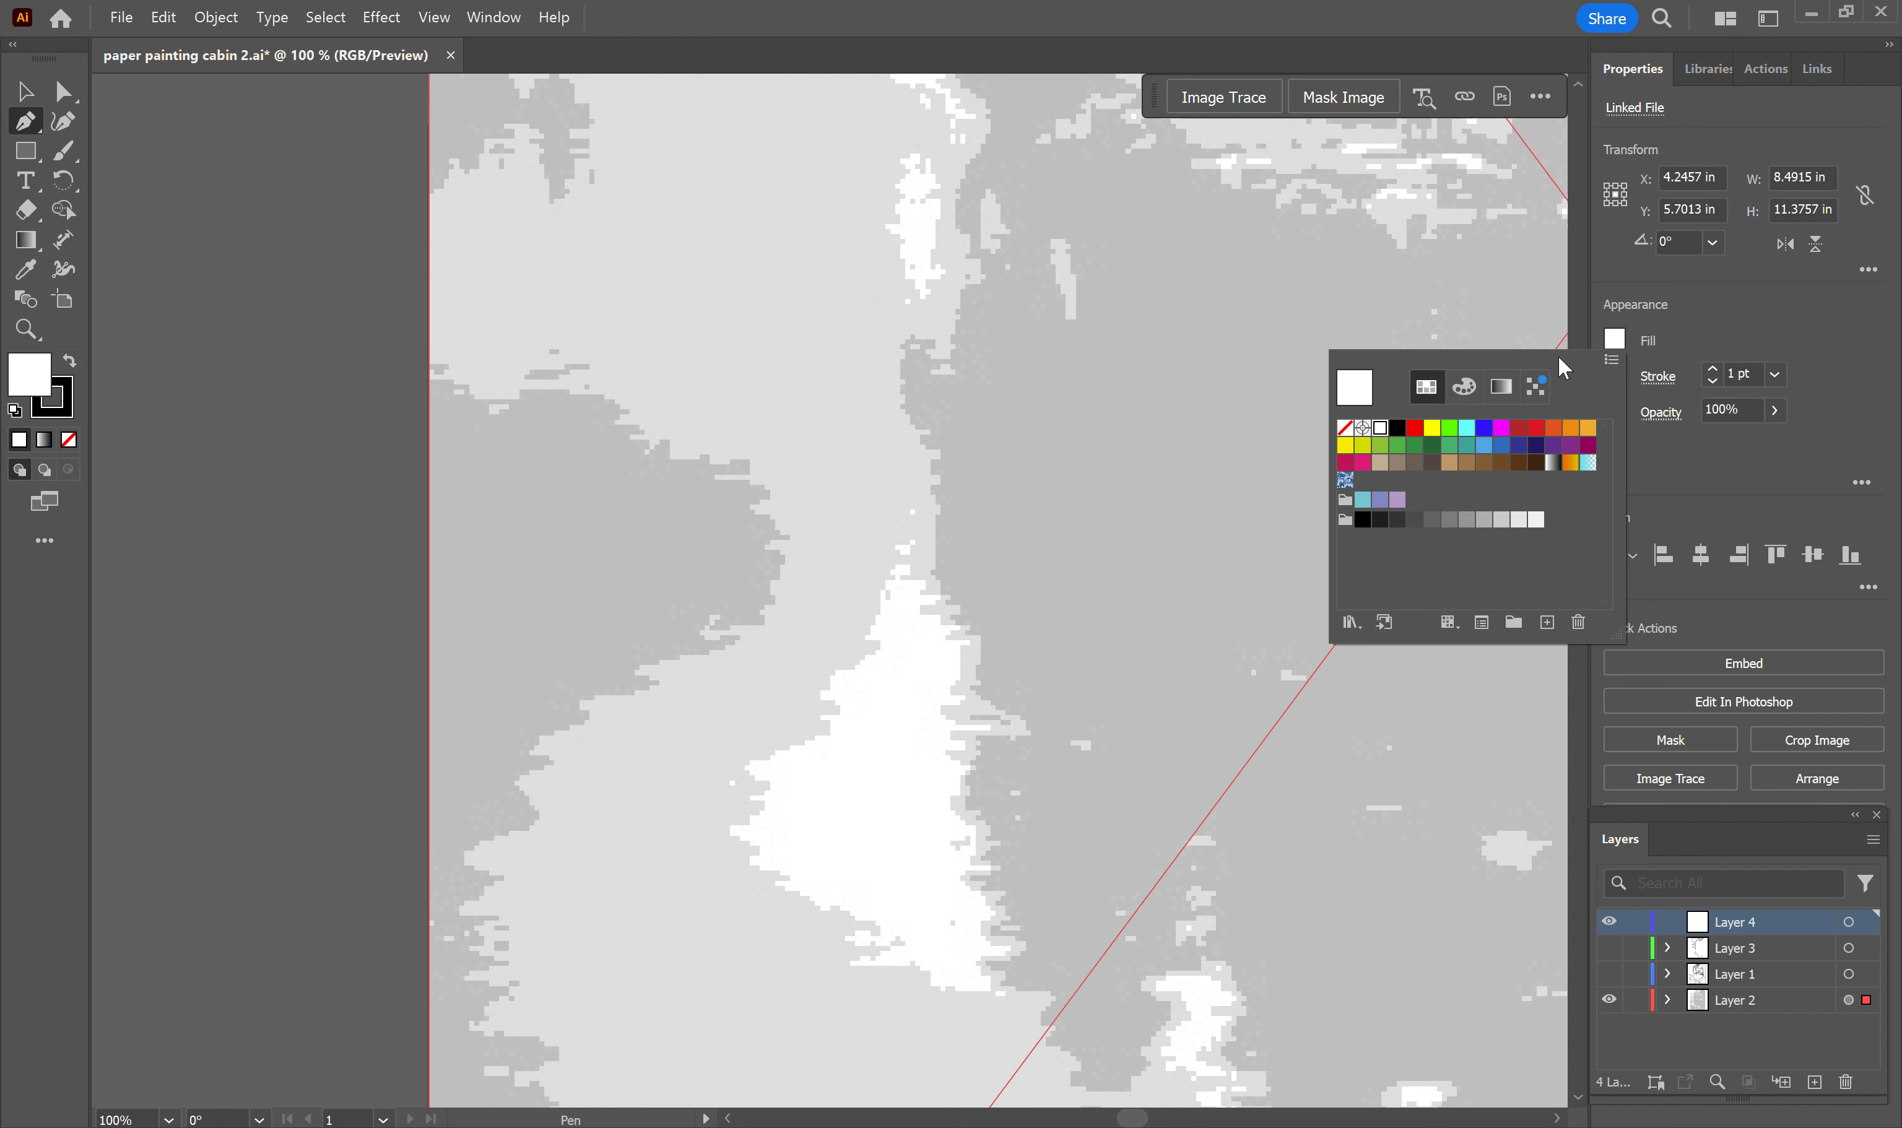
click(1345, 429)
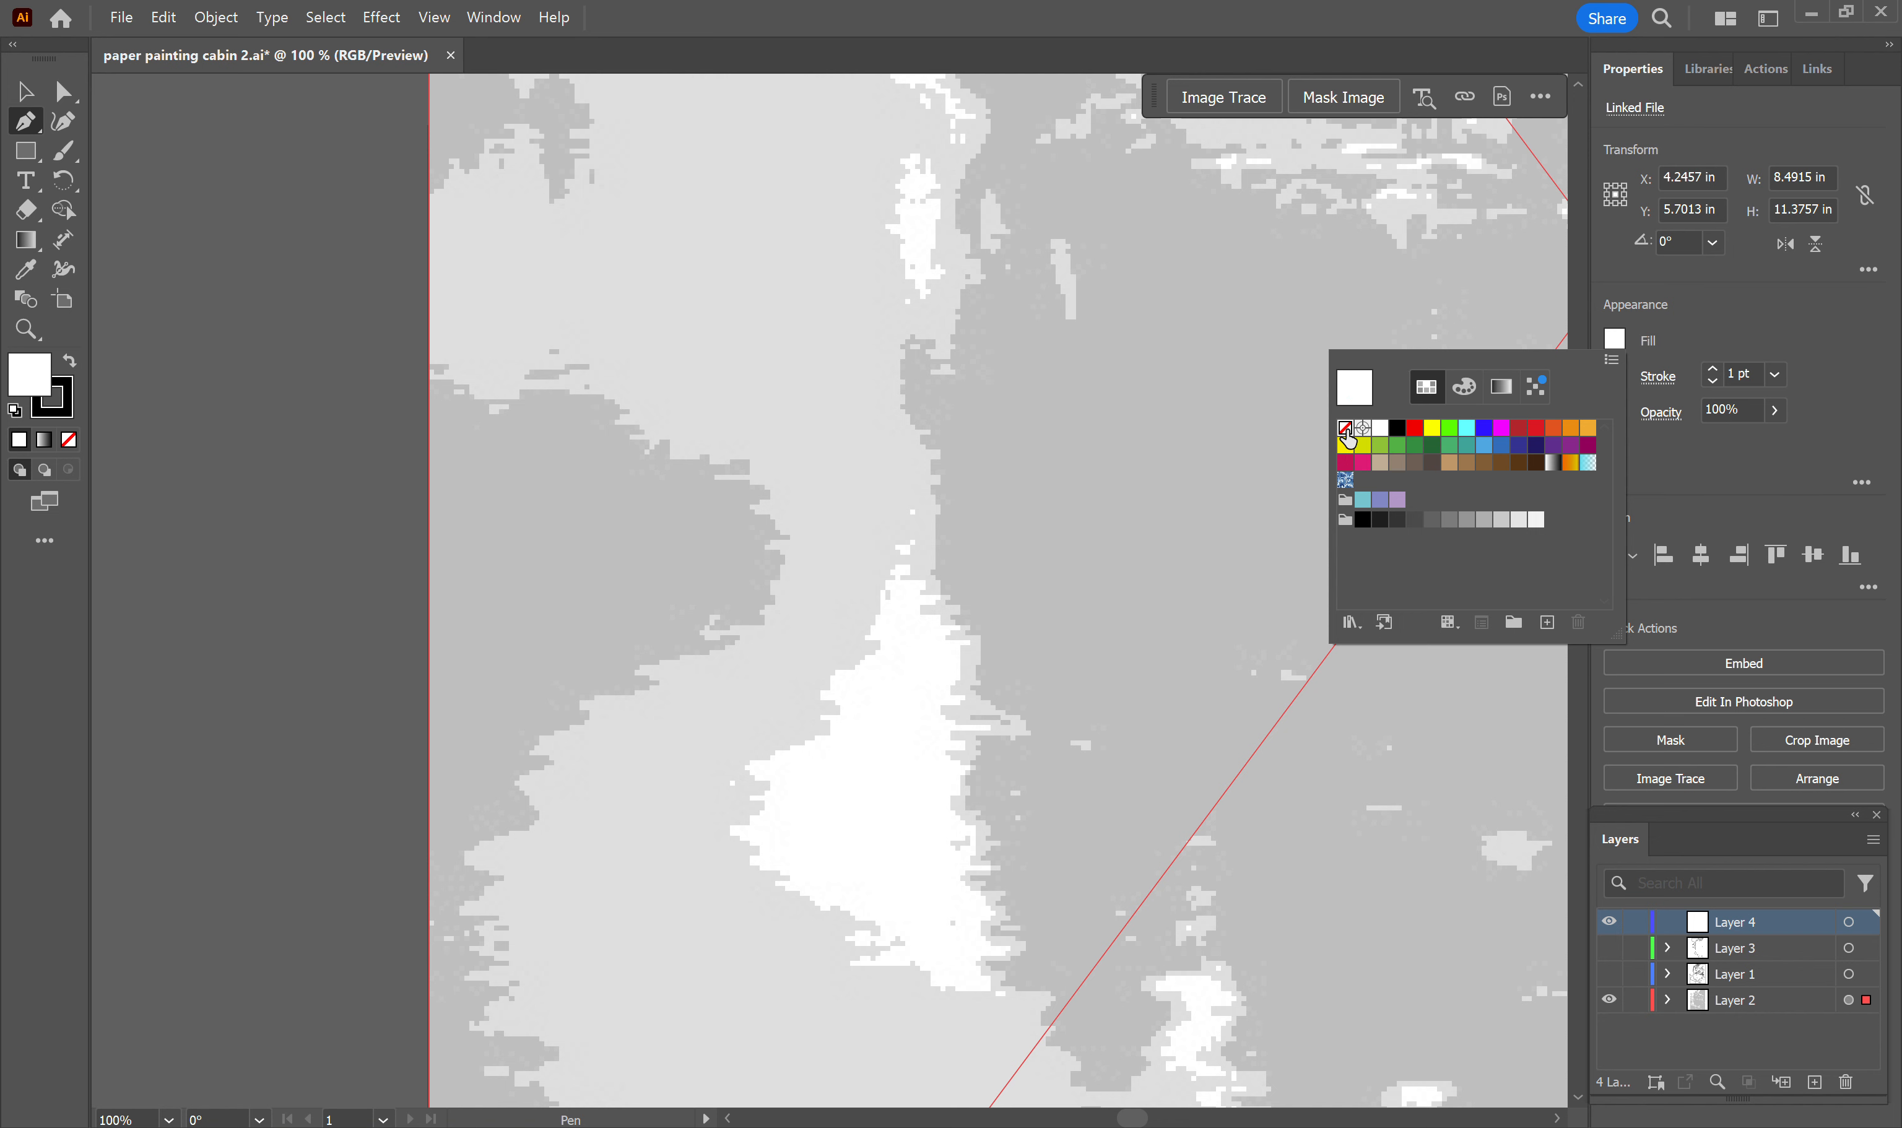
click(1685, 320)
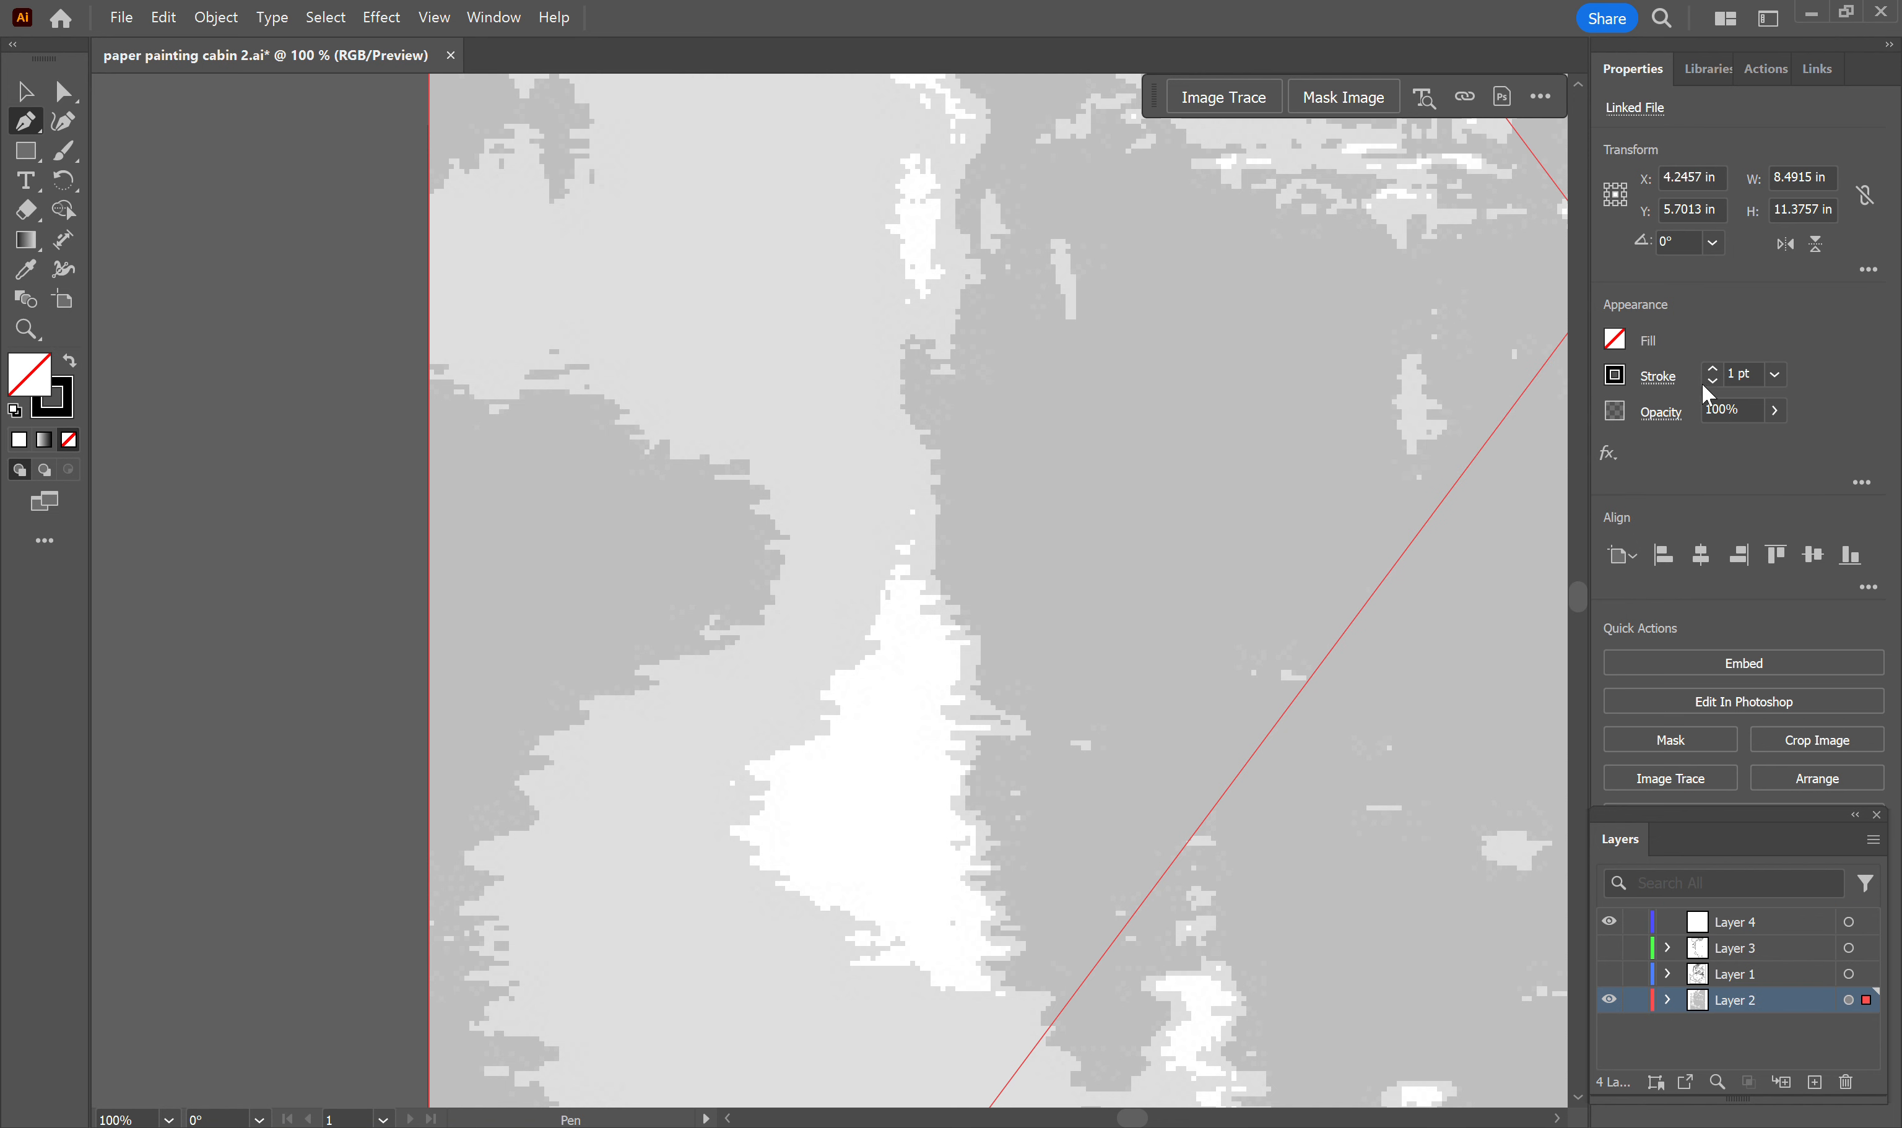
click(1615, 375)
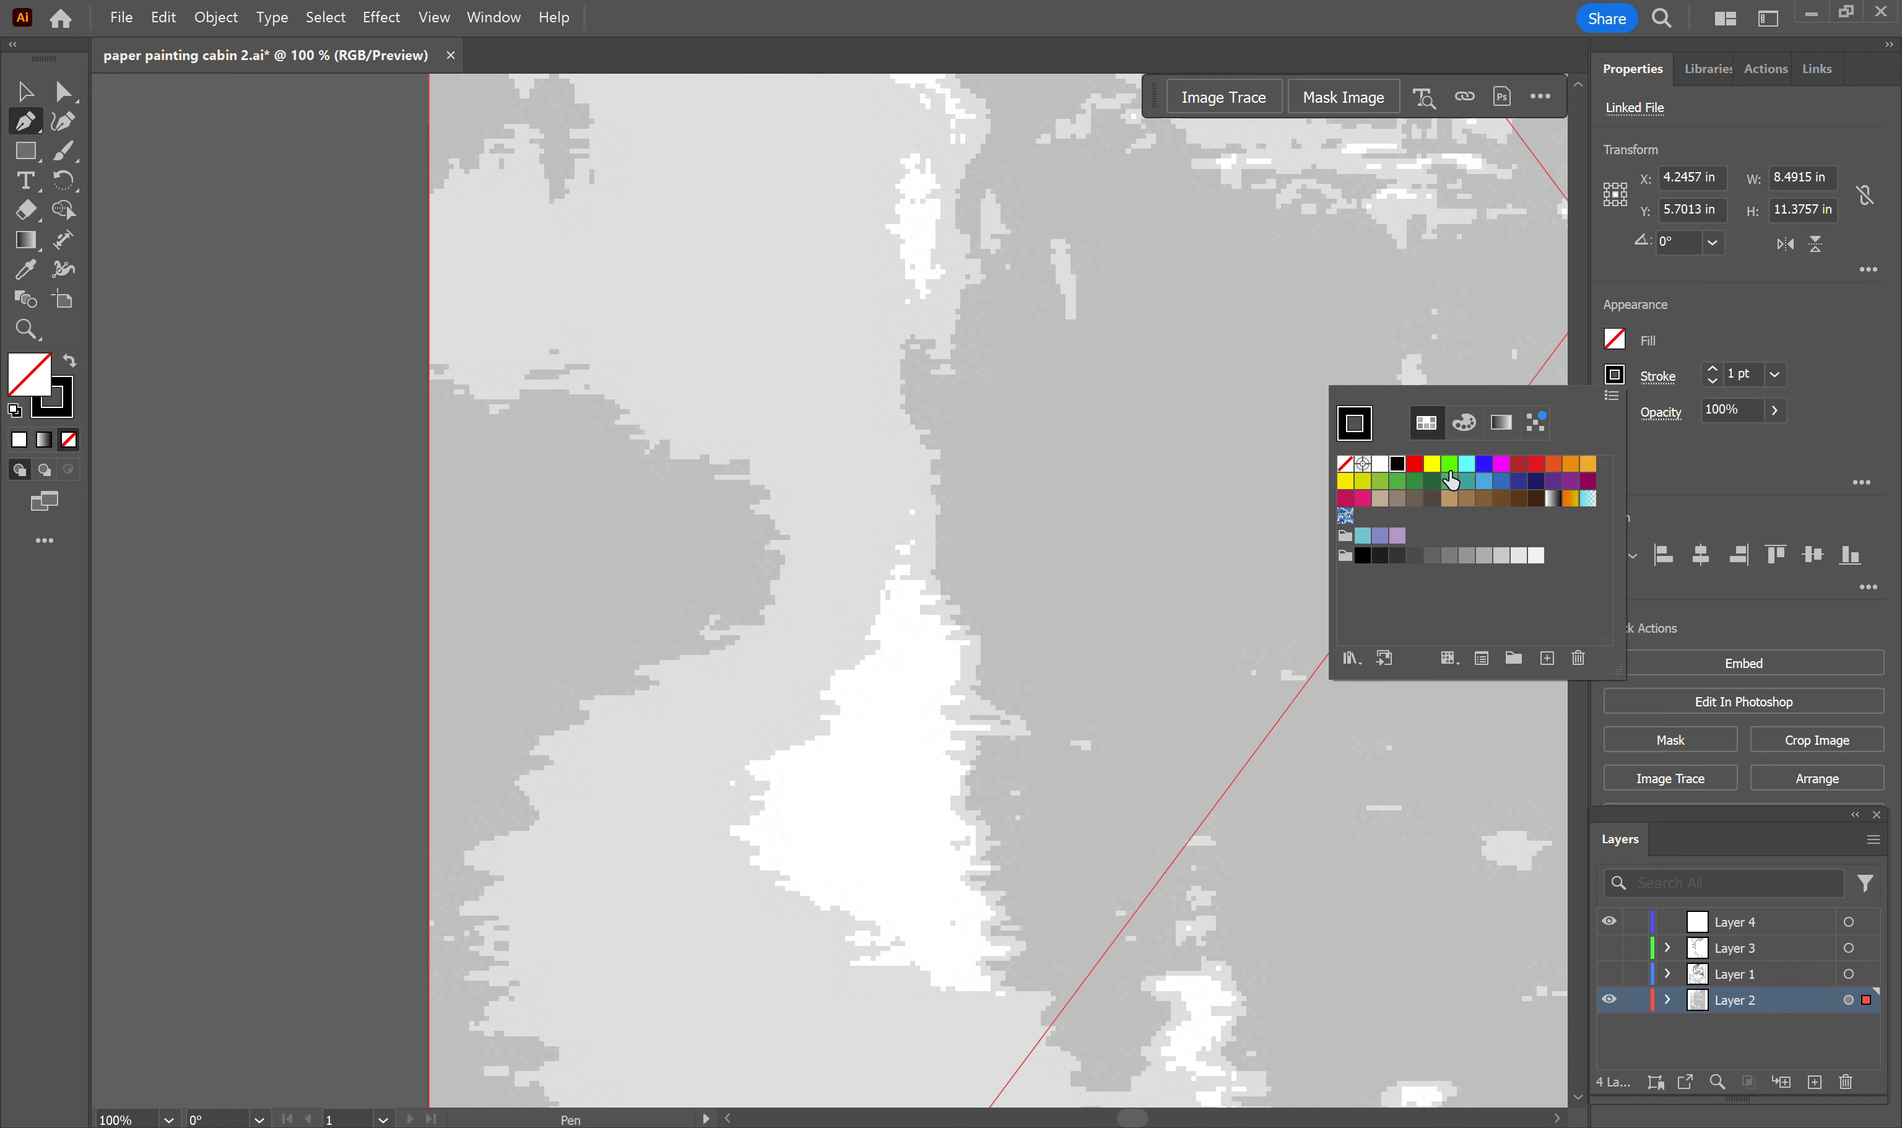
click(1451, 465)
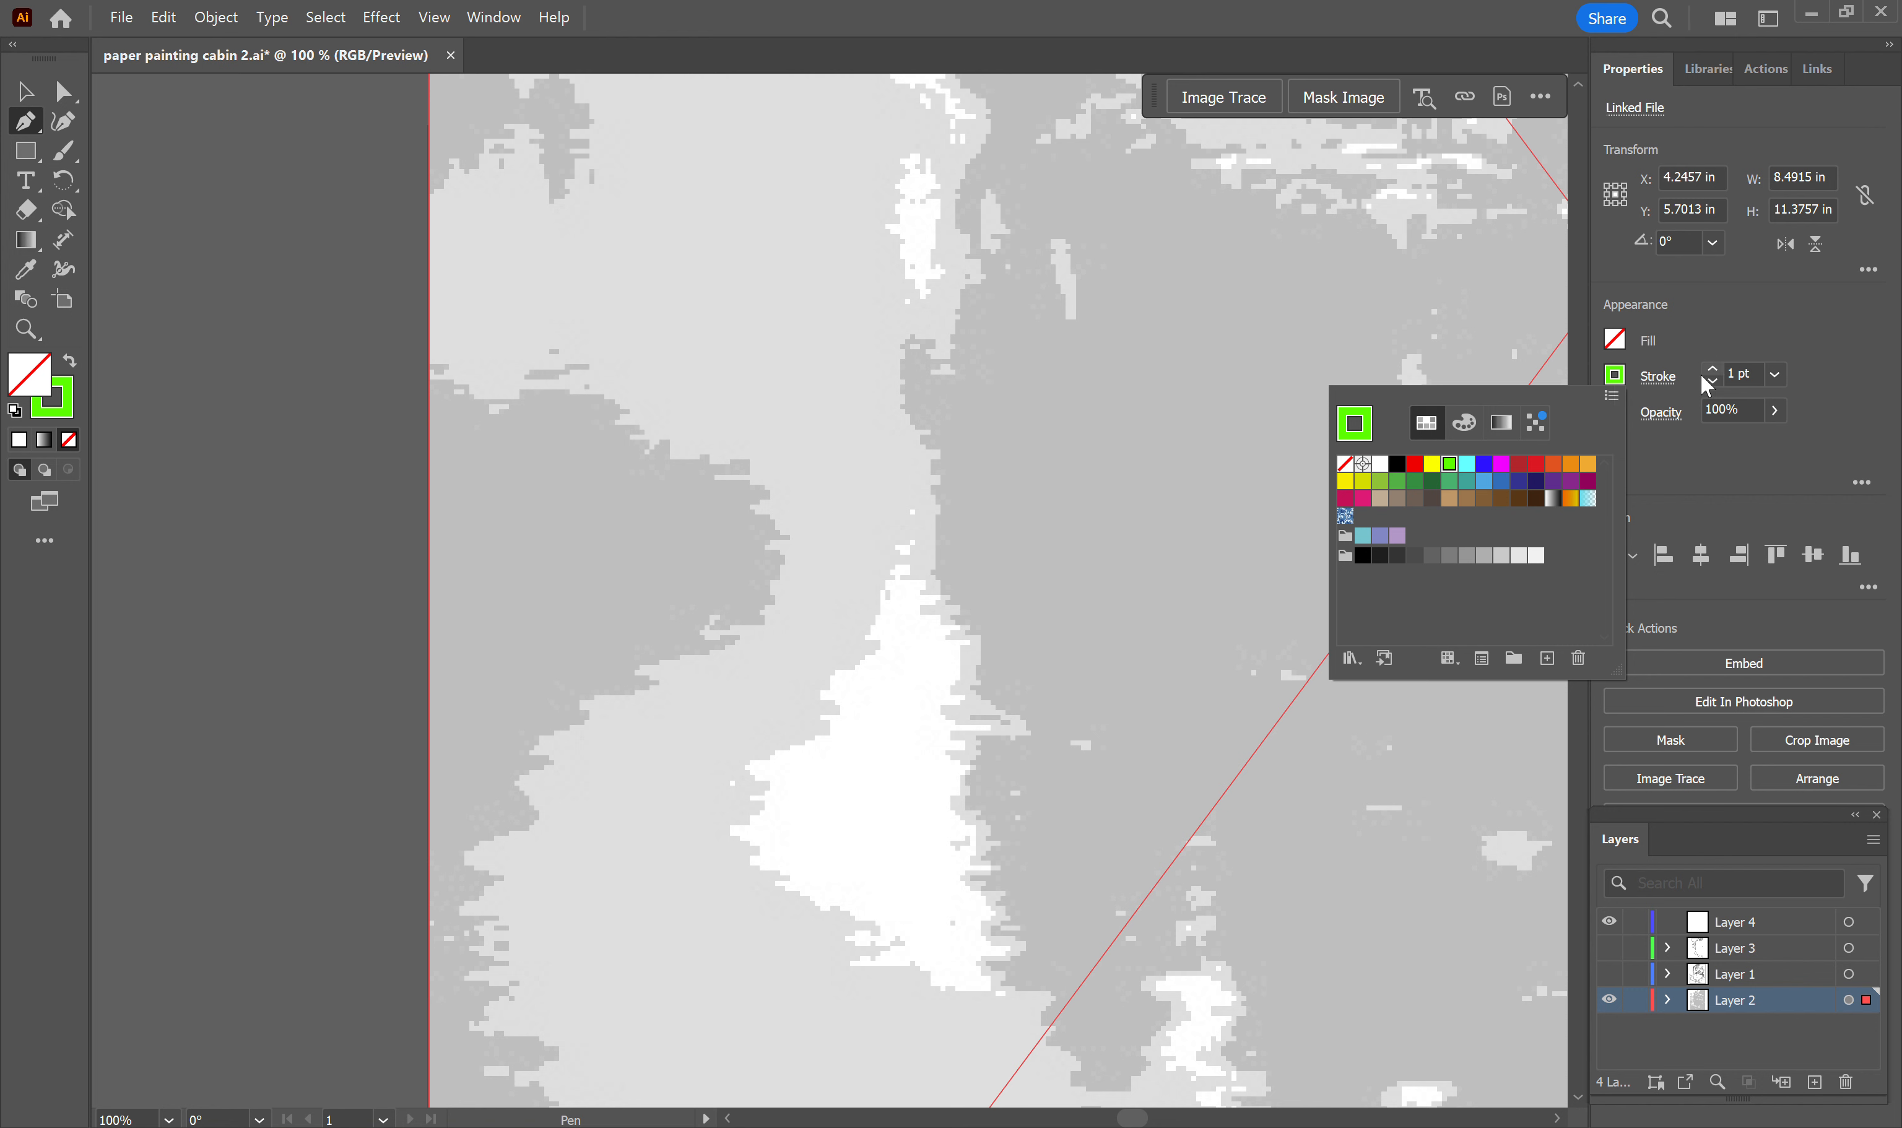
click(1063, 557)
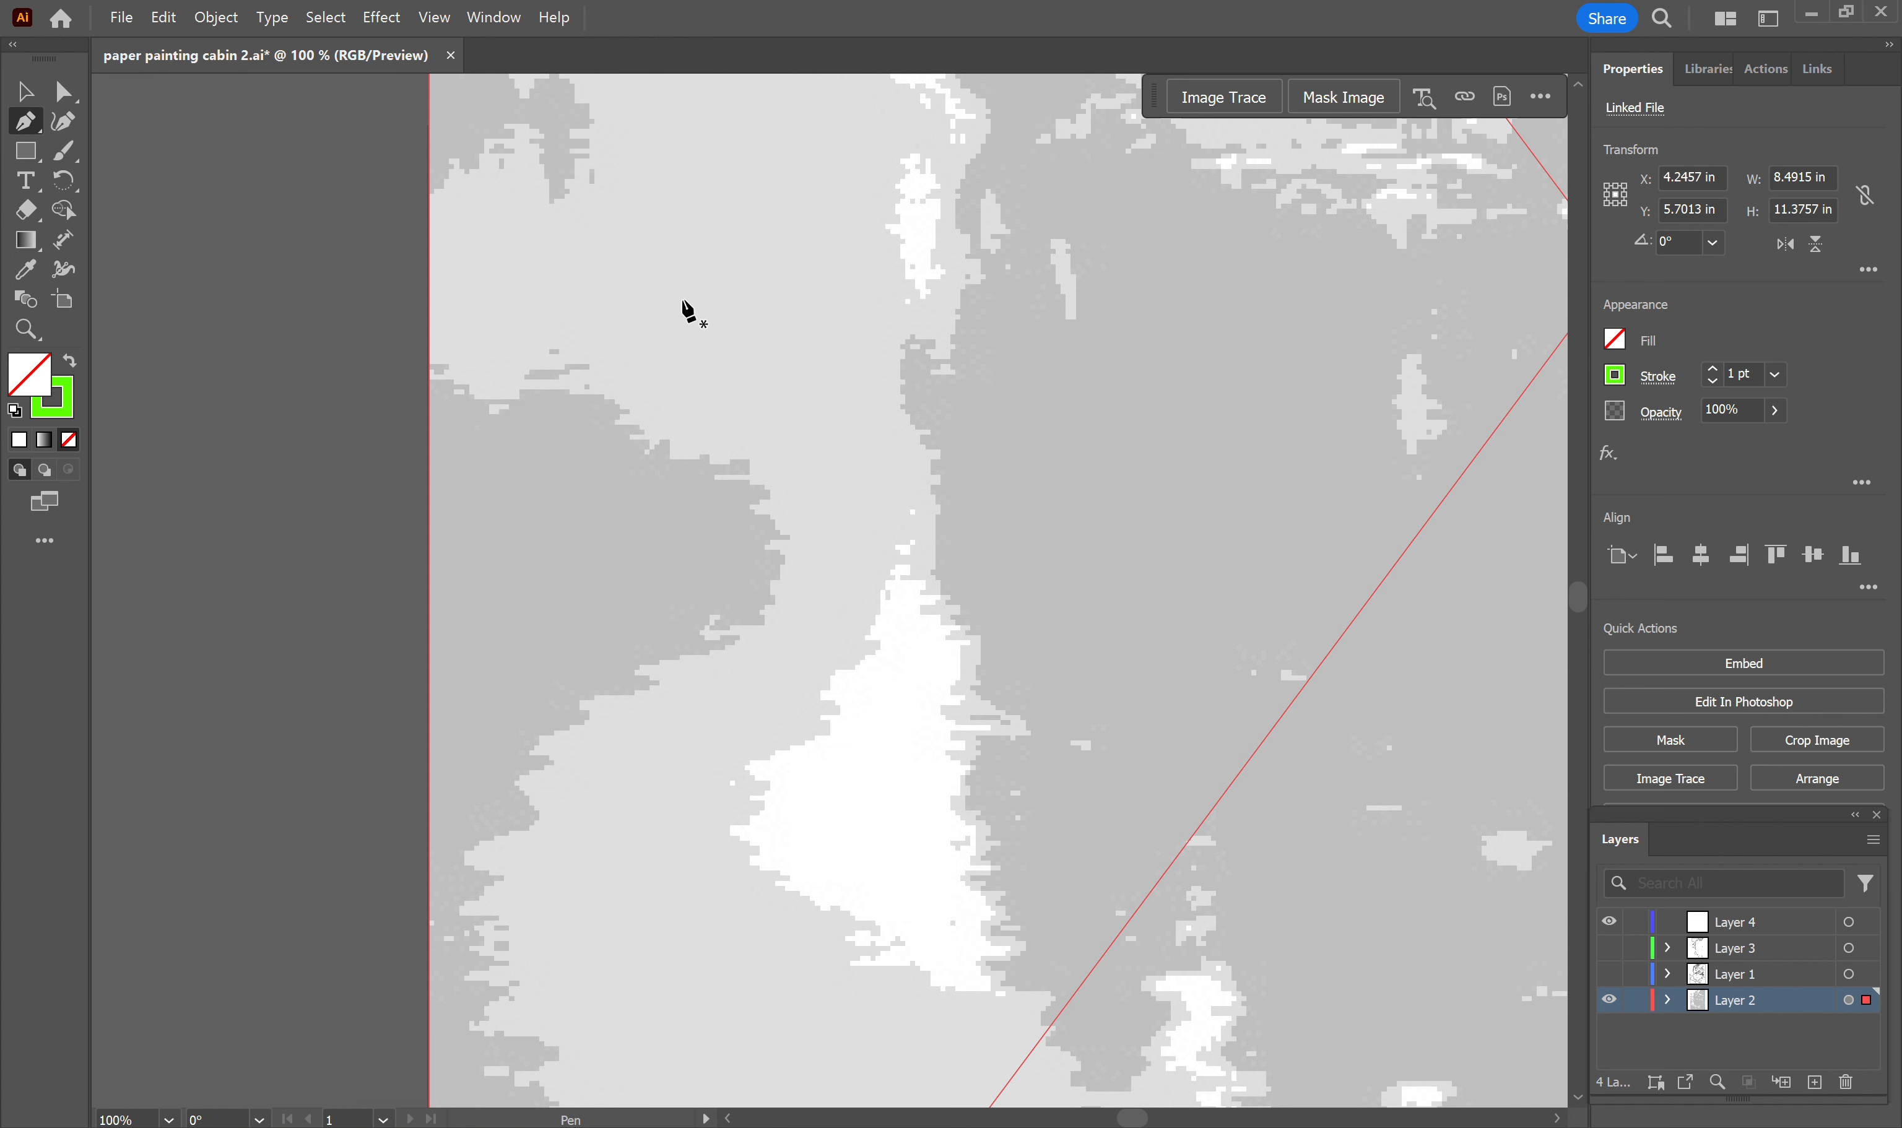
Step: Show Layer 1 temporarily to compare its lakeshore outlines with the white water areas, and hide it again
click(1609, 973)
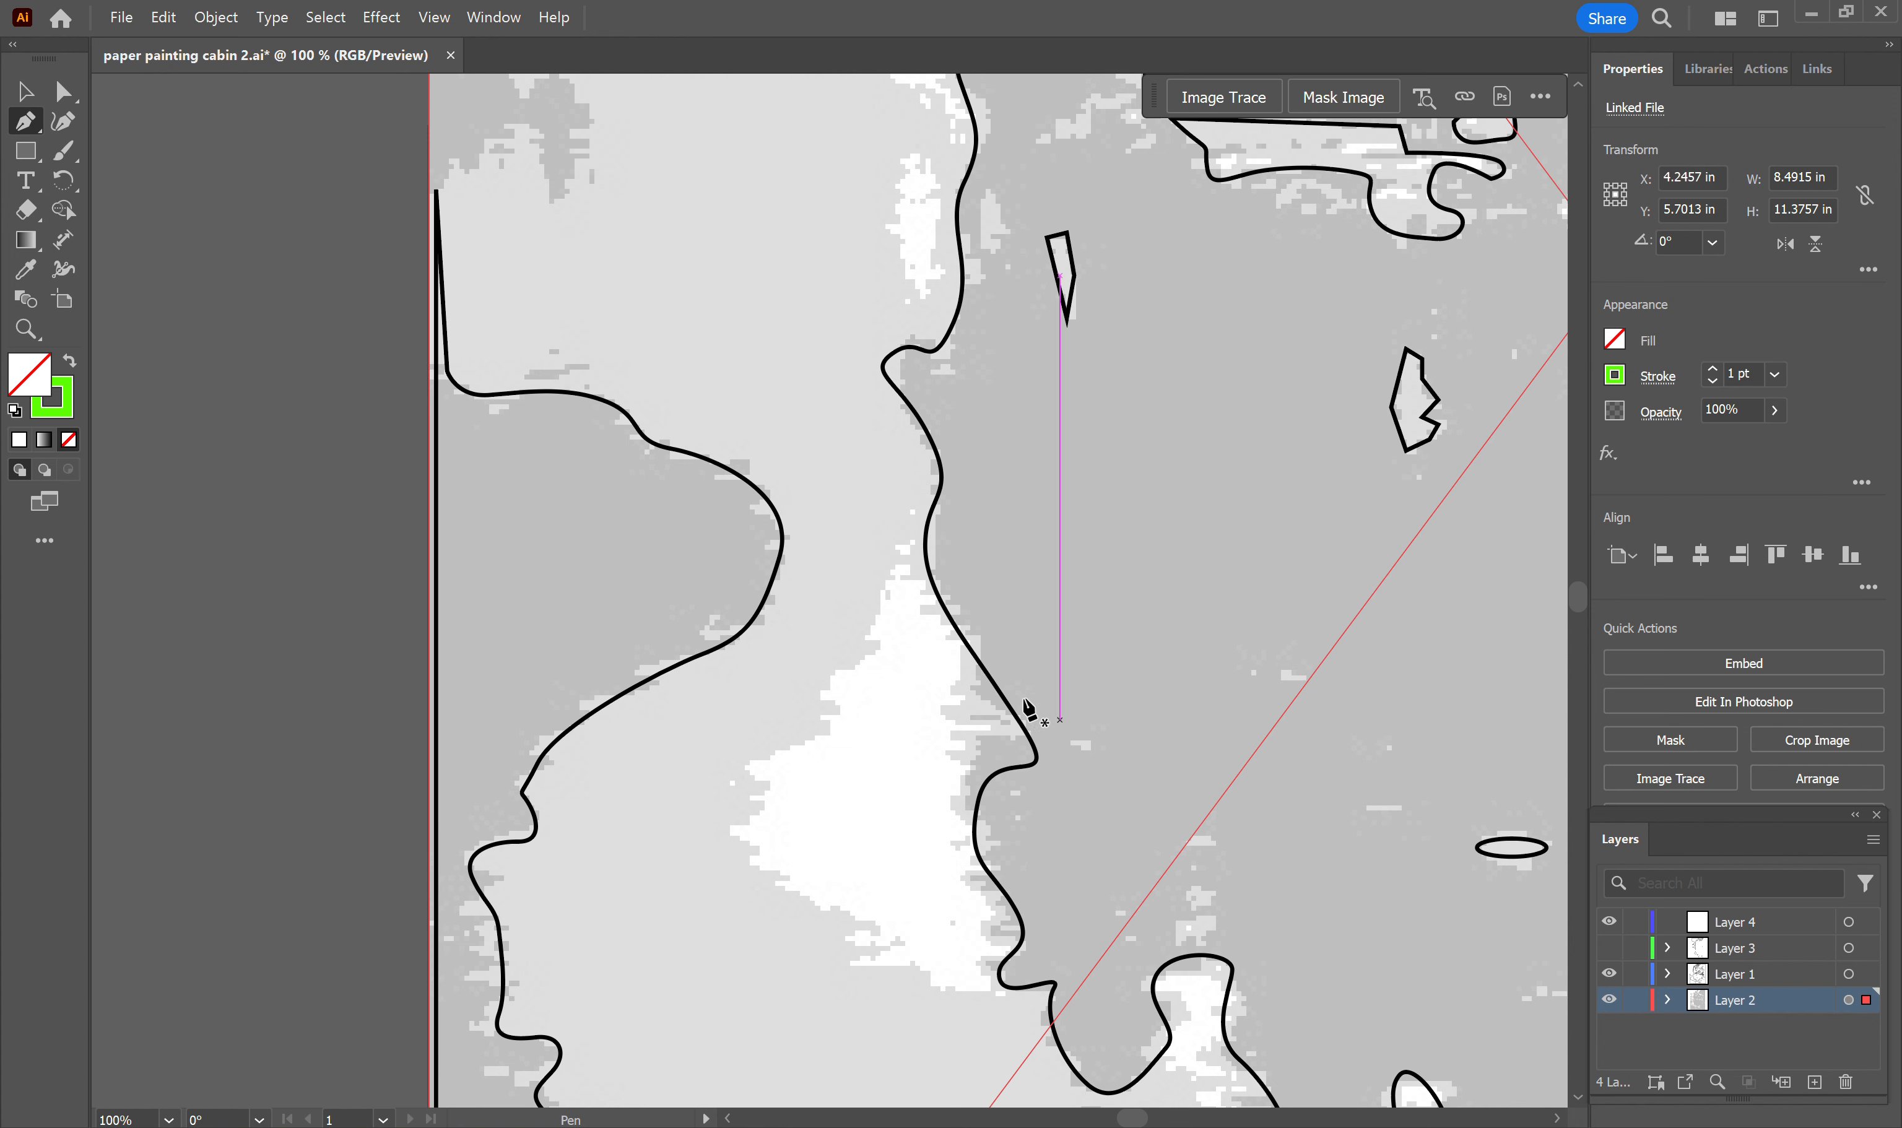
scroll(1023, 706, down, 3)
scroll(1023, 713, up, 4)
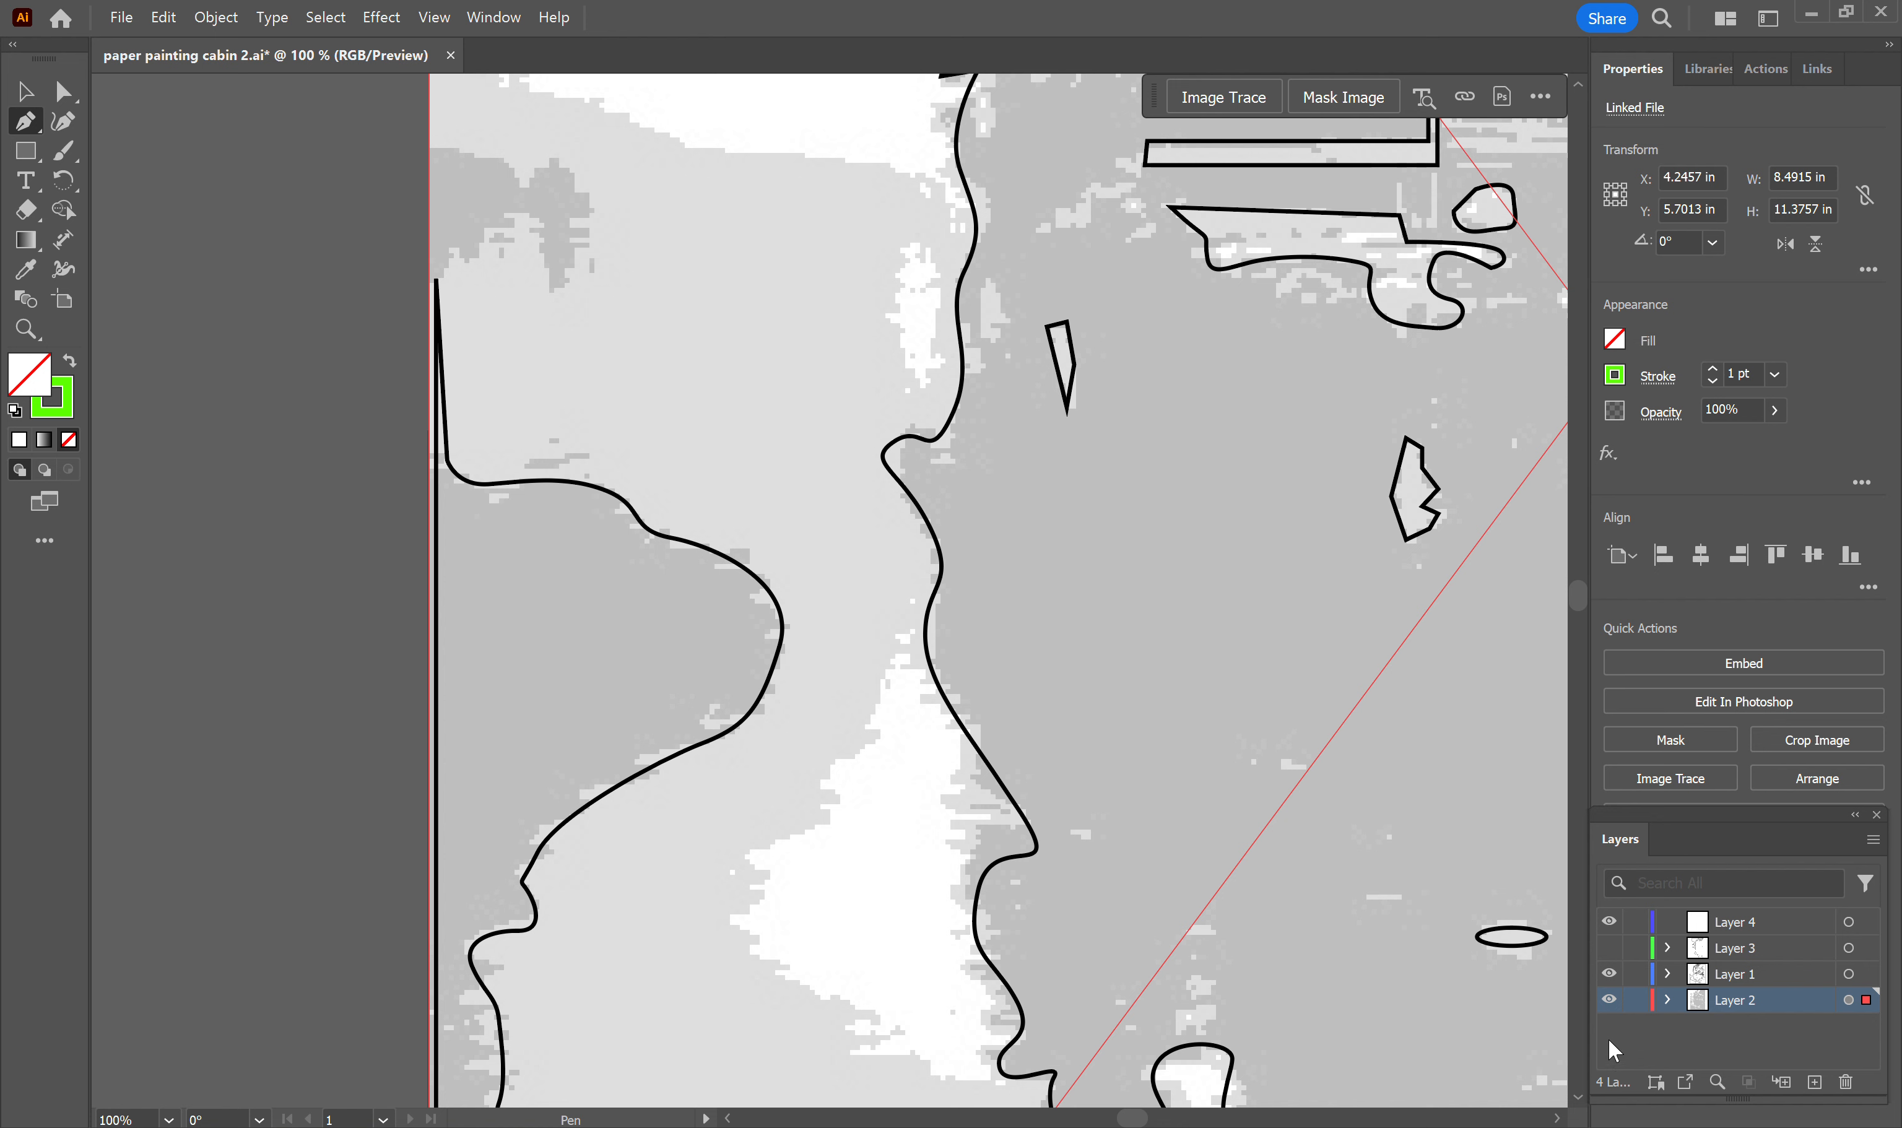
click(1609, 975)
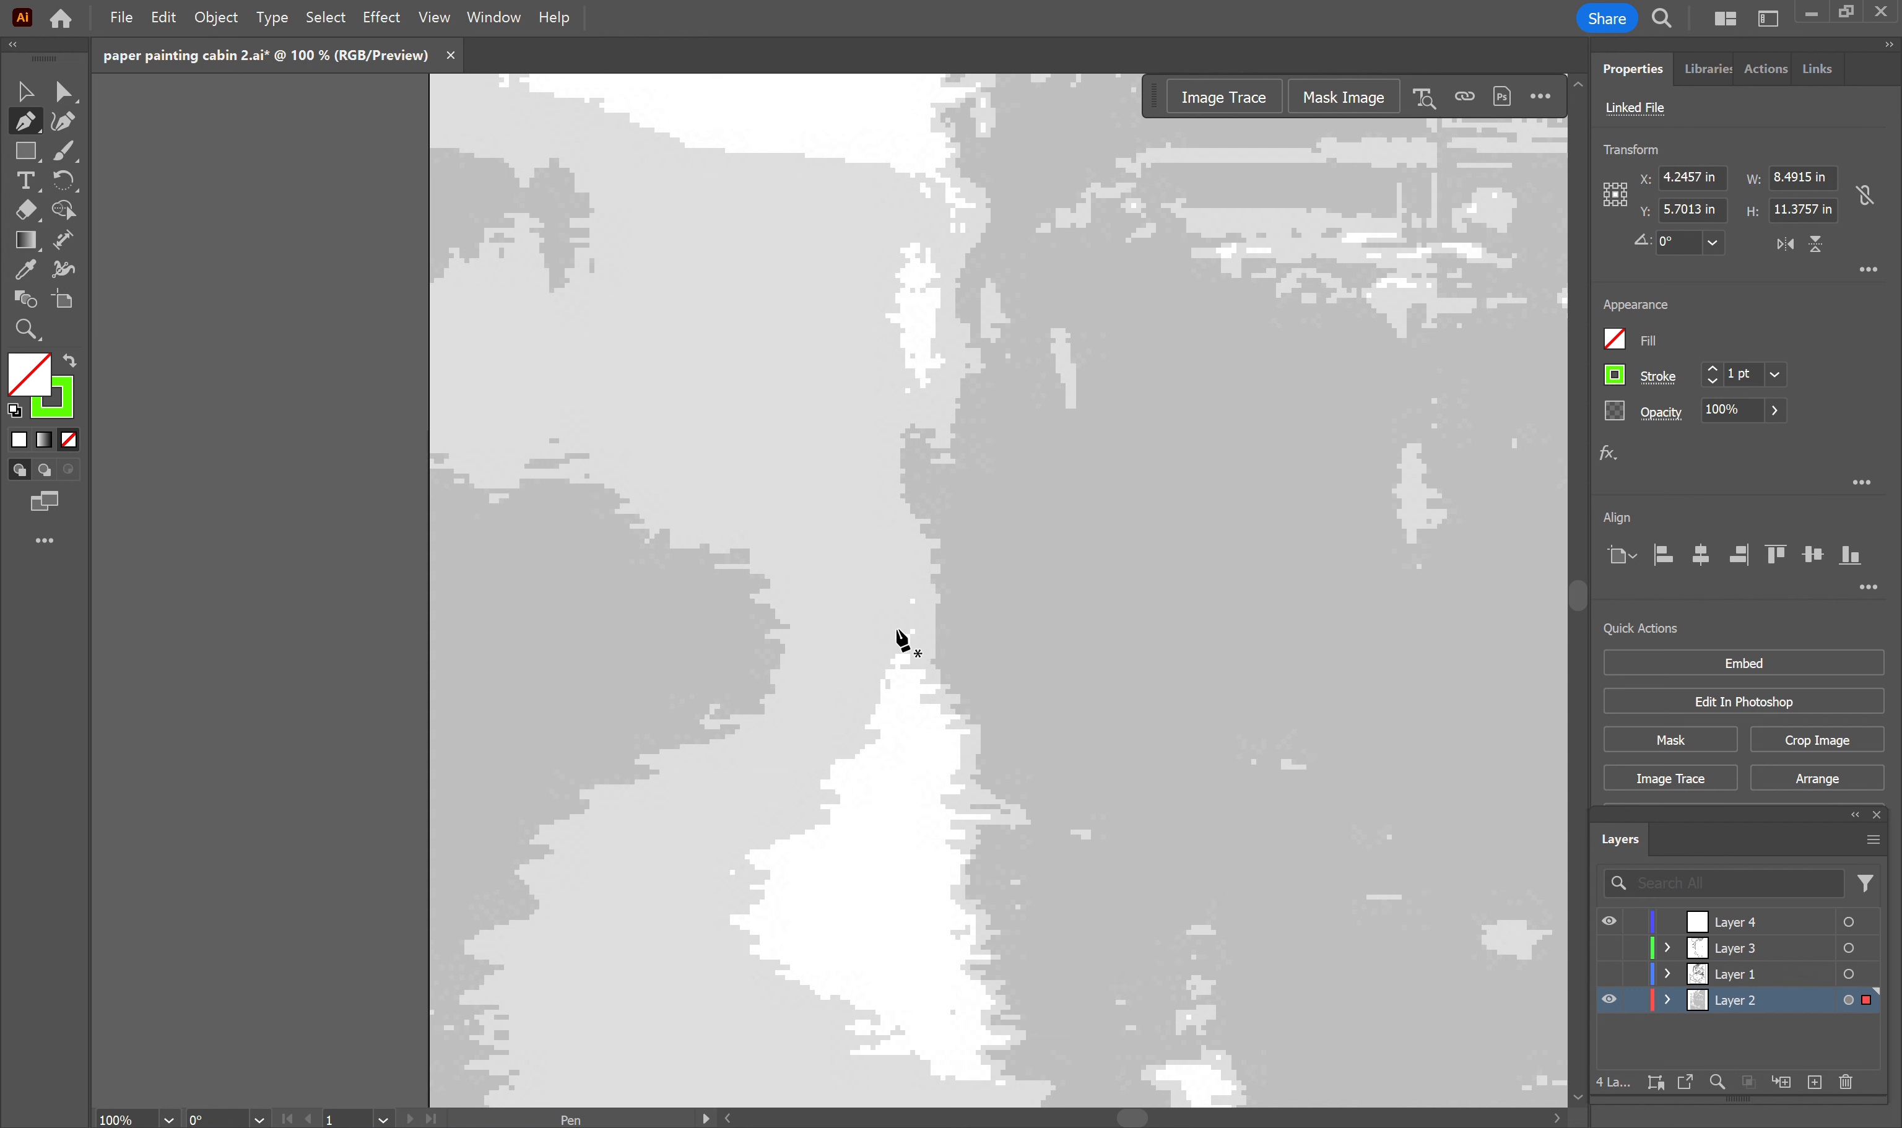
Step: Try tracing the large white highlight on the lake as a closed path of straight Pen segments
click(896, 629)
click(851, 754)
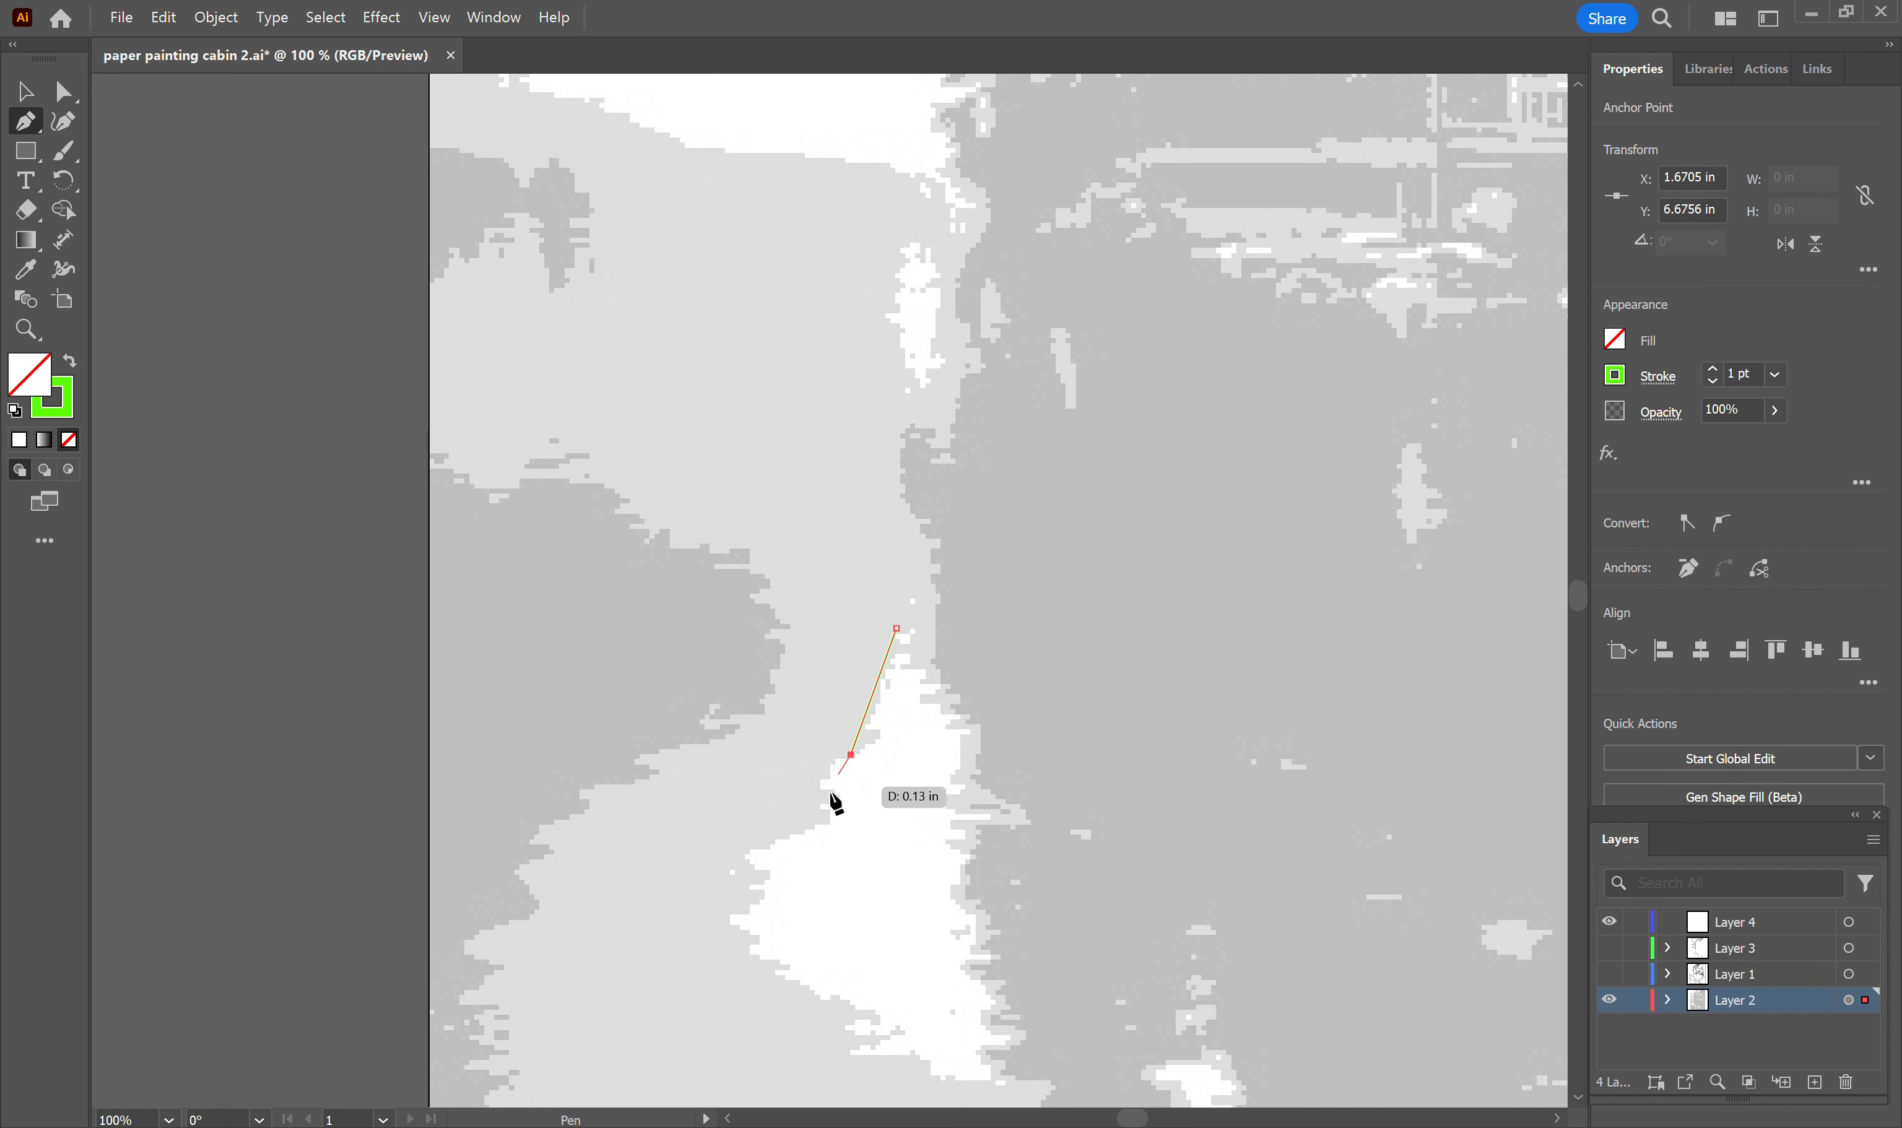
click(725, 887)
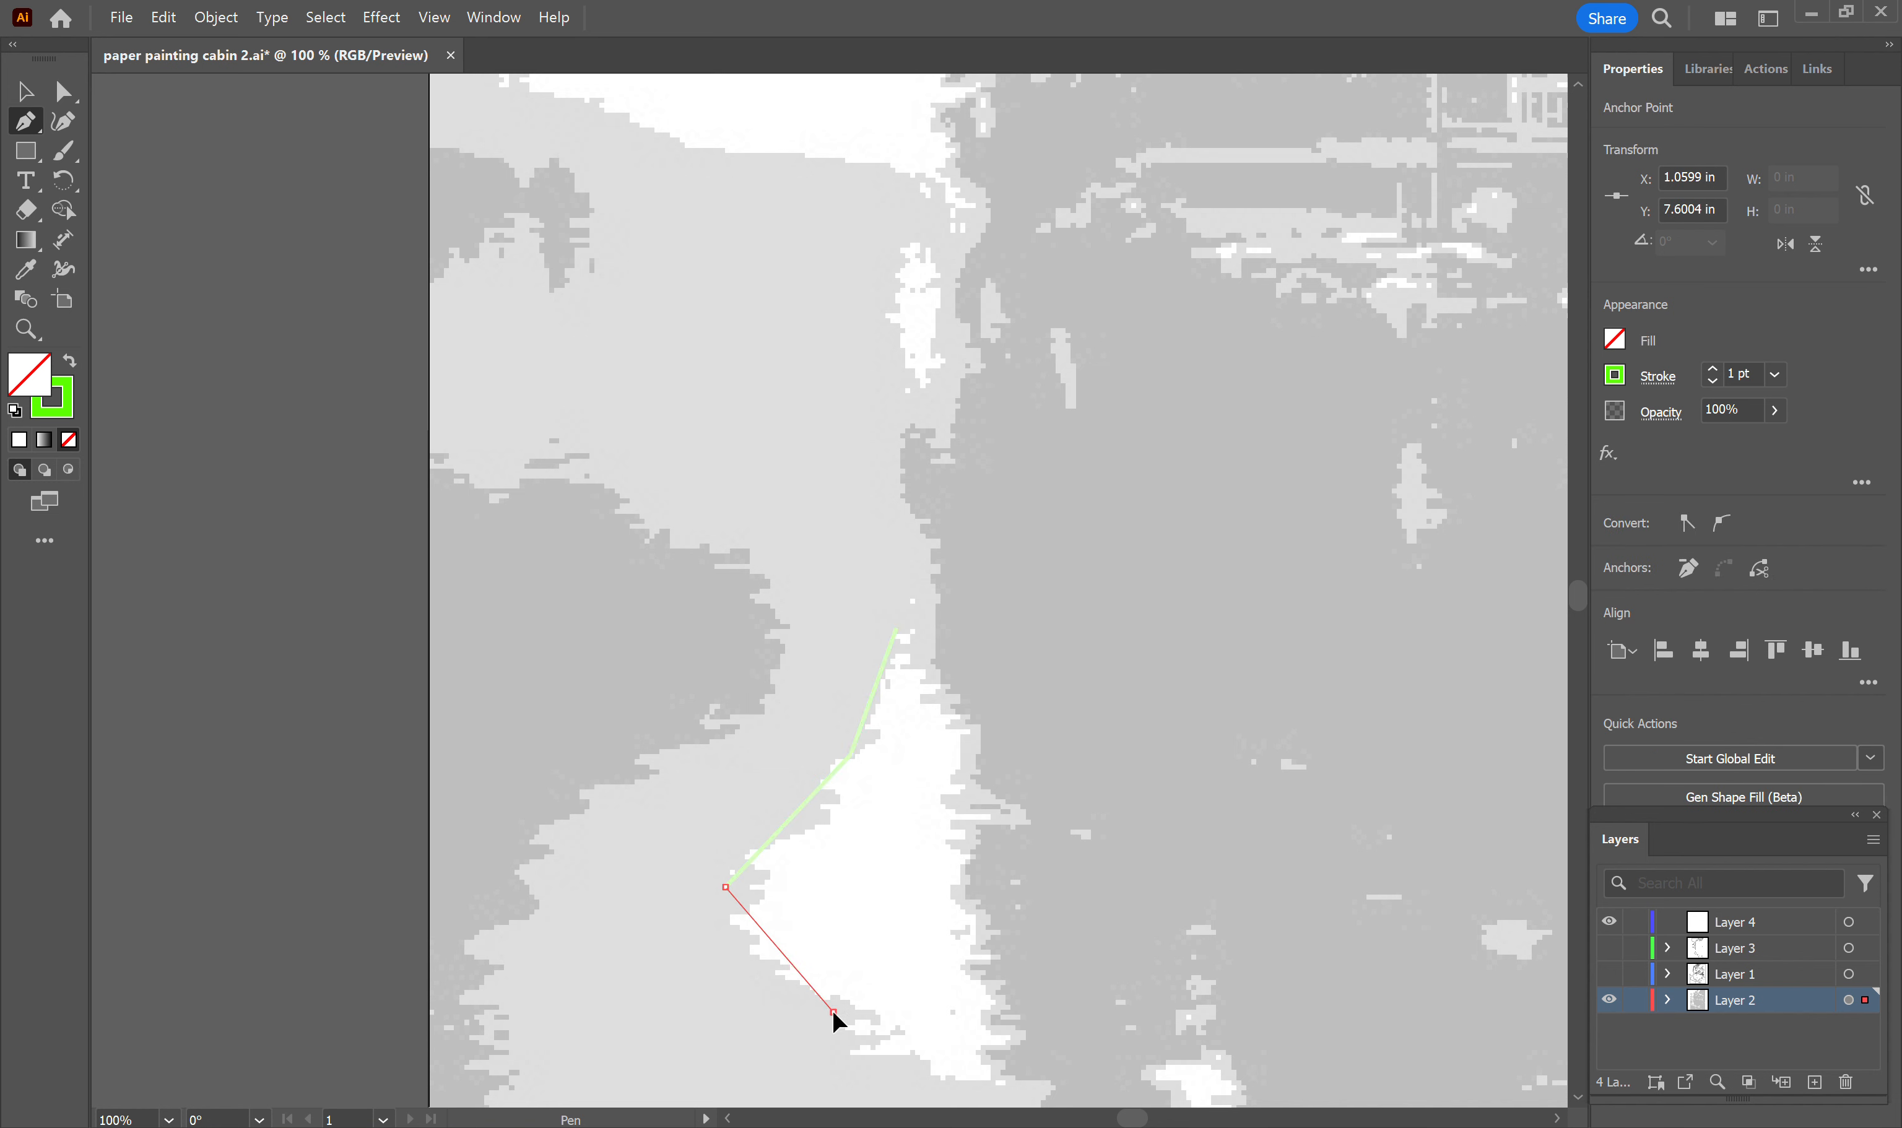
click(833, 1012)
click(989, 1071)
click(981, 980)
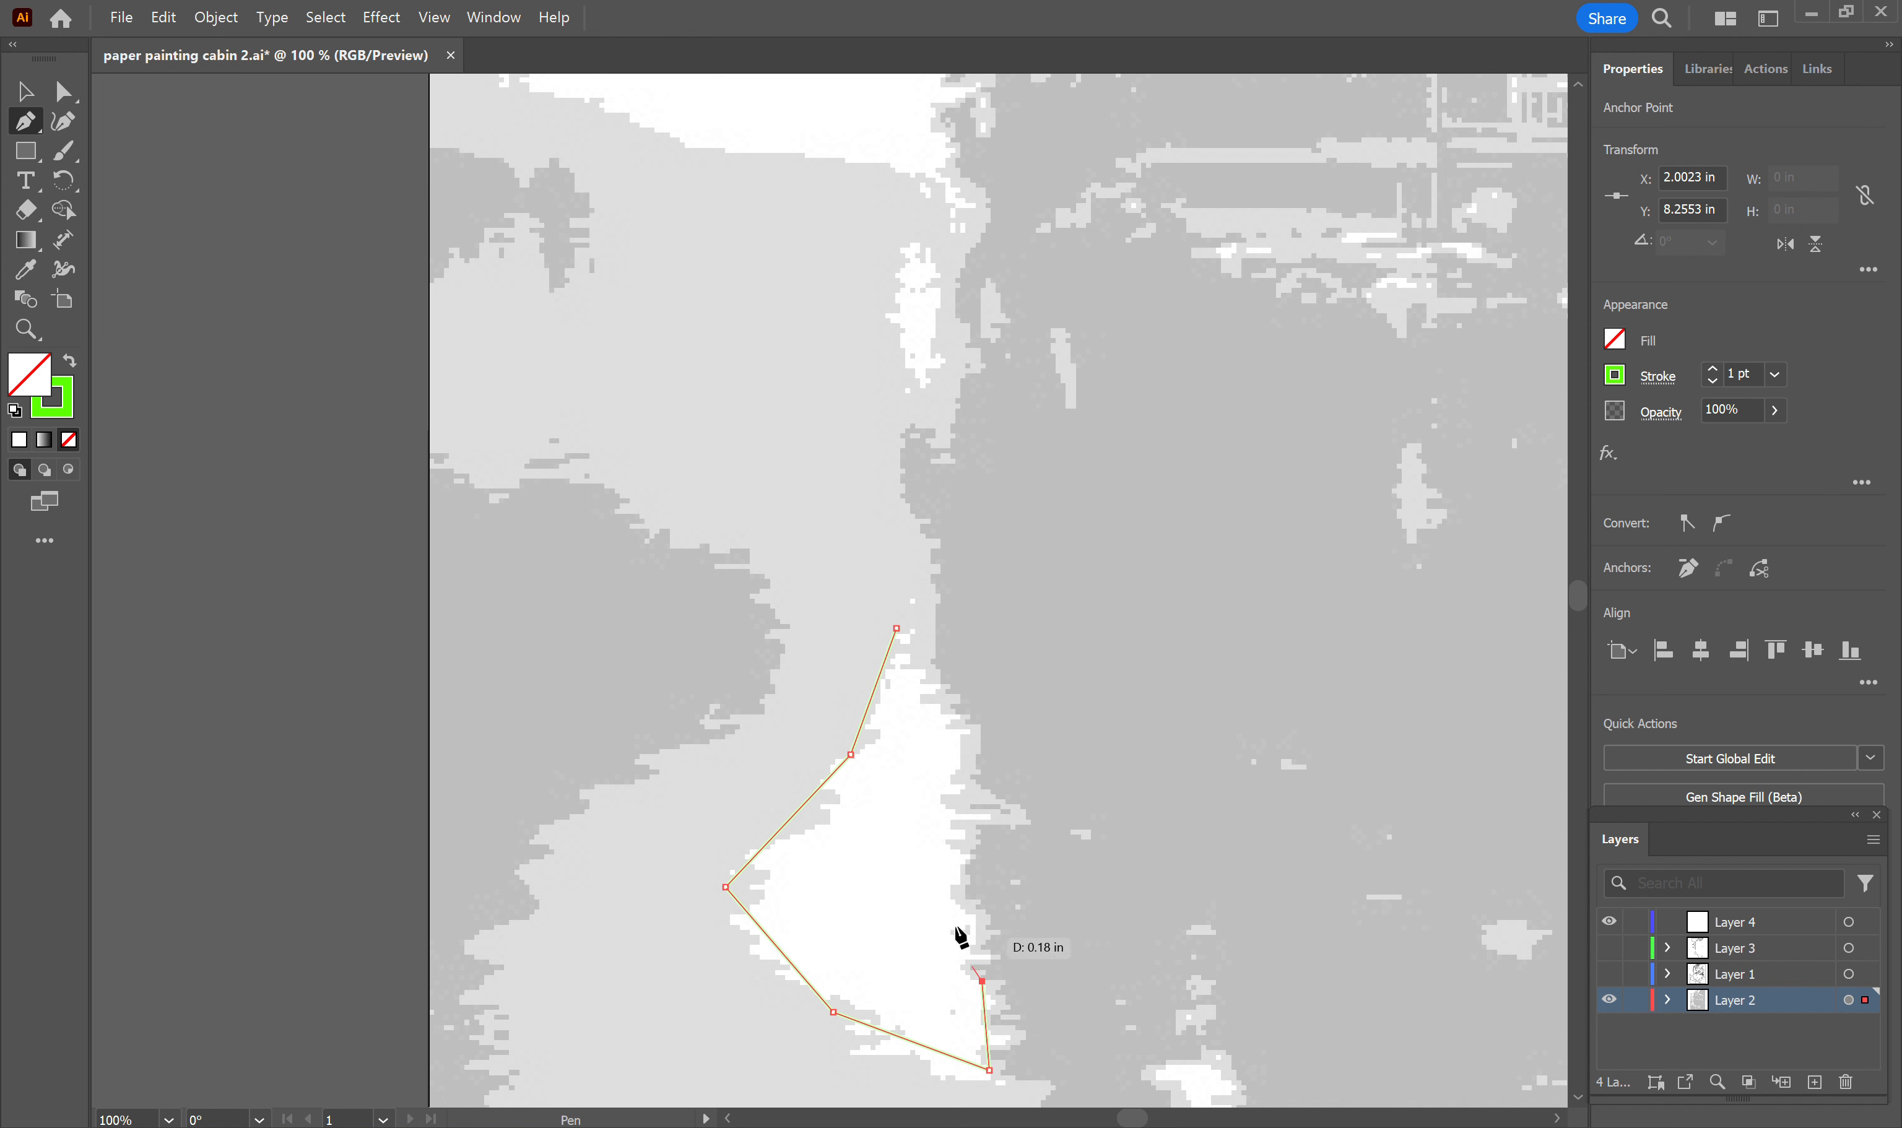
click(947, 888)
click(960, 806)
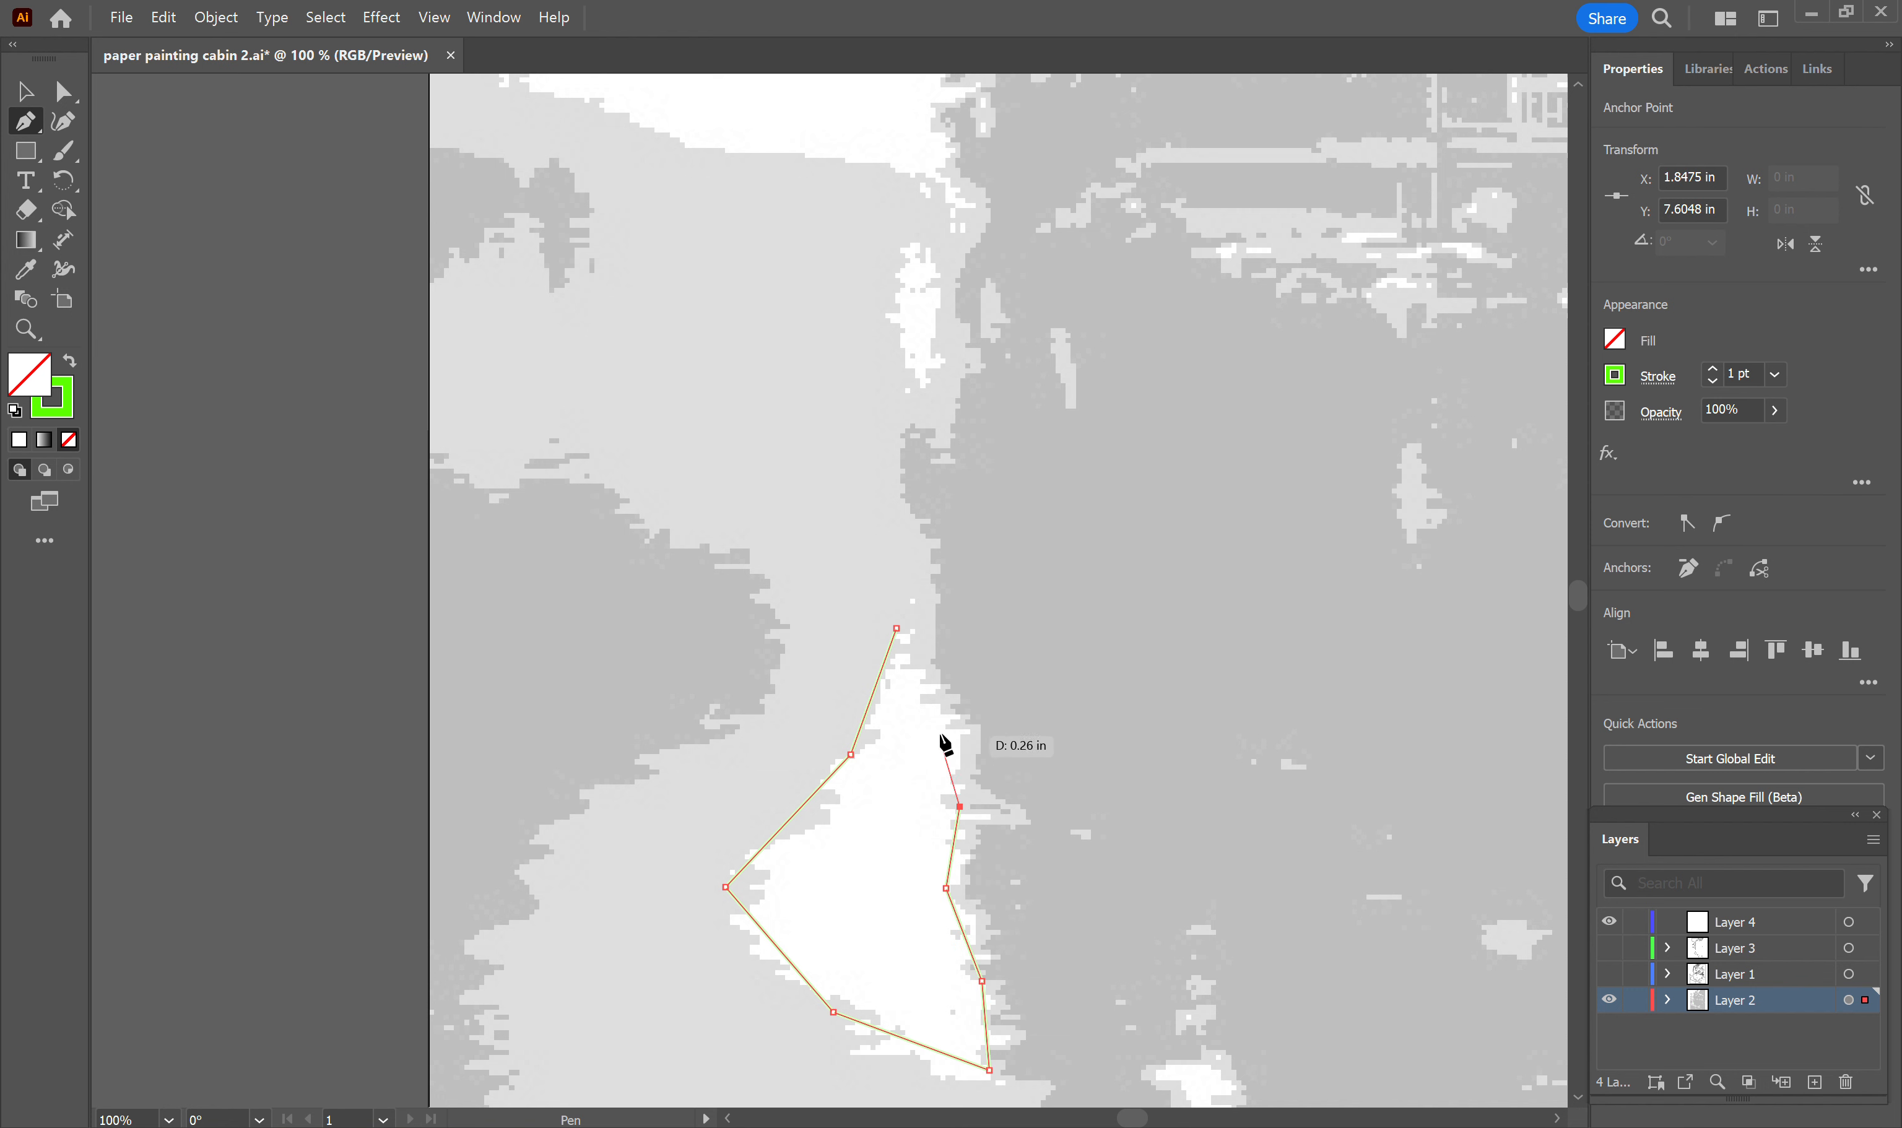
click(941, 701)
click(897, 629)
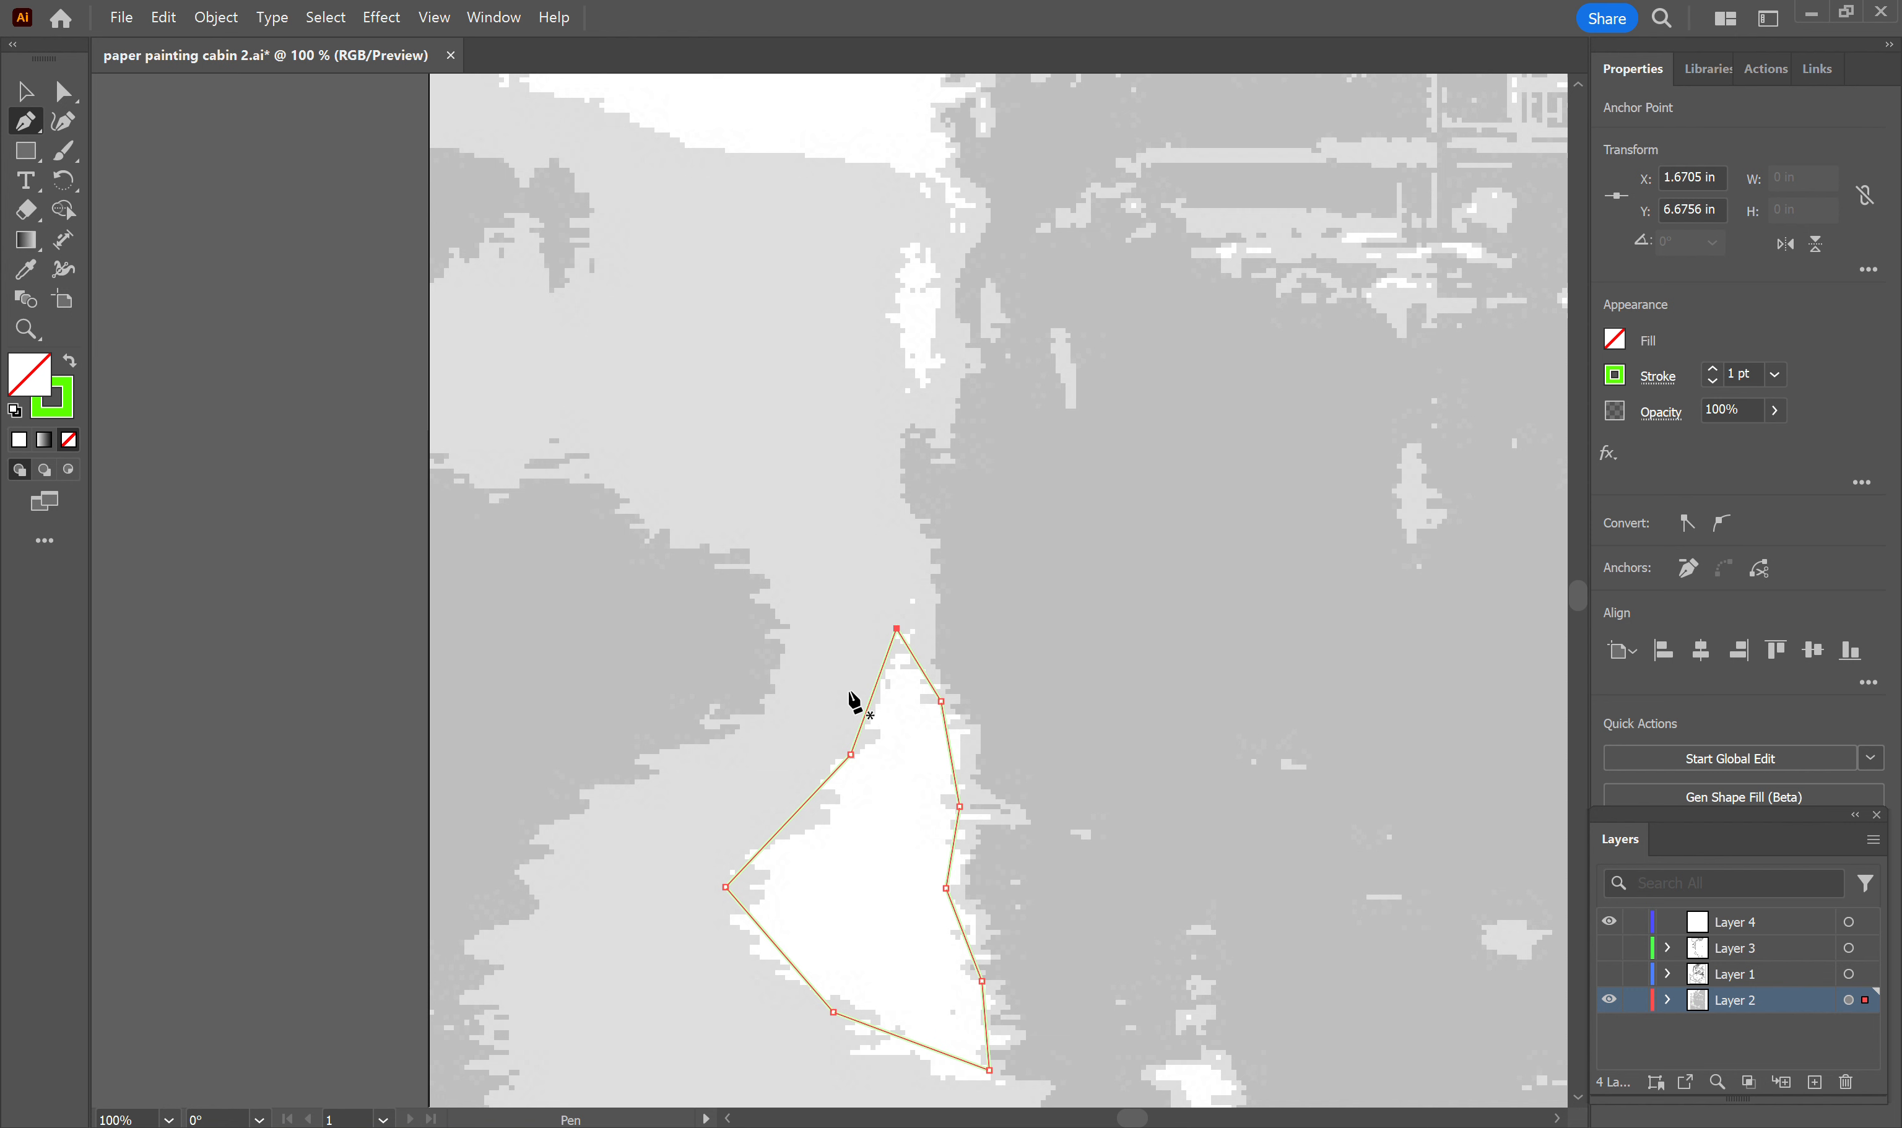
Step: Delete the whole straight-segment trial path around the lake highlight
key(v)
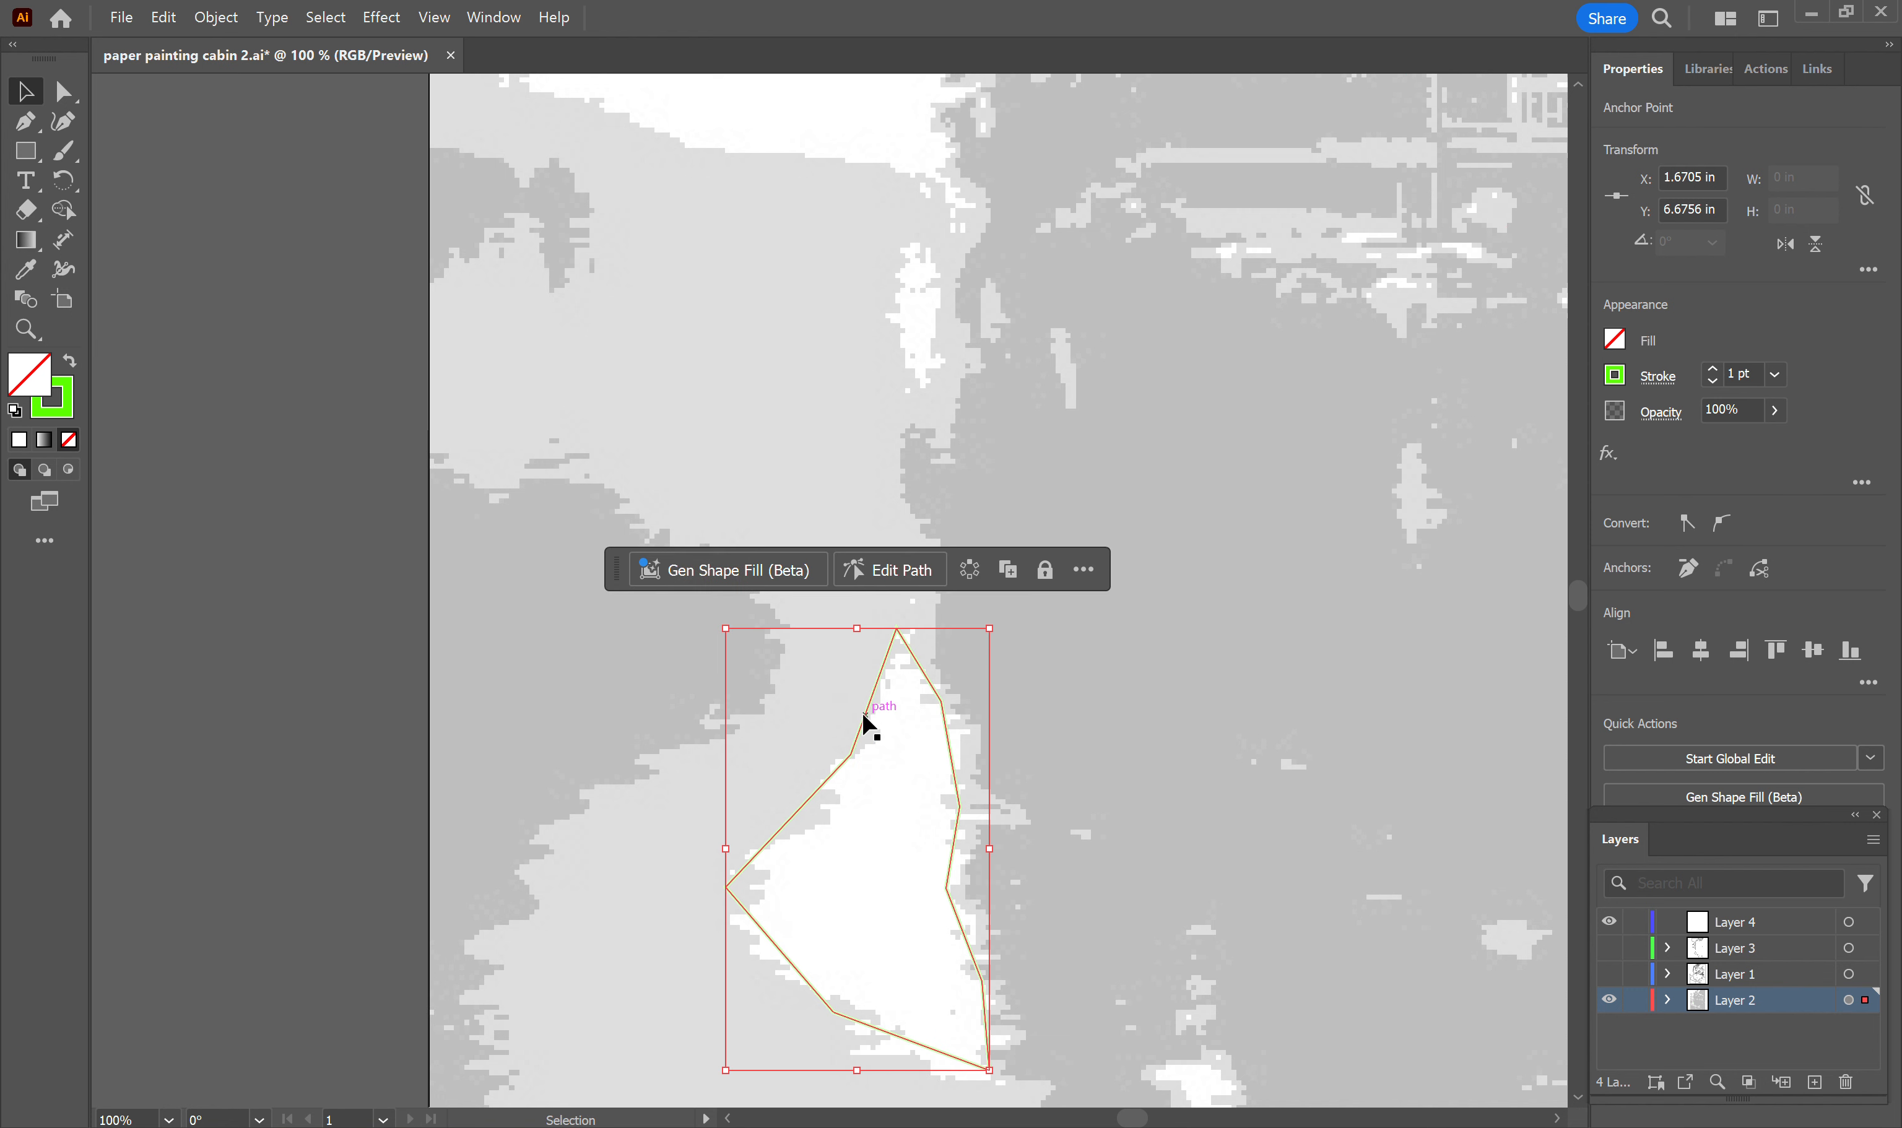
key(Delete)
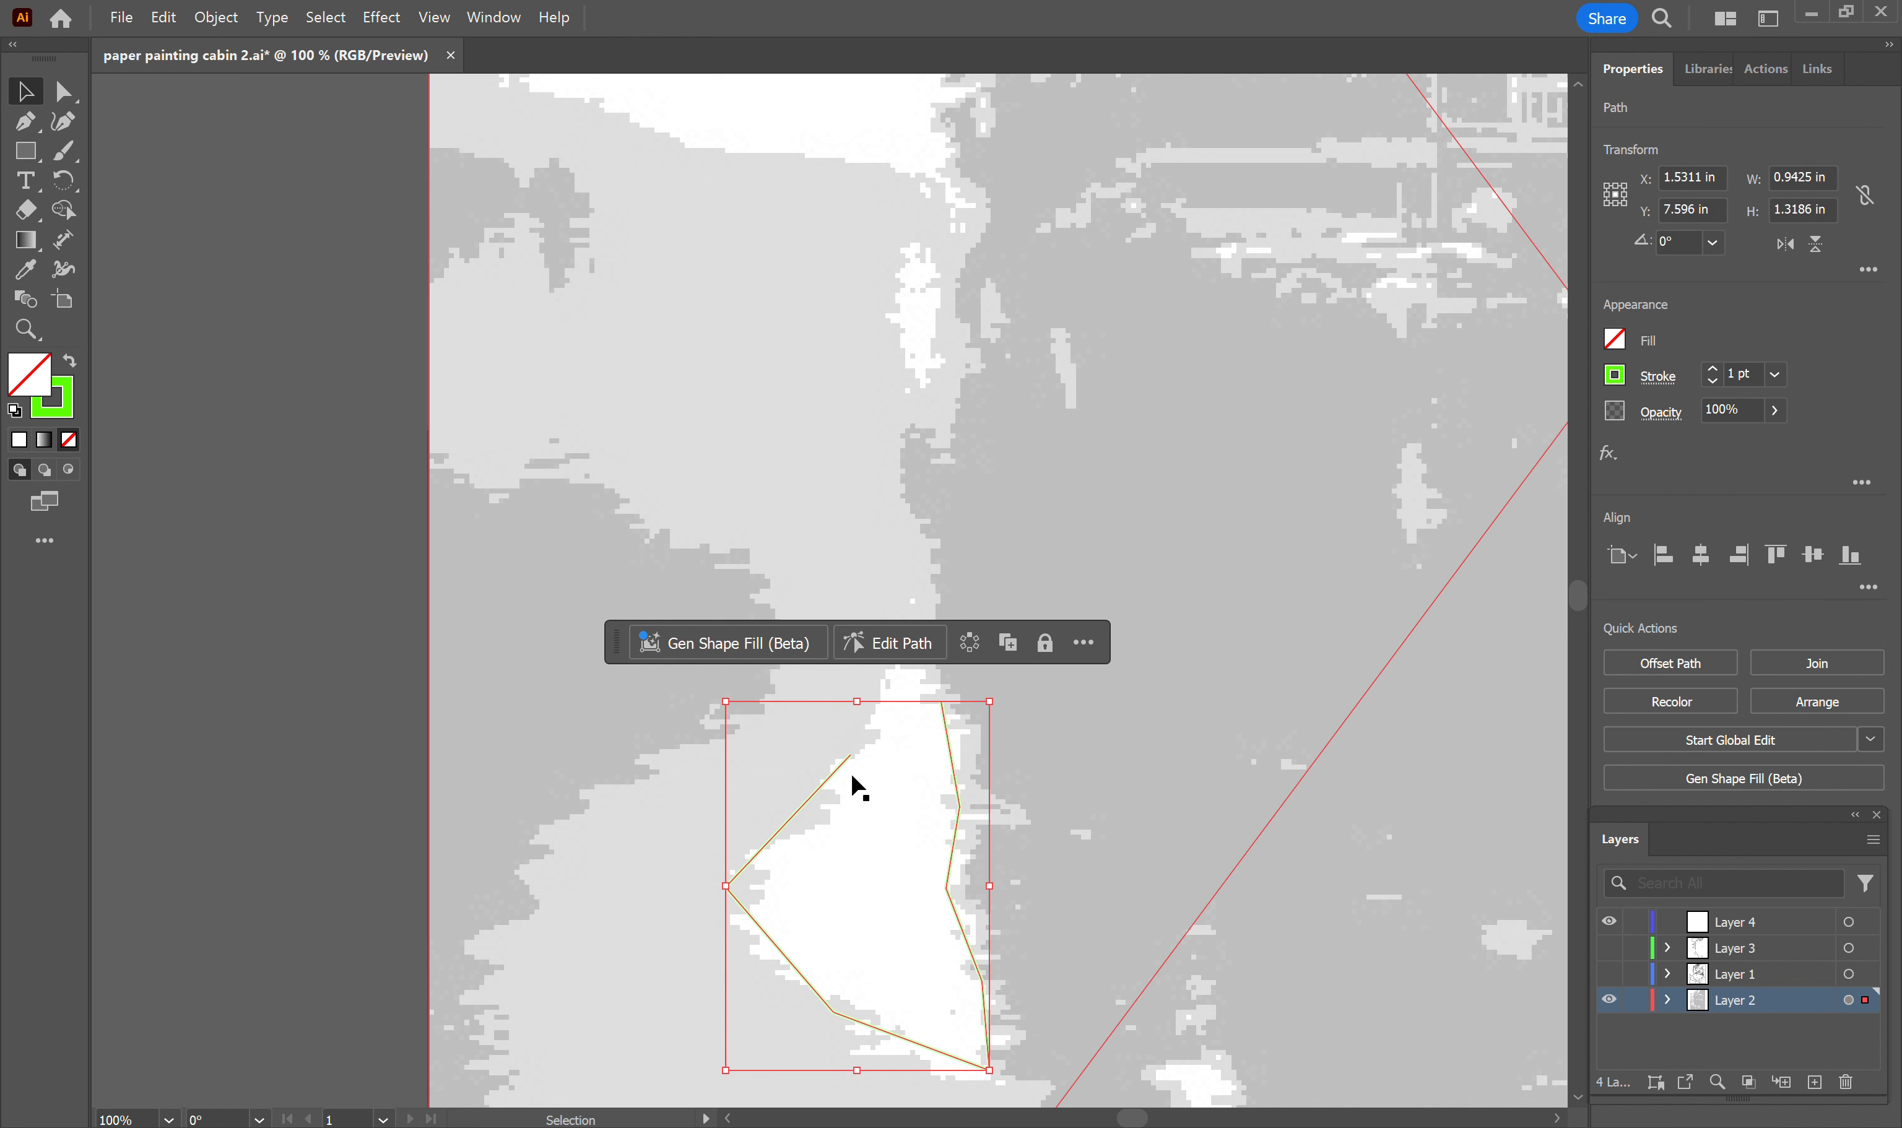
key(Delete)
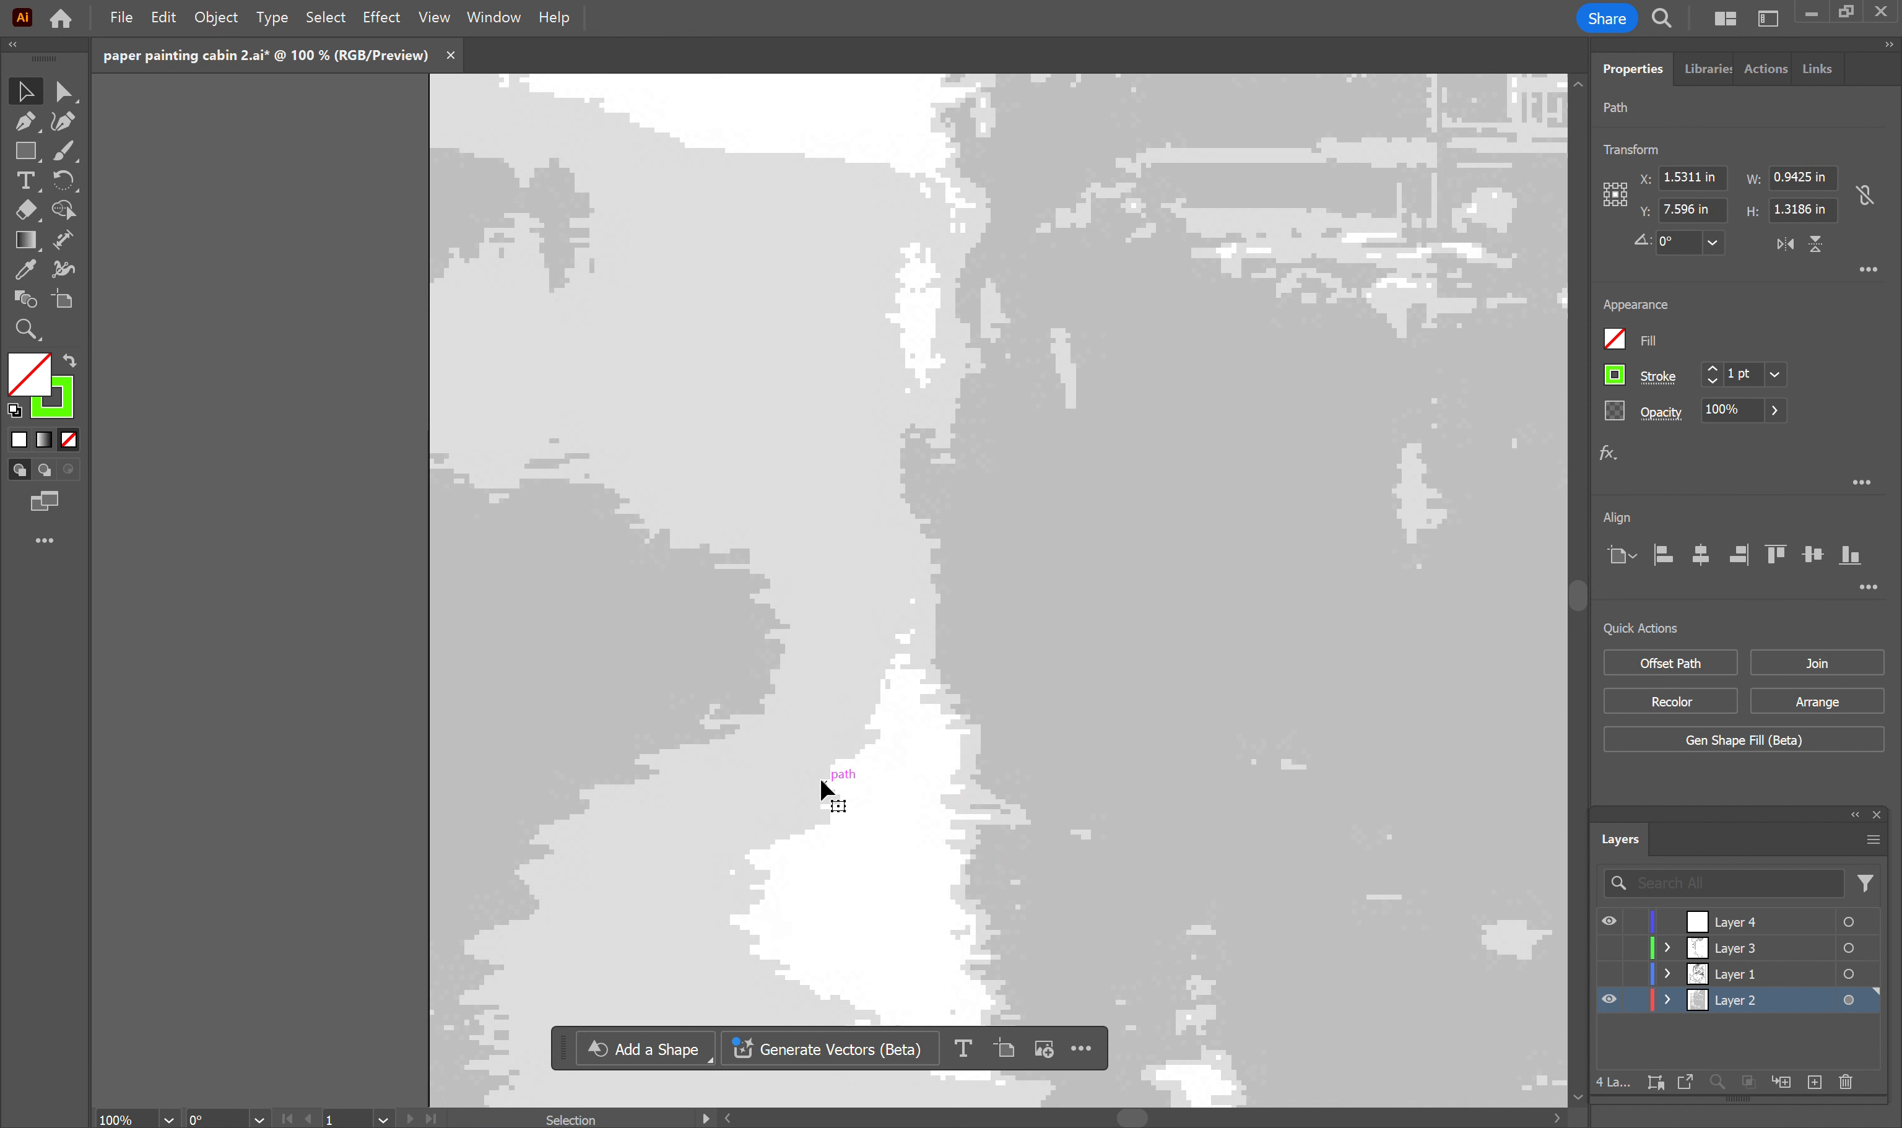
Step: Reactivate the Pen tool and make Layer 4 the active layer for tracing the small white reflection beside the large highlight
key(p)
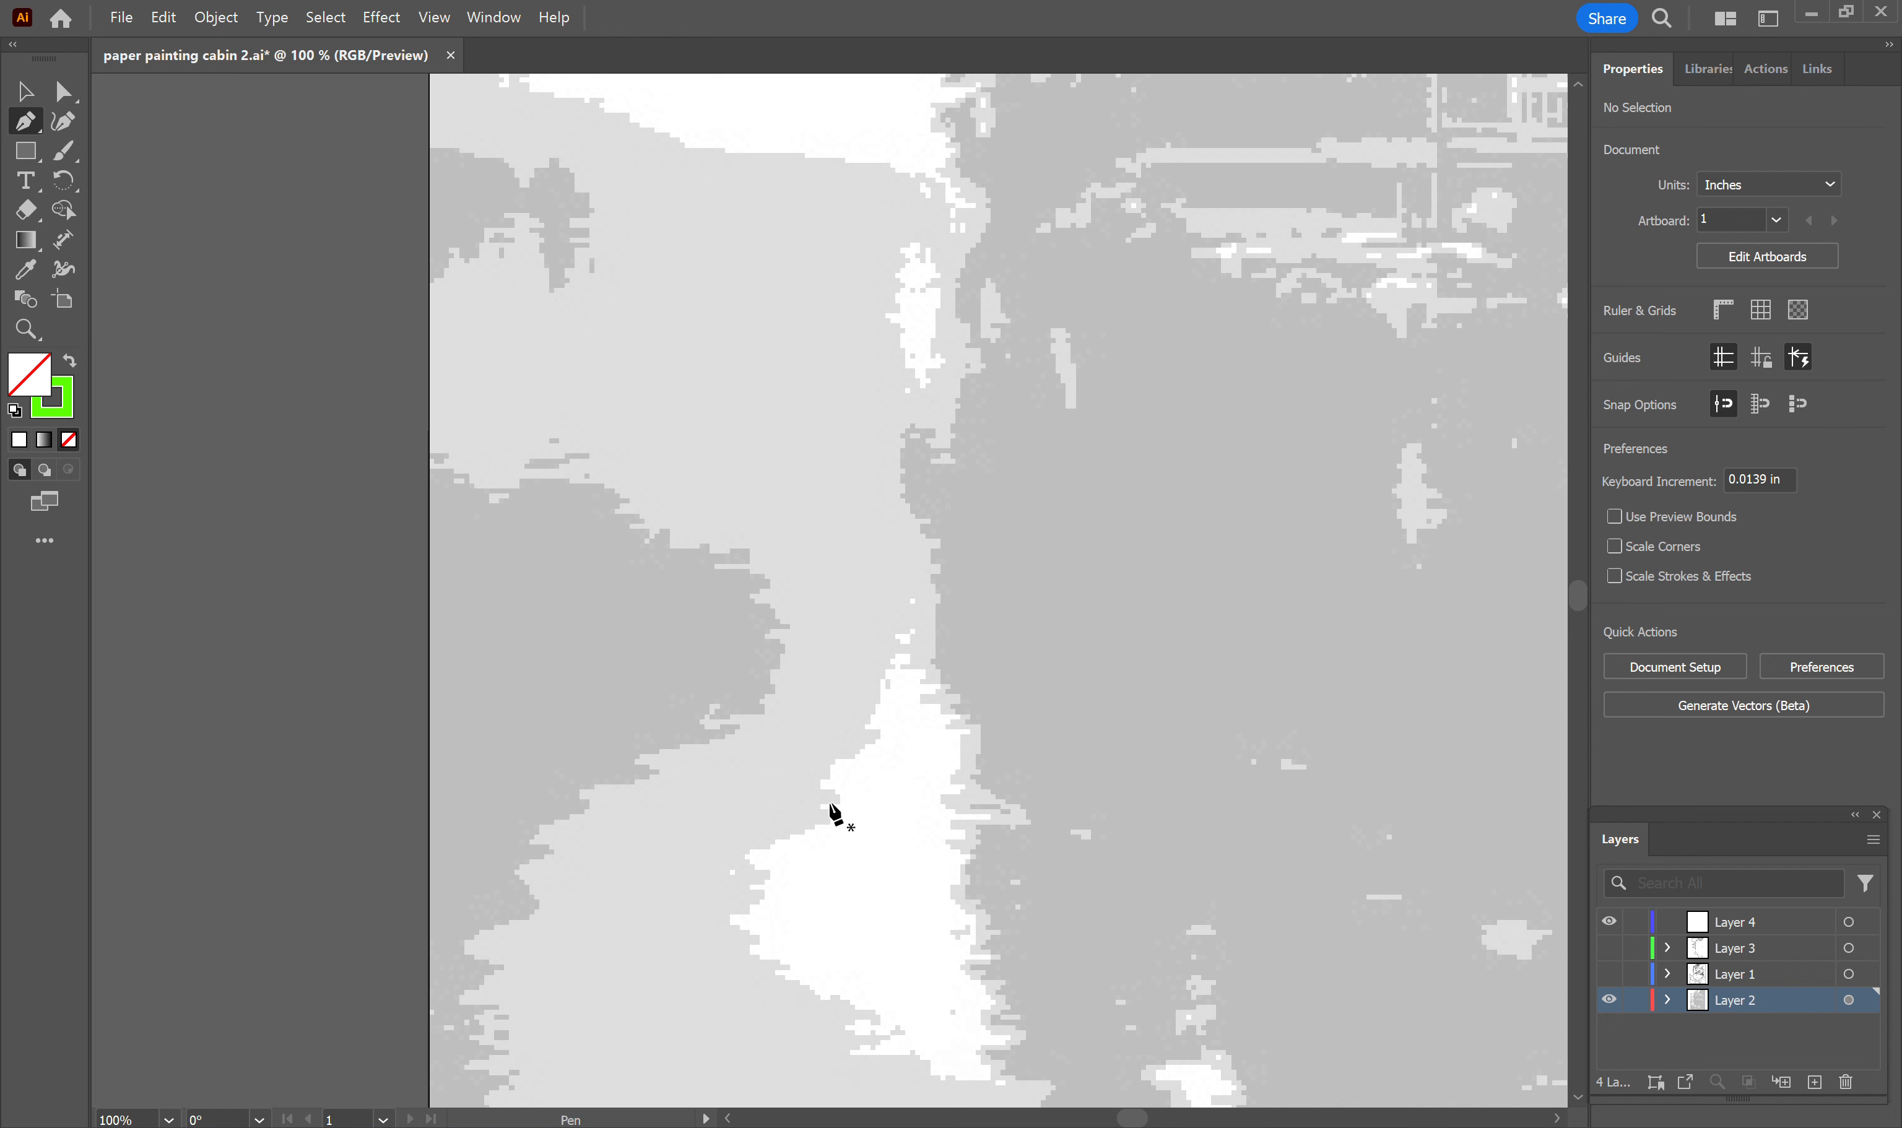
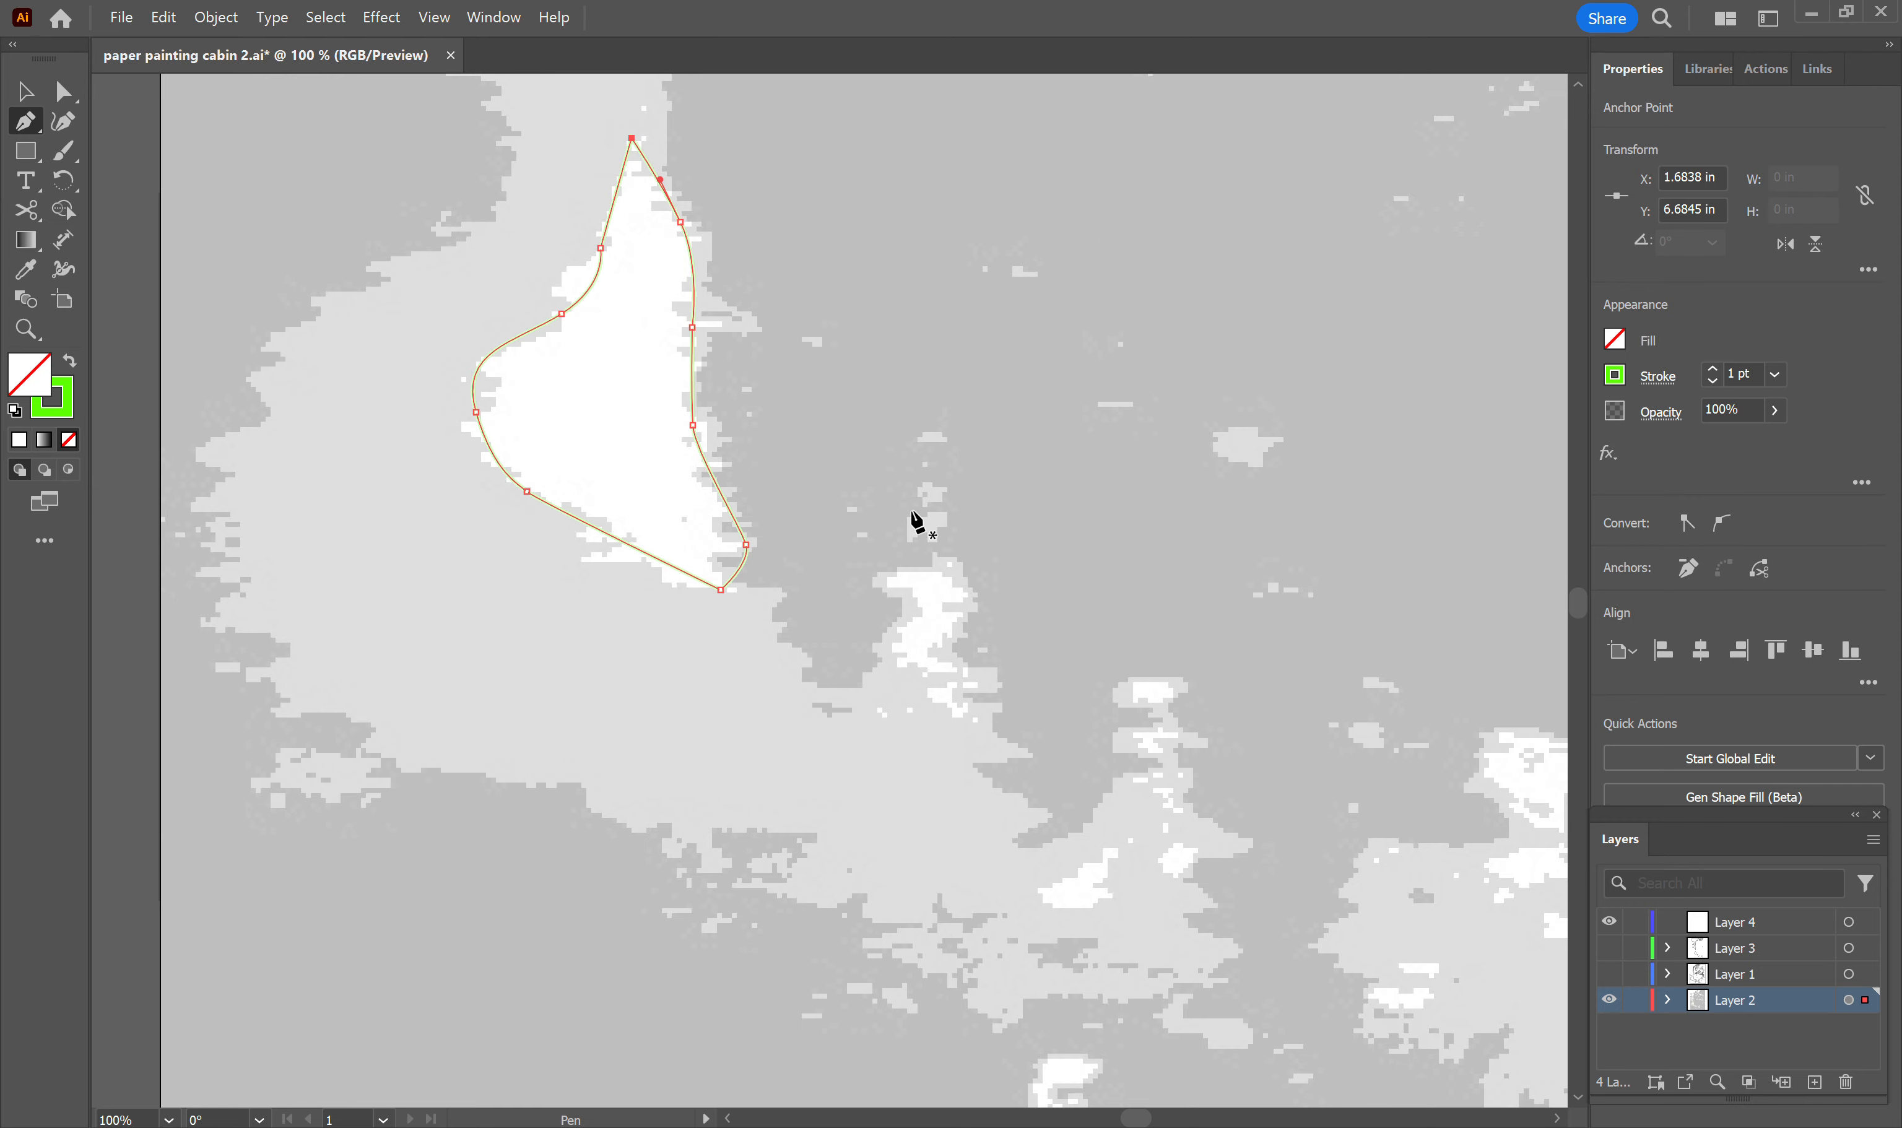
scroll(965, 699, up, 3)
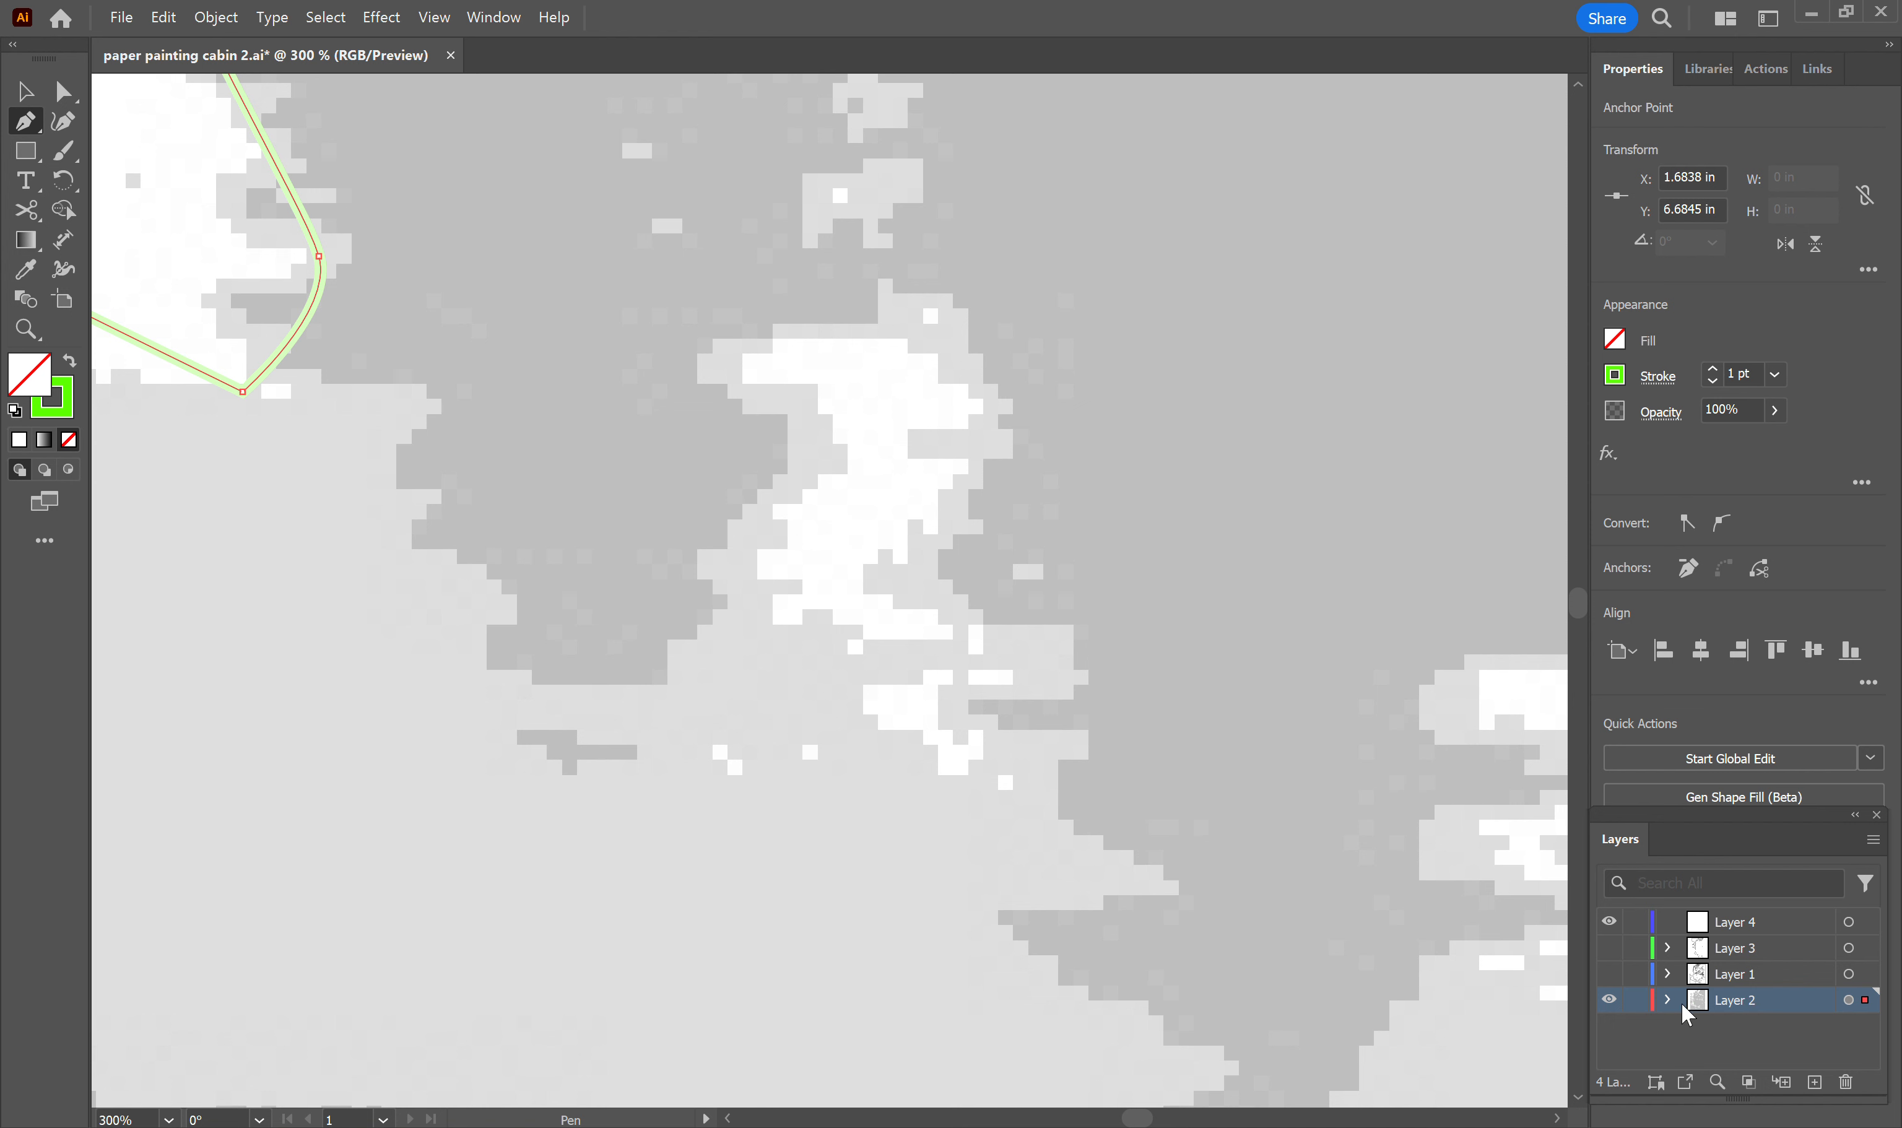
click(1719, 920)
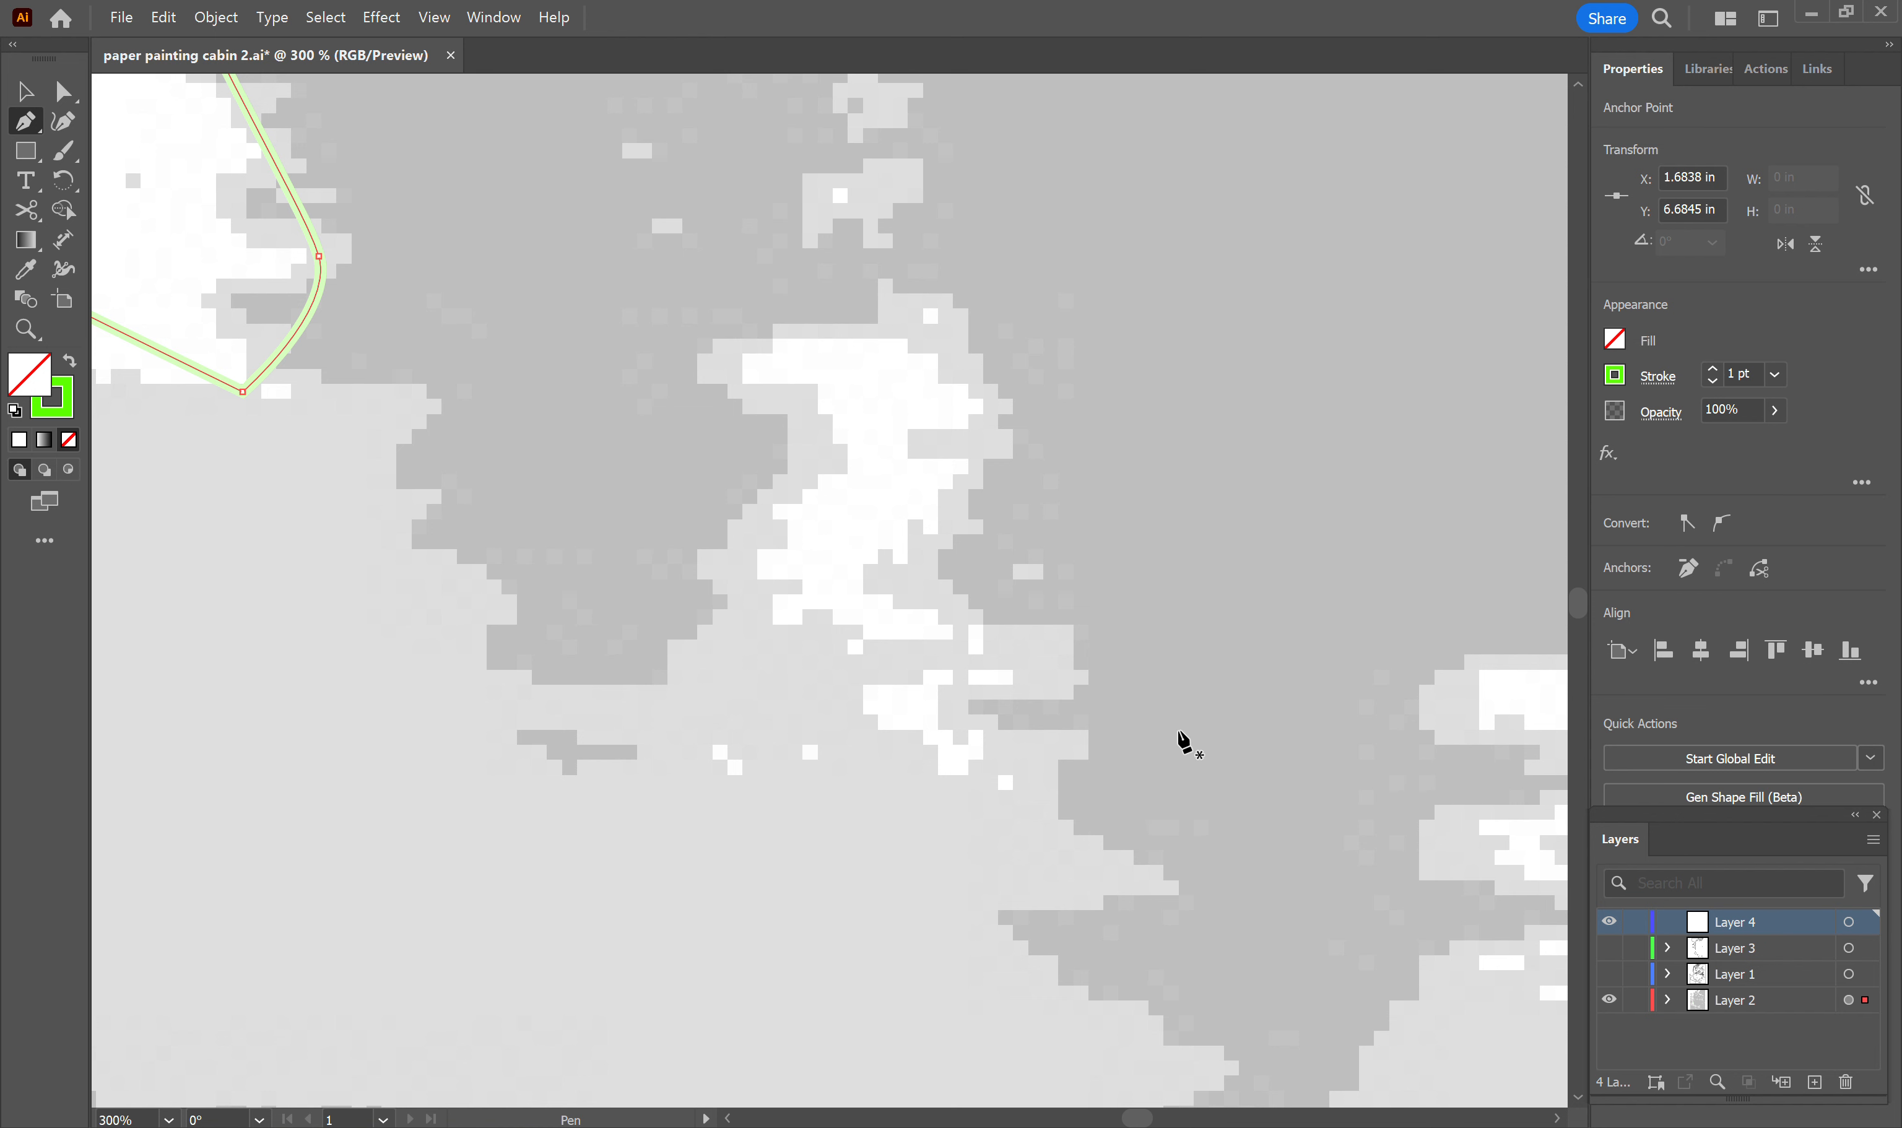
Step: Delete the green lake highlight outline that lies on Layer 2
drag(508, 348, 945, 610)
key(v)
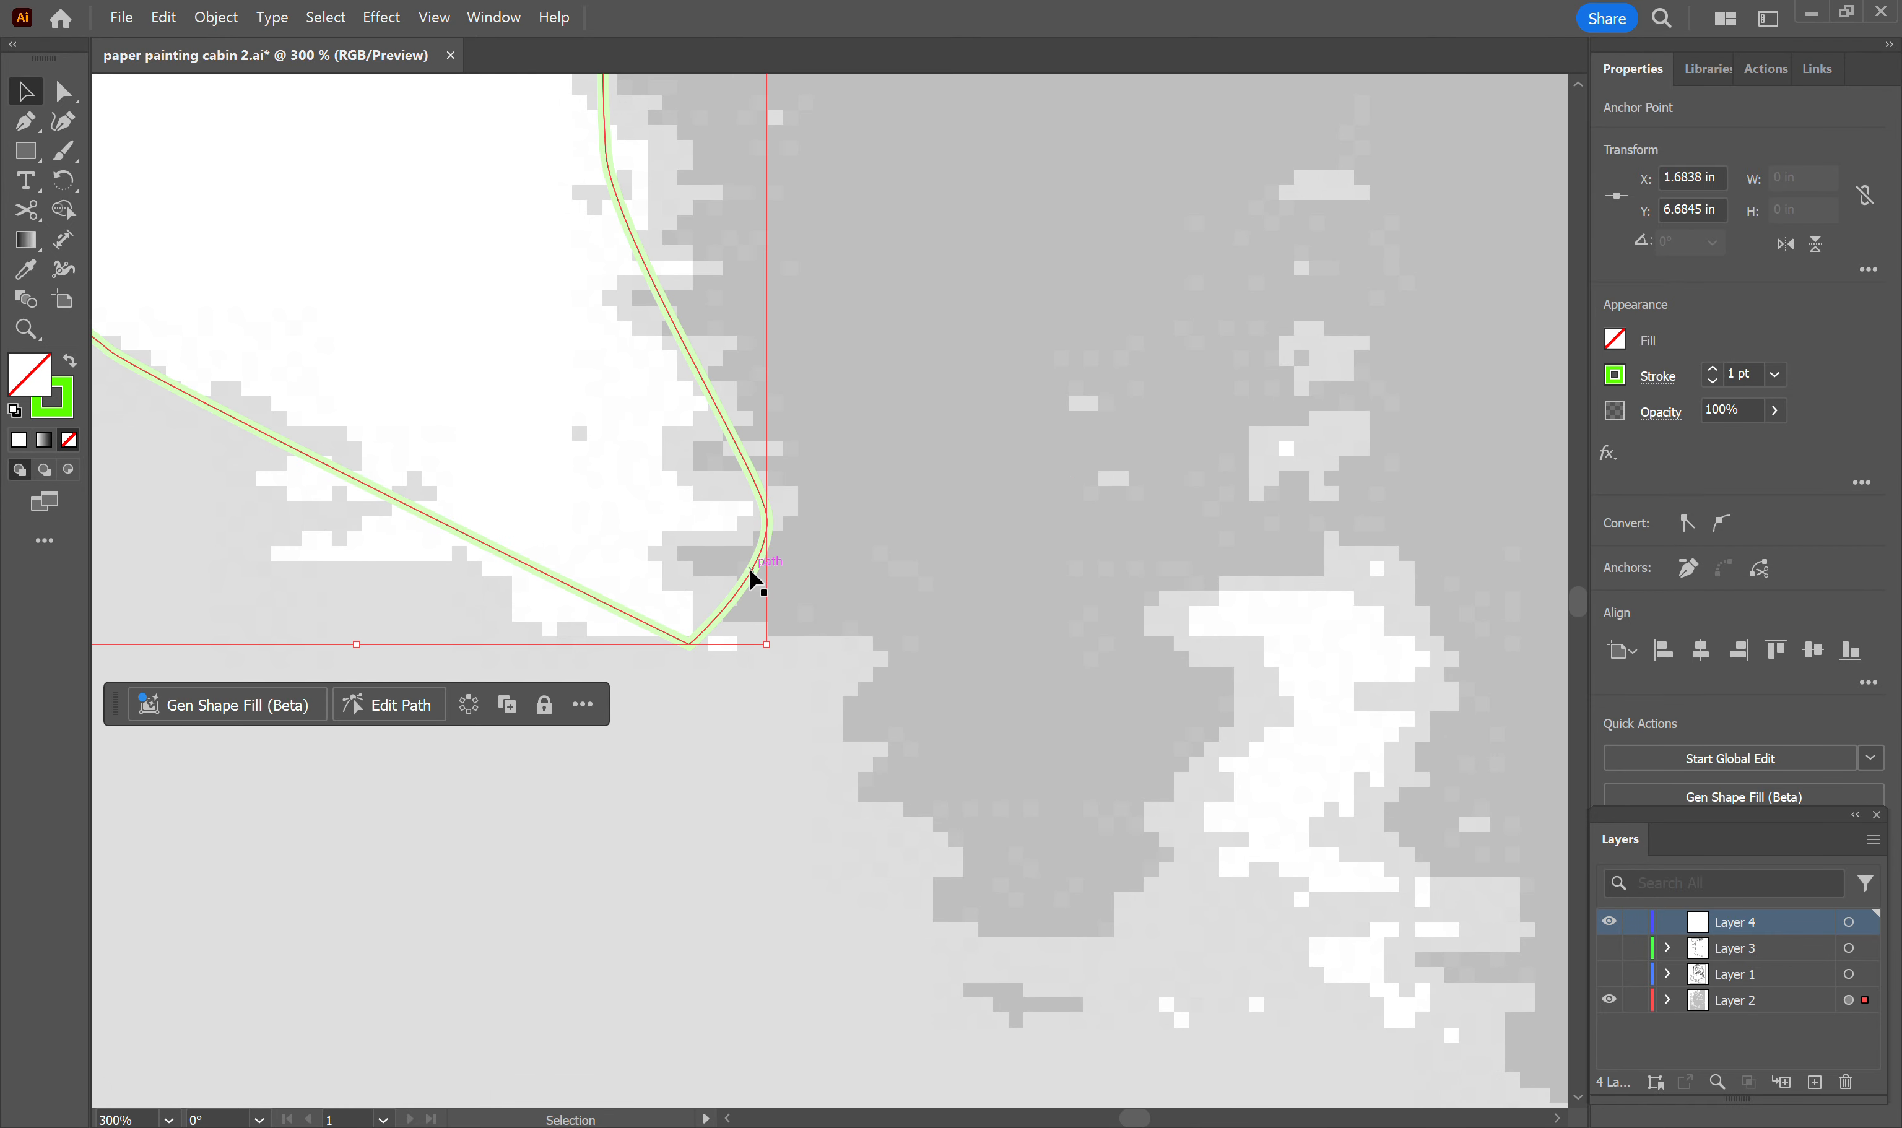
click(749, 570)
click(714, 617)
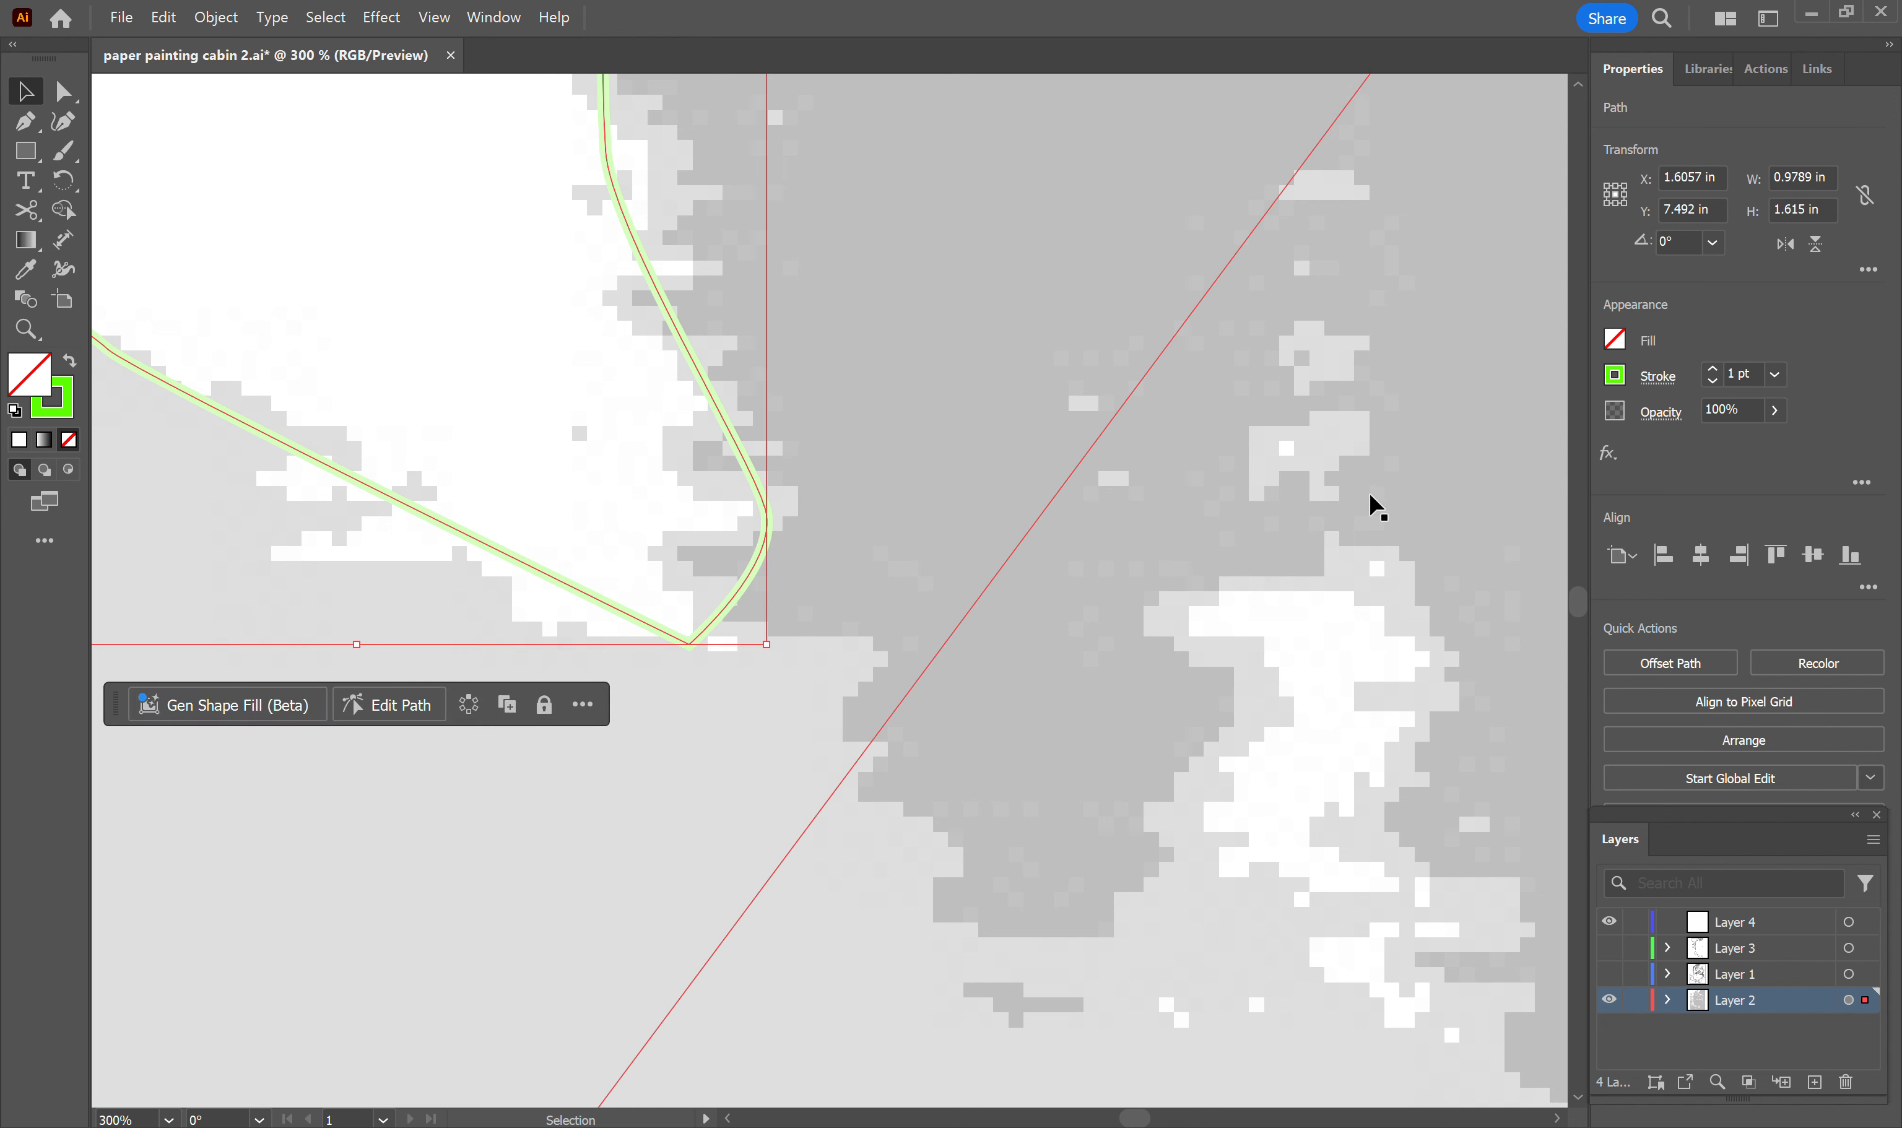
key(Delete)
Step: Make Layer 4 active and trace the large white lake highlight as a closed path with curved Pen segments
scroll(1236, 517, down, 4)
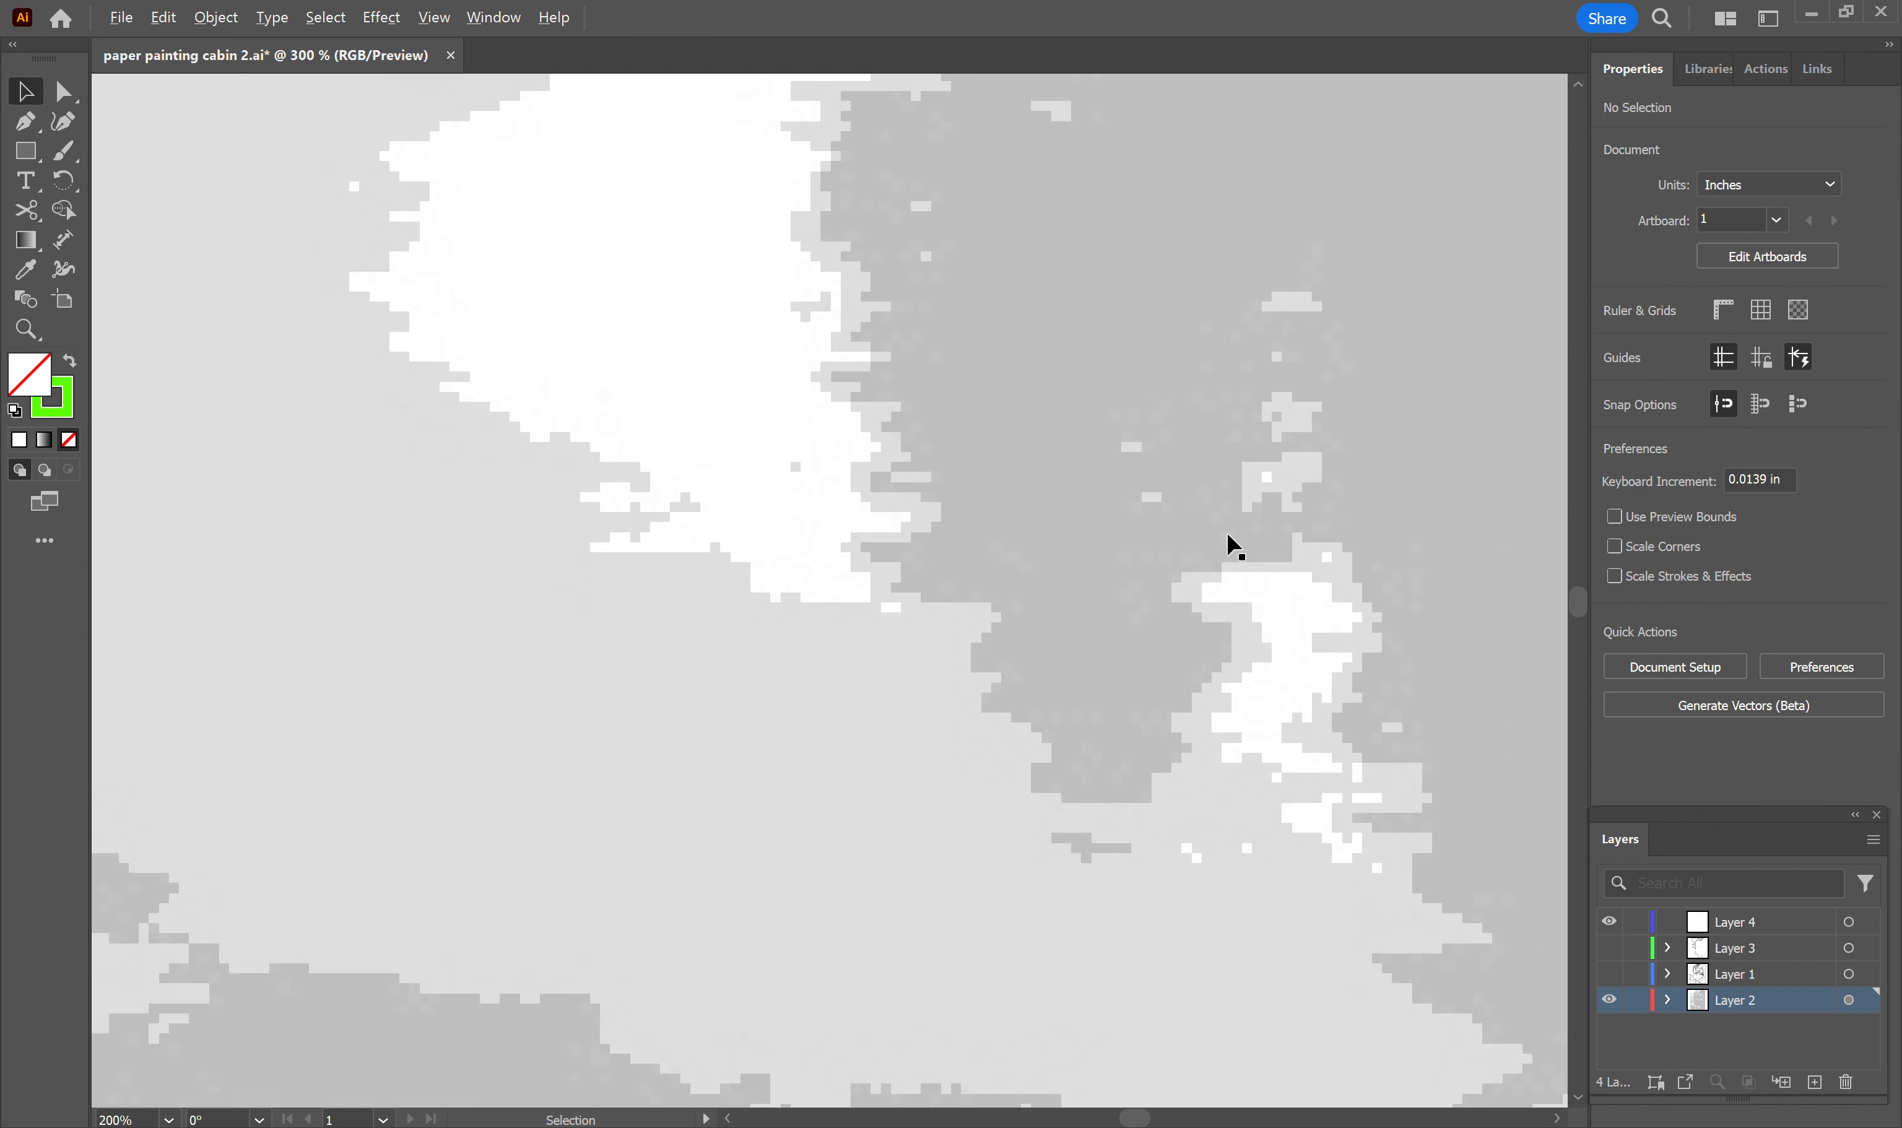
click(1733, 928)
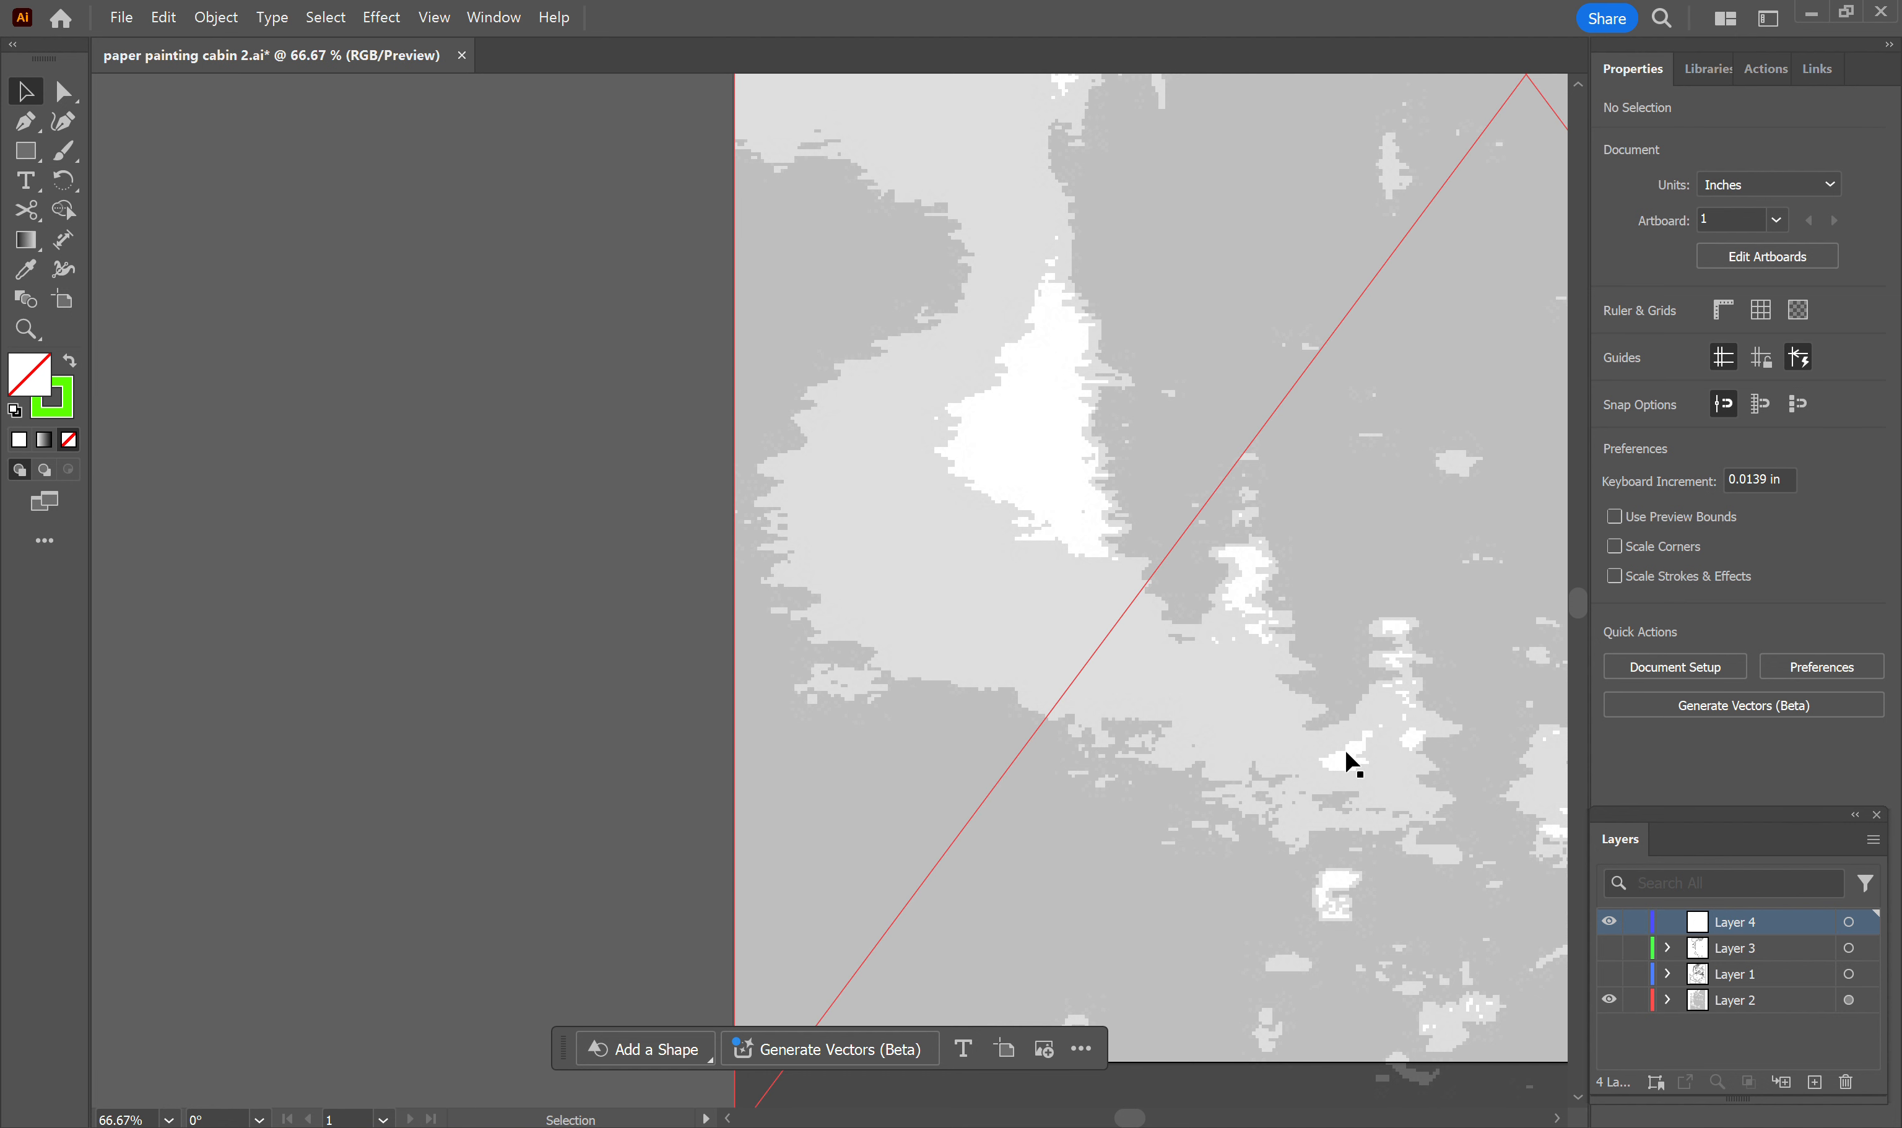
click(25, 121)
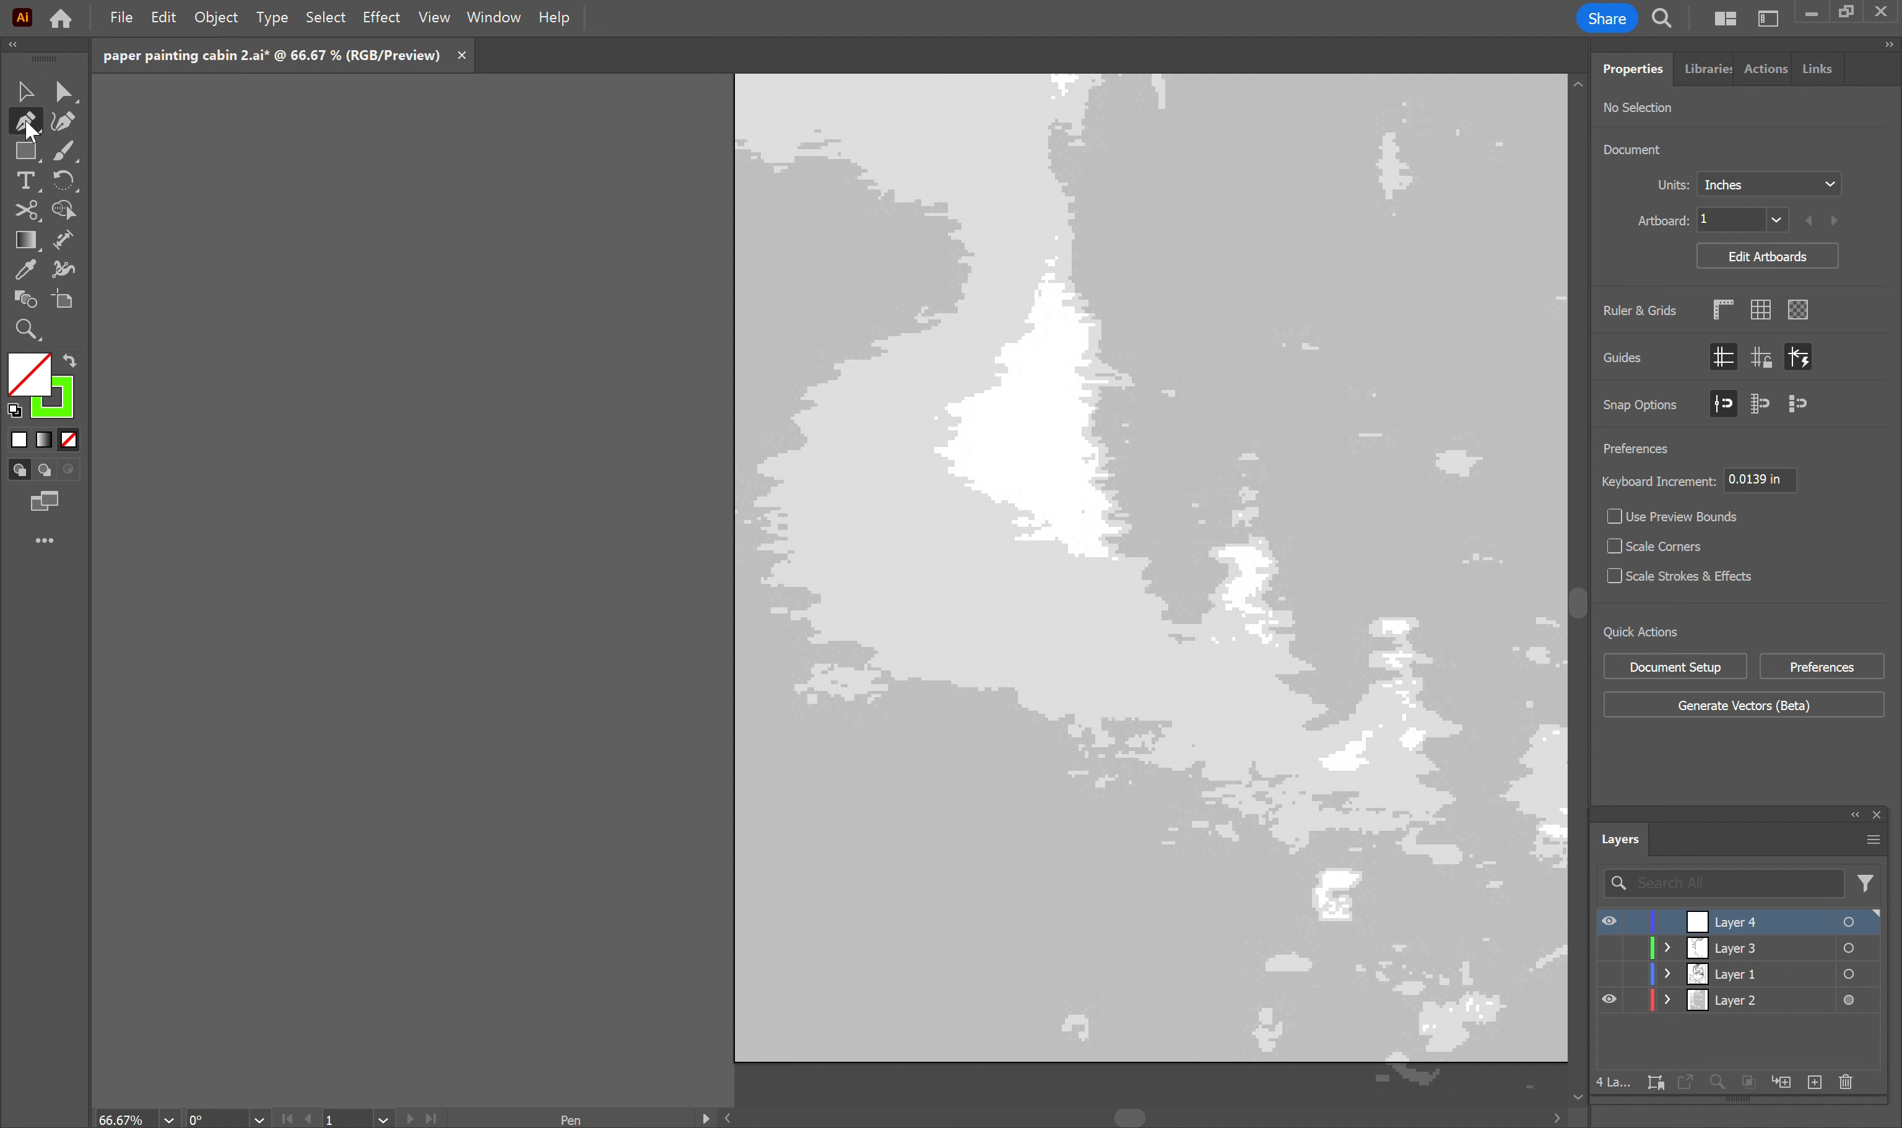
click(1046, 263)
drag(992, 380, 975, 491)
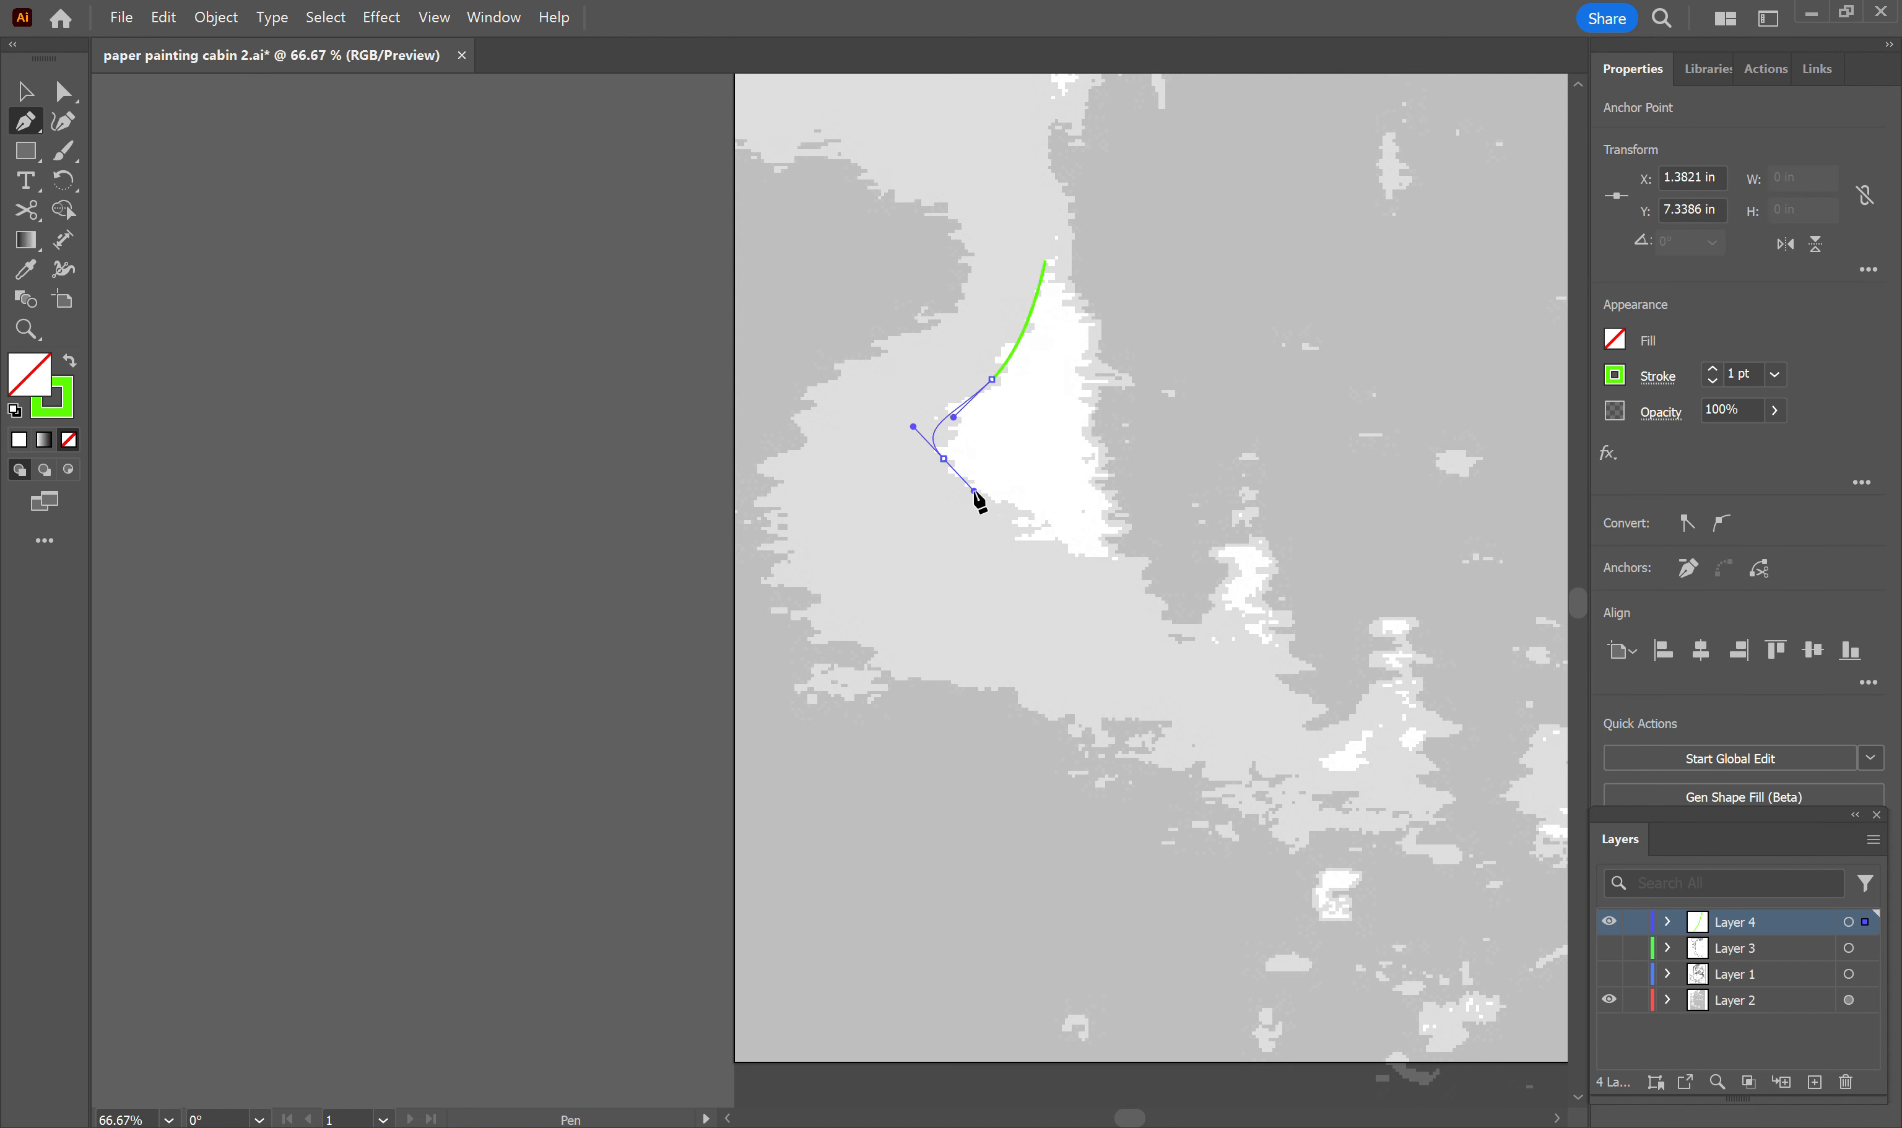
drag(1050, 546, 1083, 300)
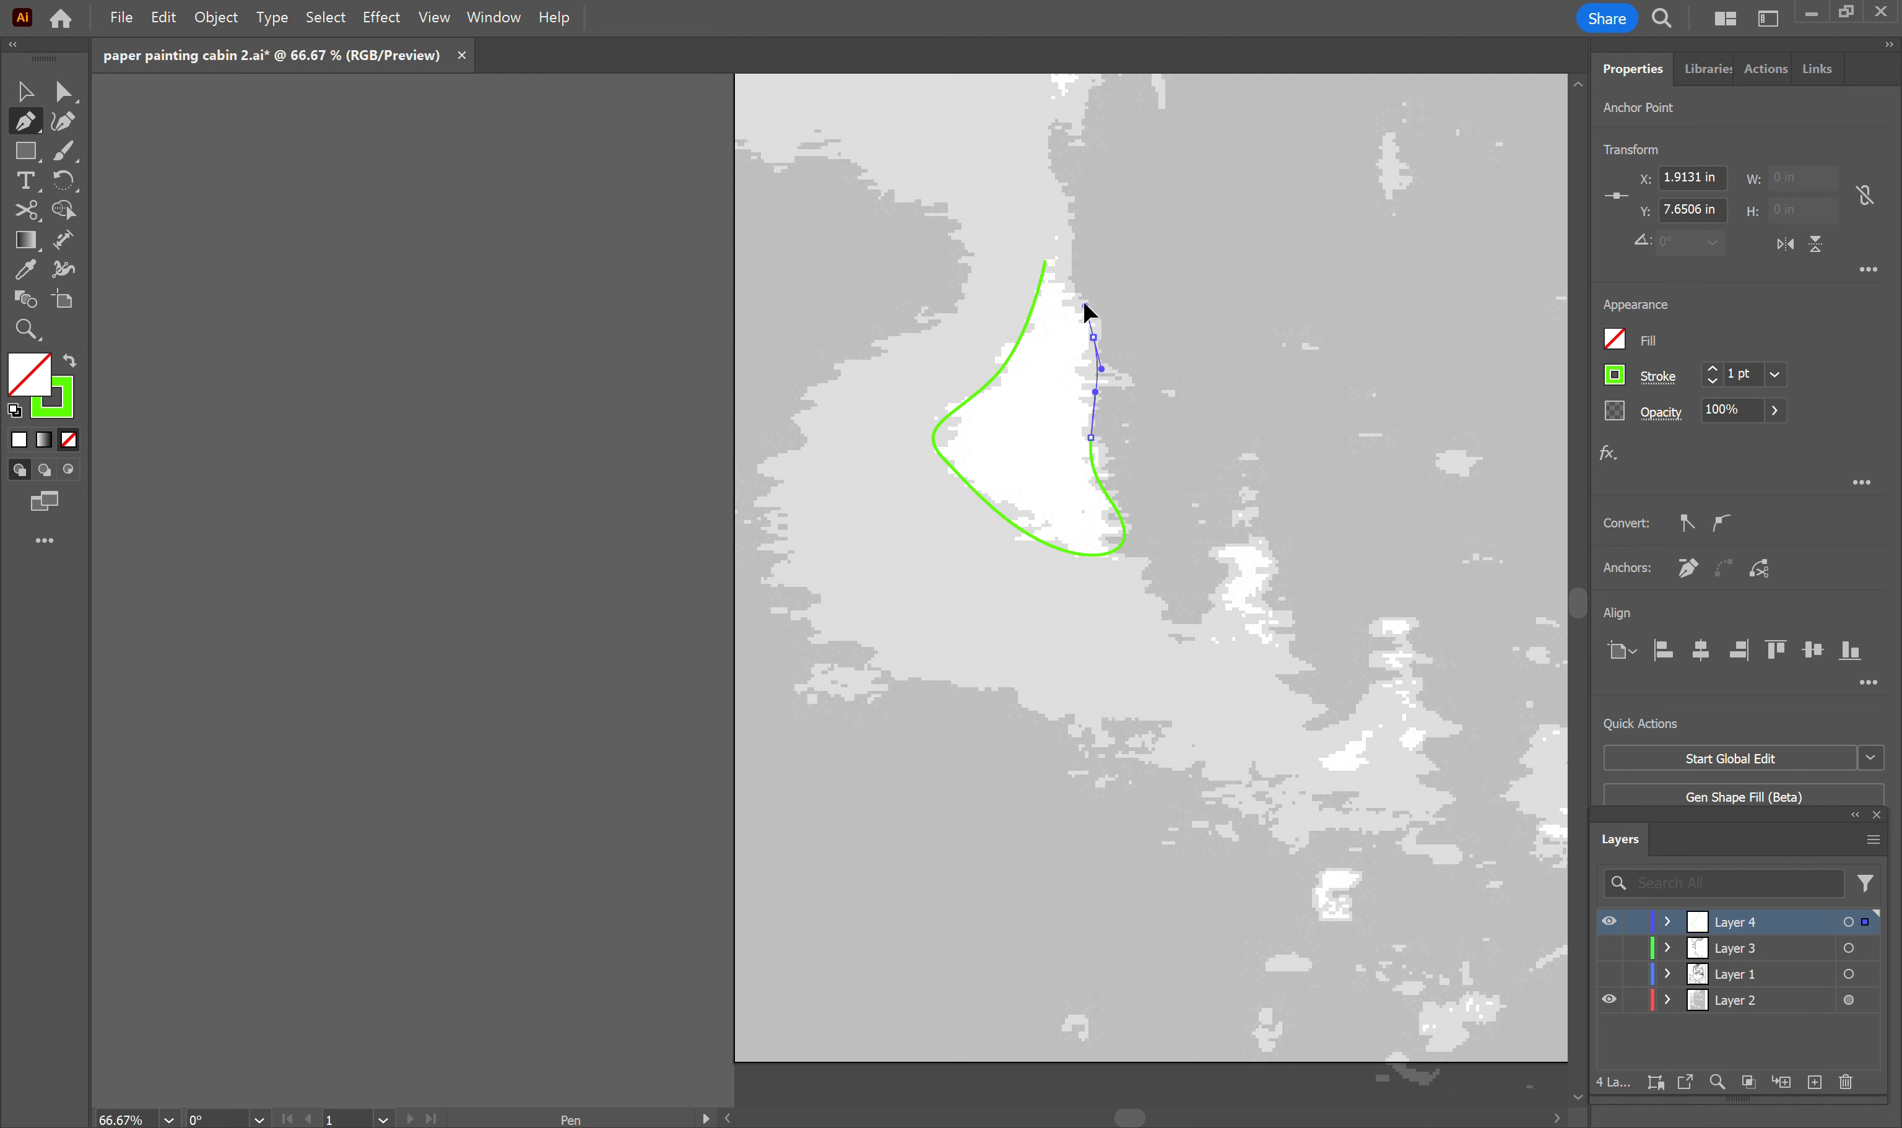
click(1046, 262)
Step: Trace the small S-shaped white reflection beside the large lake highlight as a closed path of curved Pen segments
drag(1368, 373, 713, 386)
scroll(929, 465, down, 1)
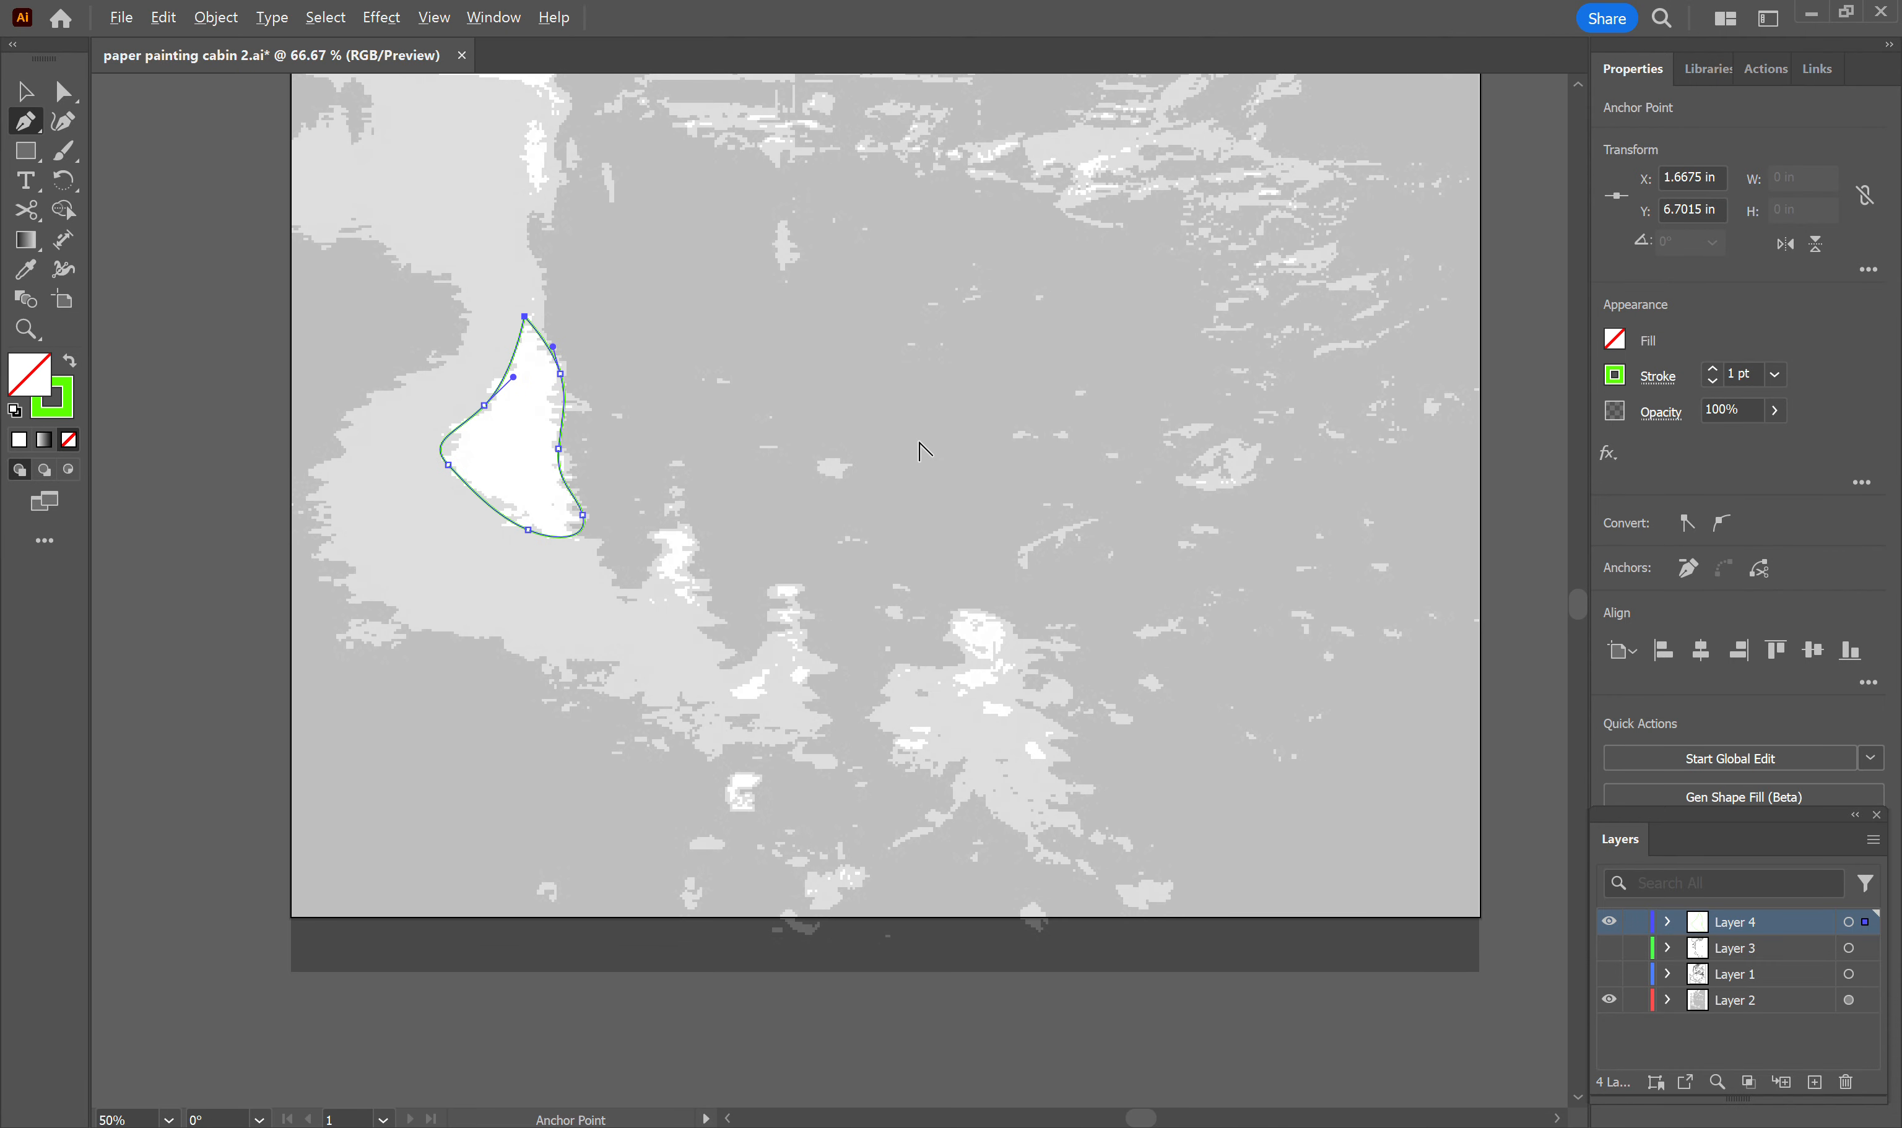
scroll(931, 423, up, 5)
scroll(926, 414, up, 8)
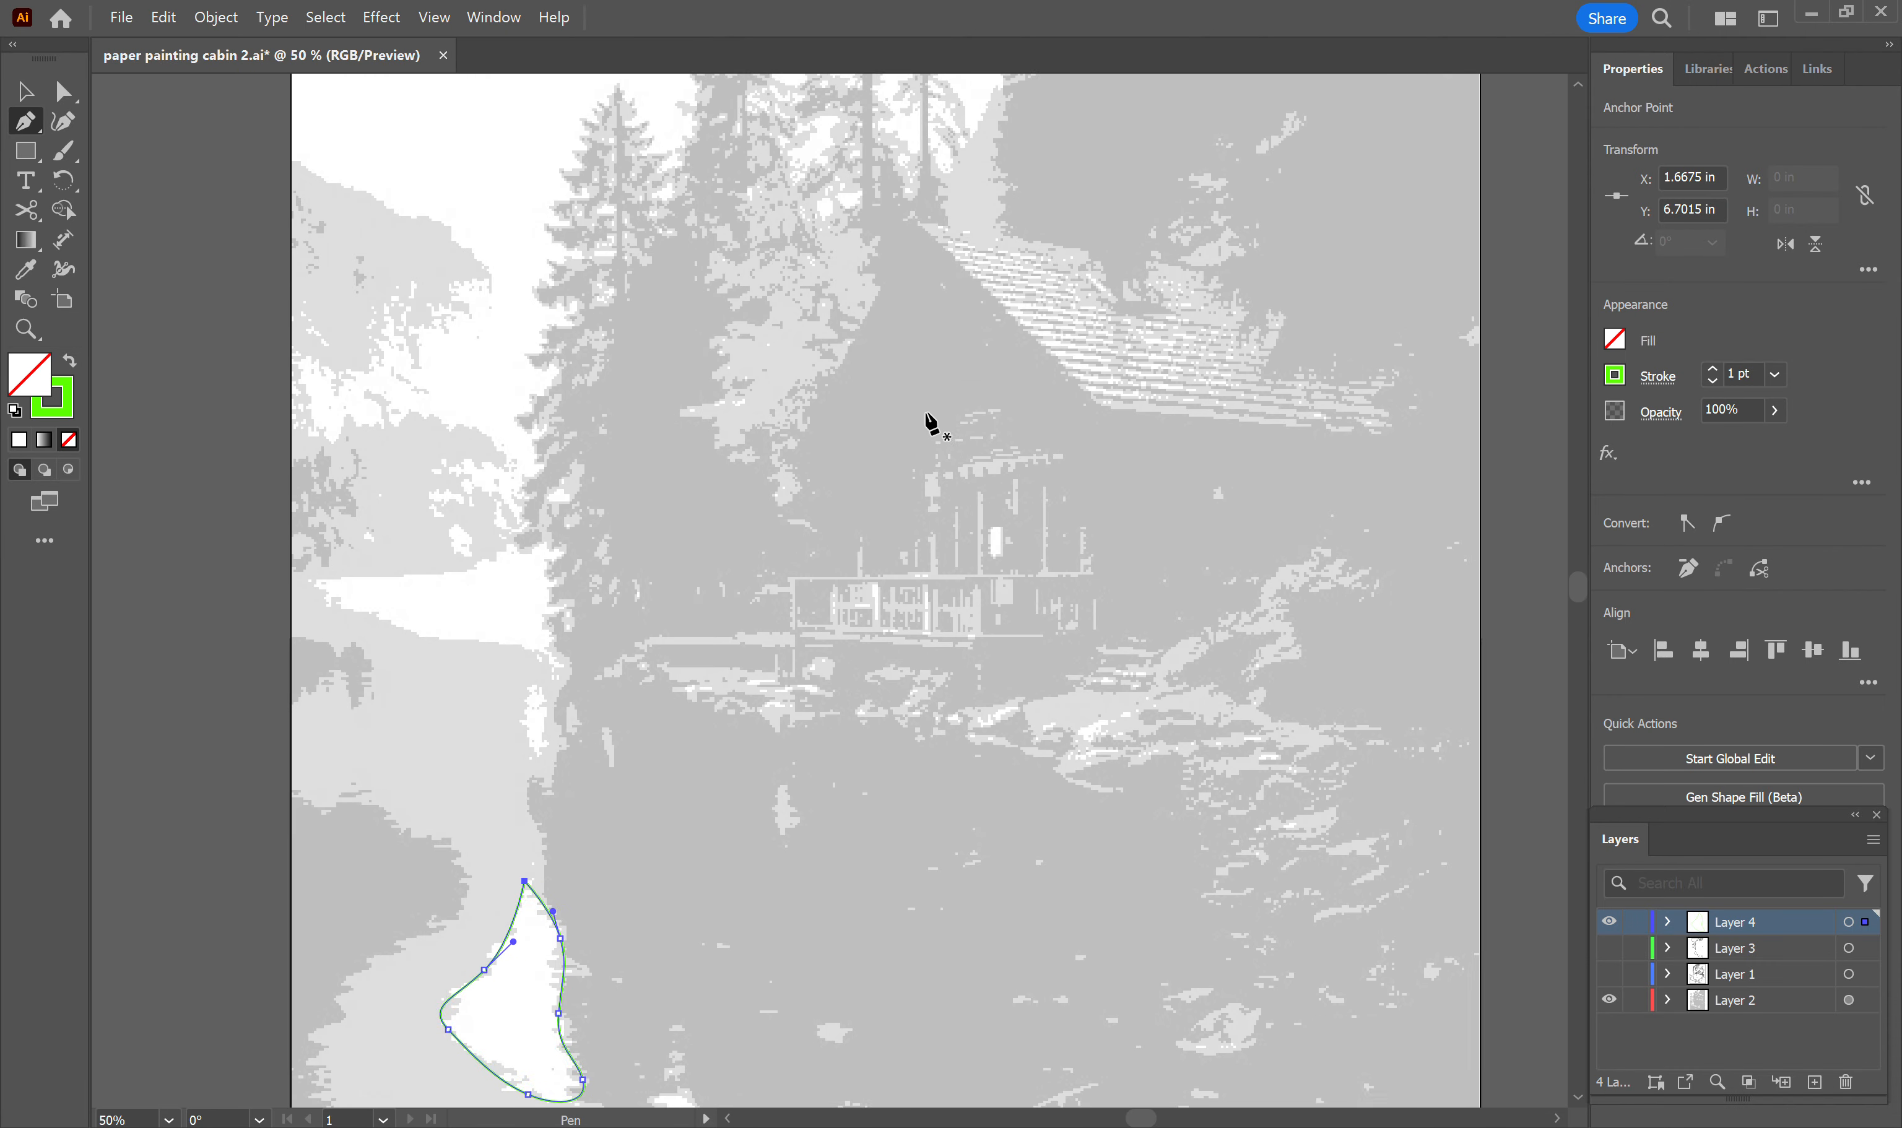
scroll(926, 414, down, 7)
scroll(930, 423, down, 4)
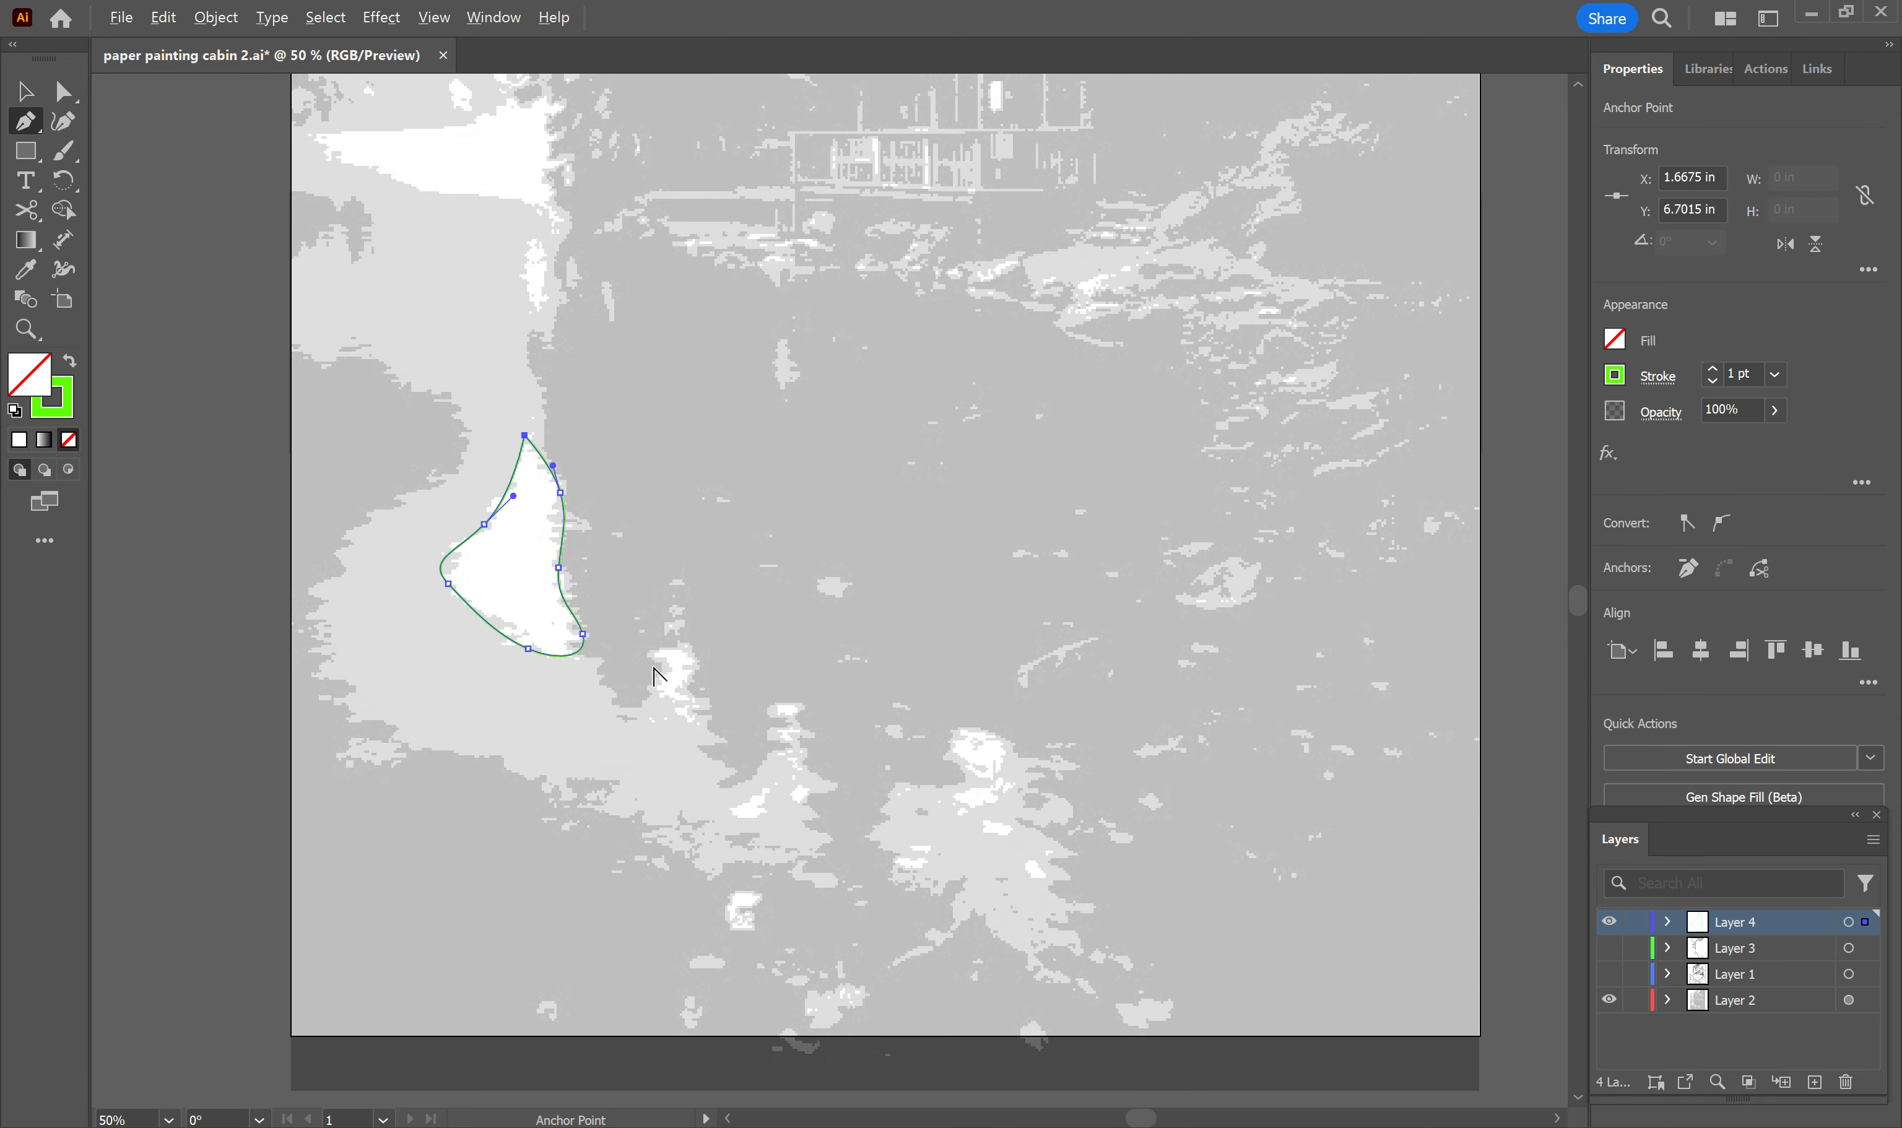
scroll(655, 676, up, 6)
scroll(719, 654, down, 3)
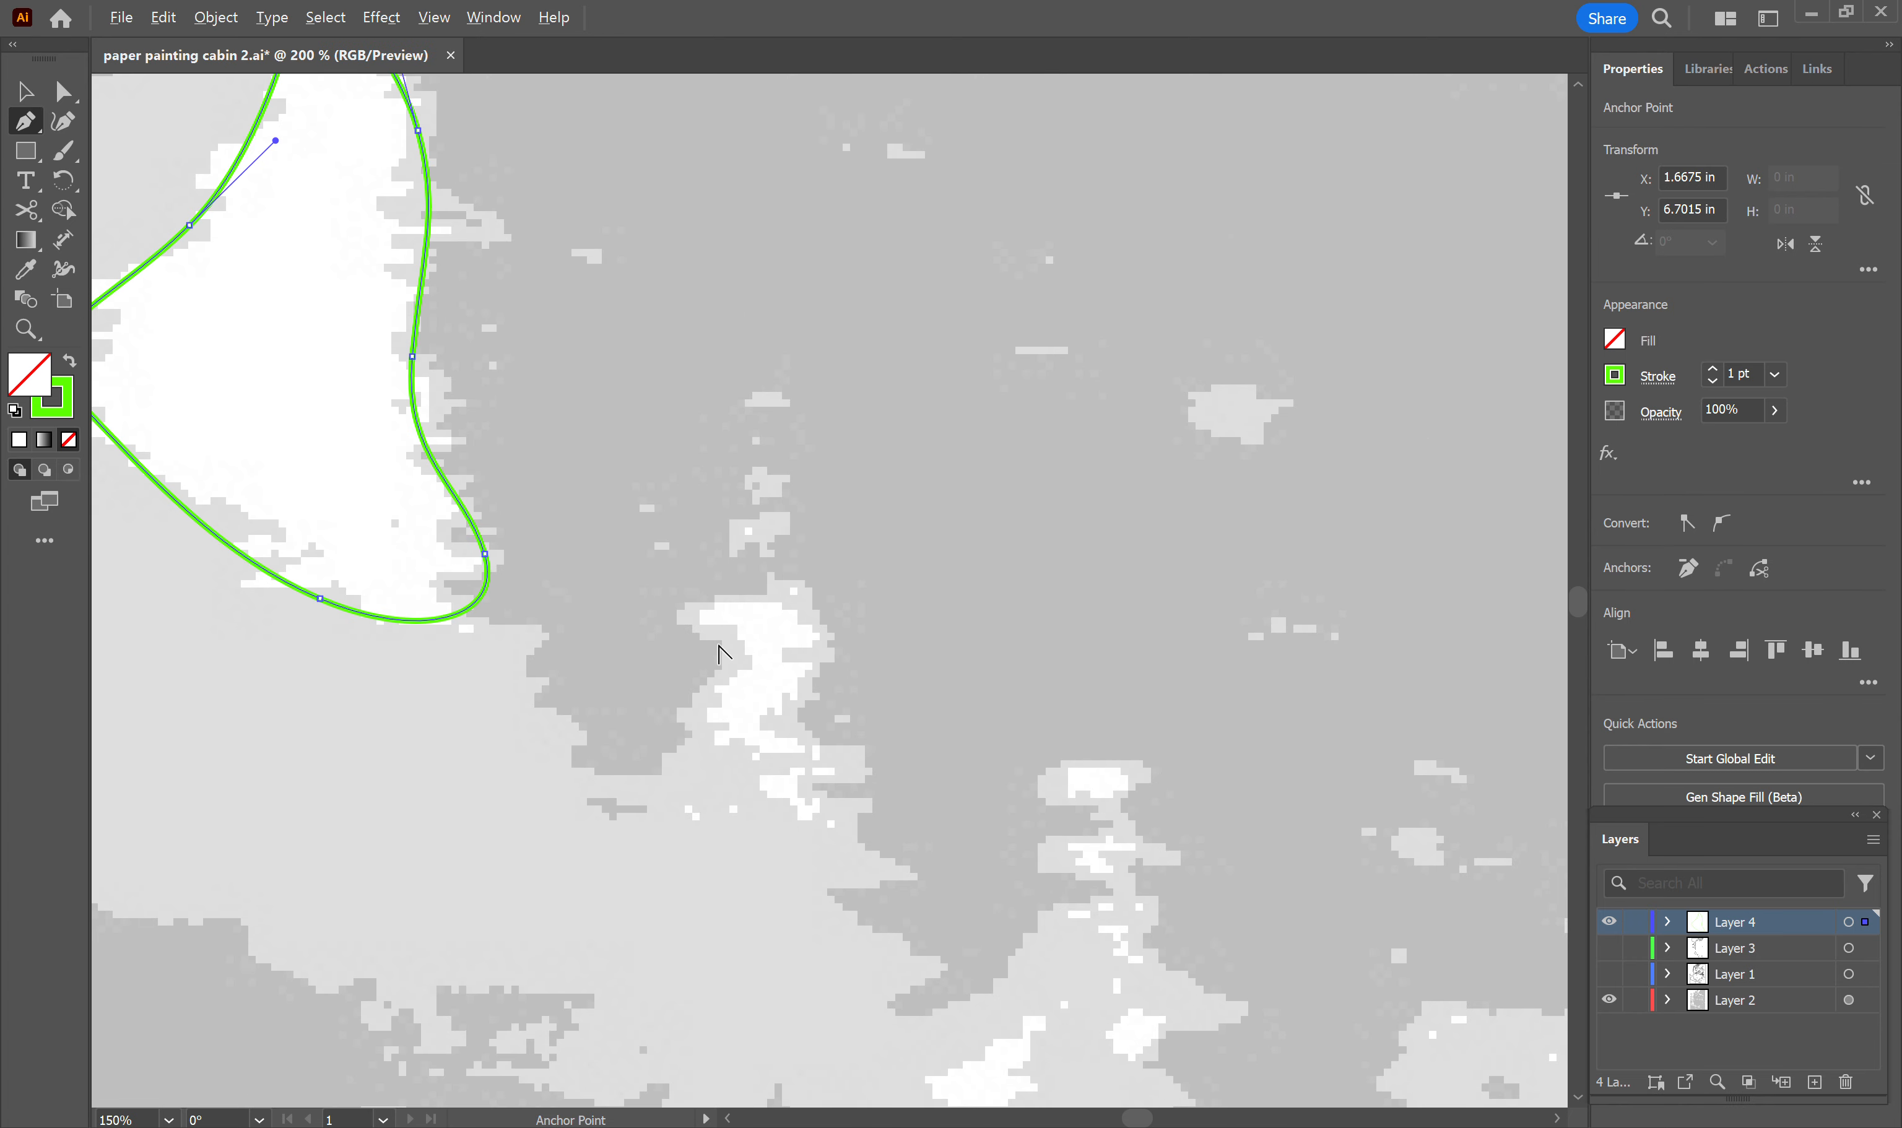
scroll(704, 631, up, 2)
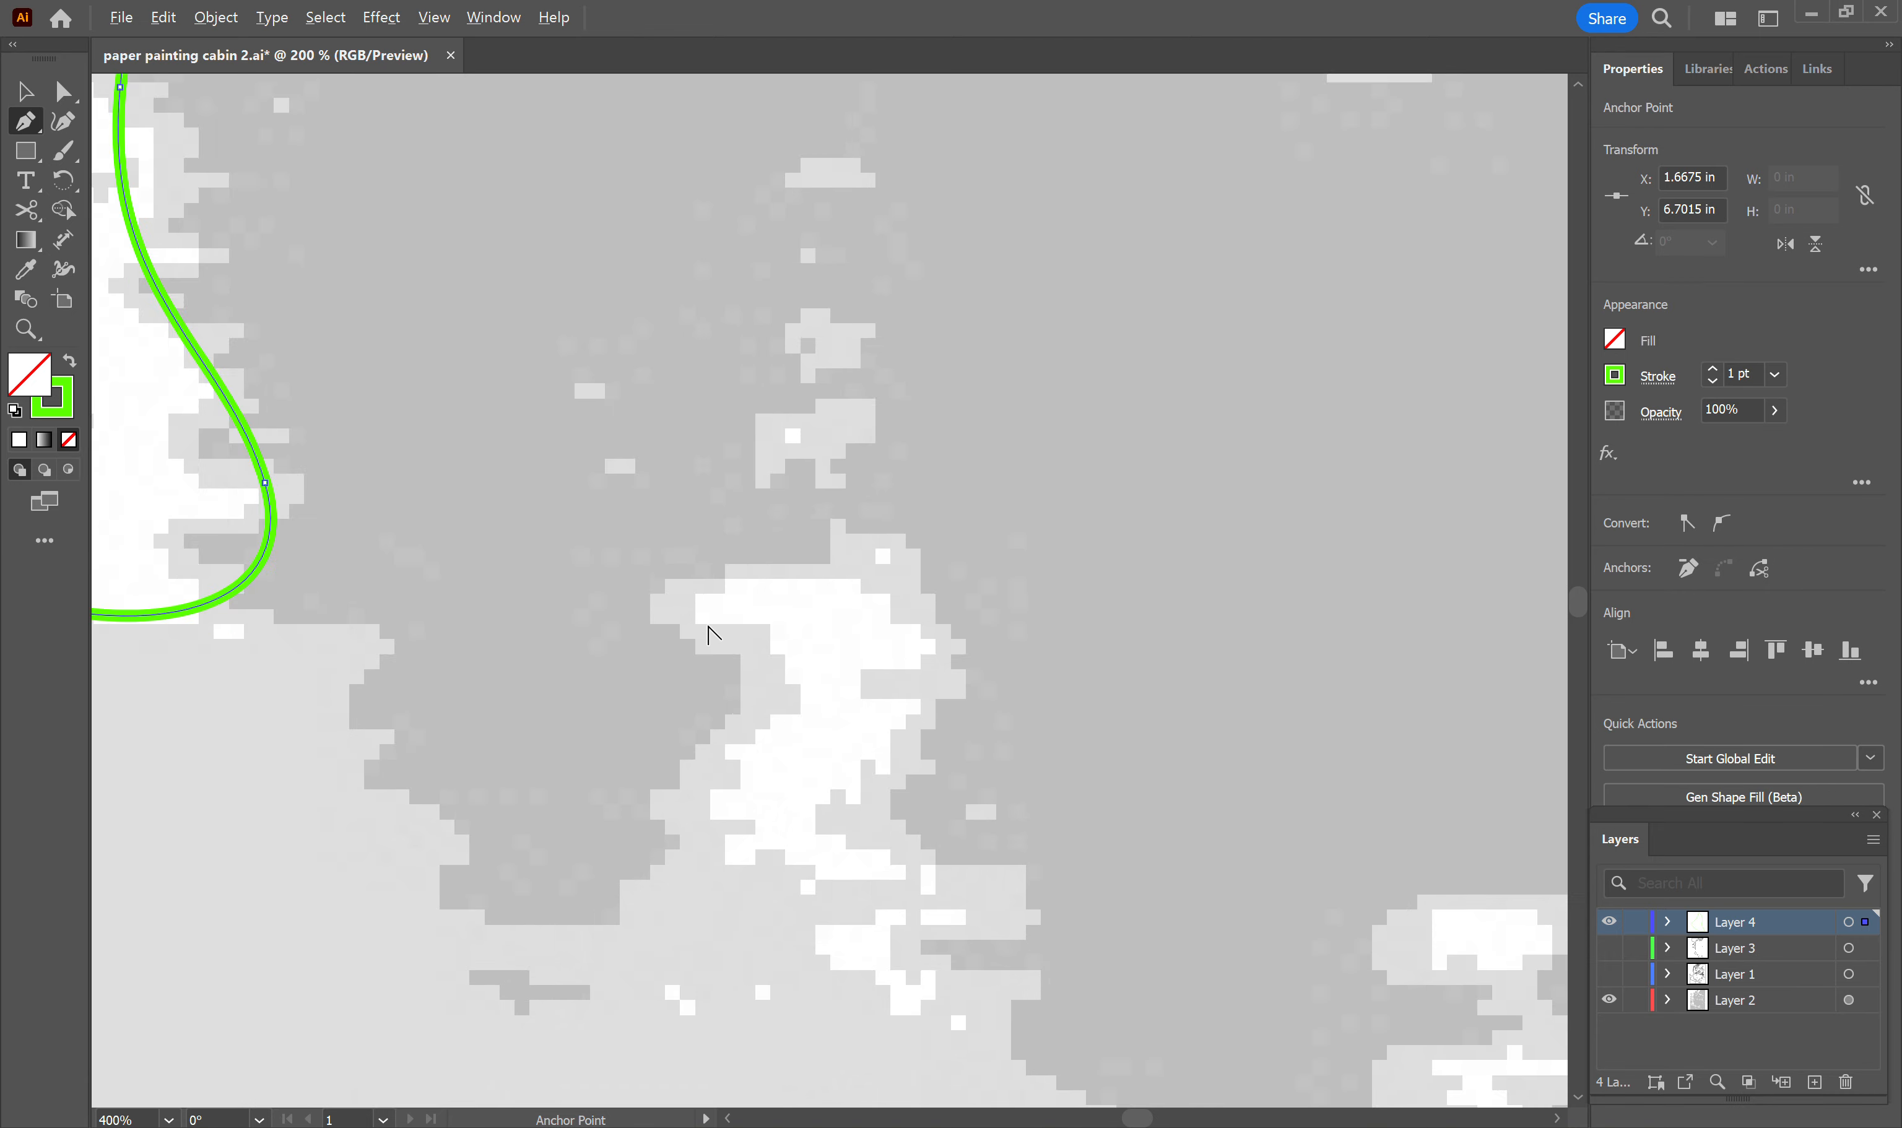
scroll(704, 634, down, 2)
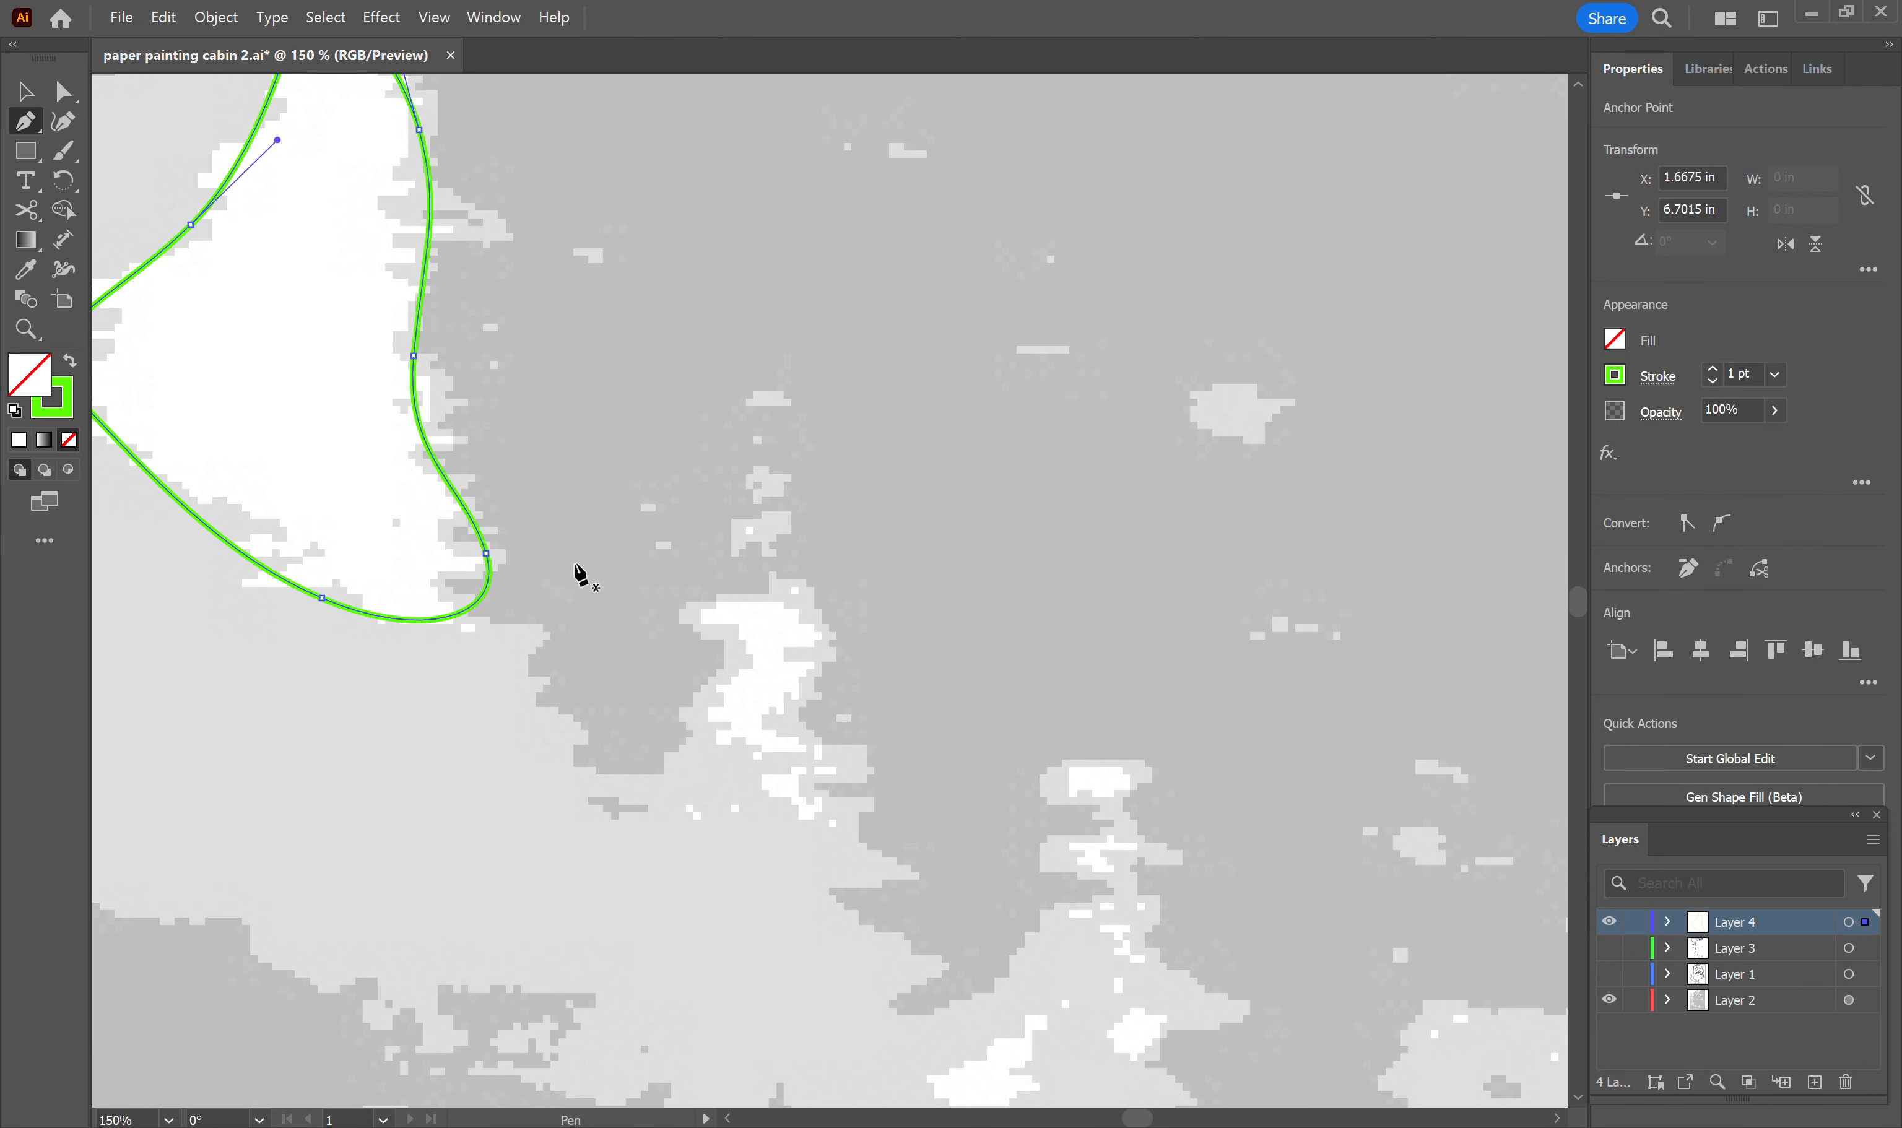
click(698, 620)
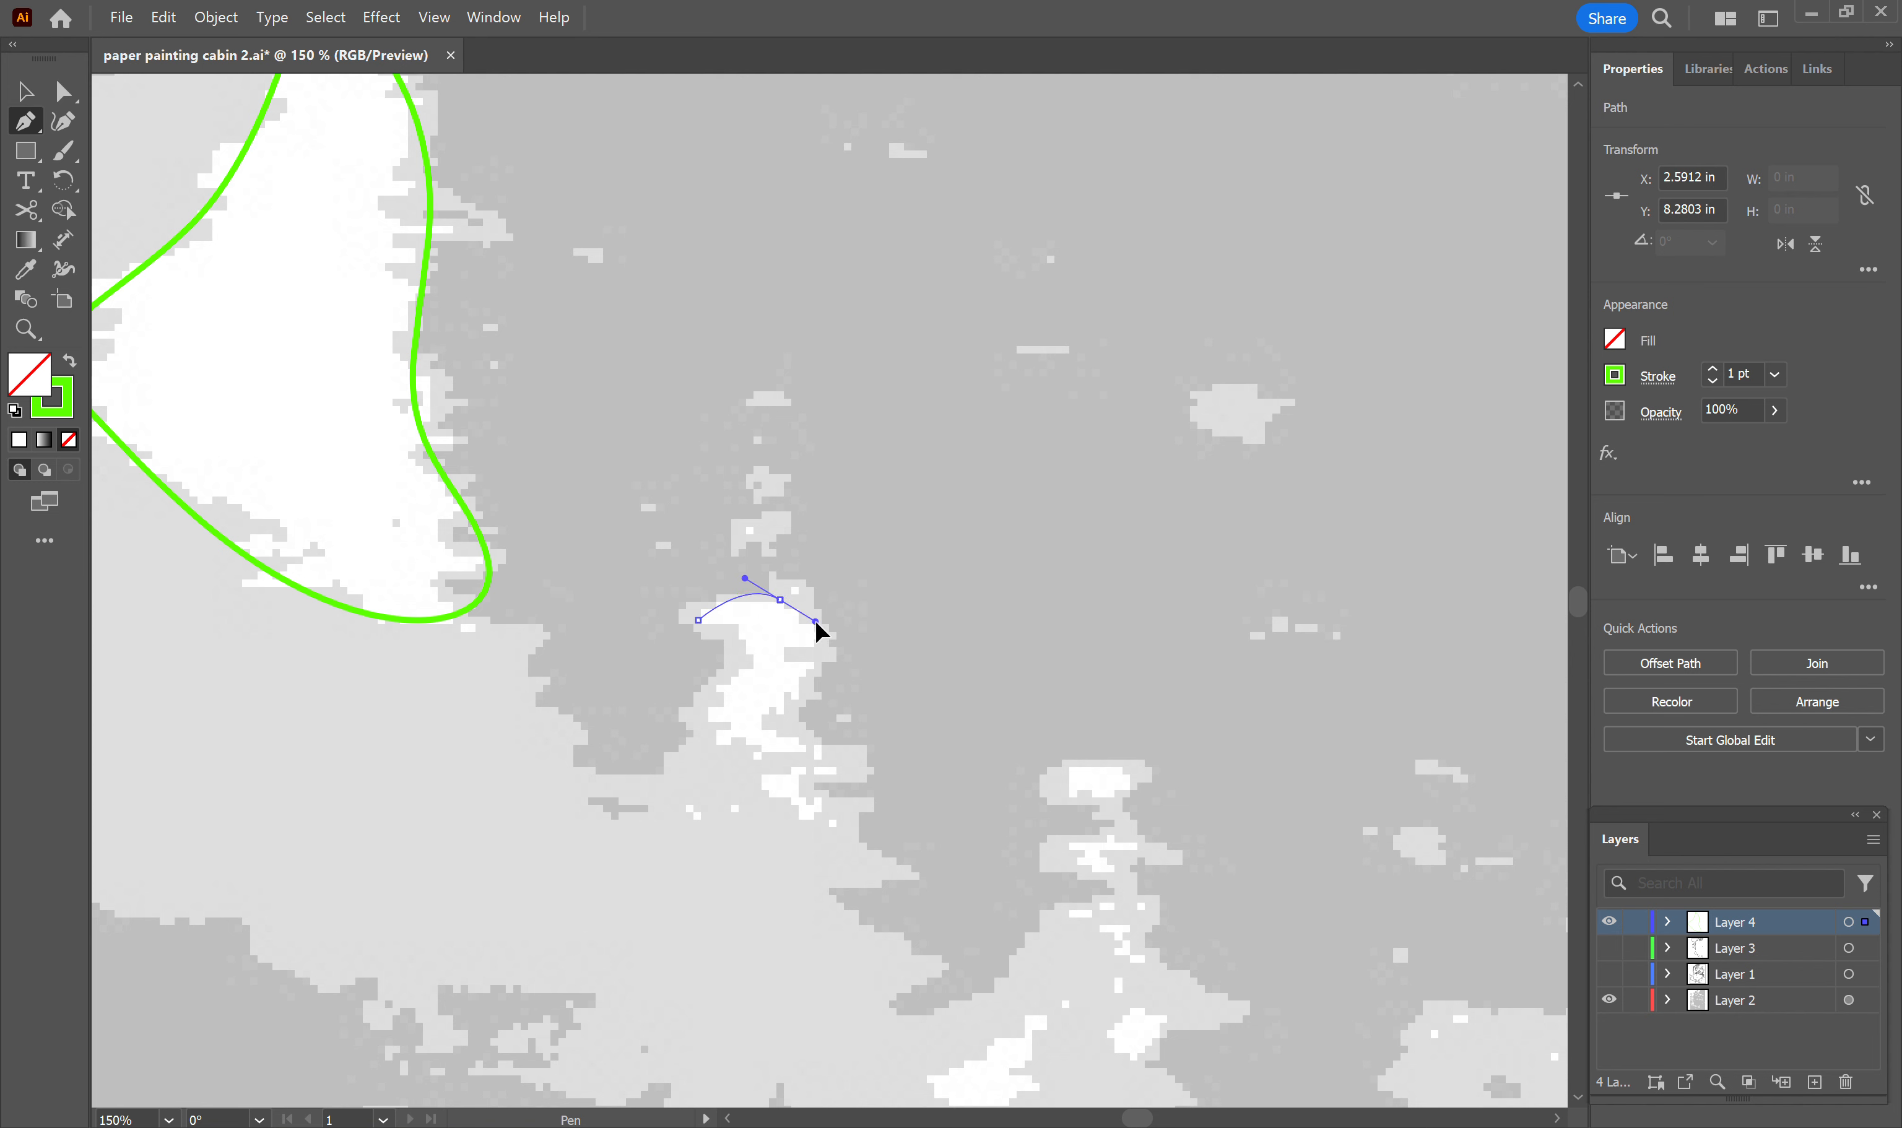
mouse_move(815, 621)
mouse_down()
mouse_move(776, 729)
mouse_move(819, 784)
mouse_move(790, 807)
mouse_move(710, 624)
mouse_up()
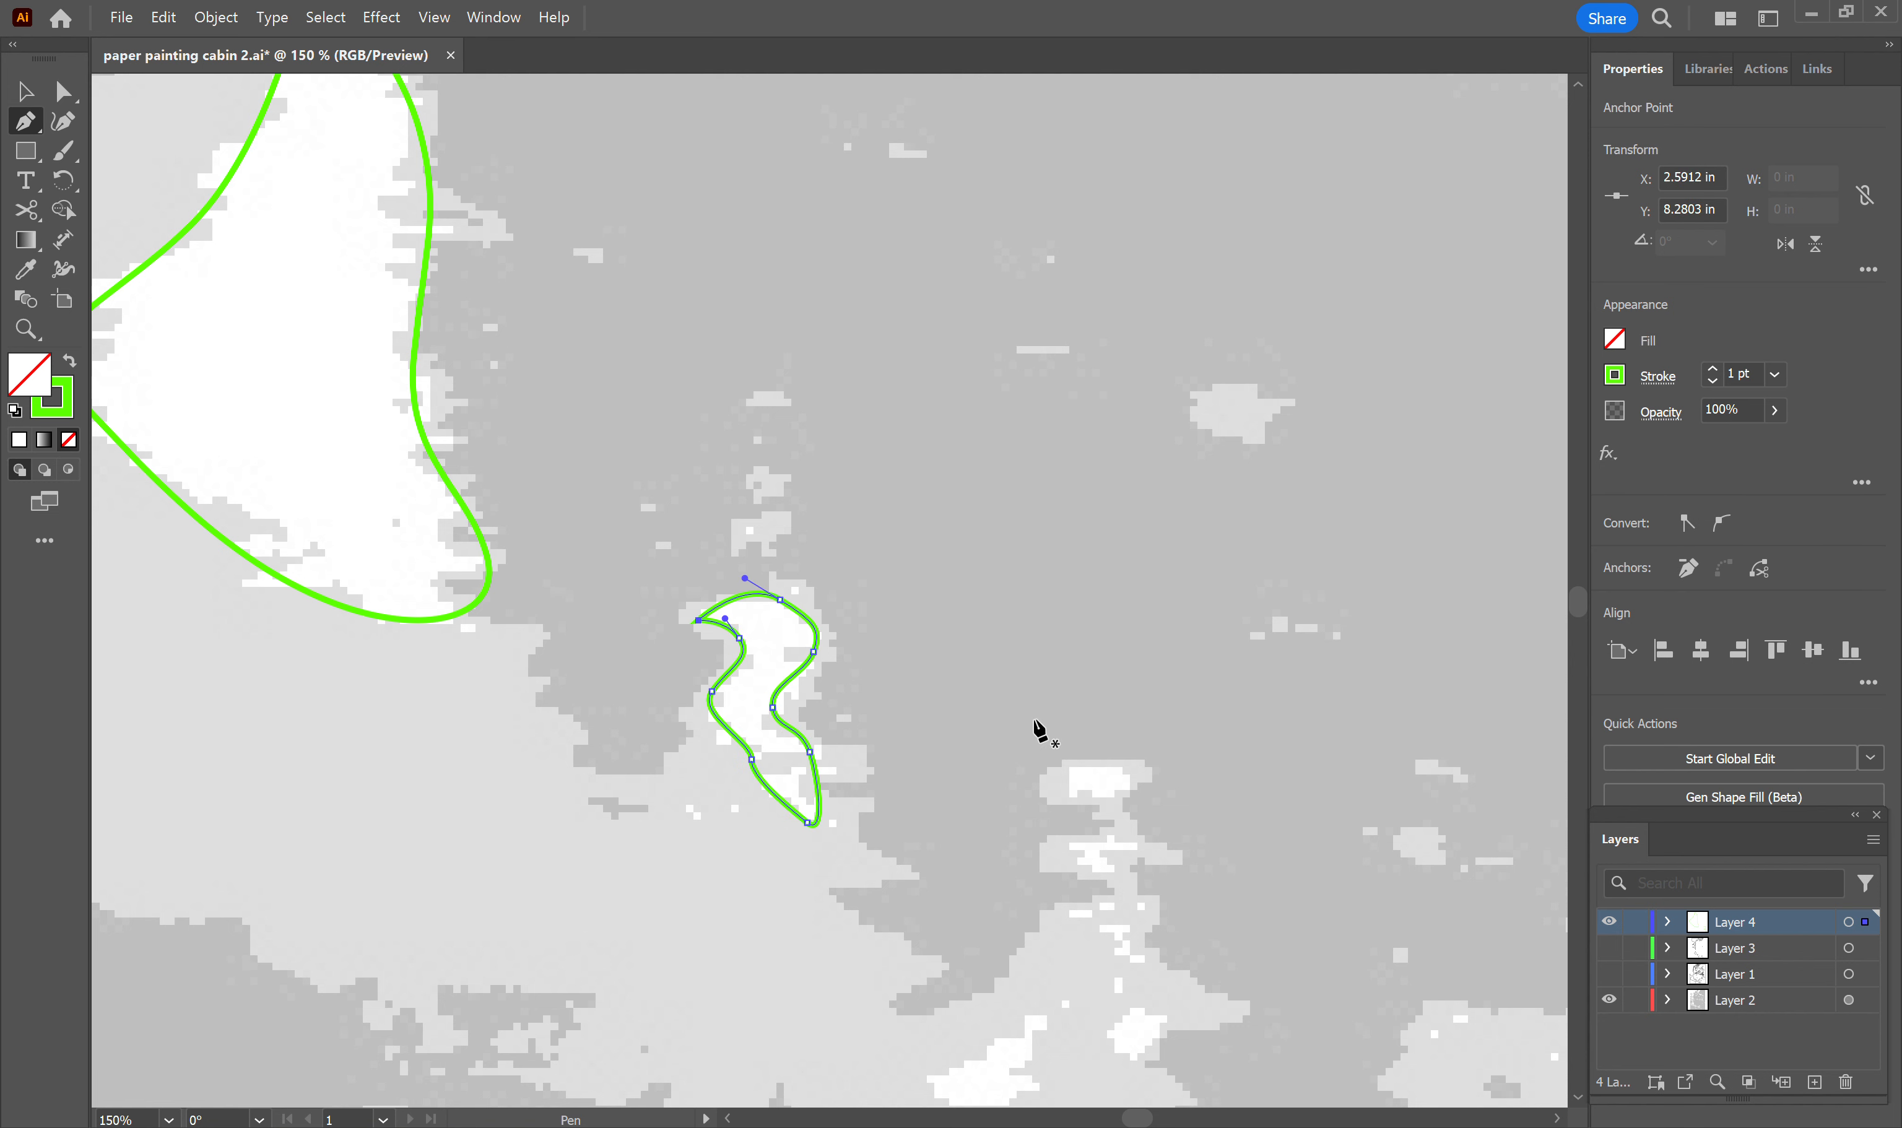
Step: Draw two flat ellipses about 0.13 in wide over the two small stacked white reflections beyond the S-shaped outline
scroll(1112, 733, down, 3)
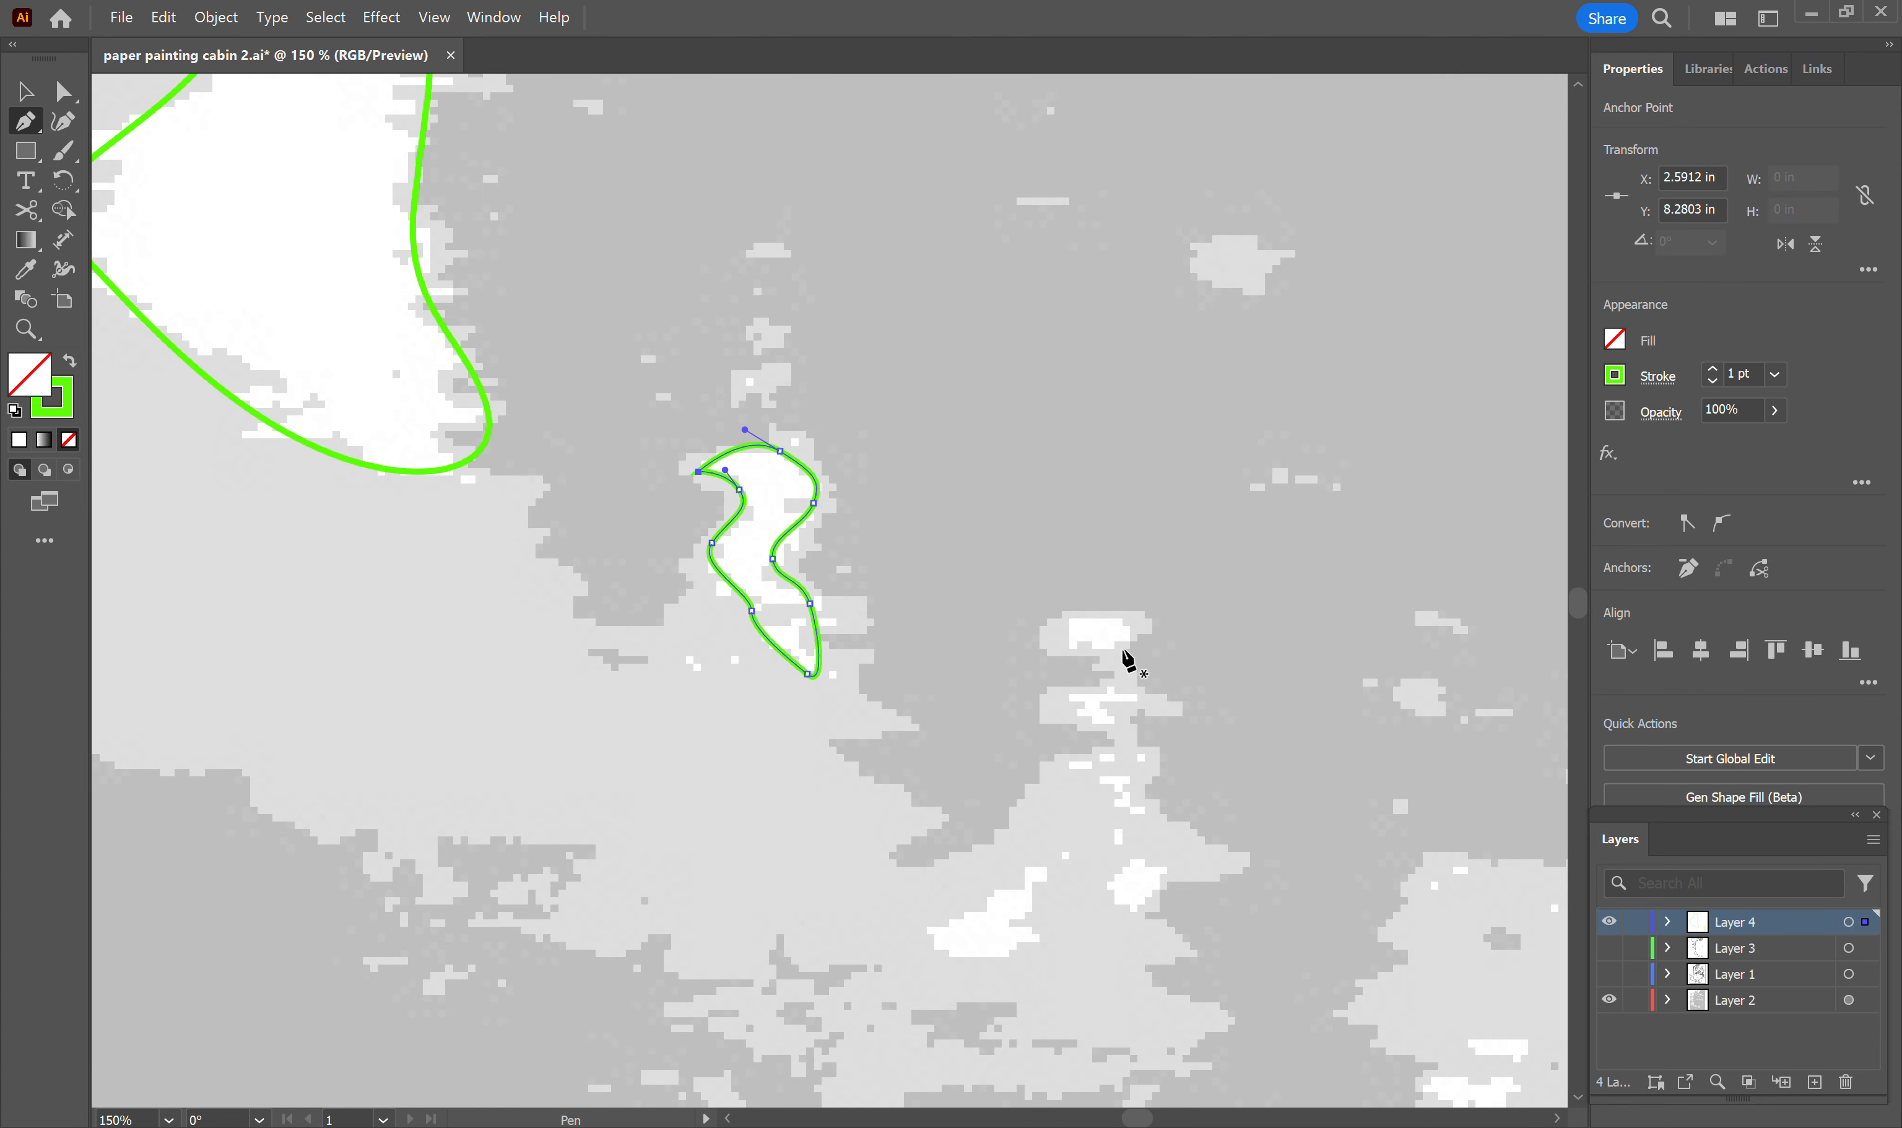
scroll(1127, 661, up, 3)
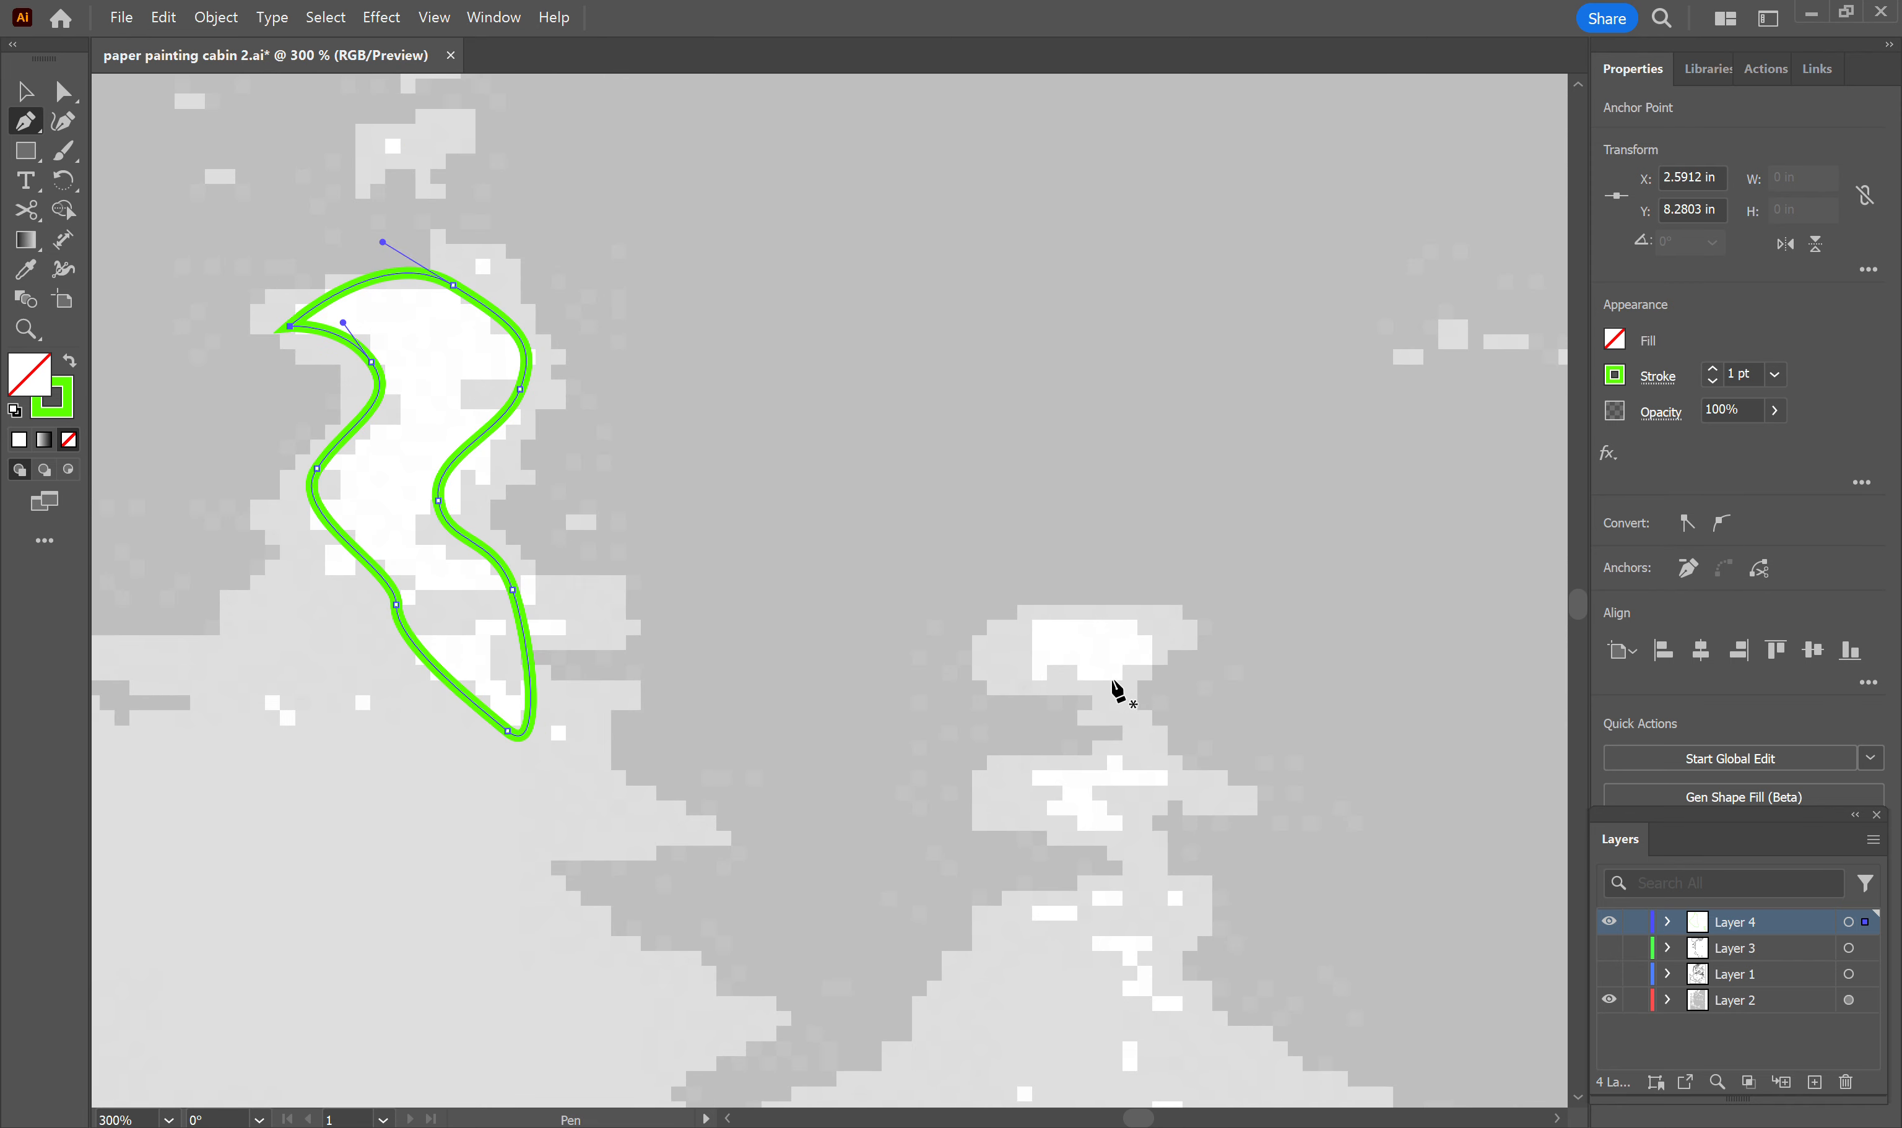
scroll(1116, 689, up, 3)
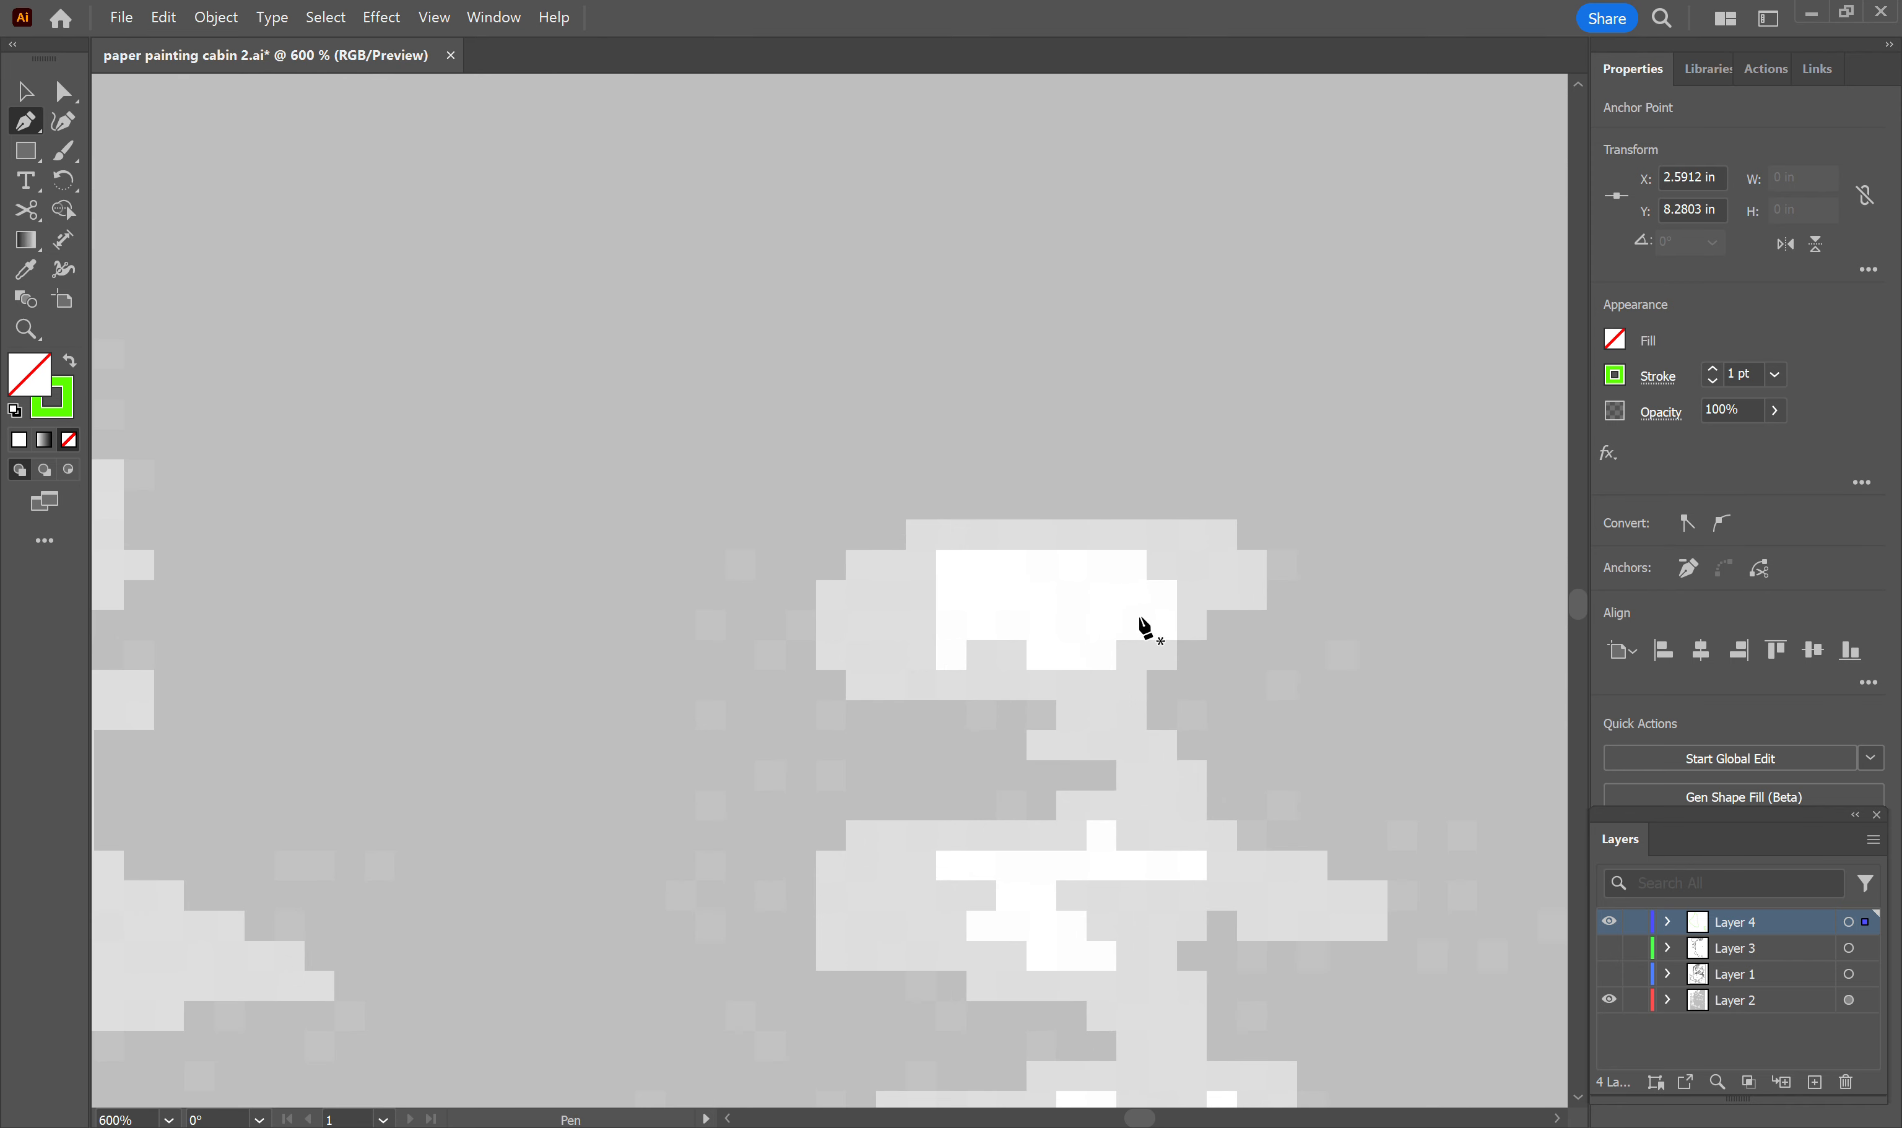
scroll(1145, 629, down, 4)
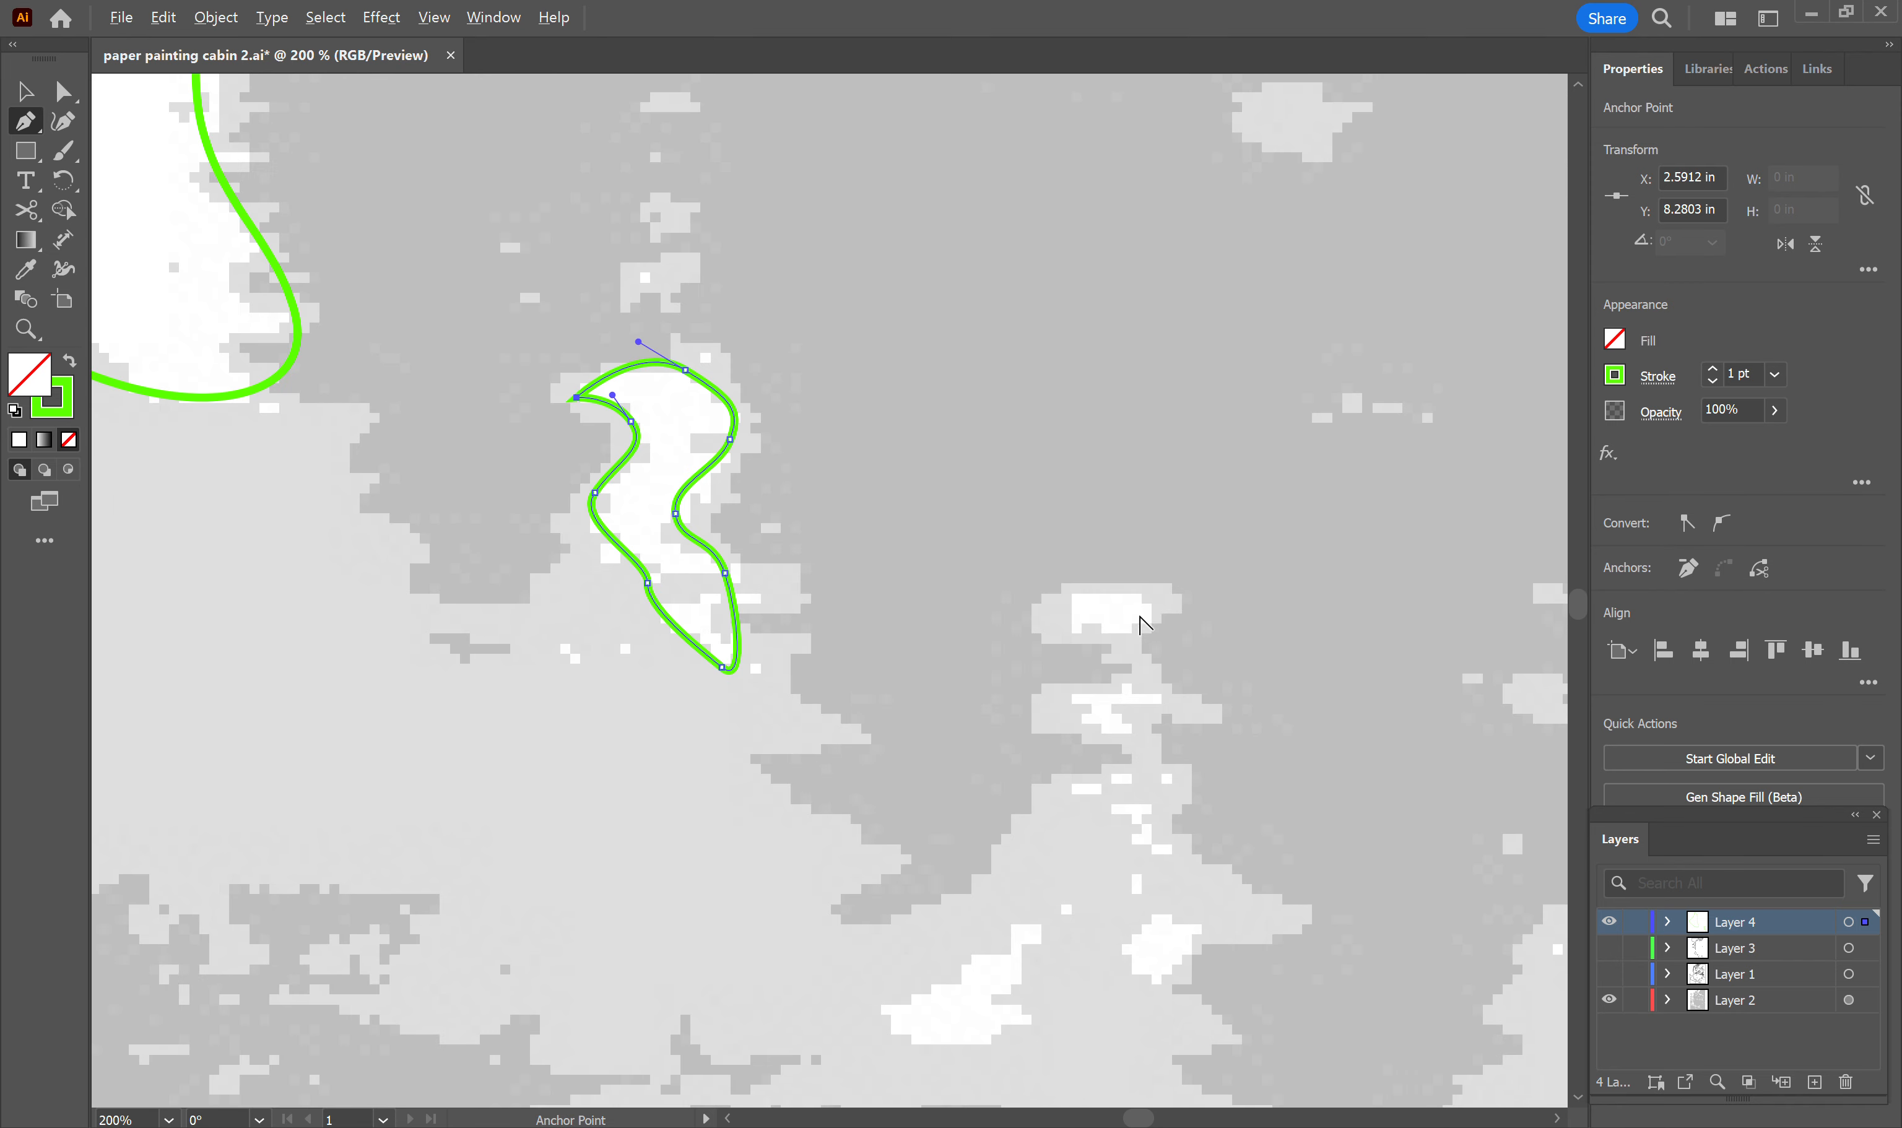
click(33, 158)
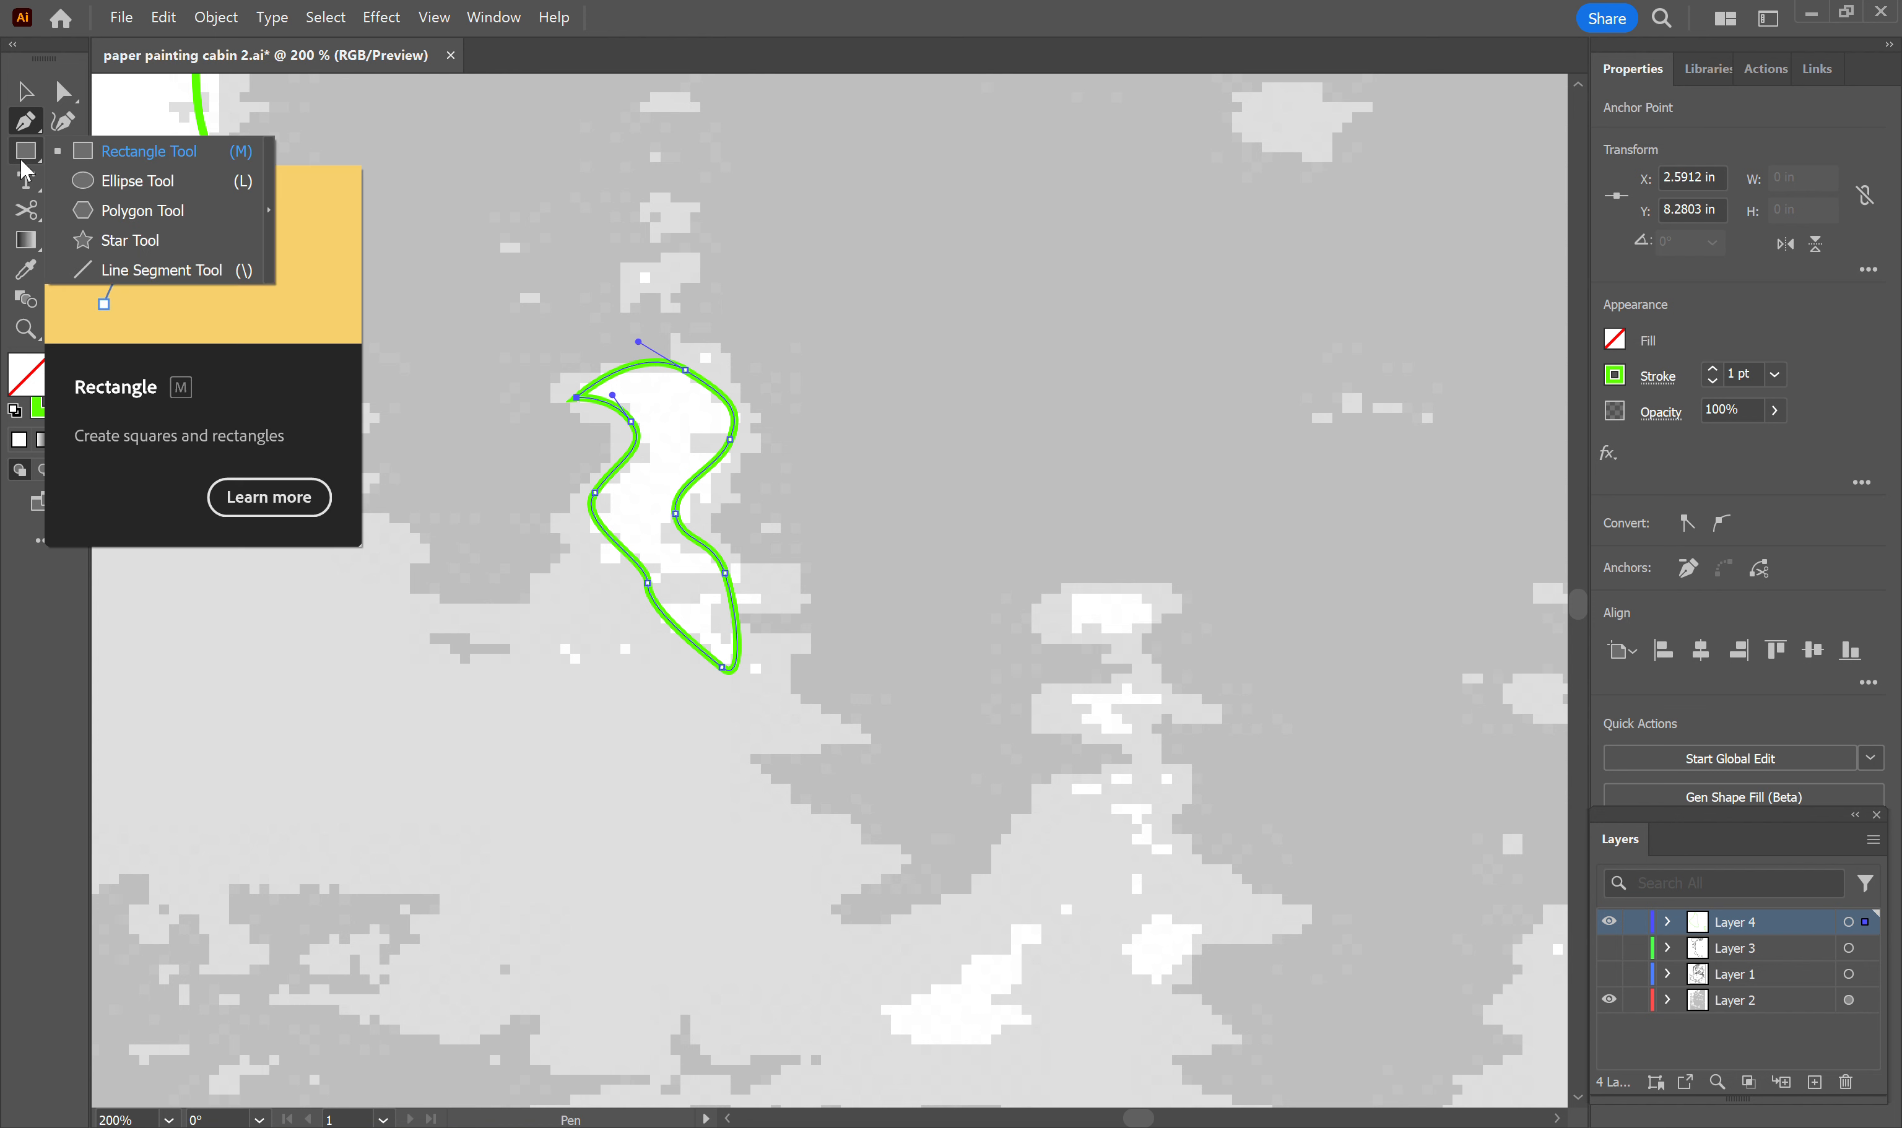
click(129, 181)
drag(1070, 593, 1140, 625)
mouse_move(1071, 701)
mouse_down()
mouse_move(1141, 730)
mouse_move(1061, 640)
mouse_move(679, 689)
mouse_up()
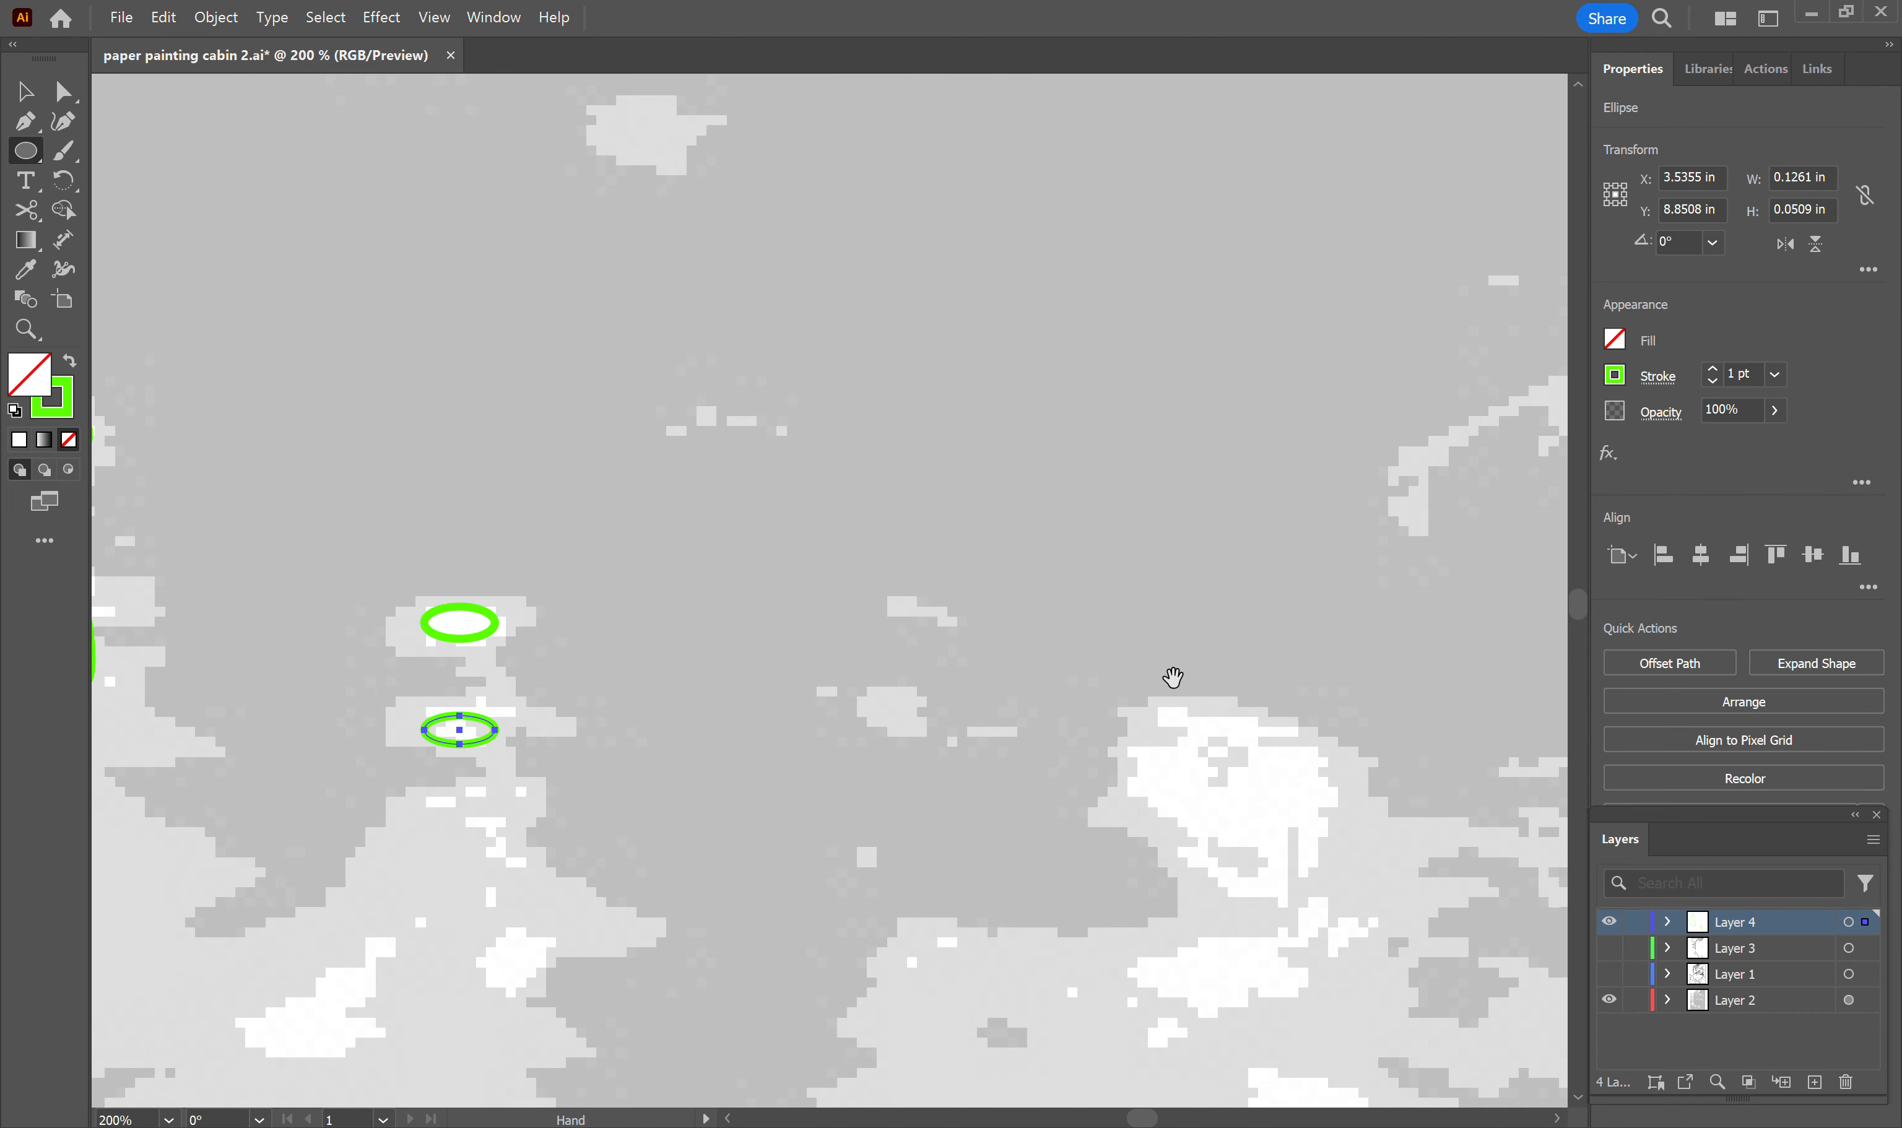
Step: Draw an ellipse about 0.36 by 0.08 in at the slanted white reflection, rotate it about 53°, and move it over the reflection
drag(1172, 674, 848, 498)
mouse_move(525, 497)
mouse_down()
mouse_move(649, 505)
mouse_move(888, 335)
mouse_move(1122, 264)
mouse_up()
drag(928, 354, 1069, 435)
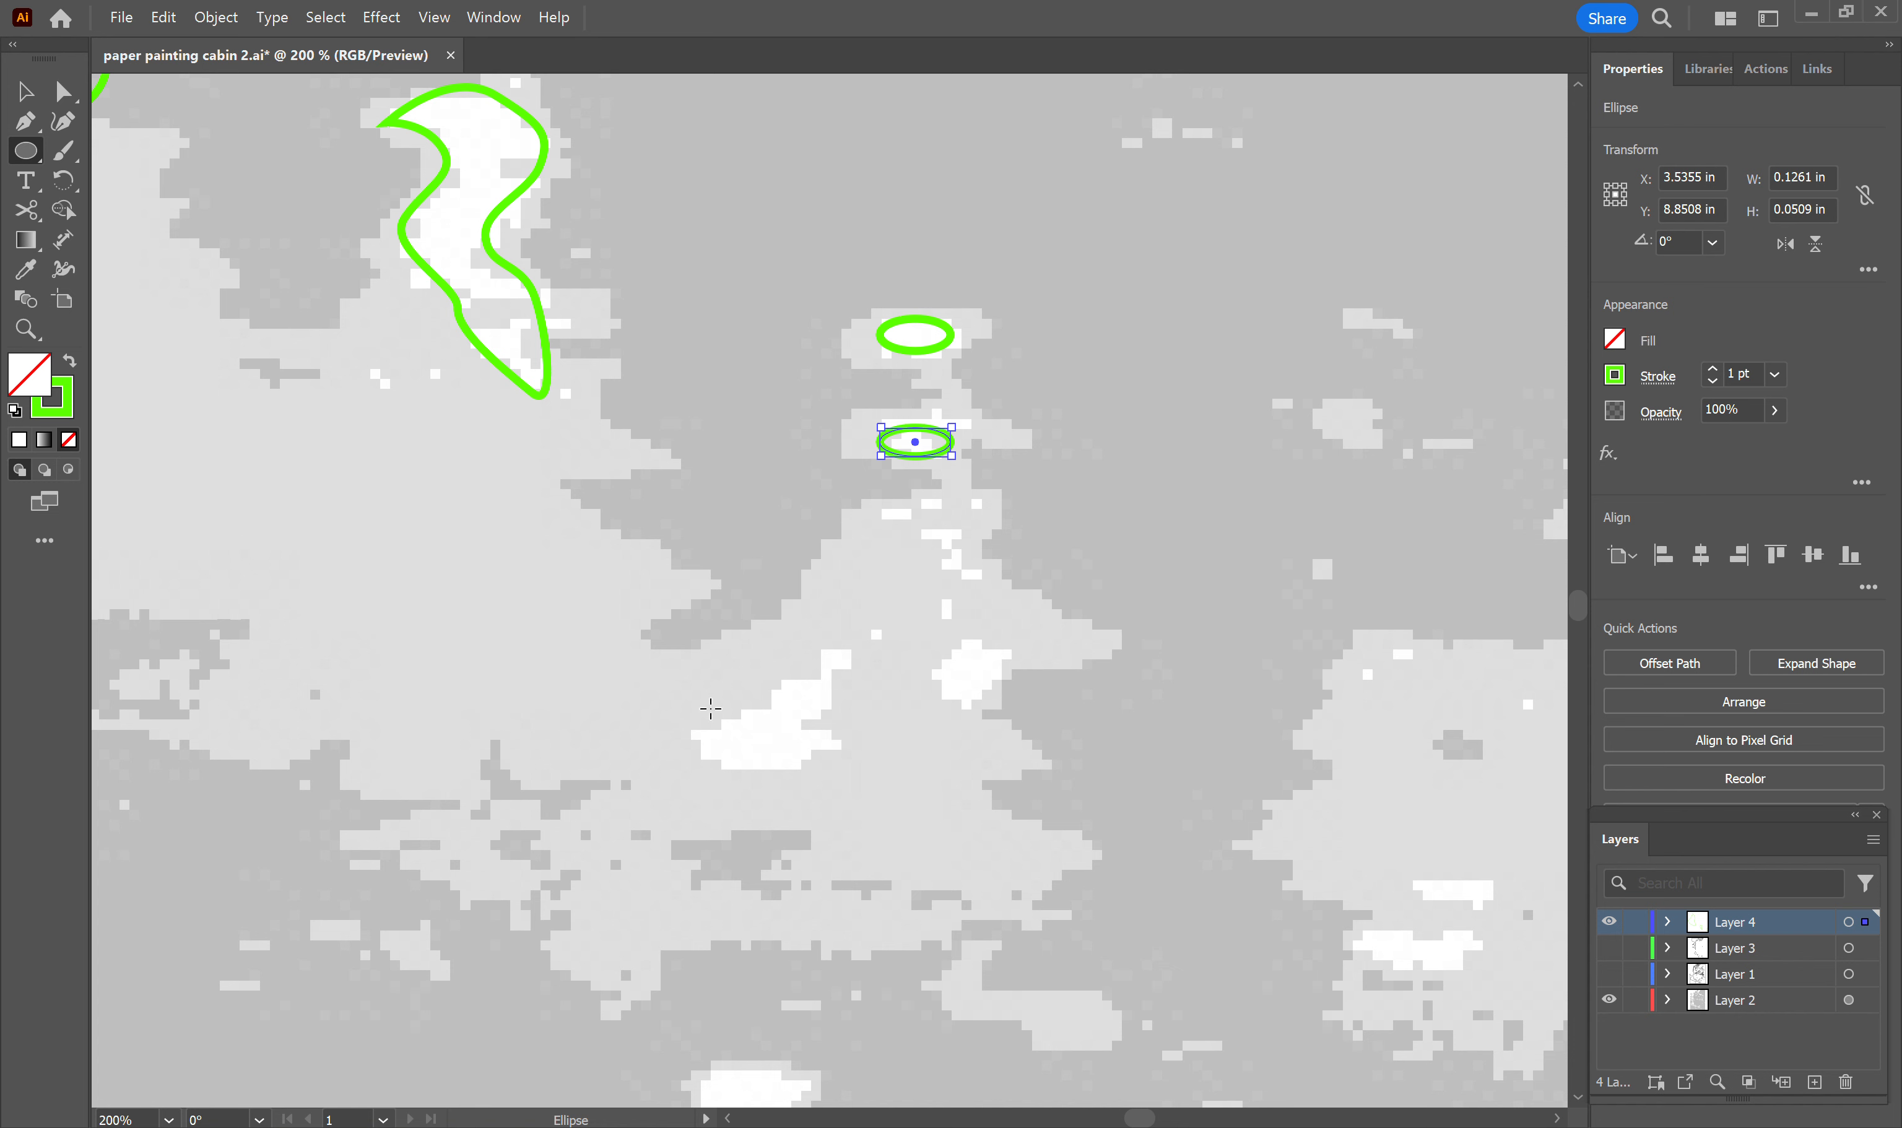
drag(697, 733, 898, 774)
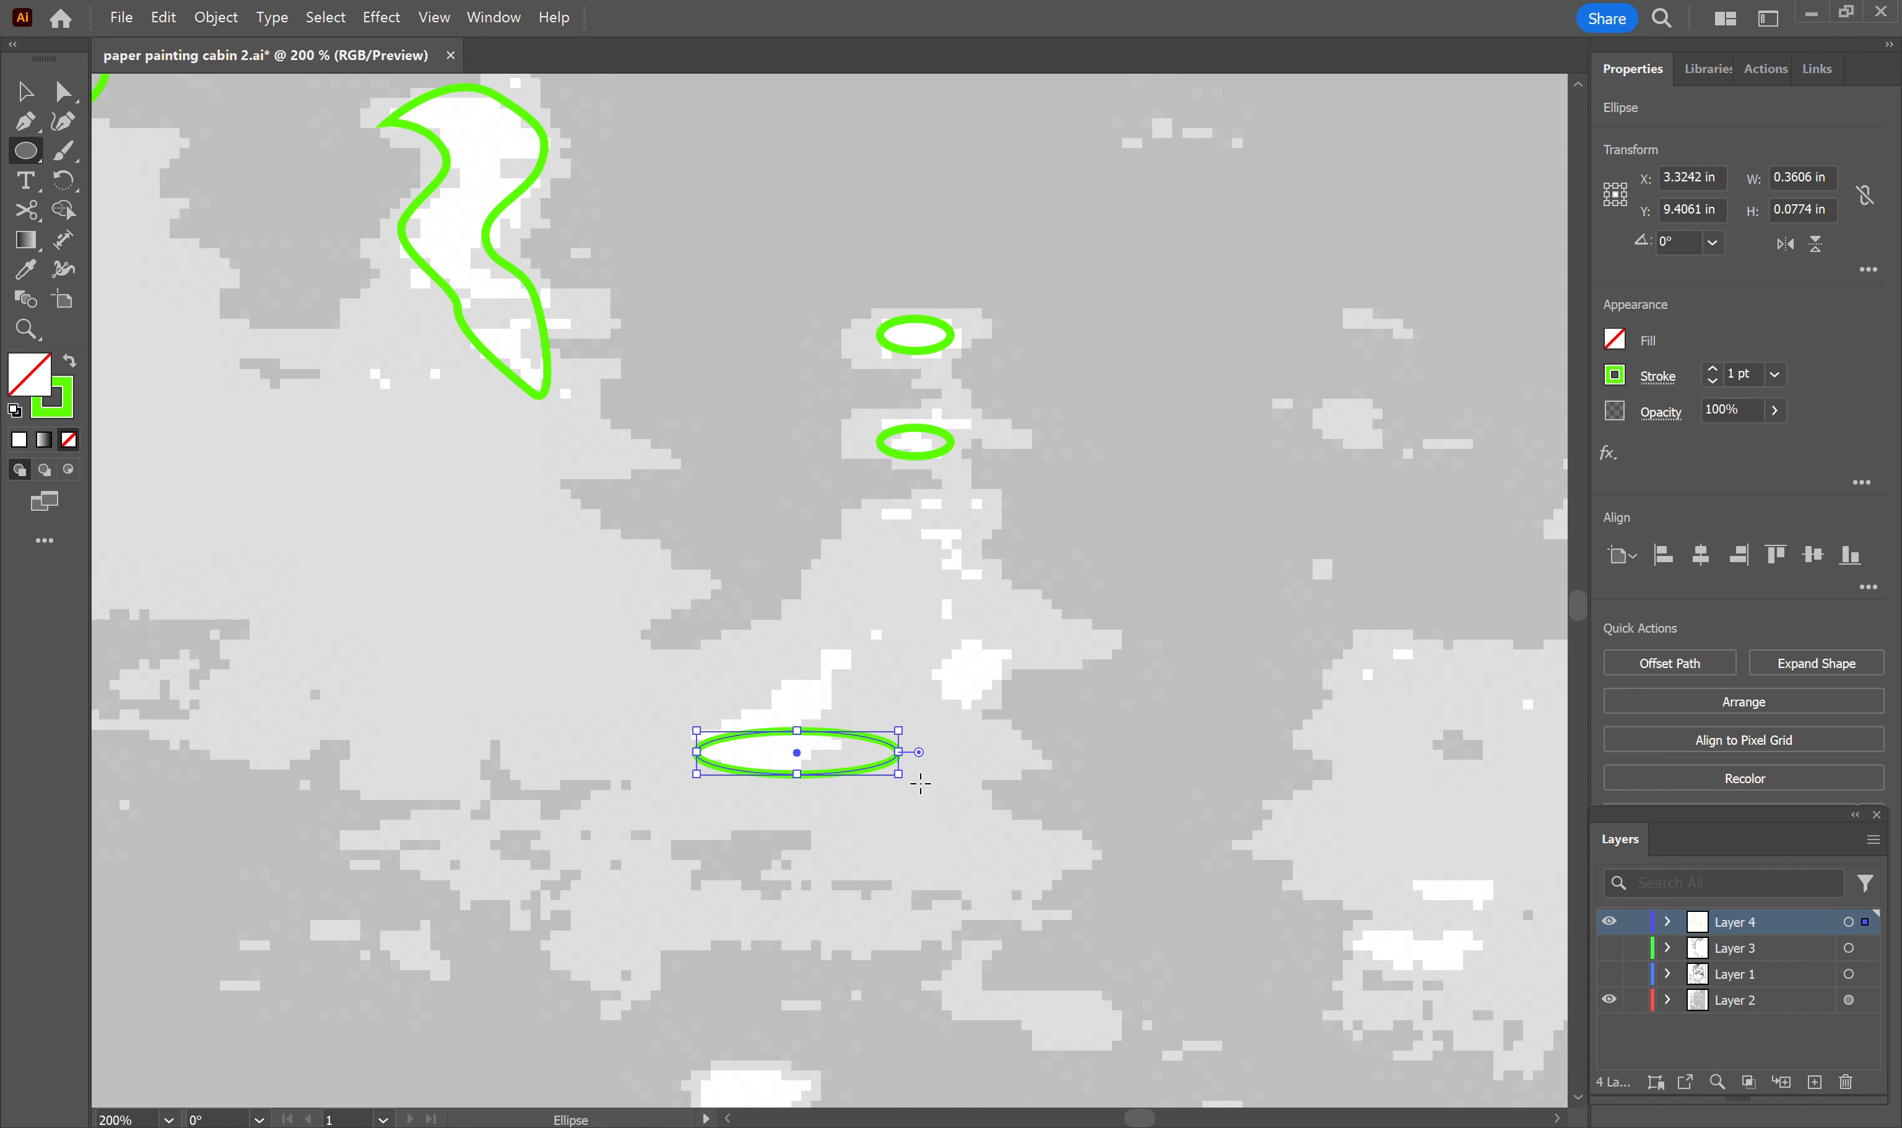
drag(917, 747, 892, 683)
key(ctrl+z)
drag(903, 783, 866, 625)
key(v)
drag(818, 747, 822, 702)
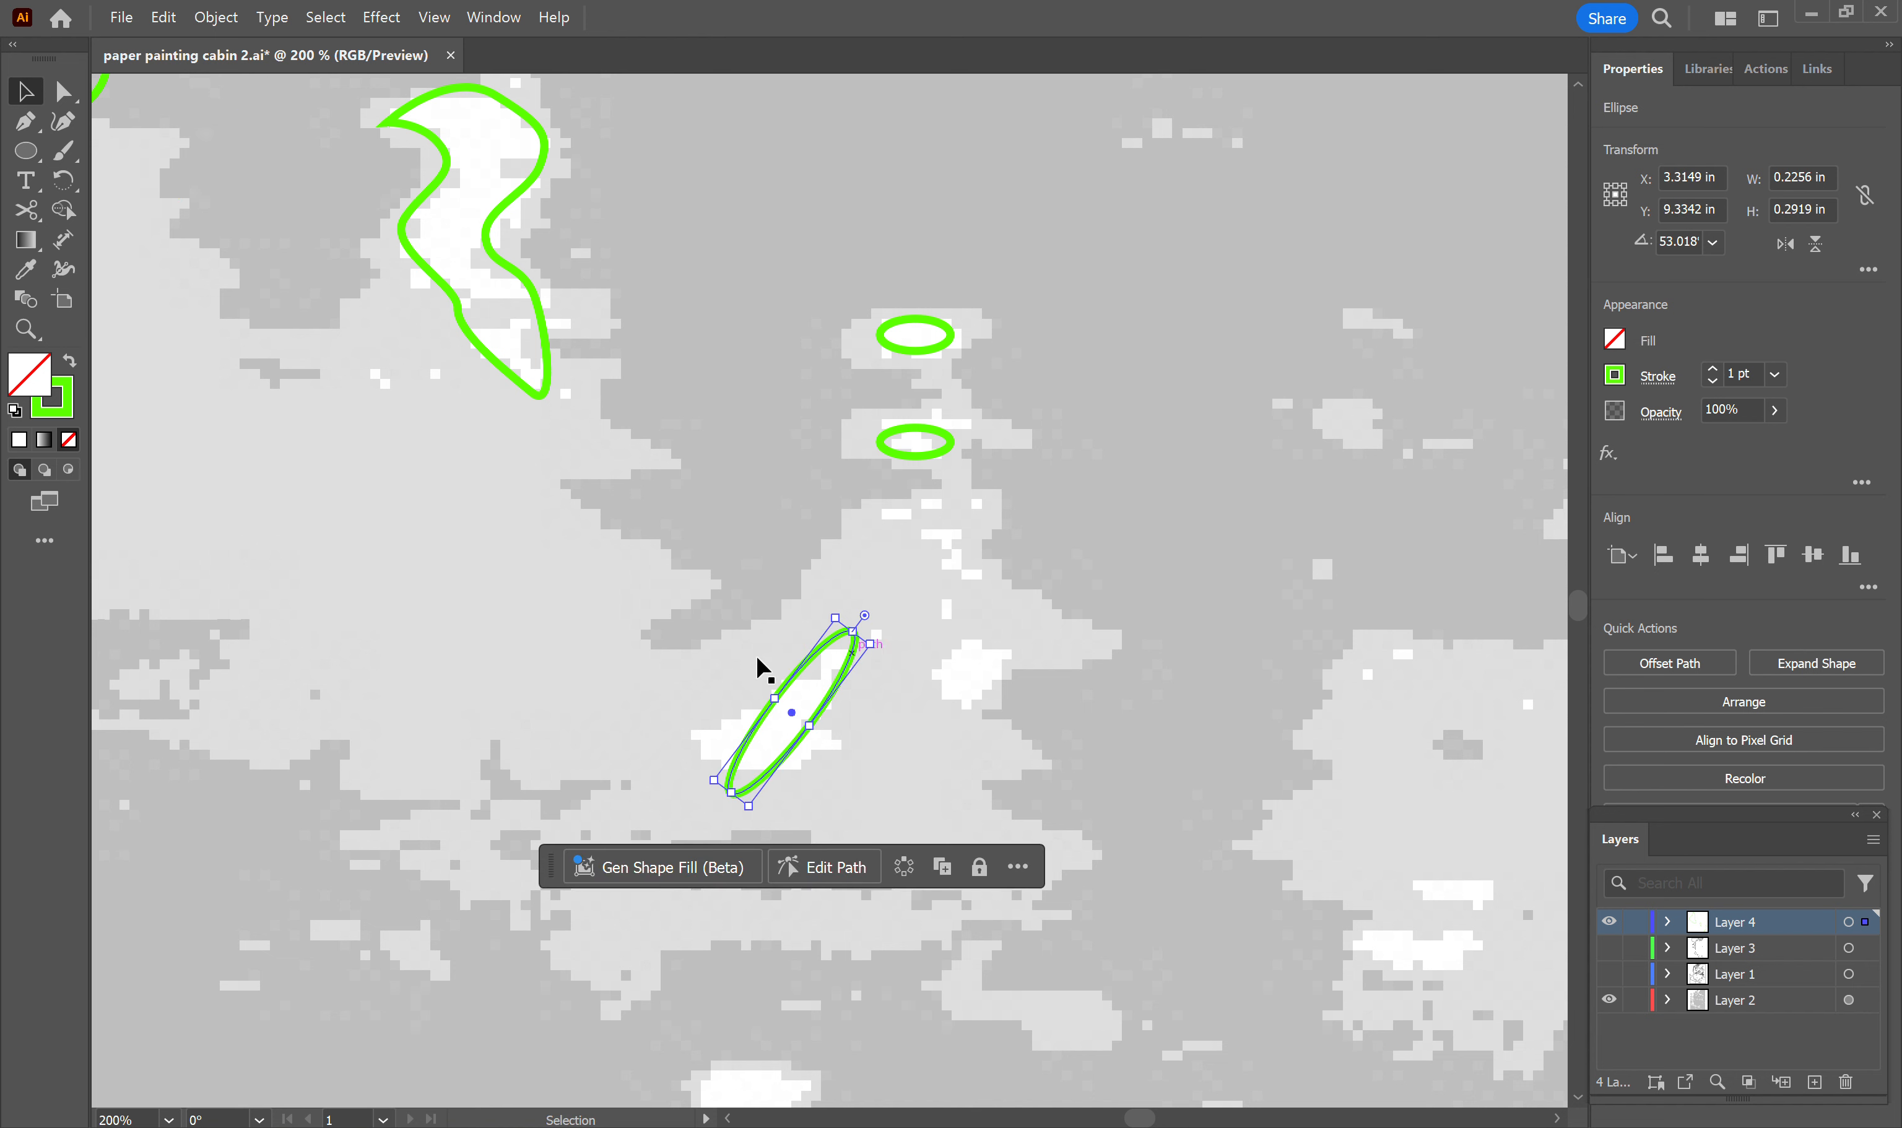
Step: Draw a circle about 0.09 in across on the round white spot and an ellipse about 0.18 by 0.06 in on the flat reflection farther right
click(28, 152)
drag(939, 651, 992, 700)
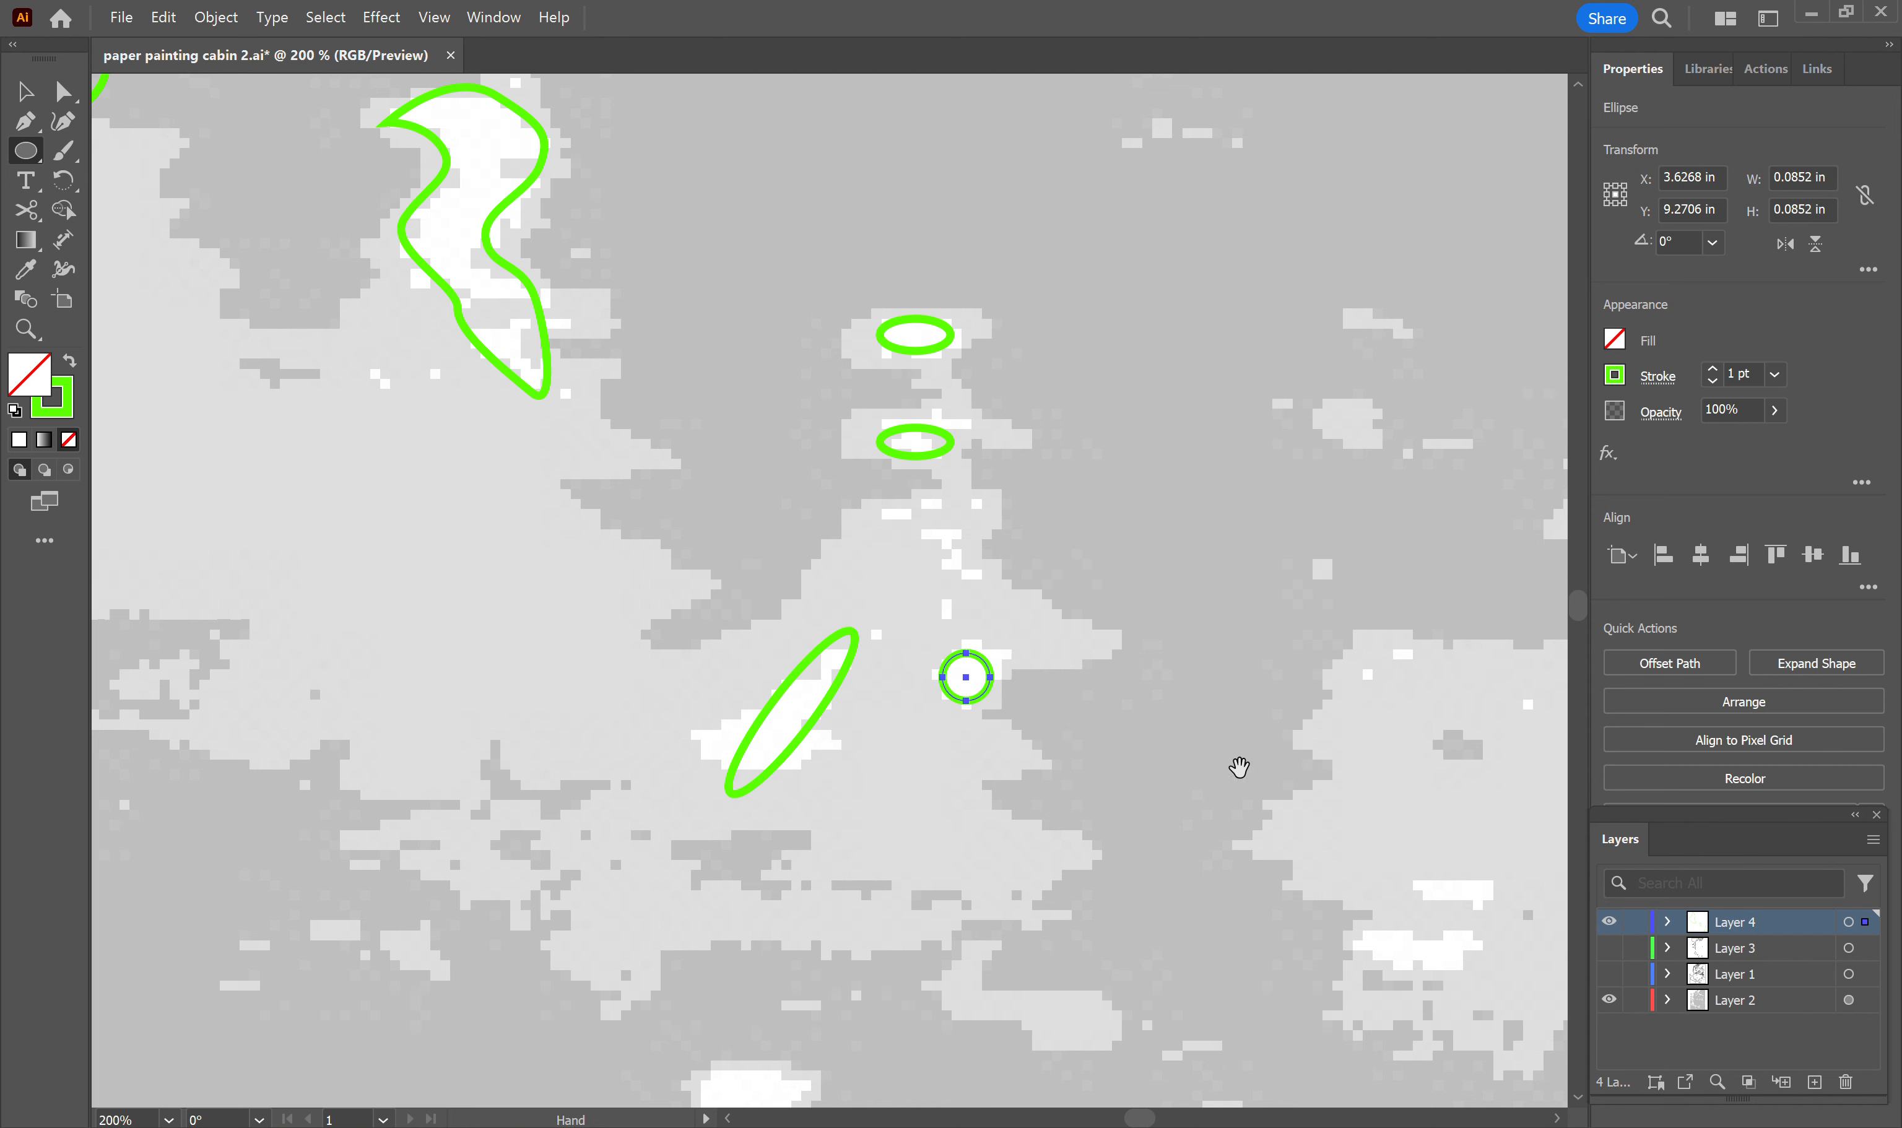
drag(1239, 767, 845, 605)
drag(1015, 714, 1114, 743)
drag(1315, 629, 1028, 799)
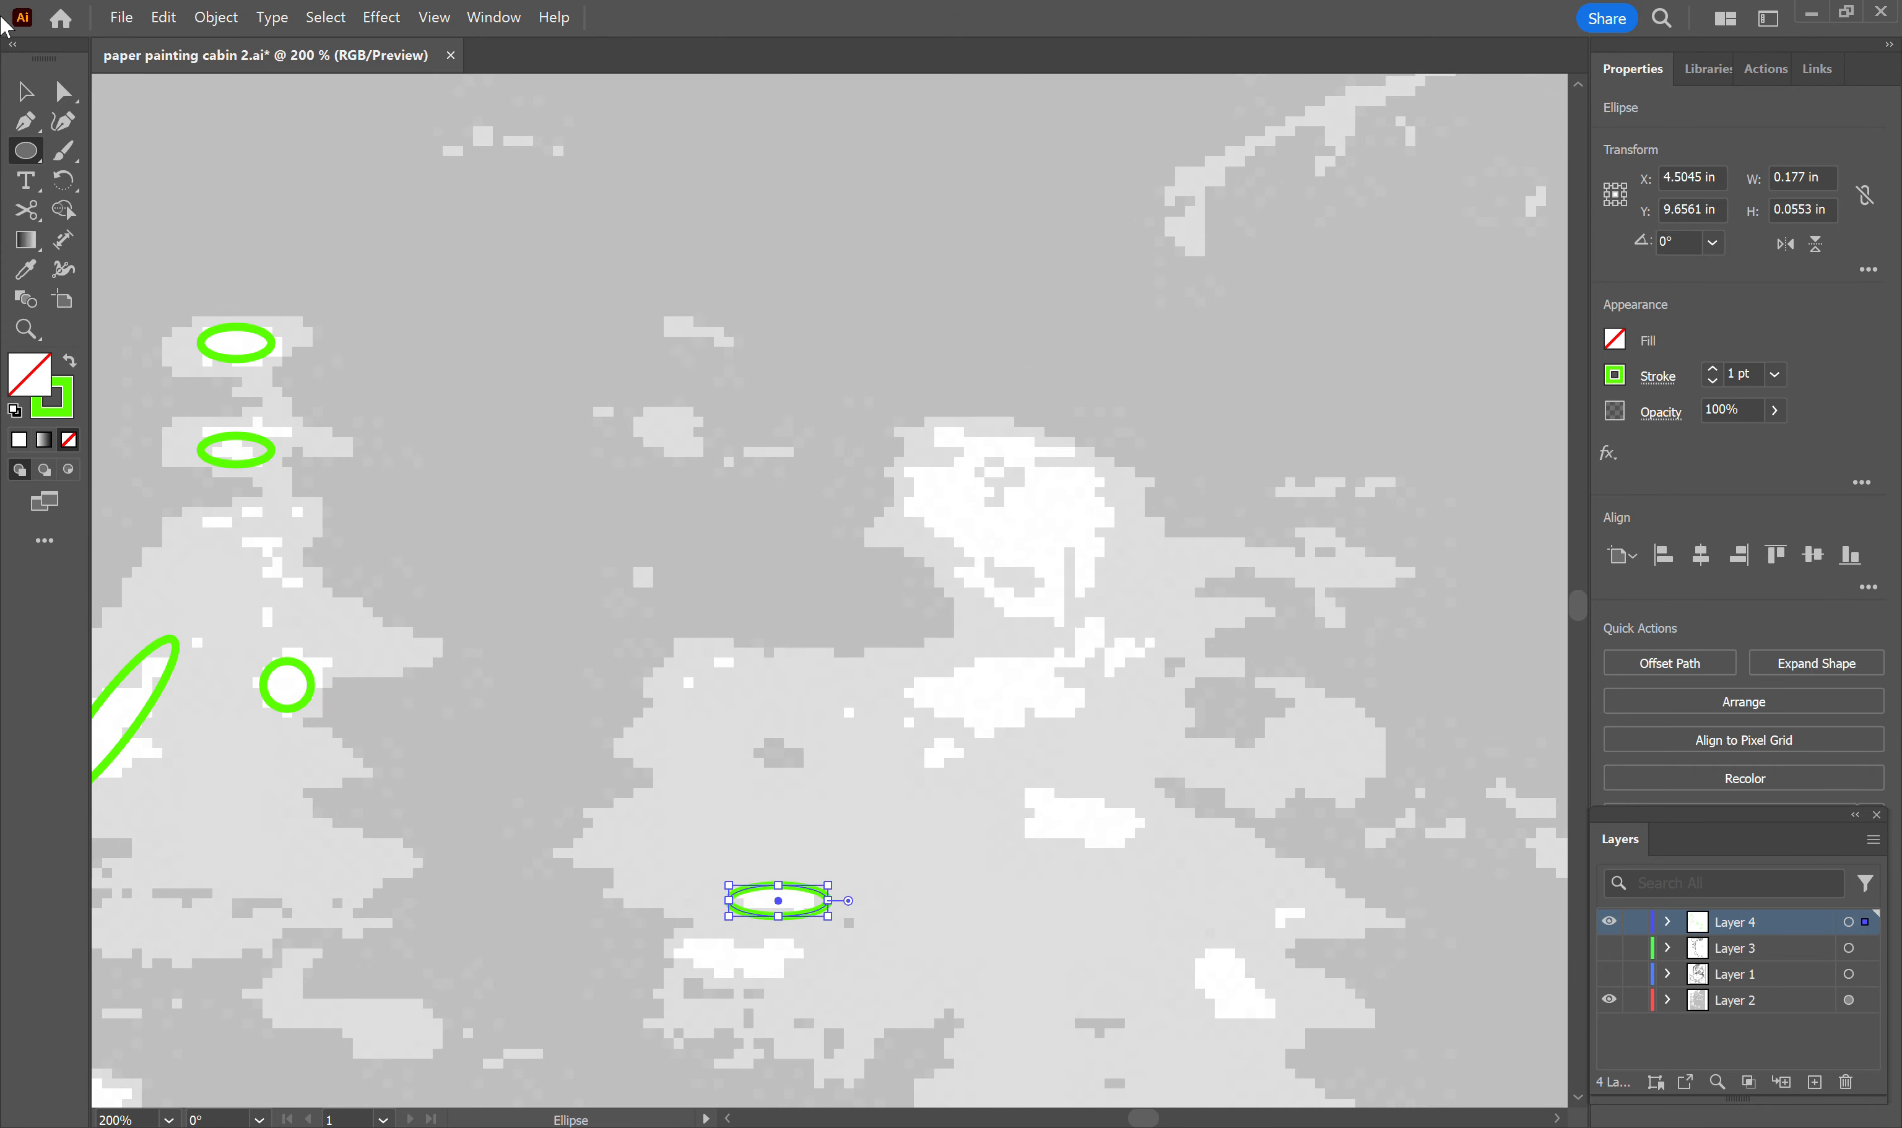
Step: Switch to the Pen tool and examine the overall image and the fir treetops against the white sky
click(25, 121)
scroll(1198, 458, down, 3)
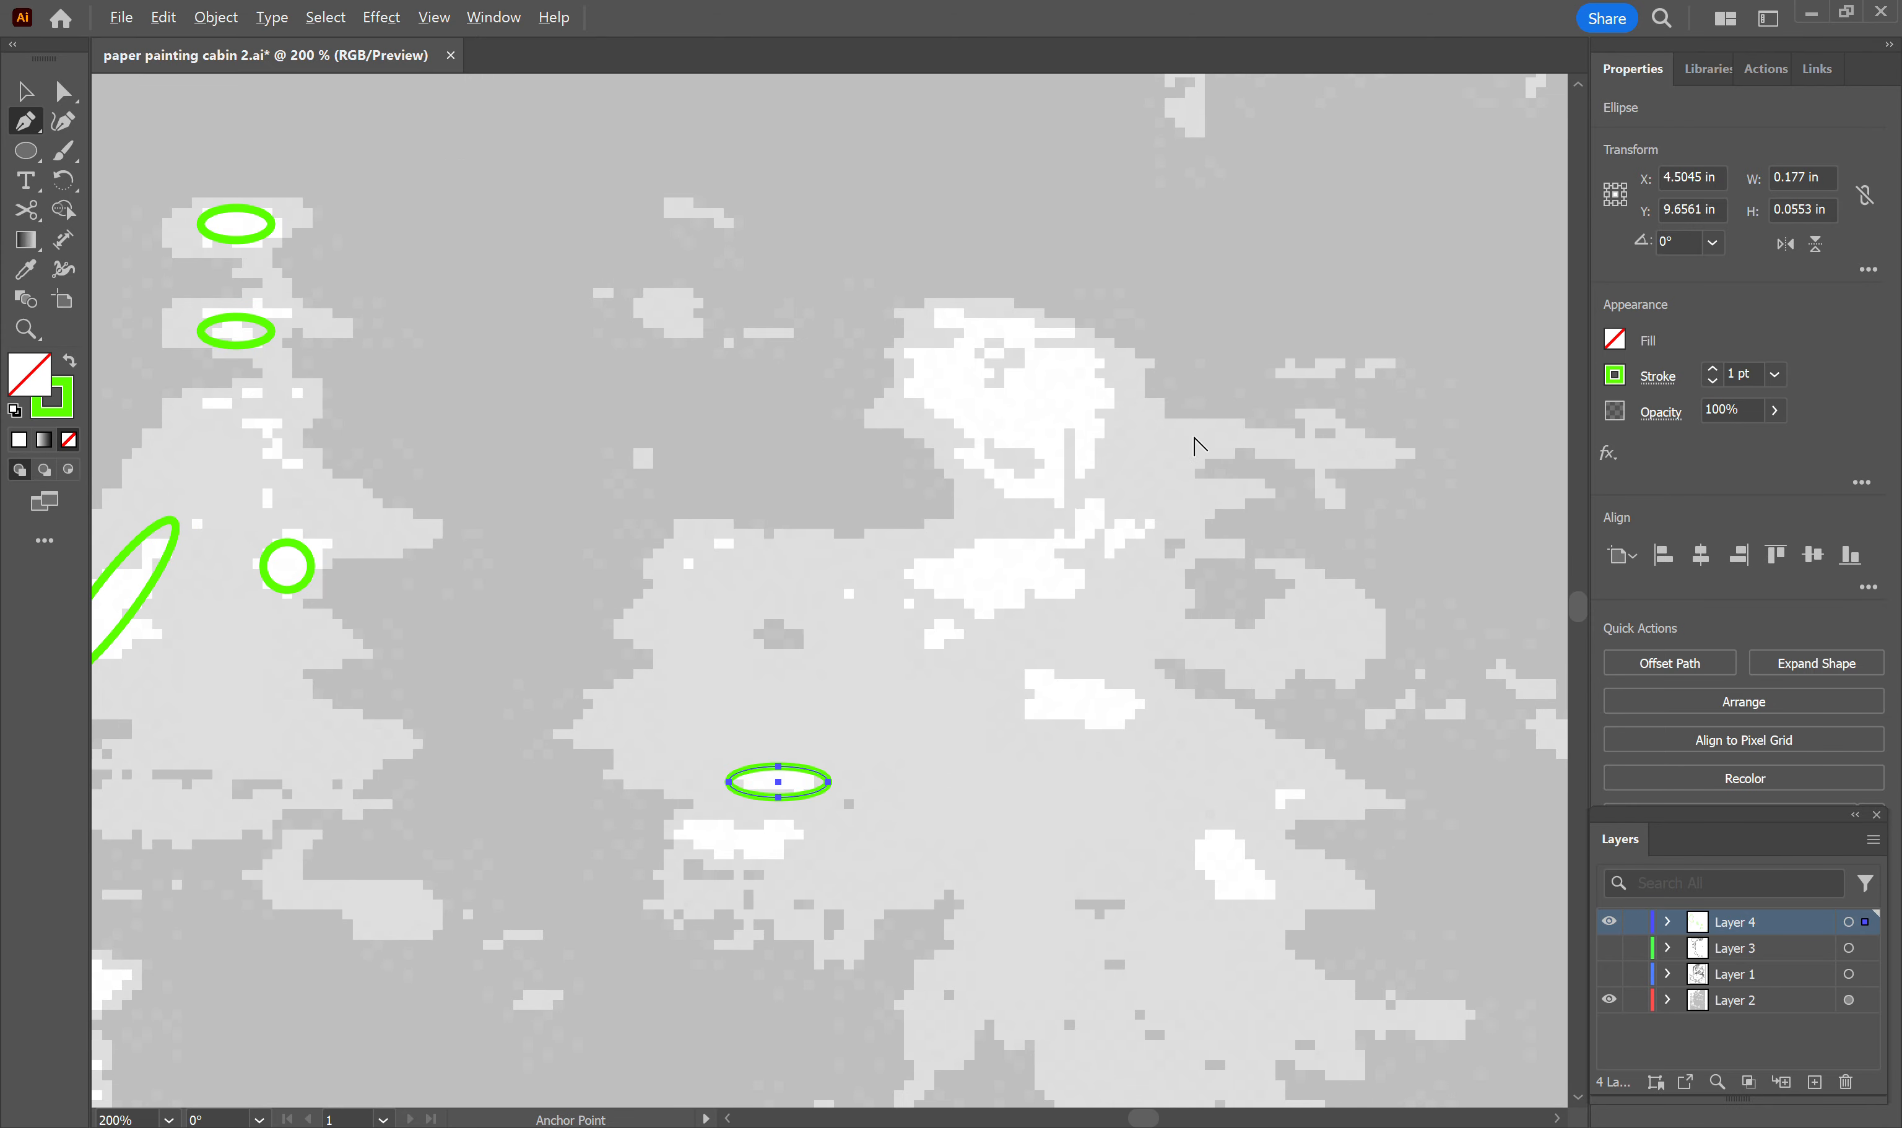
scroll(1194, 447, down, 7)
scroll(1146, 289, up, 6)
scroll(1209, 469, up, 1)
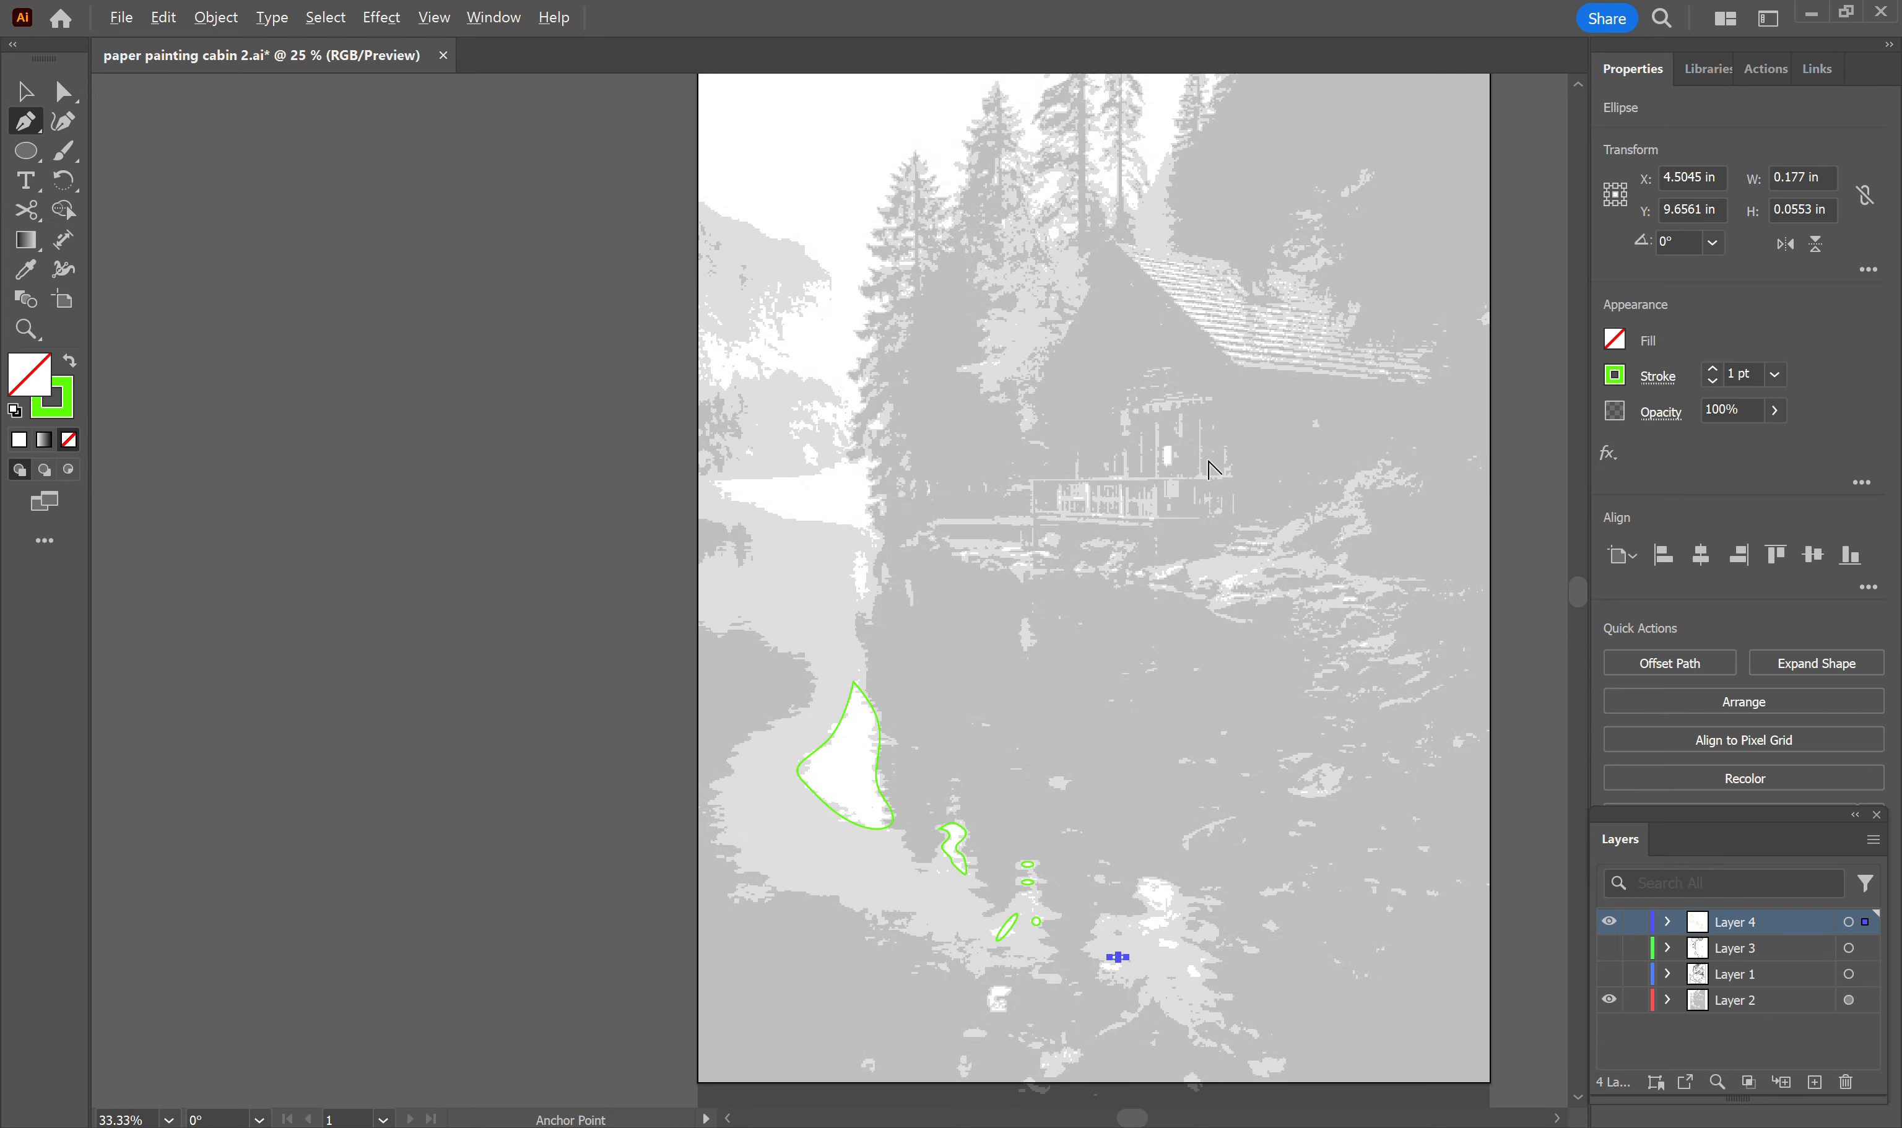
scroll(842, 143, up, 5)
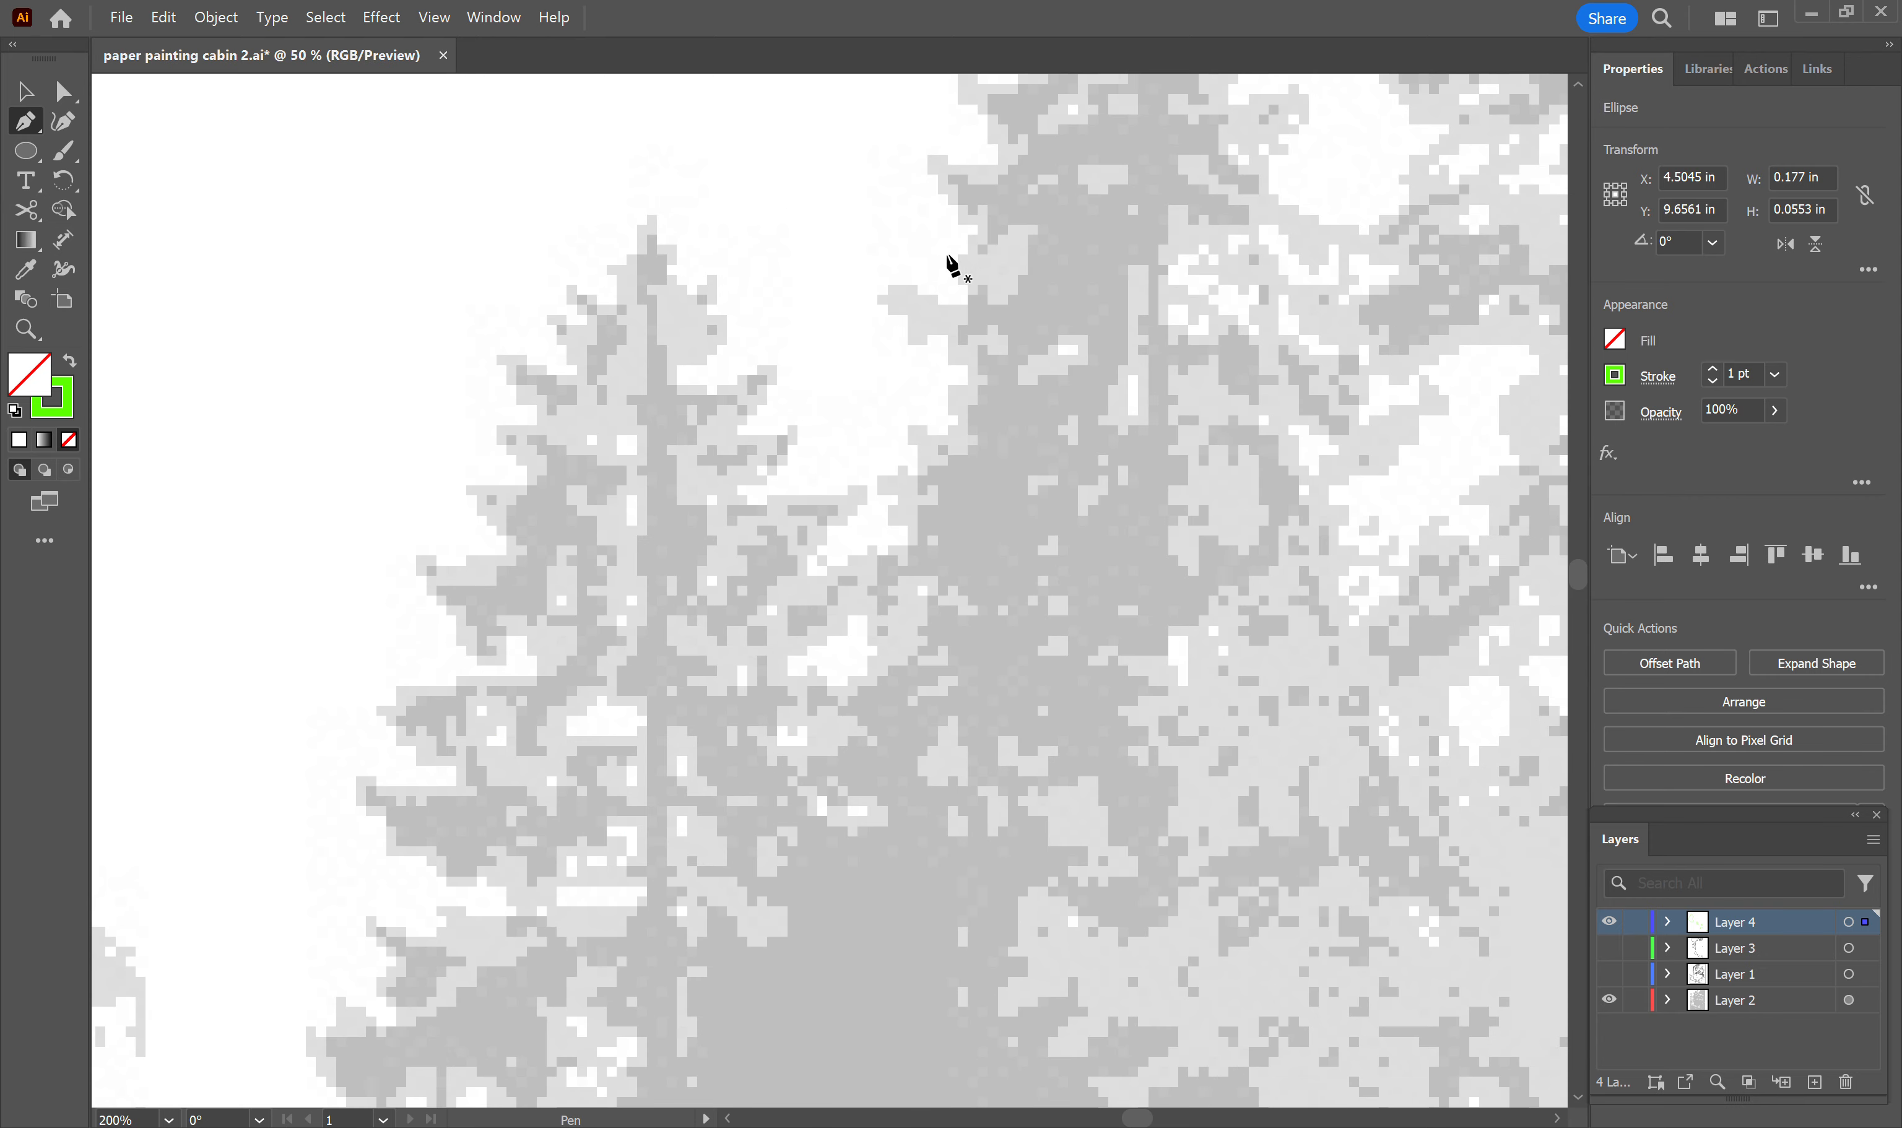
scroll(1031, 395, down, 2)
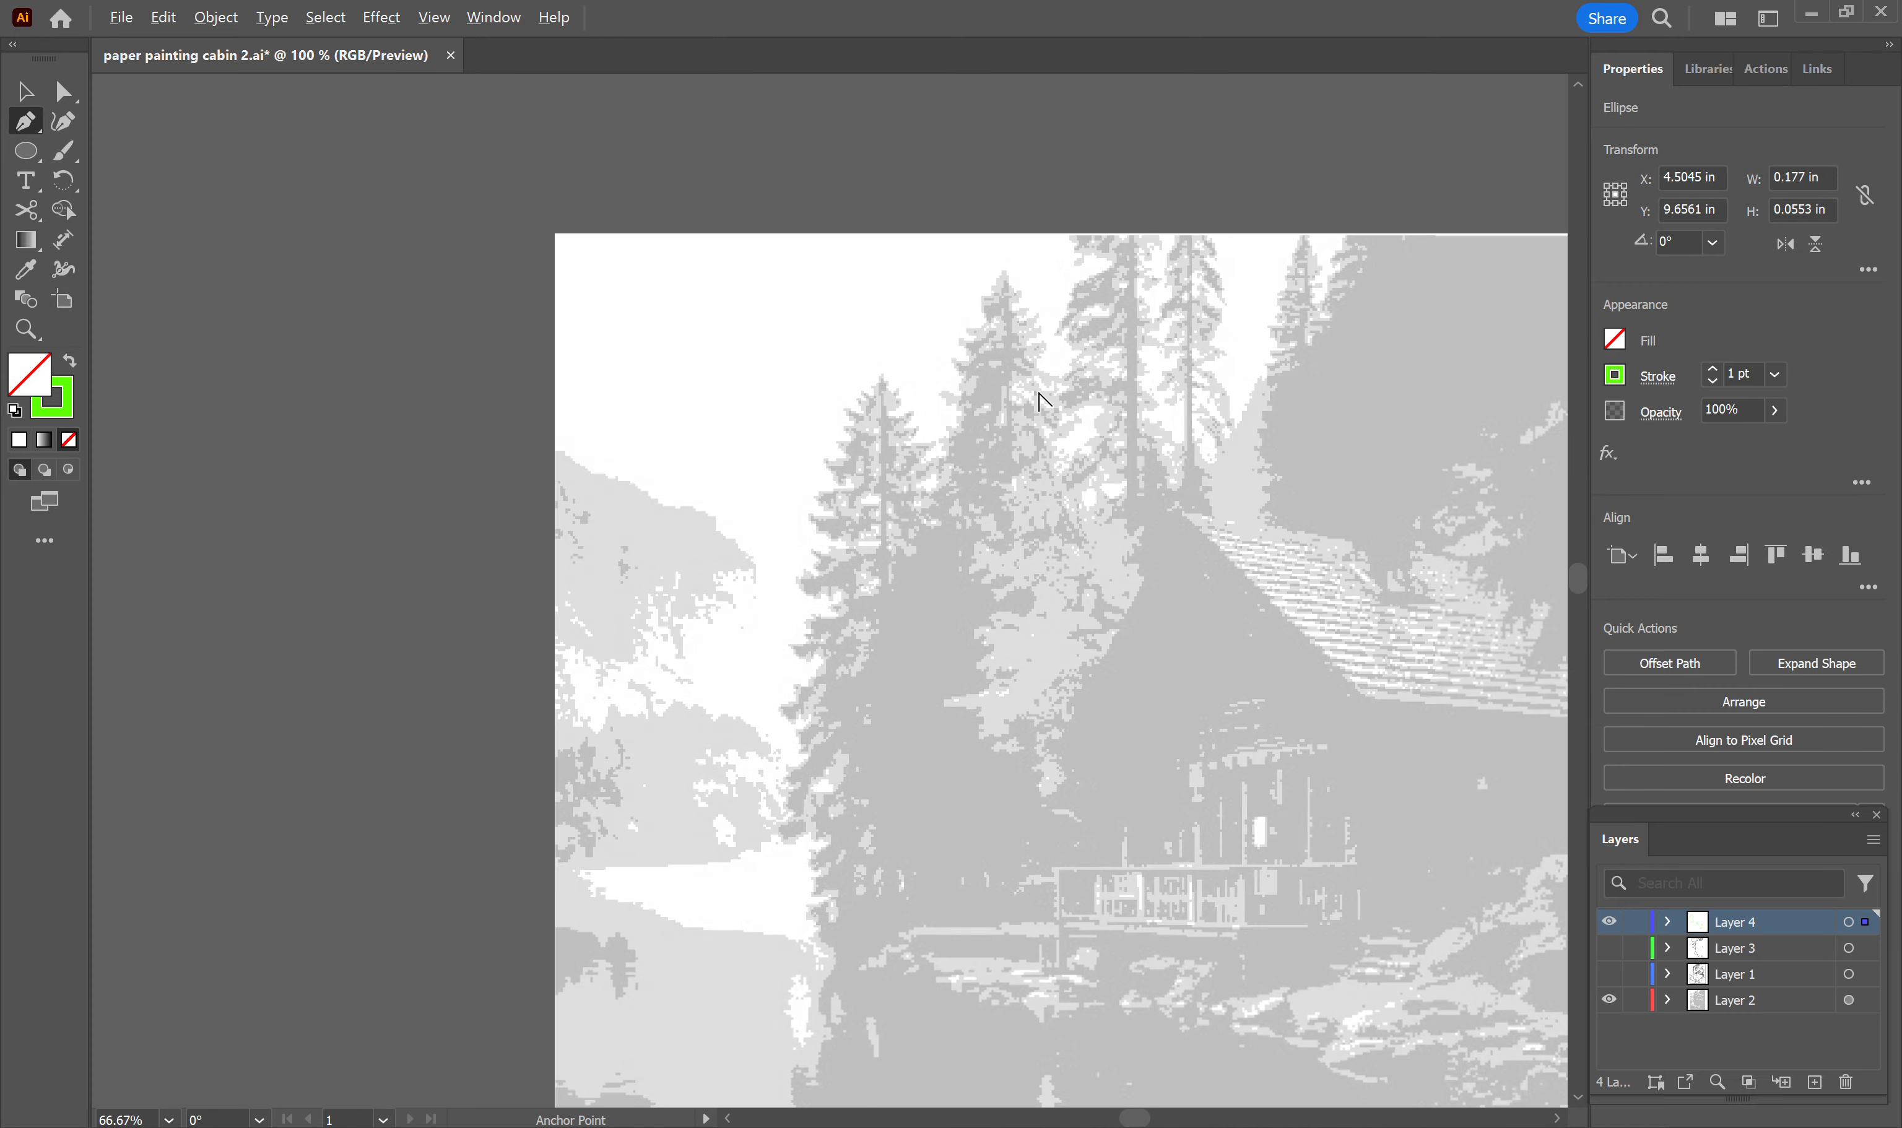
scroll(1053, 412, up, 2)
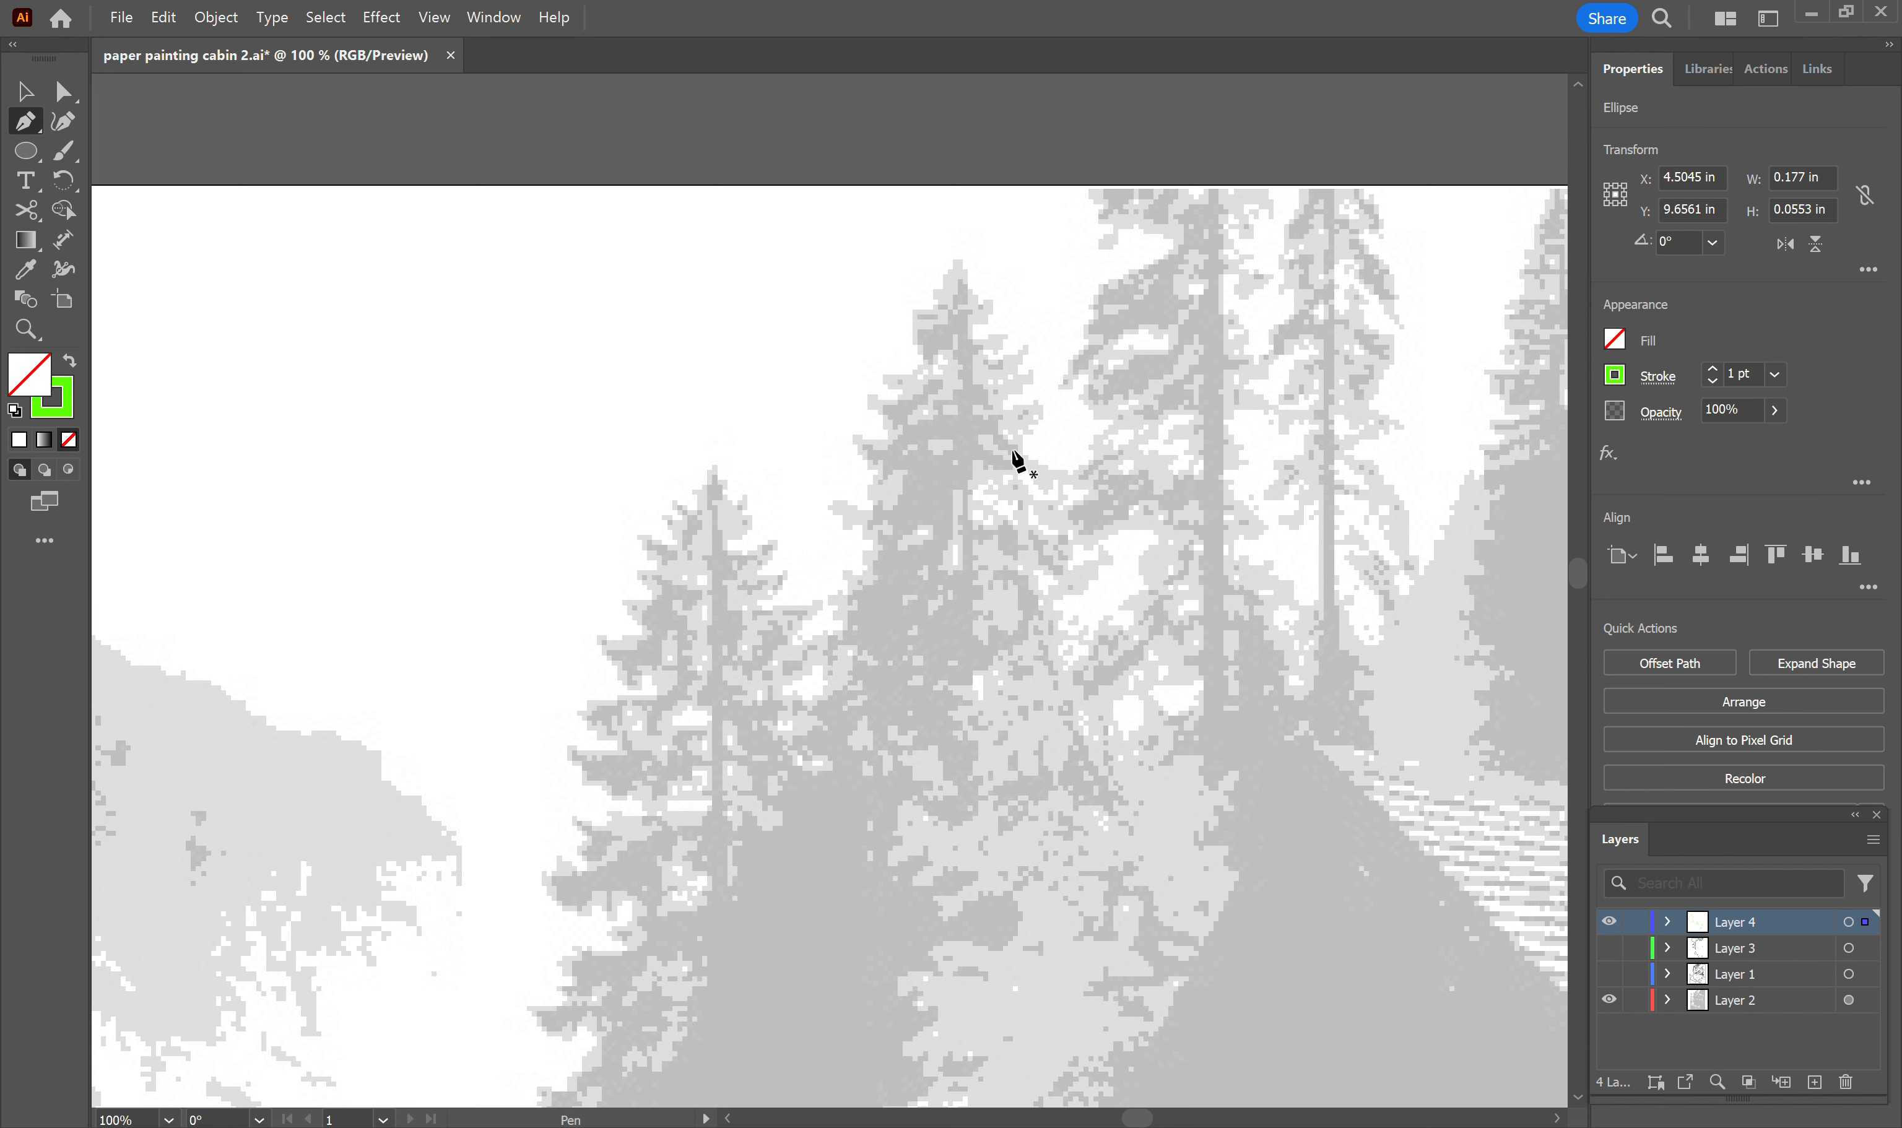
scroll(775, 572, up, 1)
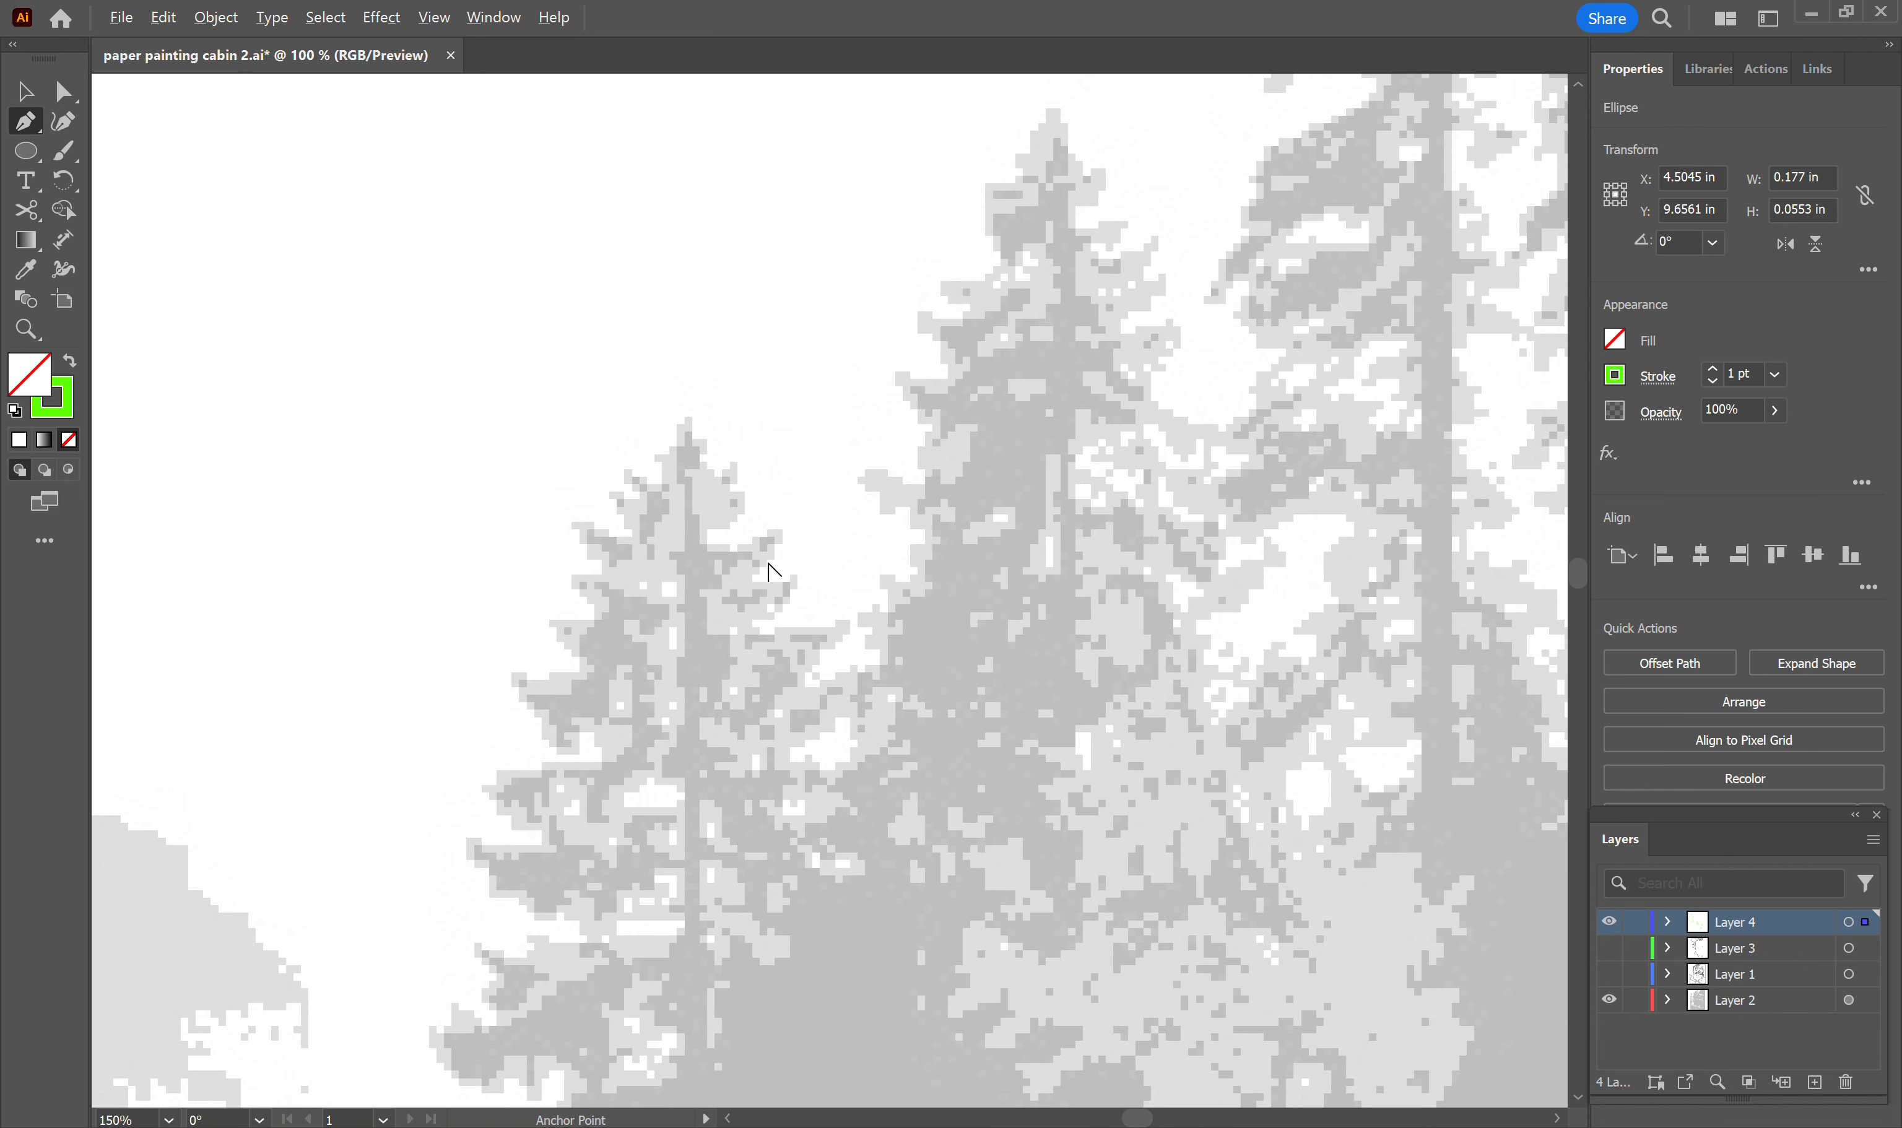
Step: Start a Pen path at the small fir's tip and trace its upper right branch edge against the white sky
click(691, 413)
click(707, 457)
click(737, 473)
click(746, 507)
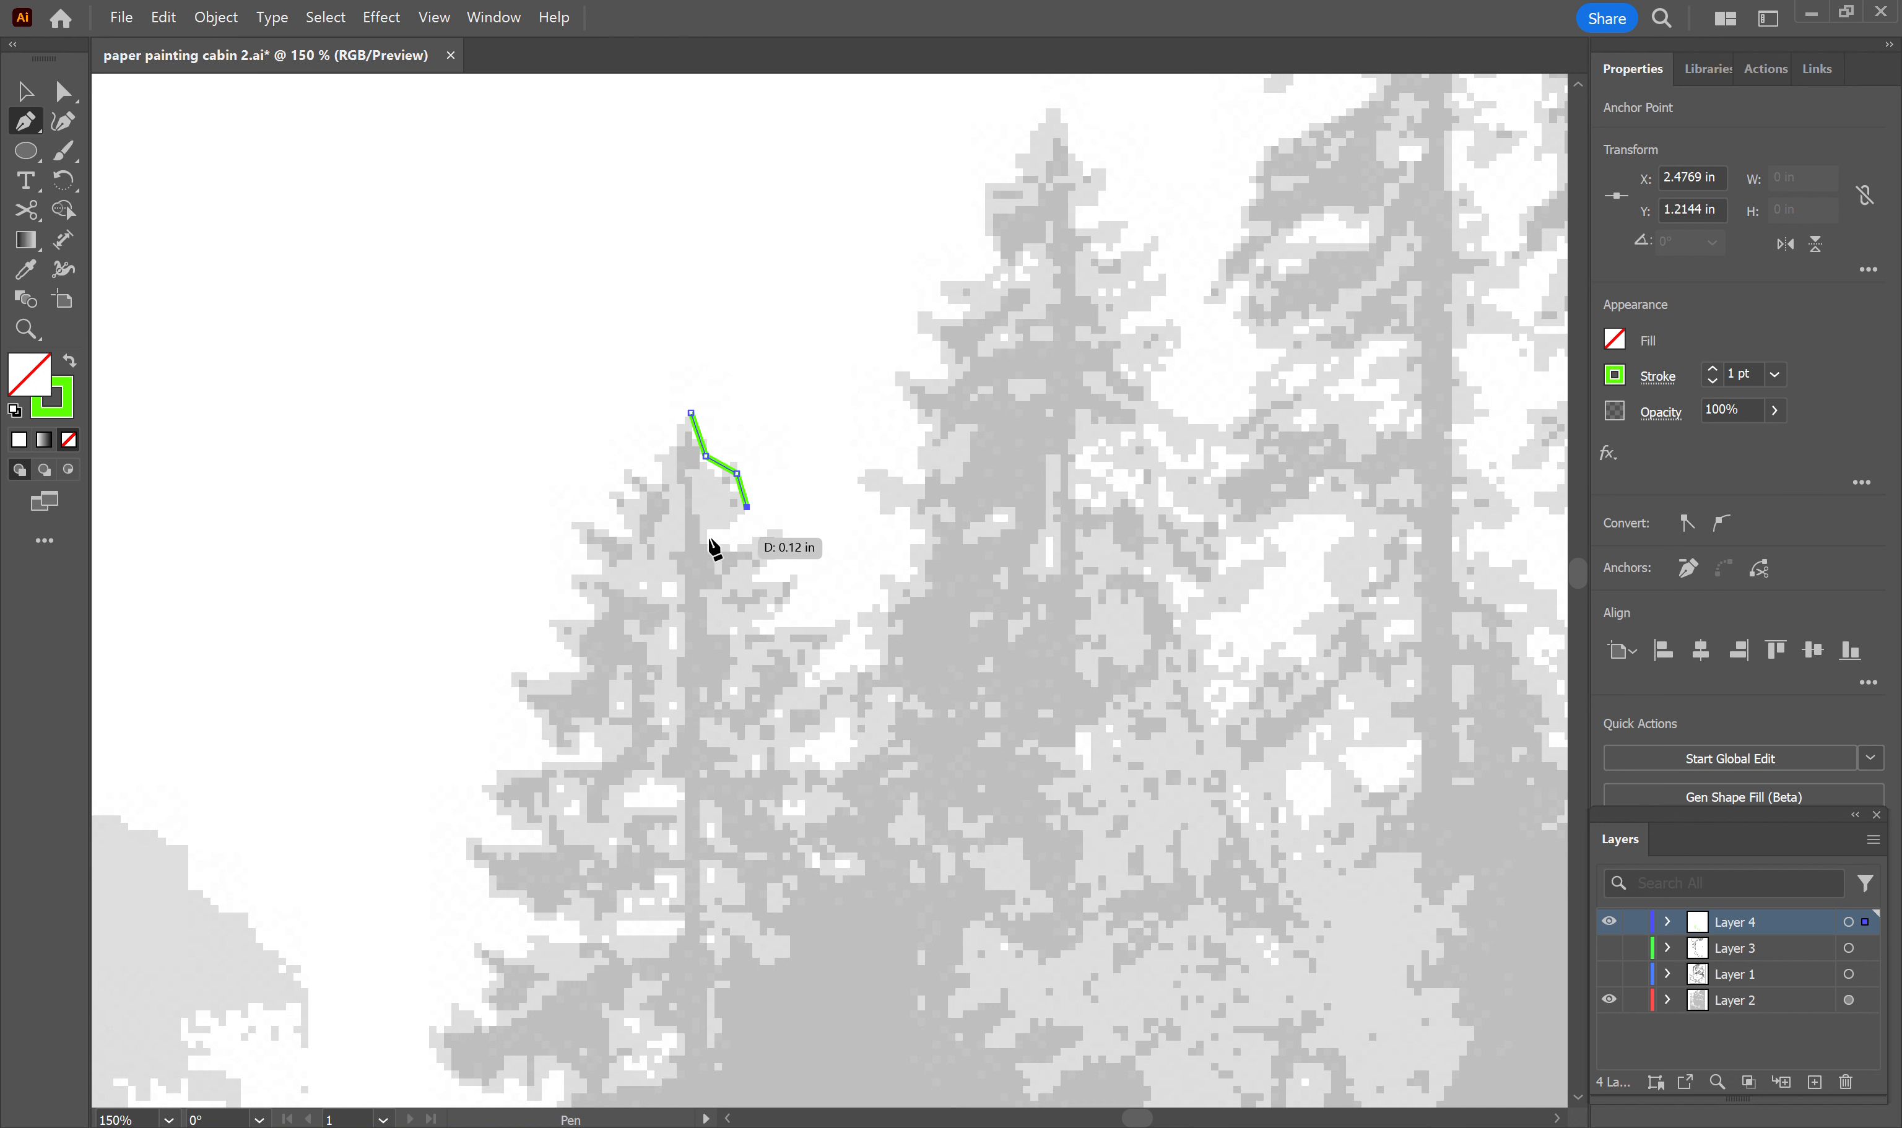
click(708, 538)
click(772, 529)
click(780, 546)
click(760, 574)
click(791, 574)
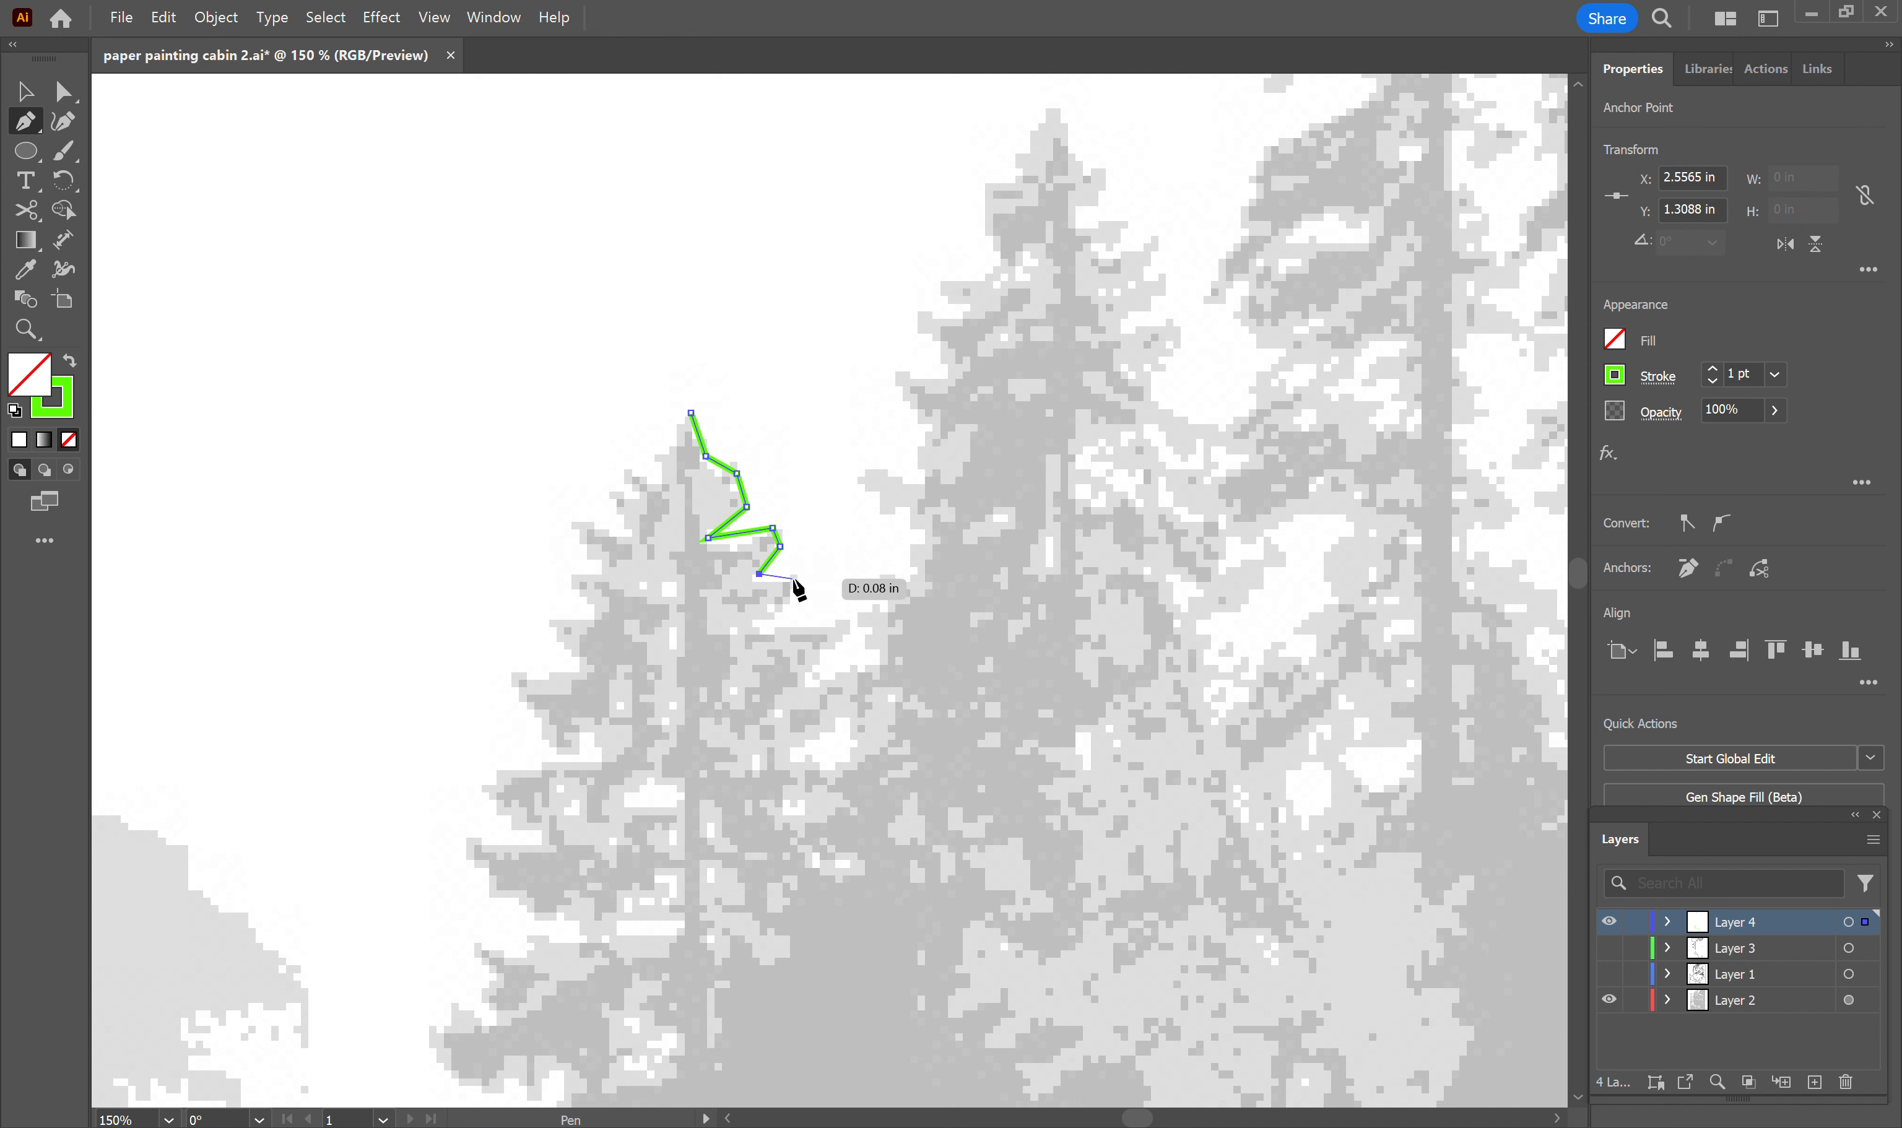
Step: Continue the path around the white gap between the small fir and the tall fir, including its pointed lower notch
click(767, 620)
click(826, 621)
click(847, 620)
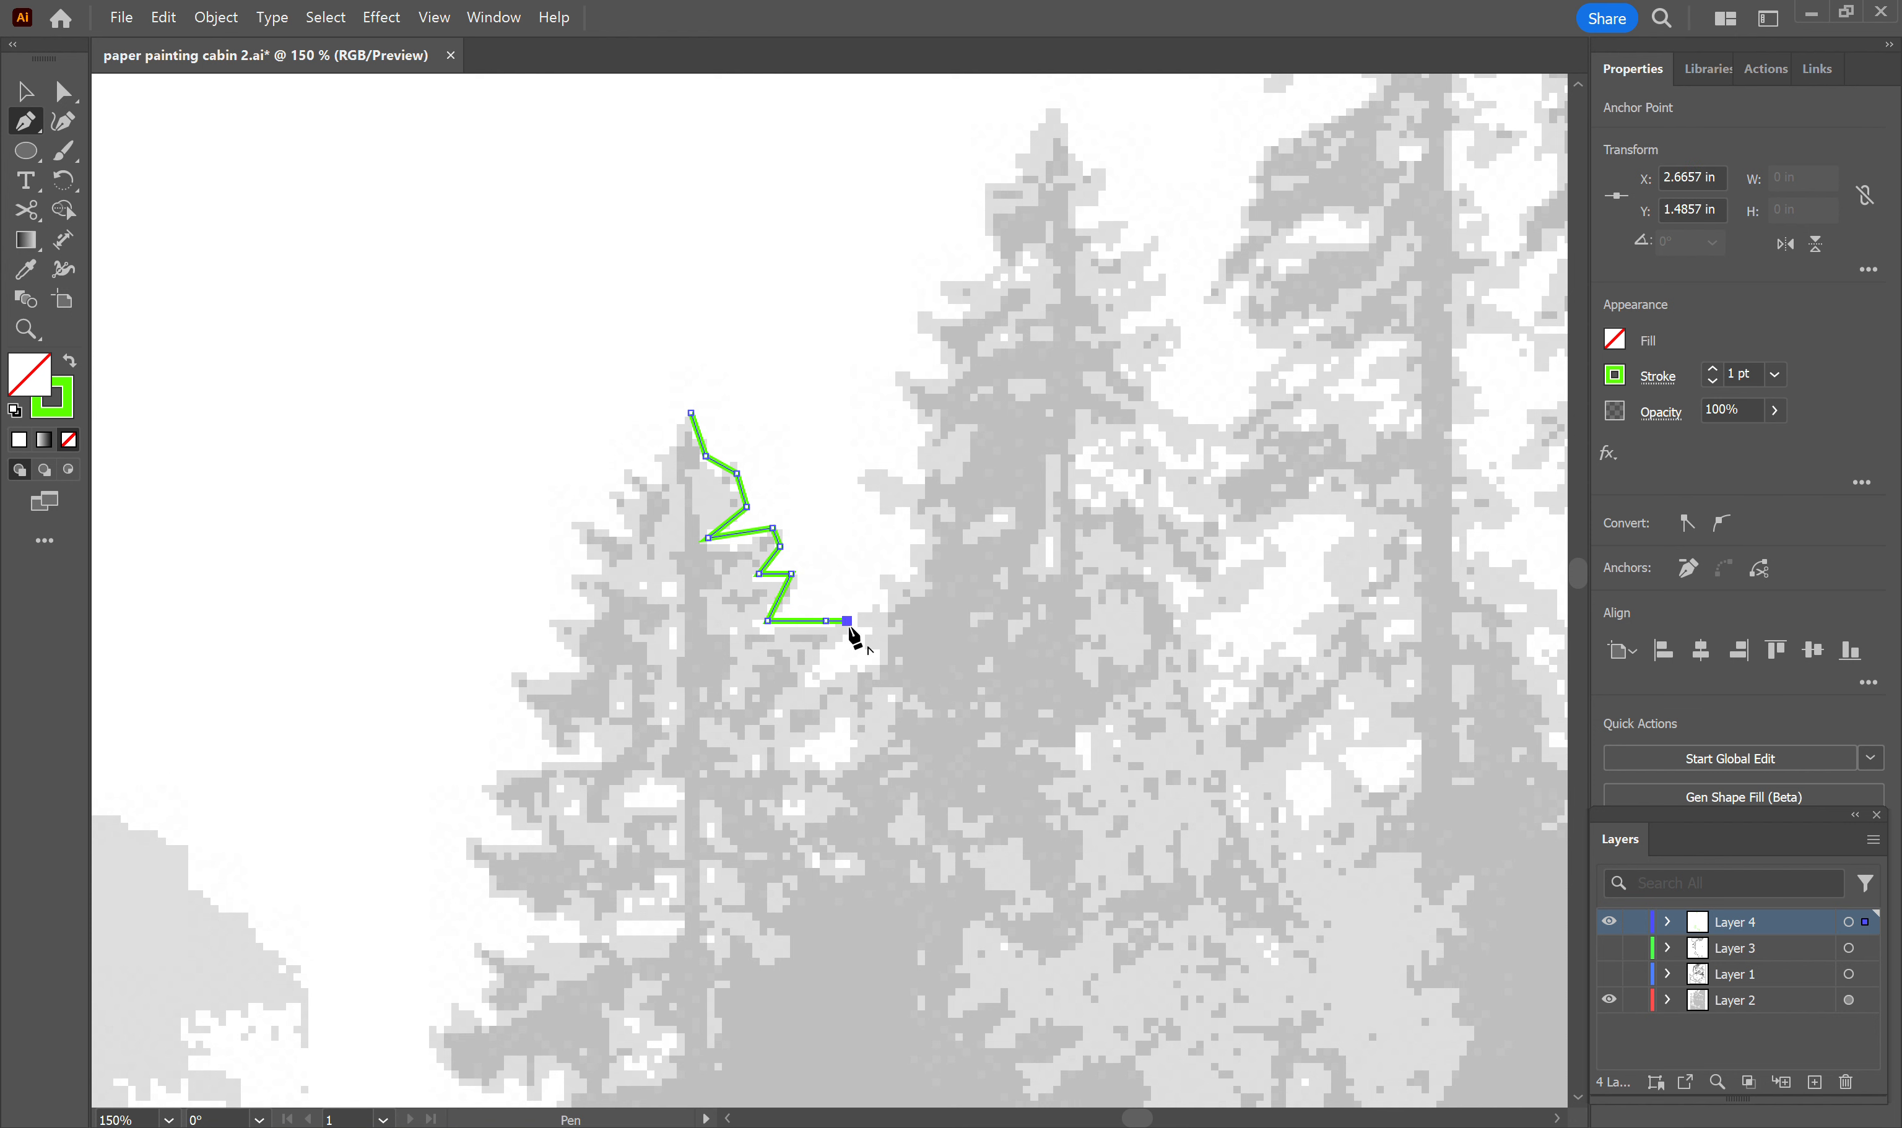
click(815, 669)
click(863, 642)
drag(856, 602, 872, 603)
click(877, 605)
click(877, 571)
click(902, 570)
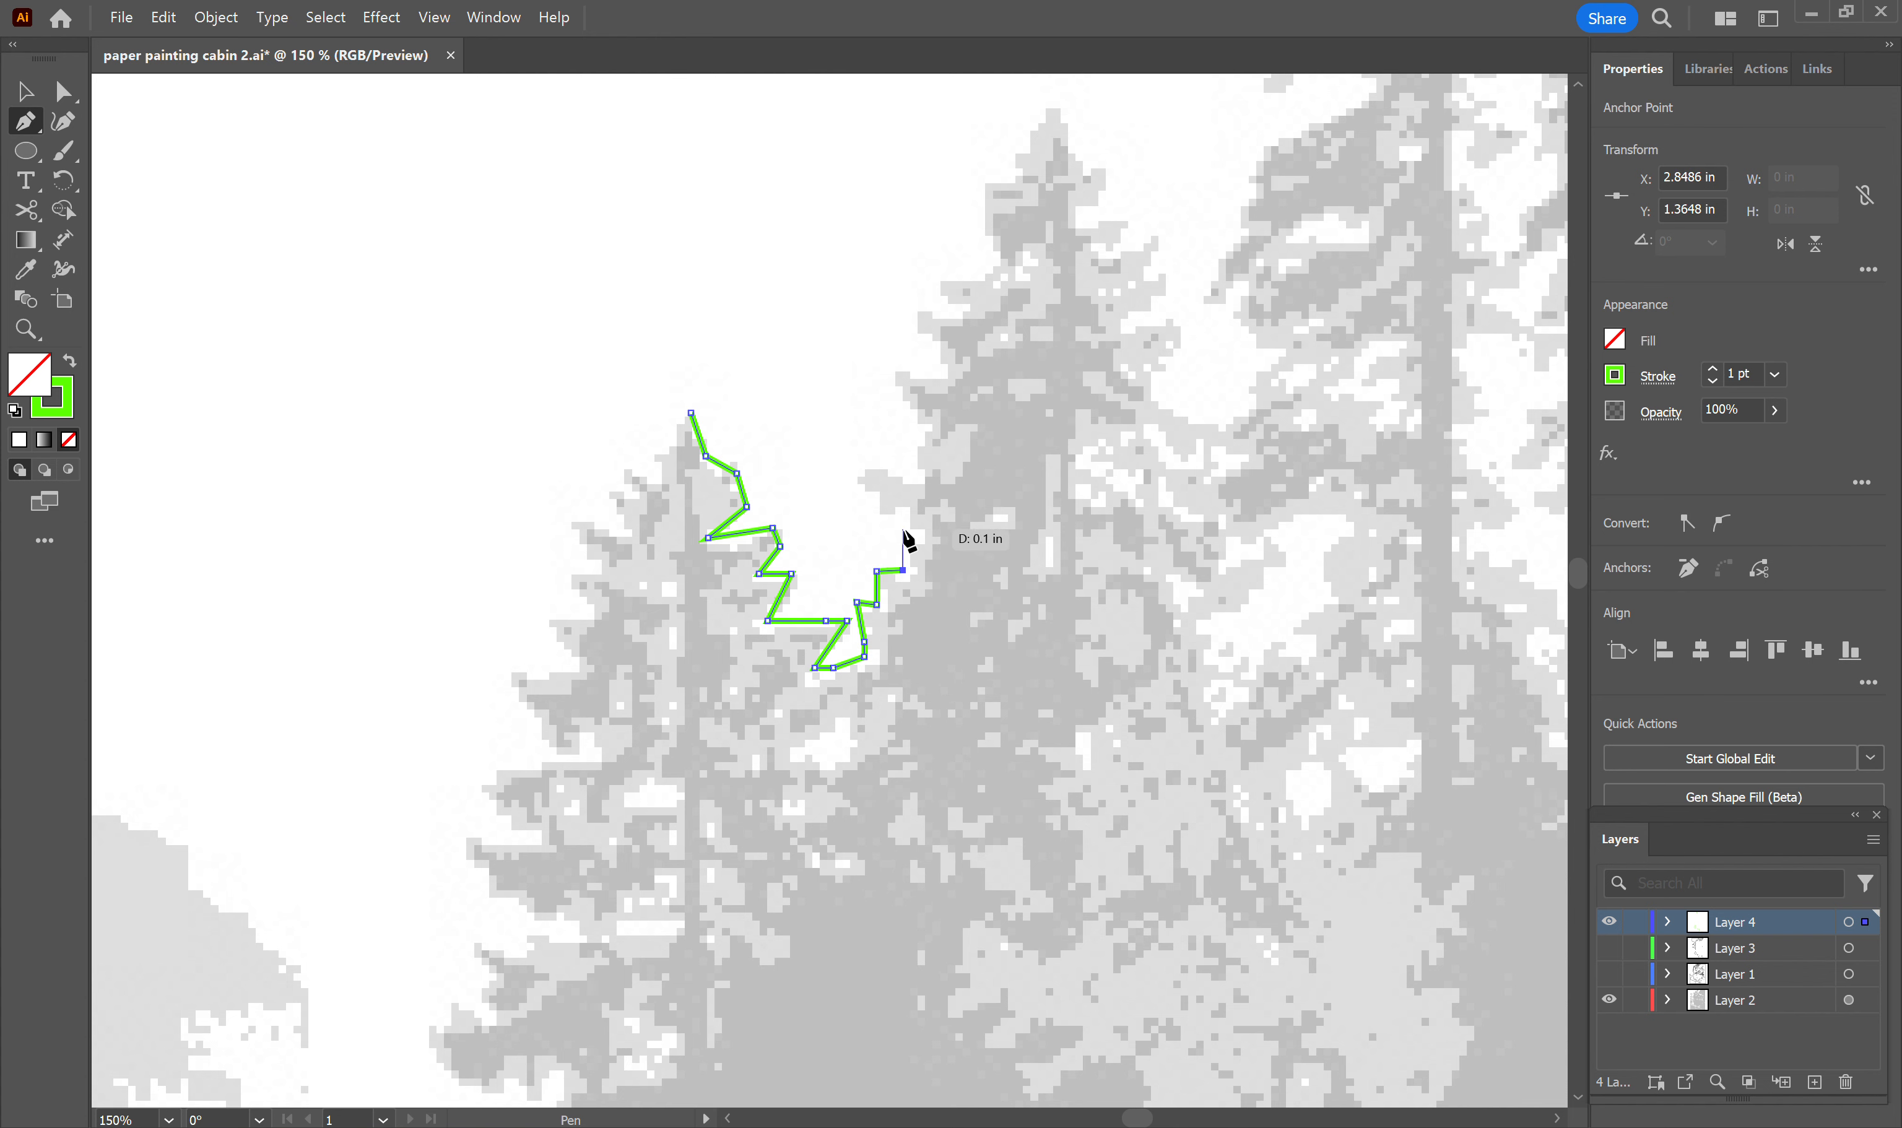
Step: Trace the tall fir's left side upward with zigzag branch points and a curved section, ending at its tip
click(913, 529)
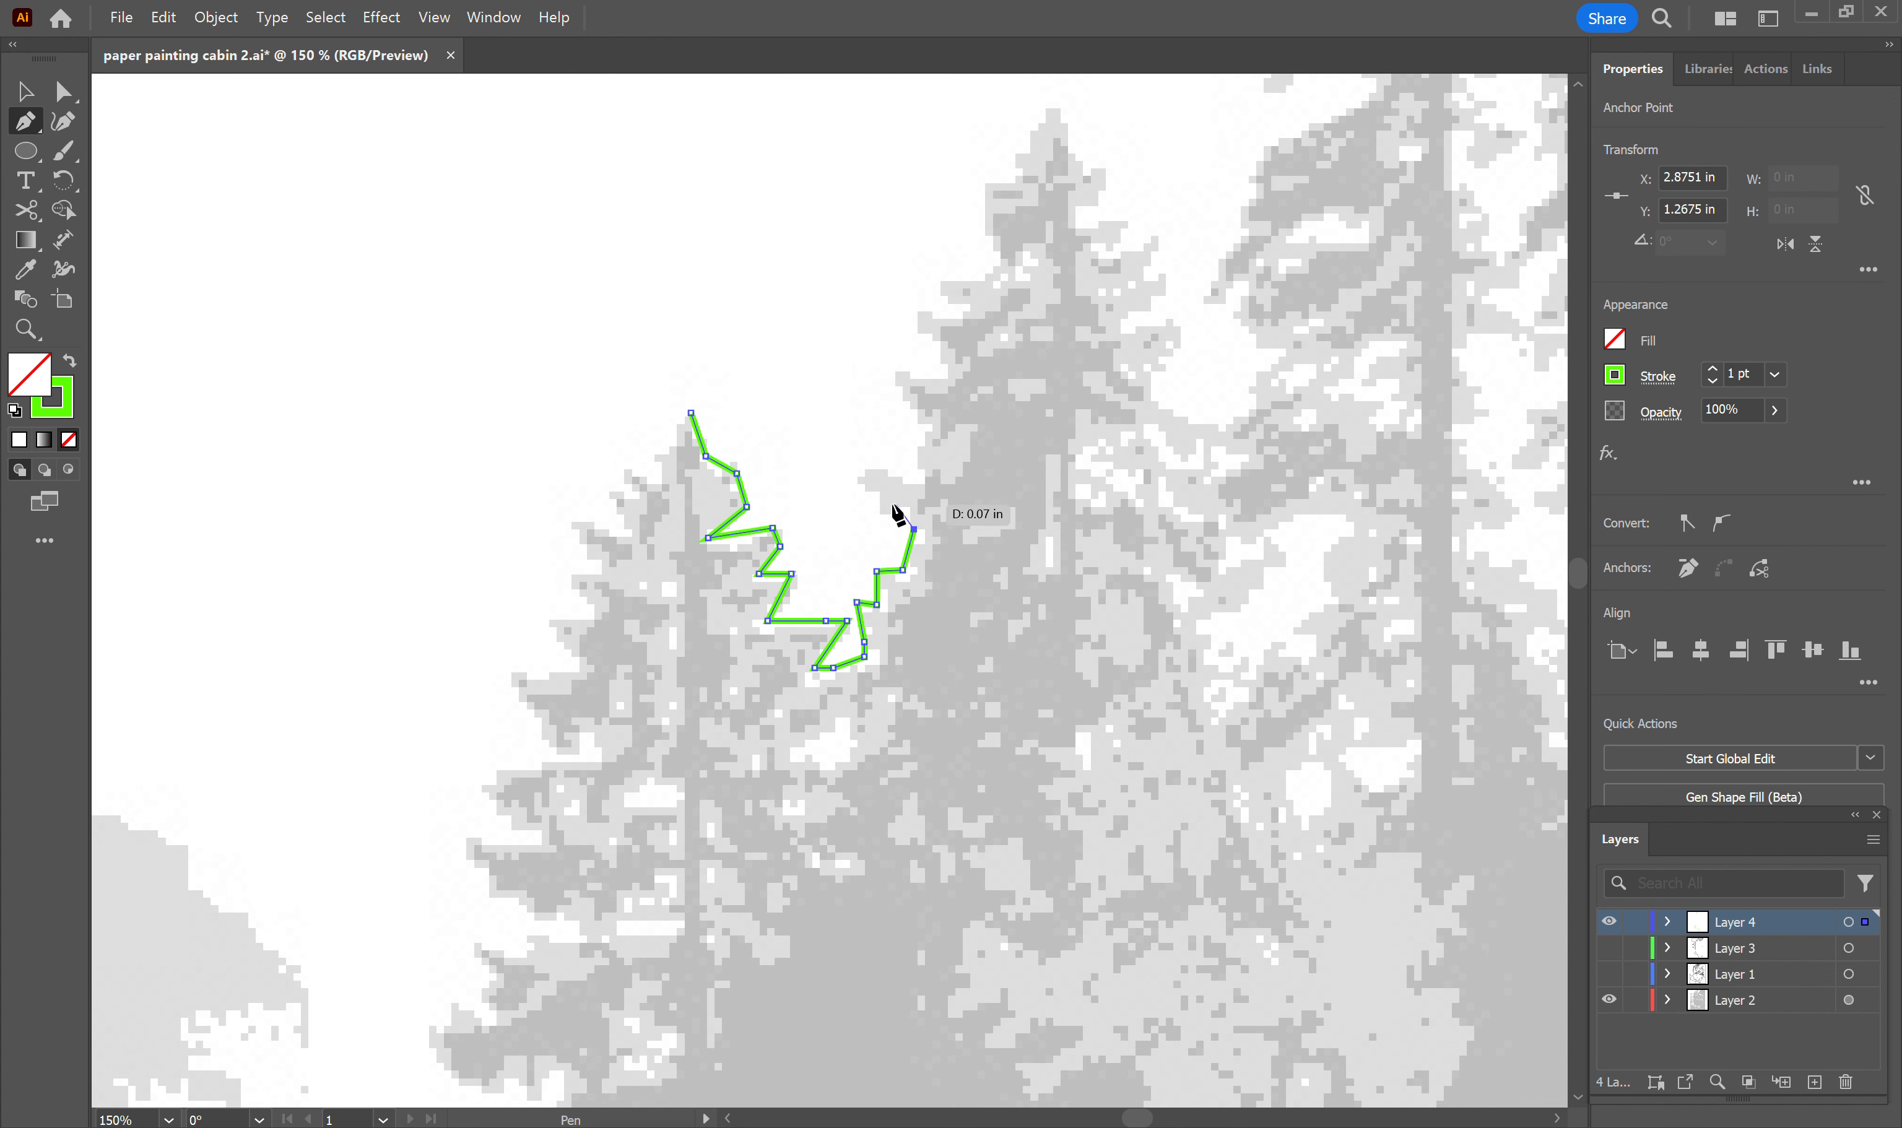
click(847, 467)
drag(920, 480, 922, 429)
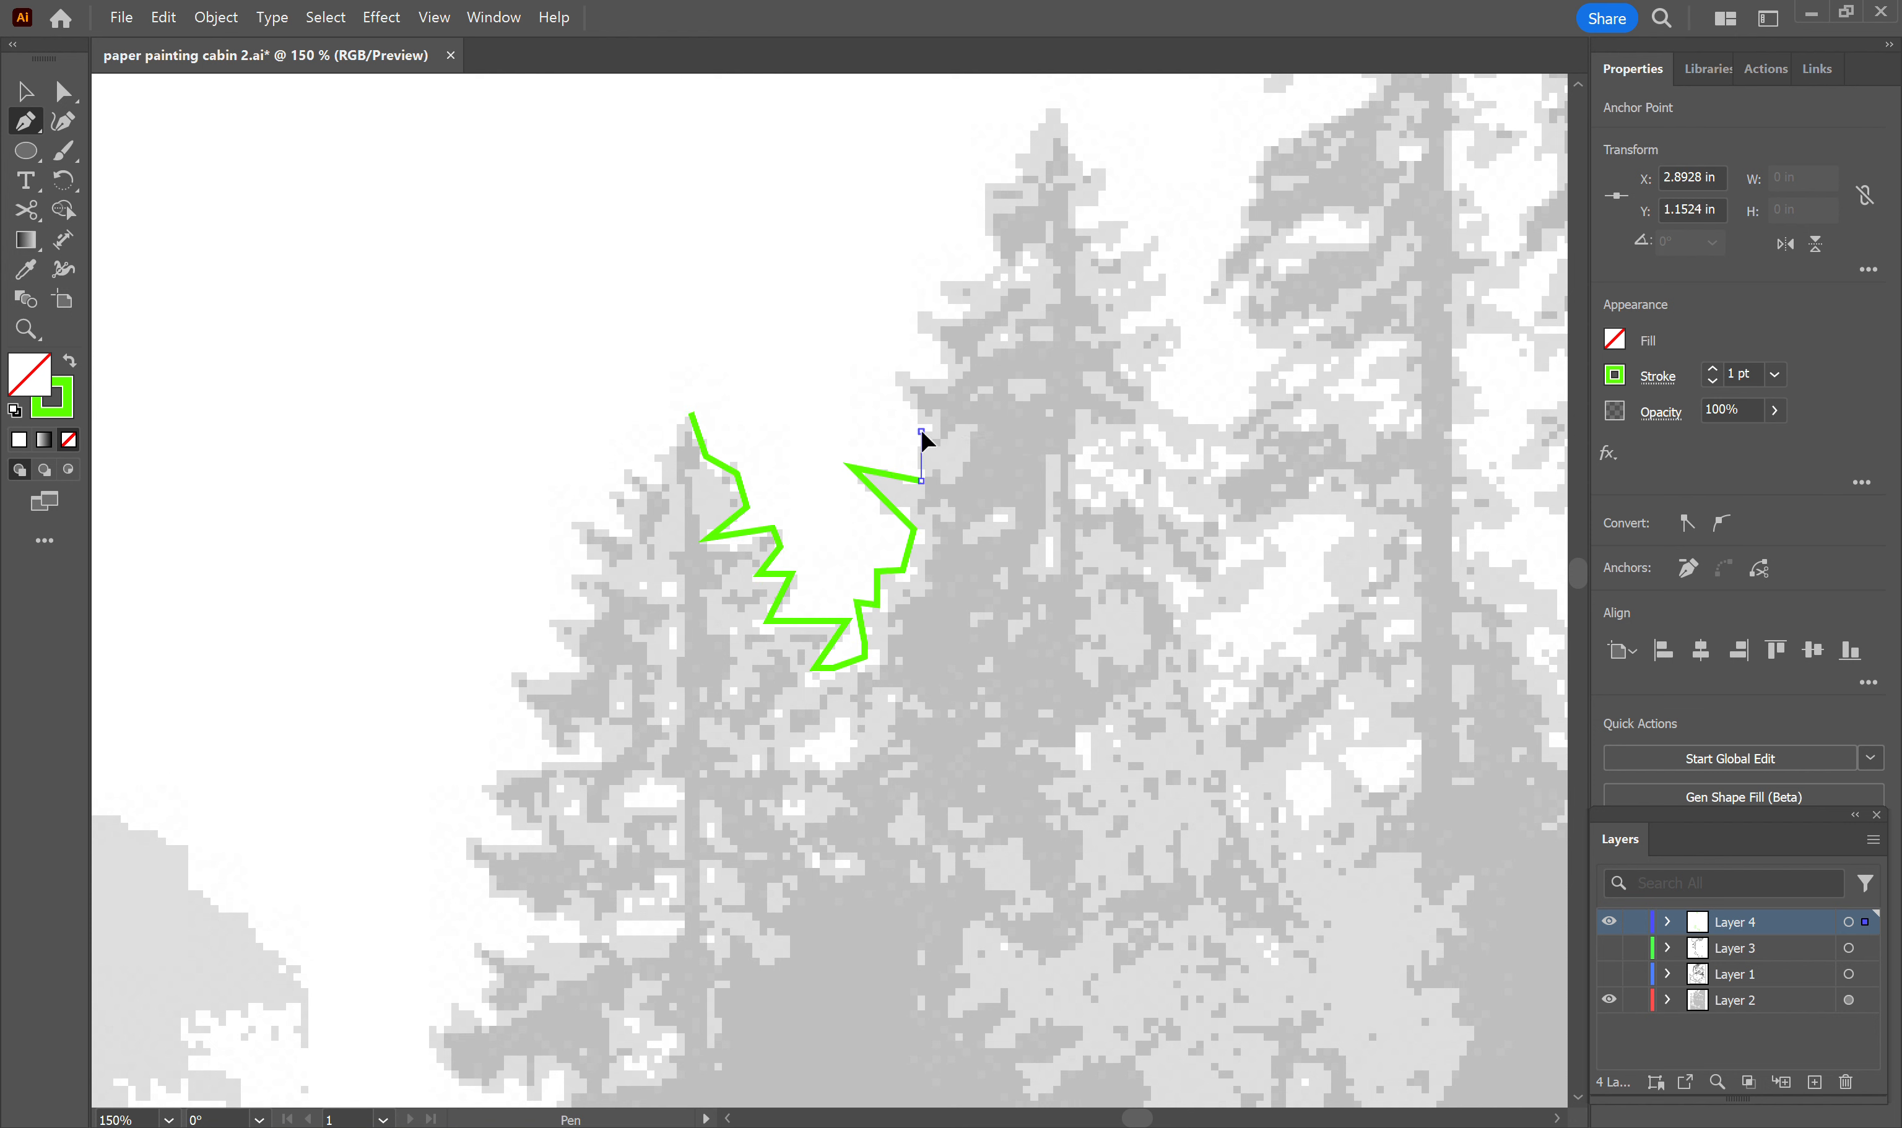
click(883, 360)
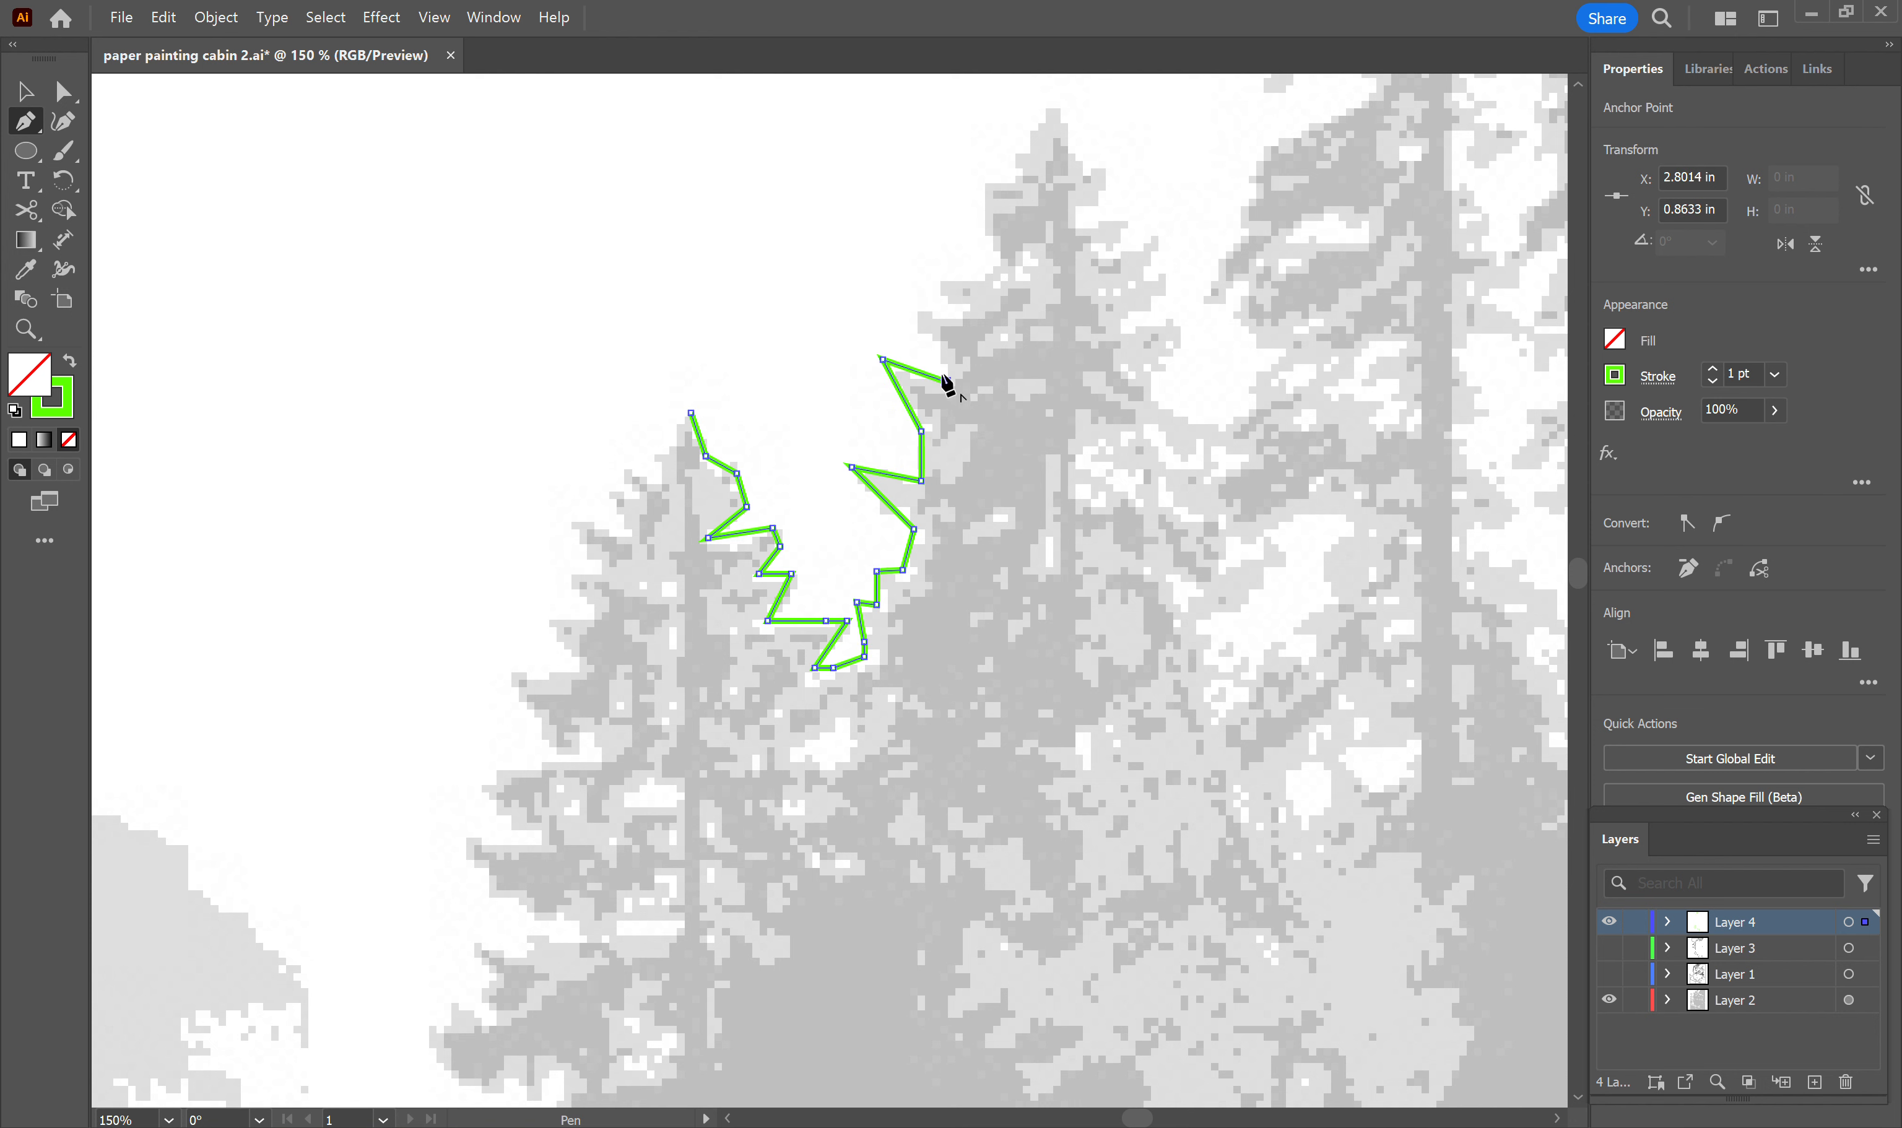
click(946, 381)
click(910, 305)
click(962, 315)
click(989, 273)
drag(988, 235, 1003, 173)
click(1027, 132)
click(1047, 101)
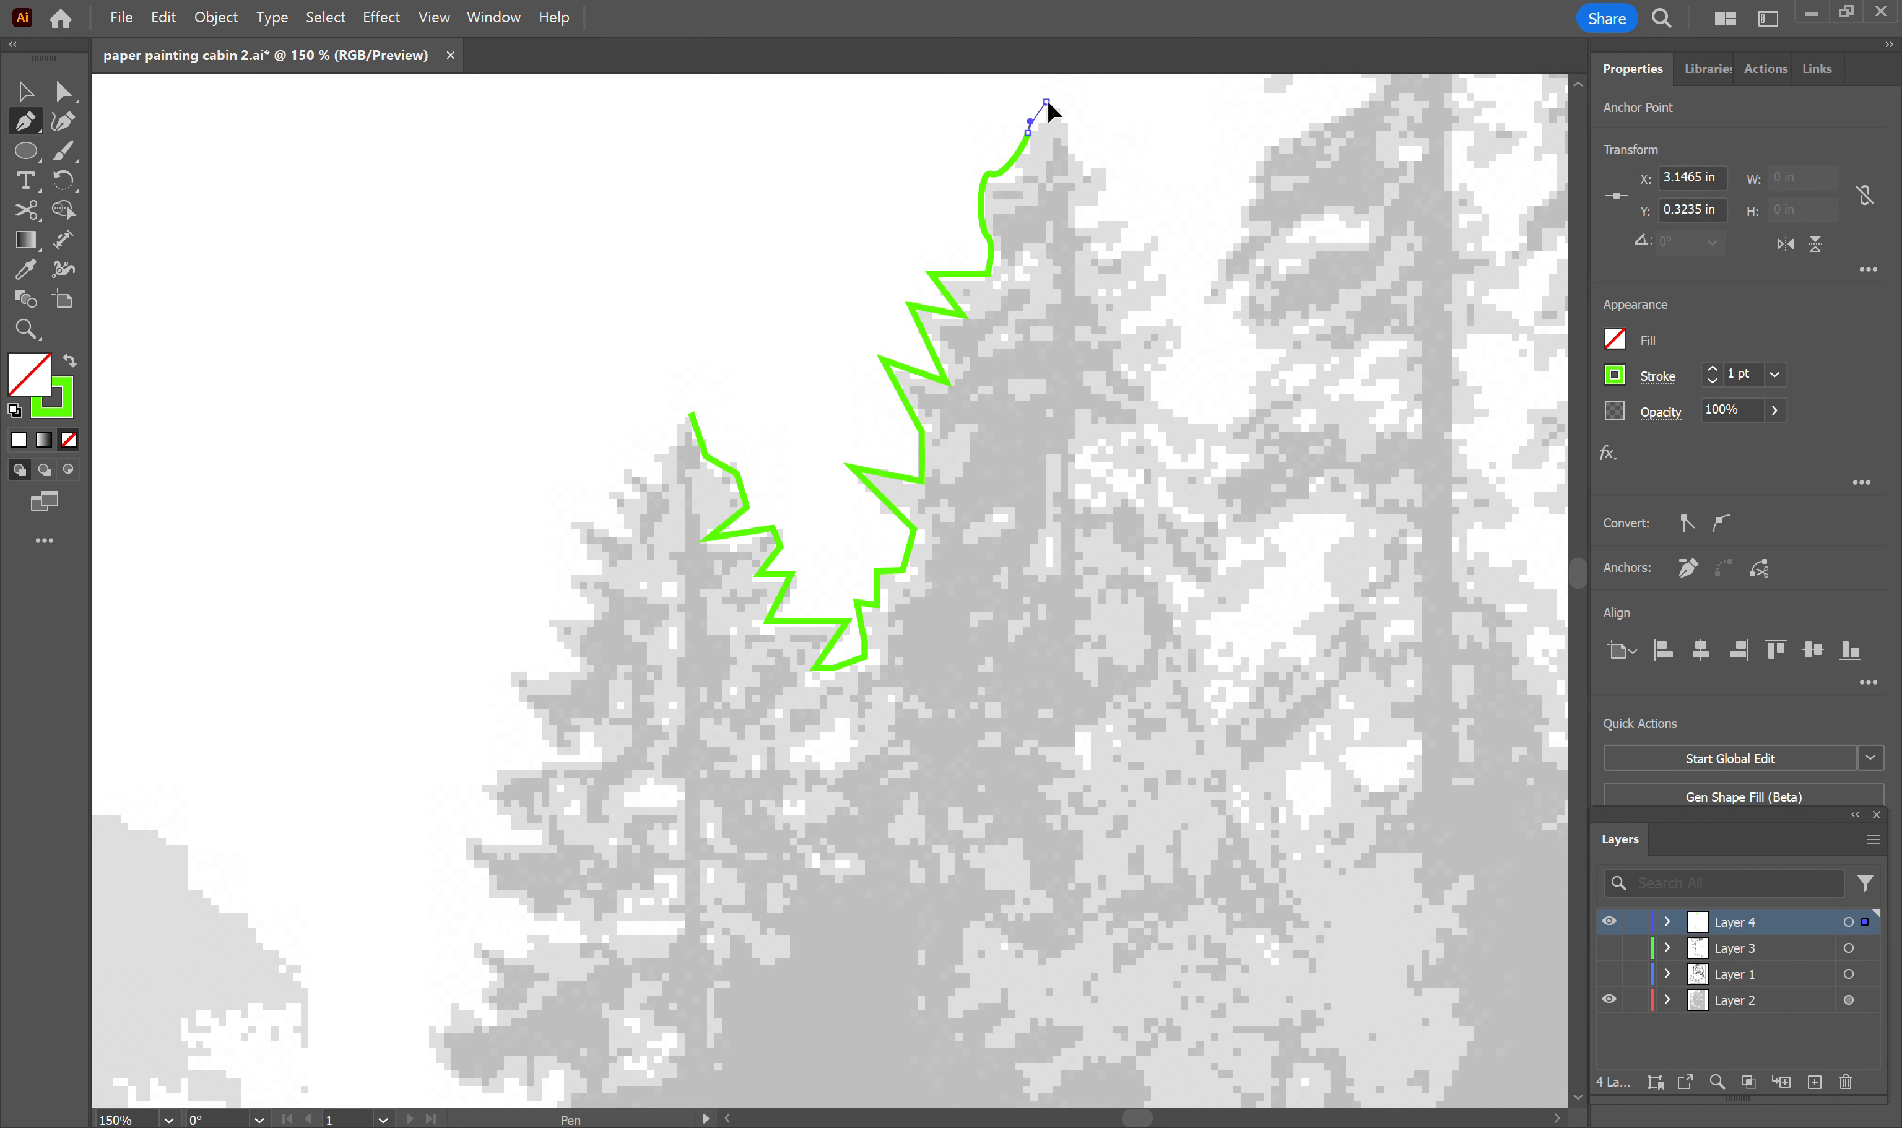
Step: Curve the path over the tall fir's tip and trace its jagged right-hand branches down to the next white gap
drag(1047, 101, 1089, 208)
click(1089, 167)
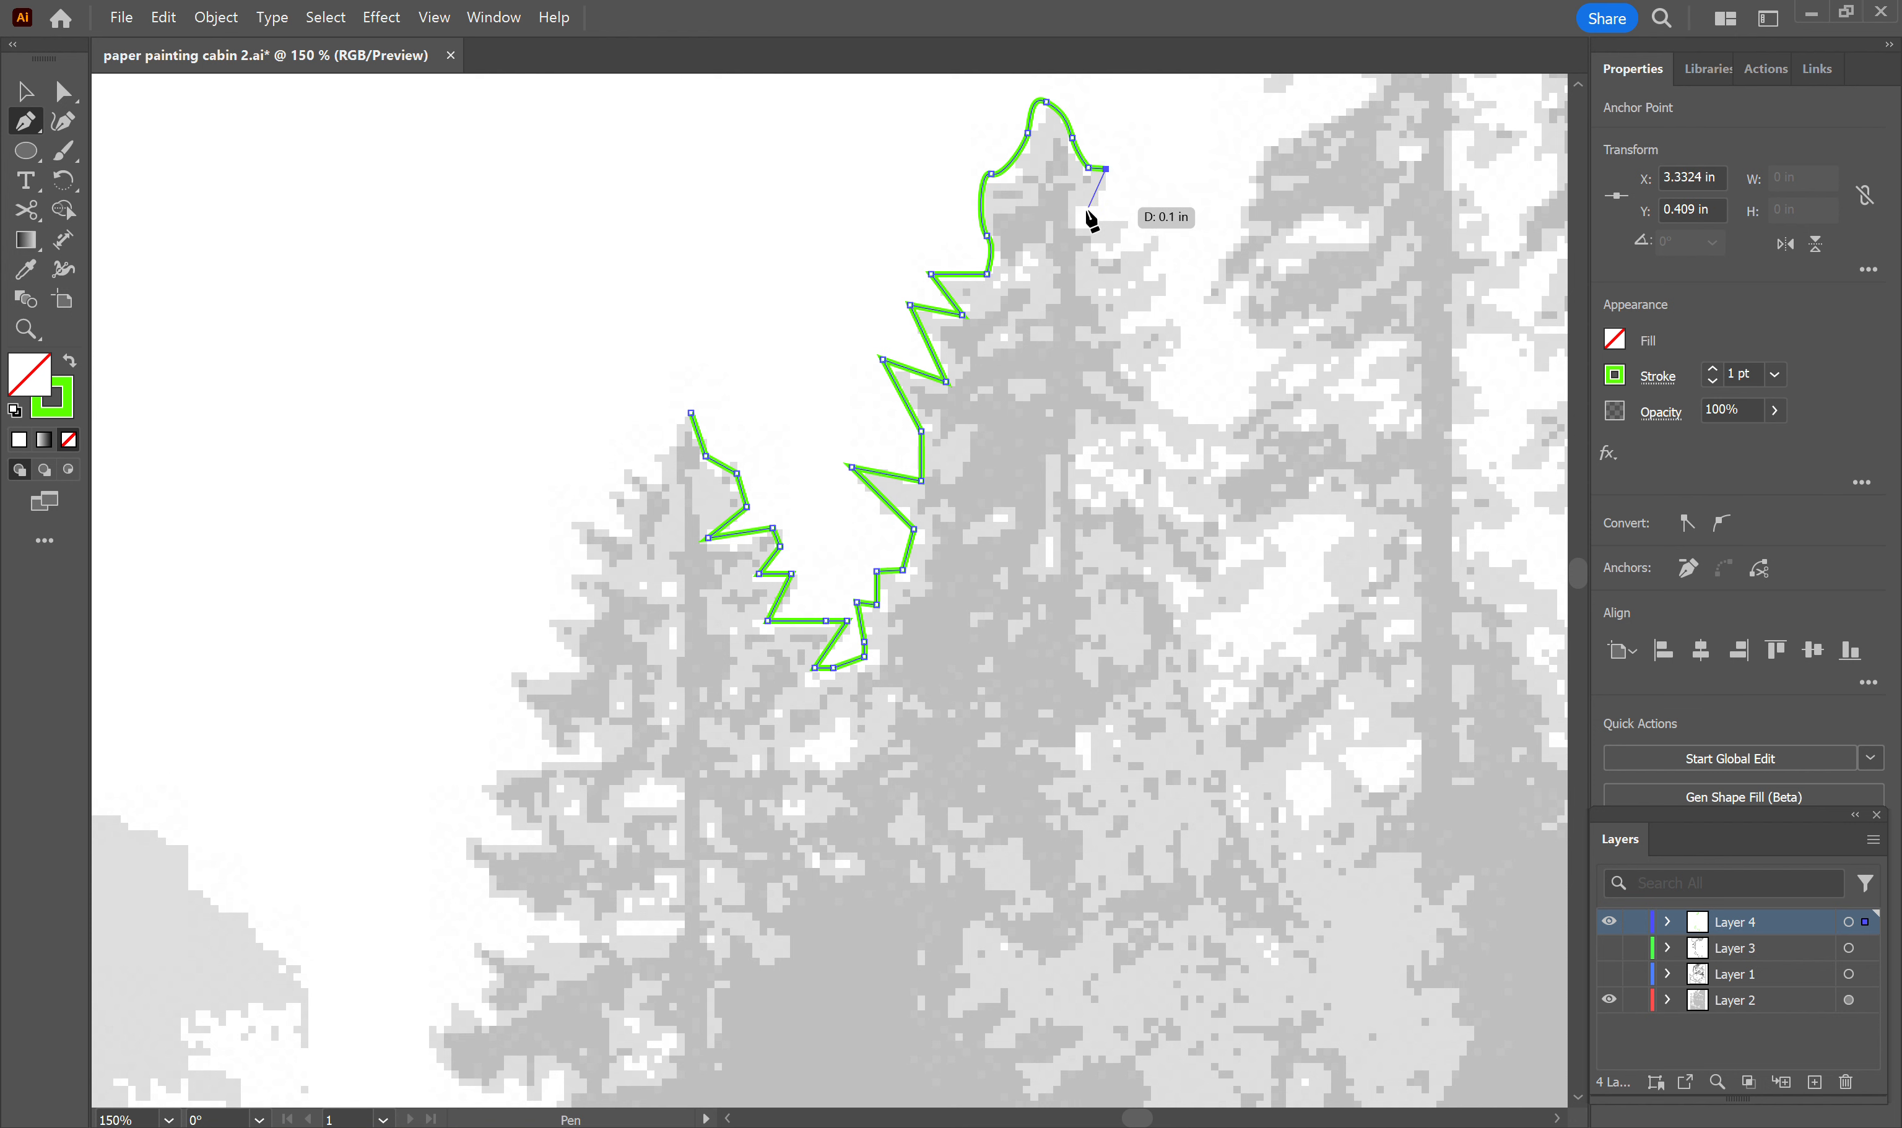
click(1083, 210)
click(1078, 226)
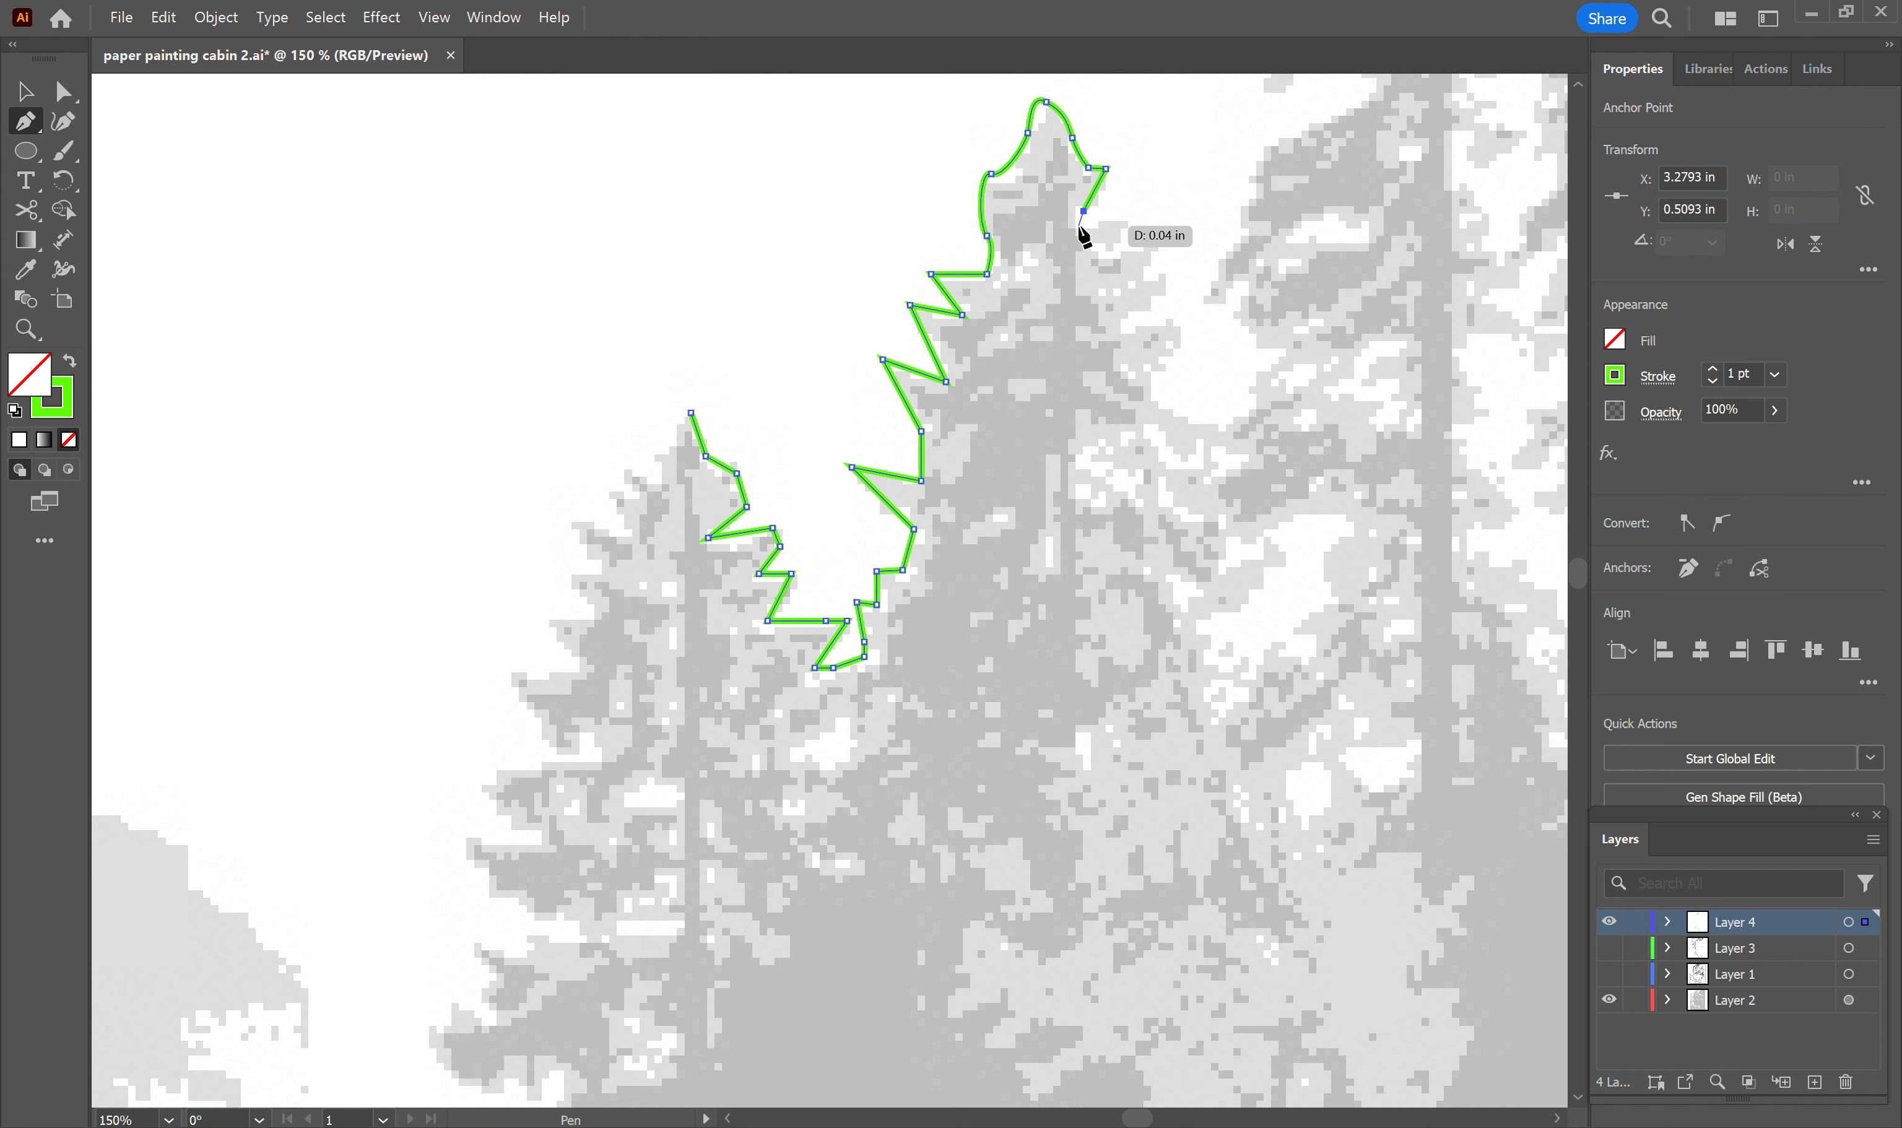
click(1123, 219)
click(1106, 250)
click(1158, 229)
click(1141, 279)
click(1170, 280)
click(1128, 328)
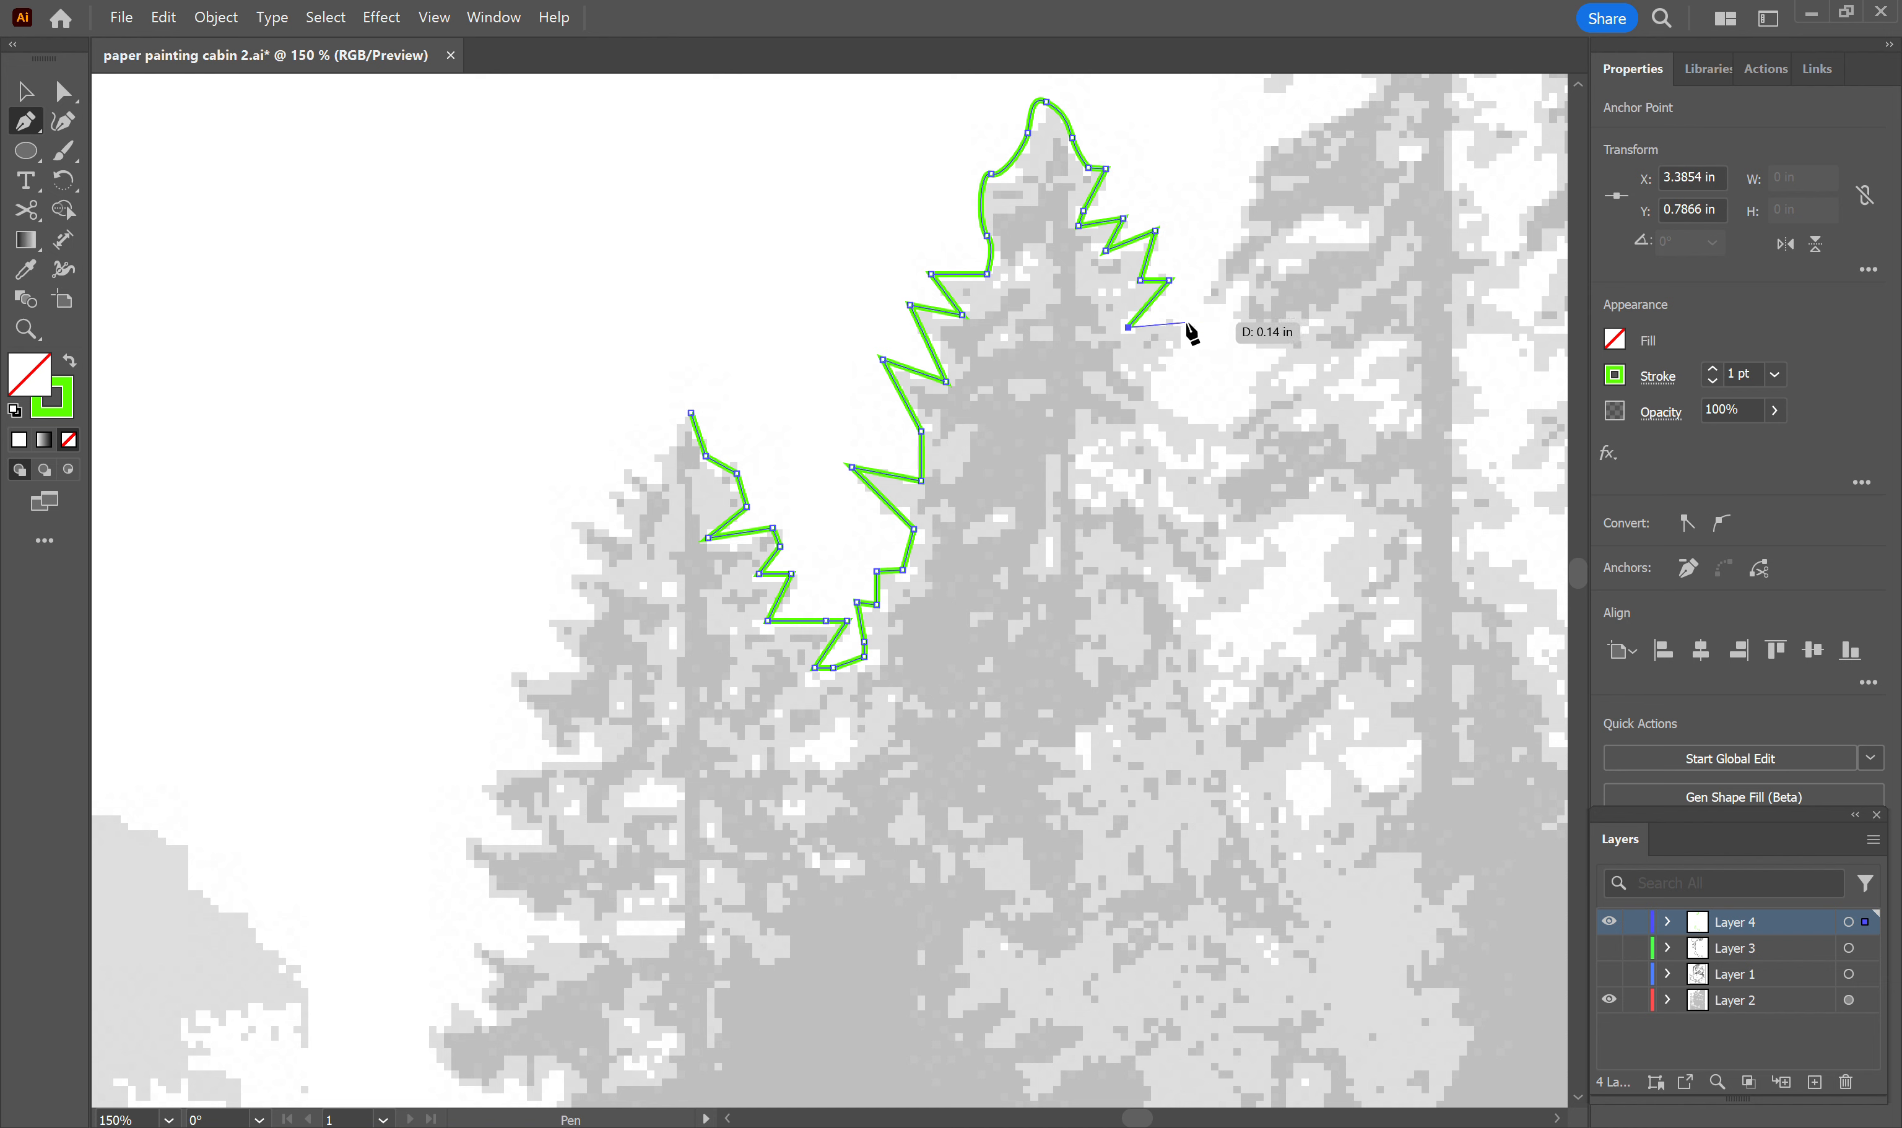
click(1181, 326)
click(1150, 385)
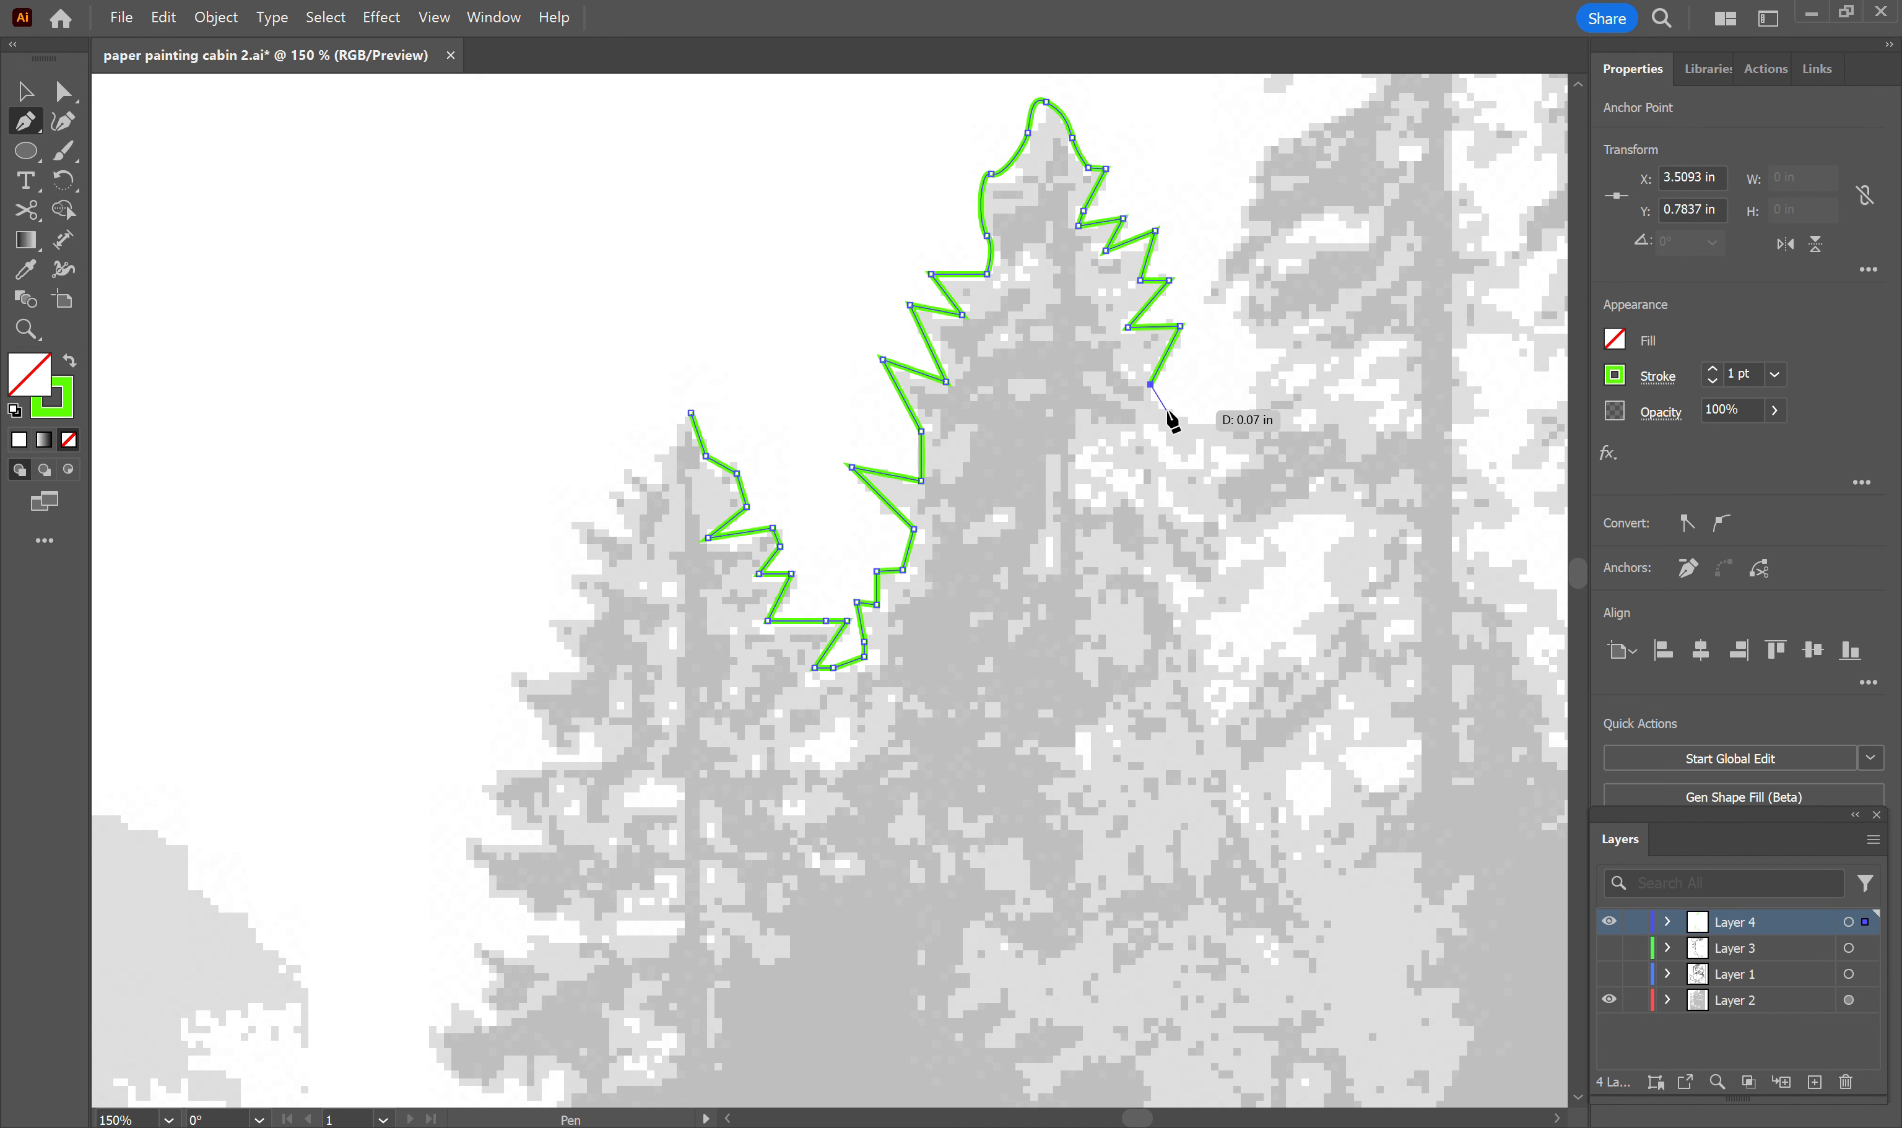
Step: Trace the rounded white gap beside the tall fir and the left edge of the large right-hand tree up to the image top
drag(1180, 417, 1258, 366)
click(1279, 351)
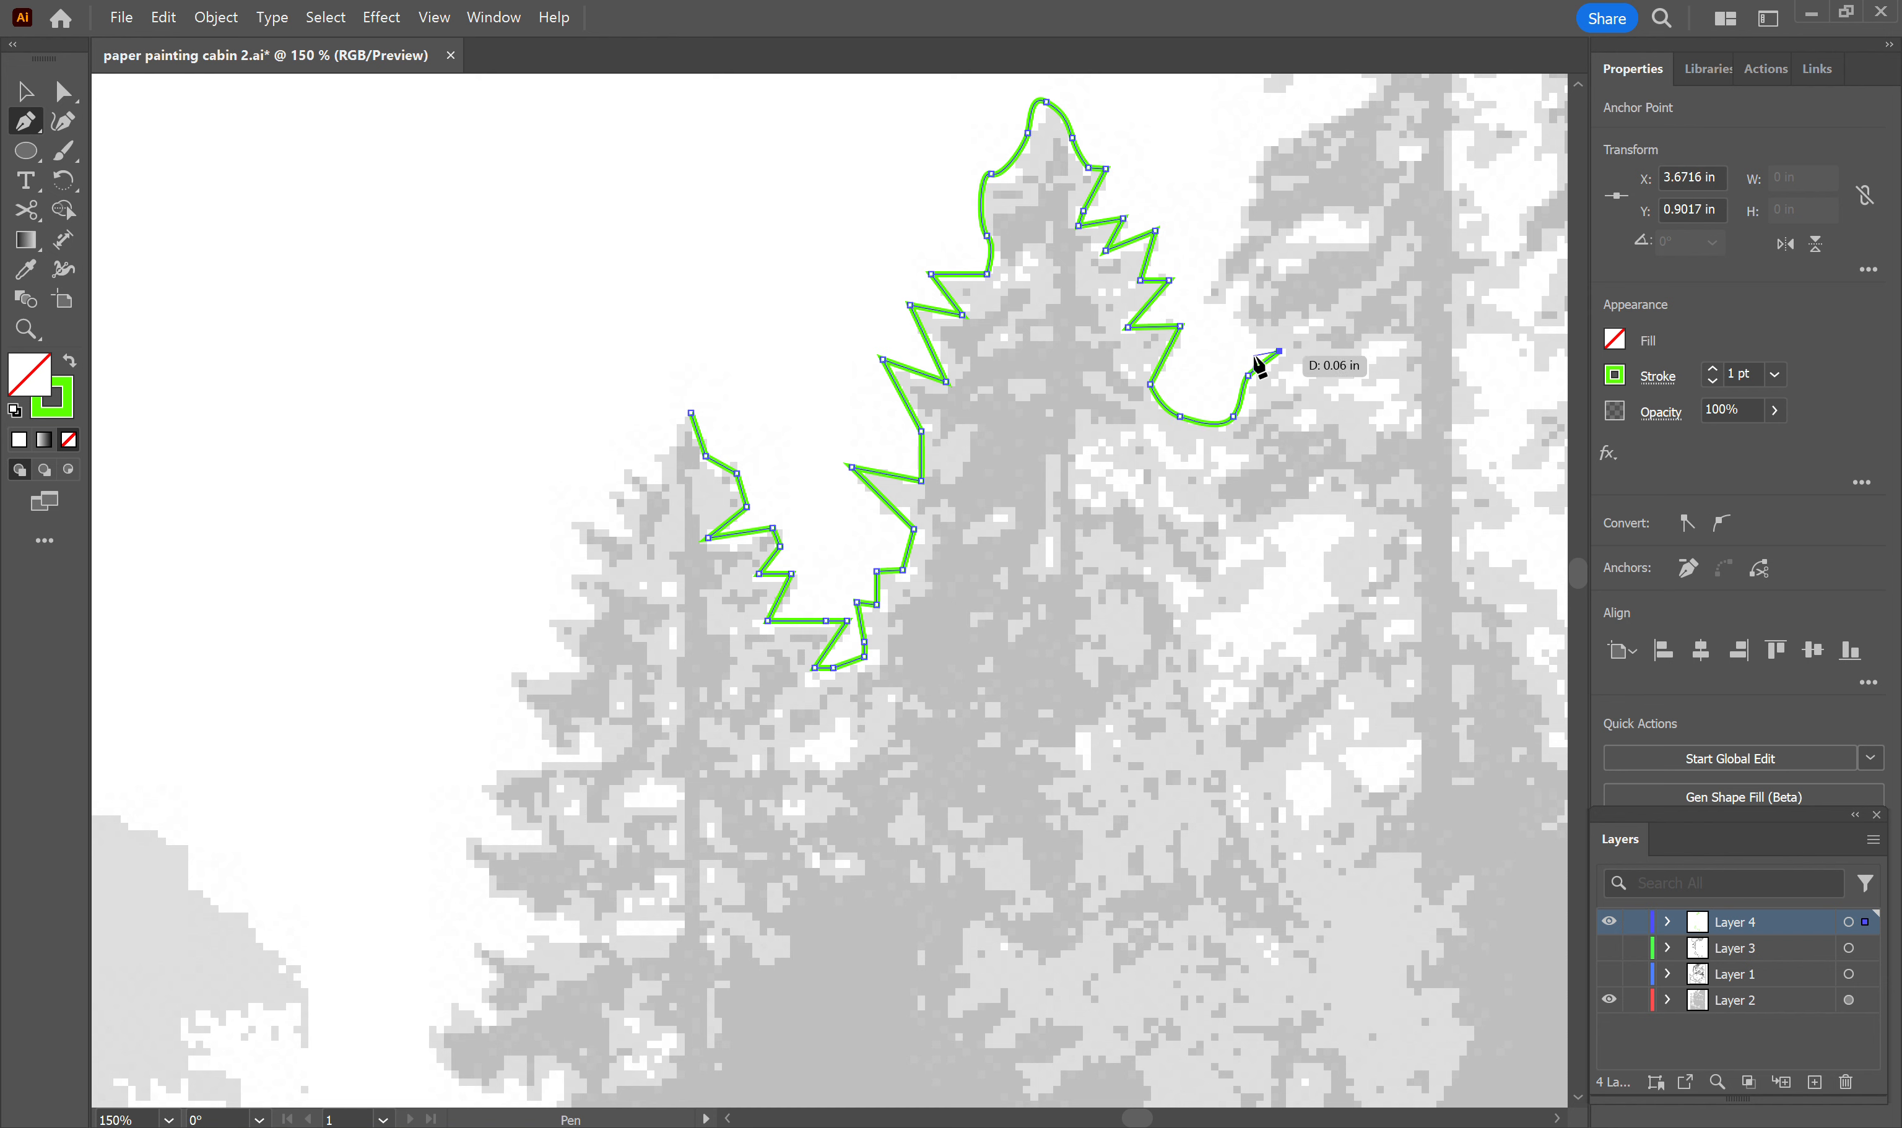
click(1250, 339)
click(1237, 312)
click(1208, 298)
click(1238, 235)
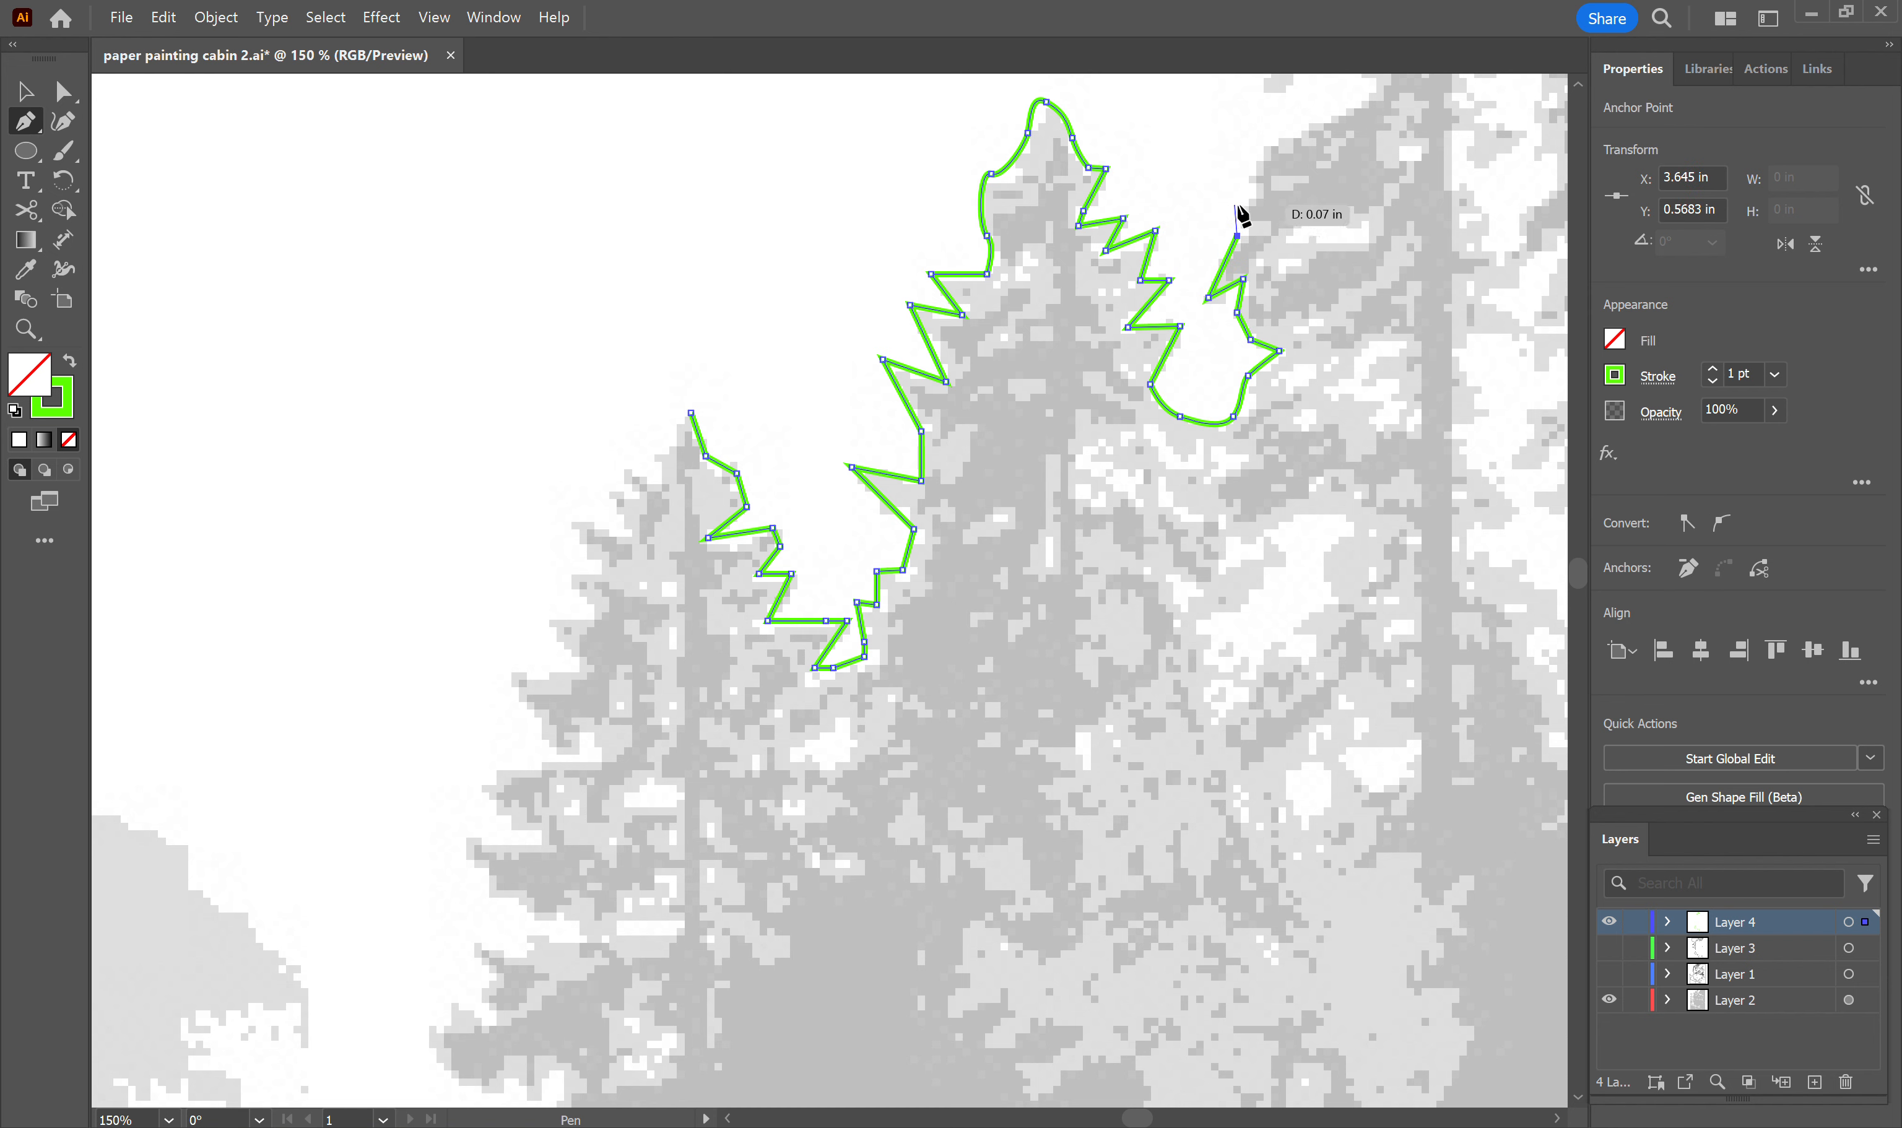
drag(1270, 135, 1365, 84)
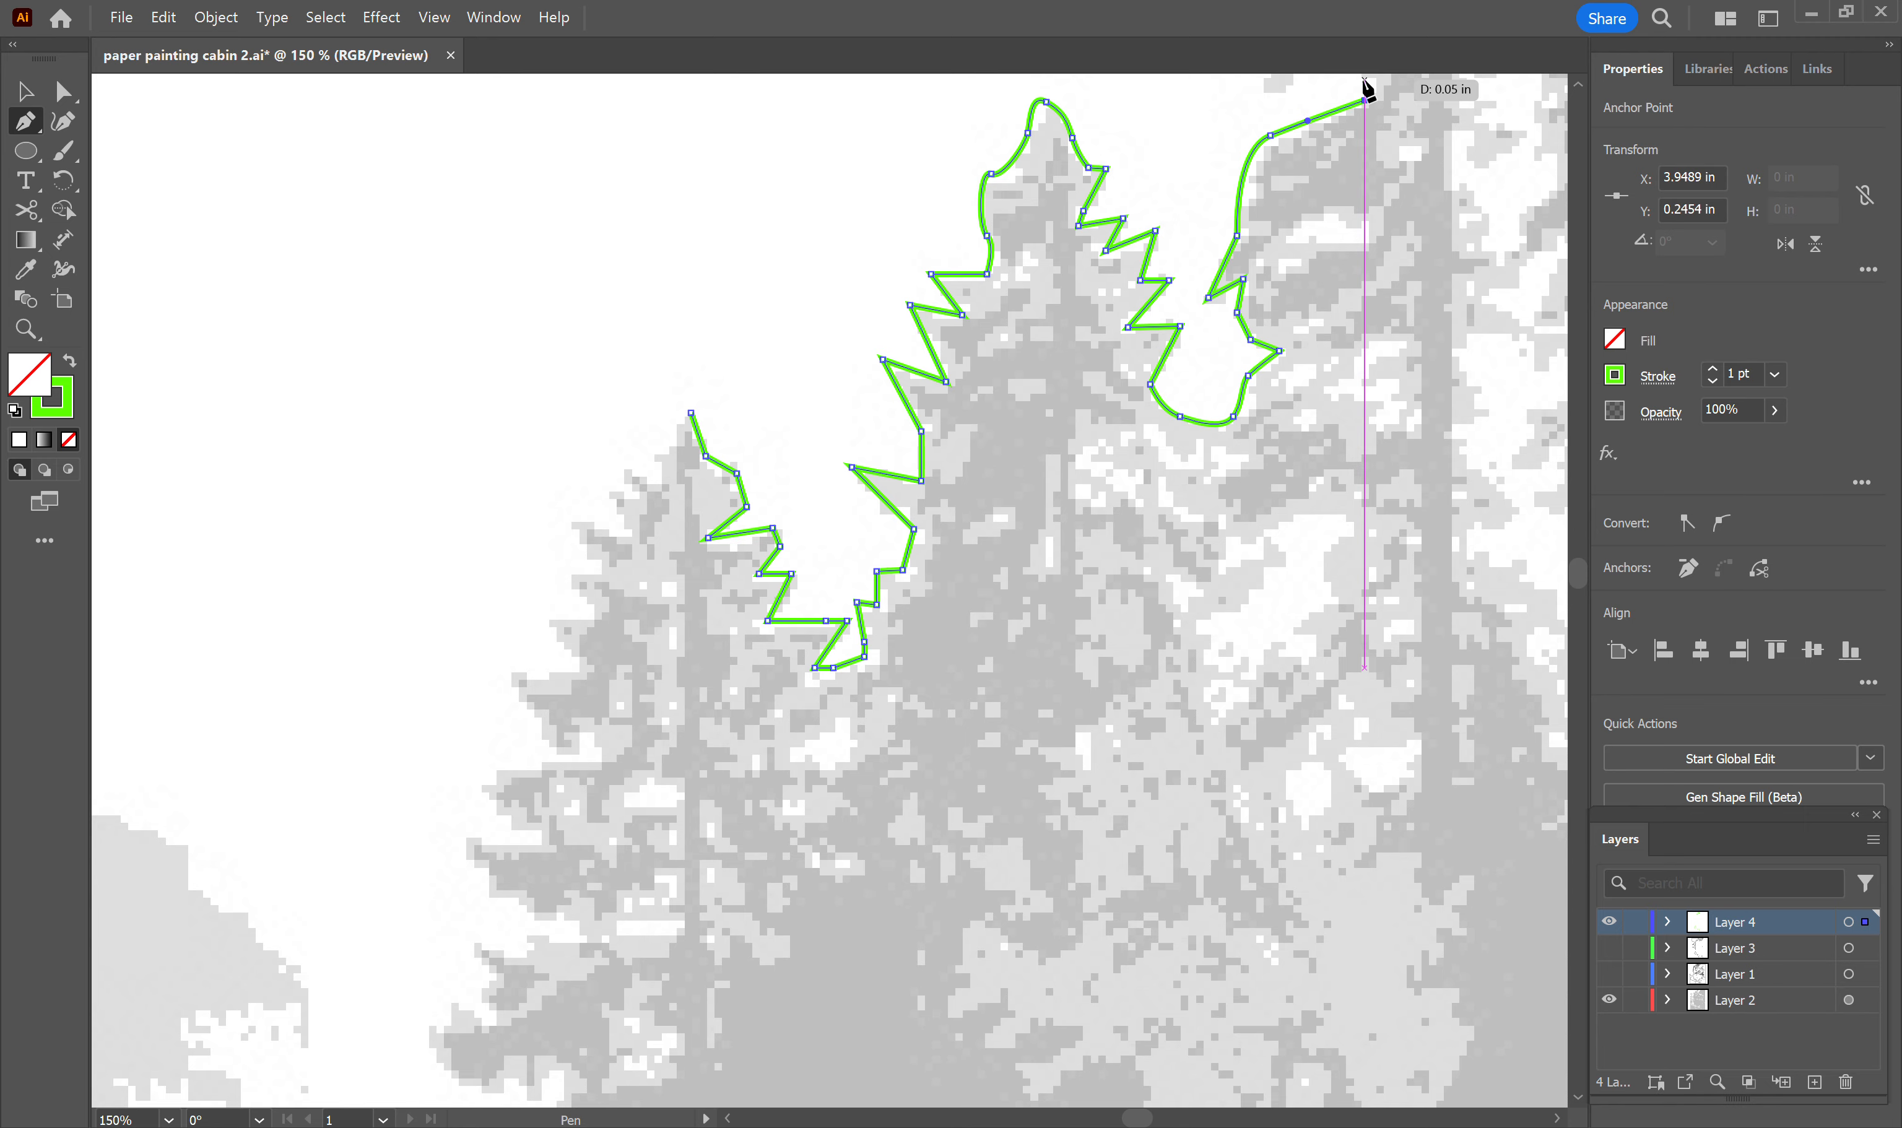
click(1364, 81)
Step: Run the path across the sky's top and down its left edge, then curve over the distant hill to the small fir's base
drag(97, 83, 101, 843)
drag(297, 924, 351, 1012)
click(397, 1056)
click(475, 1044)
click(526, 1043)
Step: Trace the small fir's lower left branches upward as large zigzag points
click(519, 980)
click(606, 972)
click(500, 877)
click(584, 880)
click(509, 822)
click(618, 795)
click(545, 714)
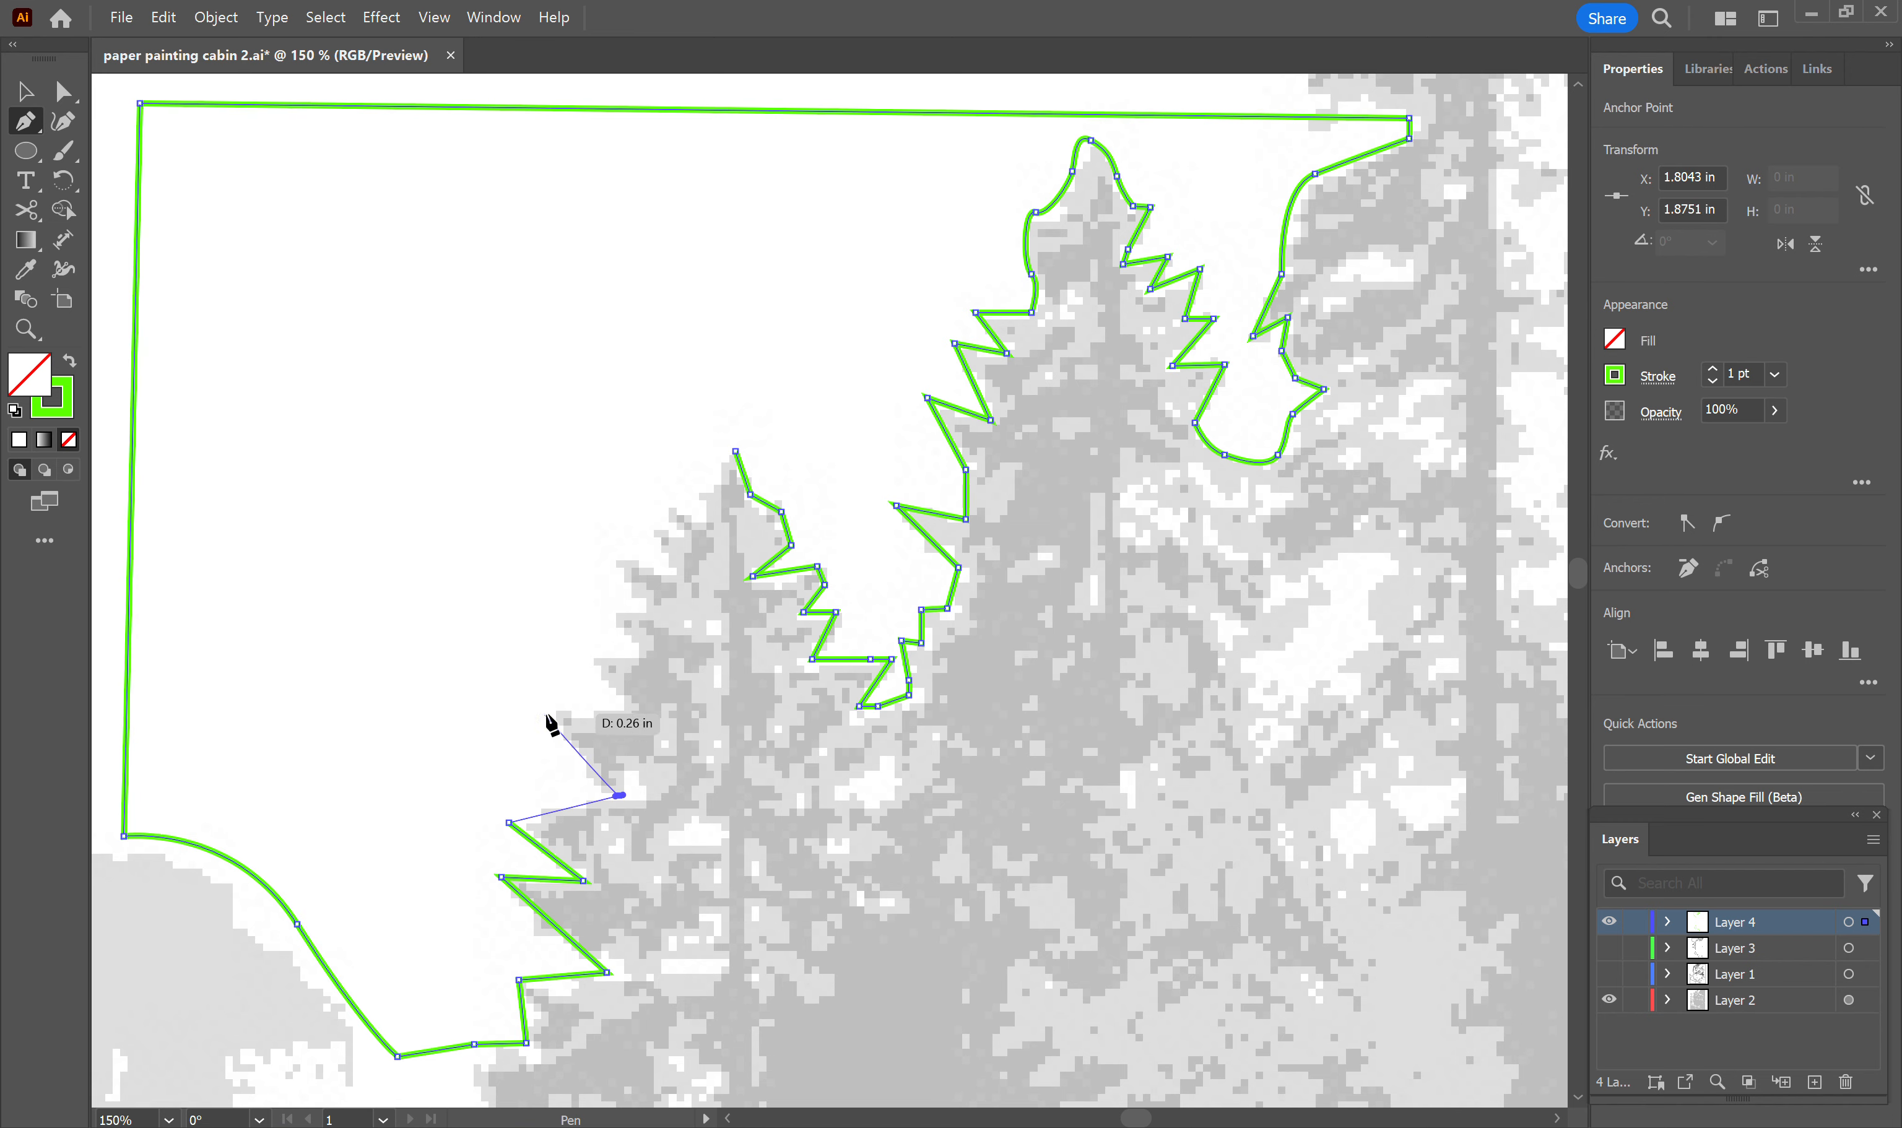
Step: Trace the small fir's upper left branches with smaller zigzag points, stopping just short of the treetop
click(622, 702)
click(597, 652)
click(629, 643)
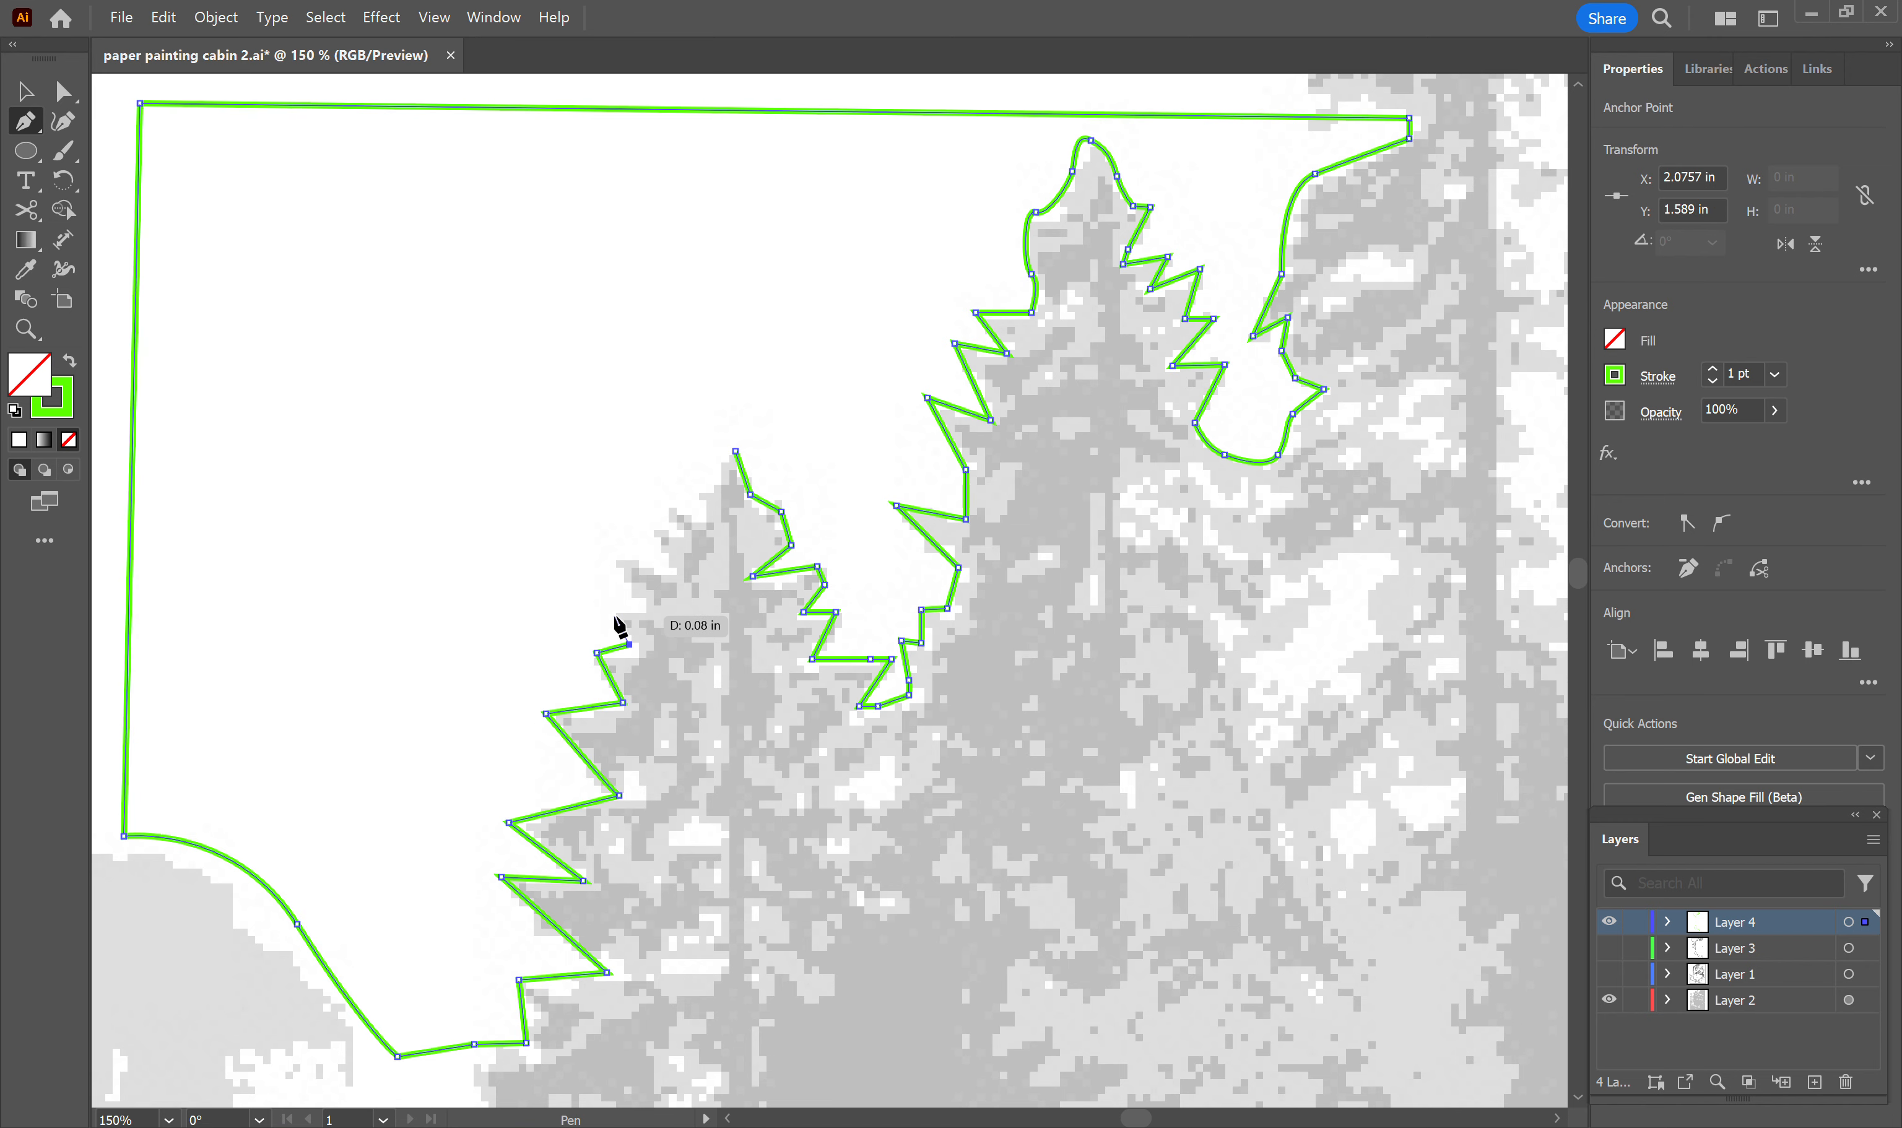
click(614, 614)
click(642, 601)
click(617, 554)
click(660, 569)
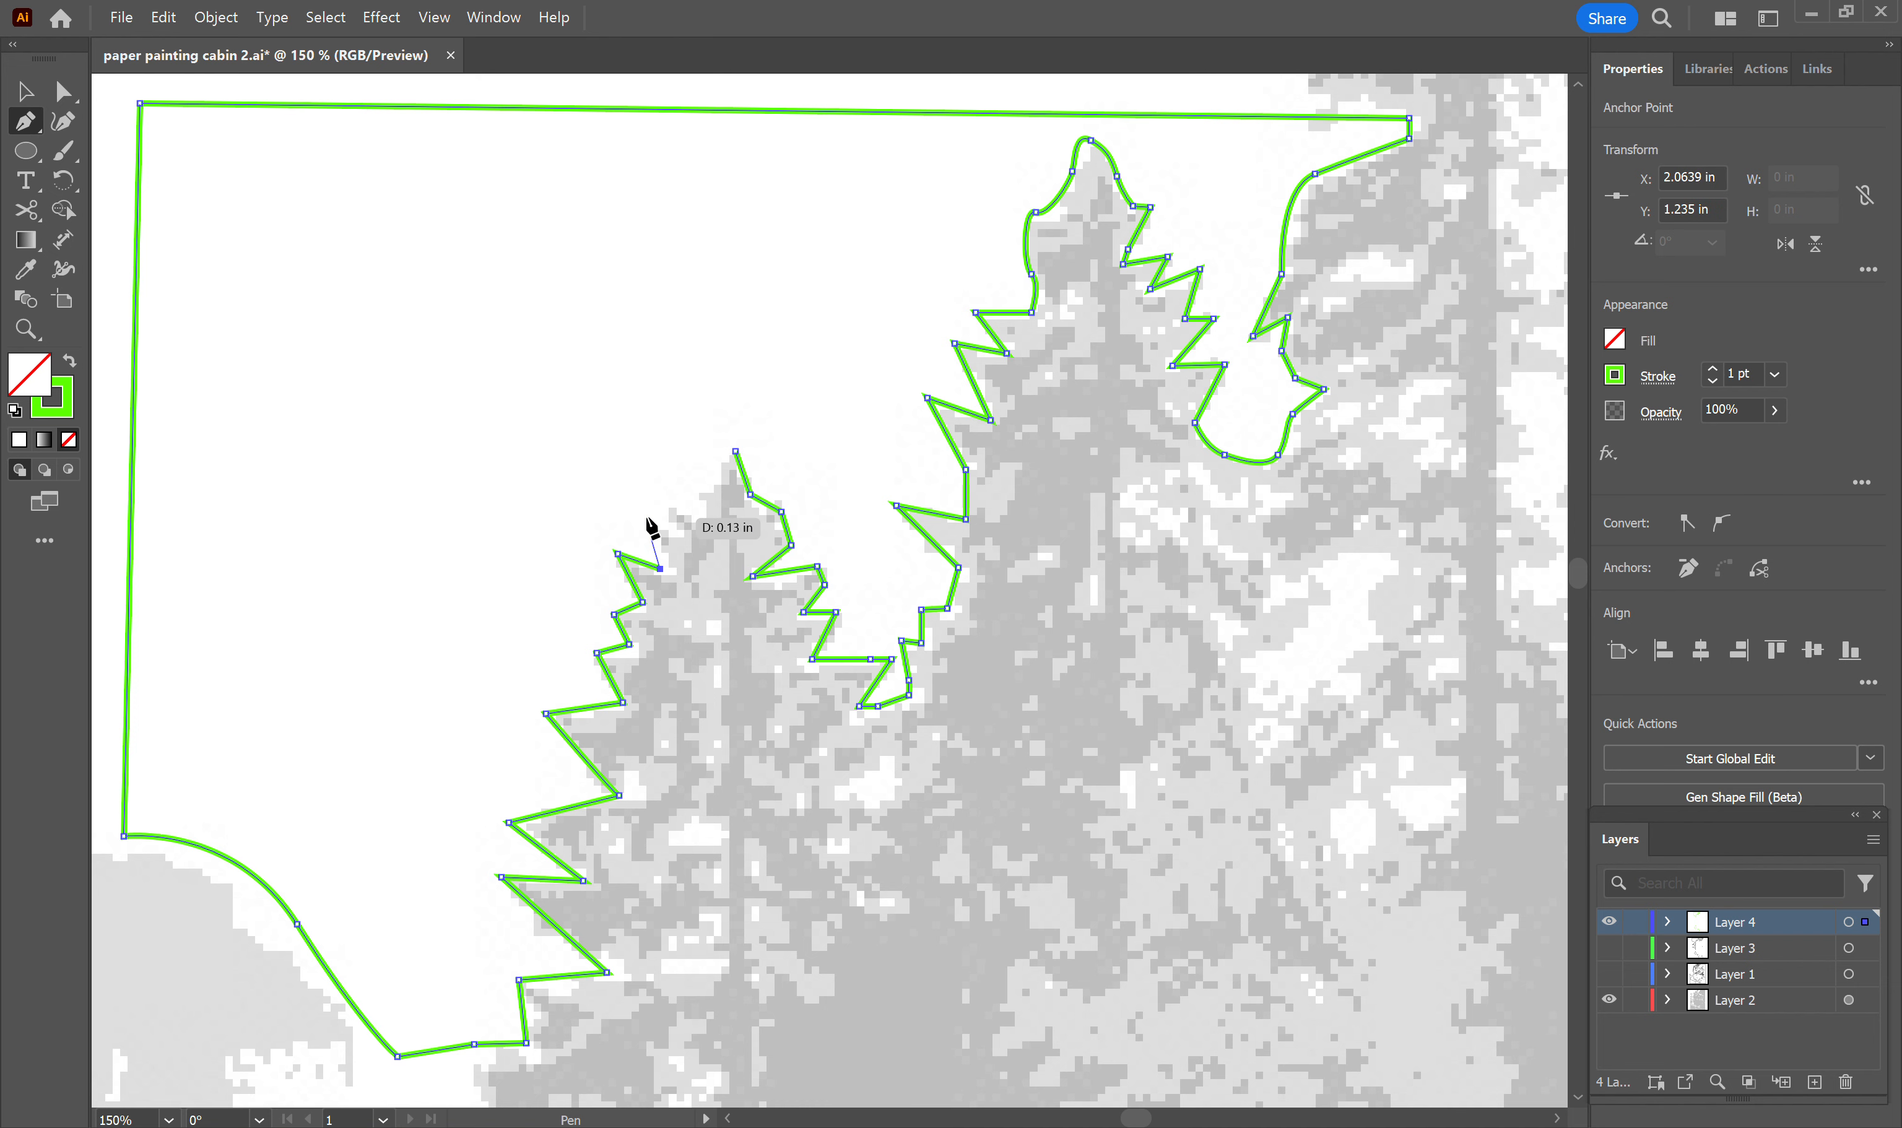
click(650, 517)
click(674, 525)
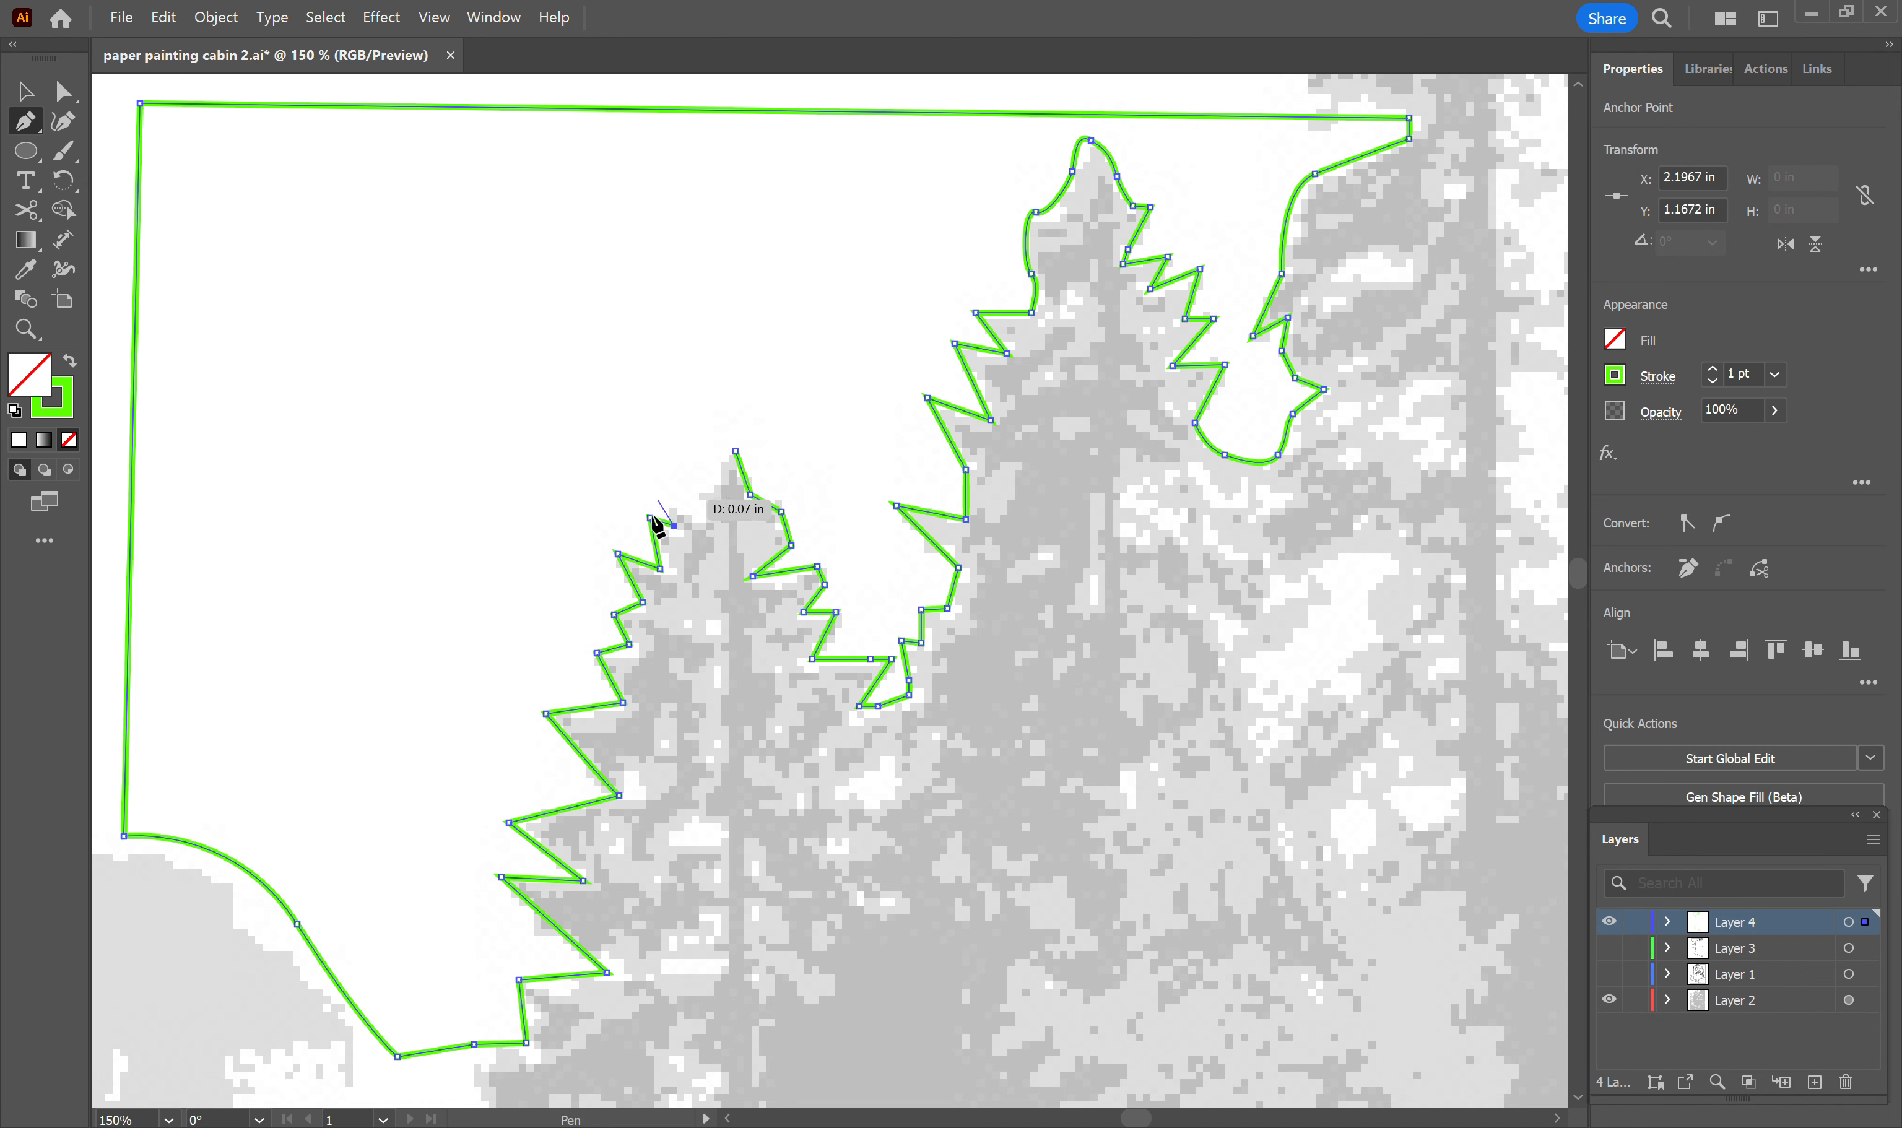
Step: Move the last path anchors on the small fir's upper left side to fit the branch edge more closely
scroll(695, 510, up, 3)
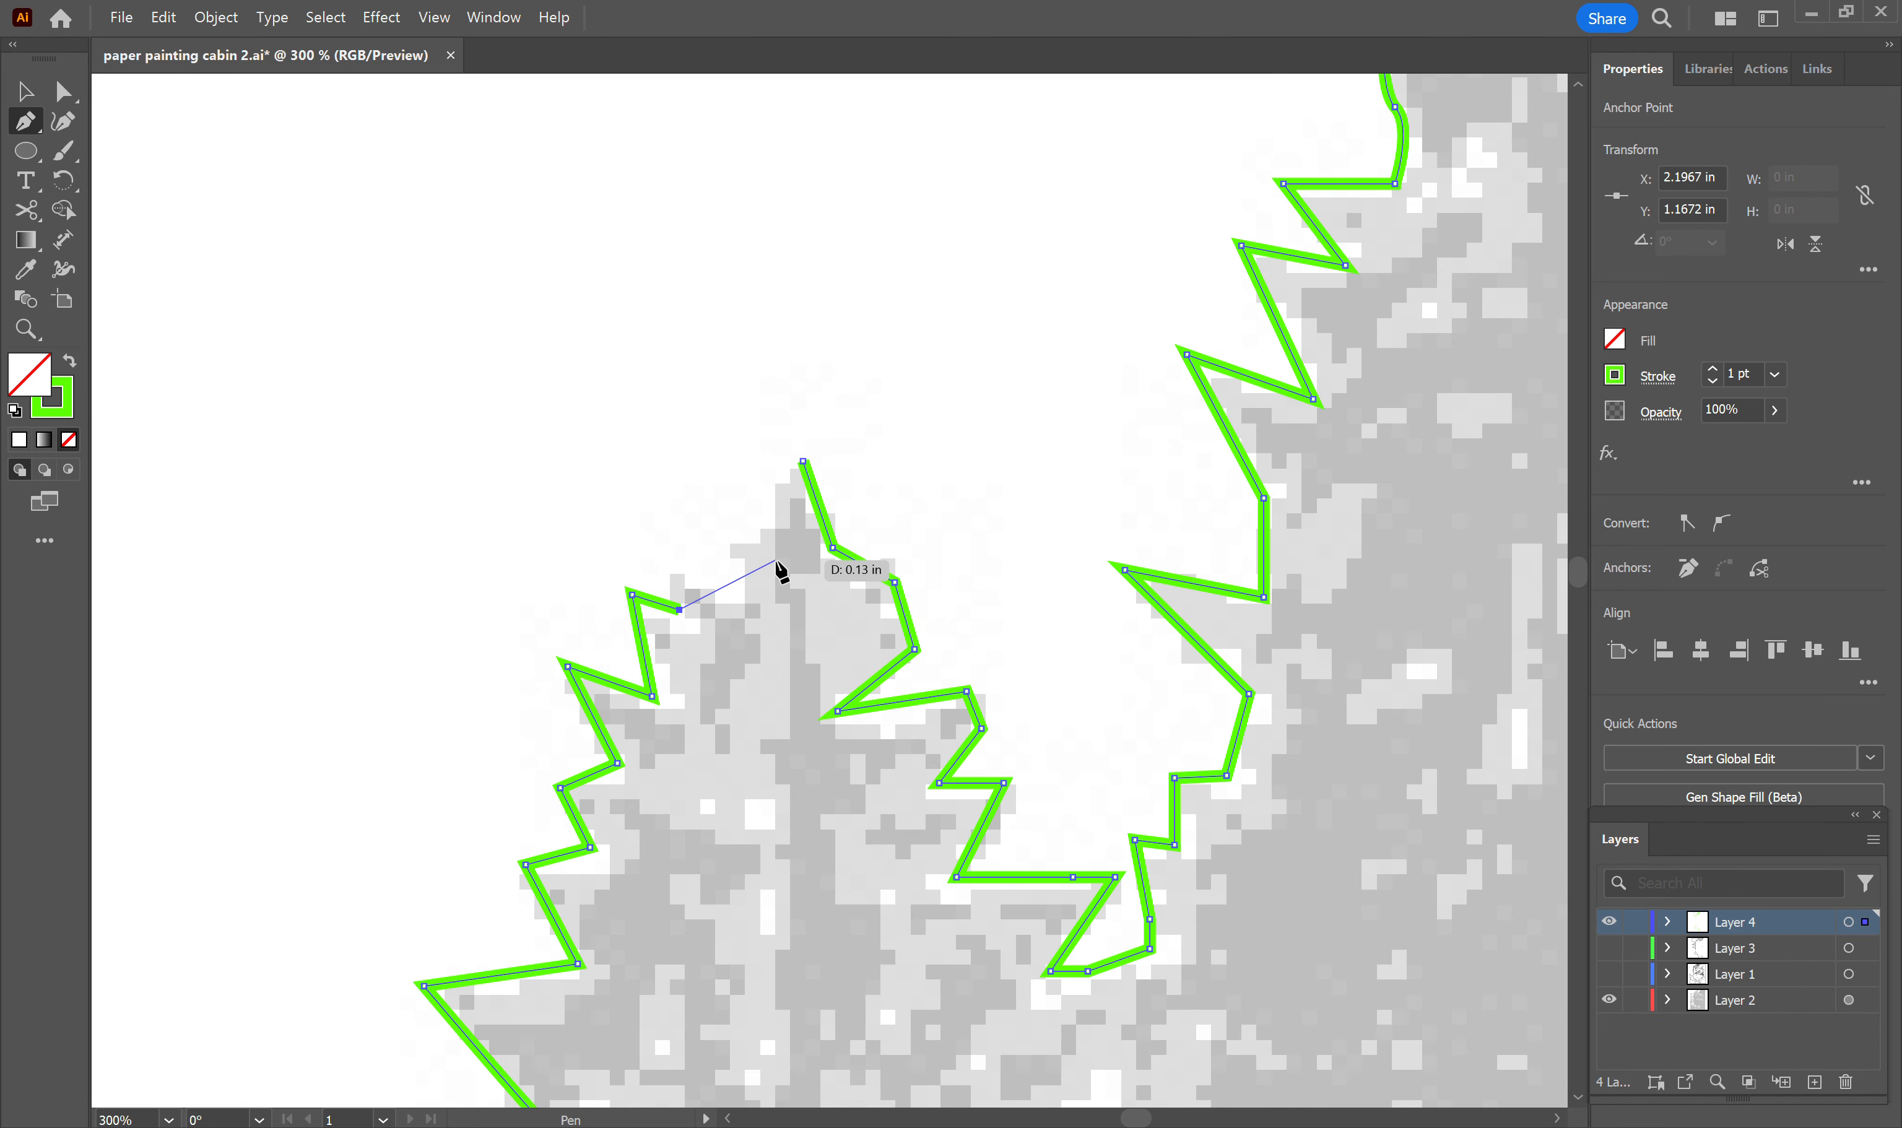
scroll(674, 627, up, 2)
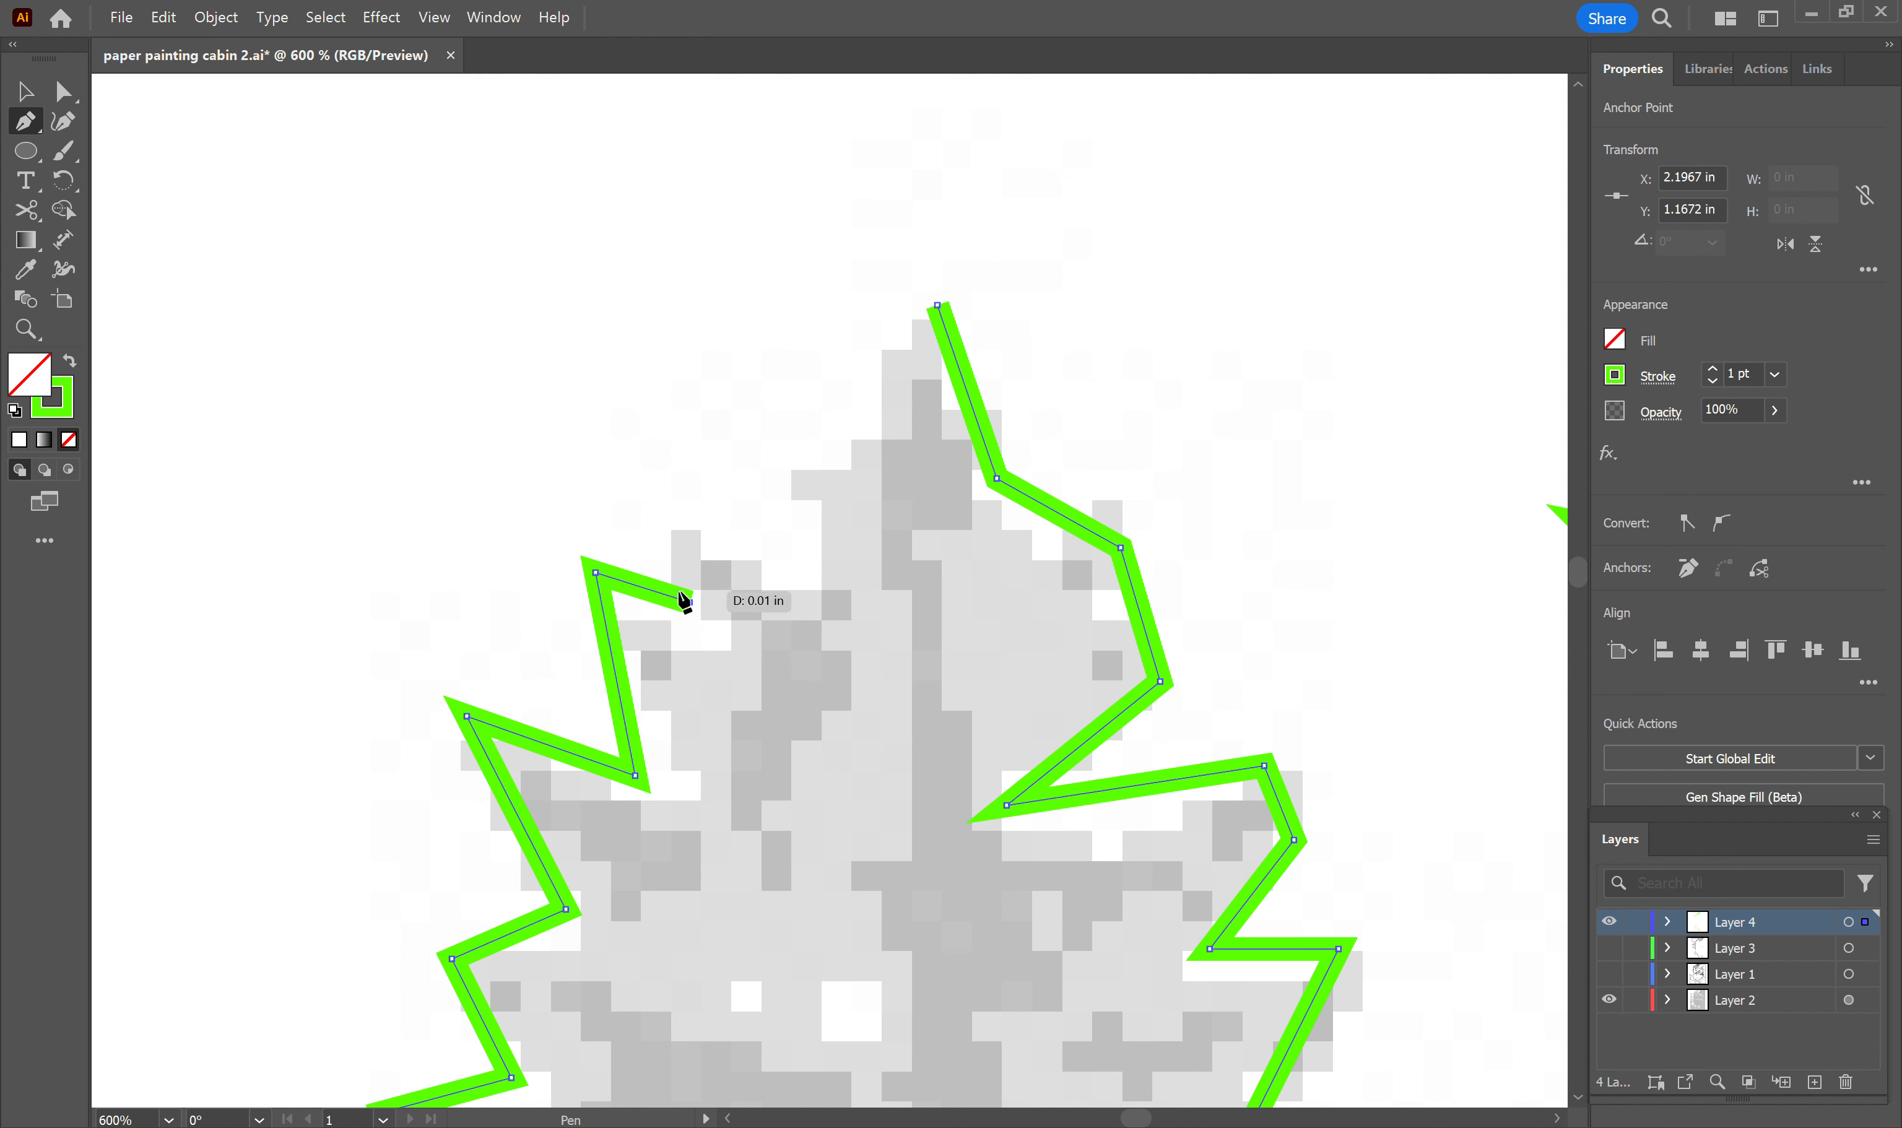
drag(695, 609, 682, 525)
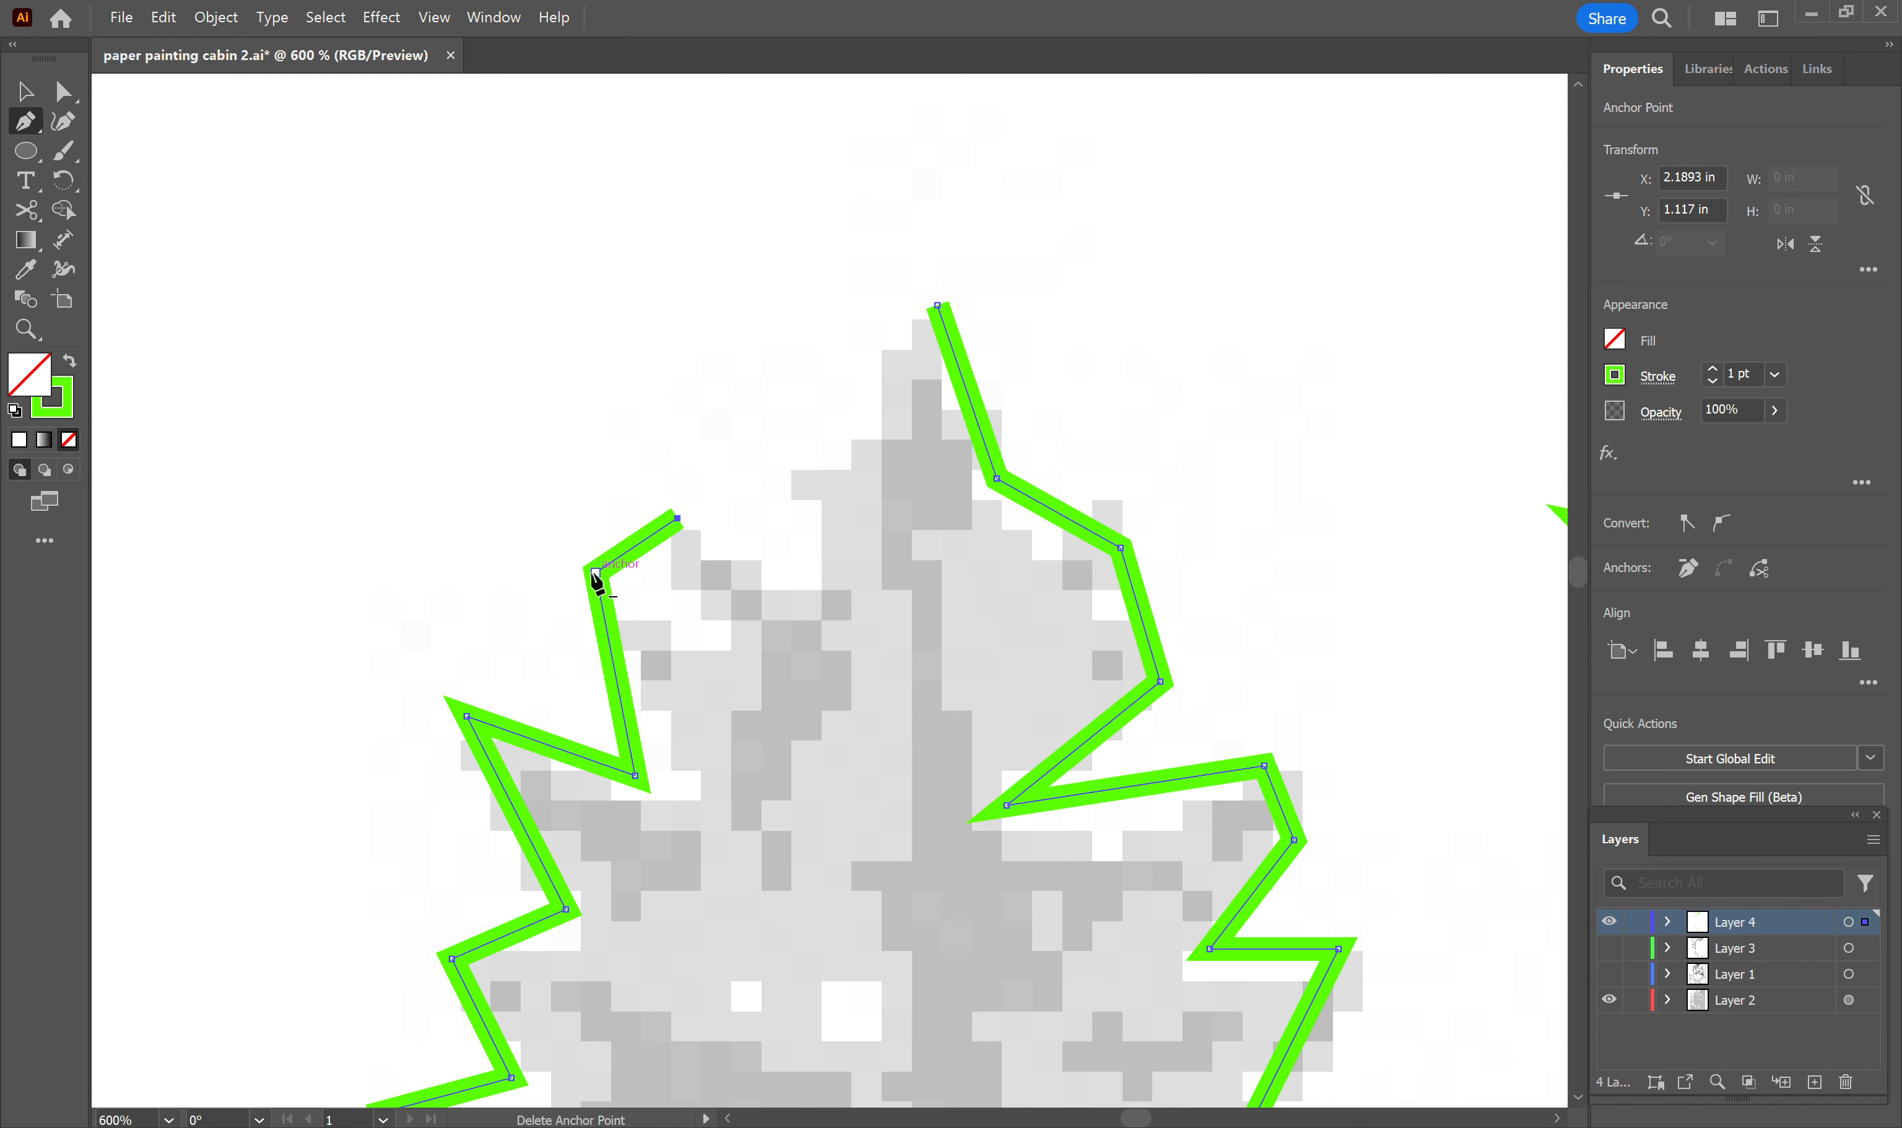
drag(595, 574, 622, 615)
ctrl+click(637, 780)
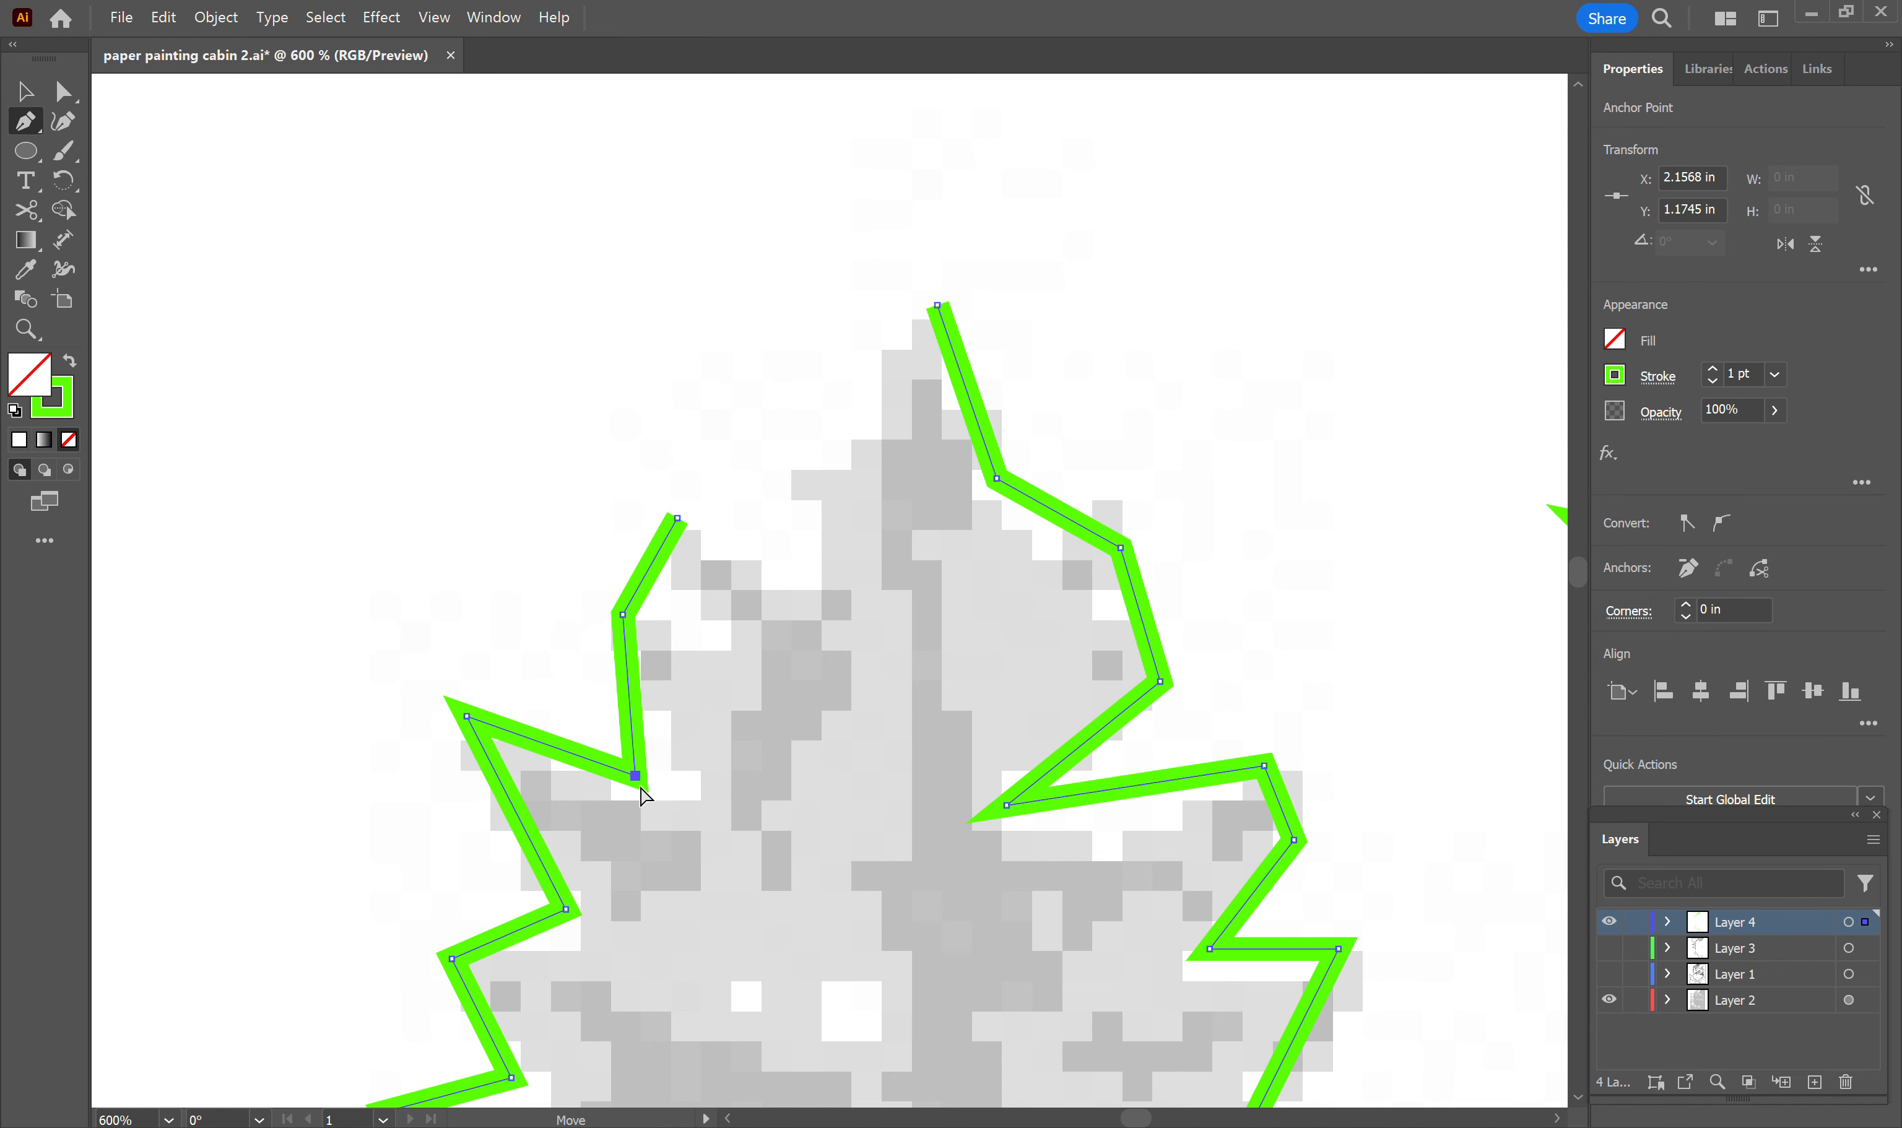
drag(642, 787, 682, 831)
drag(467, 717, 465, 748)
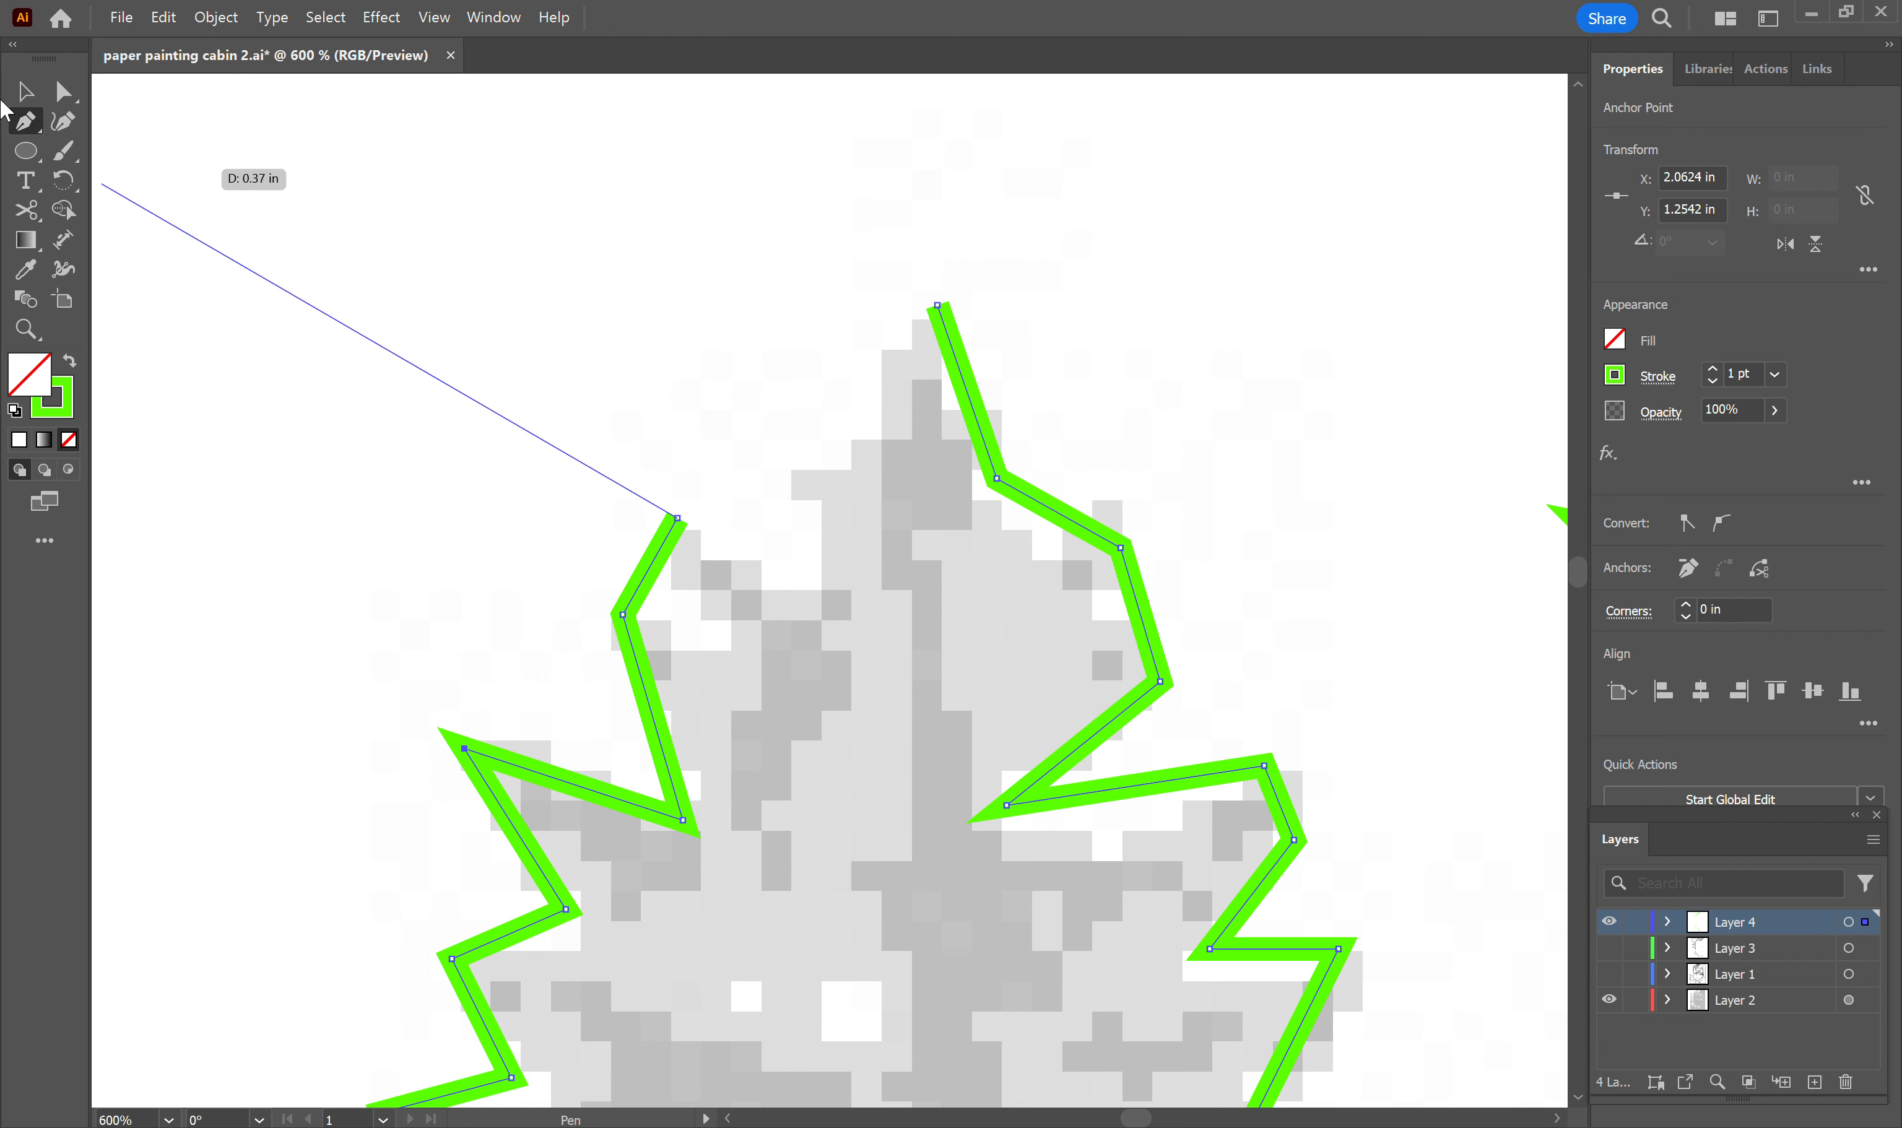
Step: Convert the anchor on the small fir's upper left branch tip to a smooth curve with the Anchor Point tool
click(68, 94)
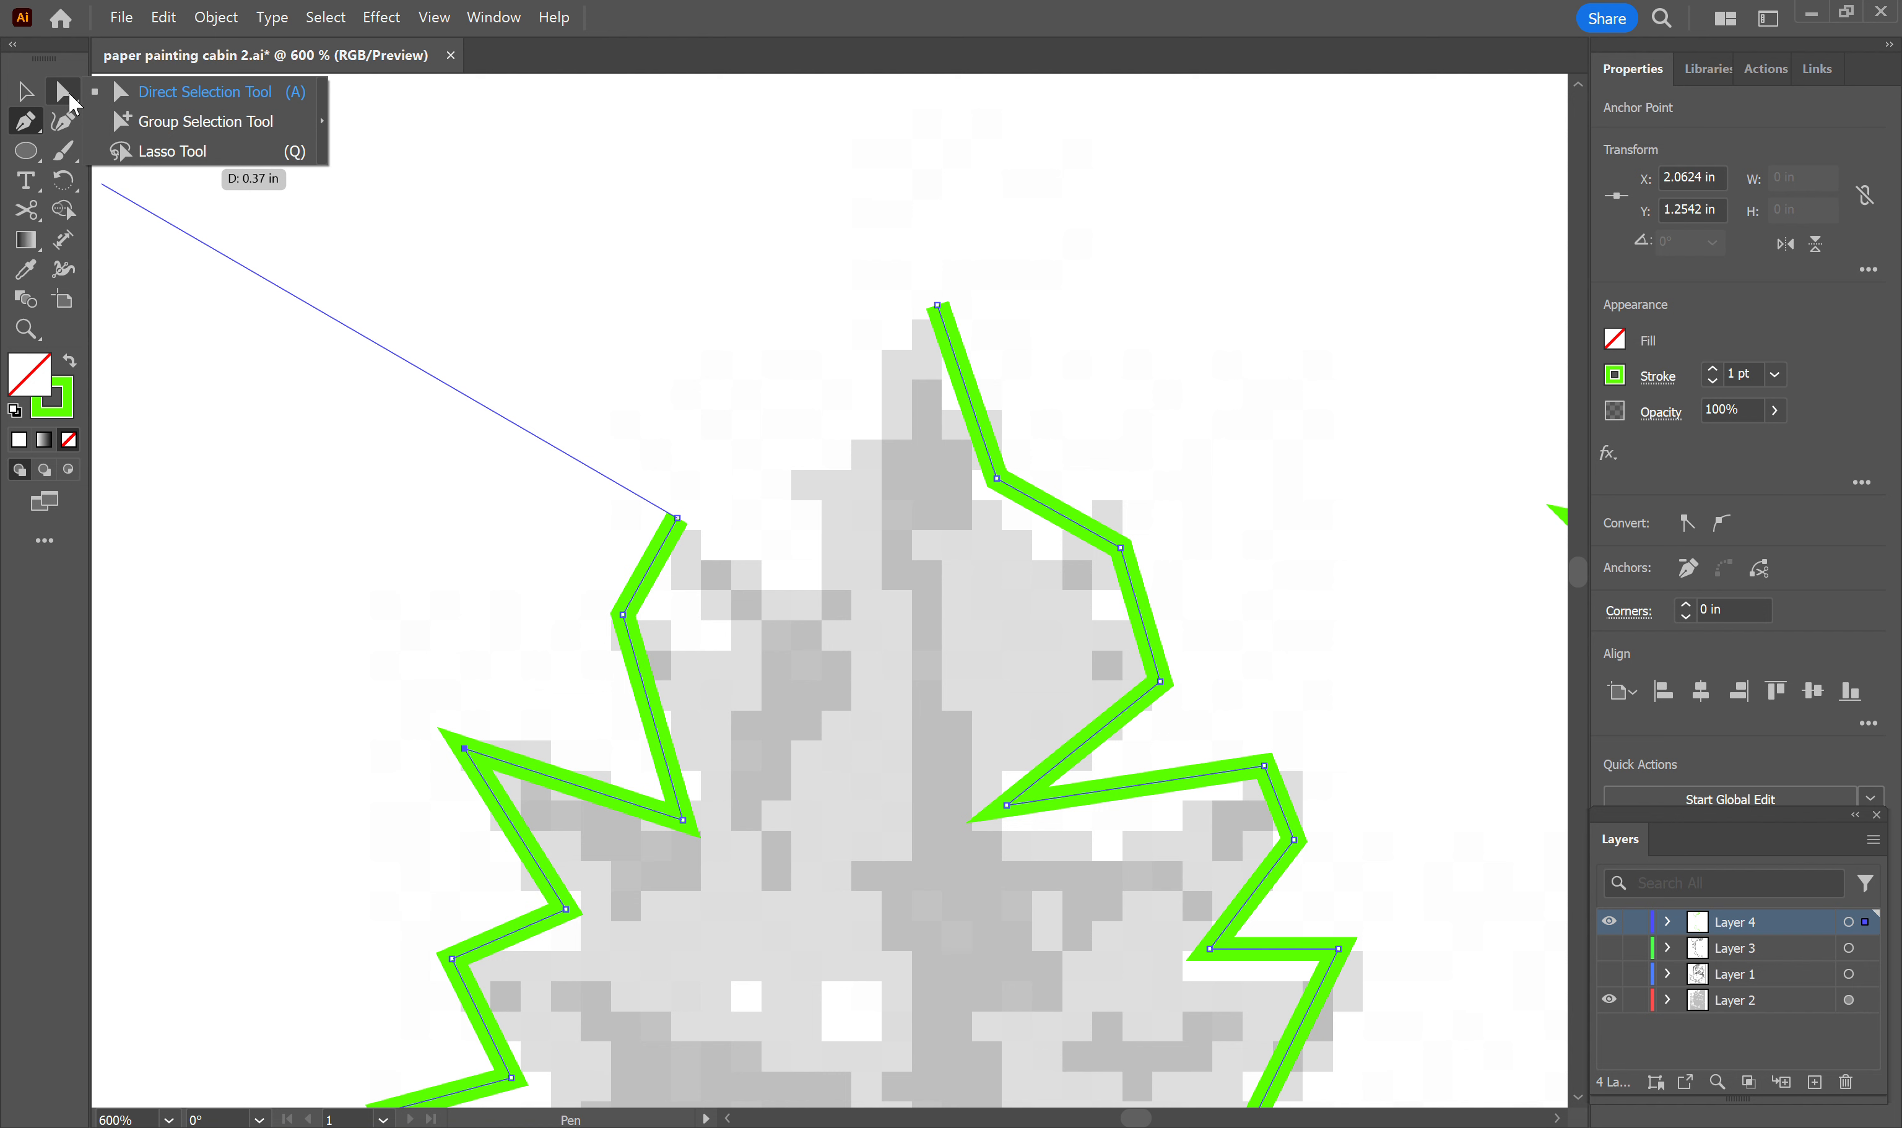
click(66, 147)
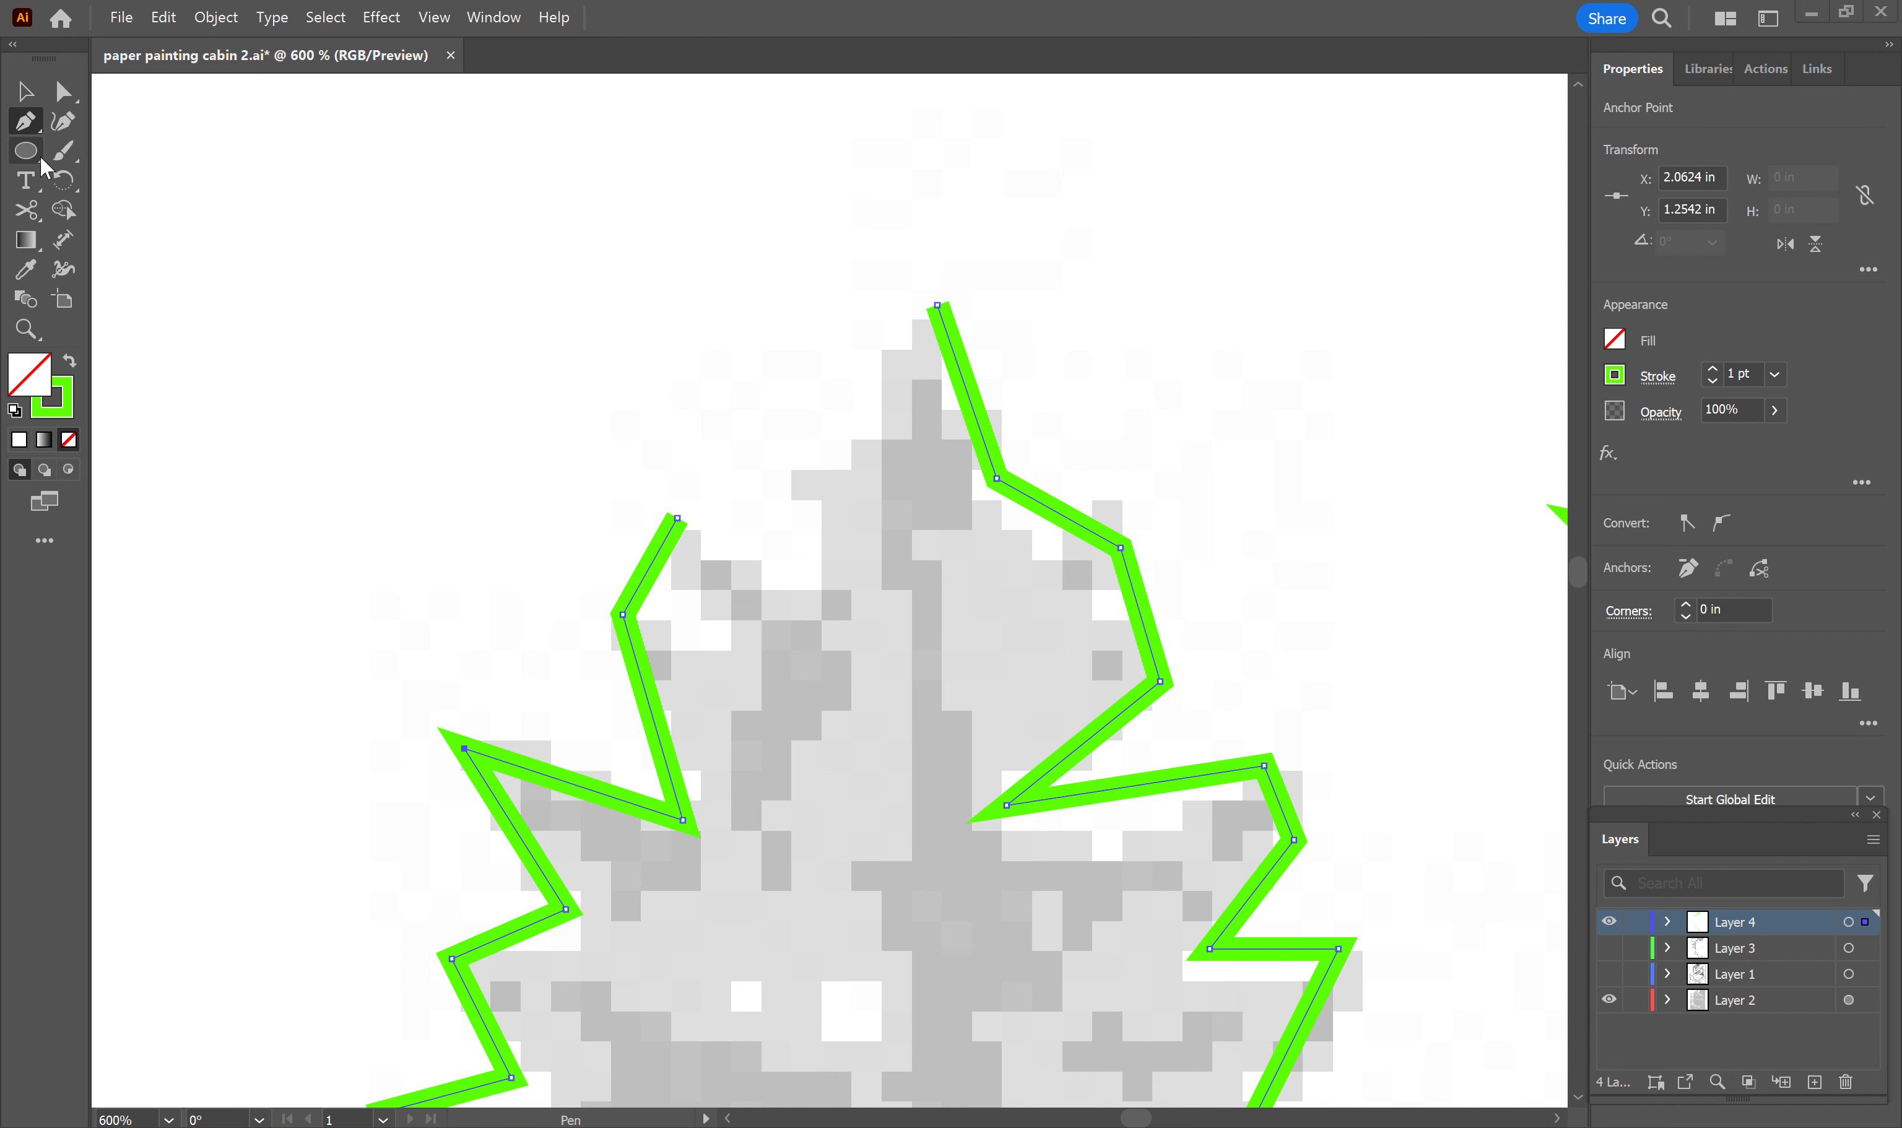
click(23, 159)
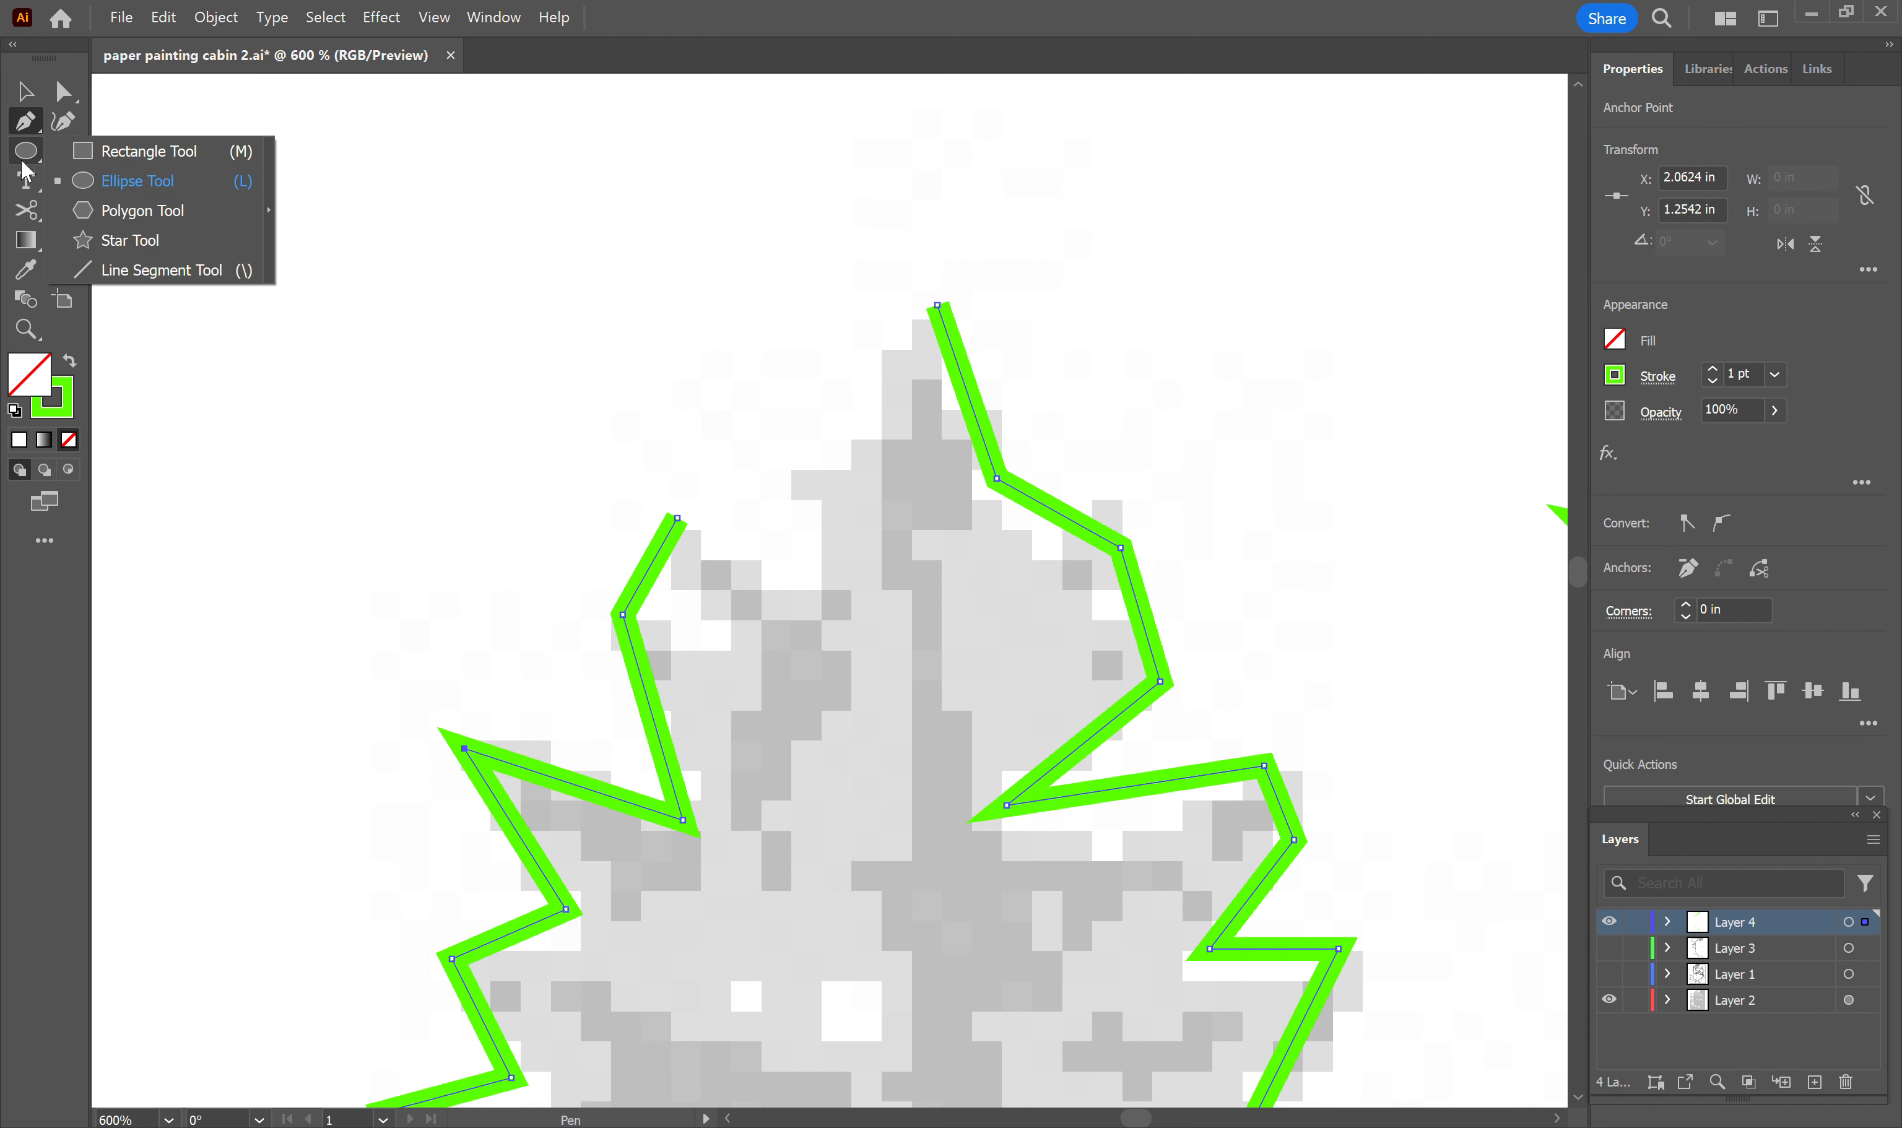
click(27, 126)
click(144, 152)
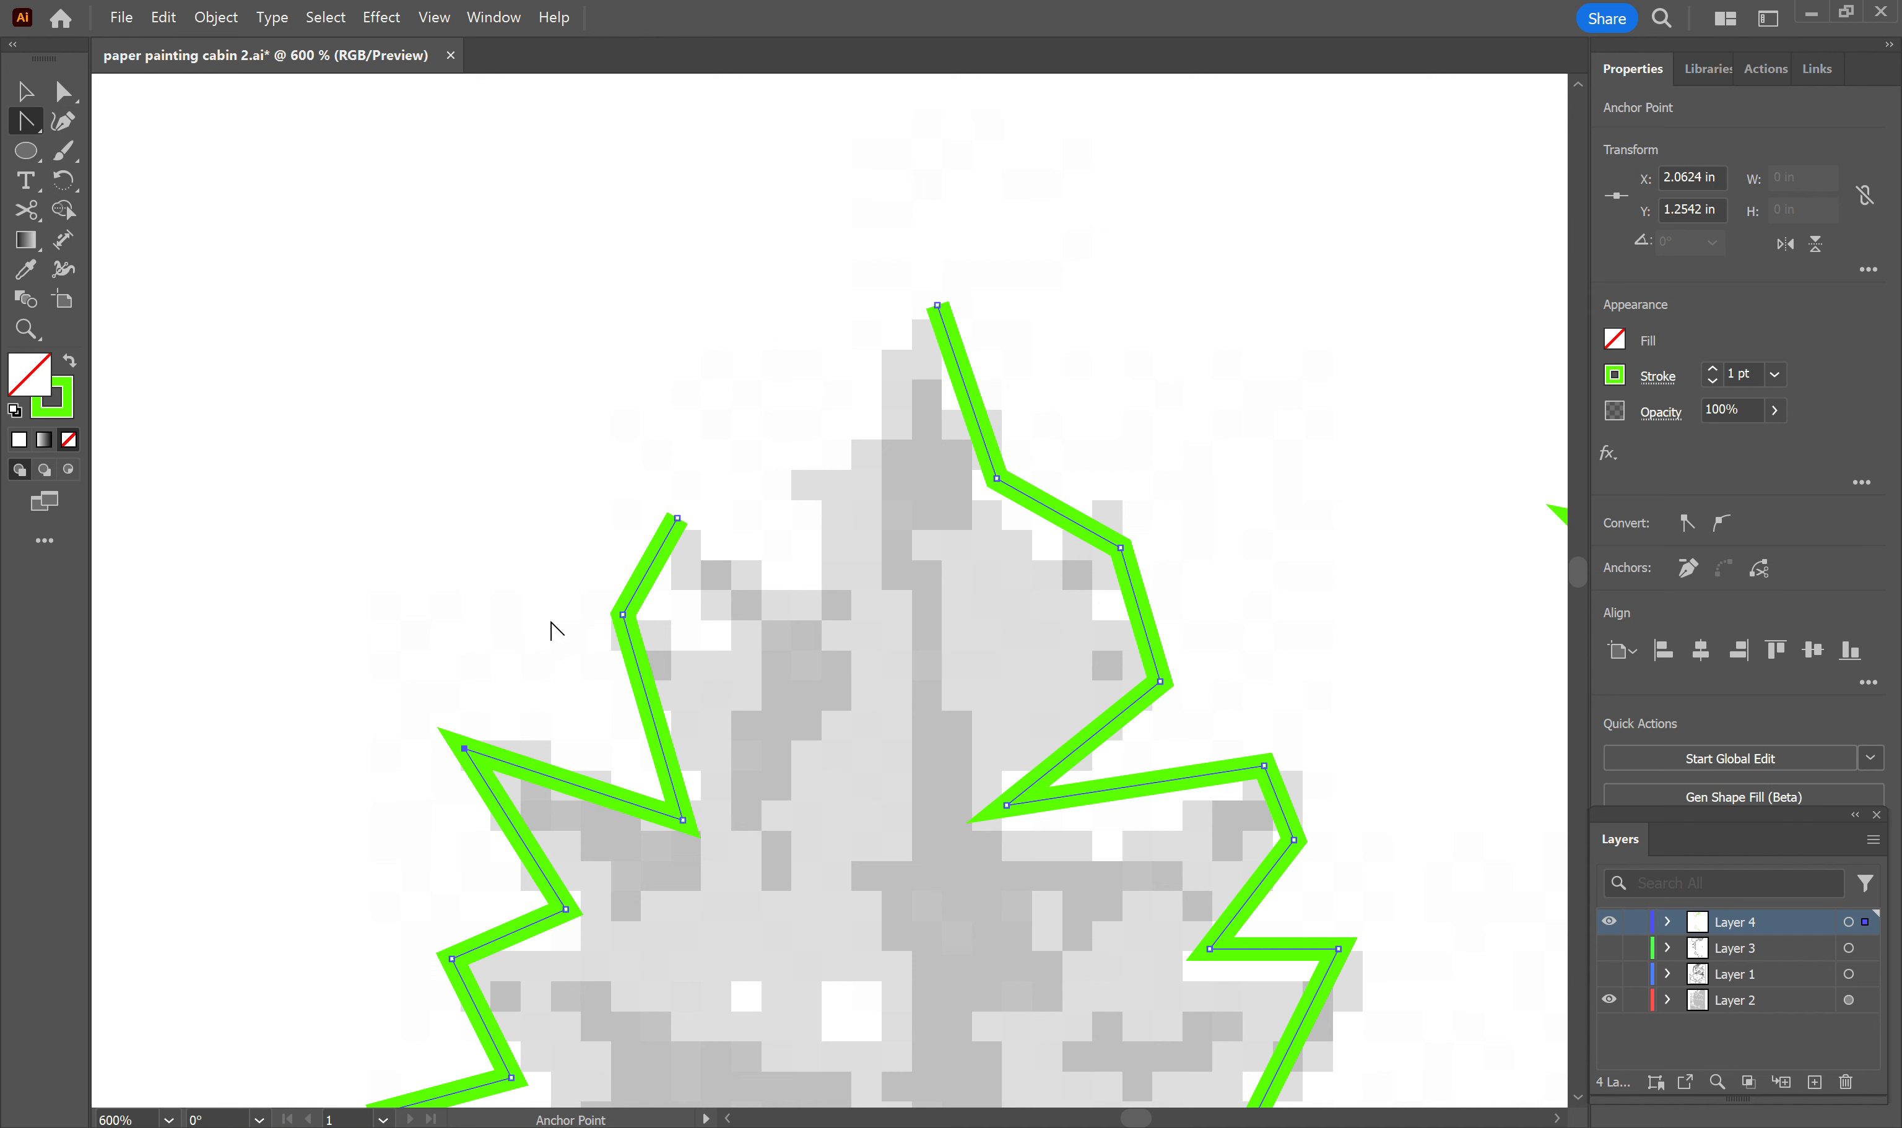
drag(465, 748, 488, 660)
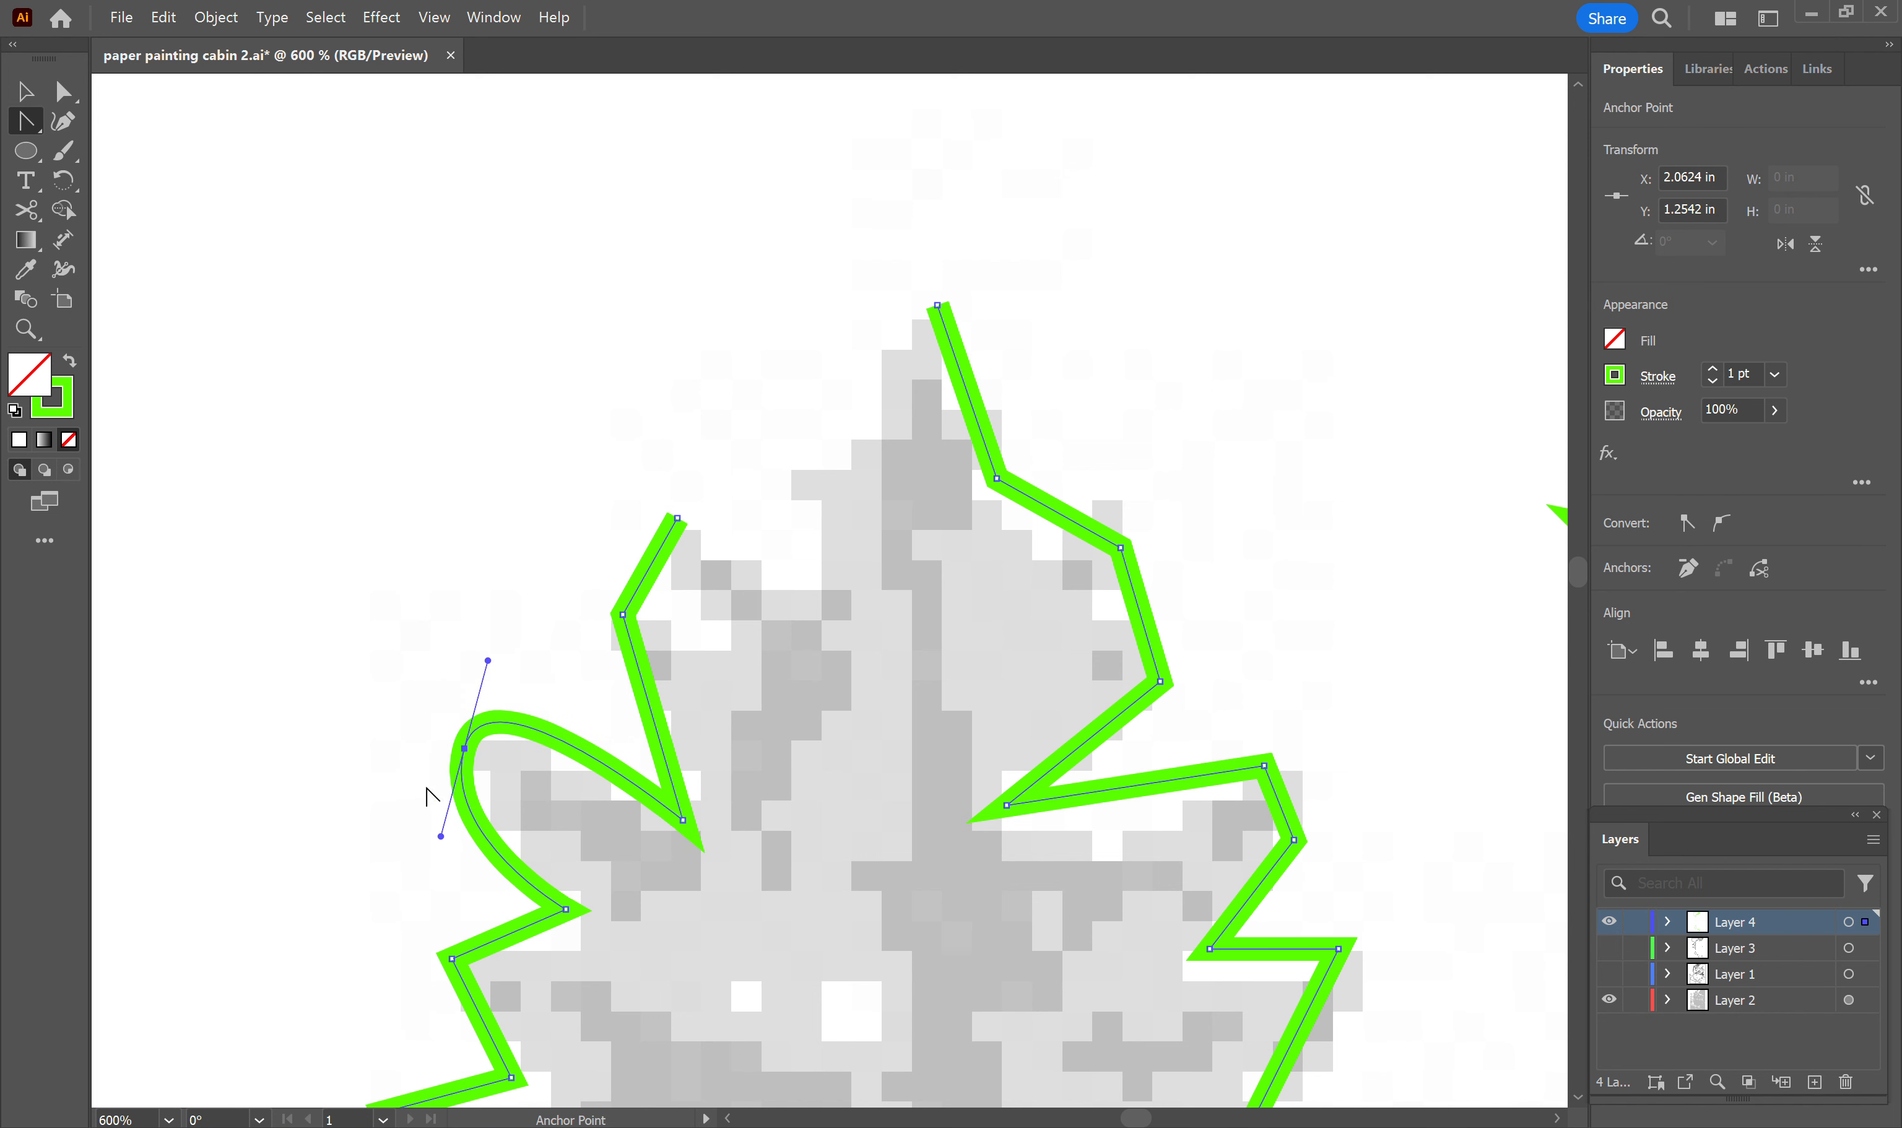
click(467, 751)
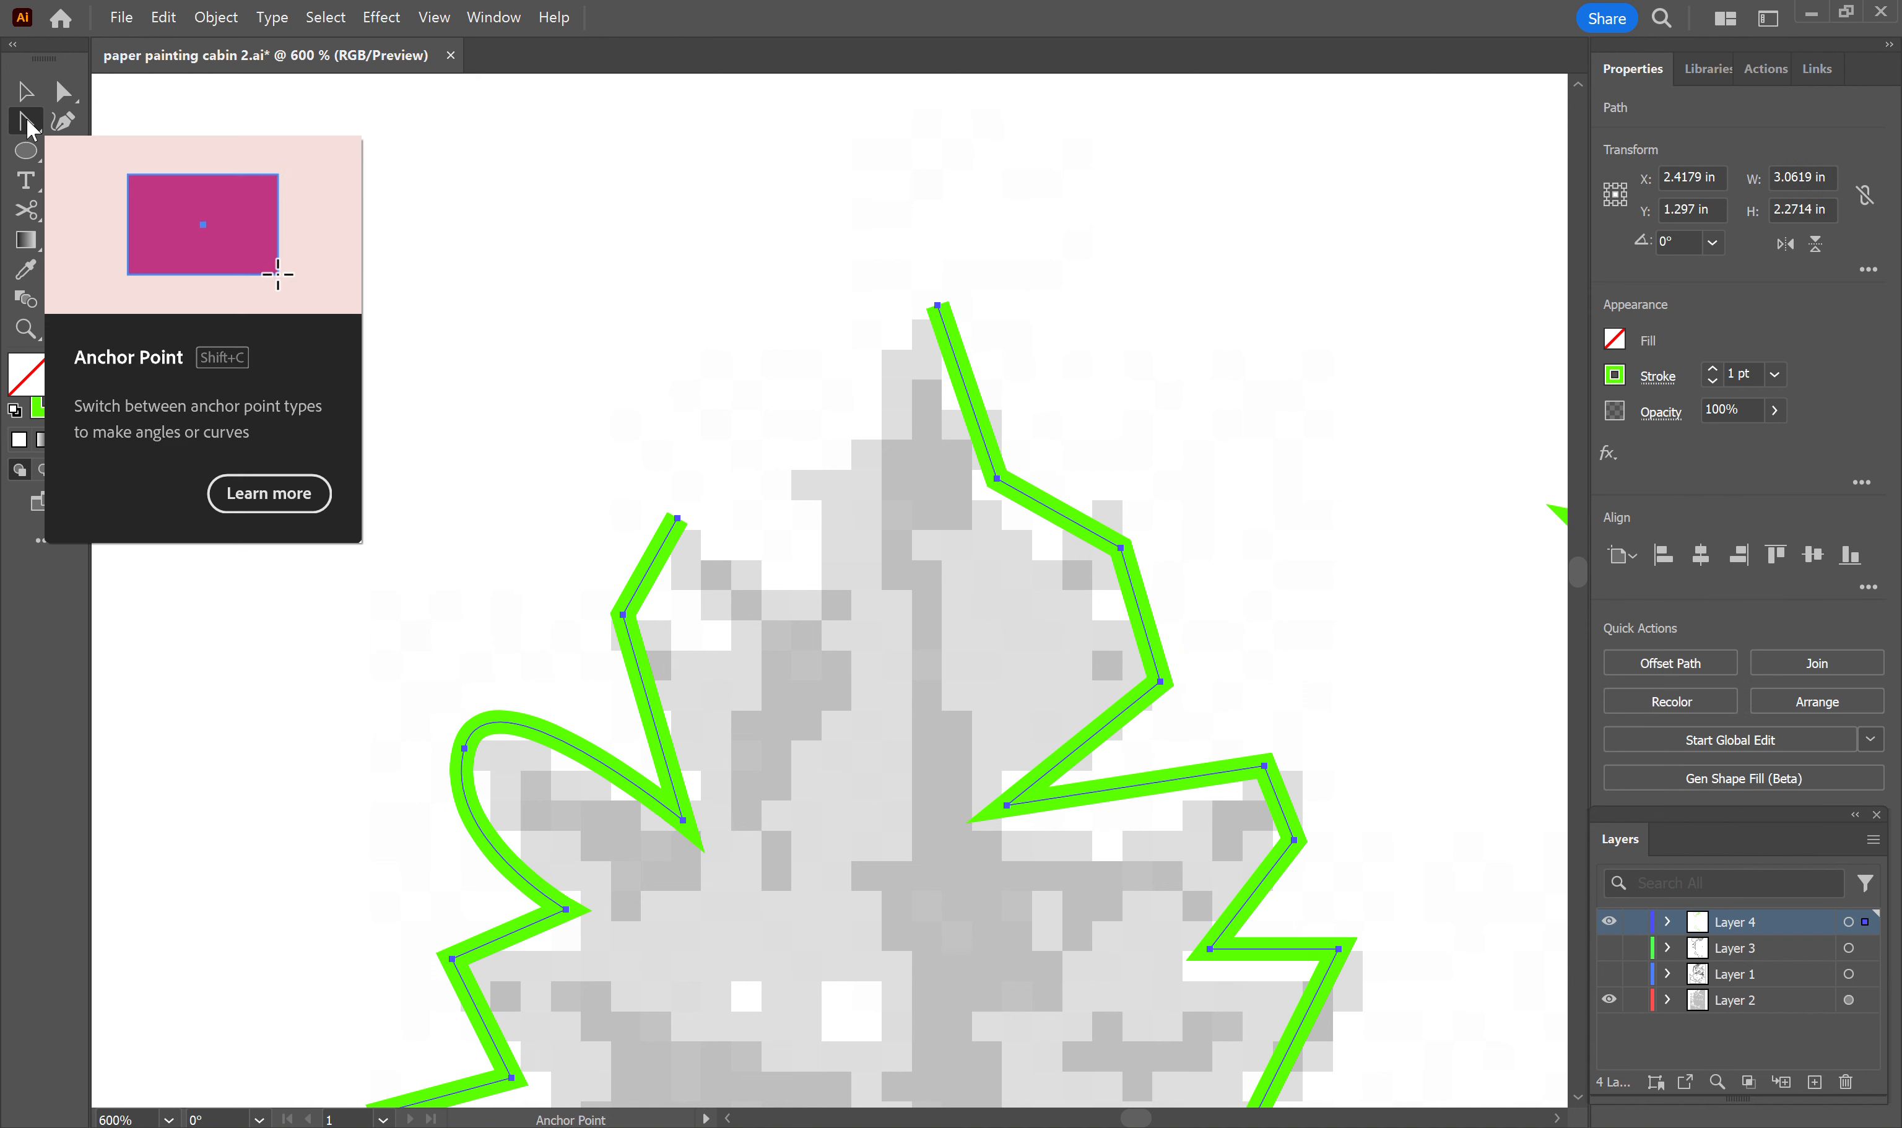
Step: Try deleting the curved branch-tip anchor with the Pen tool and undo the deletion
key(plus)
key(p)
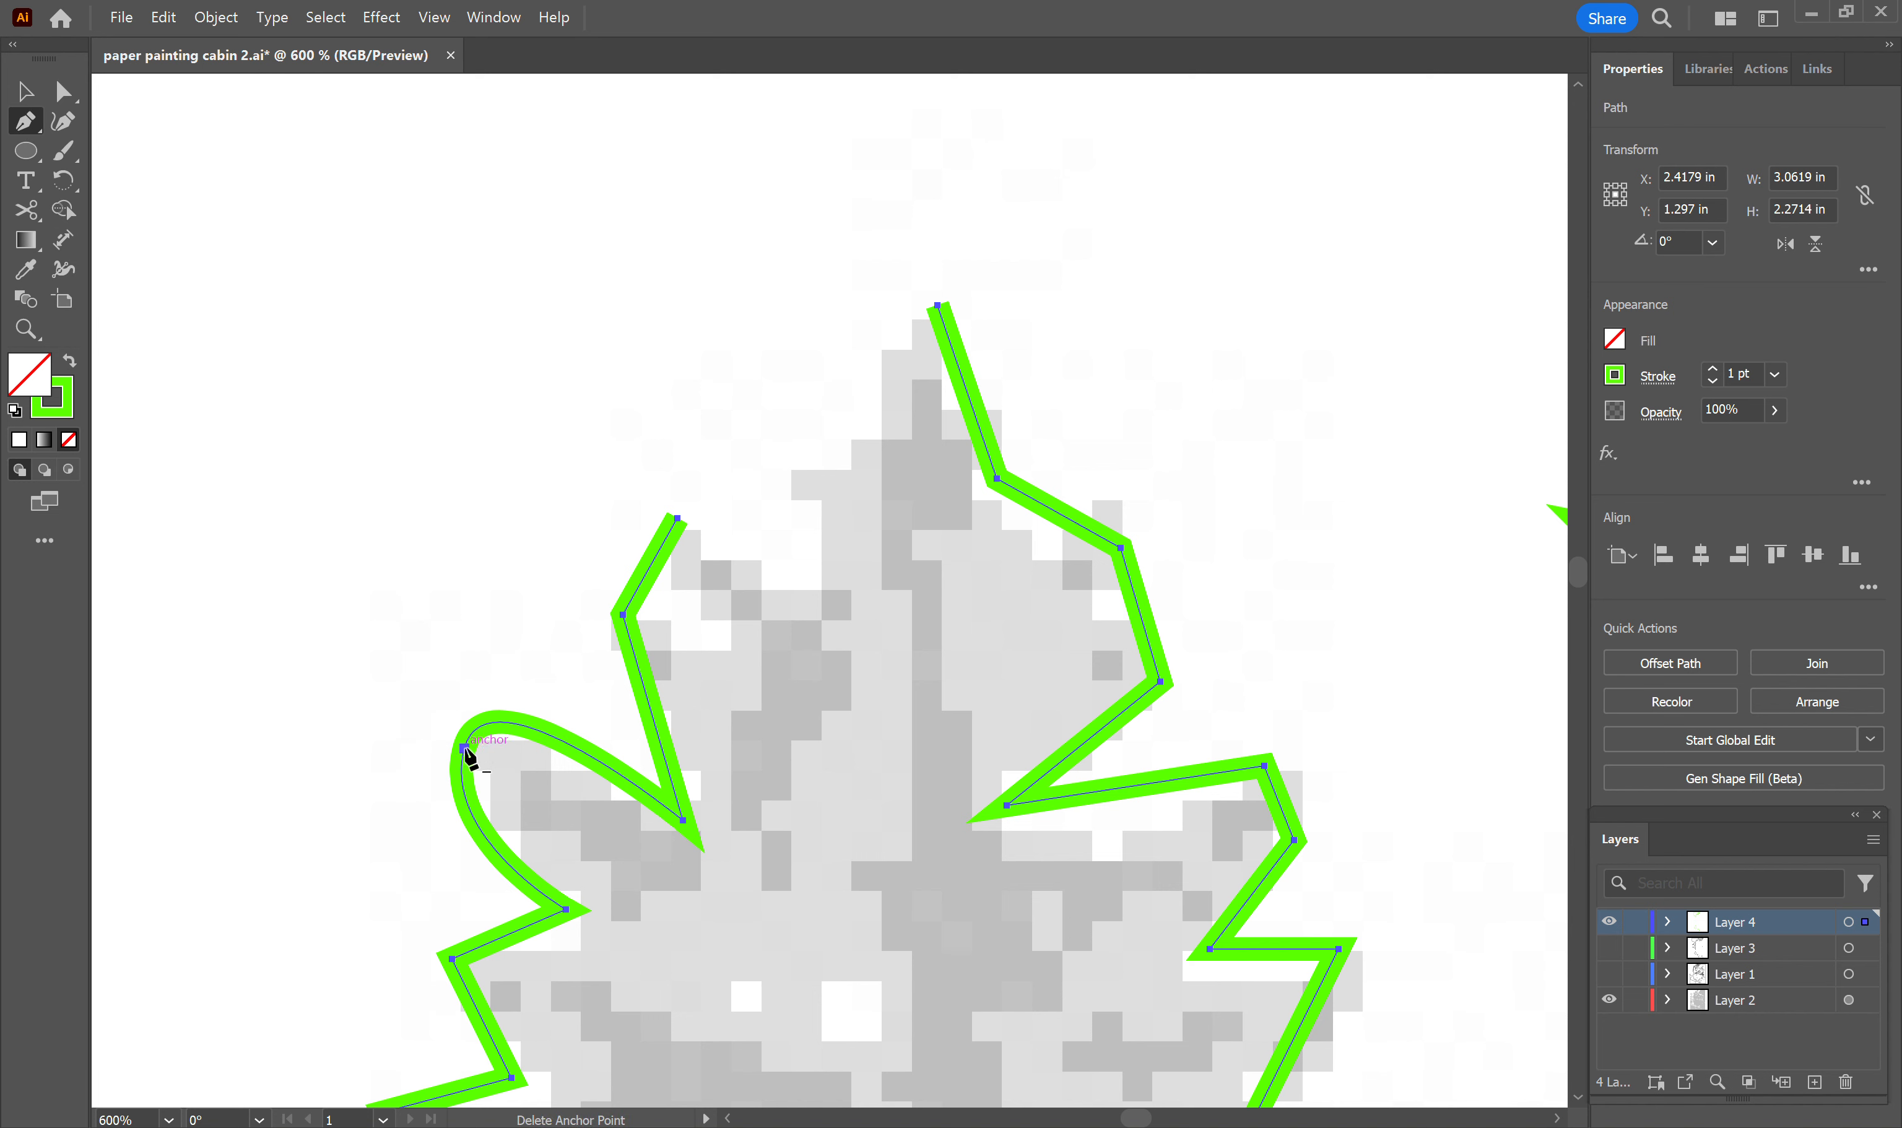
click(465, 749)
key(ctrl+z)
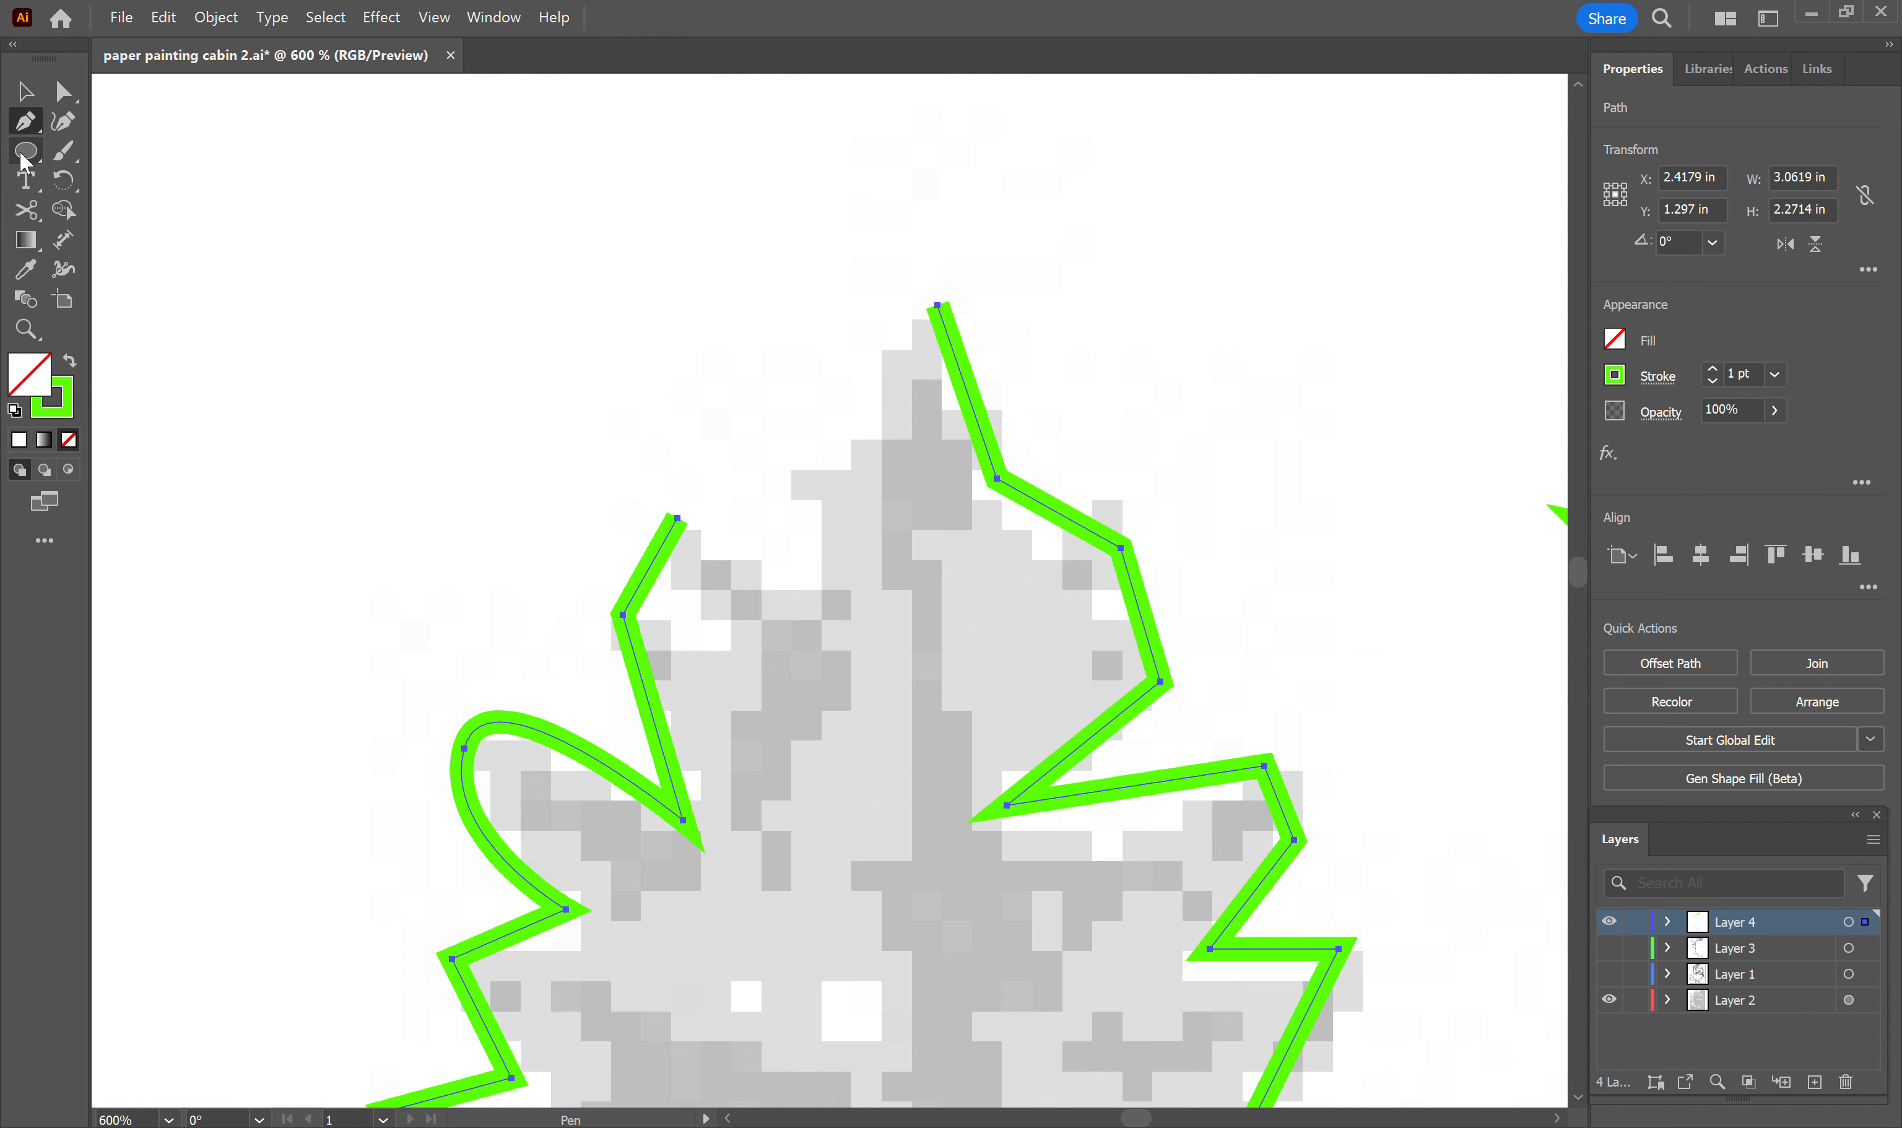
Step: Convert the curved branch-tip anchor back to a sharp corner with the Anchor Point tool and shift the path slightly up and left
right_click(26, 122)
click(115, 154)
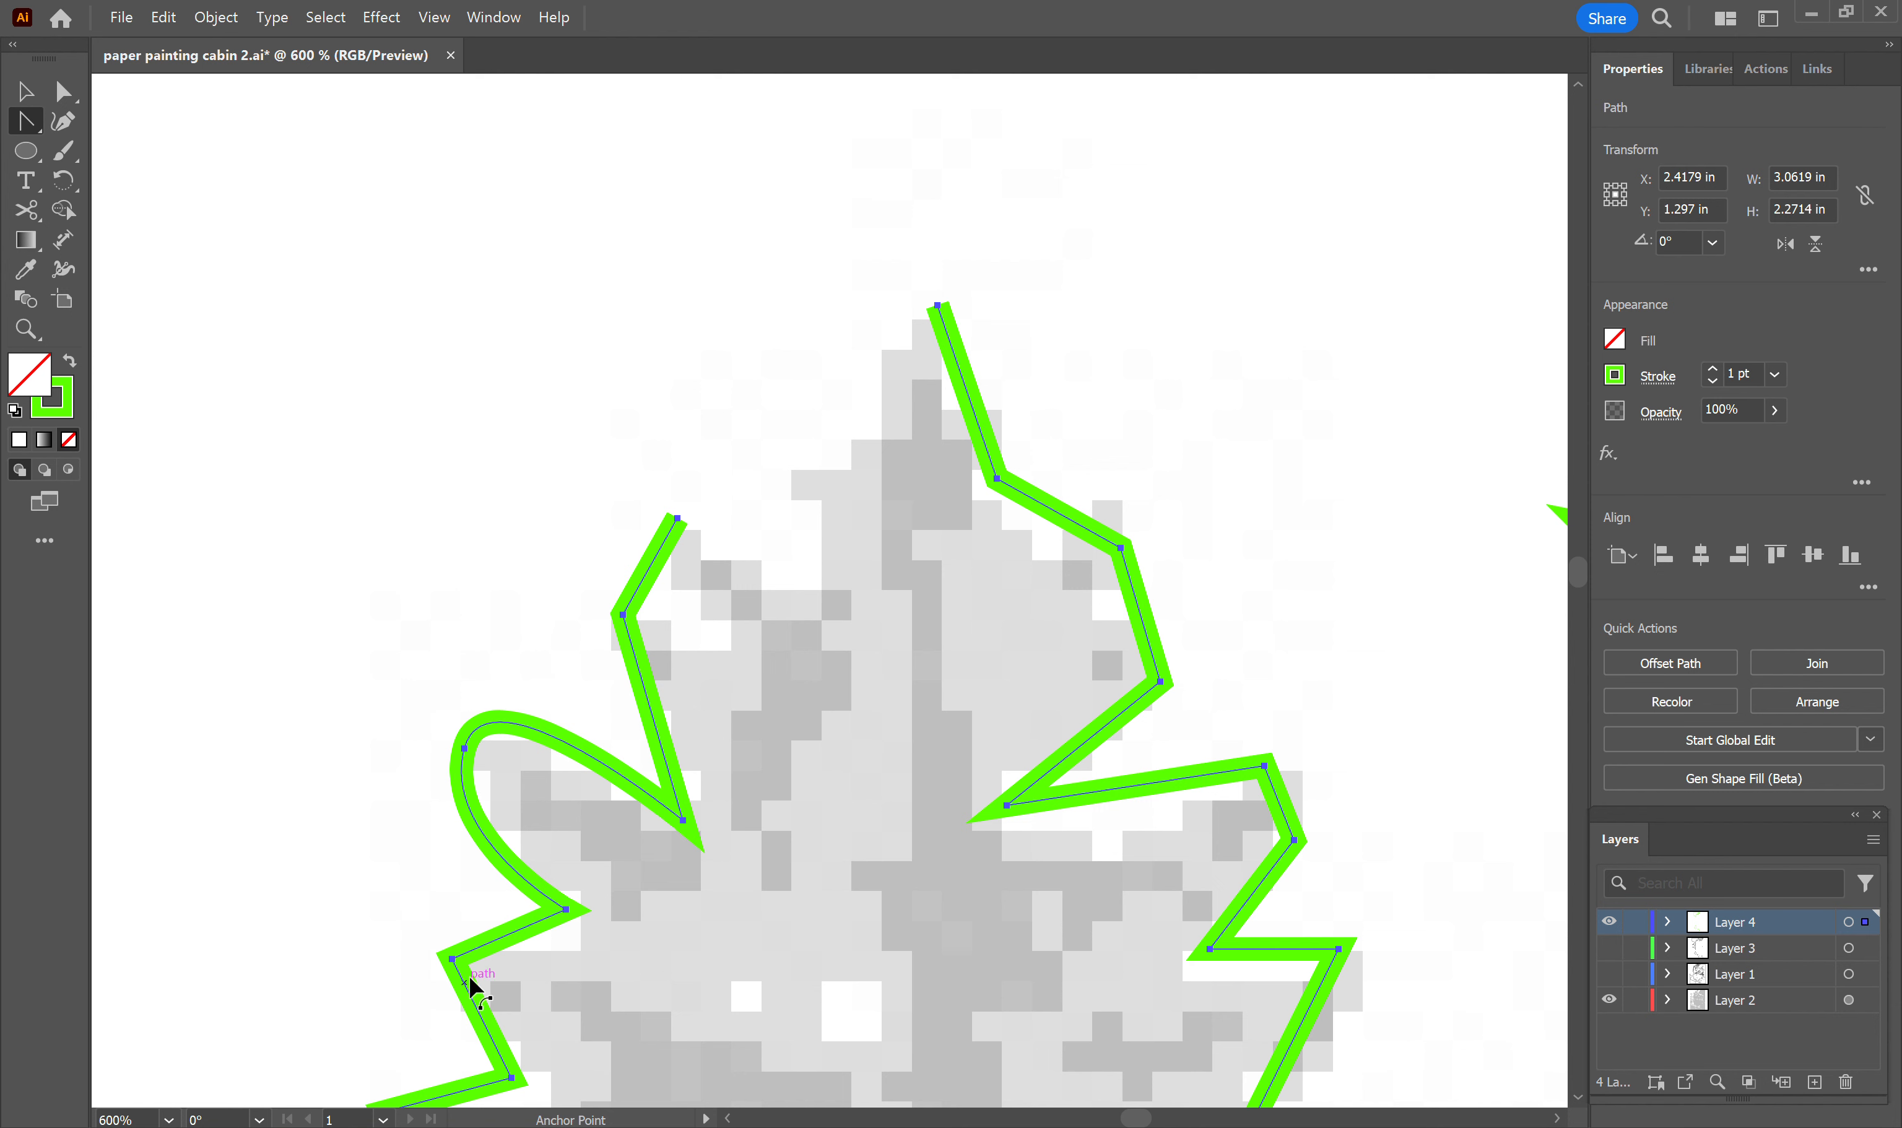
click(465, 749)
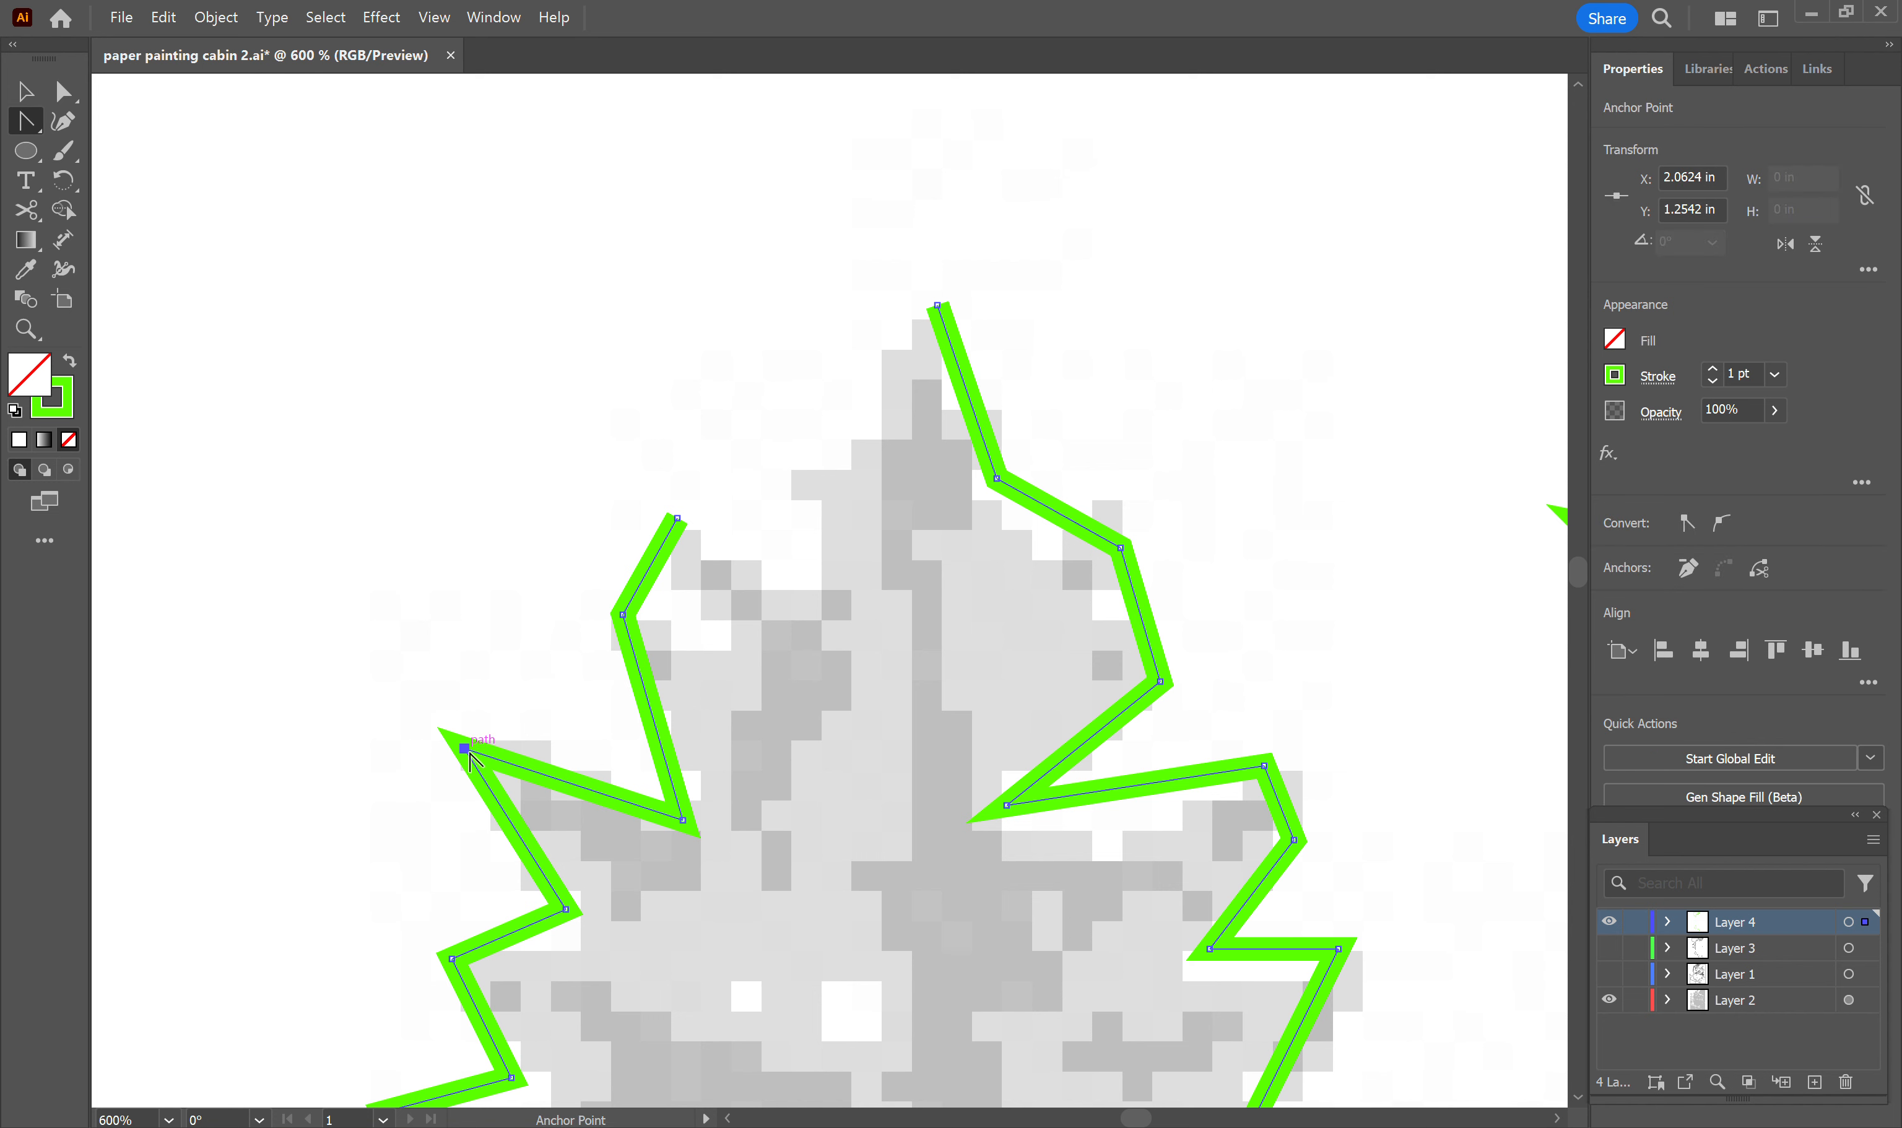
drag(470, 758, 443, 730)
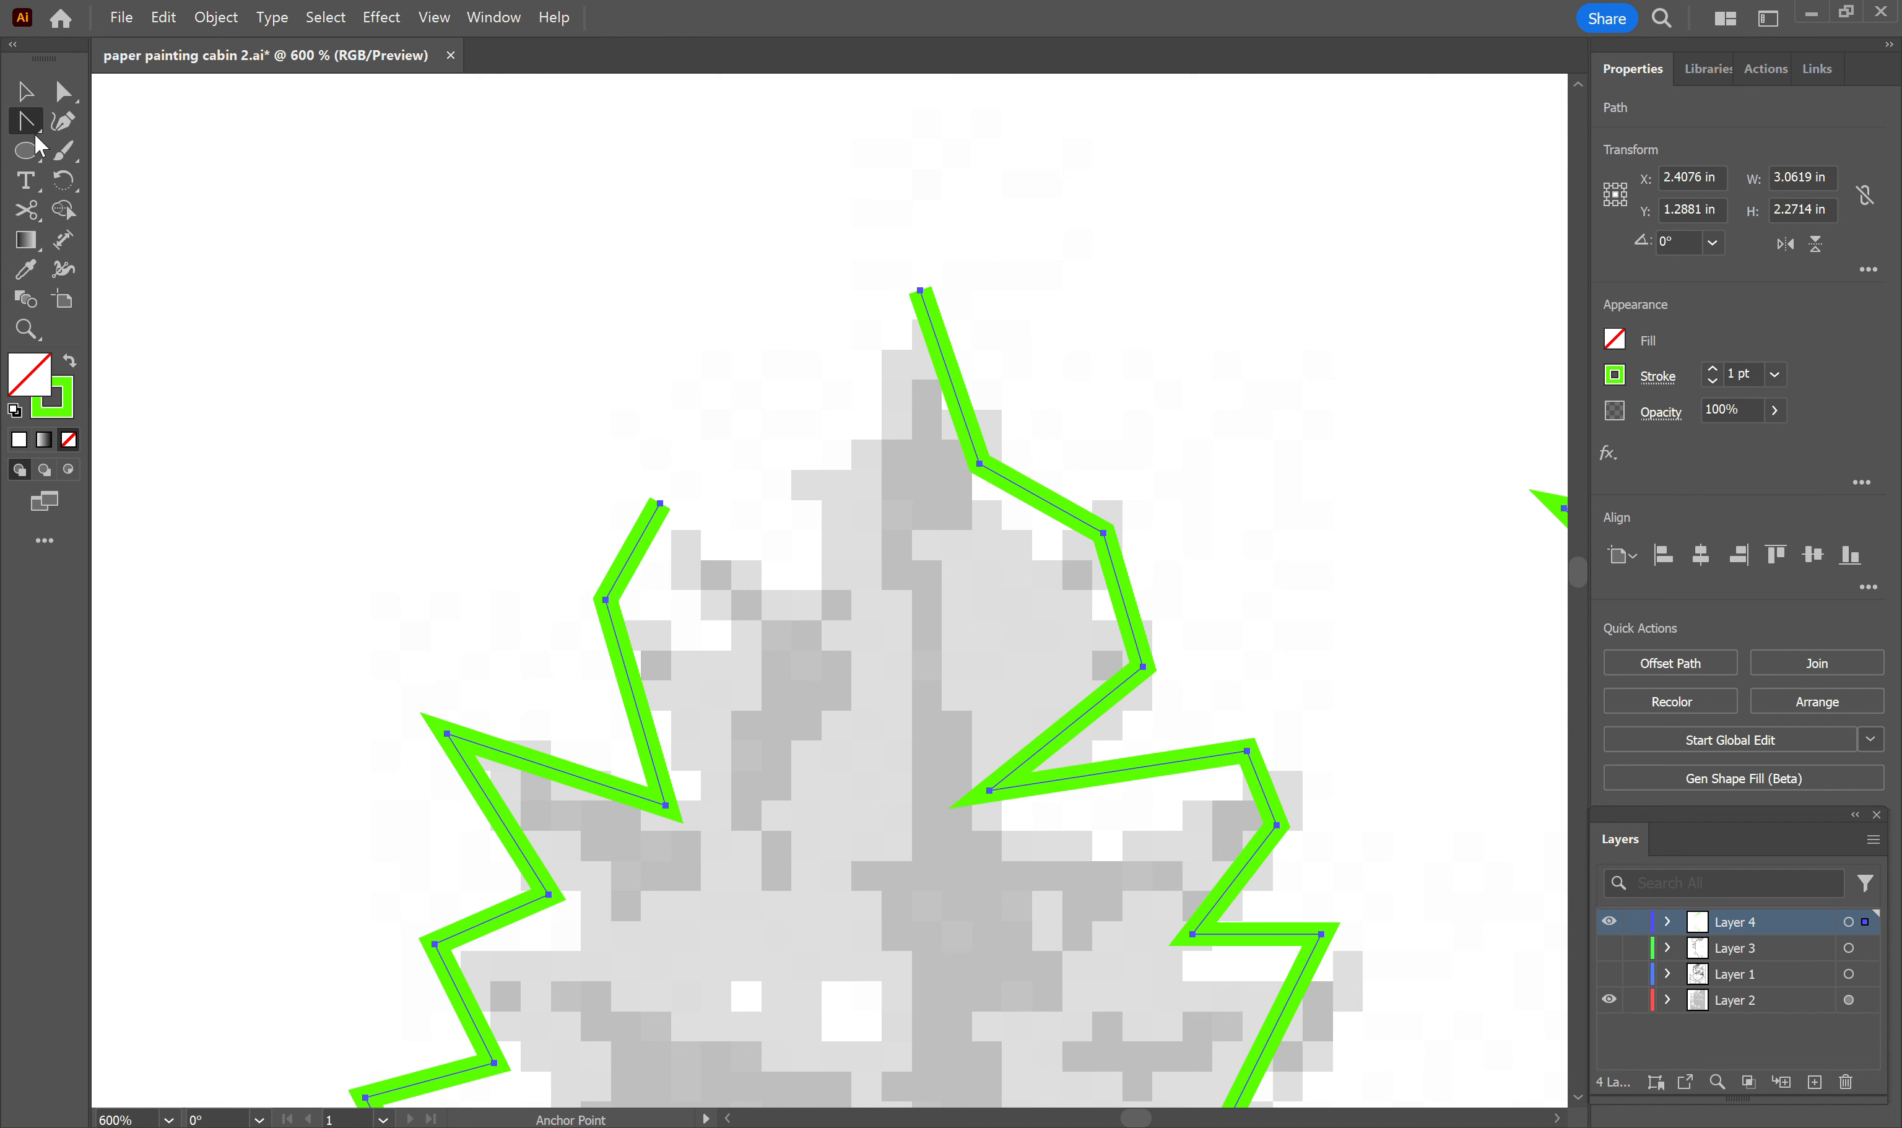
drag(28, 120, 86, 126)
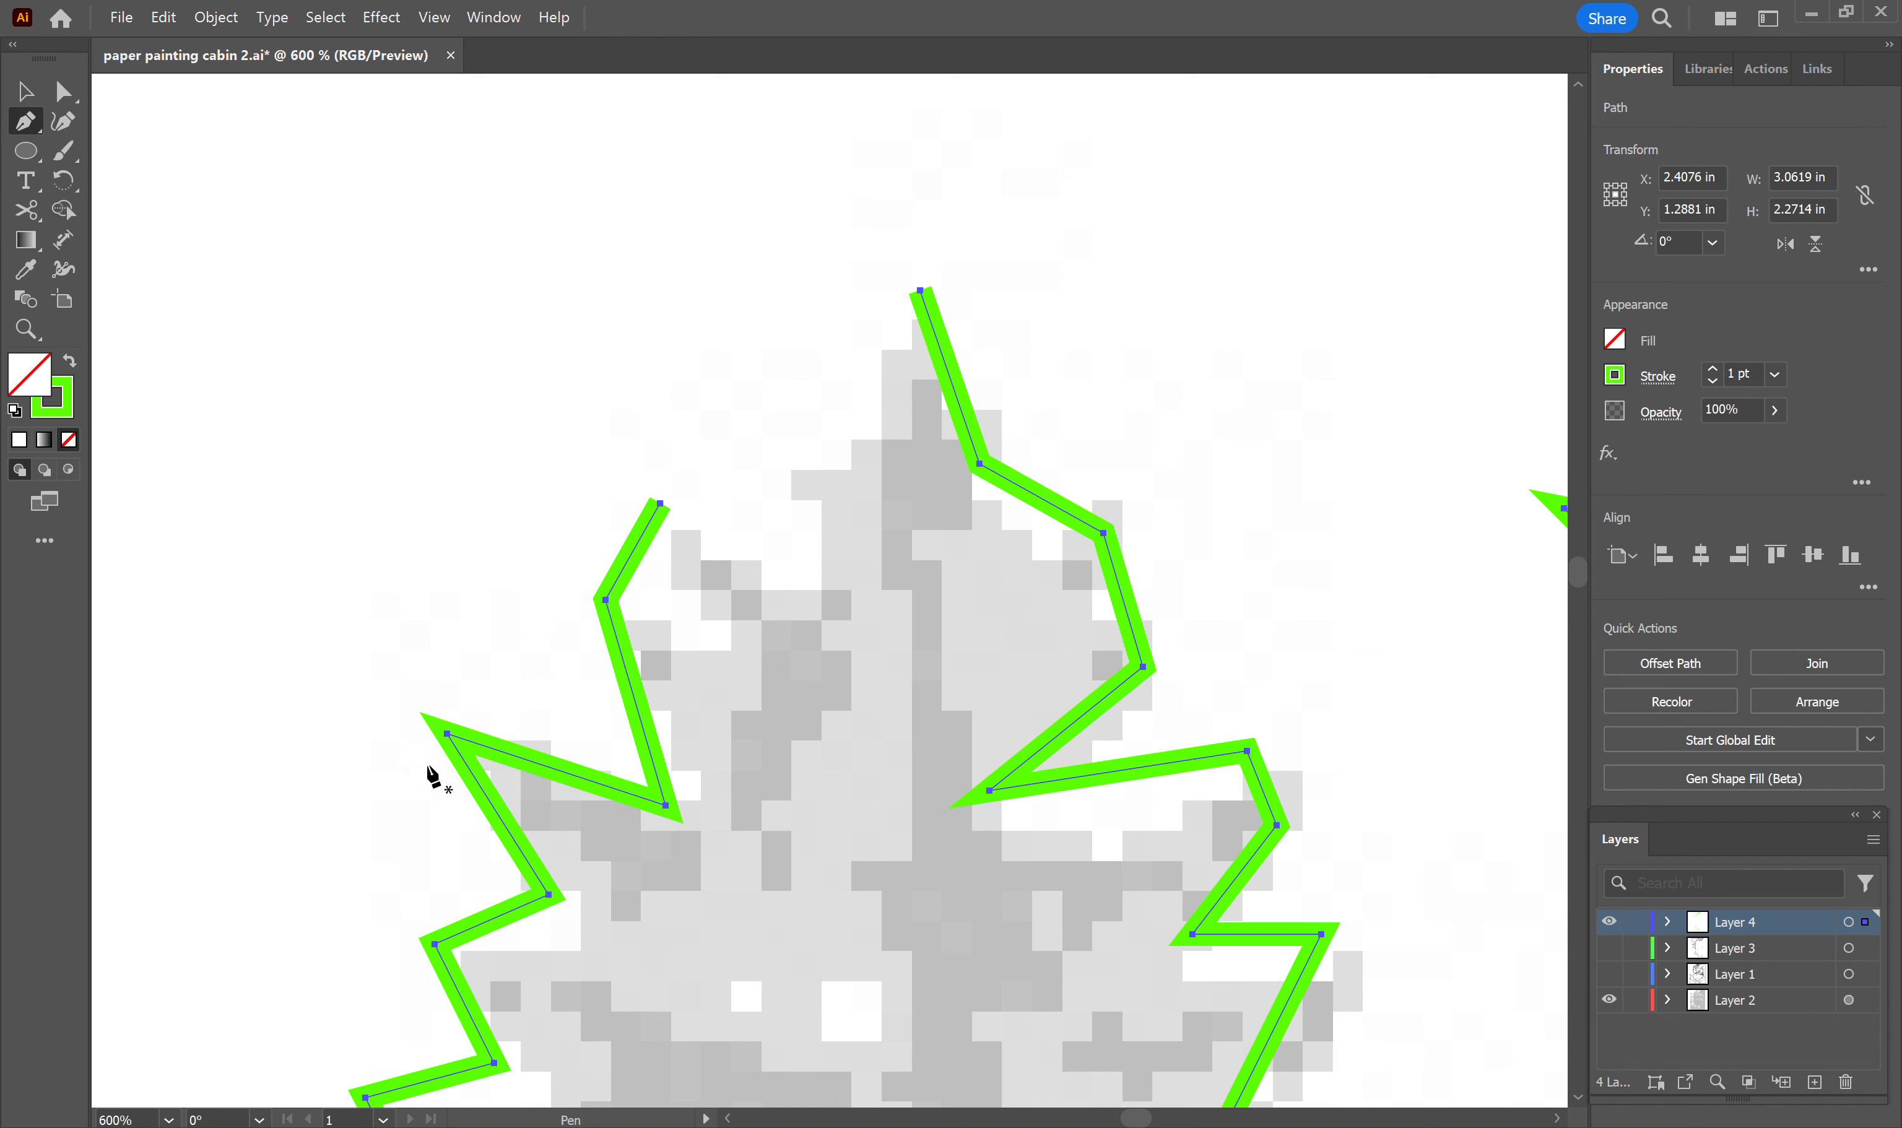
click(447, 733)
key(ctrl+z)
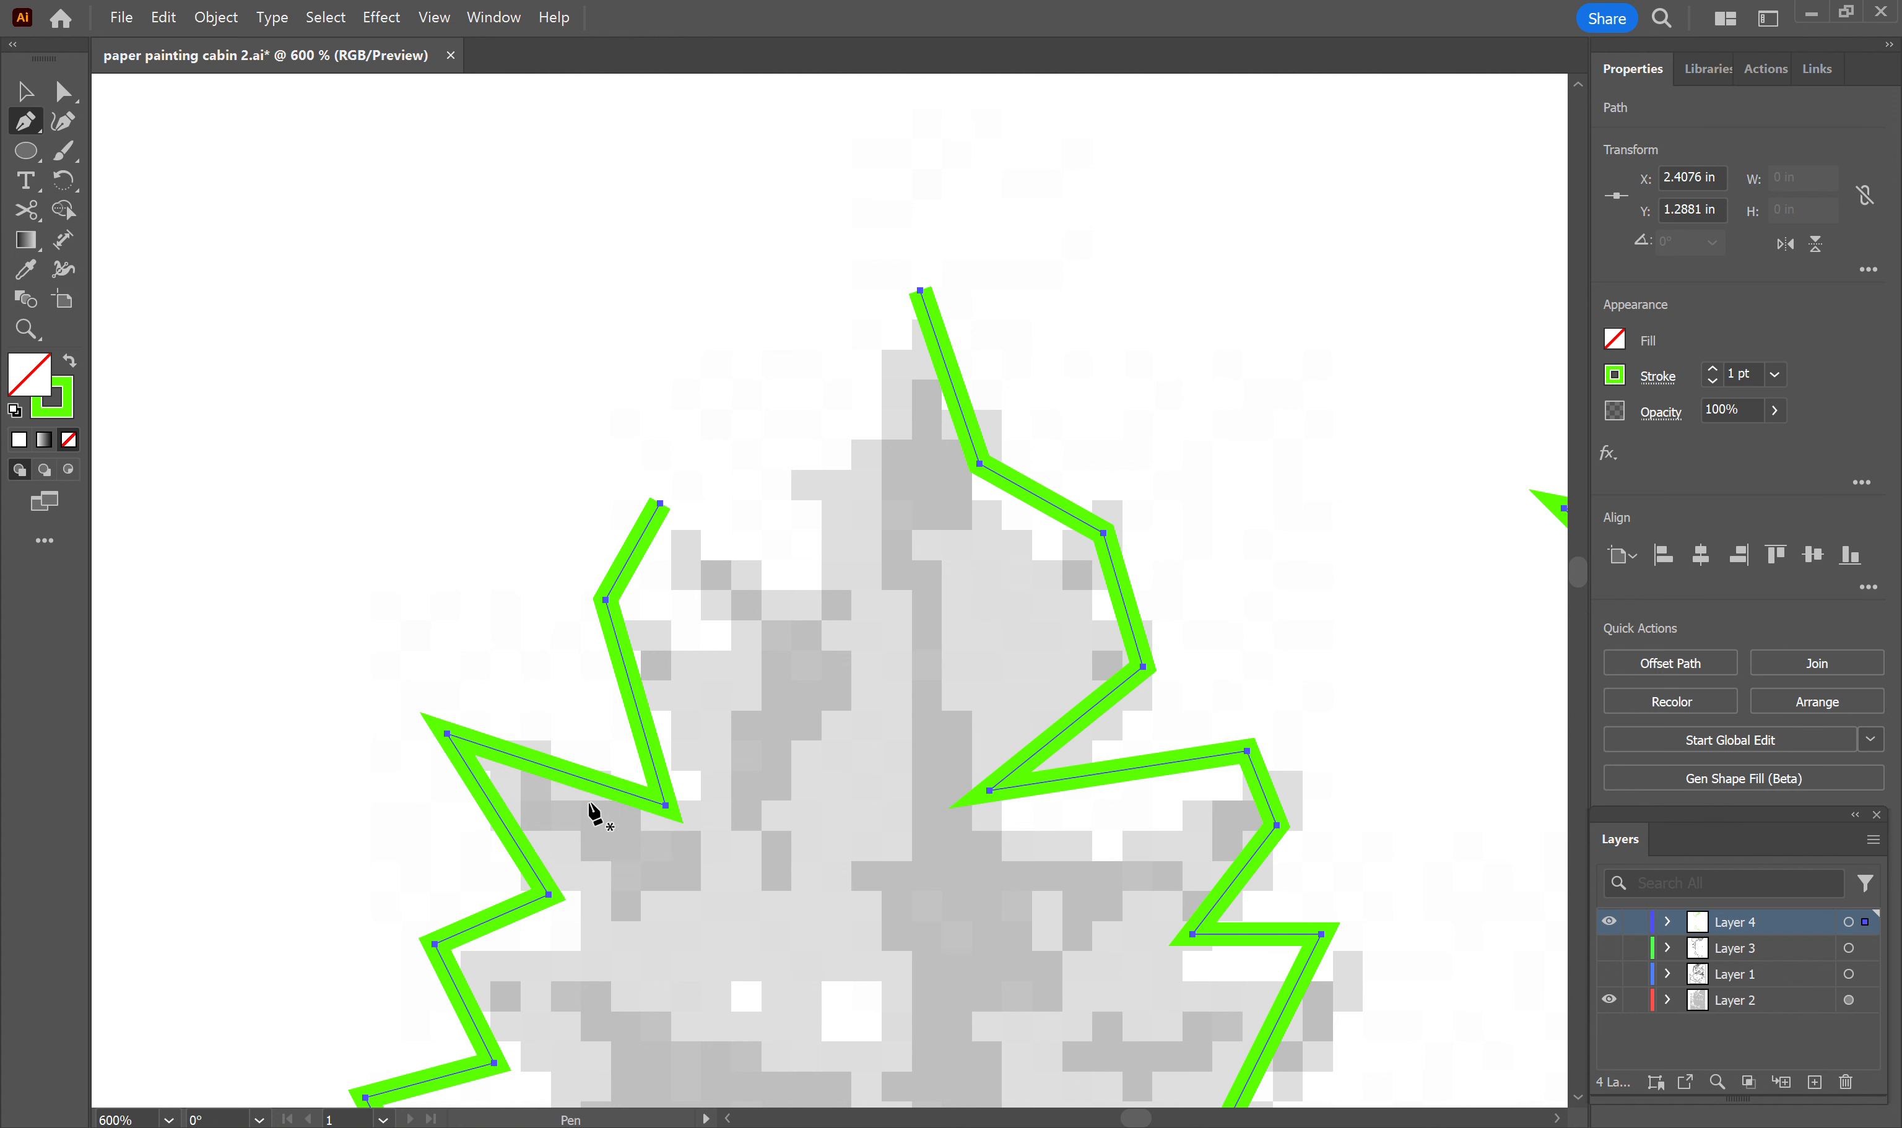
drag(26, 123, 117, 153)
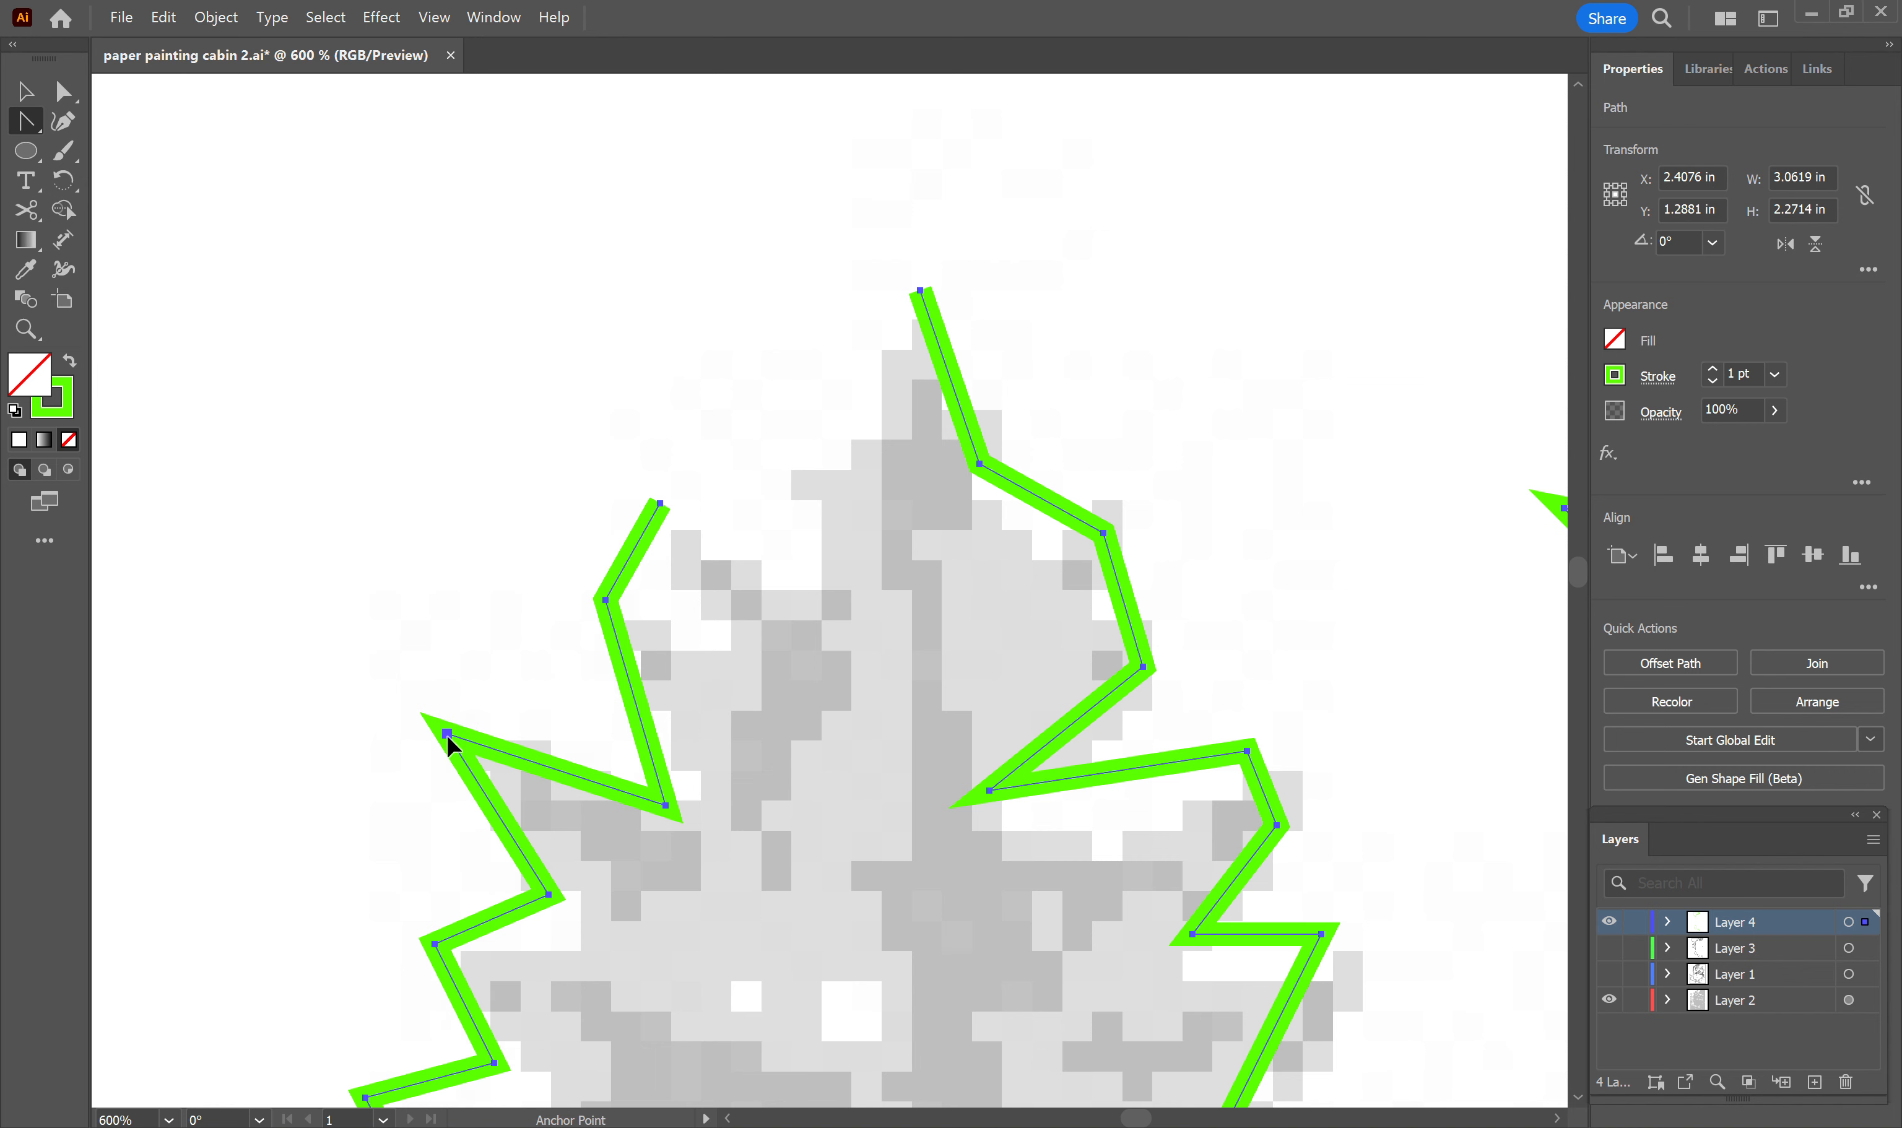
right_click(449, 745)
click(448, 737)
mouse_move(448, 736)
mouse_down()
mouse_move(456, 761)
mouse_move(448, 734)
mouse_up()
click(67, 88)
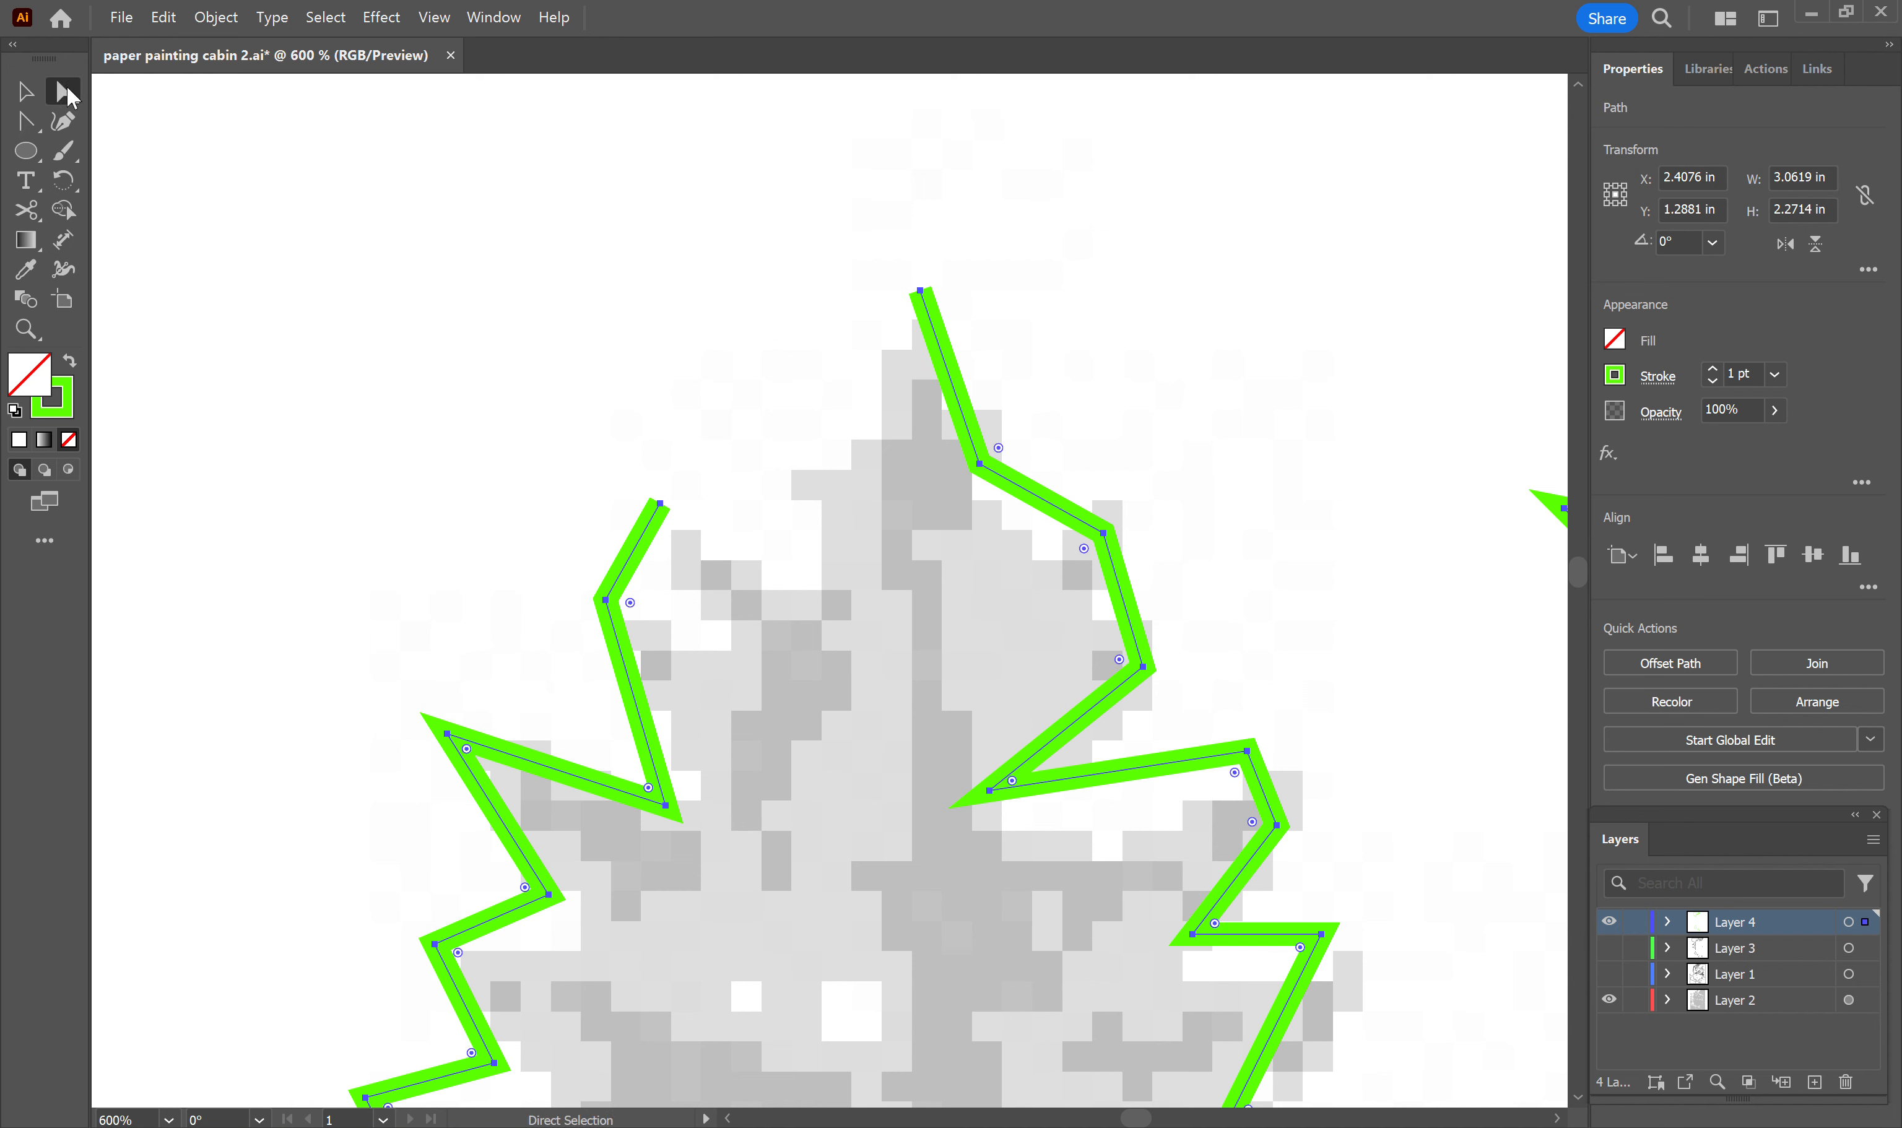
shift+click(447, 734)
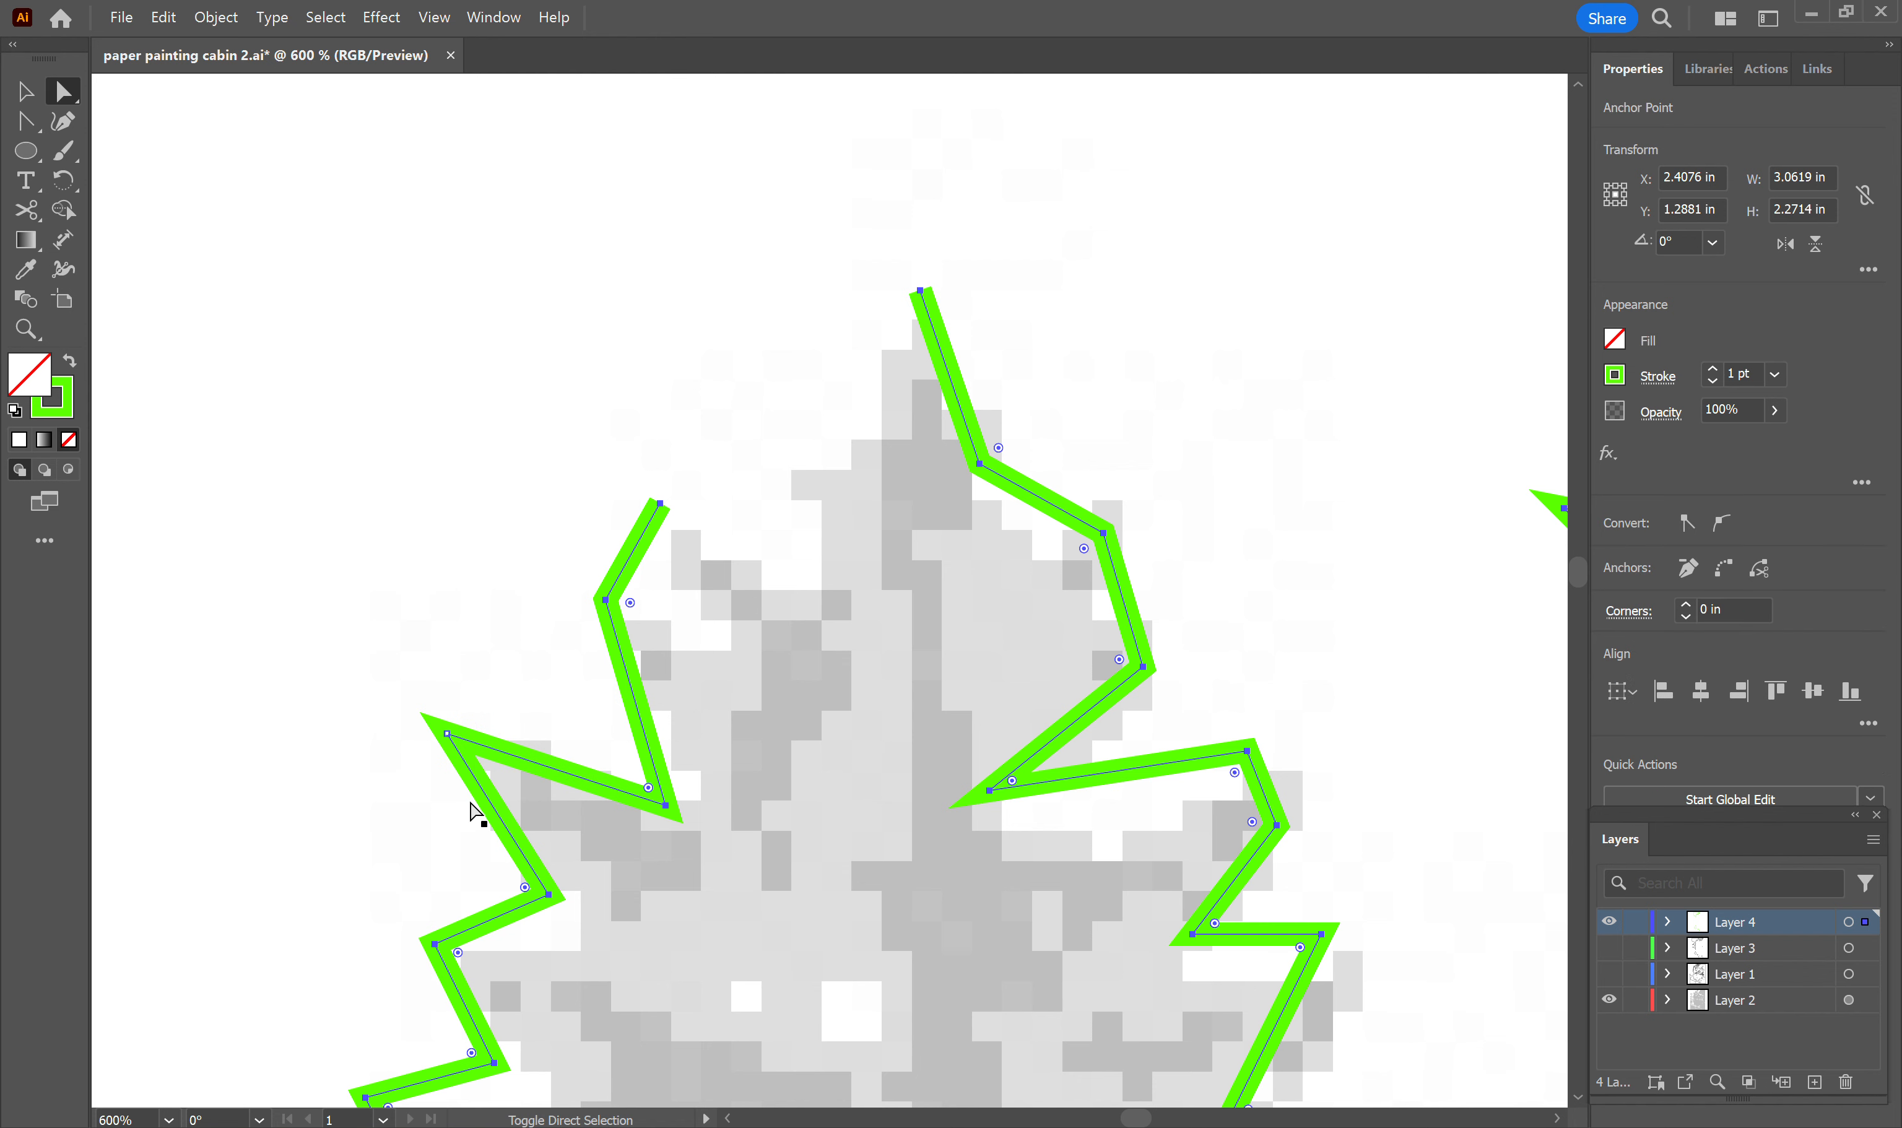
shift+click(447, 733)
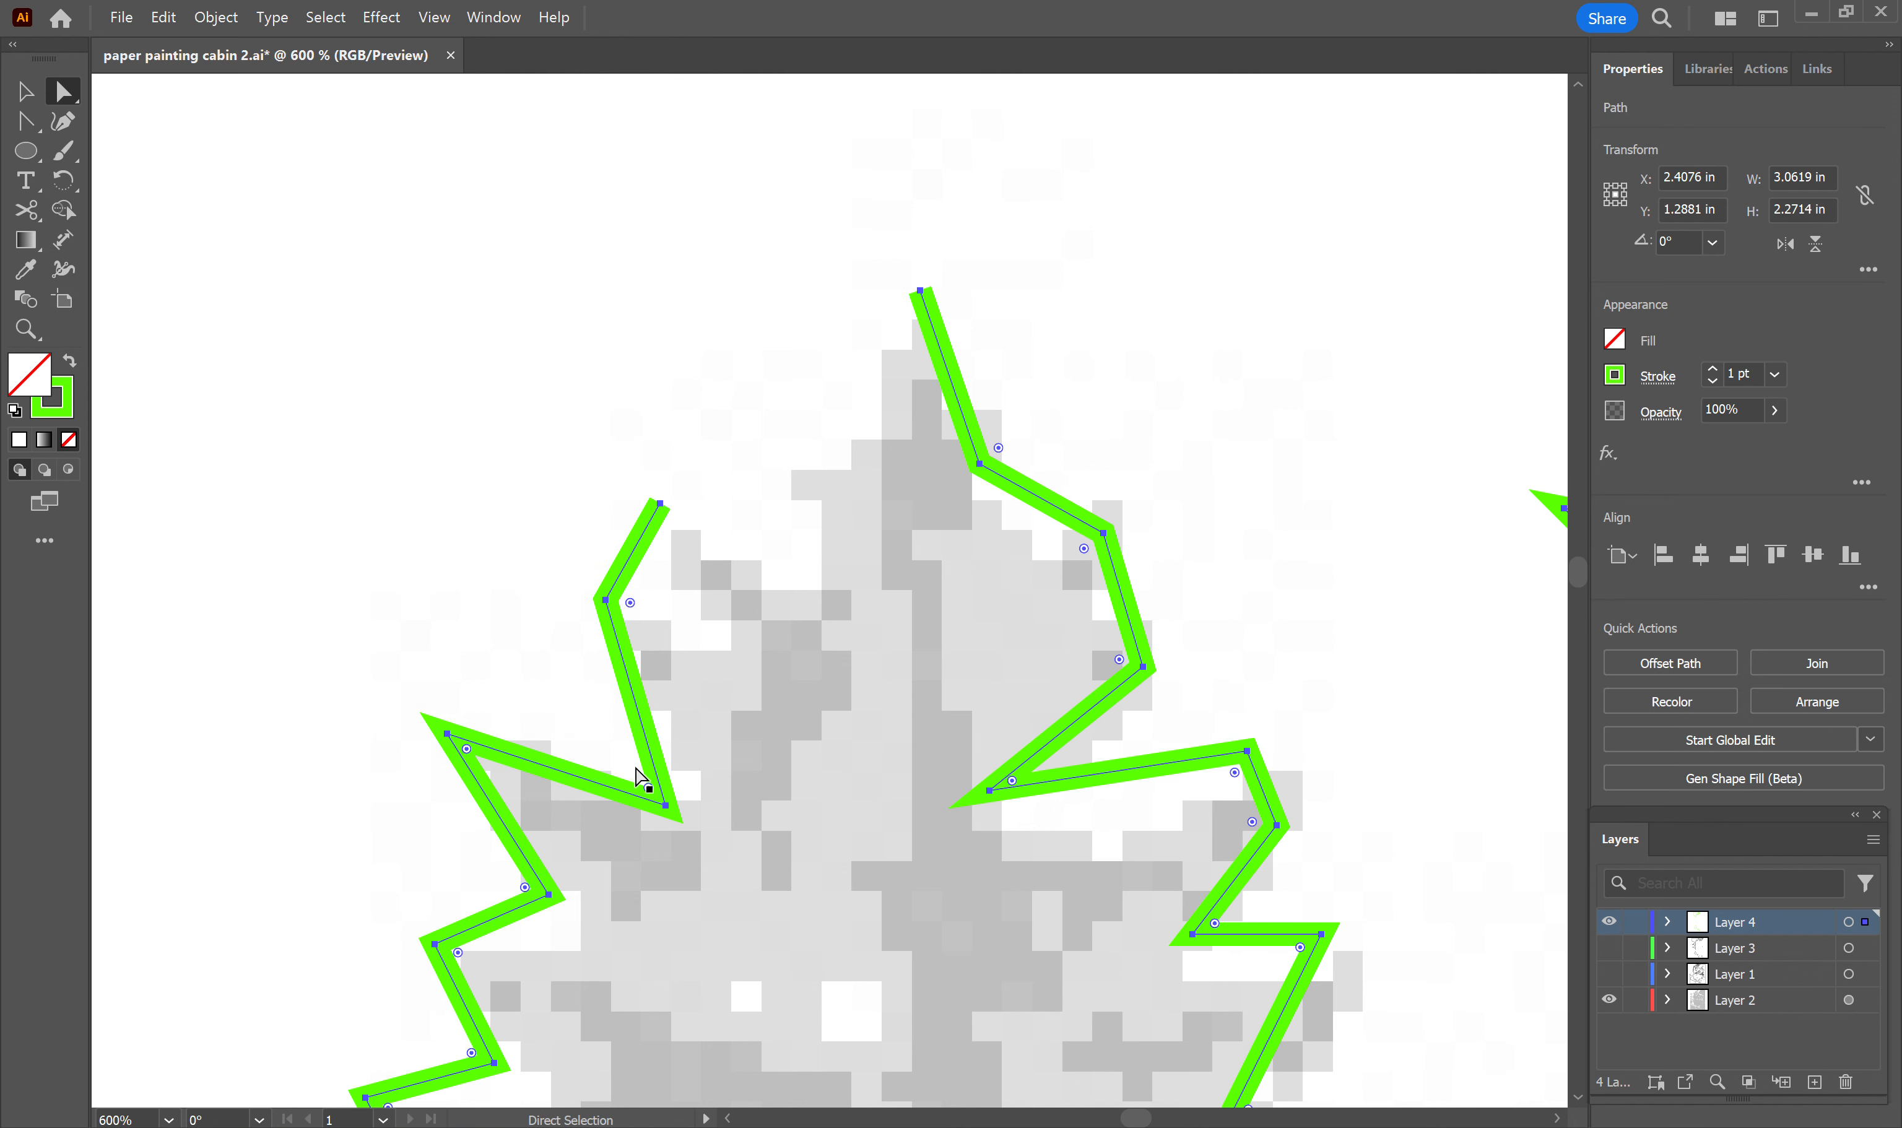
Step: Delete the last four anchors of the open path on the small fir's upper left side, back to the inner notch below the branch tip
click(658, 505)
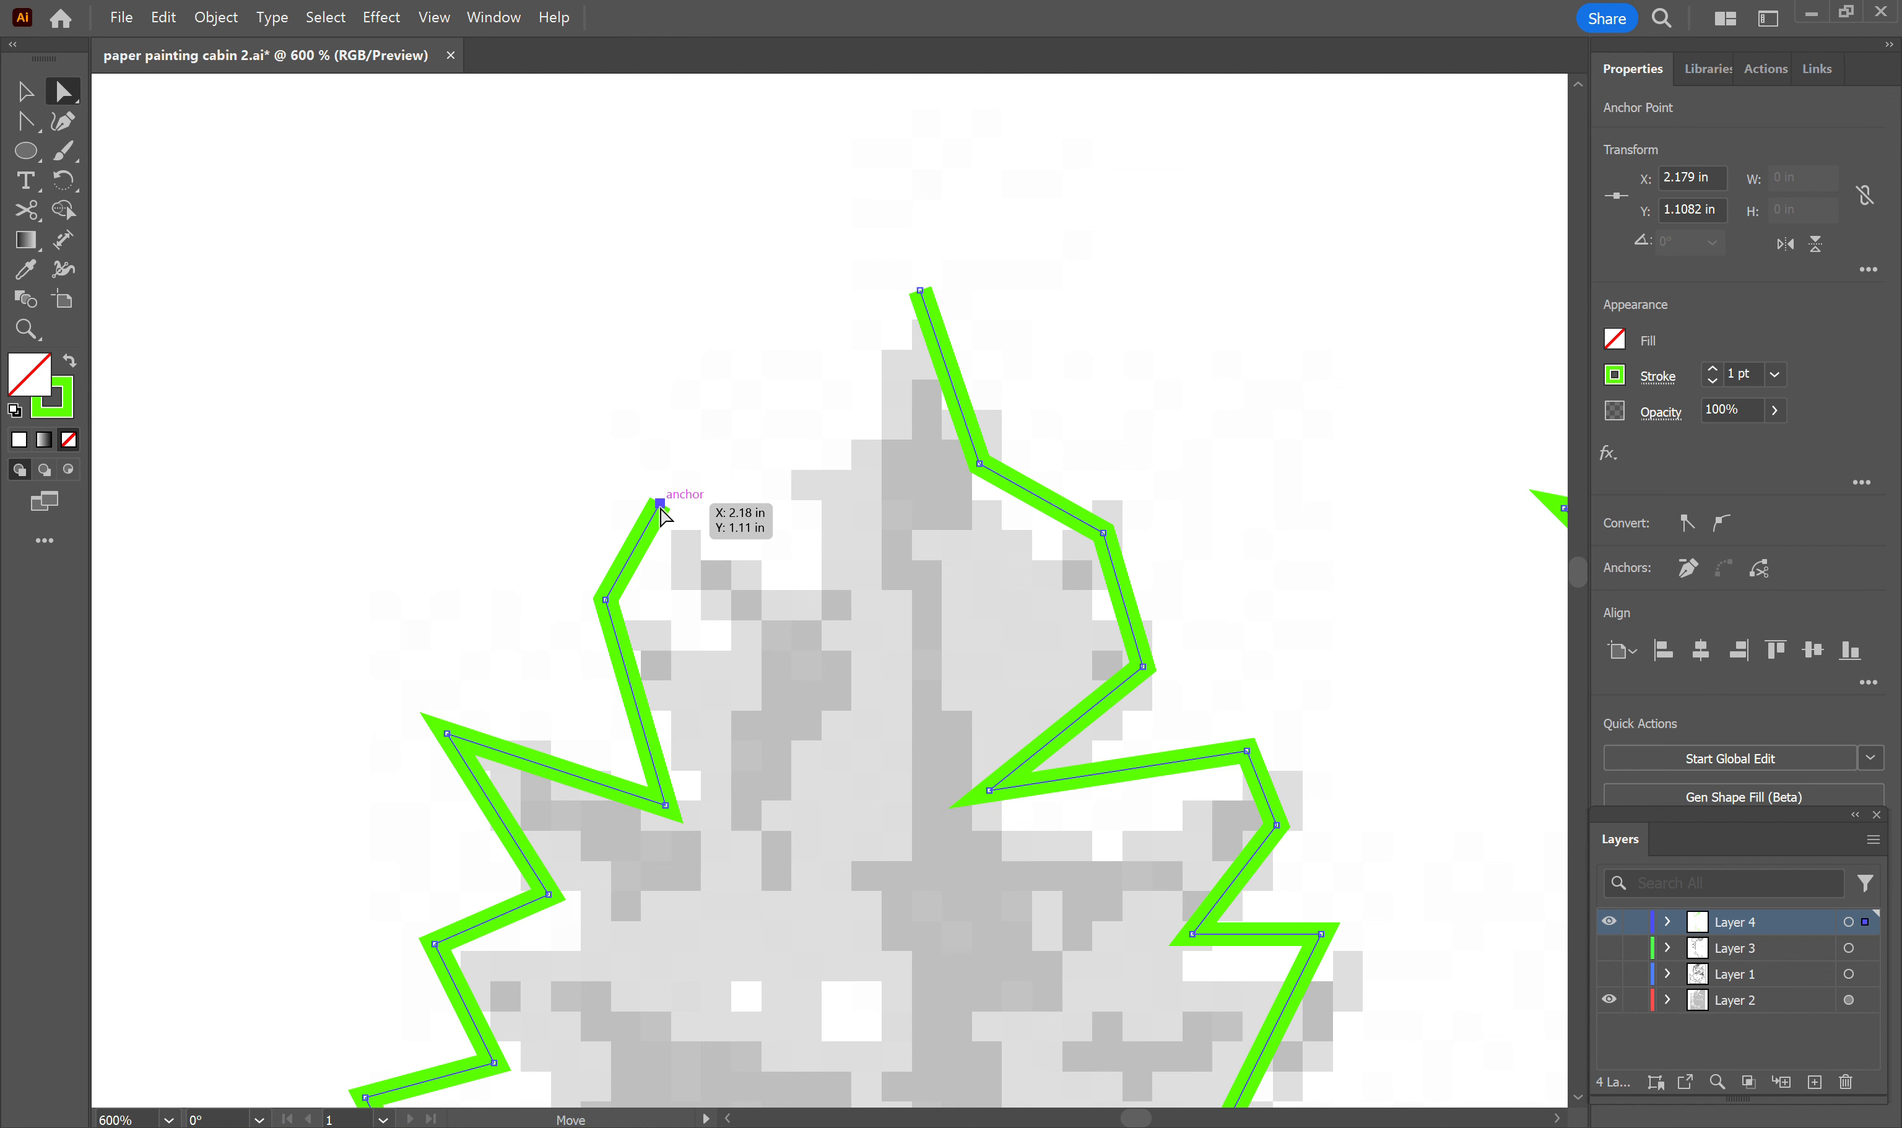
key(v)
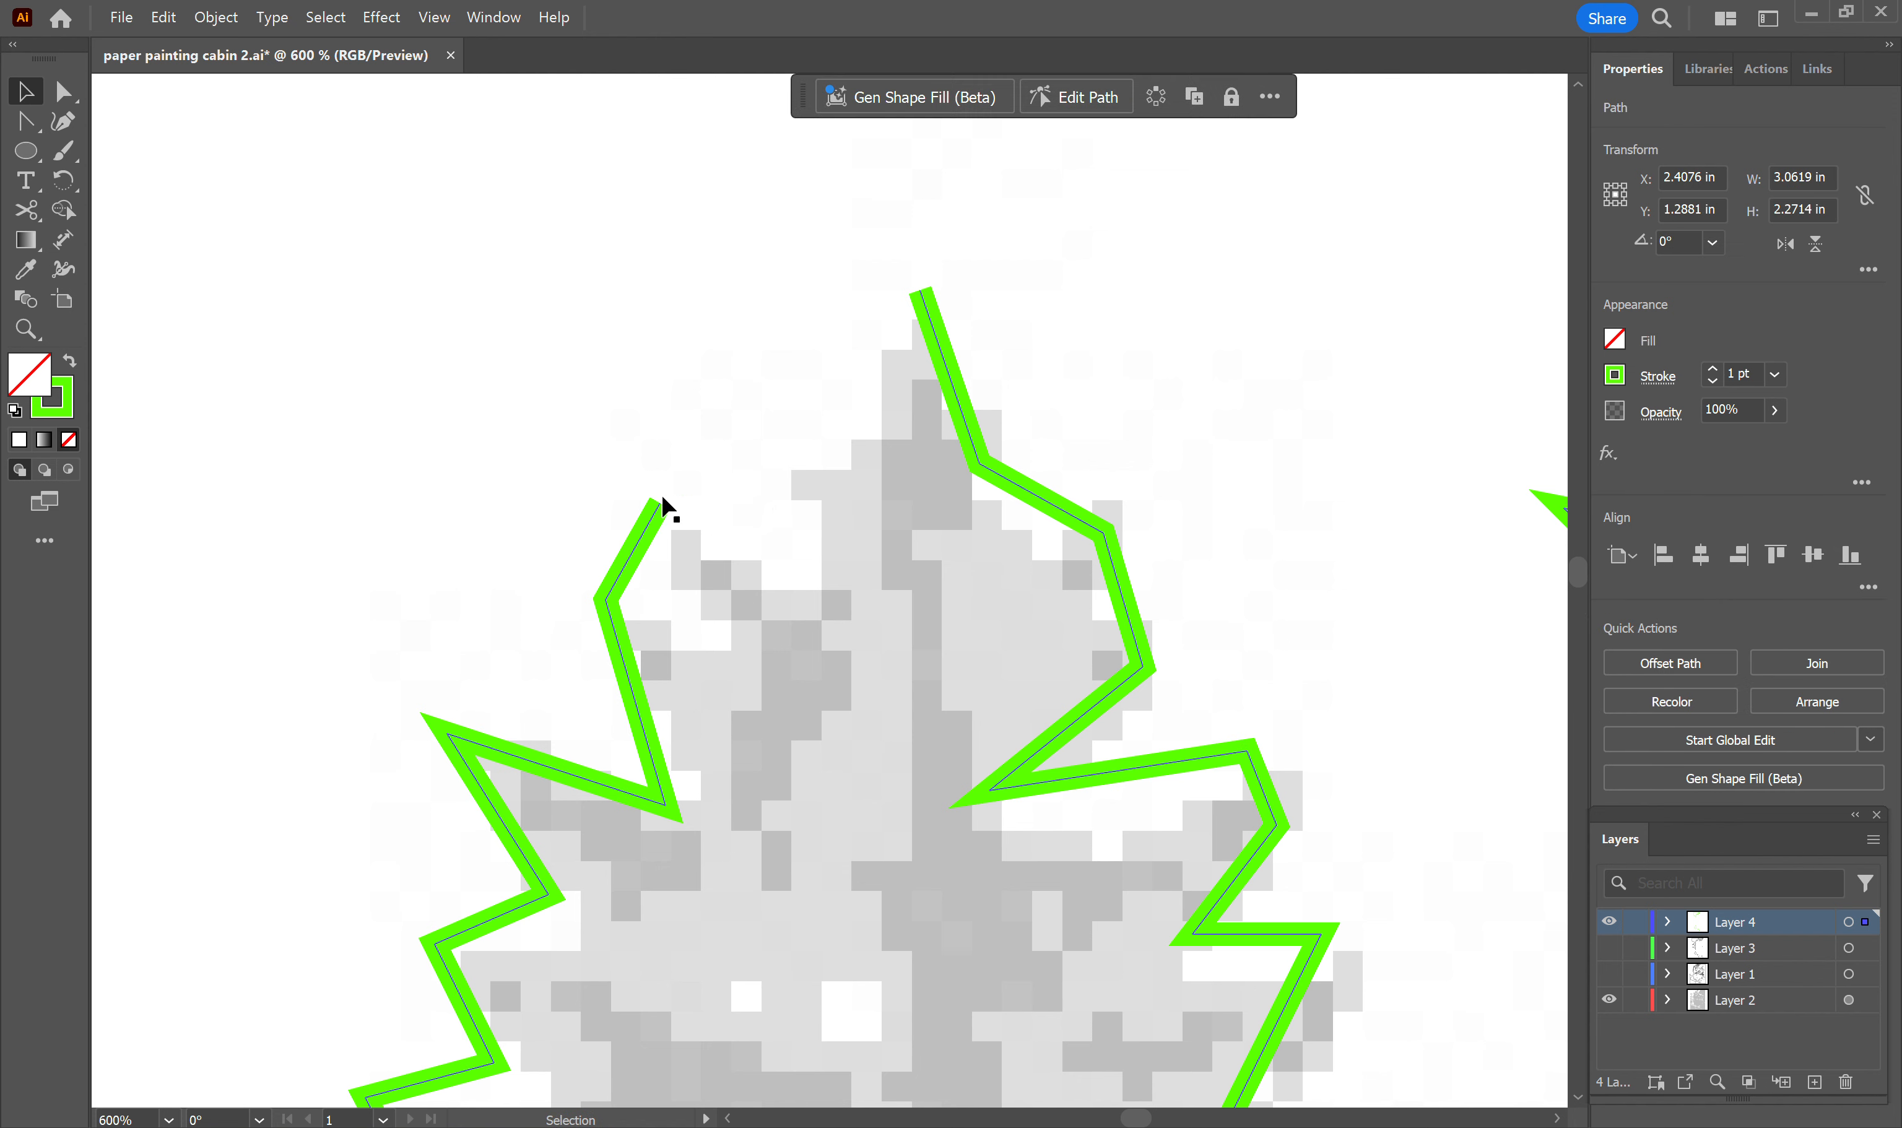
click(27, 121)
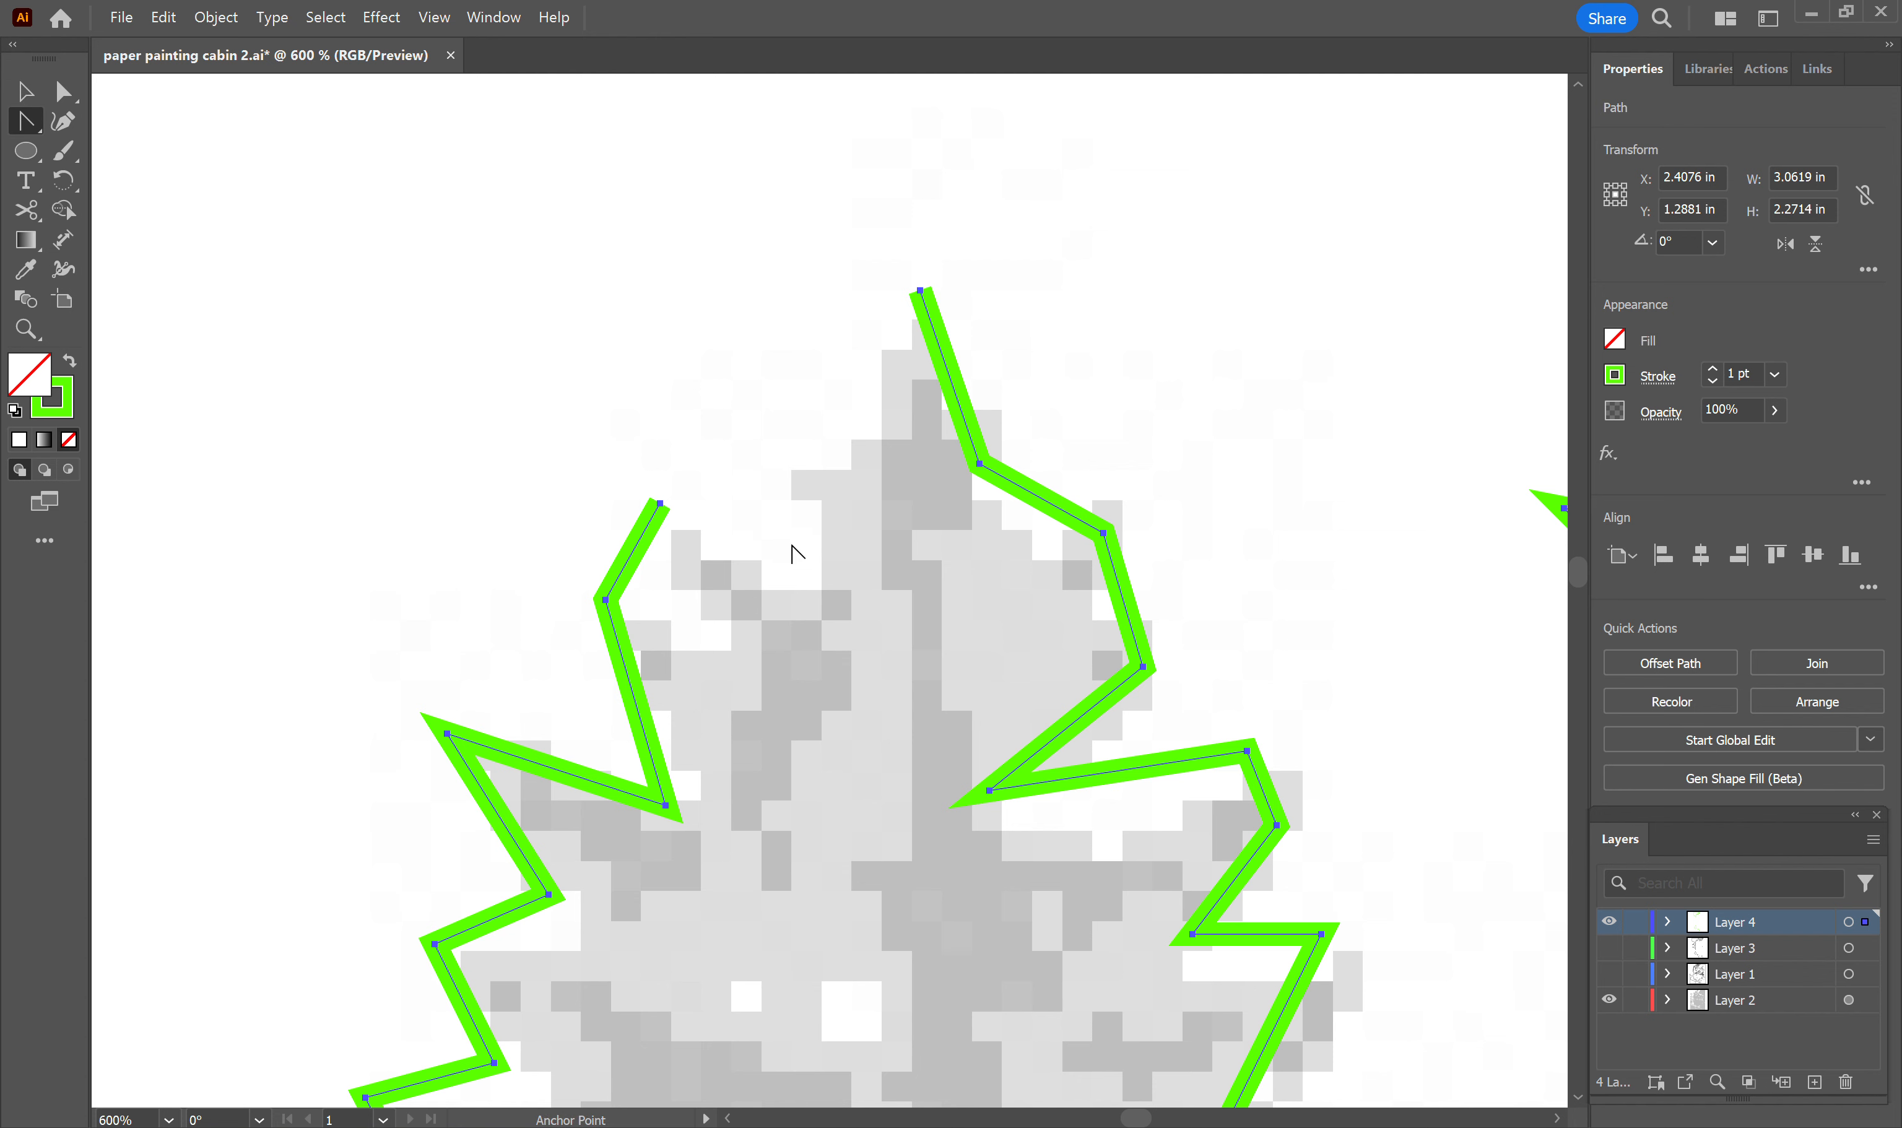
key(Delete)
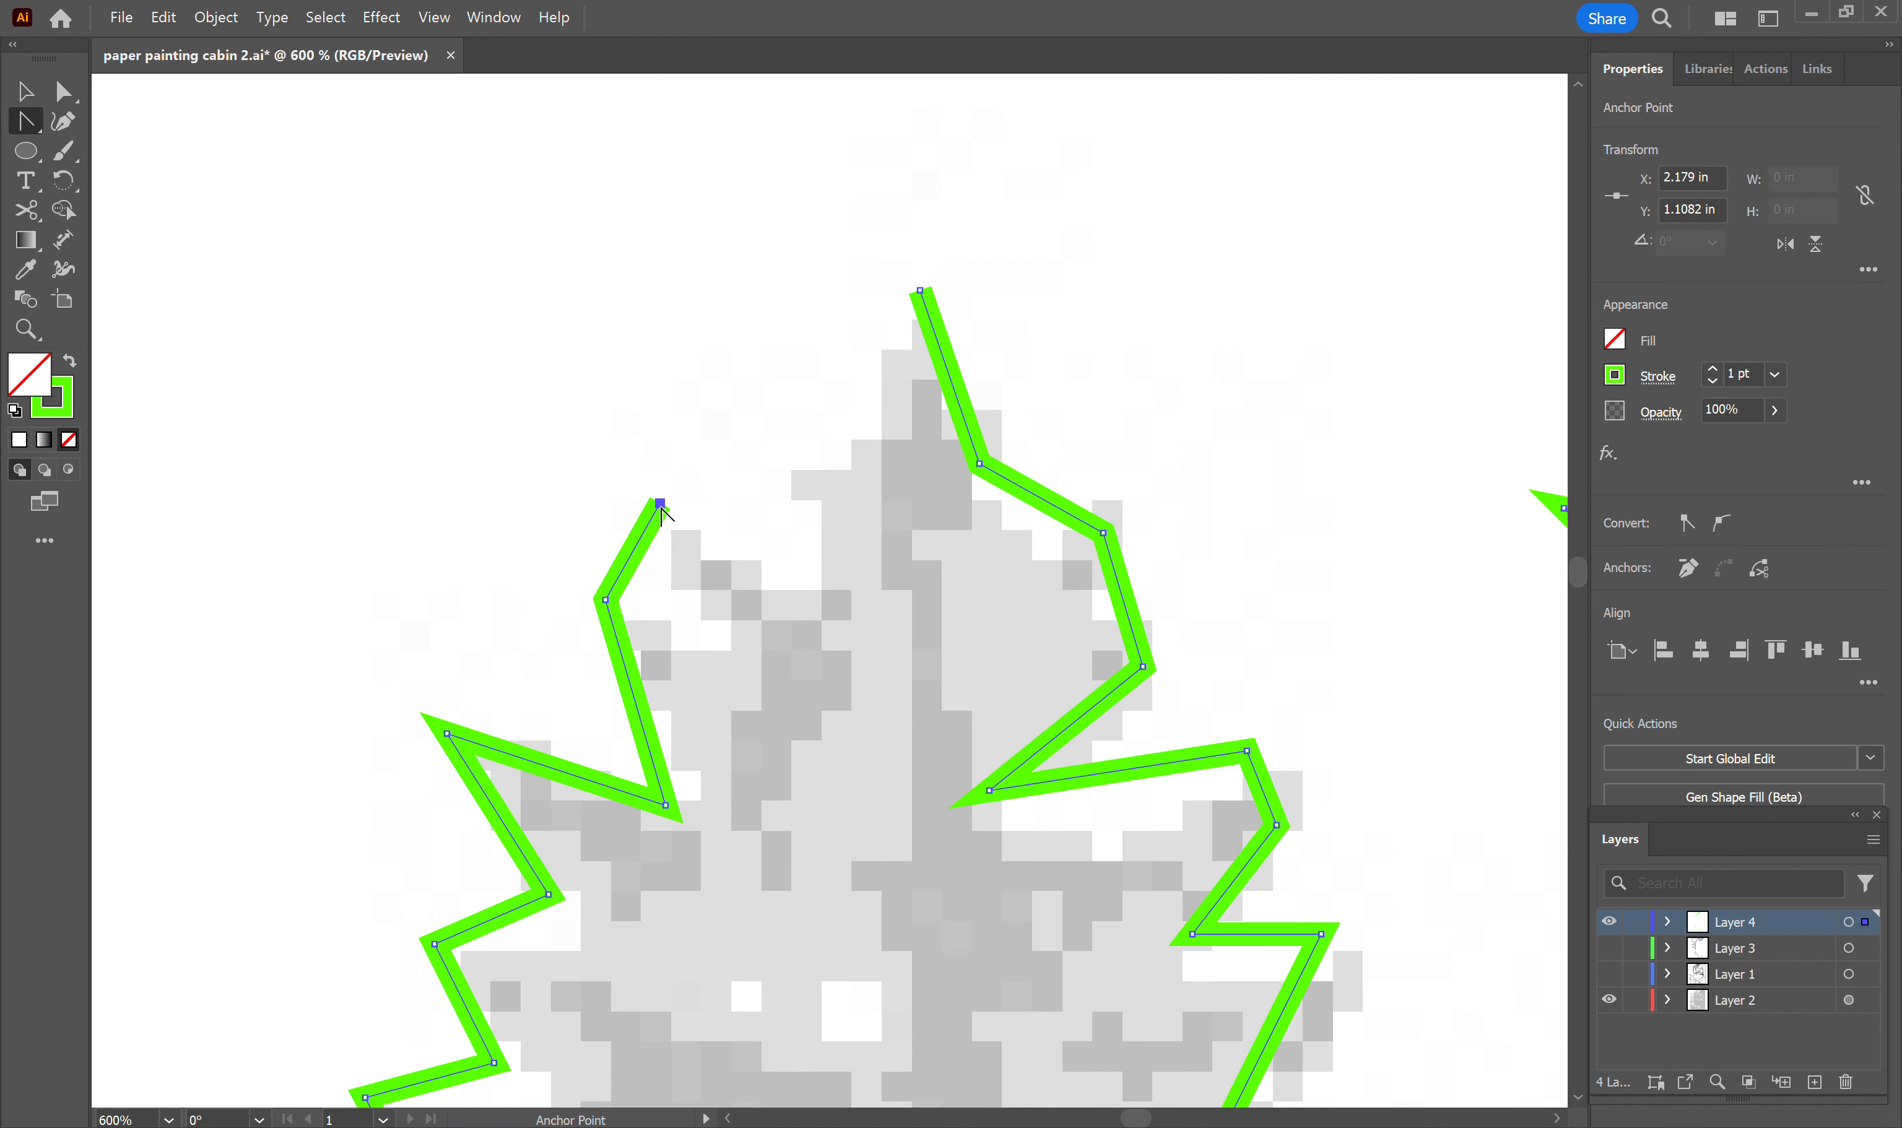
click(607, 601)
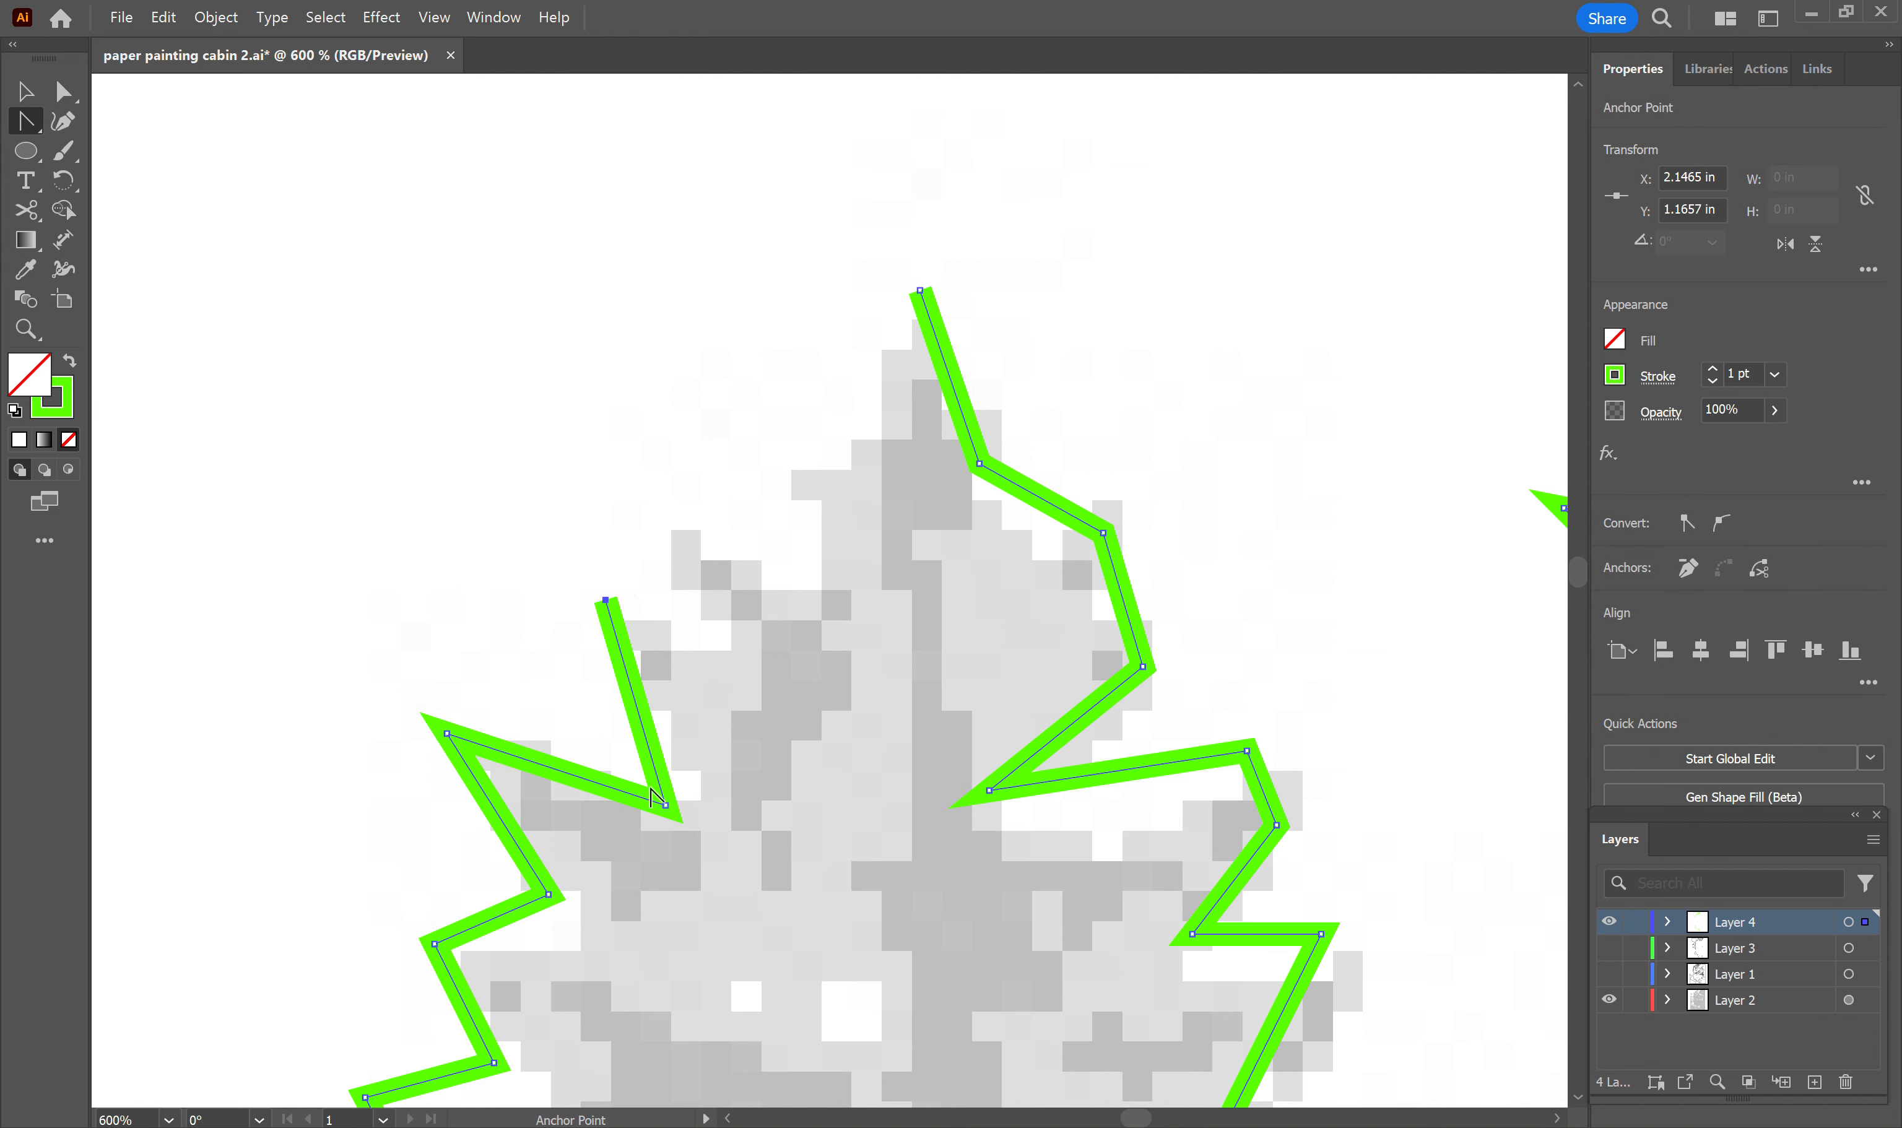
key(Delete)
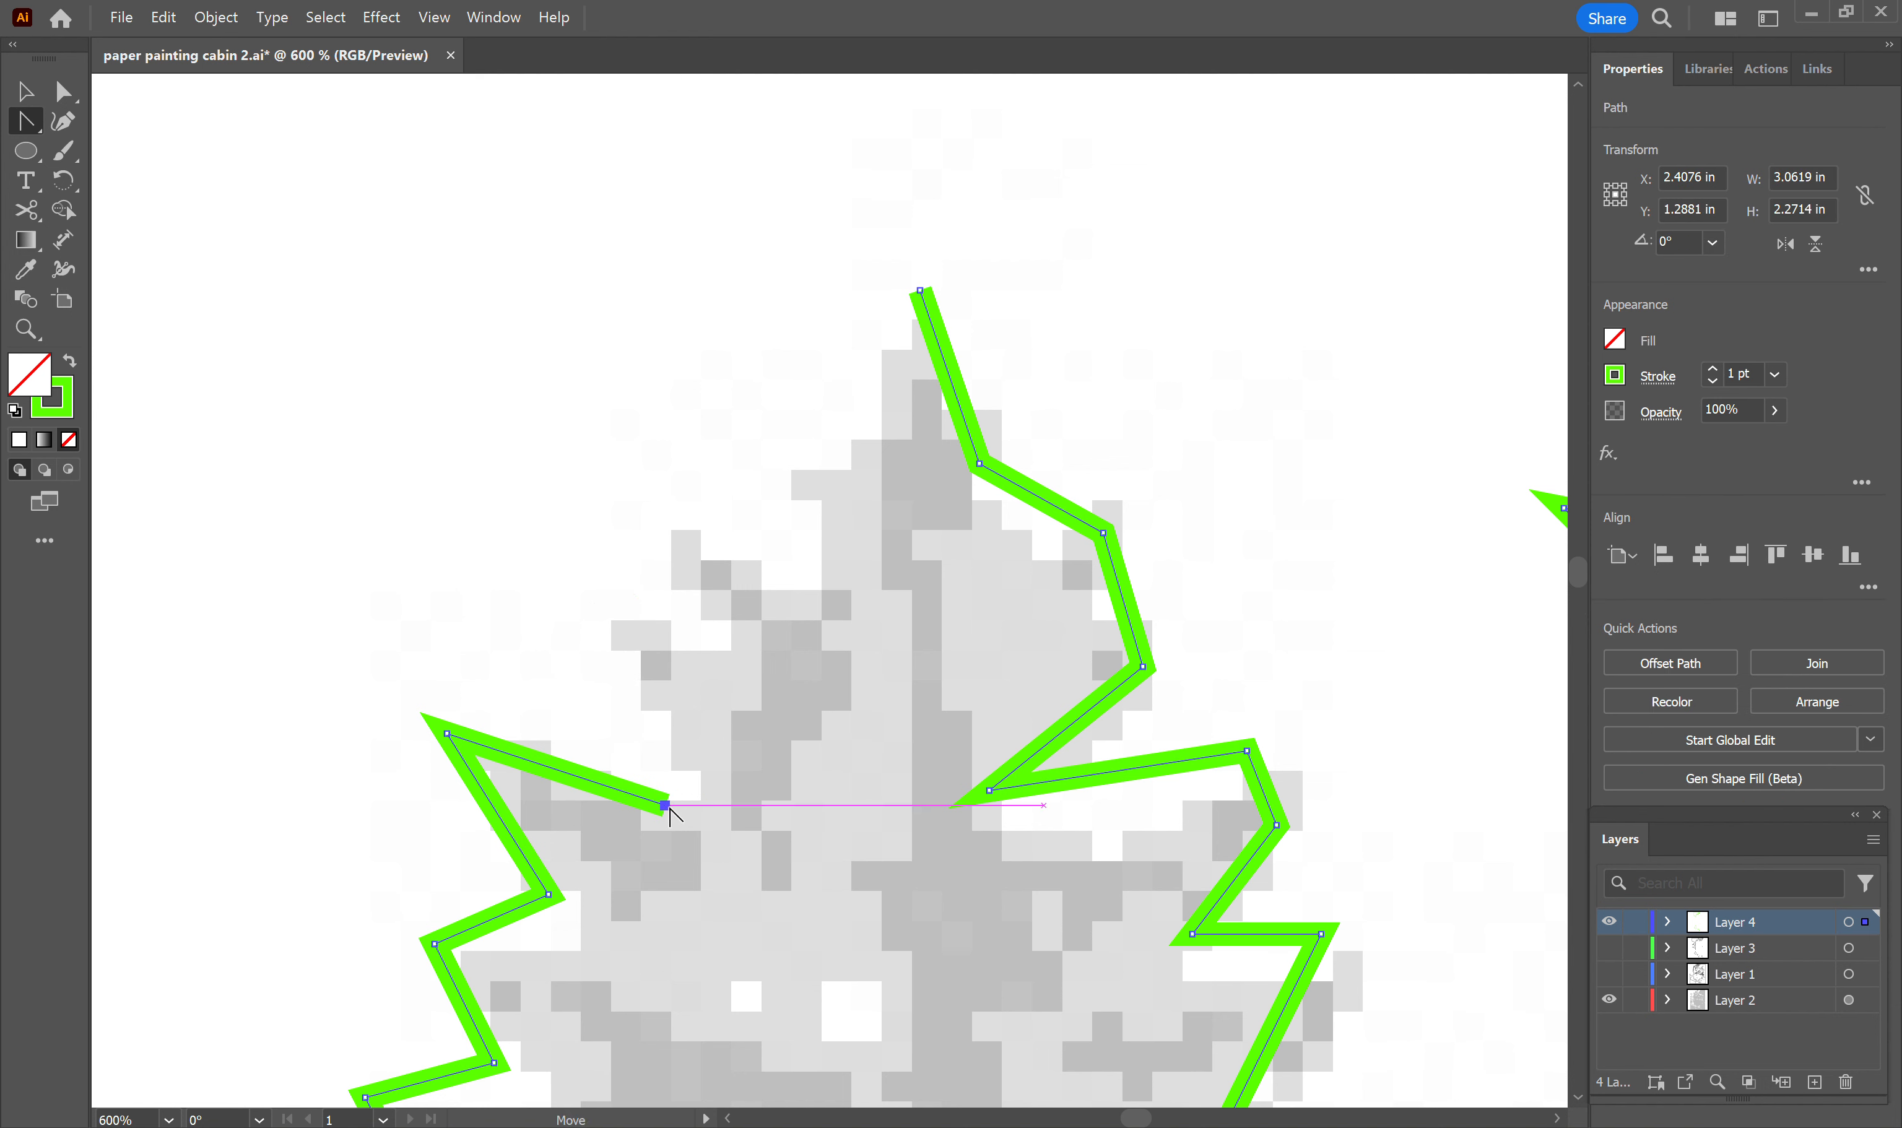
click(666, 806)
key(Delete)
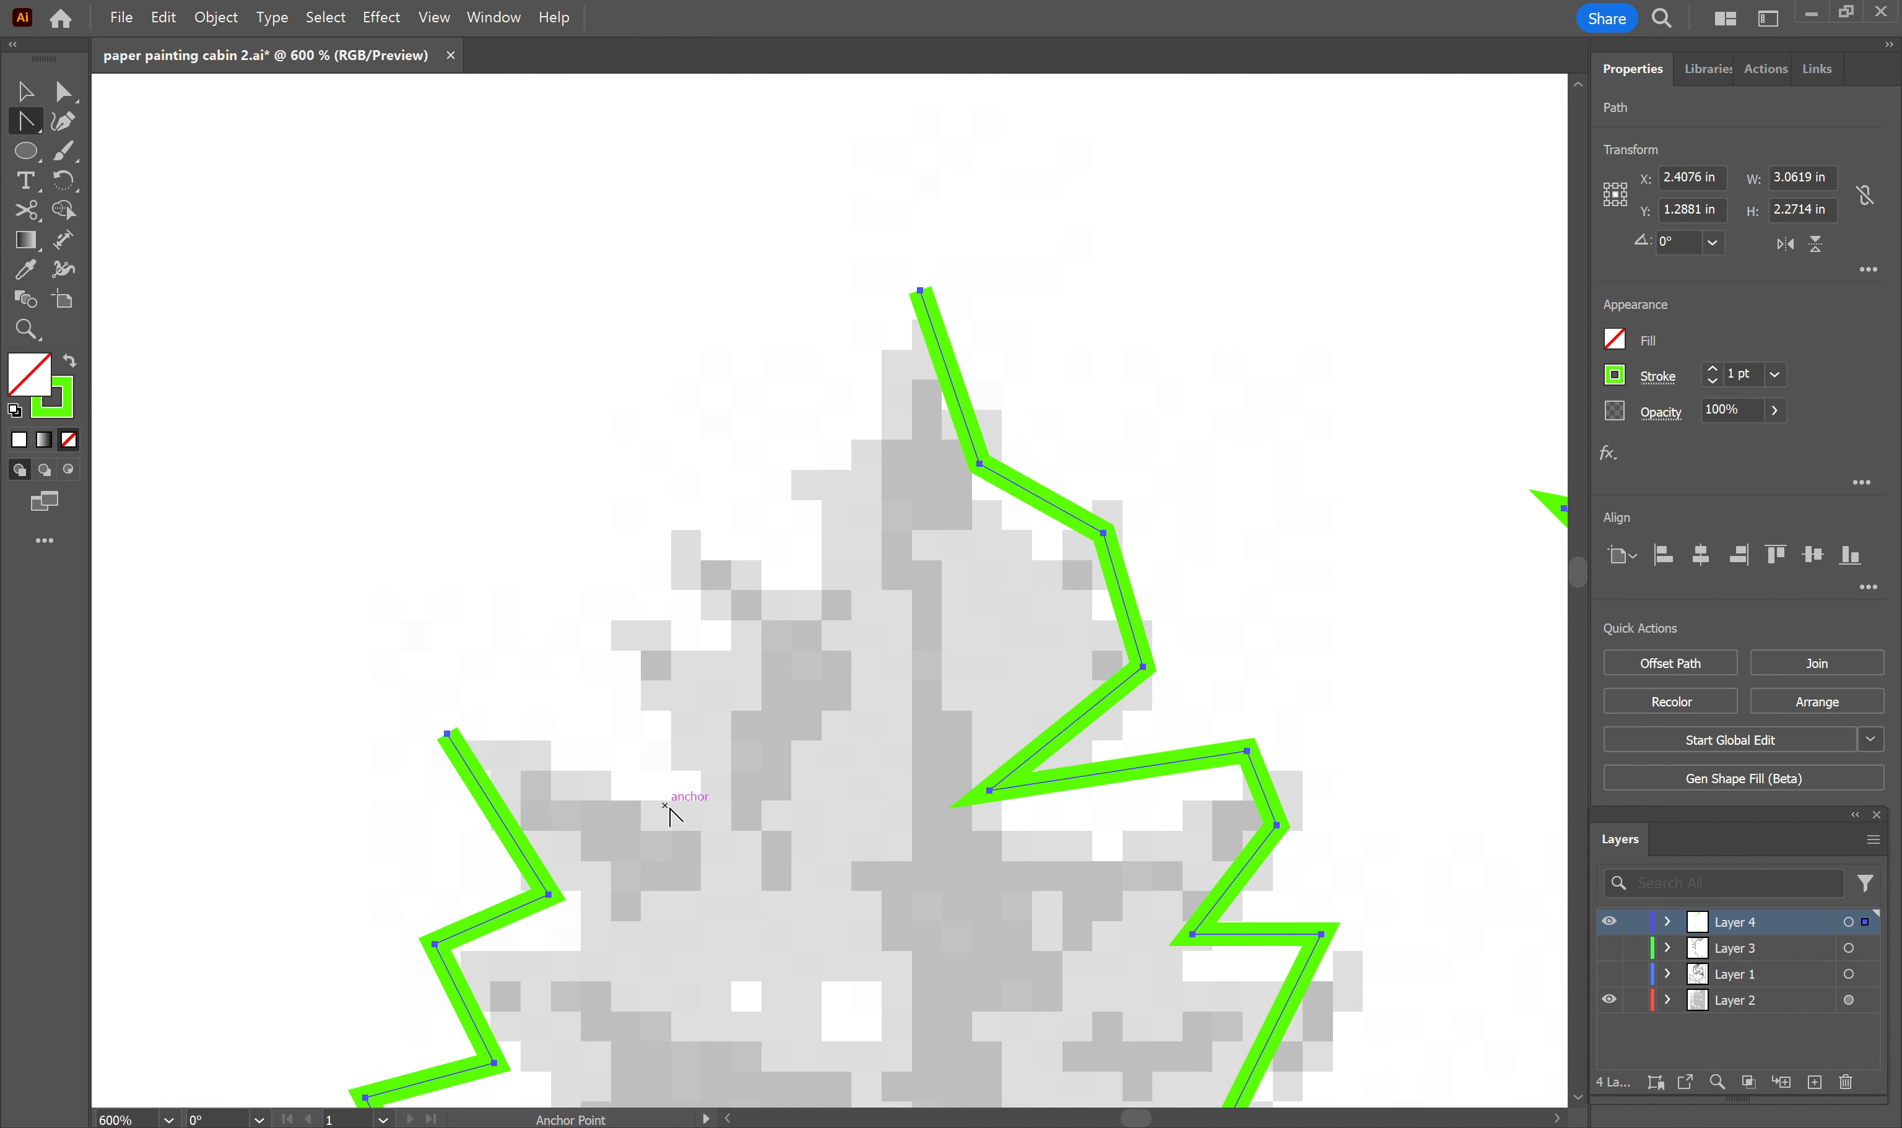
click(447, 735)
key(Delete)
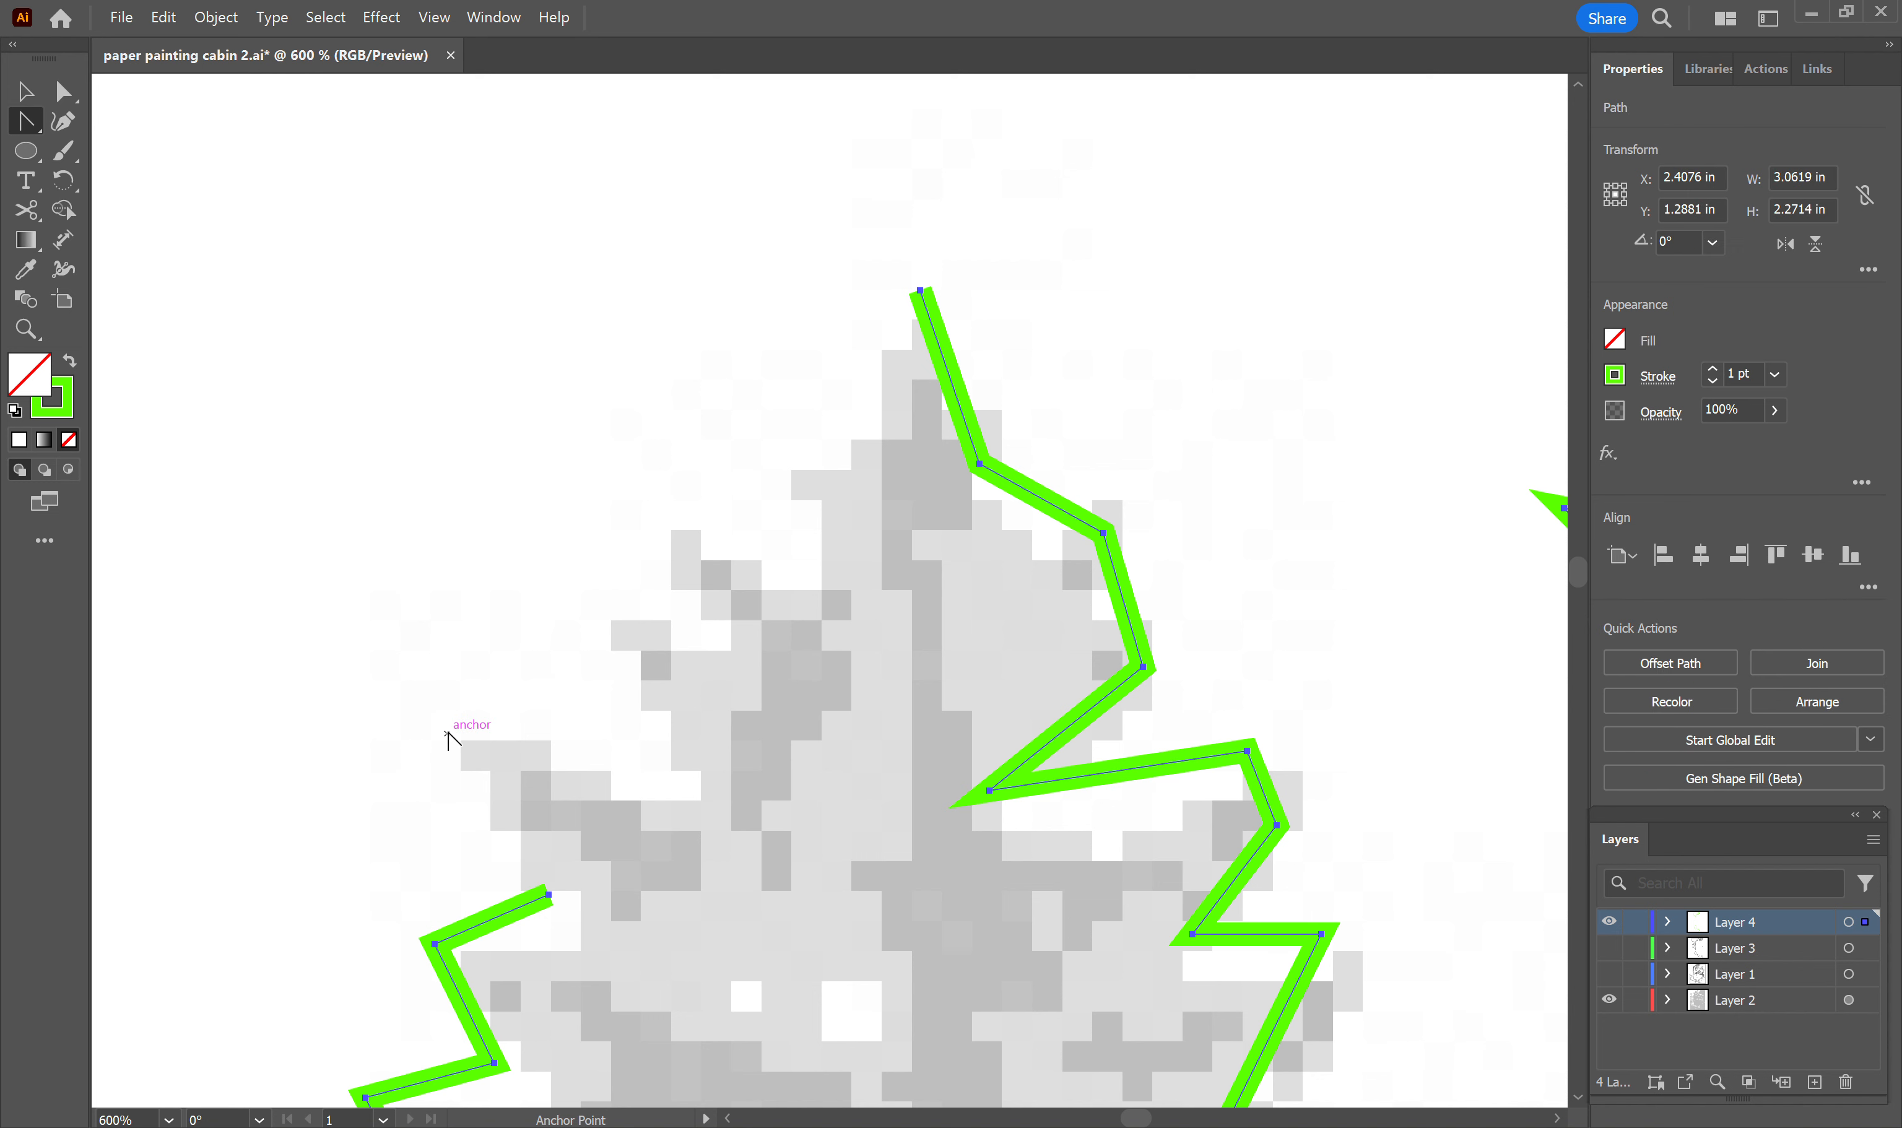
Step: Continue the open path with the Pen tool, tracing the small fir's upper left branches in smooth curves
key(p)
click(548, 893)
mouse_move(449, 708)
mouse_down()
mouse_move(508, 684)
mouse_move(509, 614)
mouse_up()
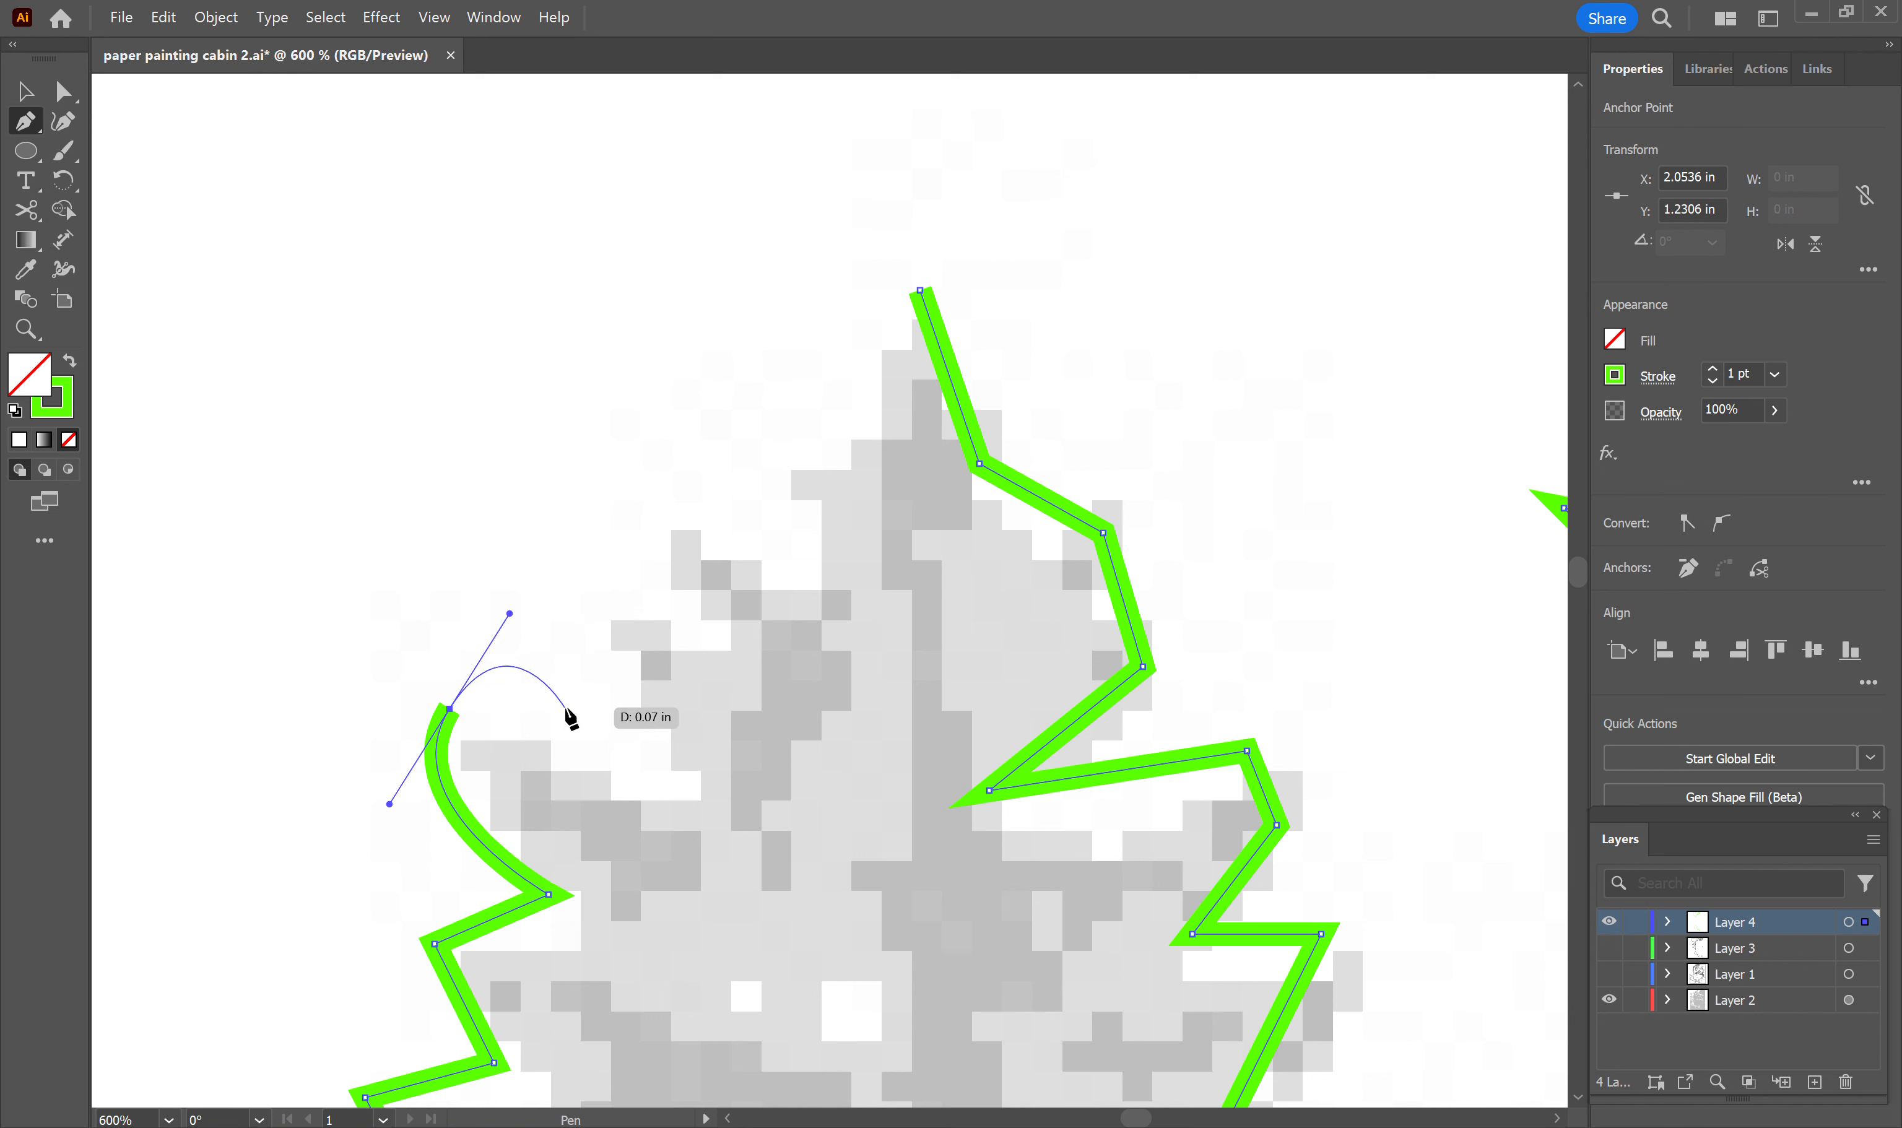
drag(636, 790, 670, 760)
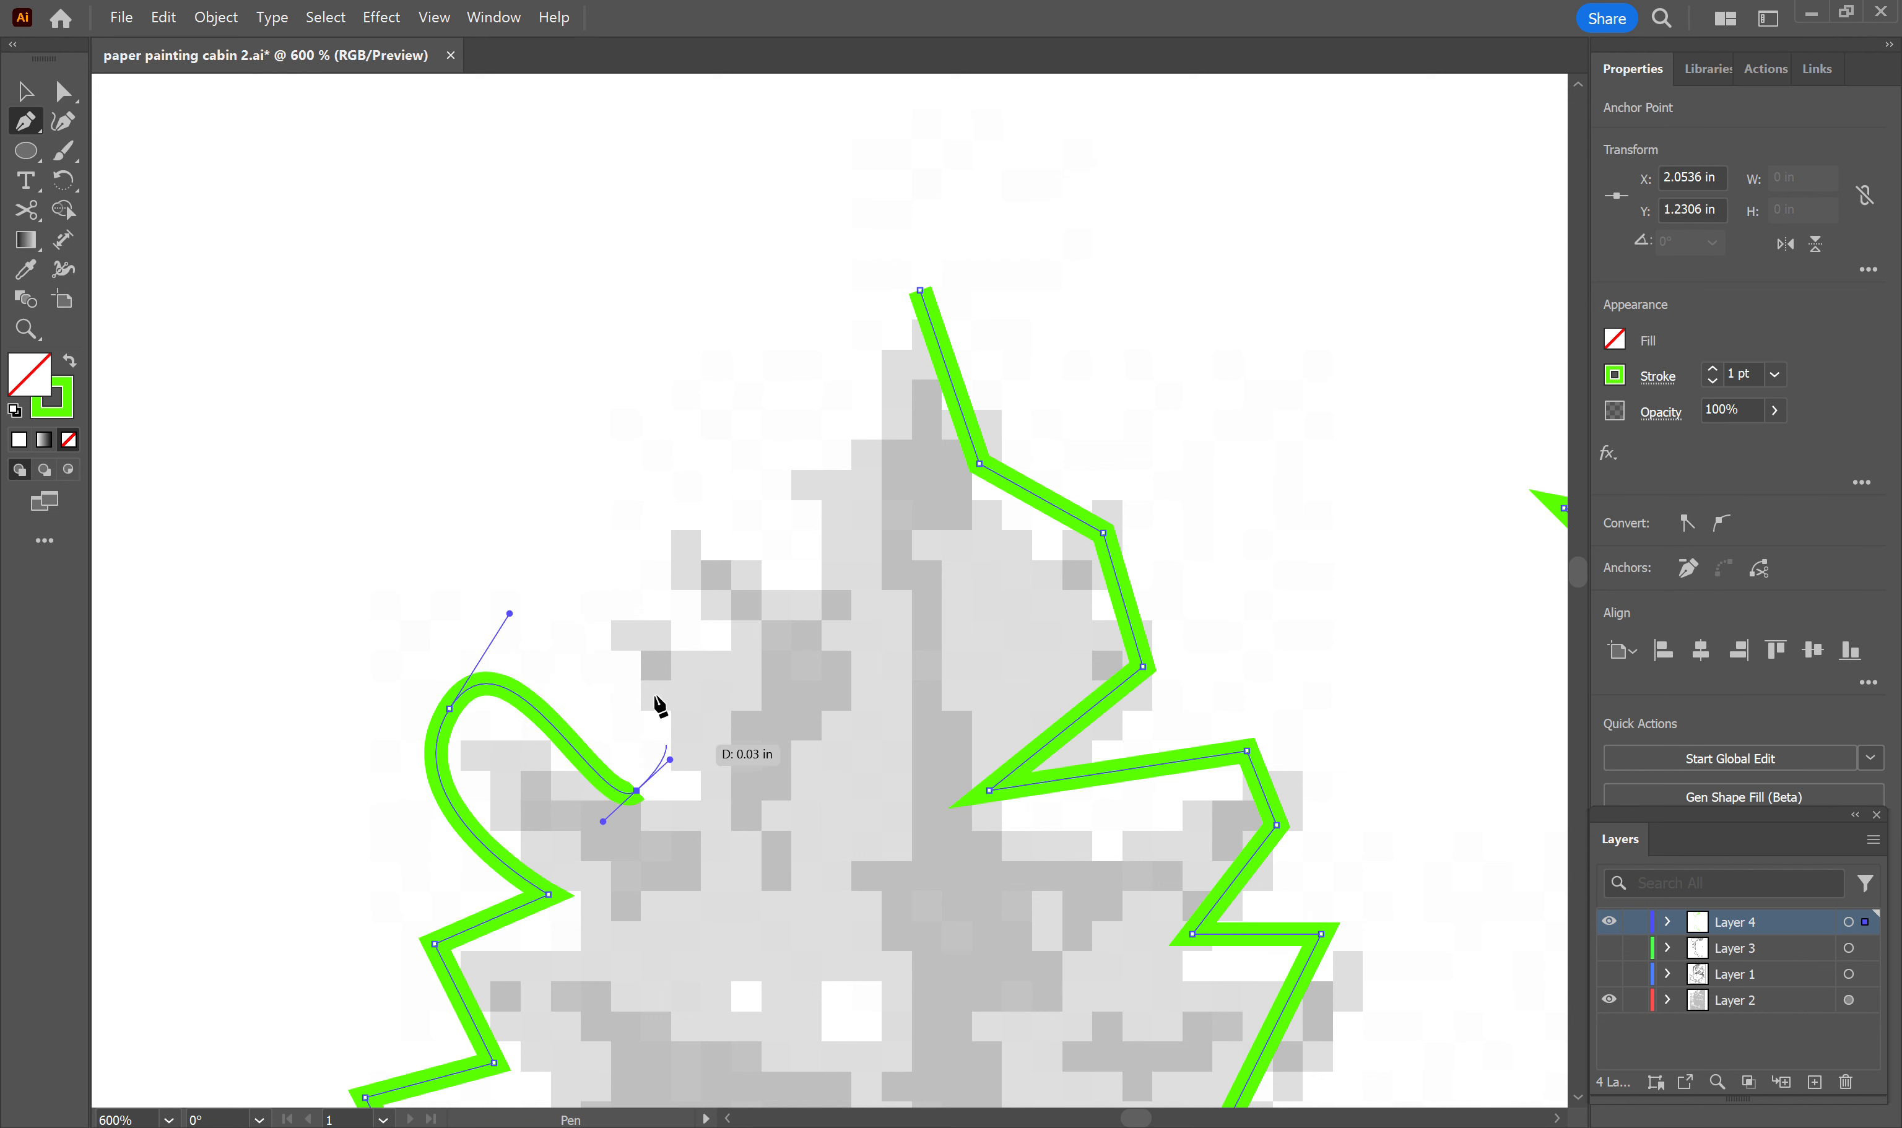
drag(654, 554, 765, 459)
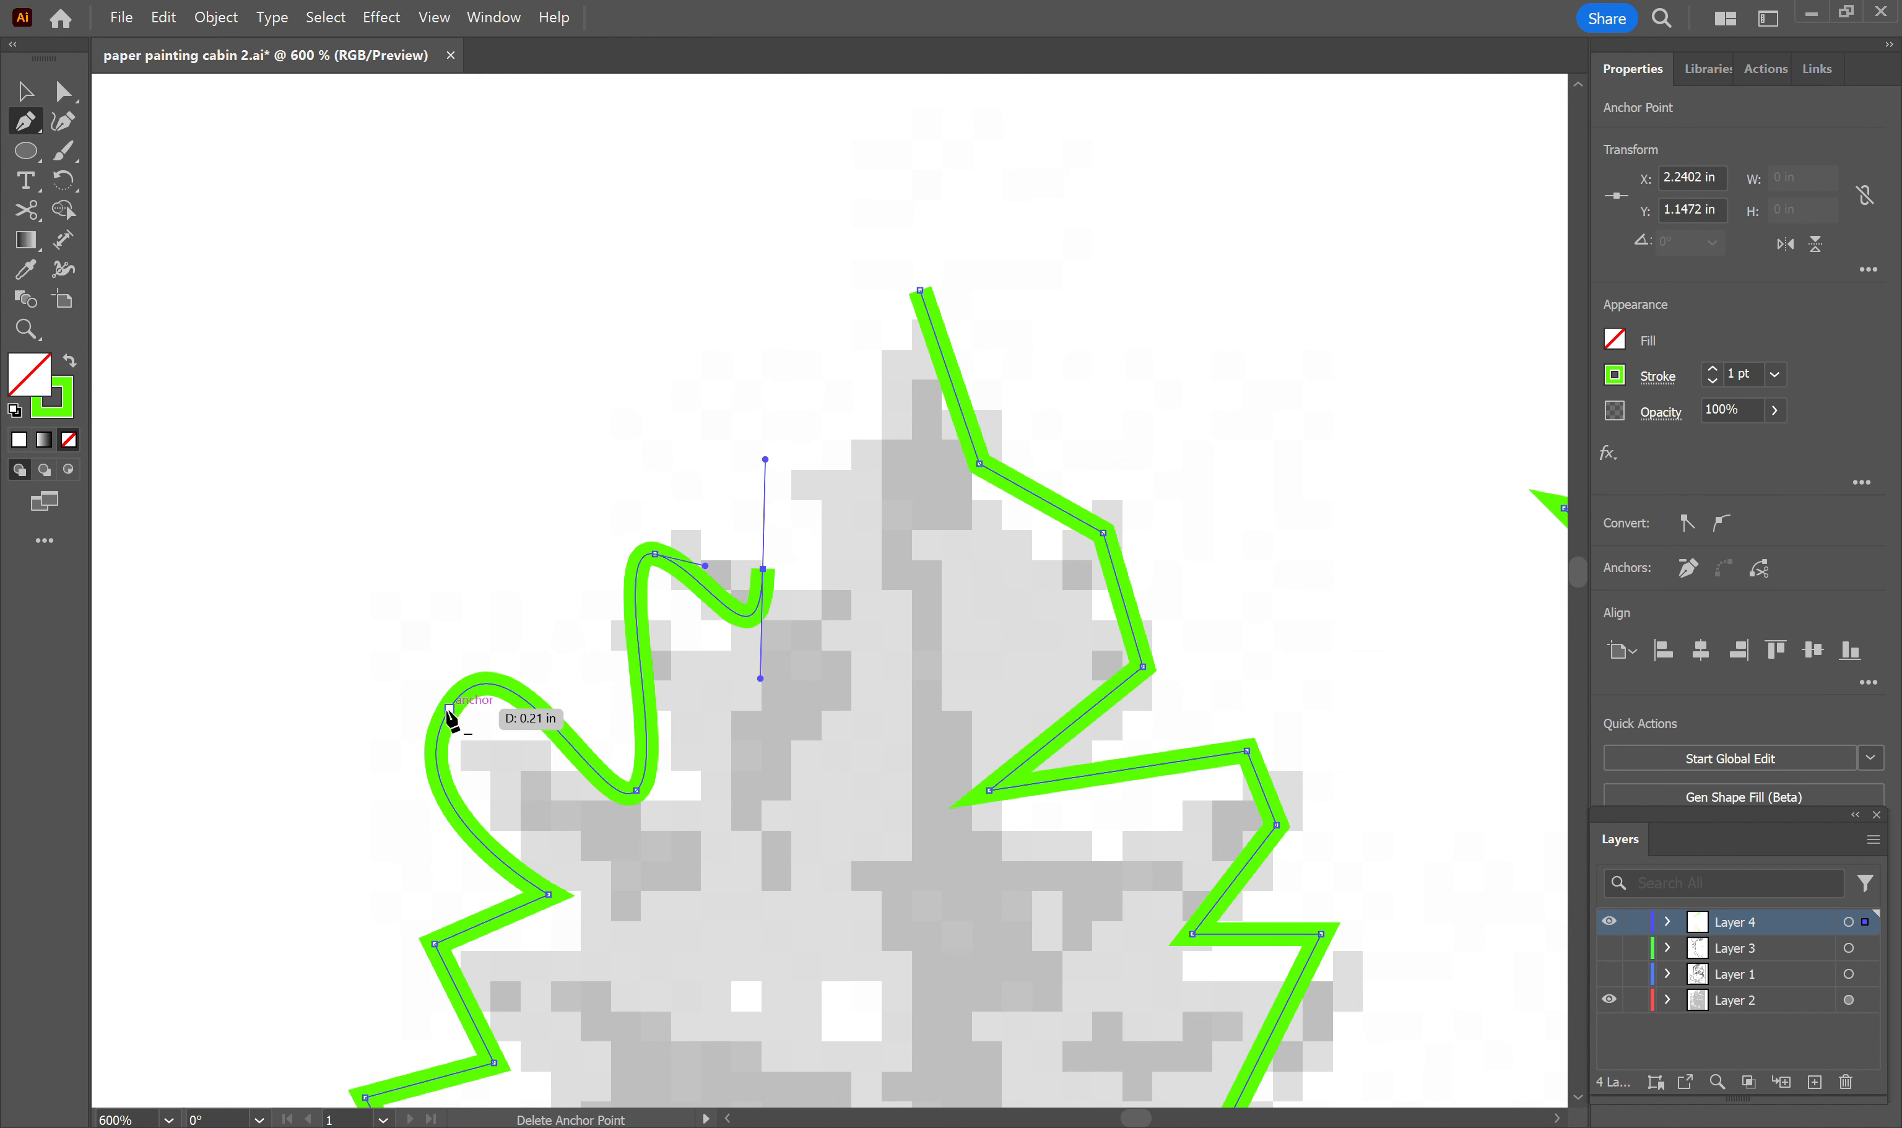
Step: Flatten the curve at the small fir's left branch tip, add a corner by the upper notch and close the sky path at the treetop
mouse_move(449, 708)
ctrl+mouse_down()
mouse_move(406, 704)
mouse_move(441, 721)
ctrl+mouse_up()
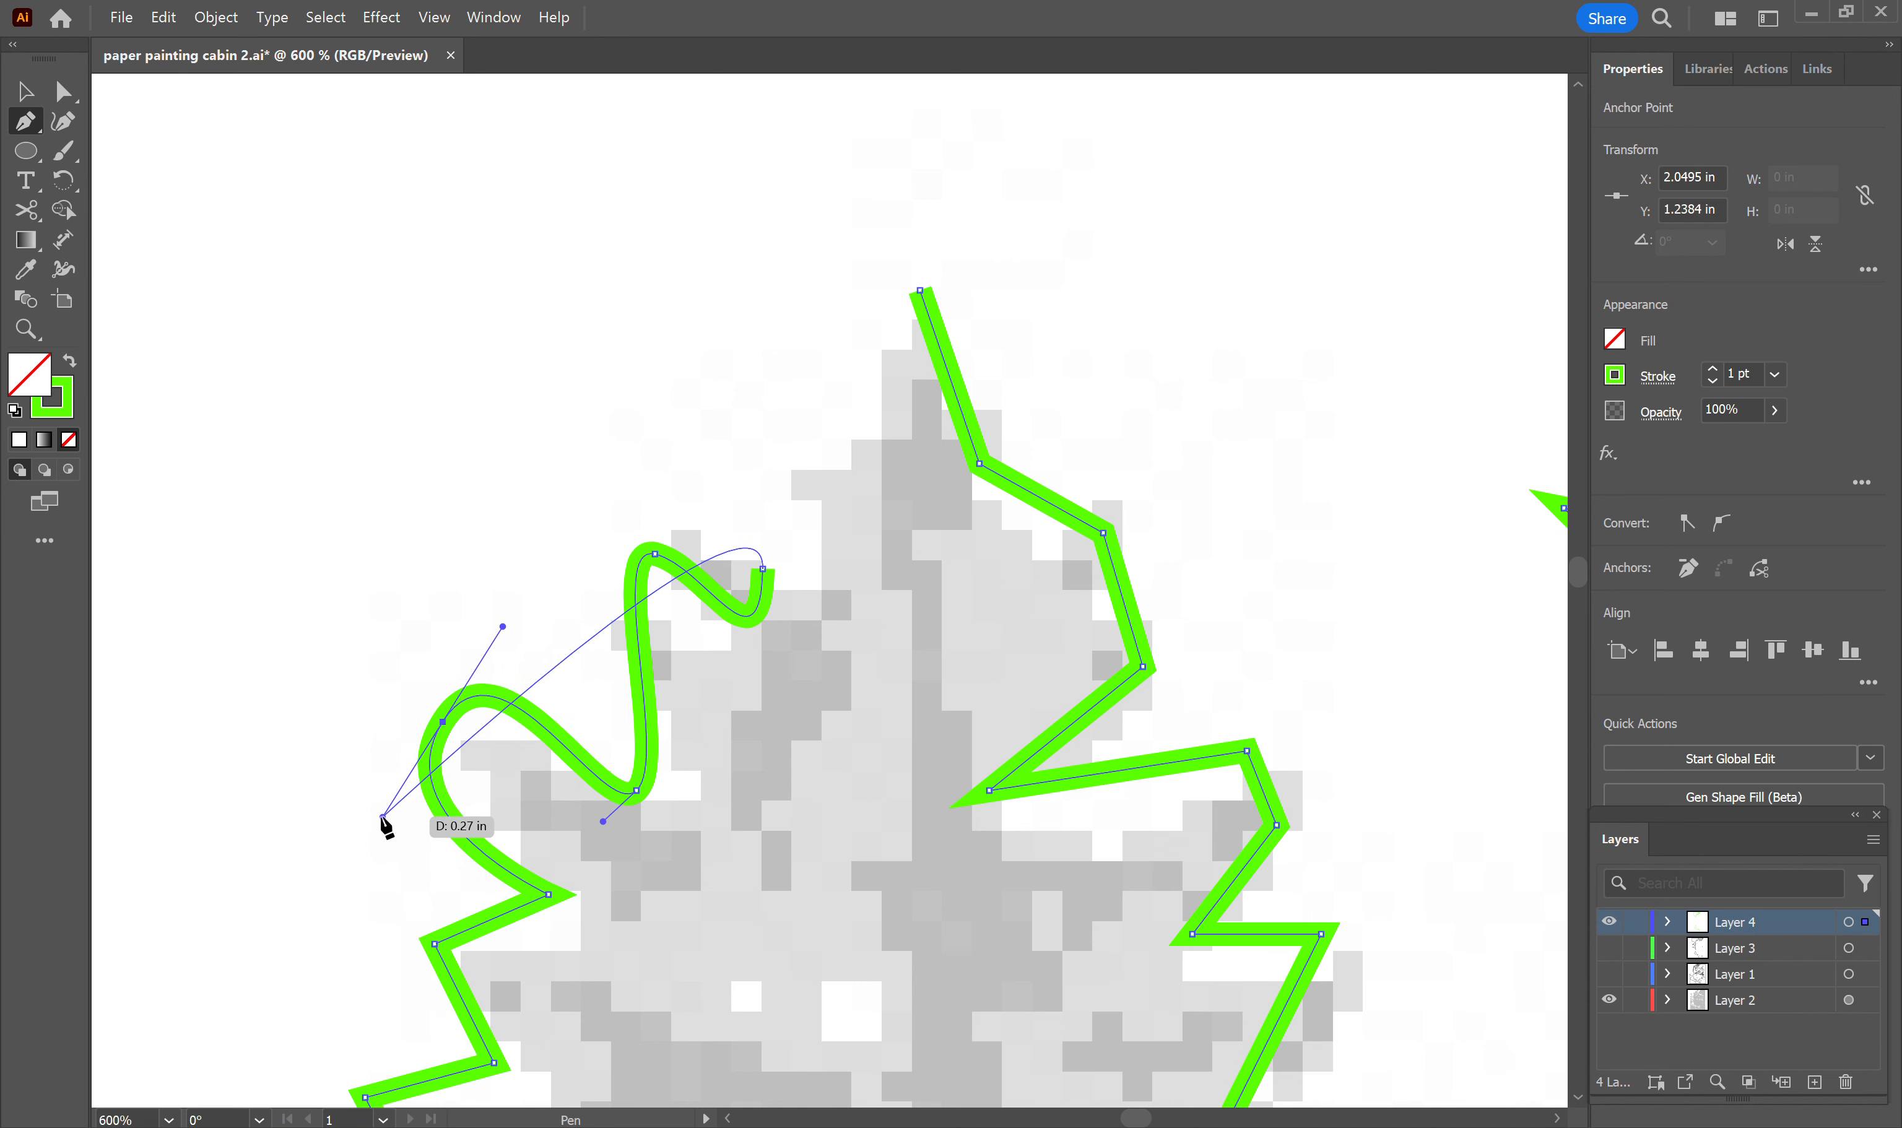
ctrl+drag(382, 817, 416, 769)
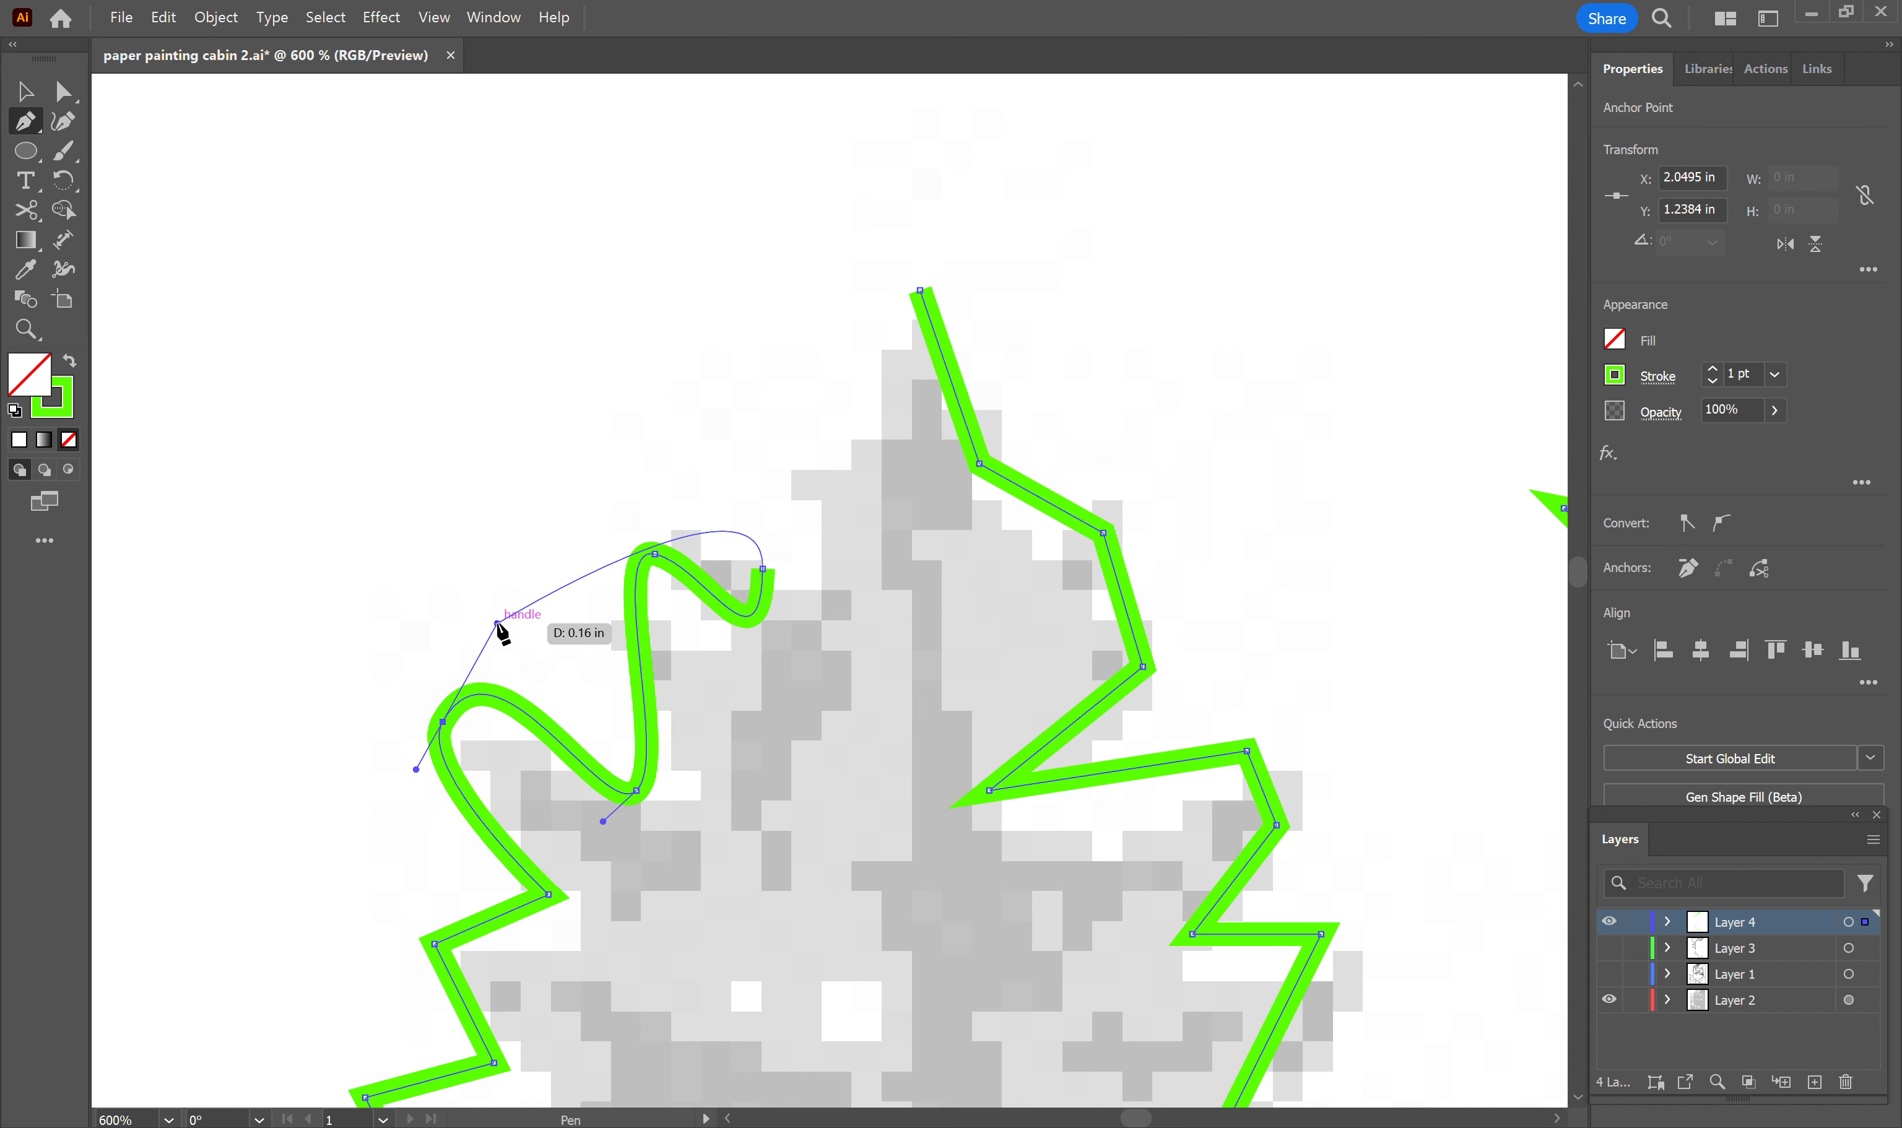
ctrl+drag(497, 623, 560, 709)
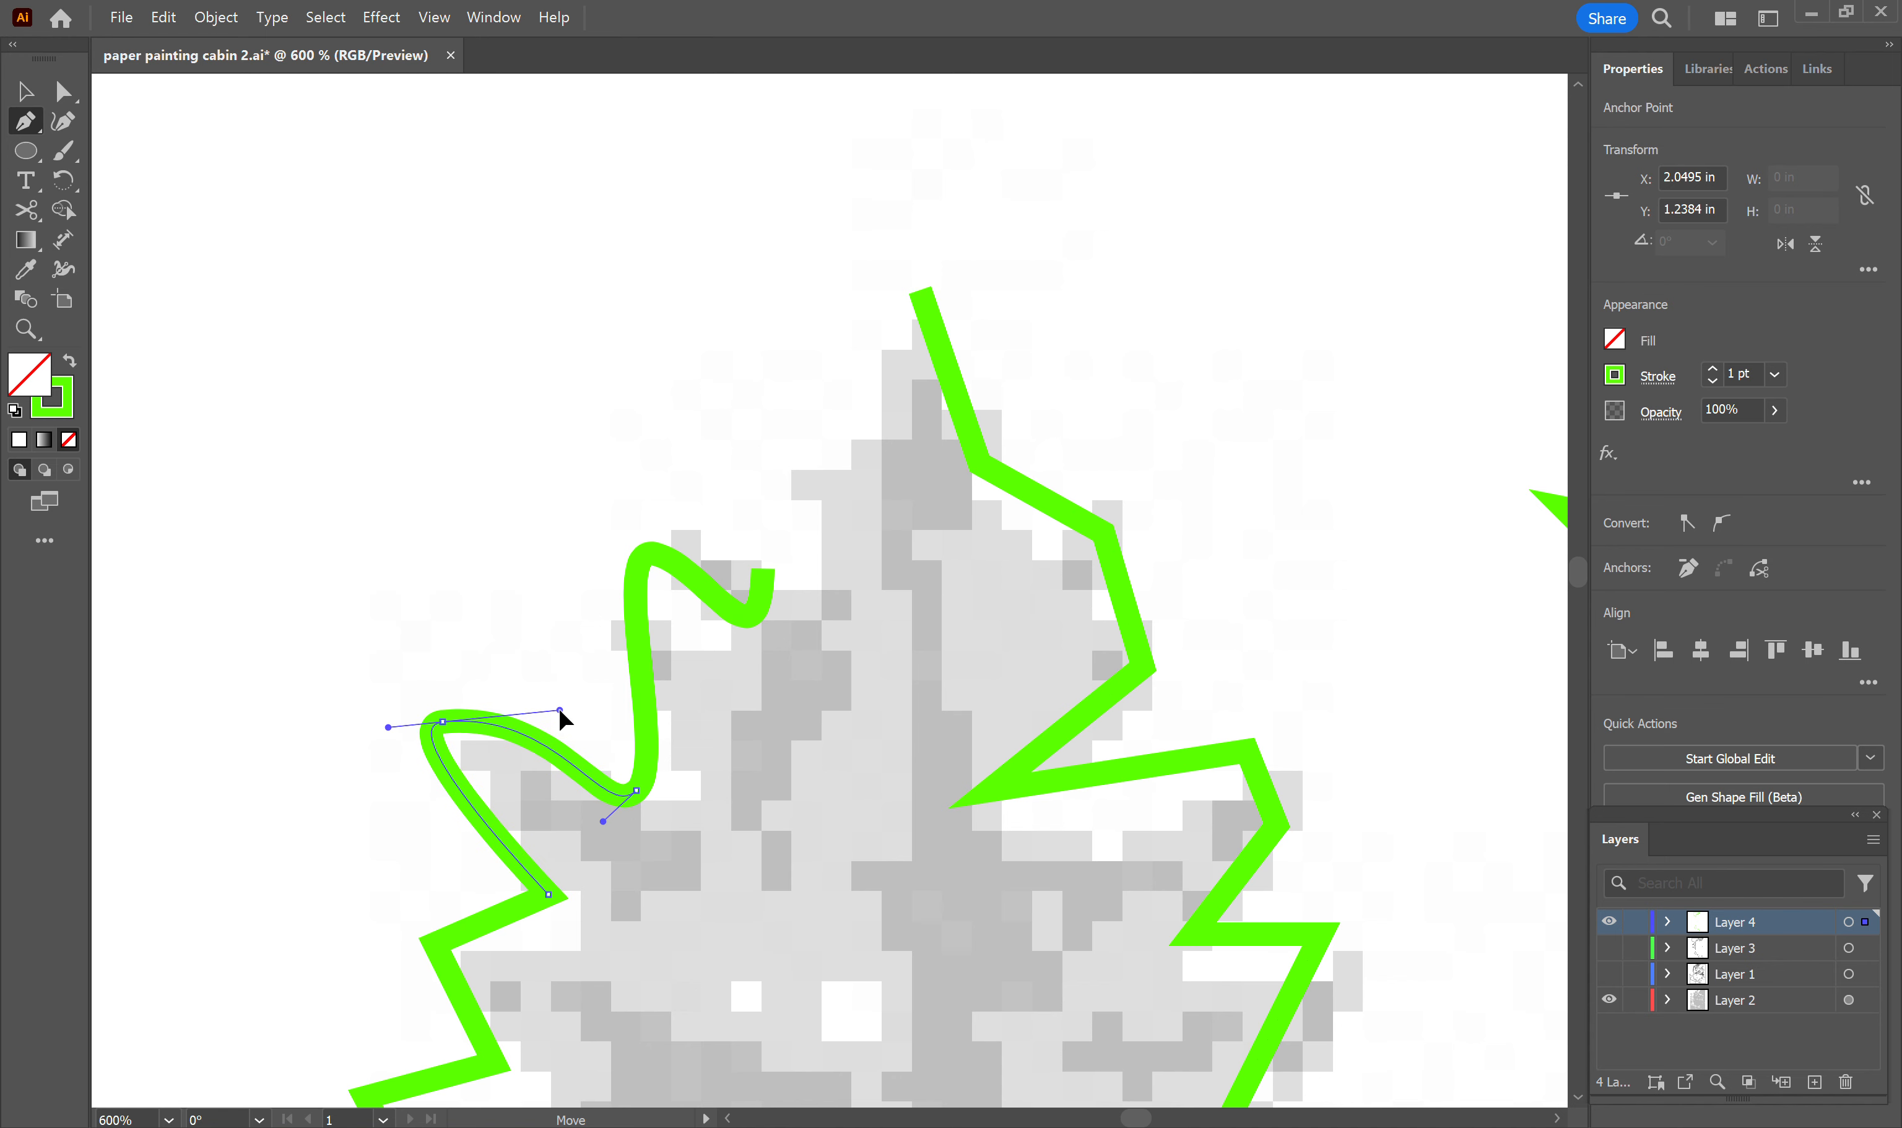
ctrl+drag(388, 727, 400, 728)
click(798, 563)
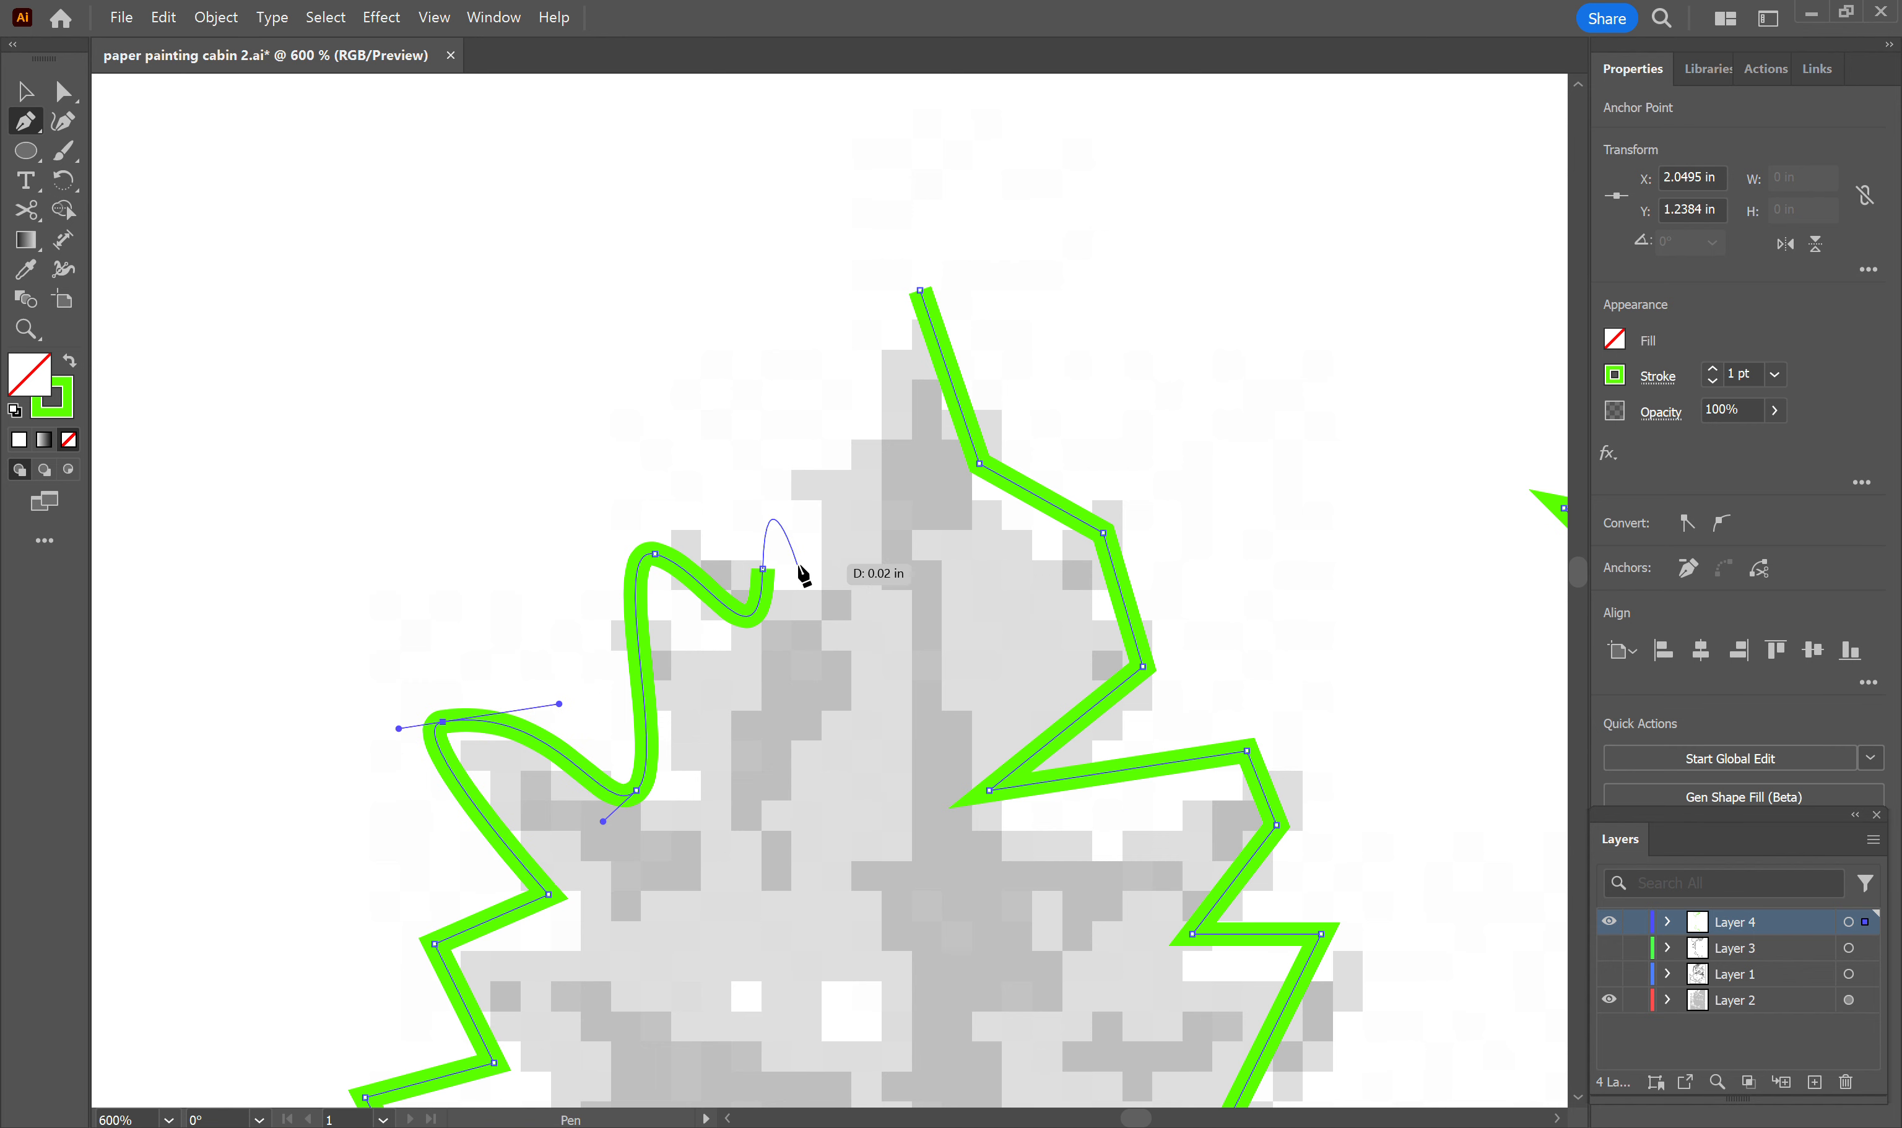
click(920, 290)
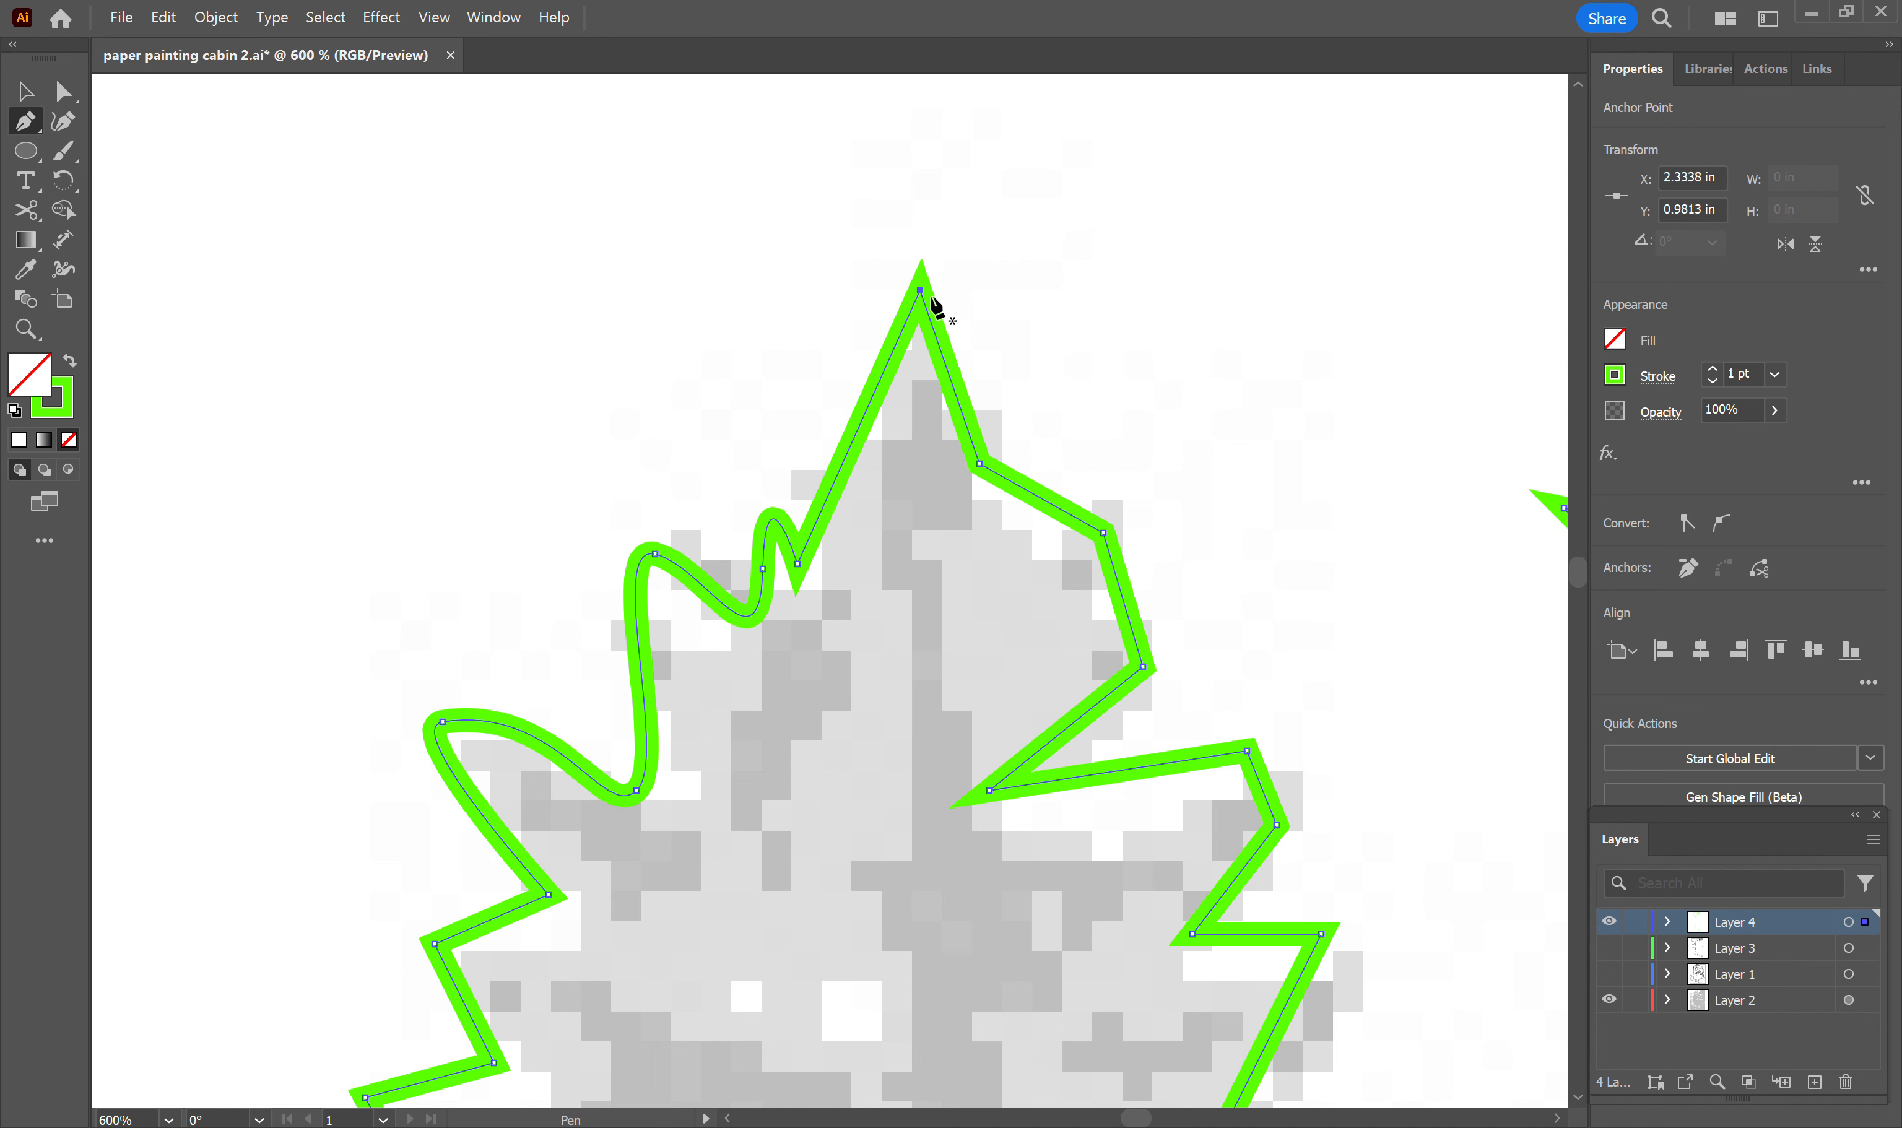
Step: Examine the closed sky outline around both firs and compare it with the whole cabin template
alt+scroll(1108, 557, down, 6)
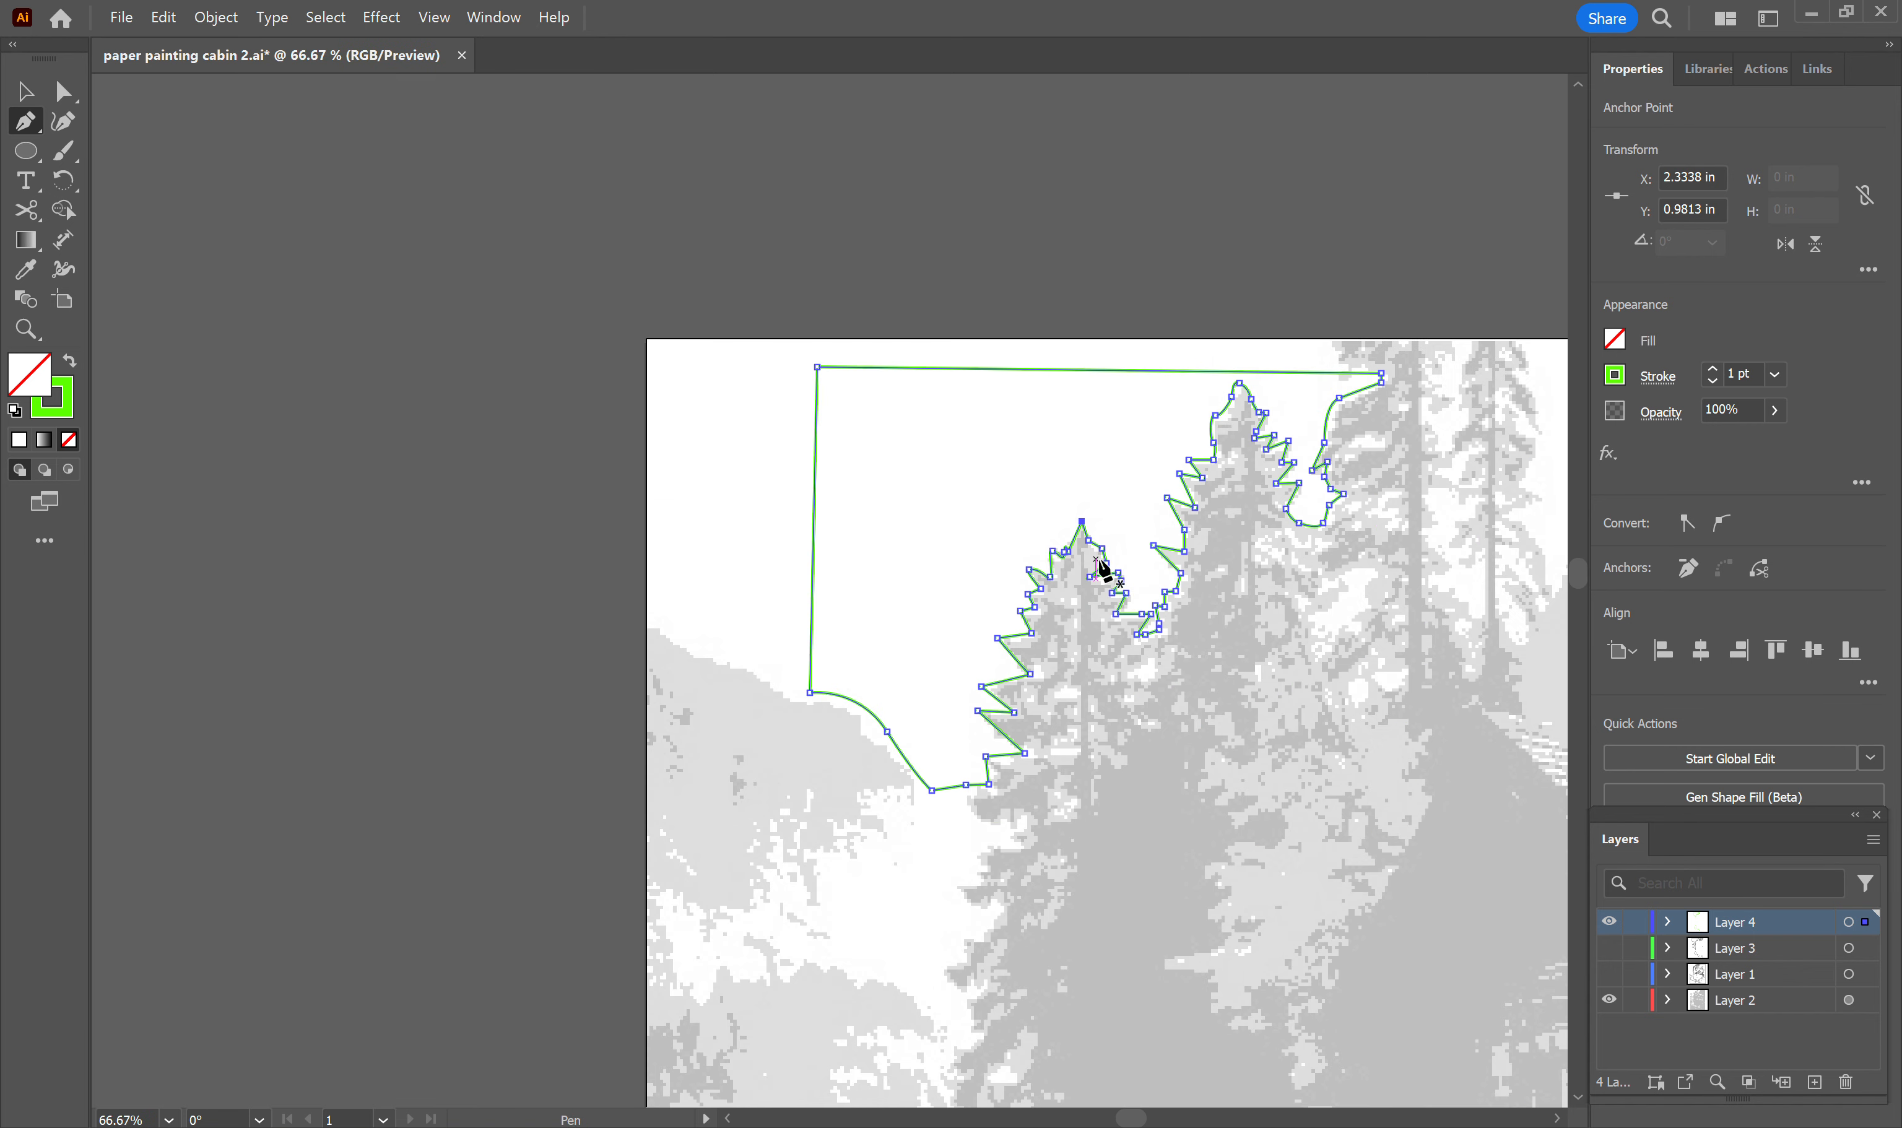
scroll(1257, 555, up, 1)
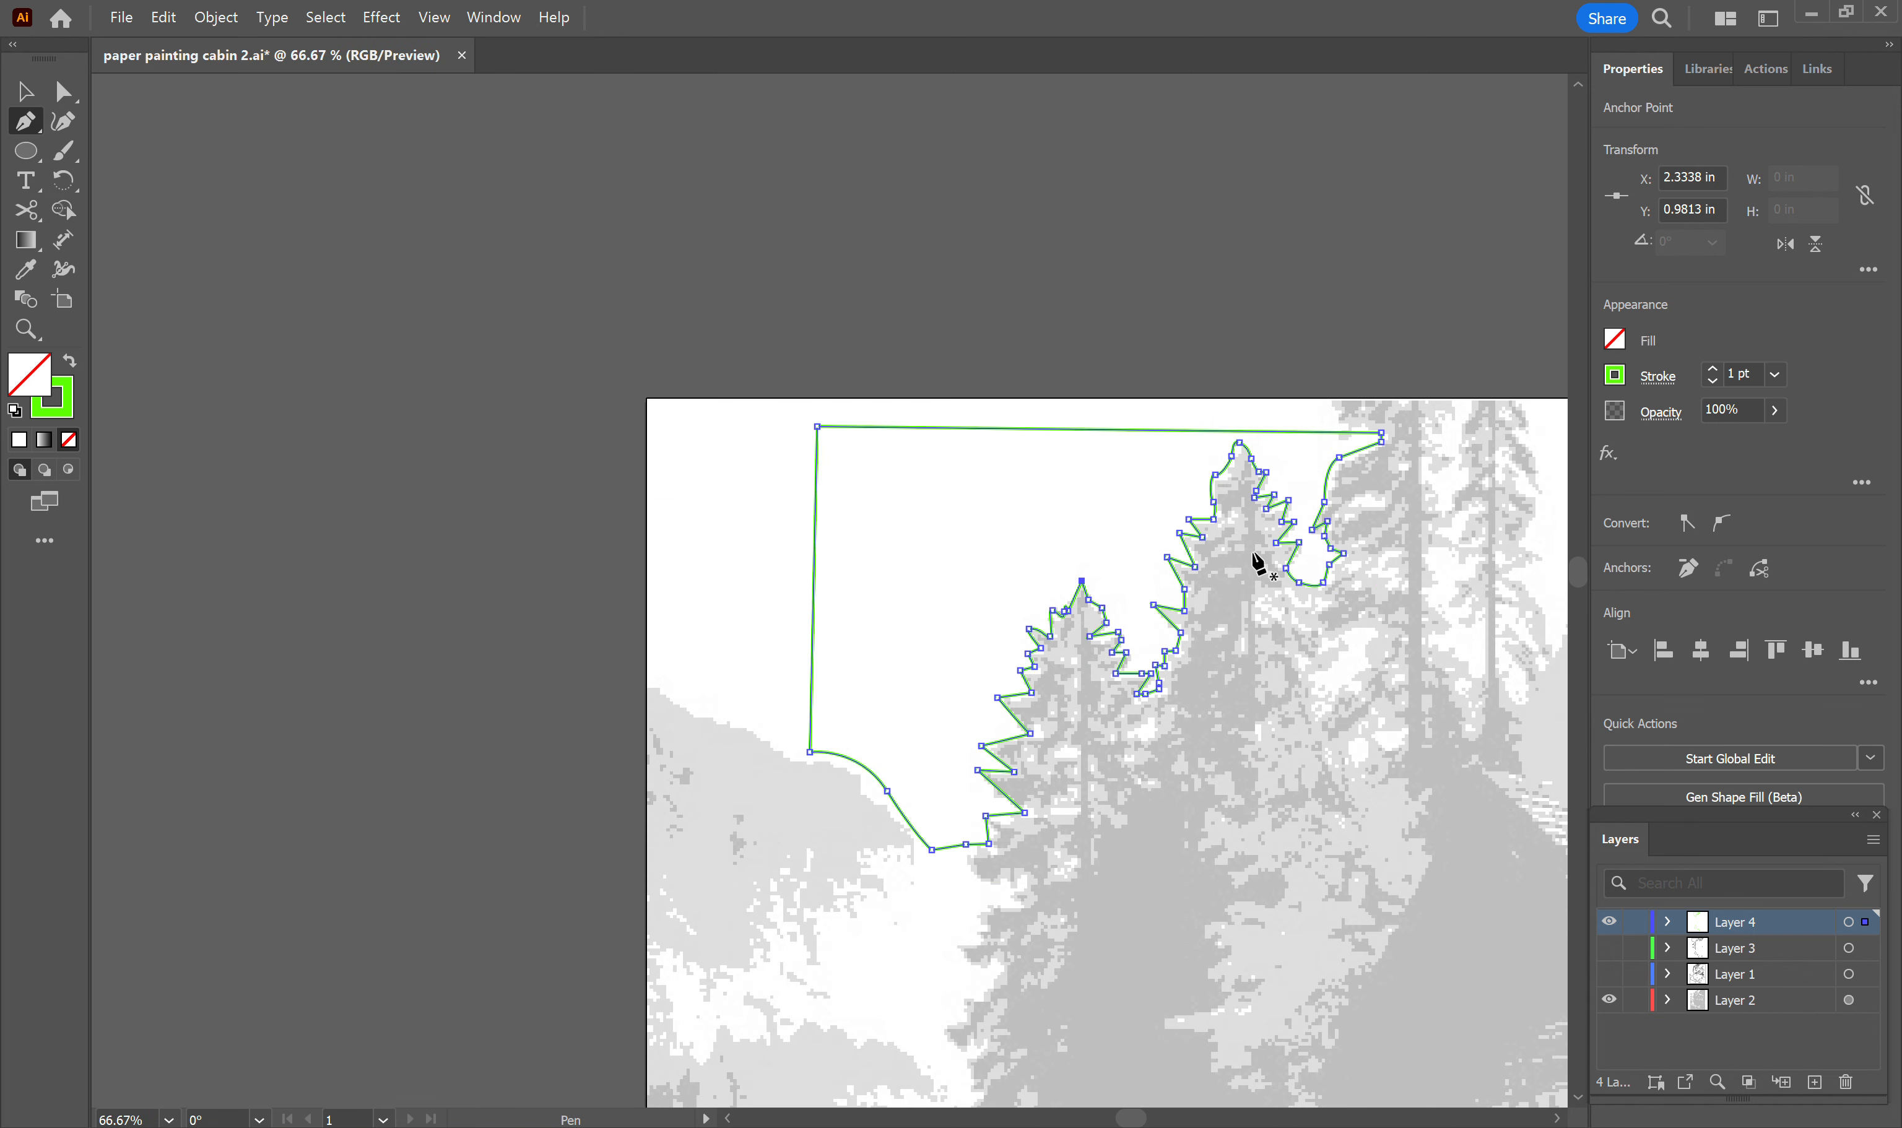
alt+scroll(1274, 602, up, 2)
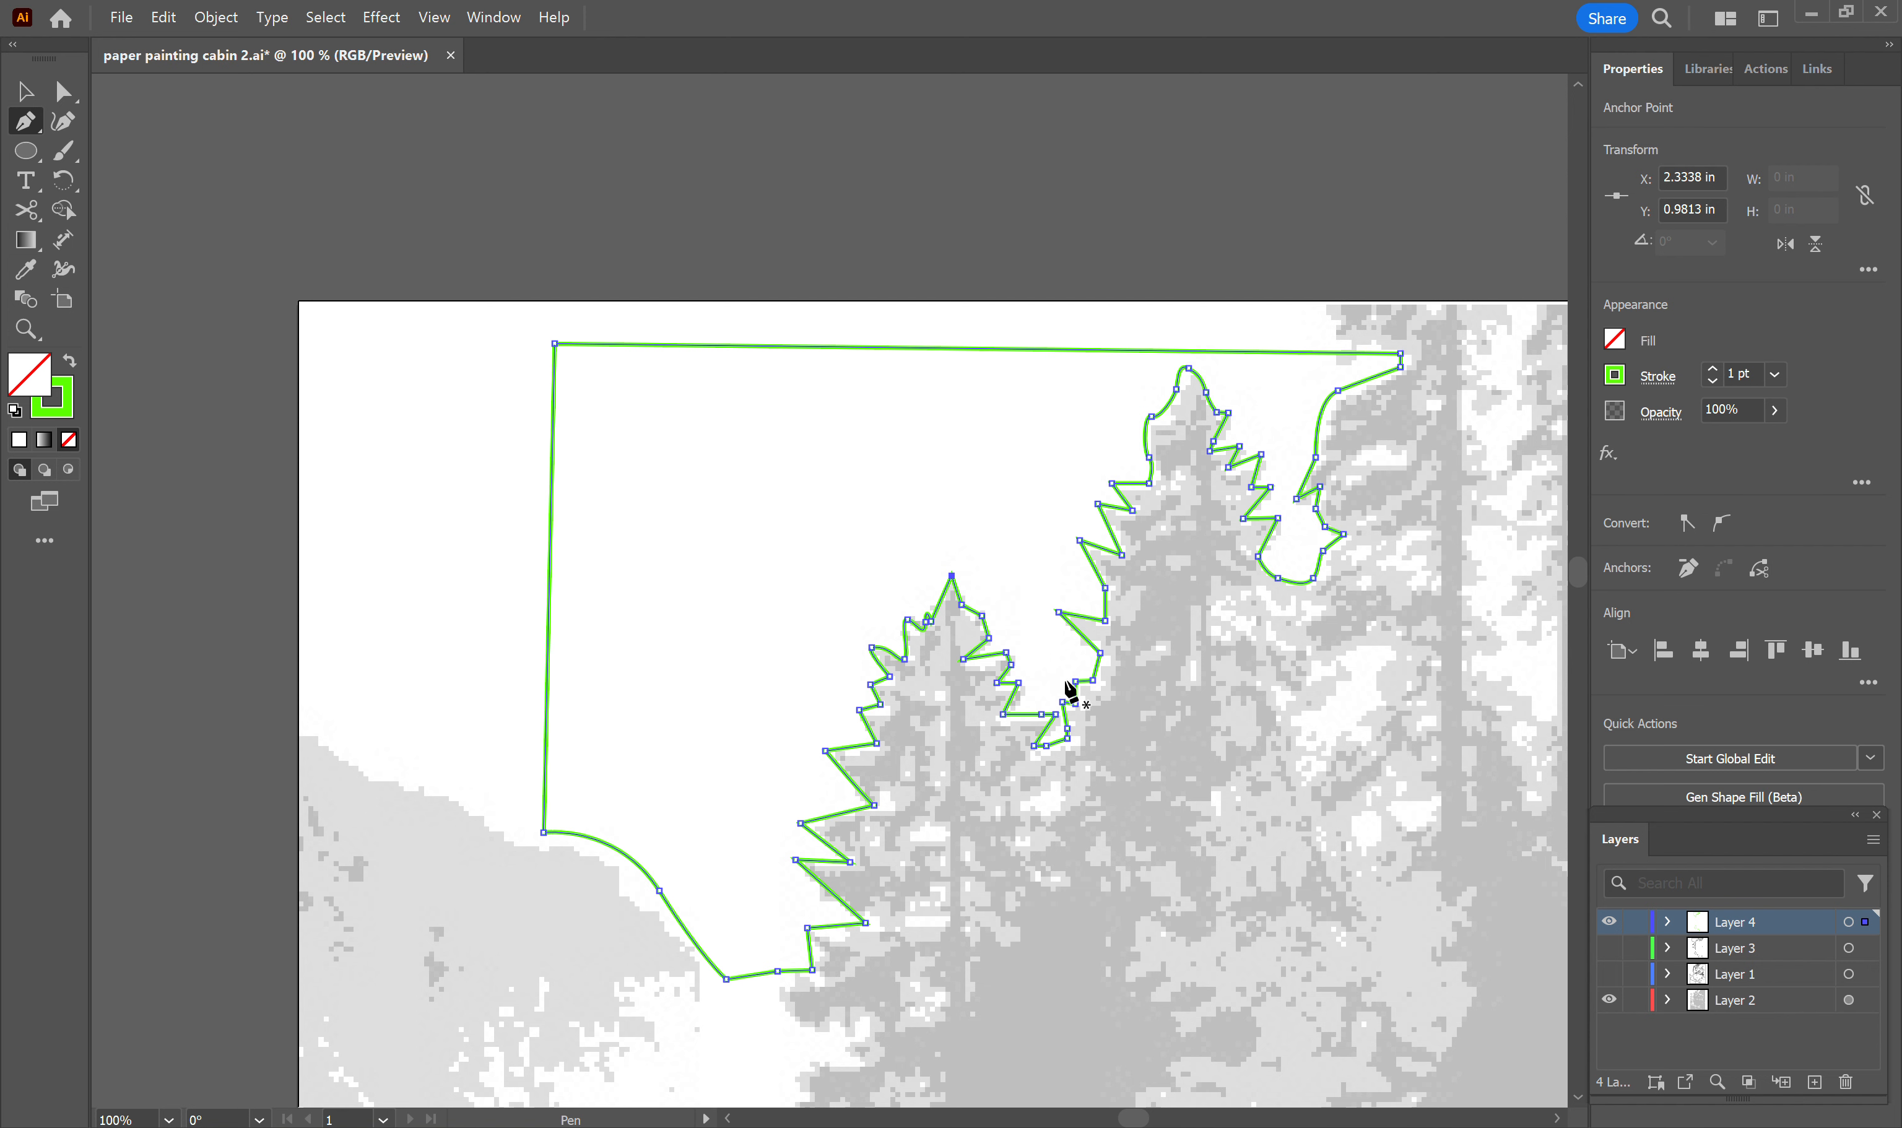
scroll(1071, 693, down, 1)
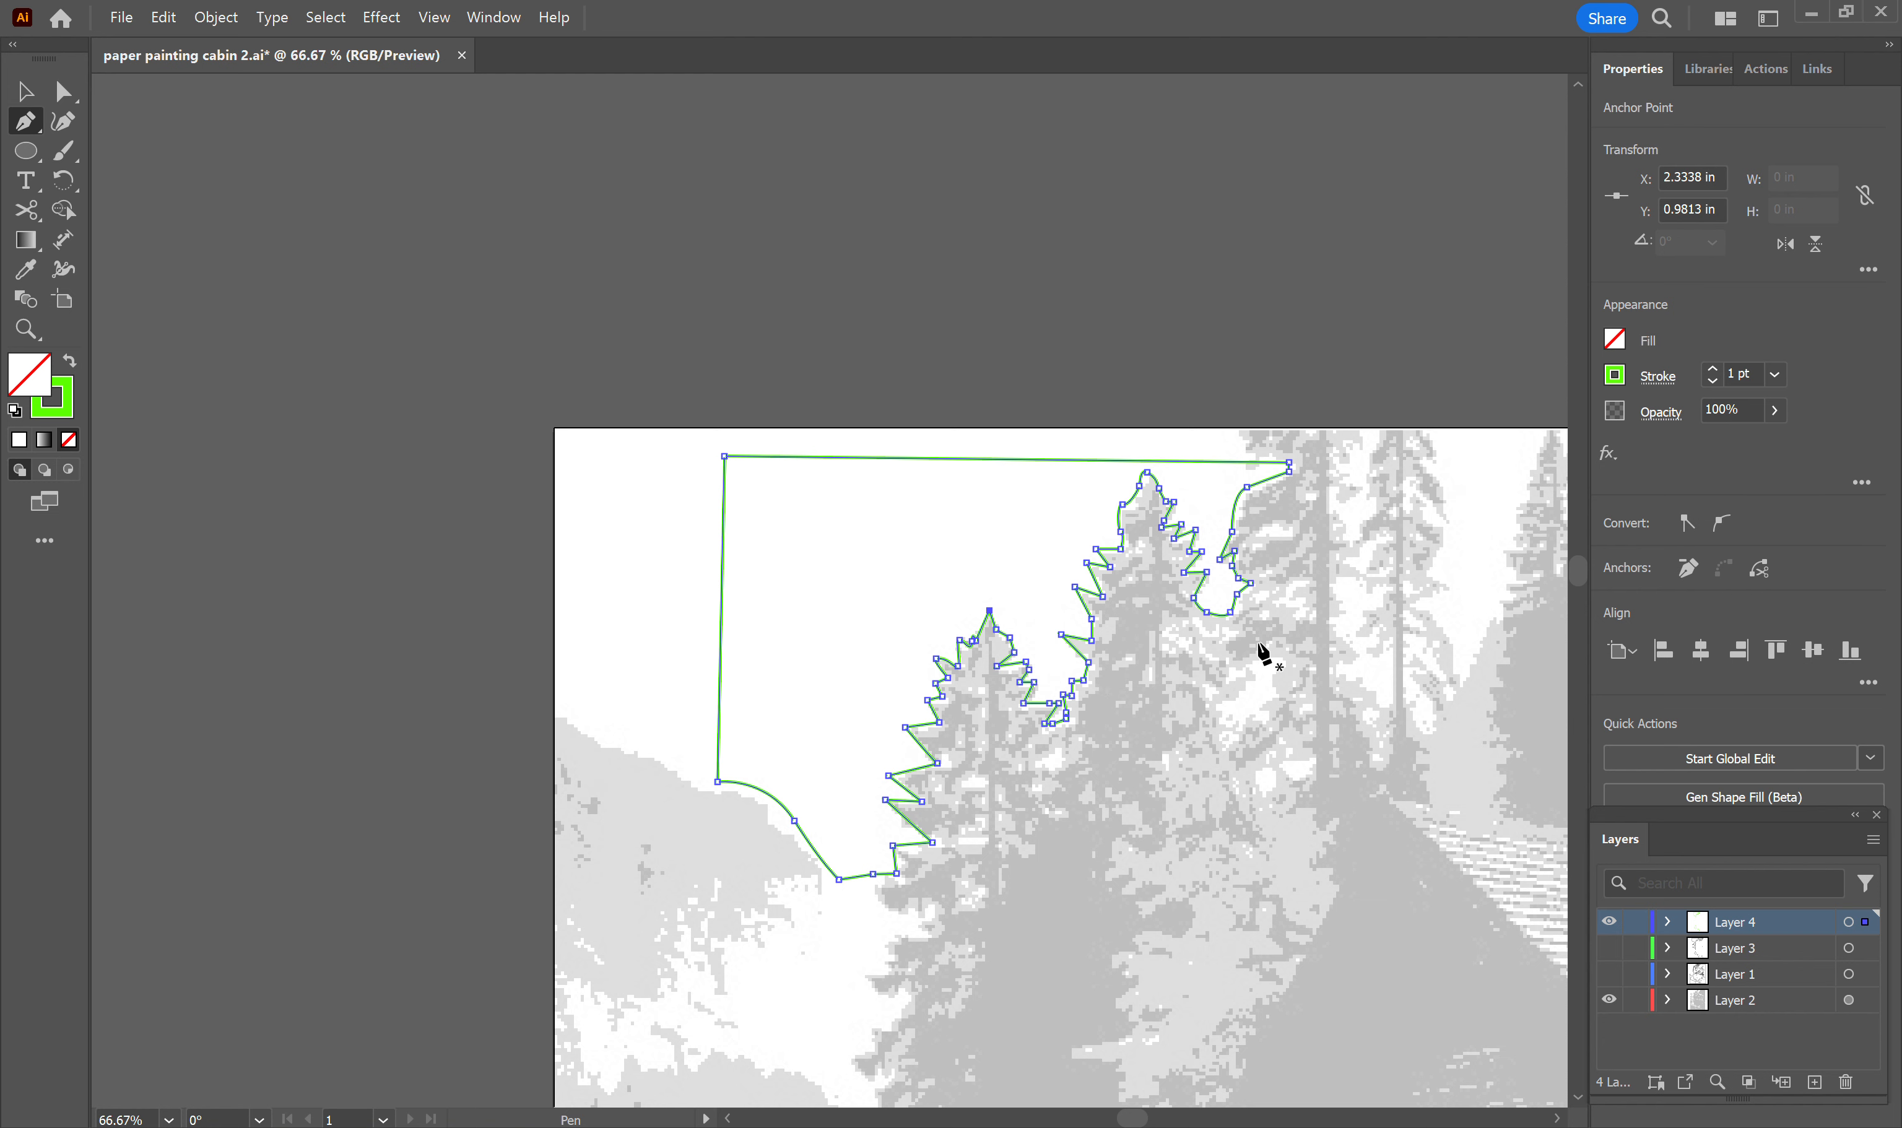
mouse_move(1302, 652)
mouse_down()
mouse_move(945, 578)
mouse_move(873, 478)
mouse_move(853, 323)
mouse_move(860, 344)
mouse_up()
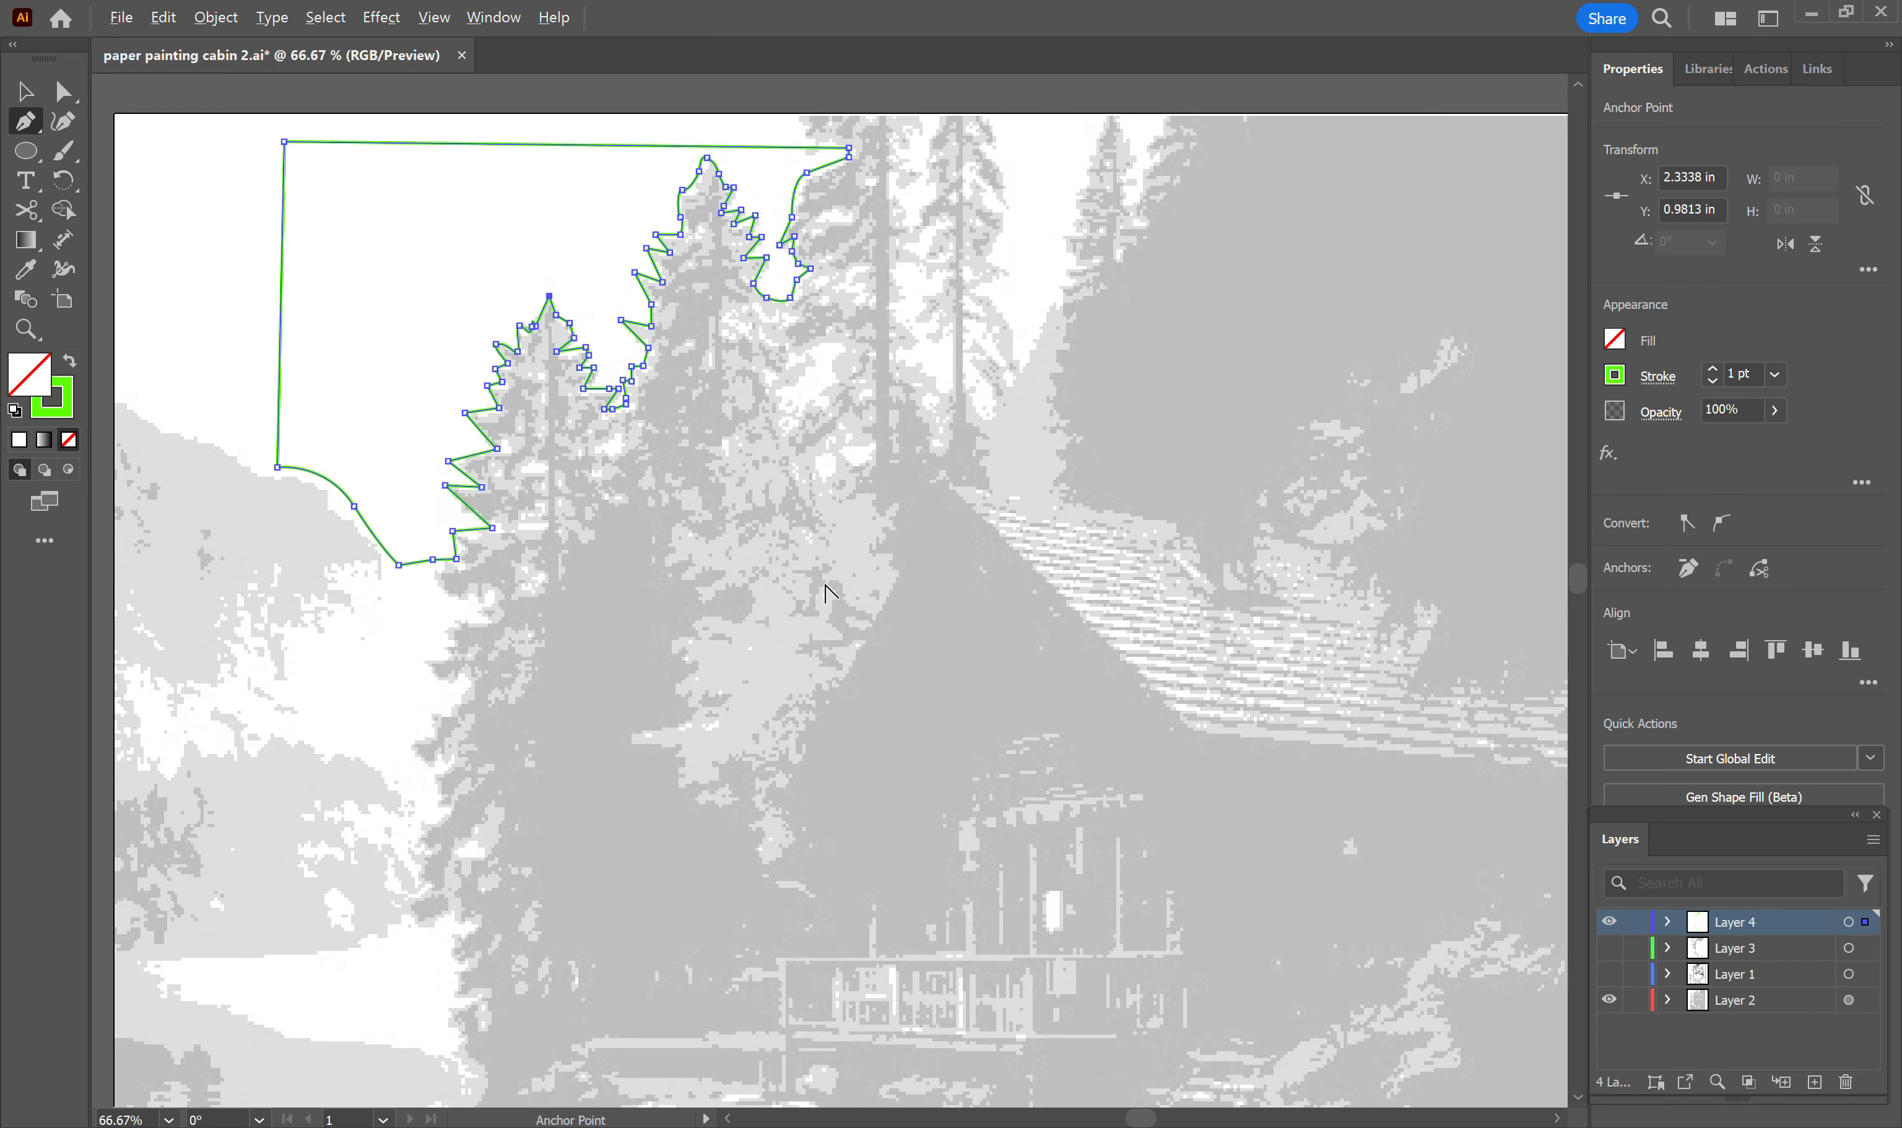
key(ctrl+minus)
scroll(875, 671, down, 4)
scroll(906, 540, down, 1)
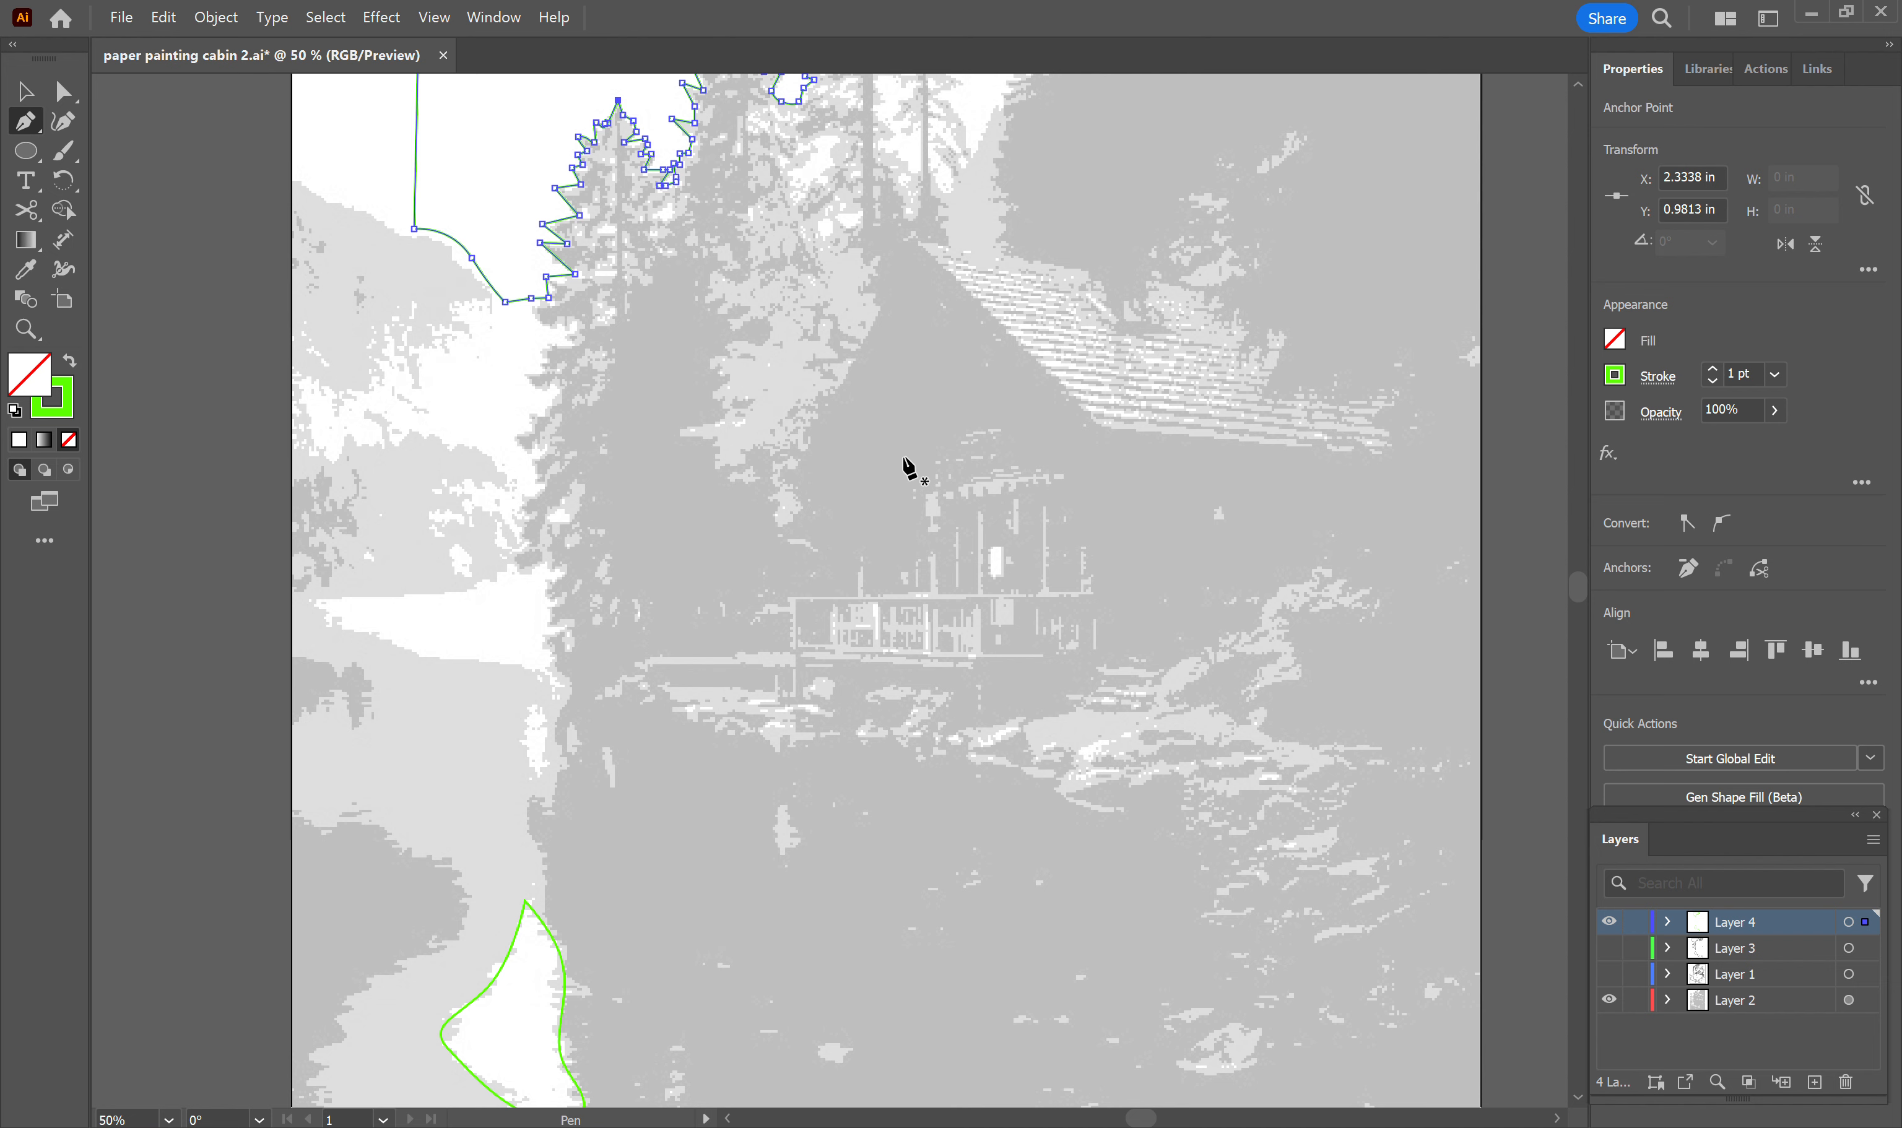
alt+scroll(907, 463, down, 1)
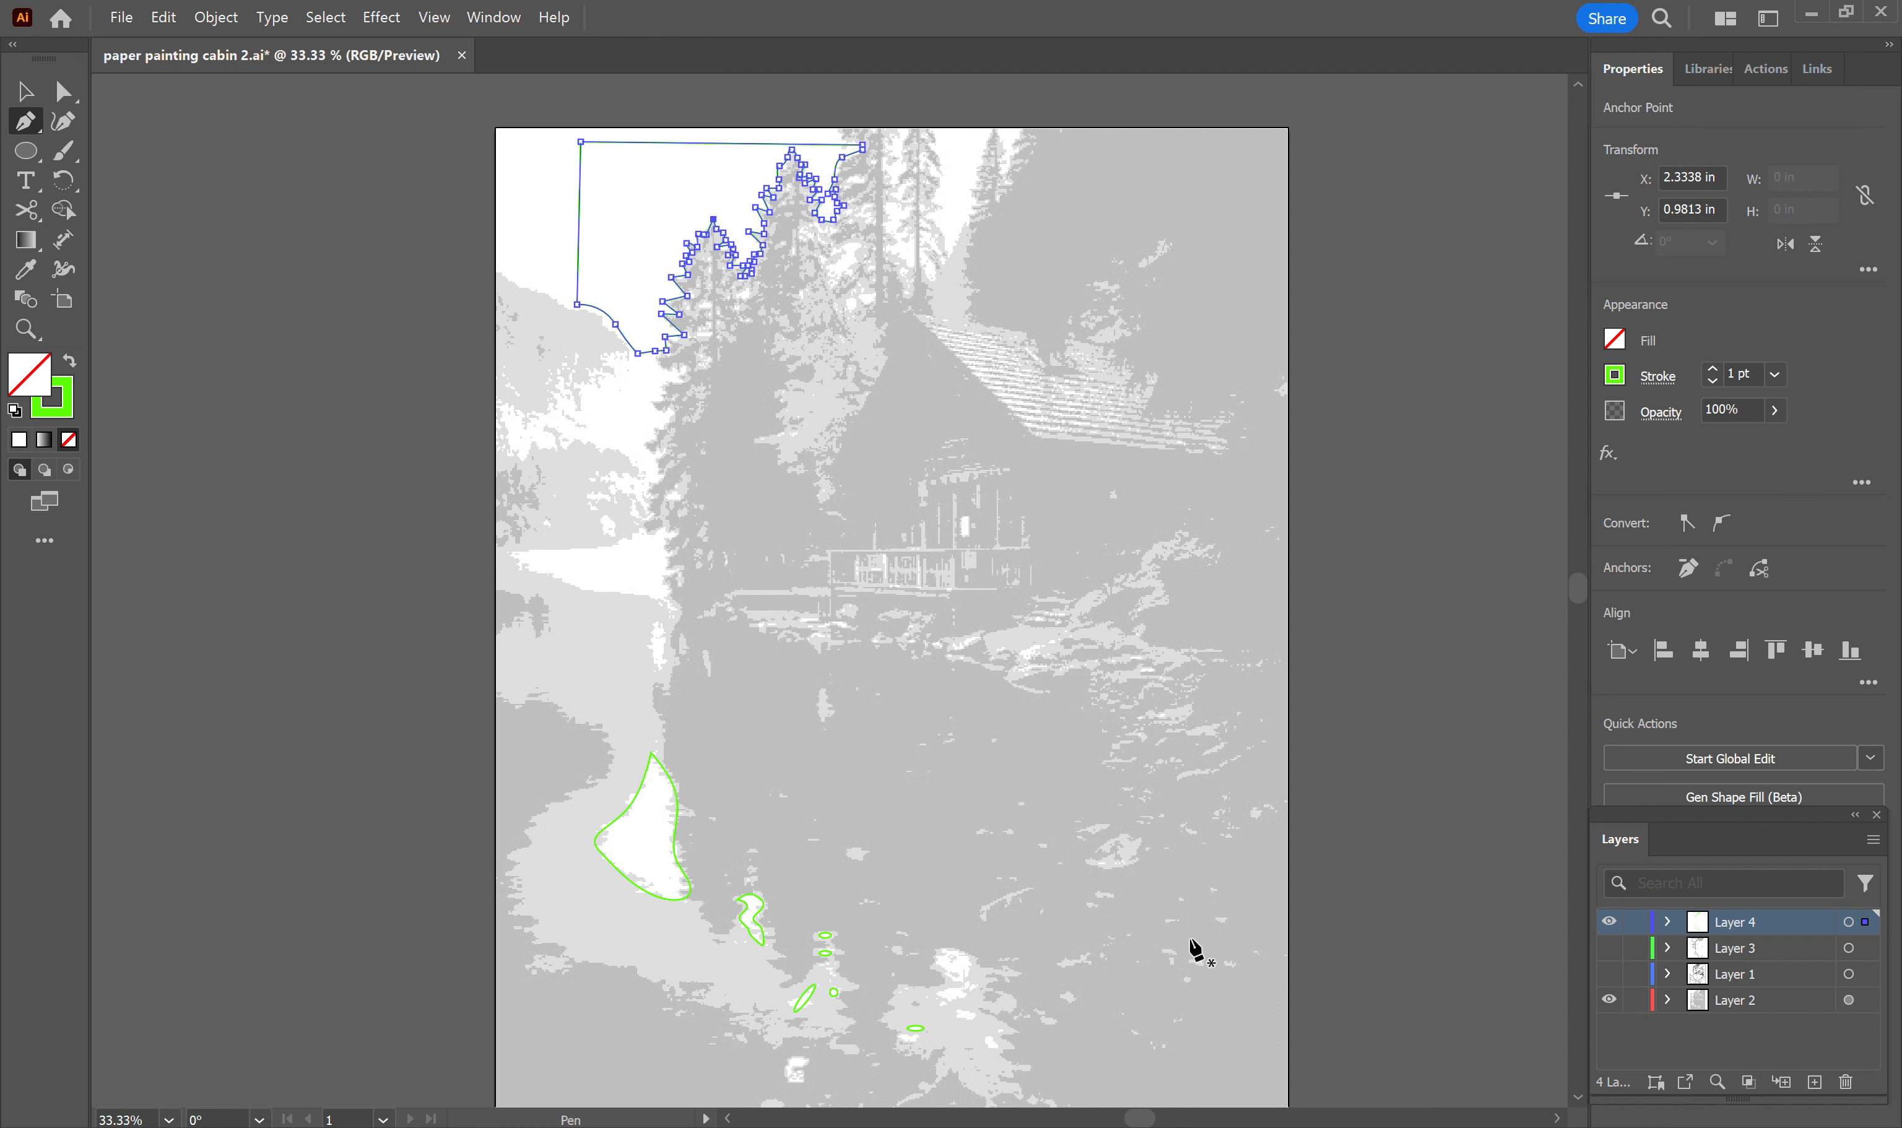
Step: Show Layer 1 and examine its traced shapes around the cabin, shoreline and water against the template's white areas
click(1609, 974)
scroll(1161, 891, up, 2)
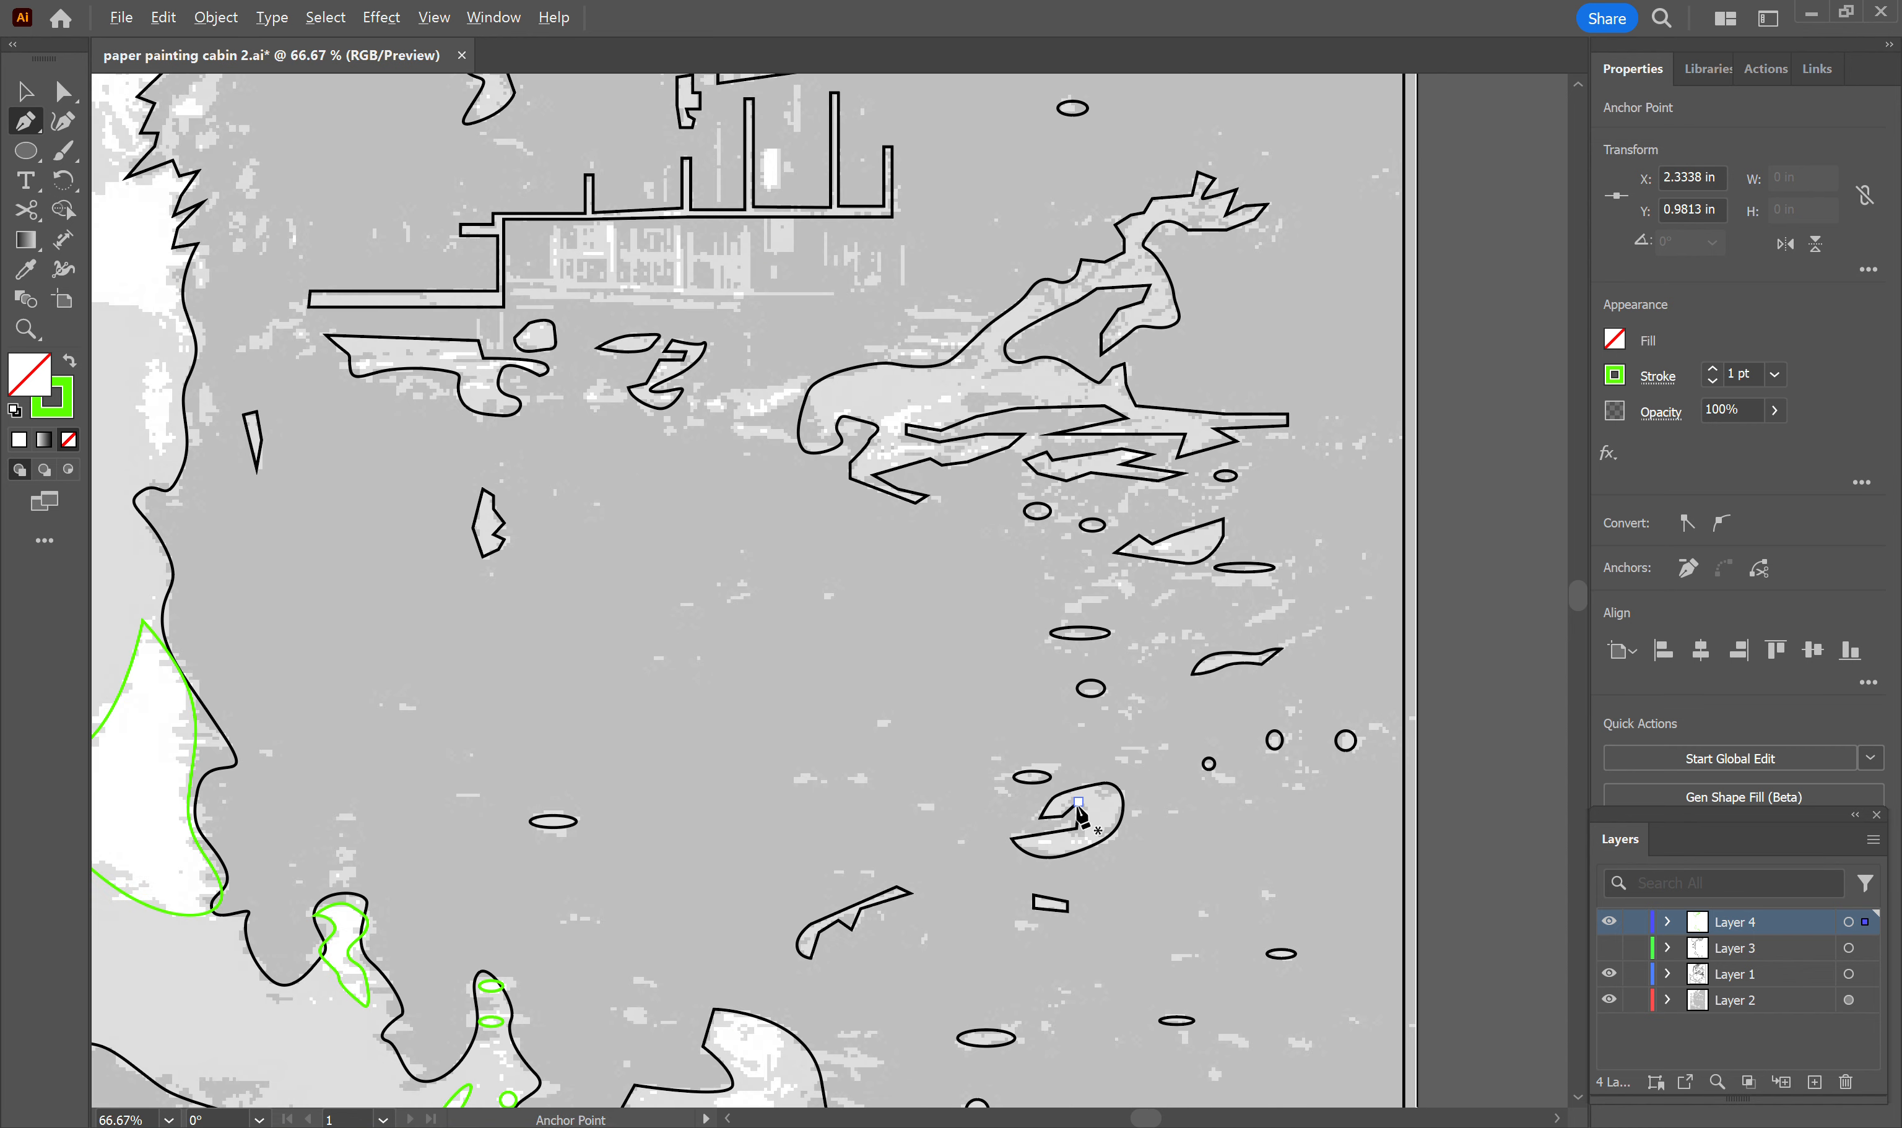
scroll(1085, 801, up, 1)
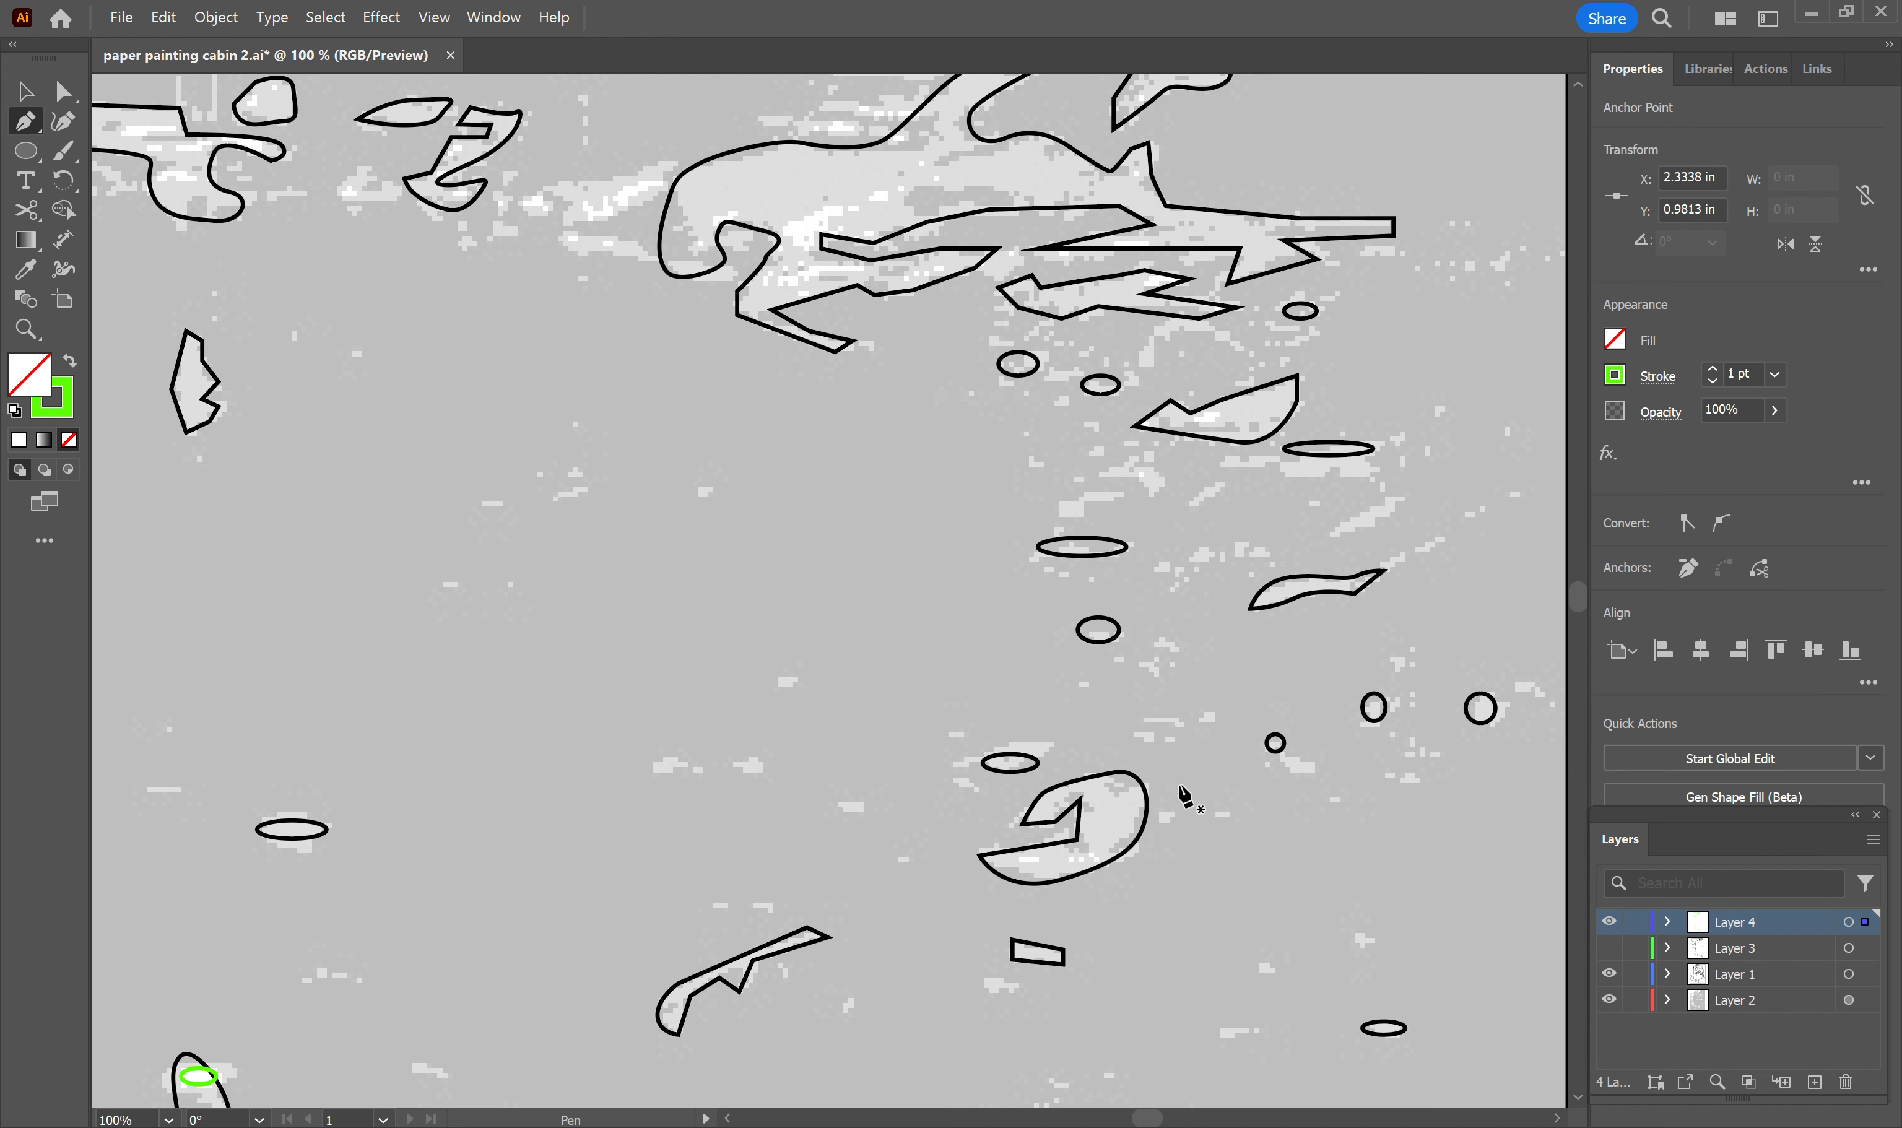
scroll(942, 594, down, 1)
scroll(895, 590, up, 4)
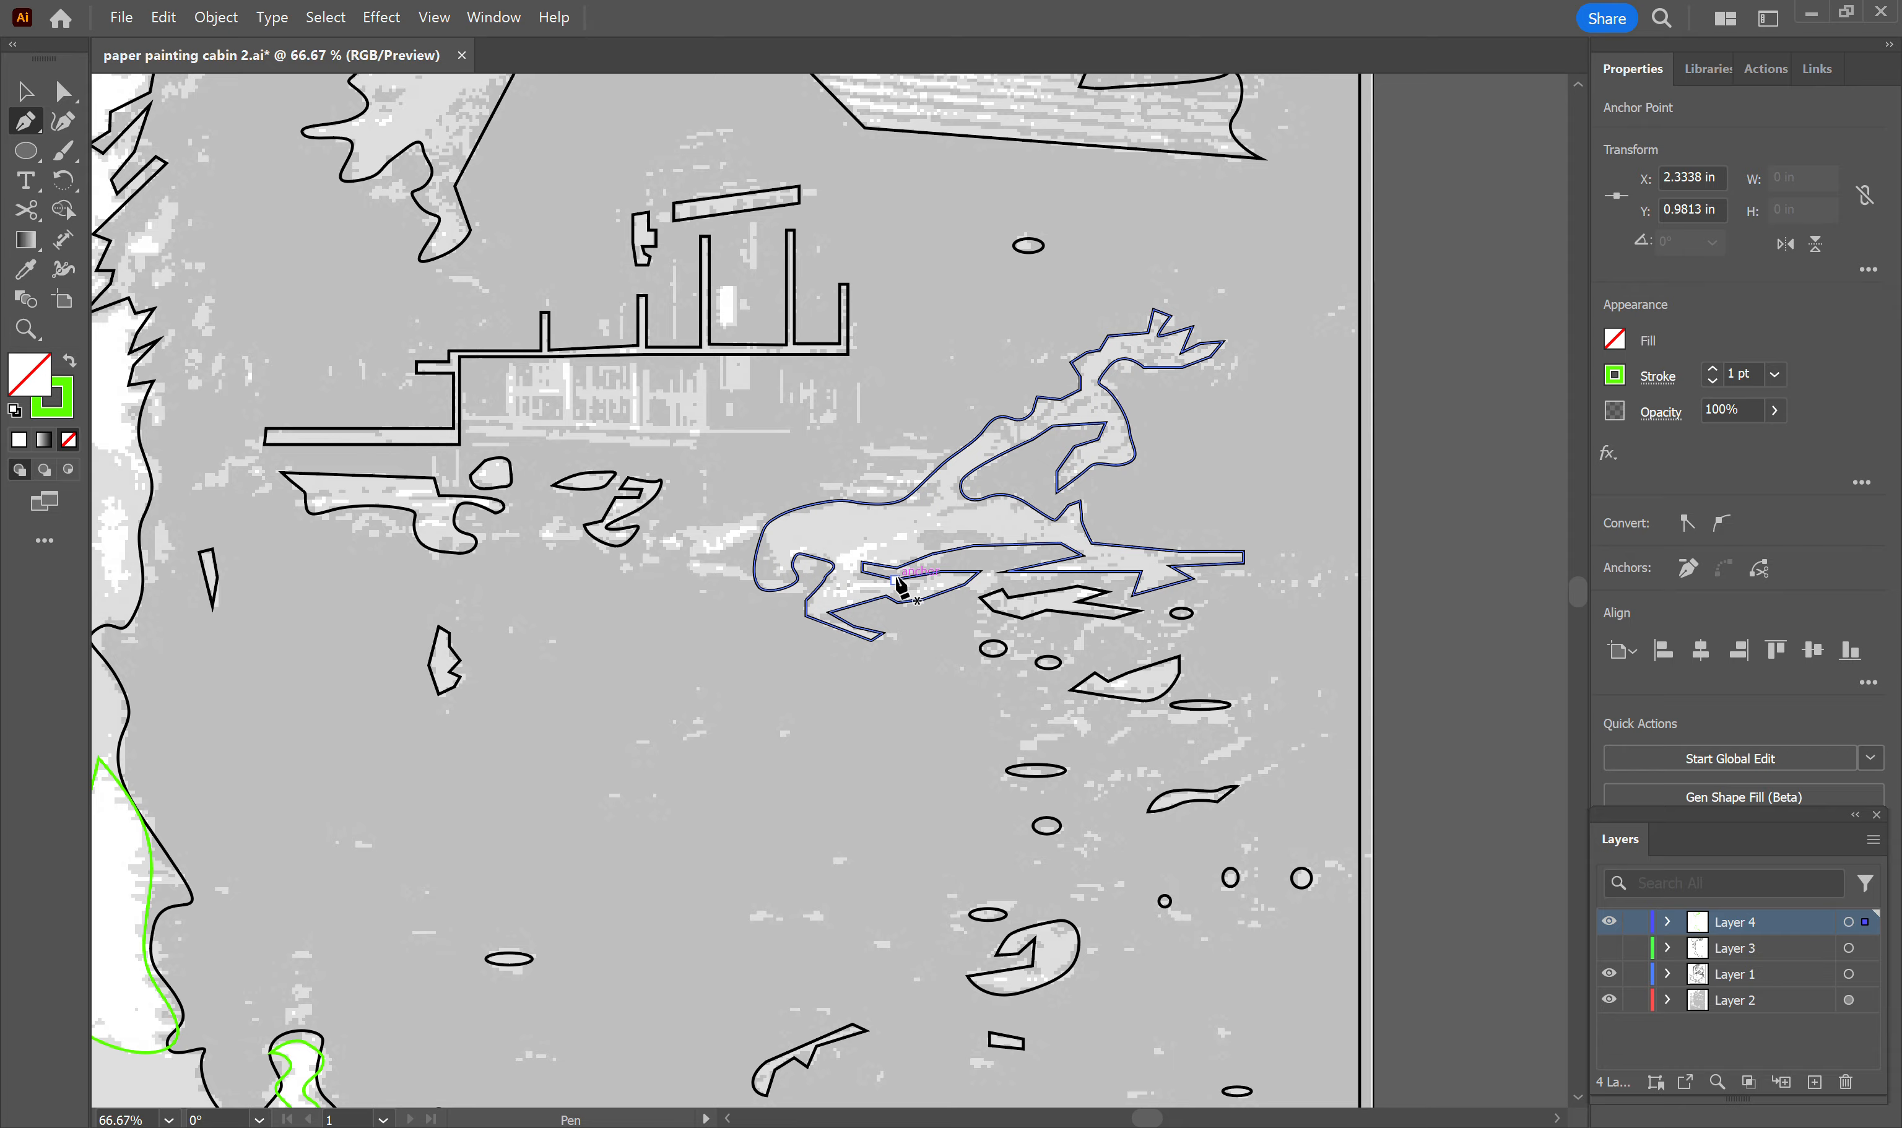
scroll(899, 586, up, 5)
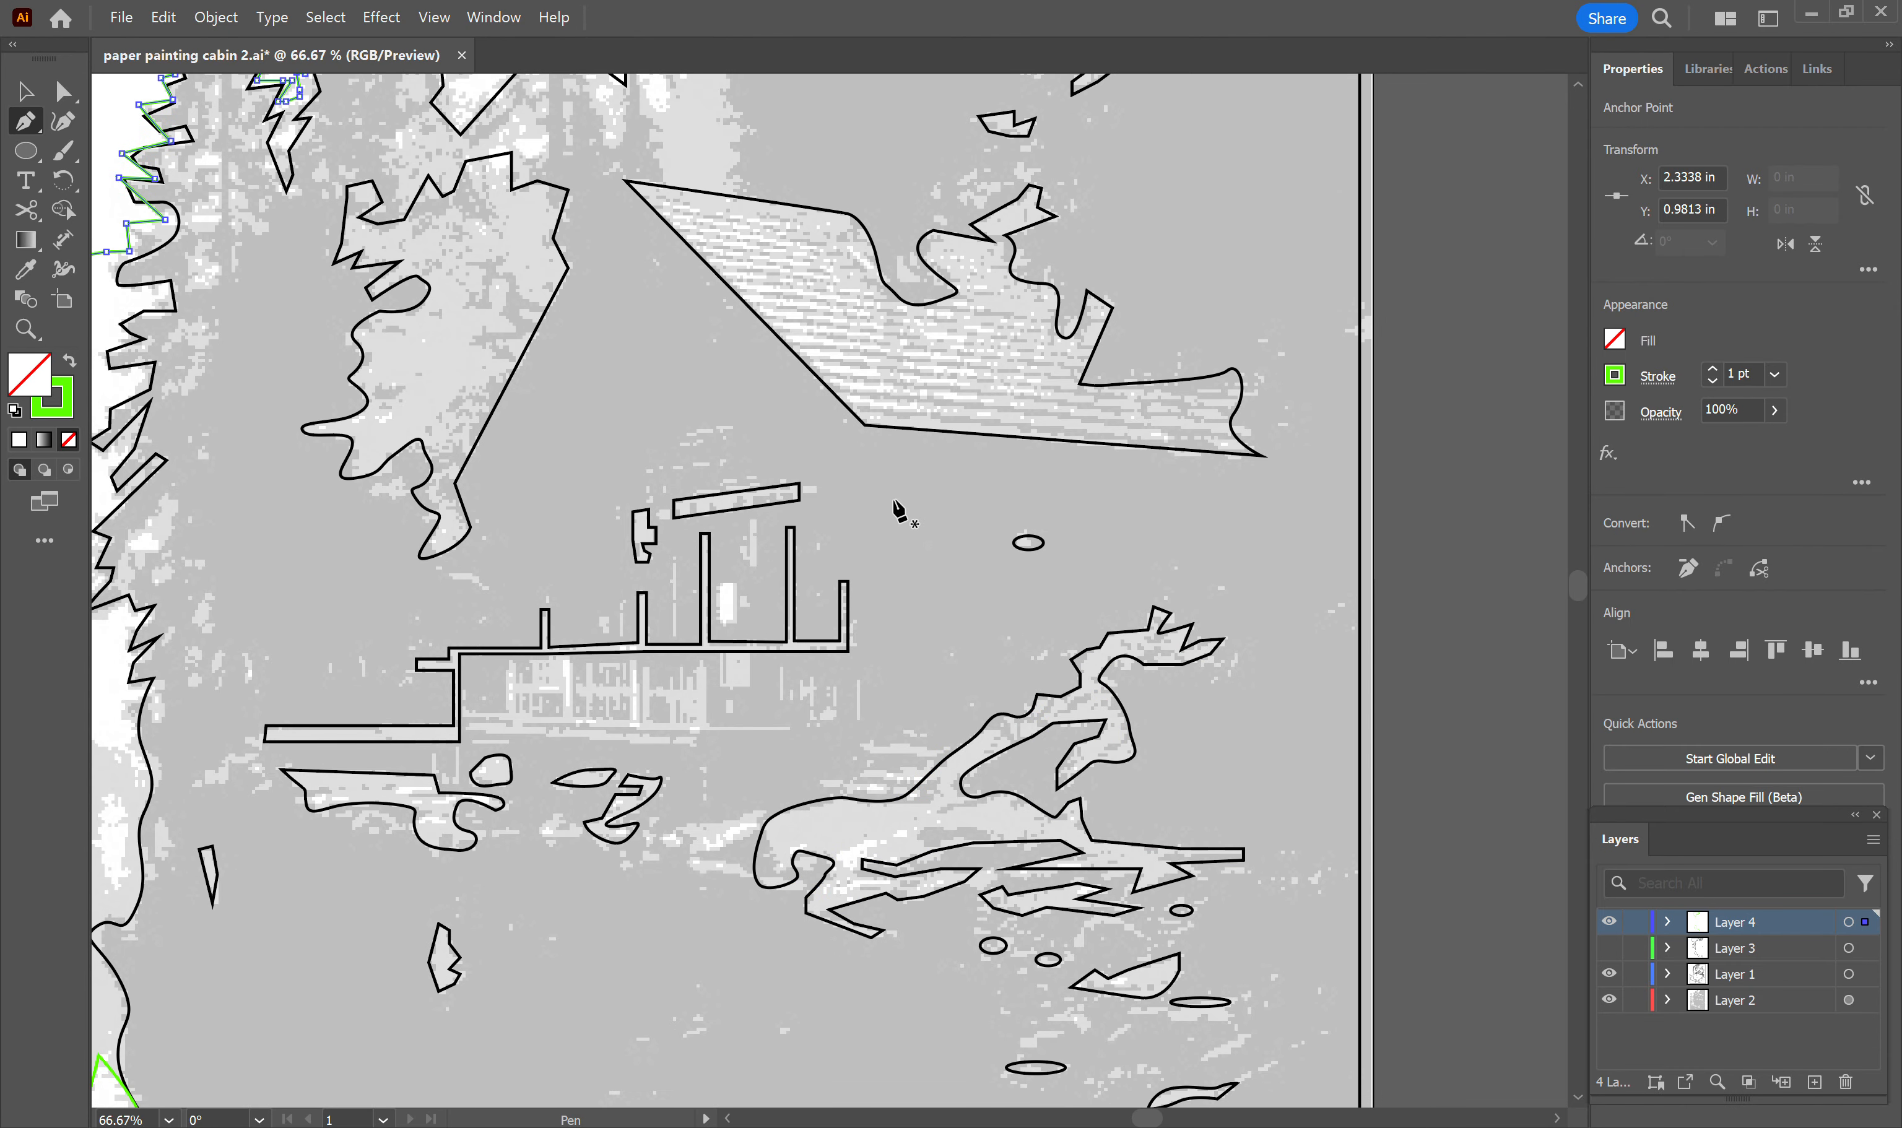
drag(546, 449, 759, 471)
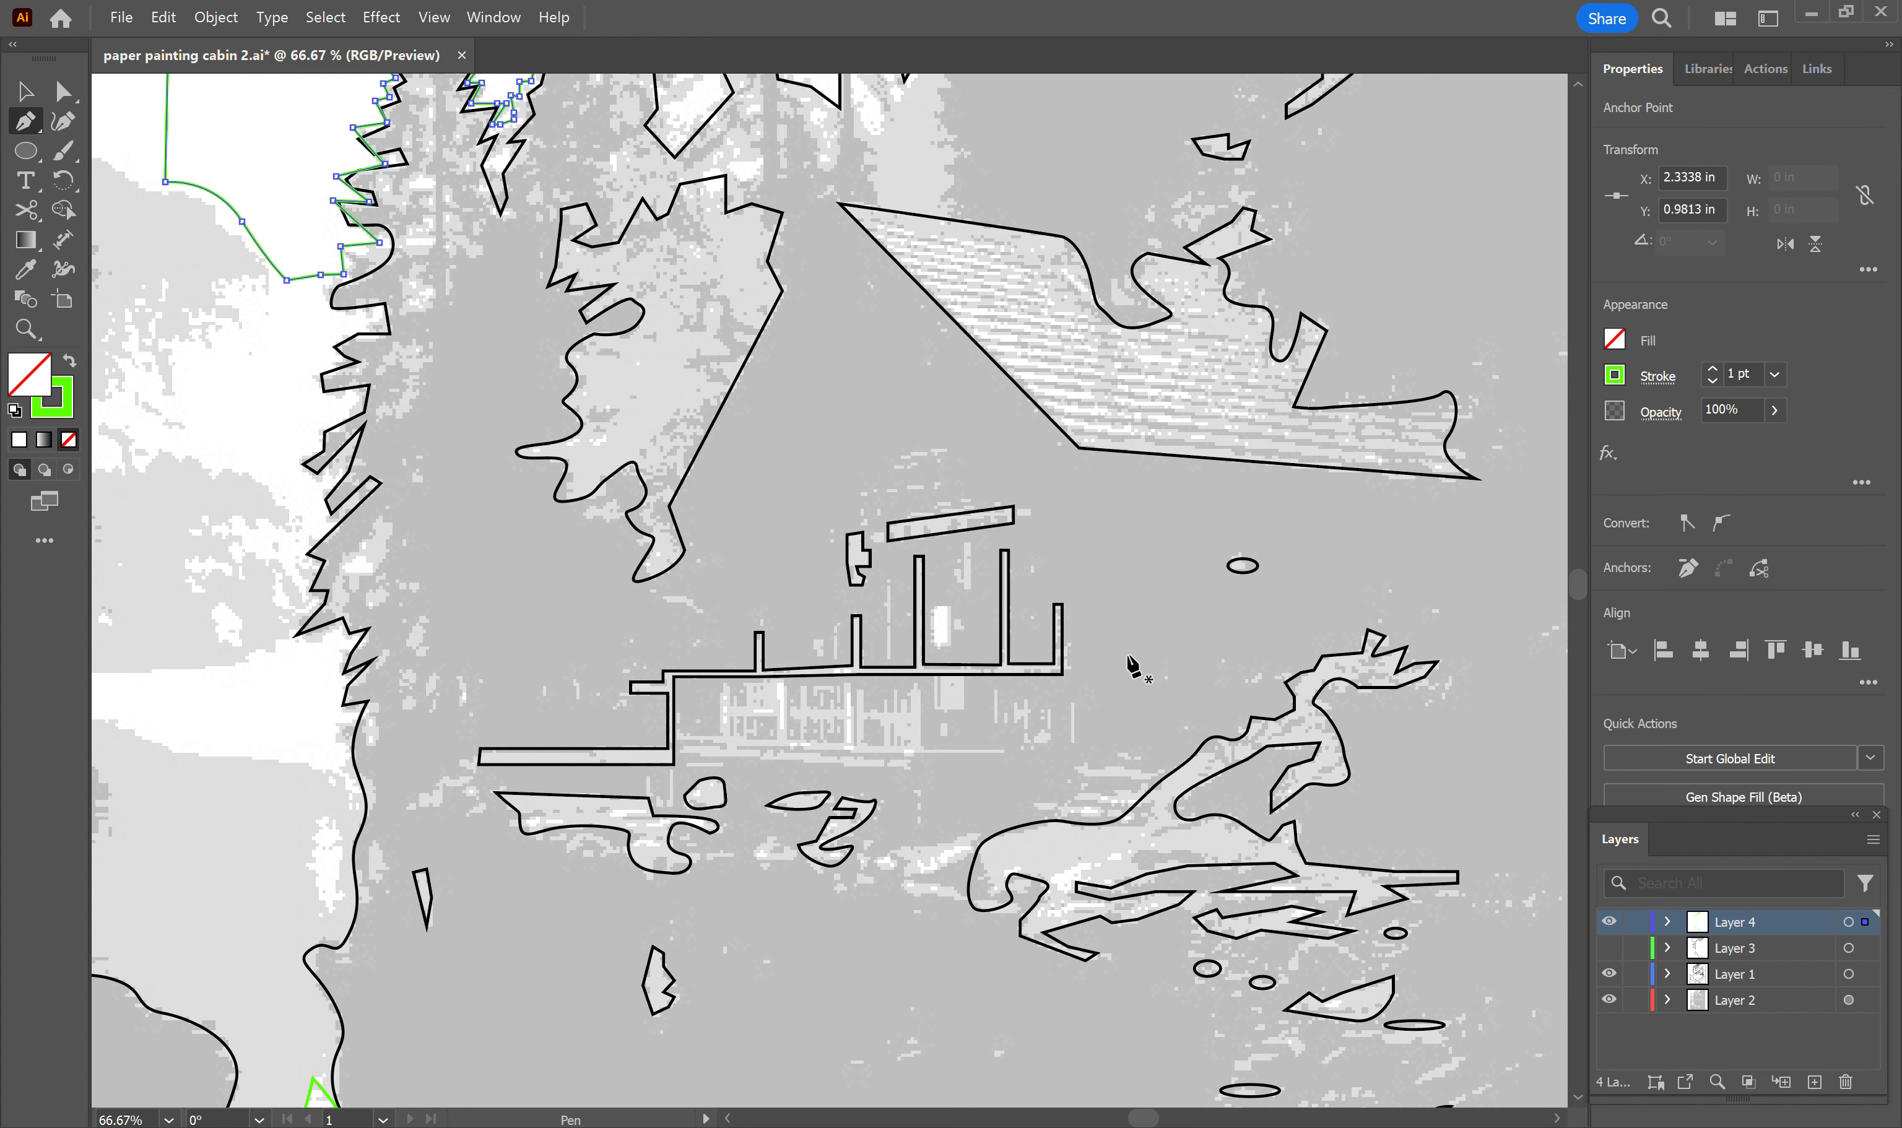
alt+scroll(1130, 665, down, 1)
scroll(1111, 656, down, 5)
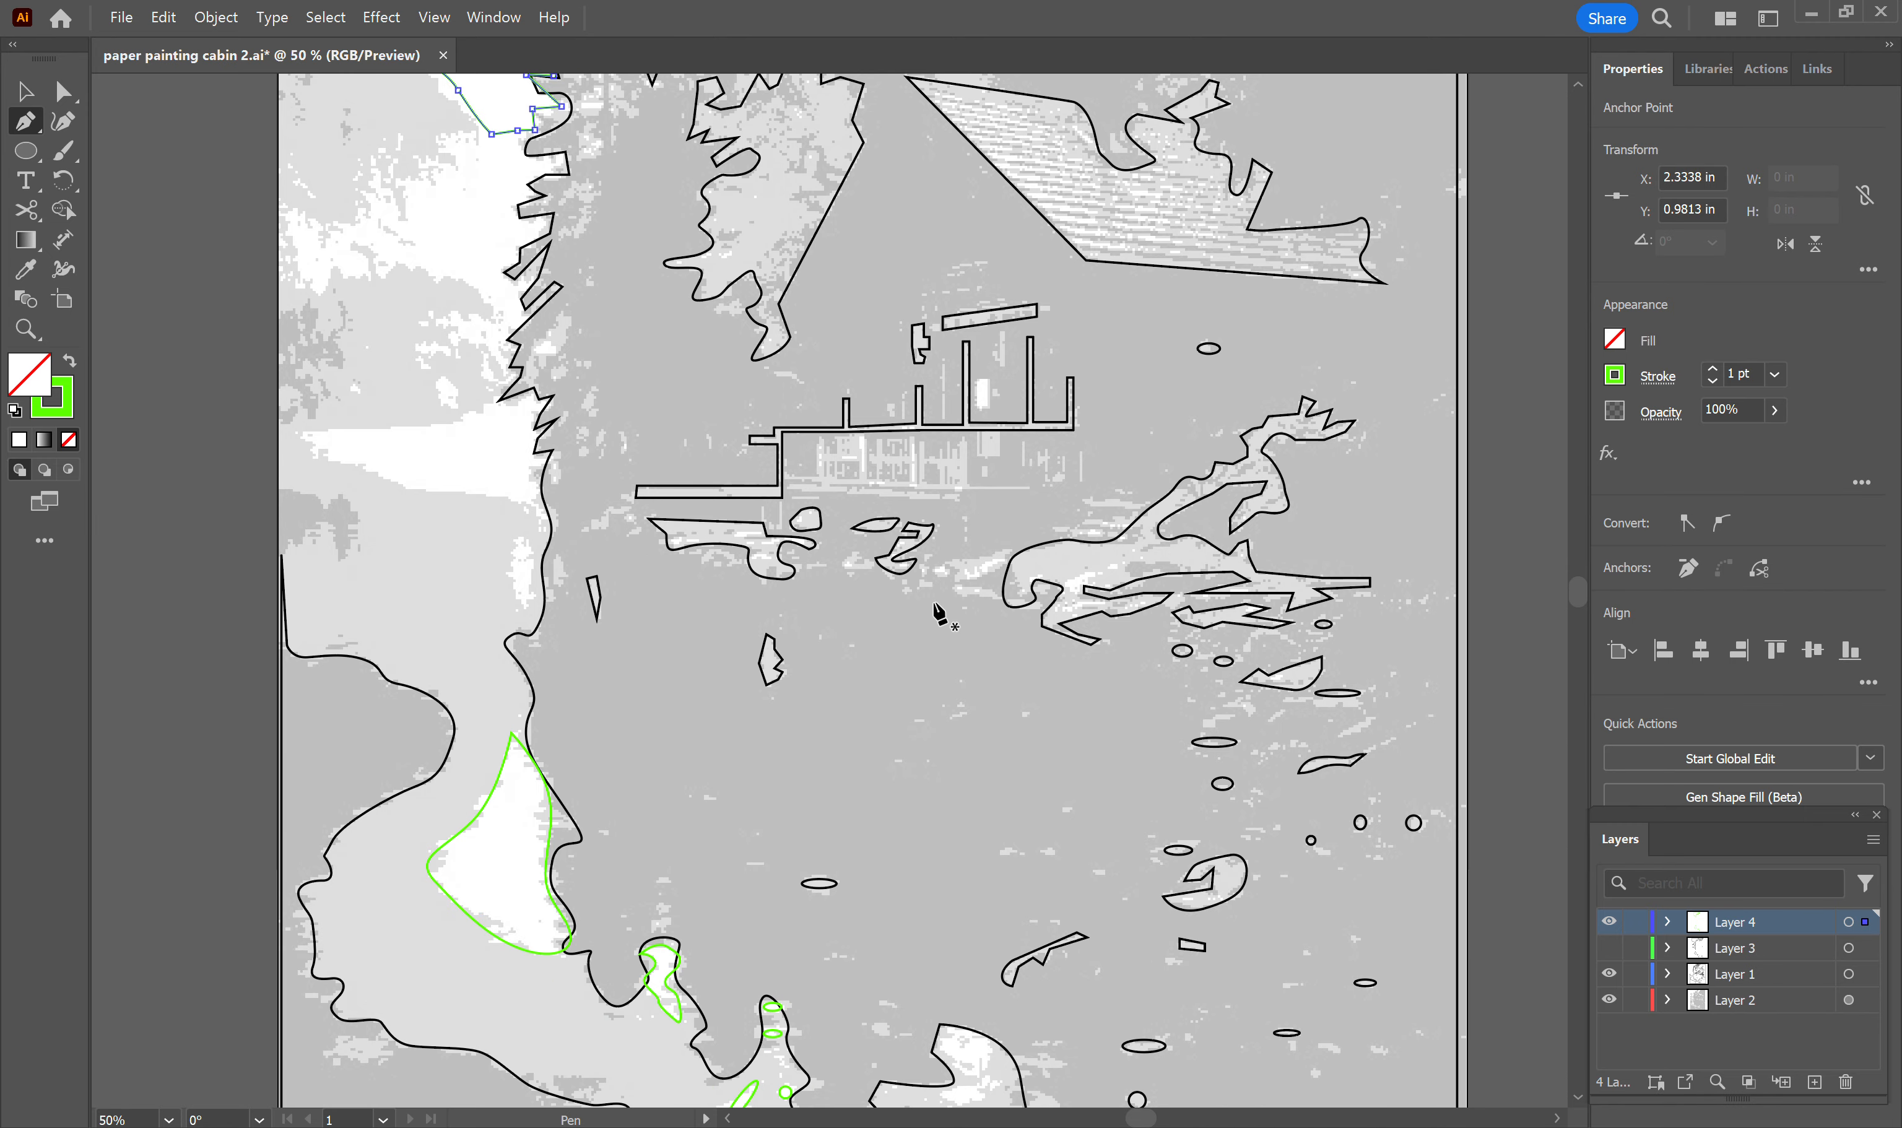
Step: Show Layer 3 and save the document on the computer in Downloads as paper painting cabin 2 in Adobe Illustrator format
click(1609, 948)
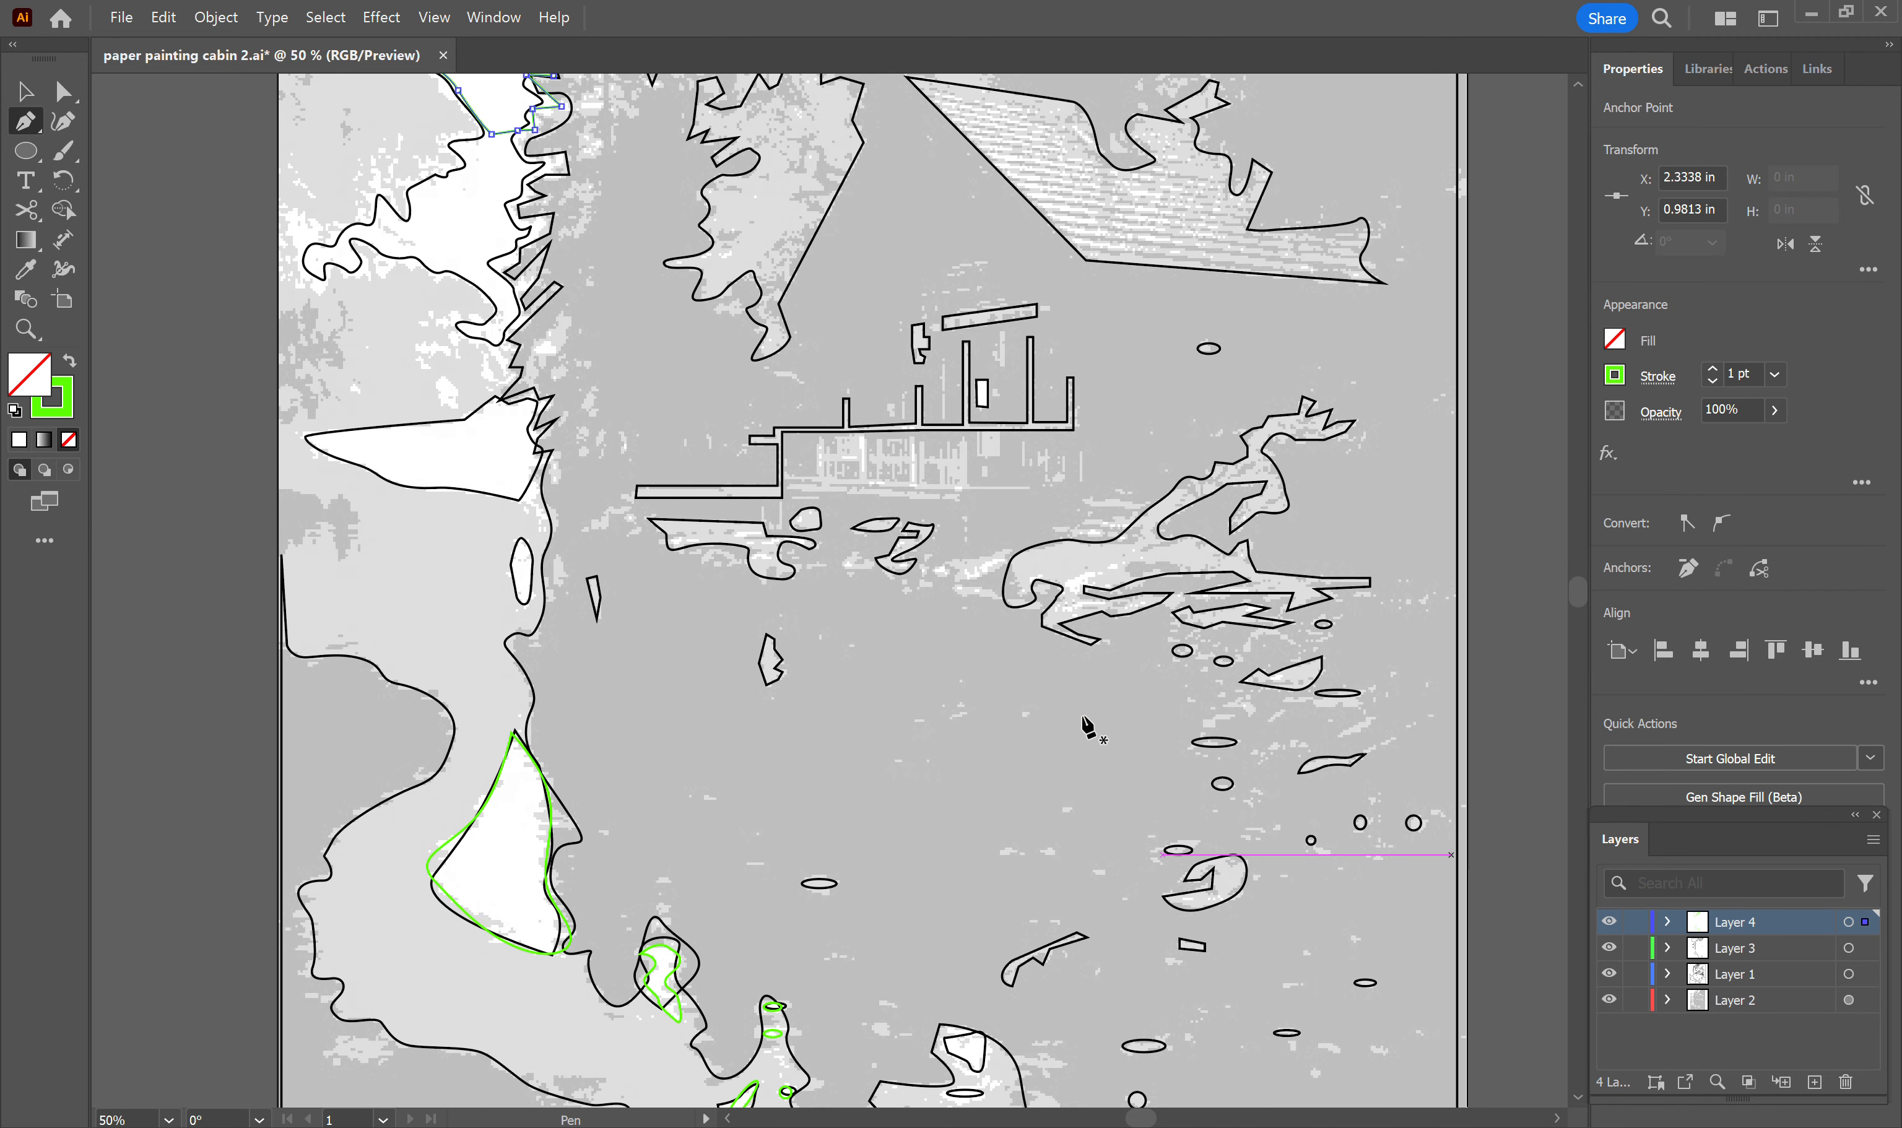
click(121, 17)
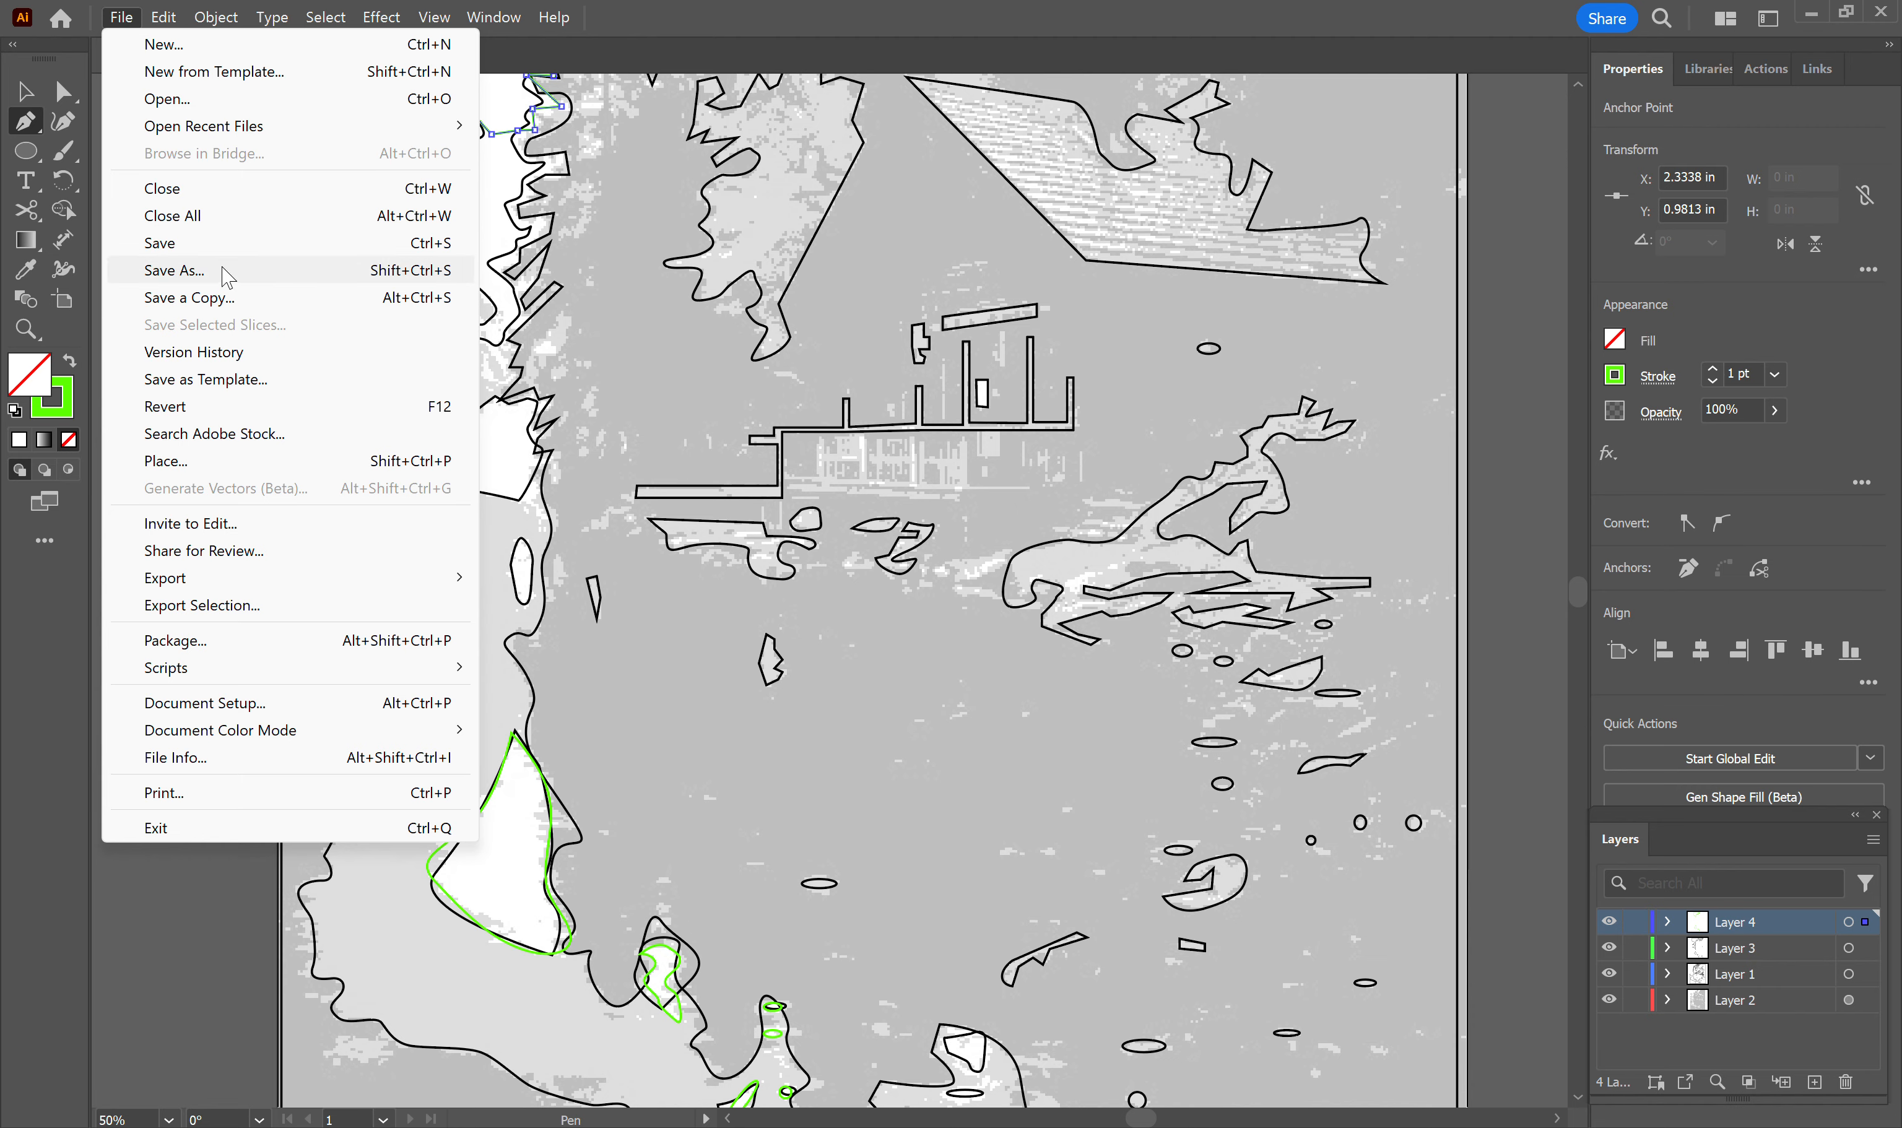
click(226, 272)
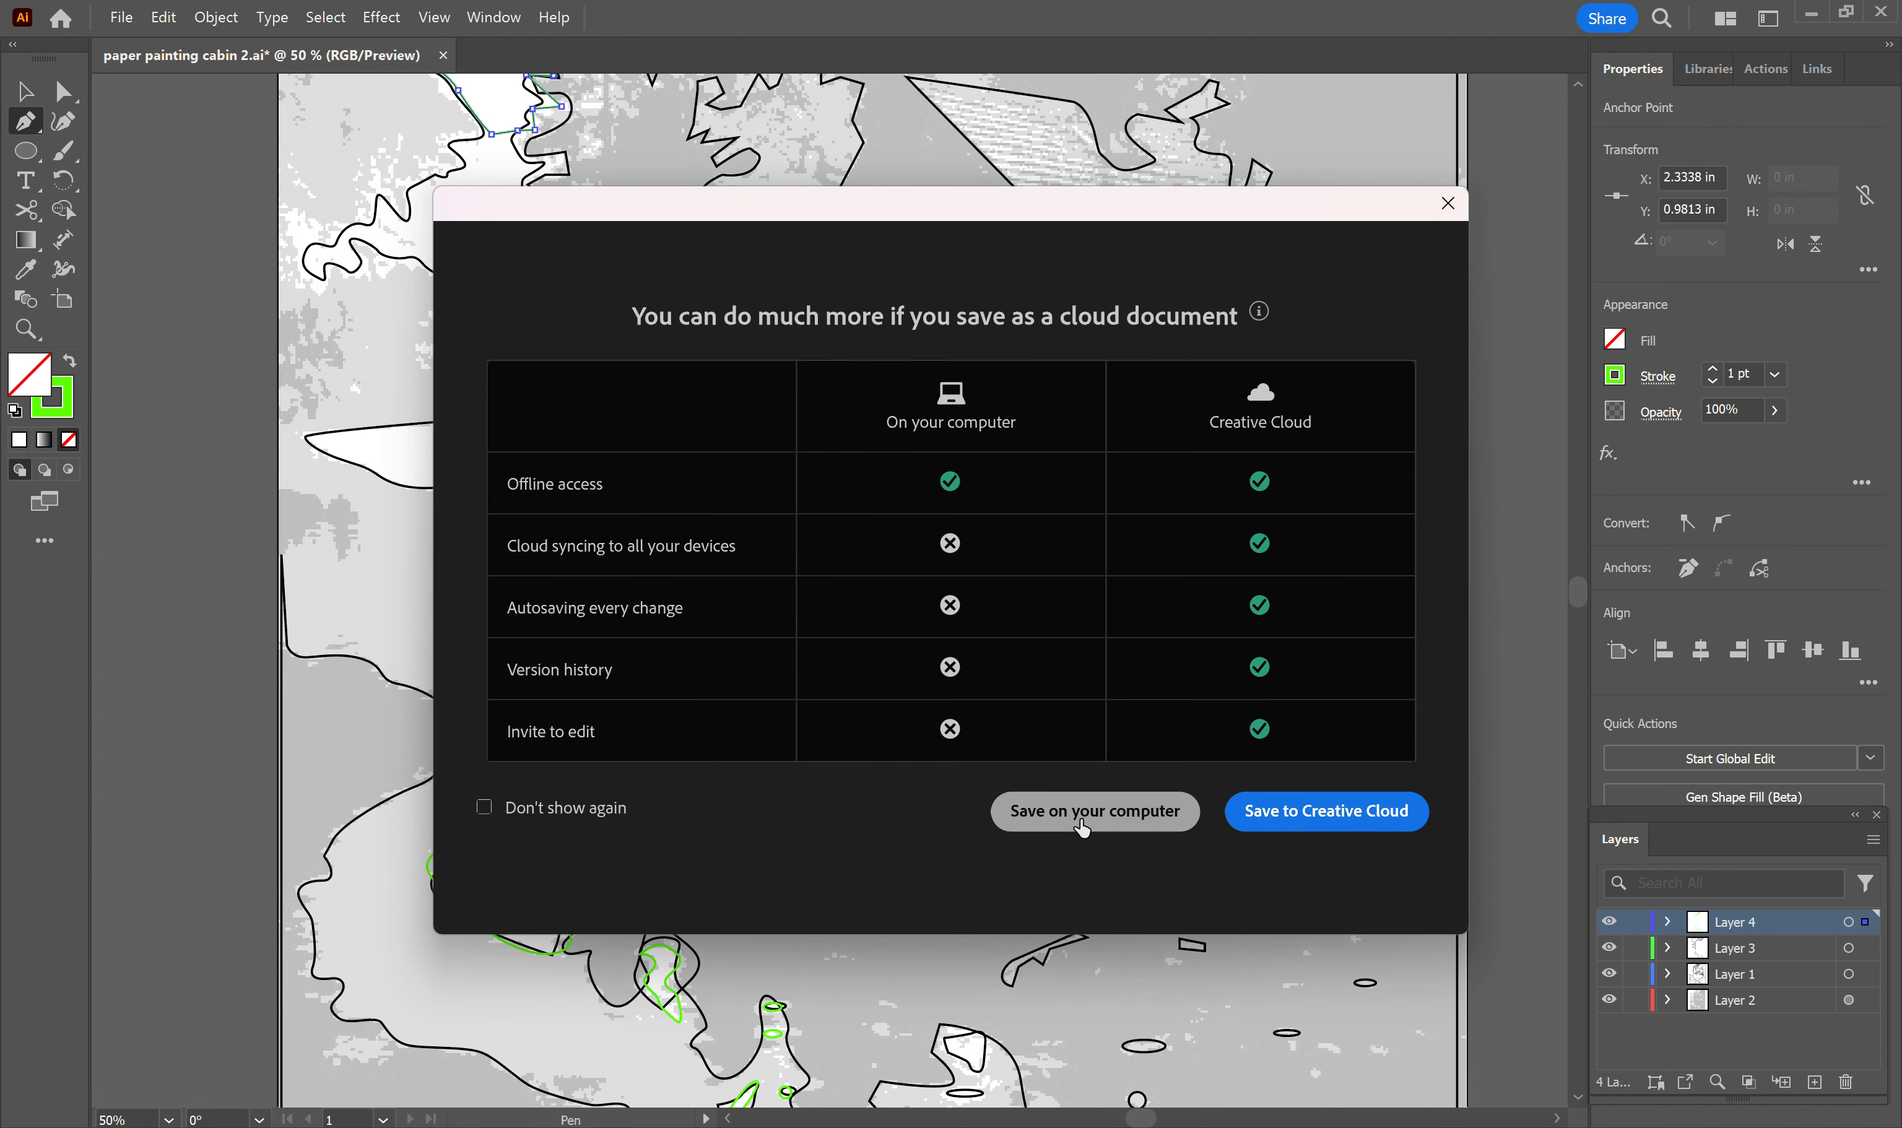
click(1080, 828)
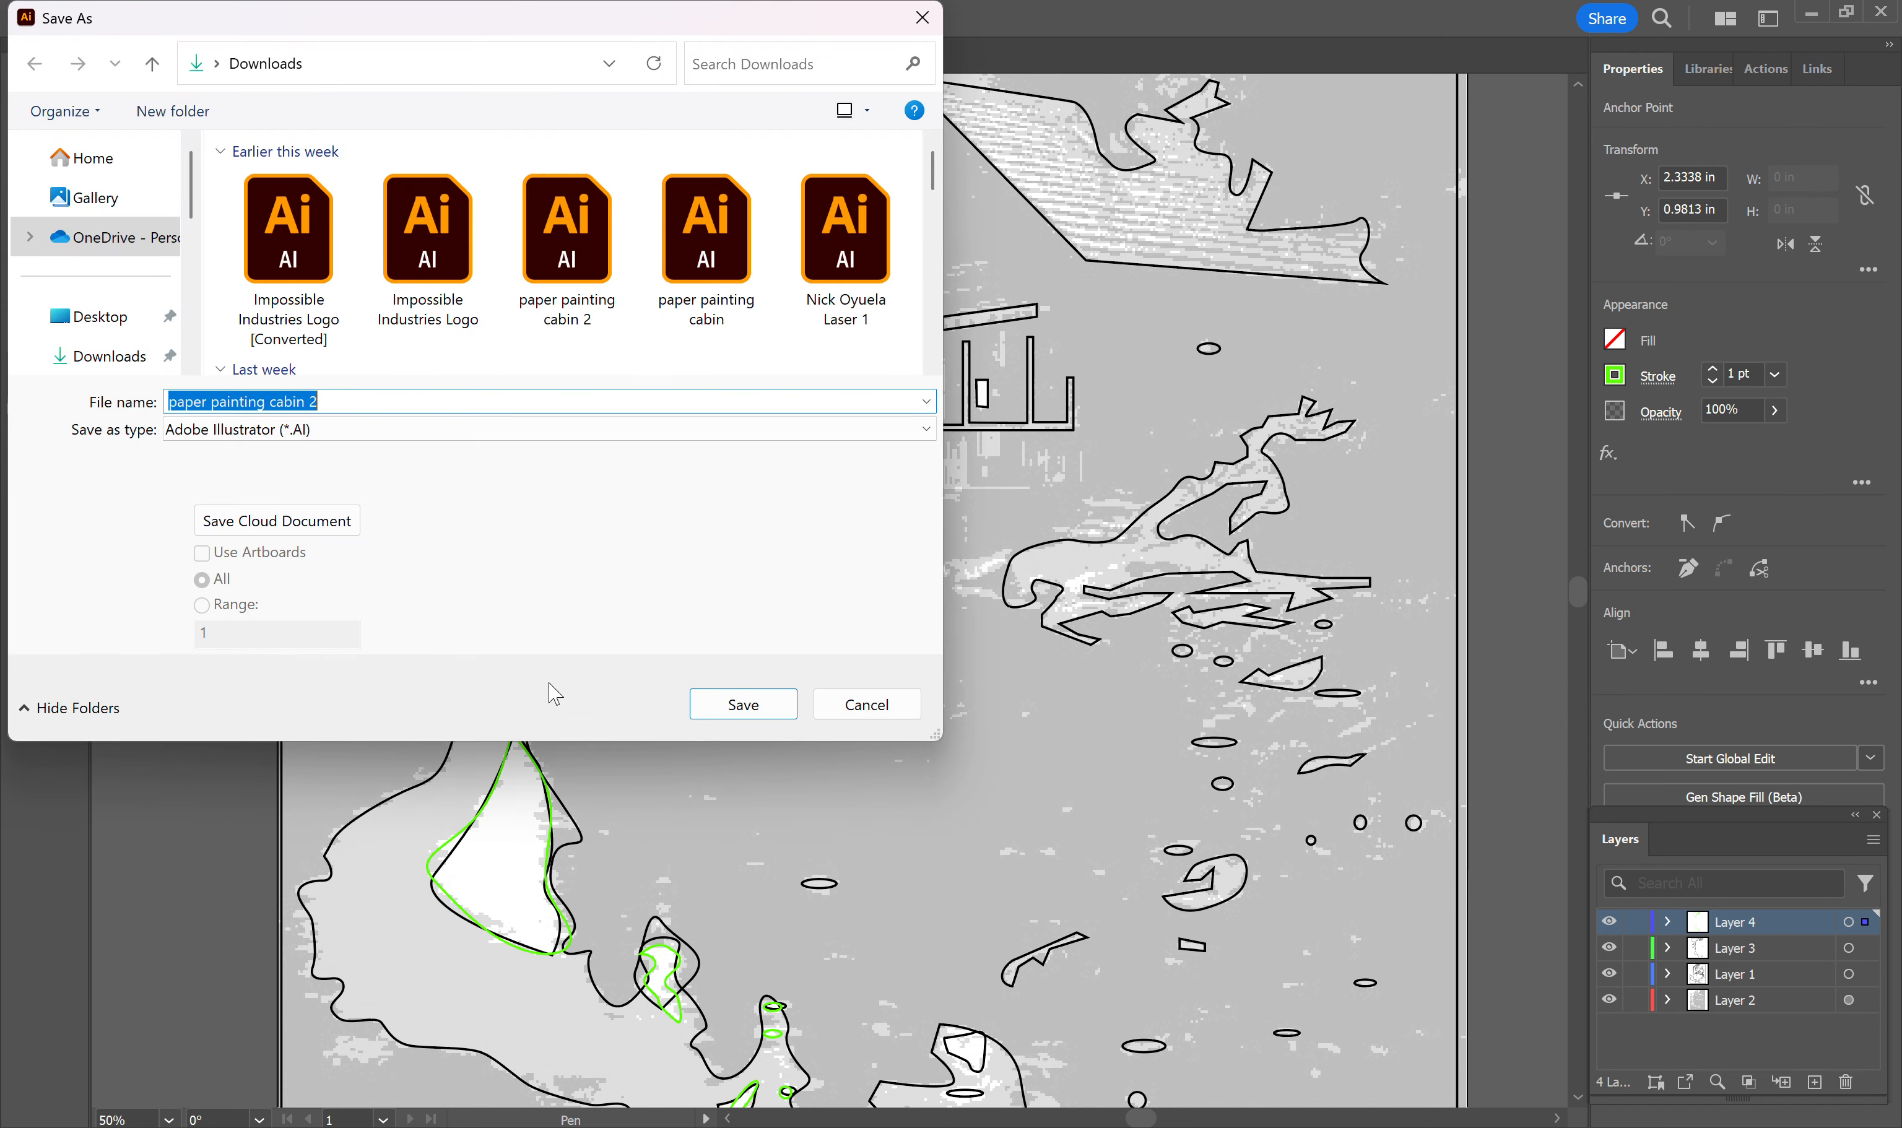
click(139, 356)
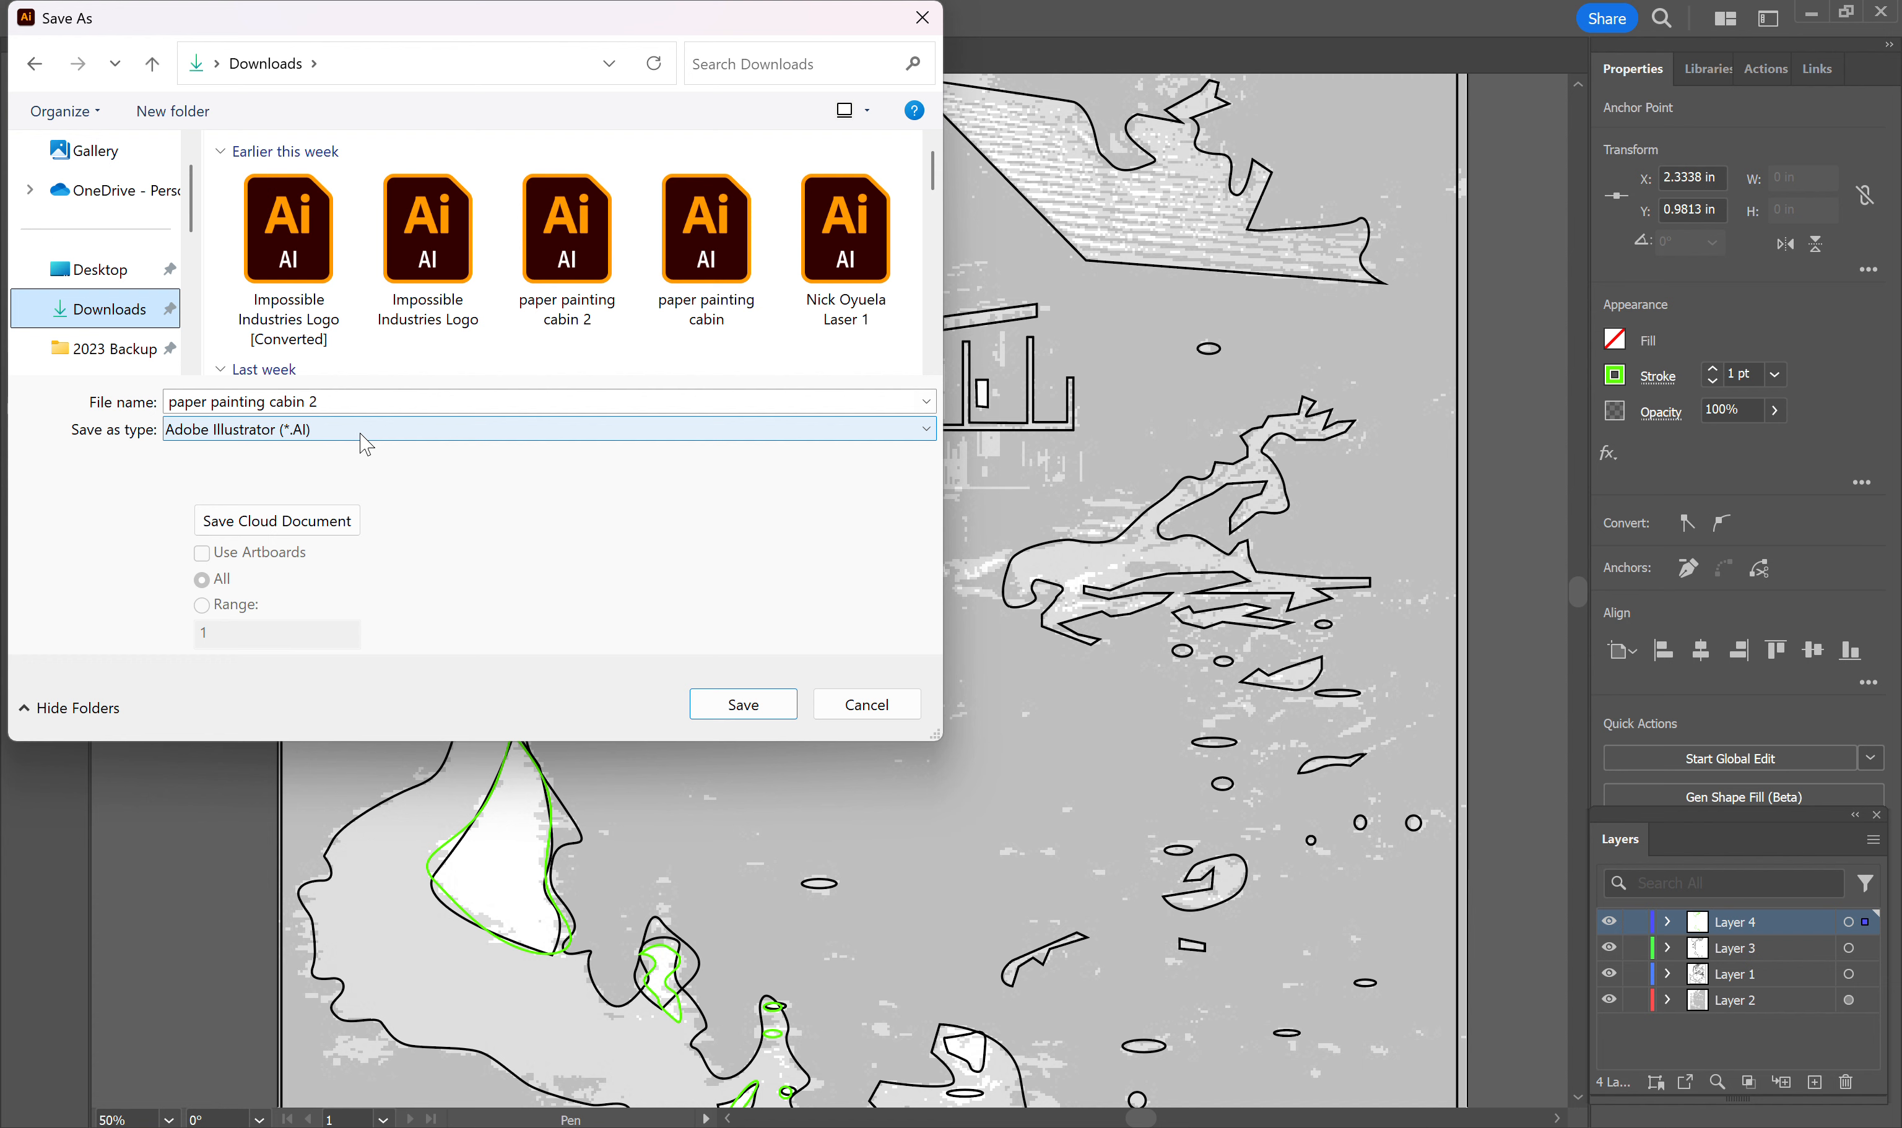
click(731, 706)
click(1005, 660)
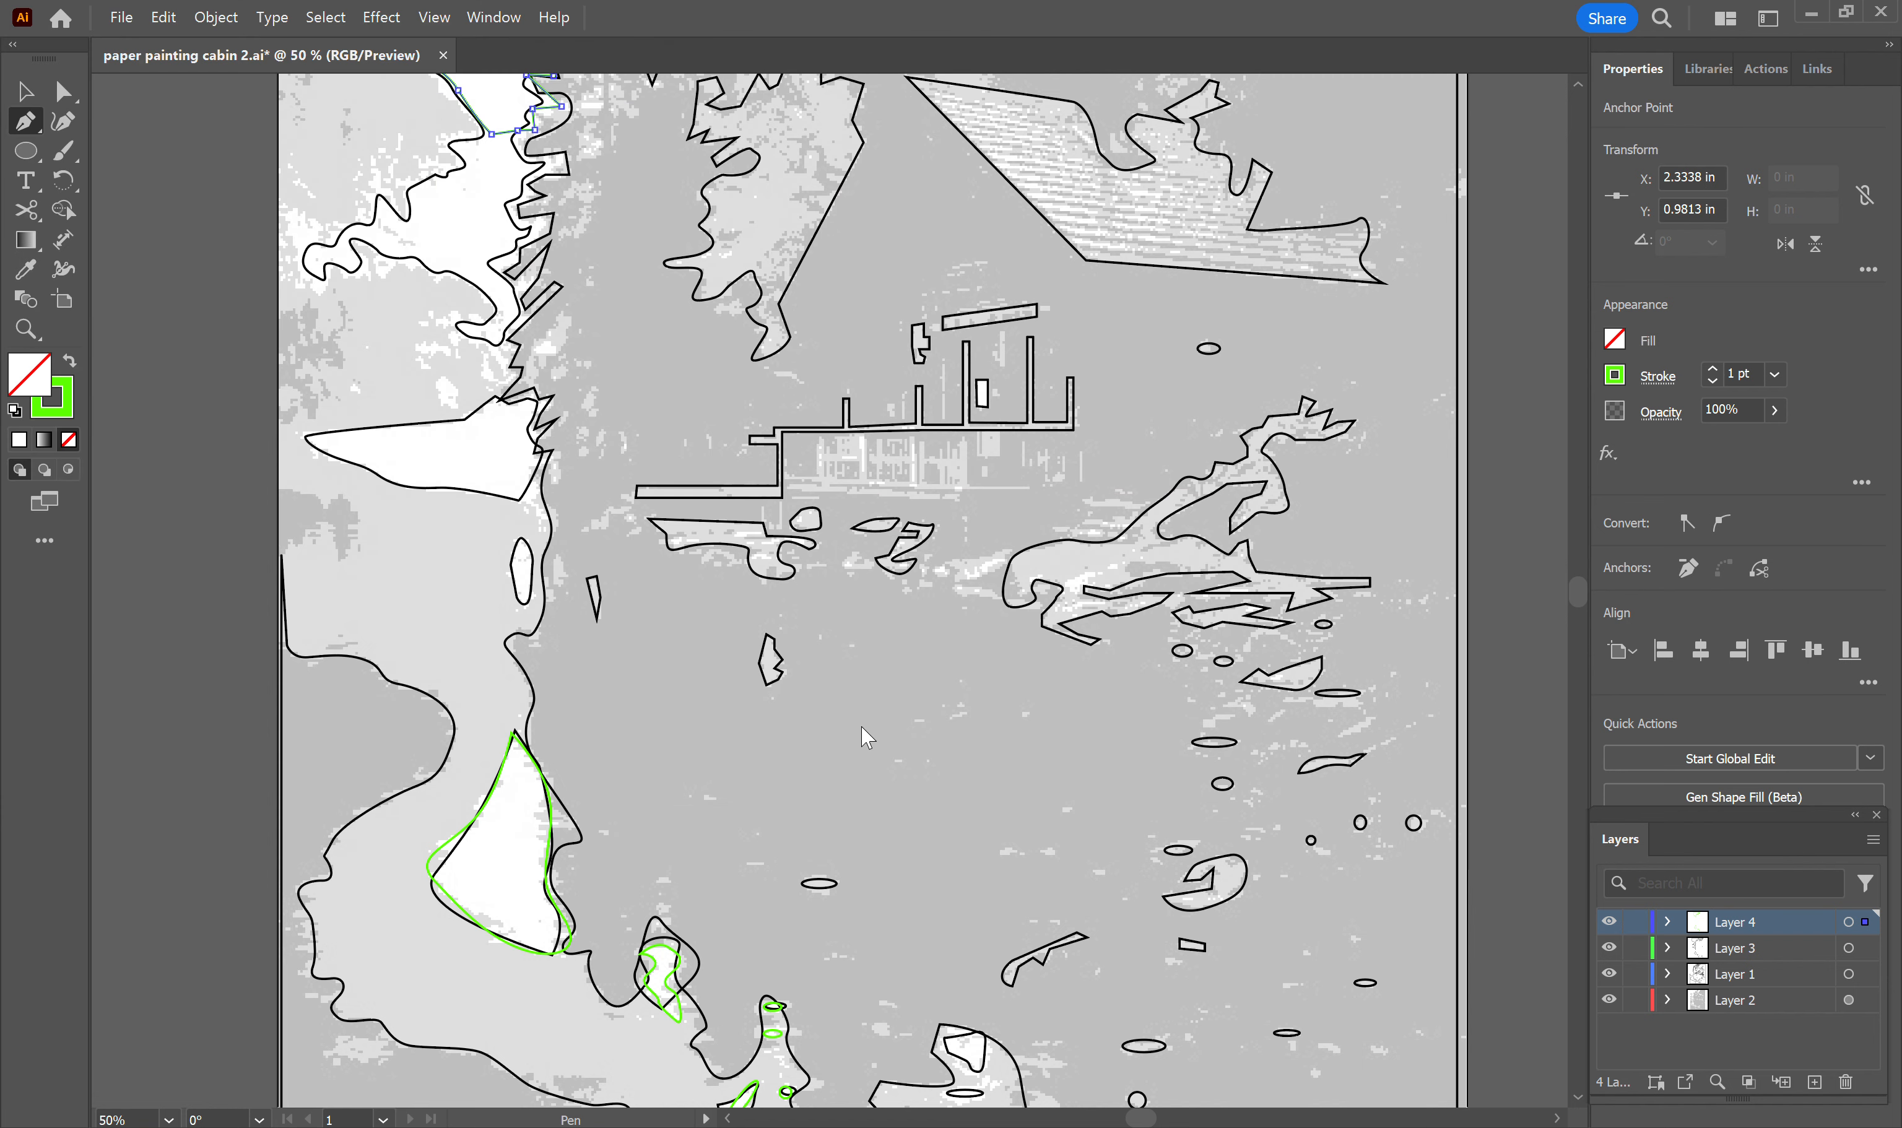
click(1034, 920)
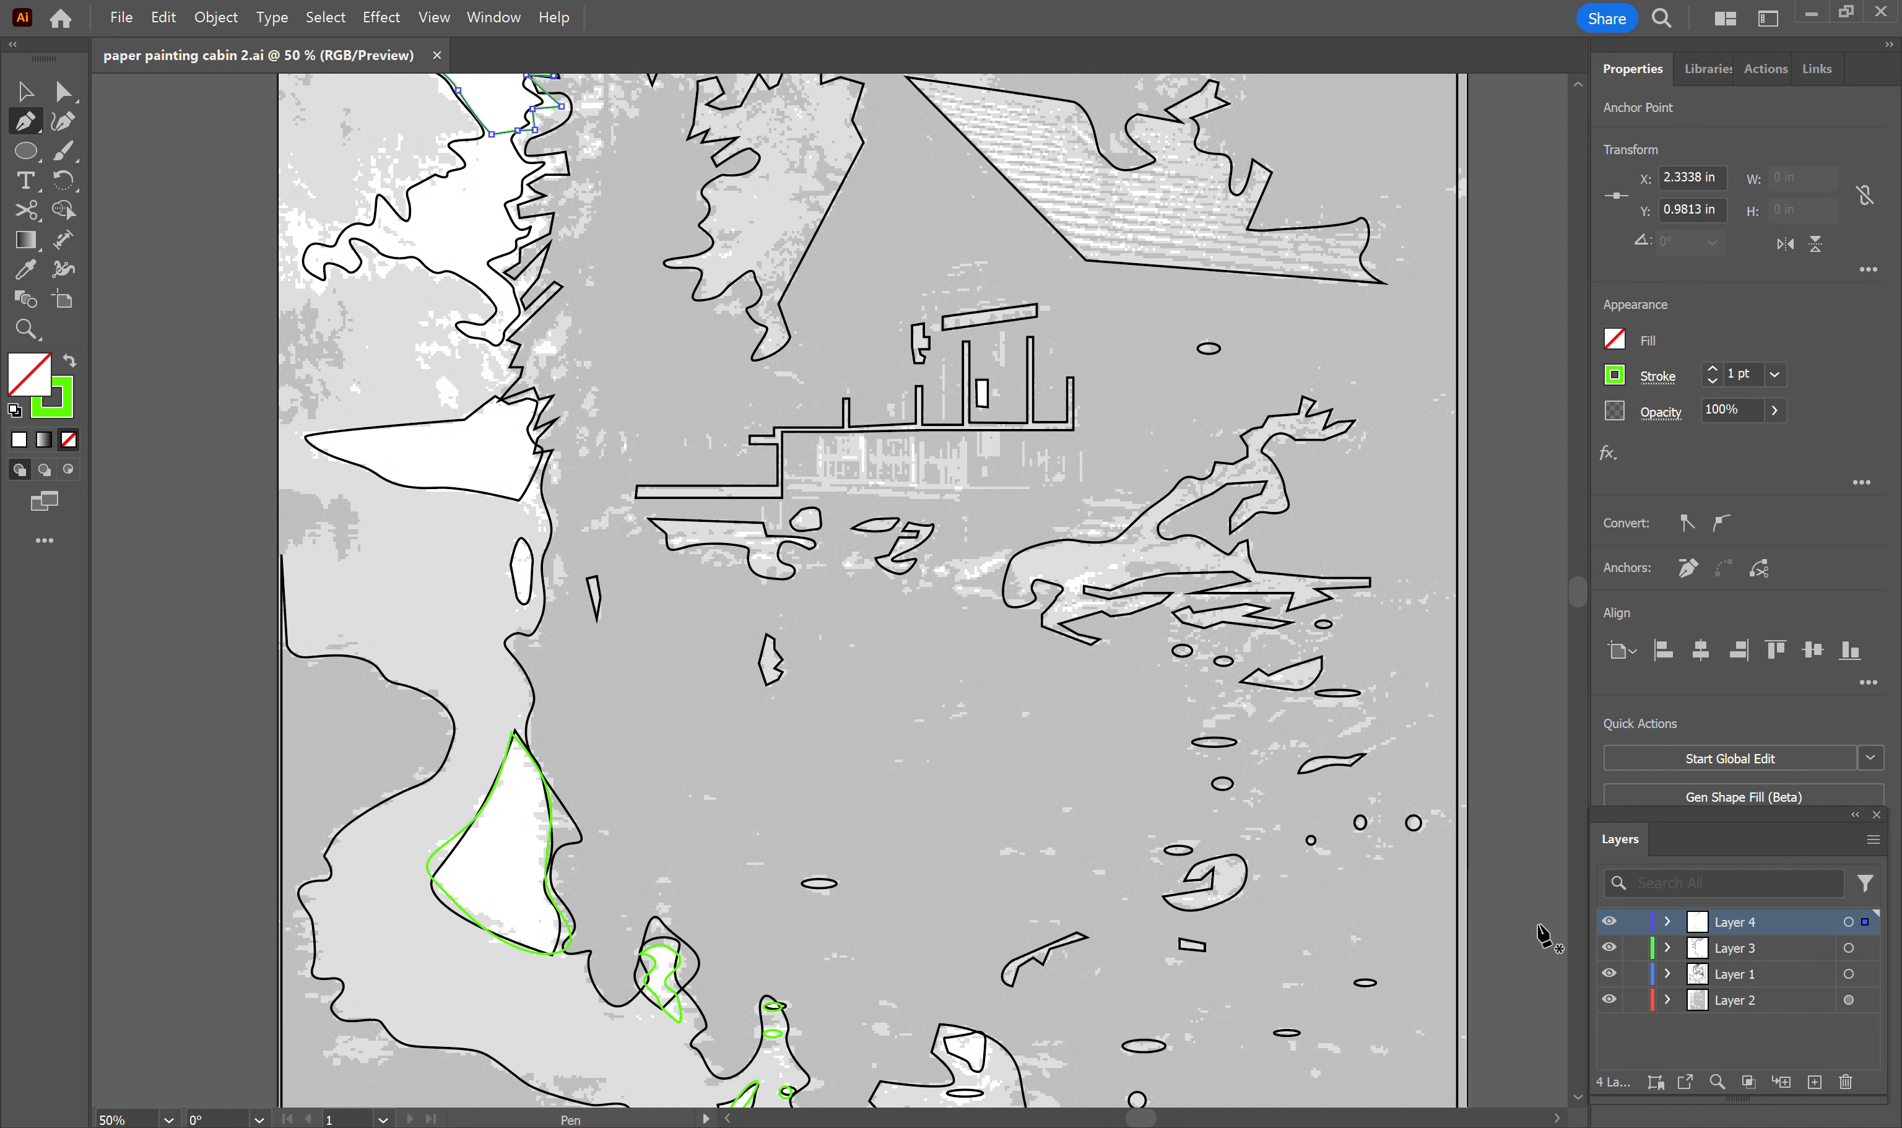
Step: Hide Layer 3, Layer 4 and the Layer 2 template so that only the traced outlines of Layer 1 are shown
click(1609, 949)
click(1609, 921)
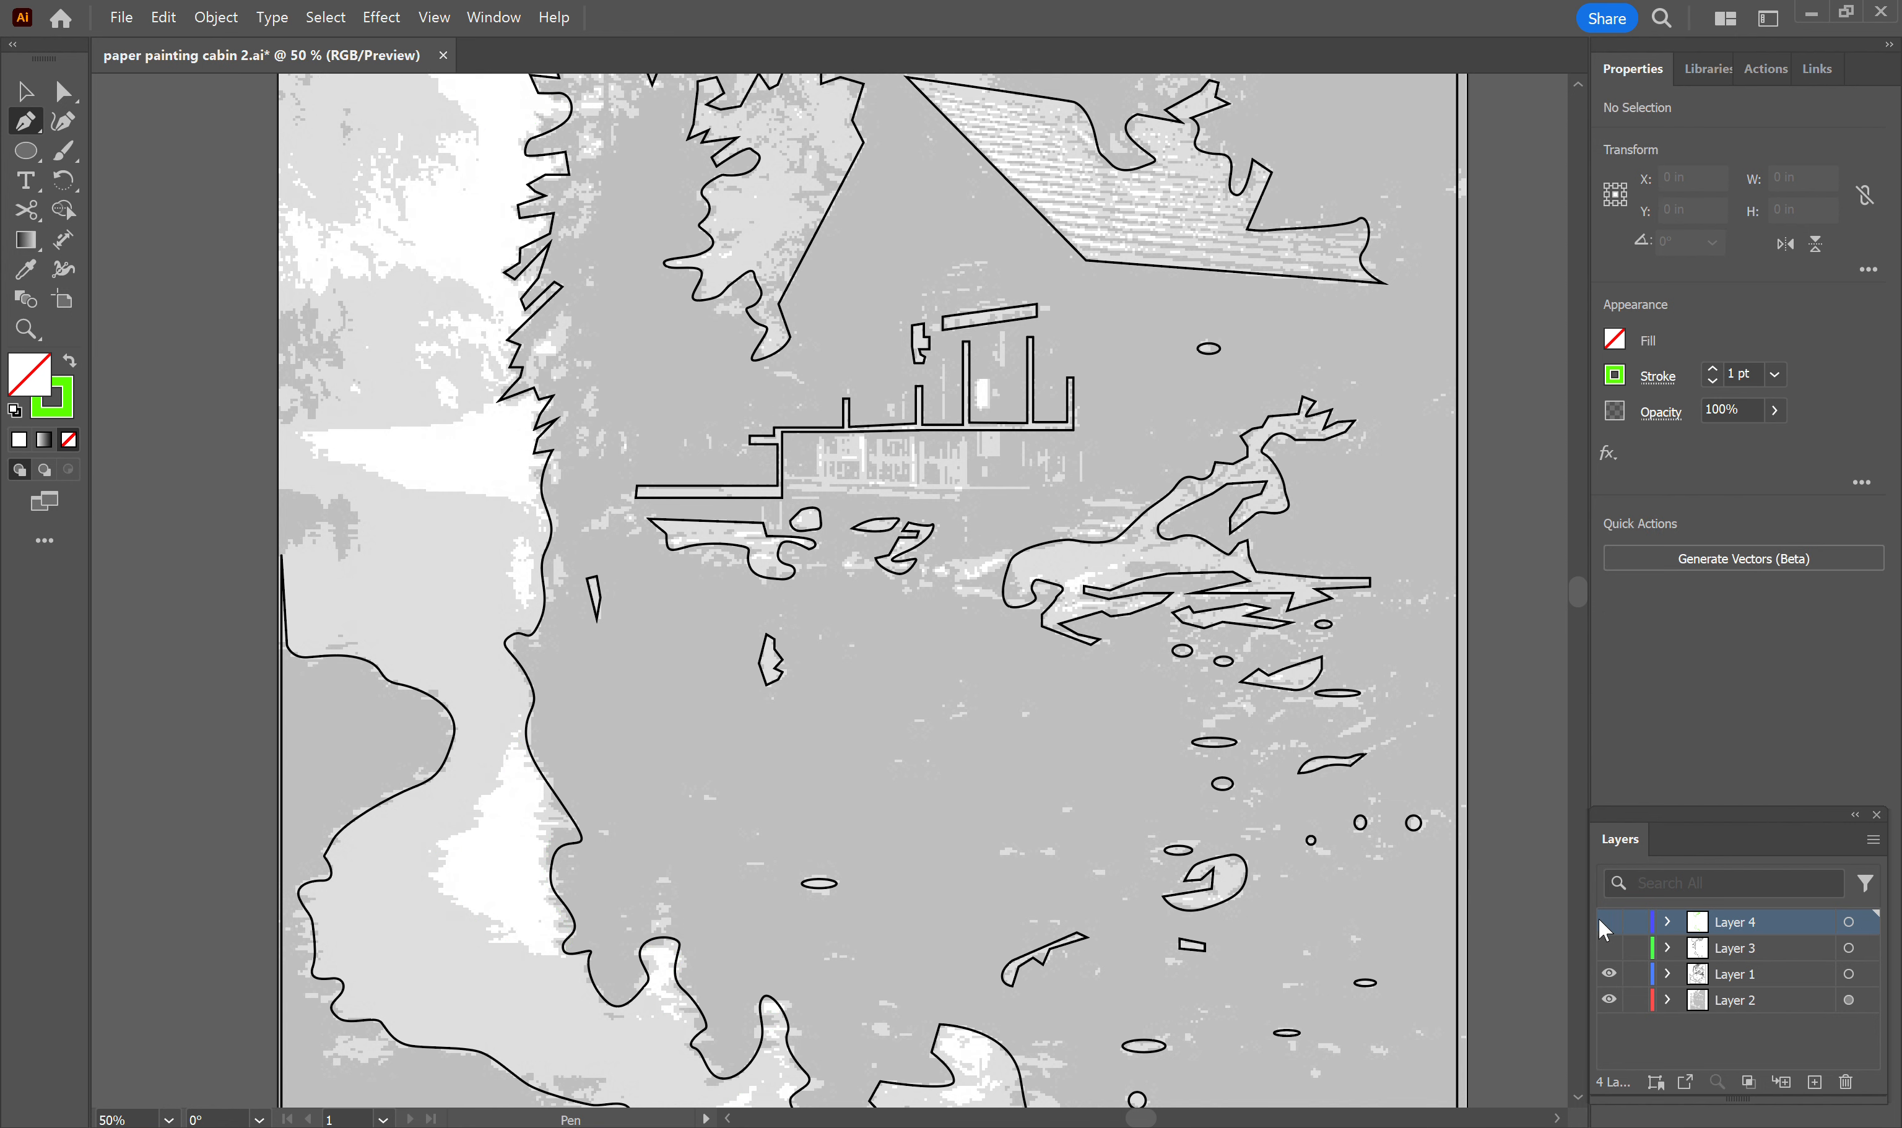
scroll(887, 664, down, 3)
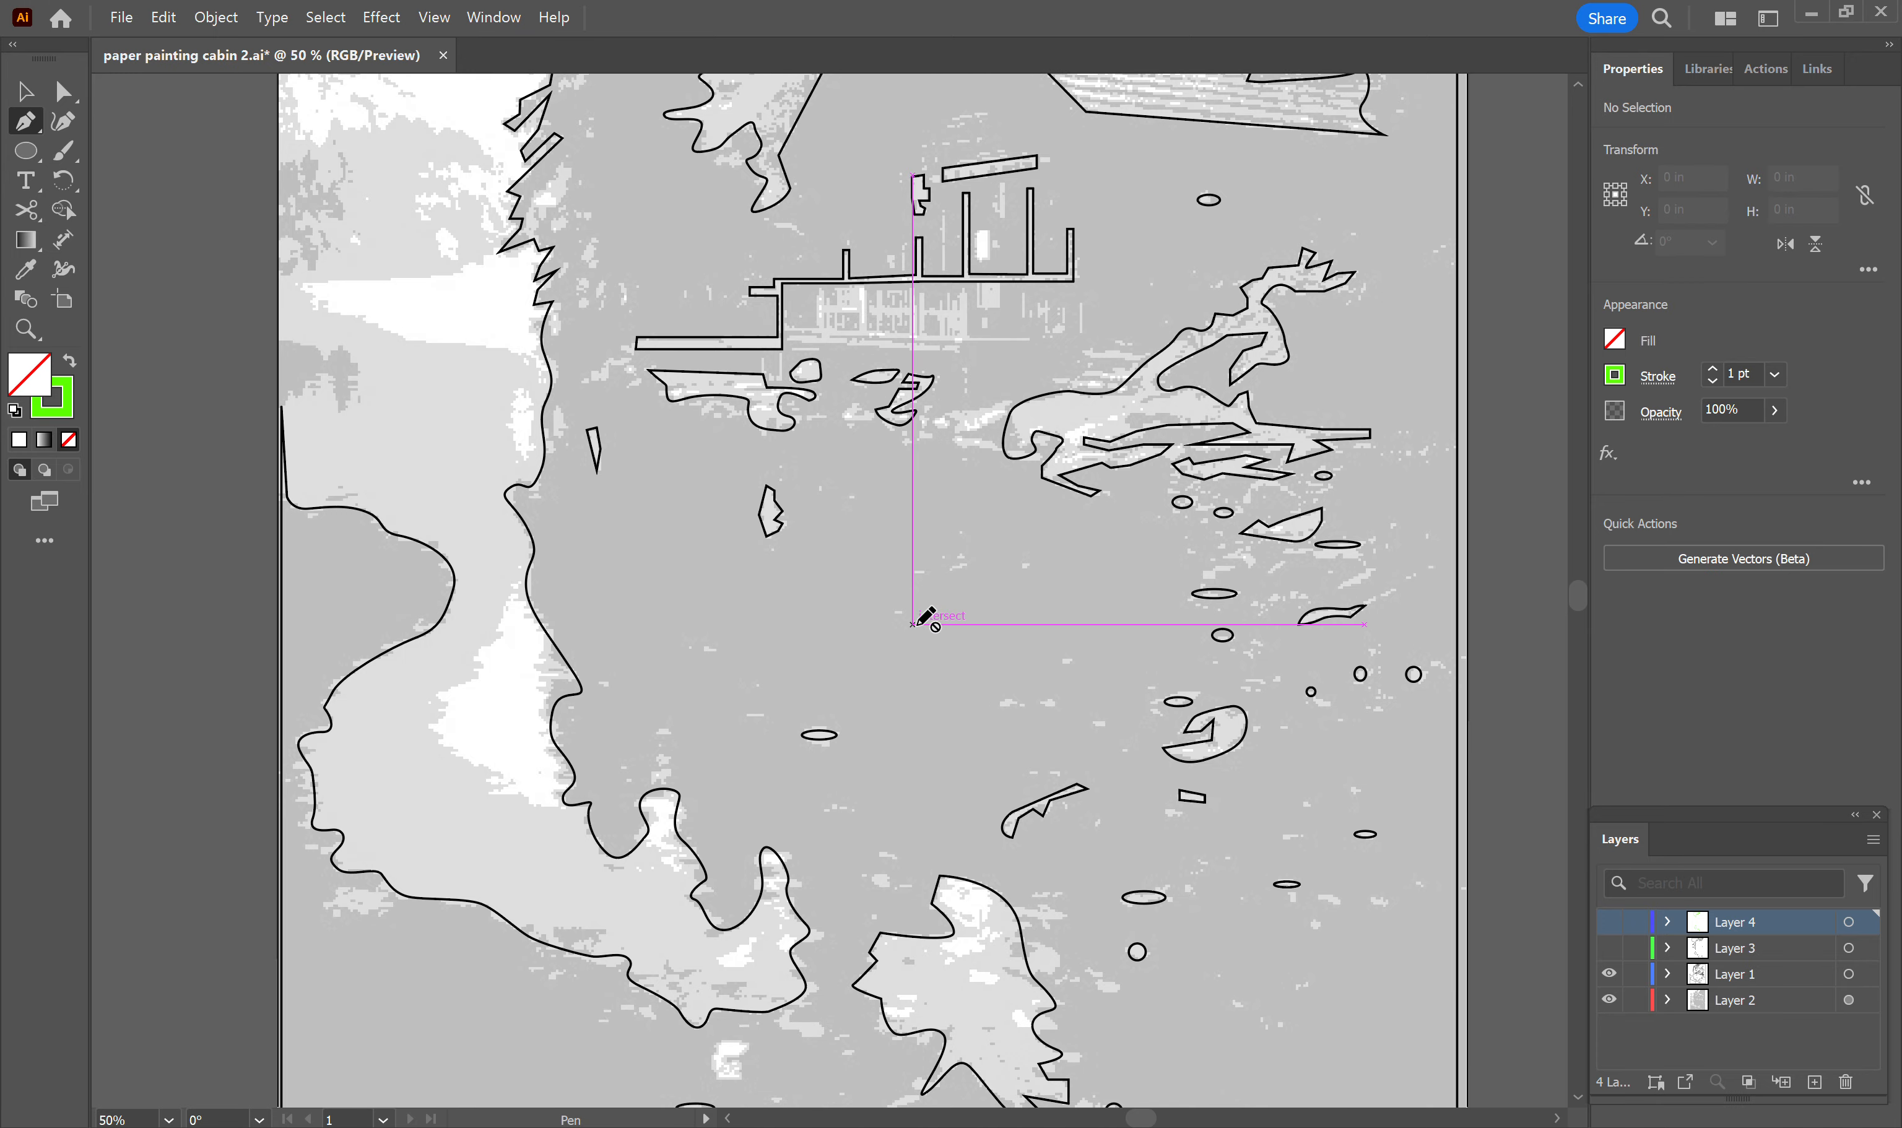
click(1611, 1003)
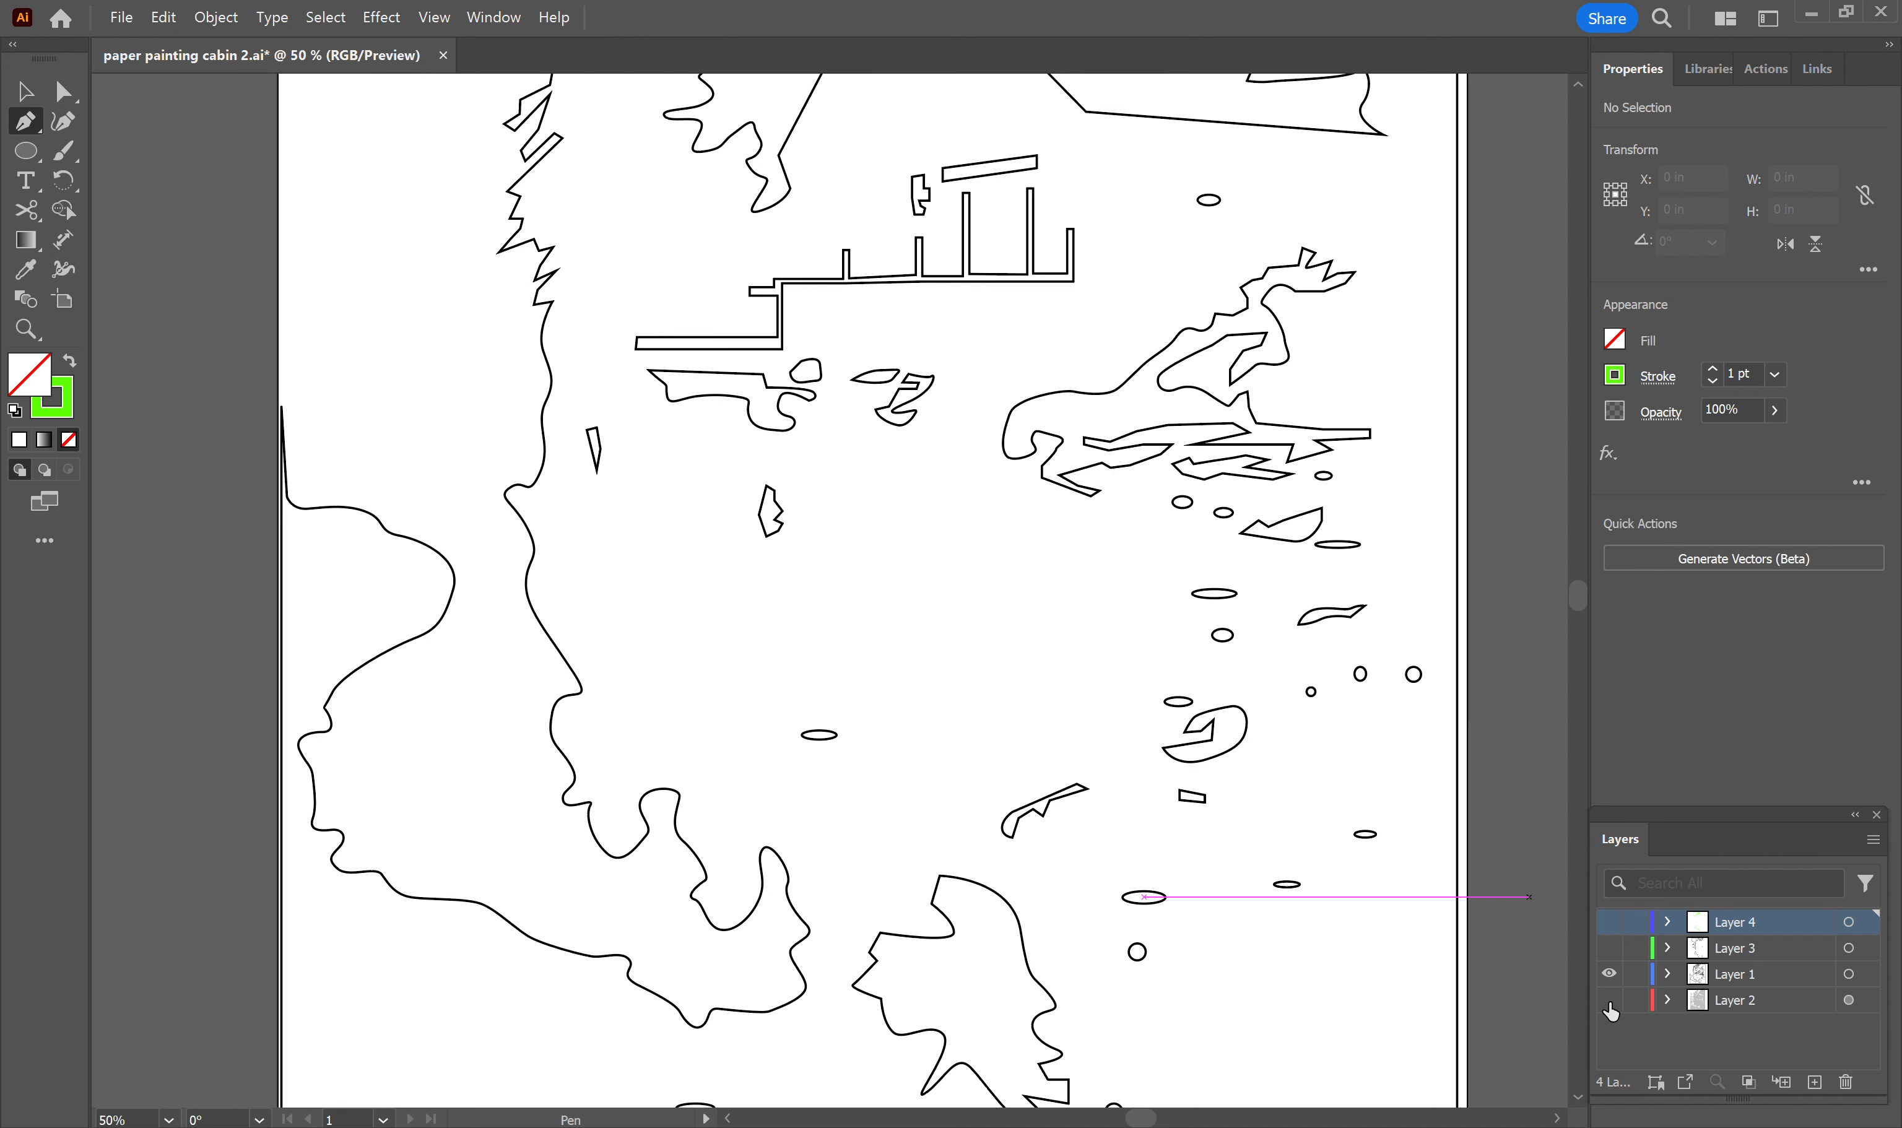
click(1611, 1003)
click(1611, 1003)
scroll(968, 620, down, 1)
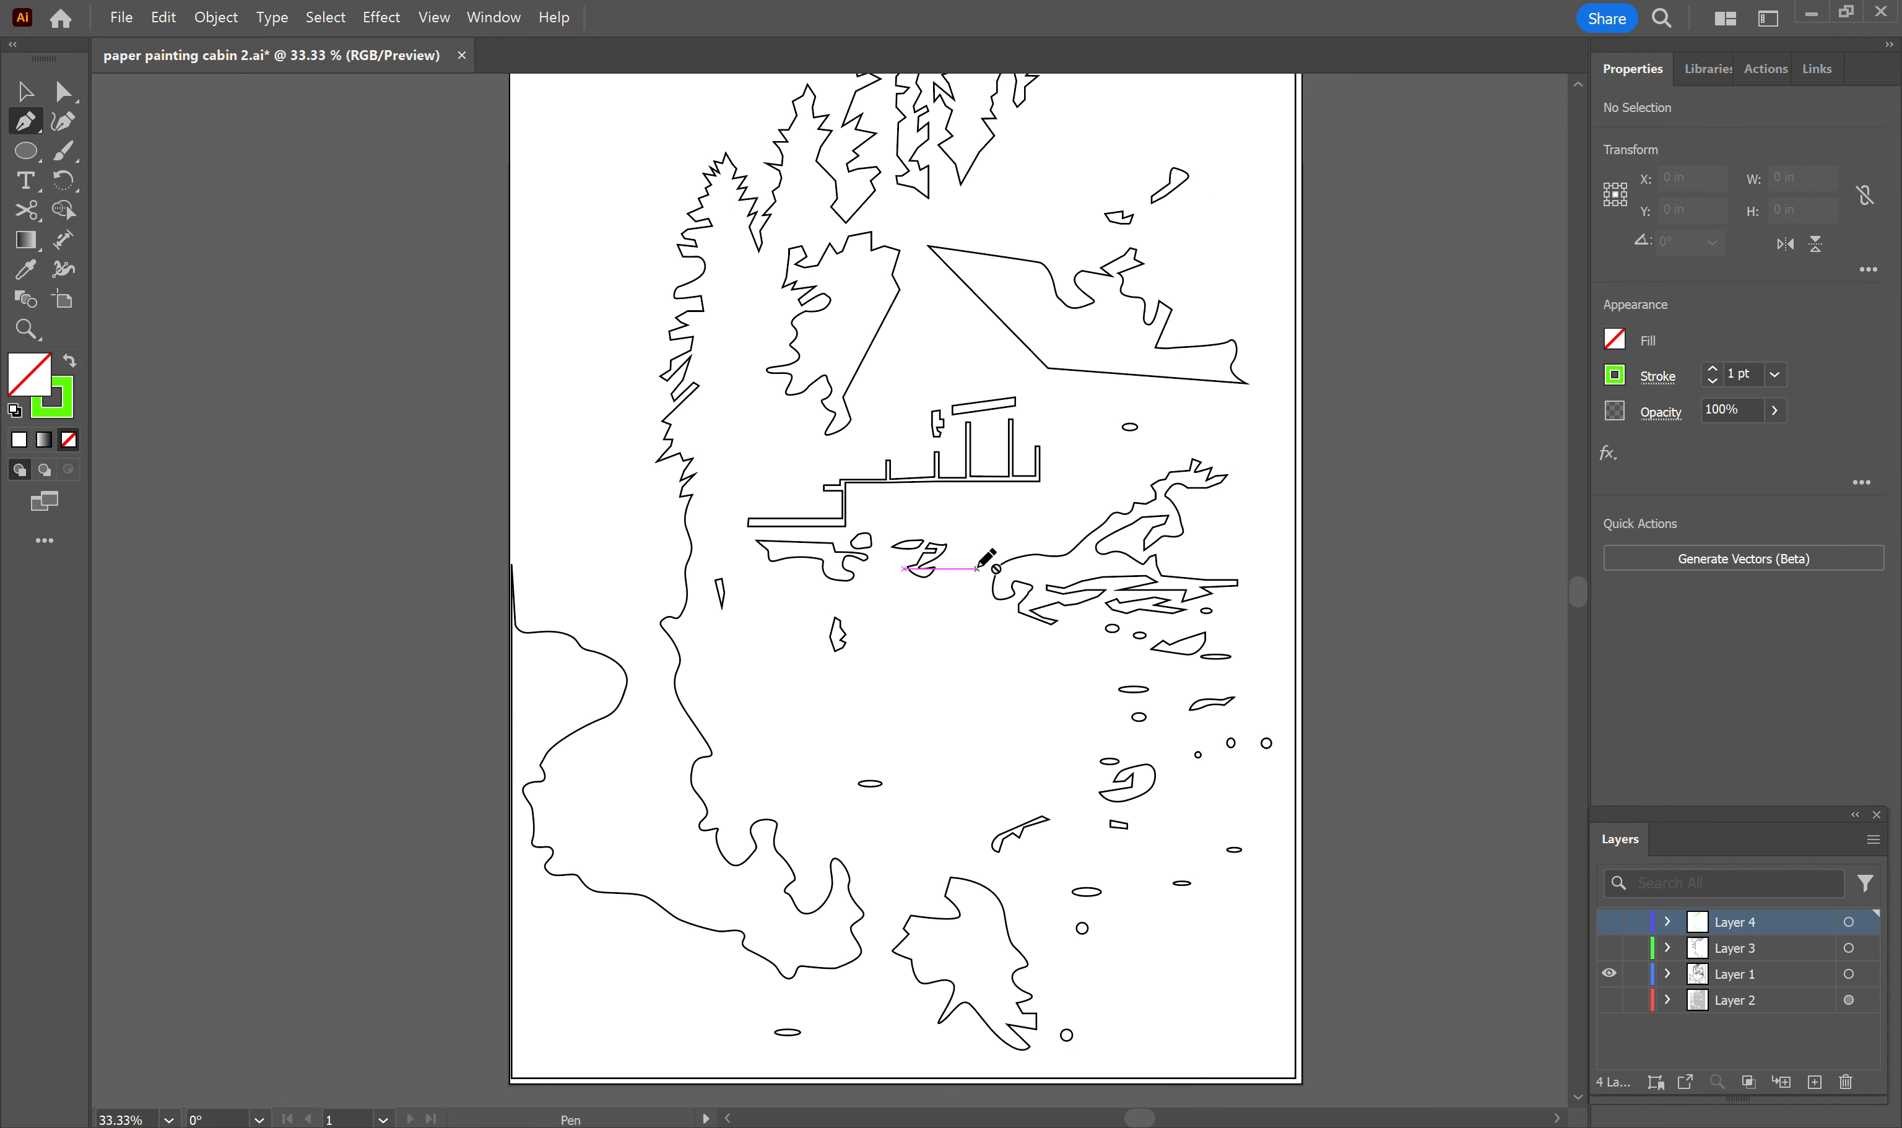
scroll(988, 560, up, 1)
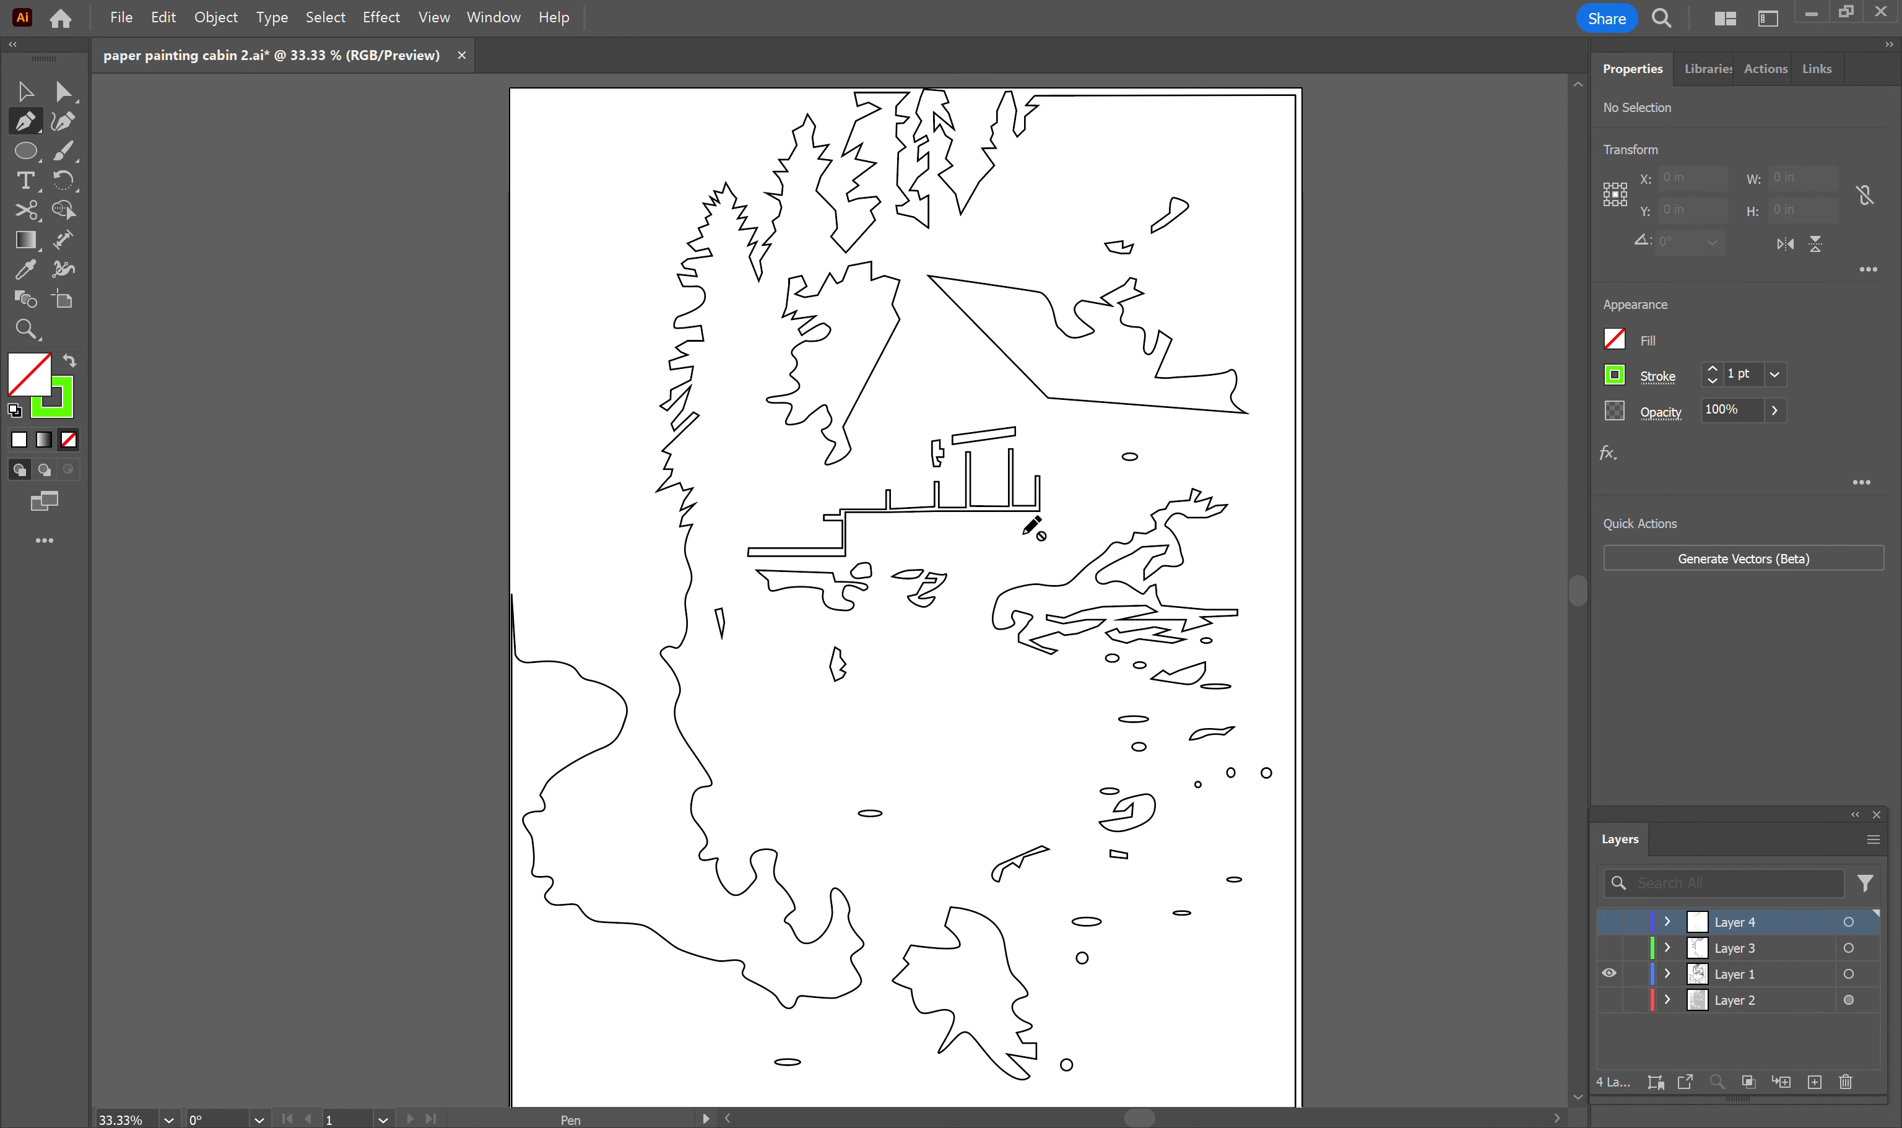
Step: Select all the paths on Layer 1 and set their stroke weight to 0.001 pt
key(v)
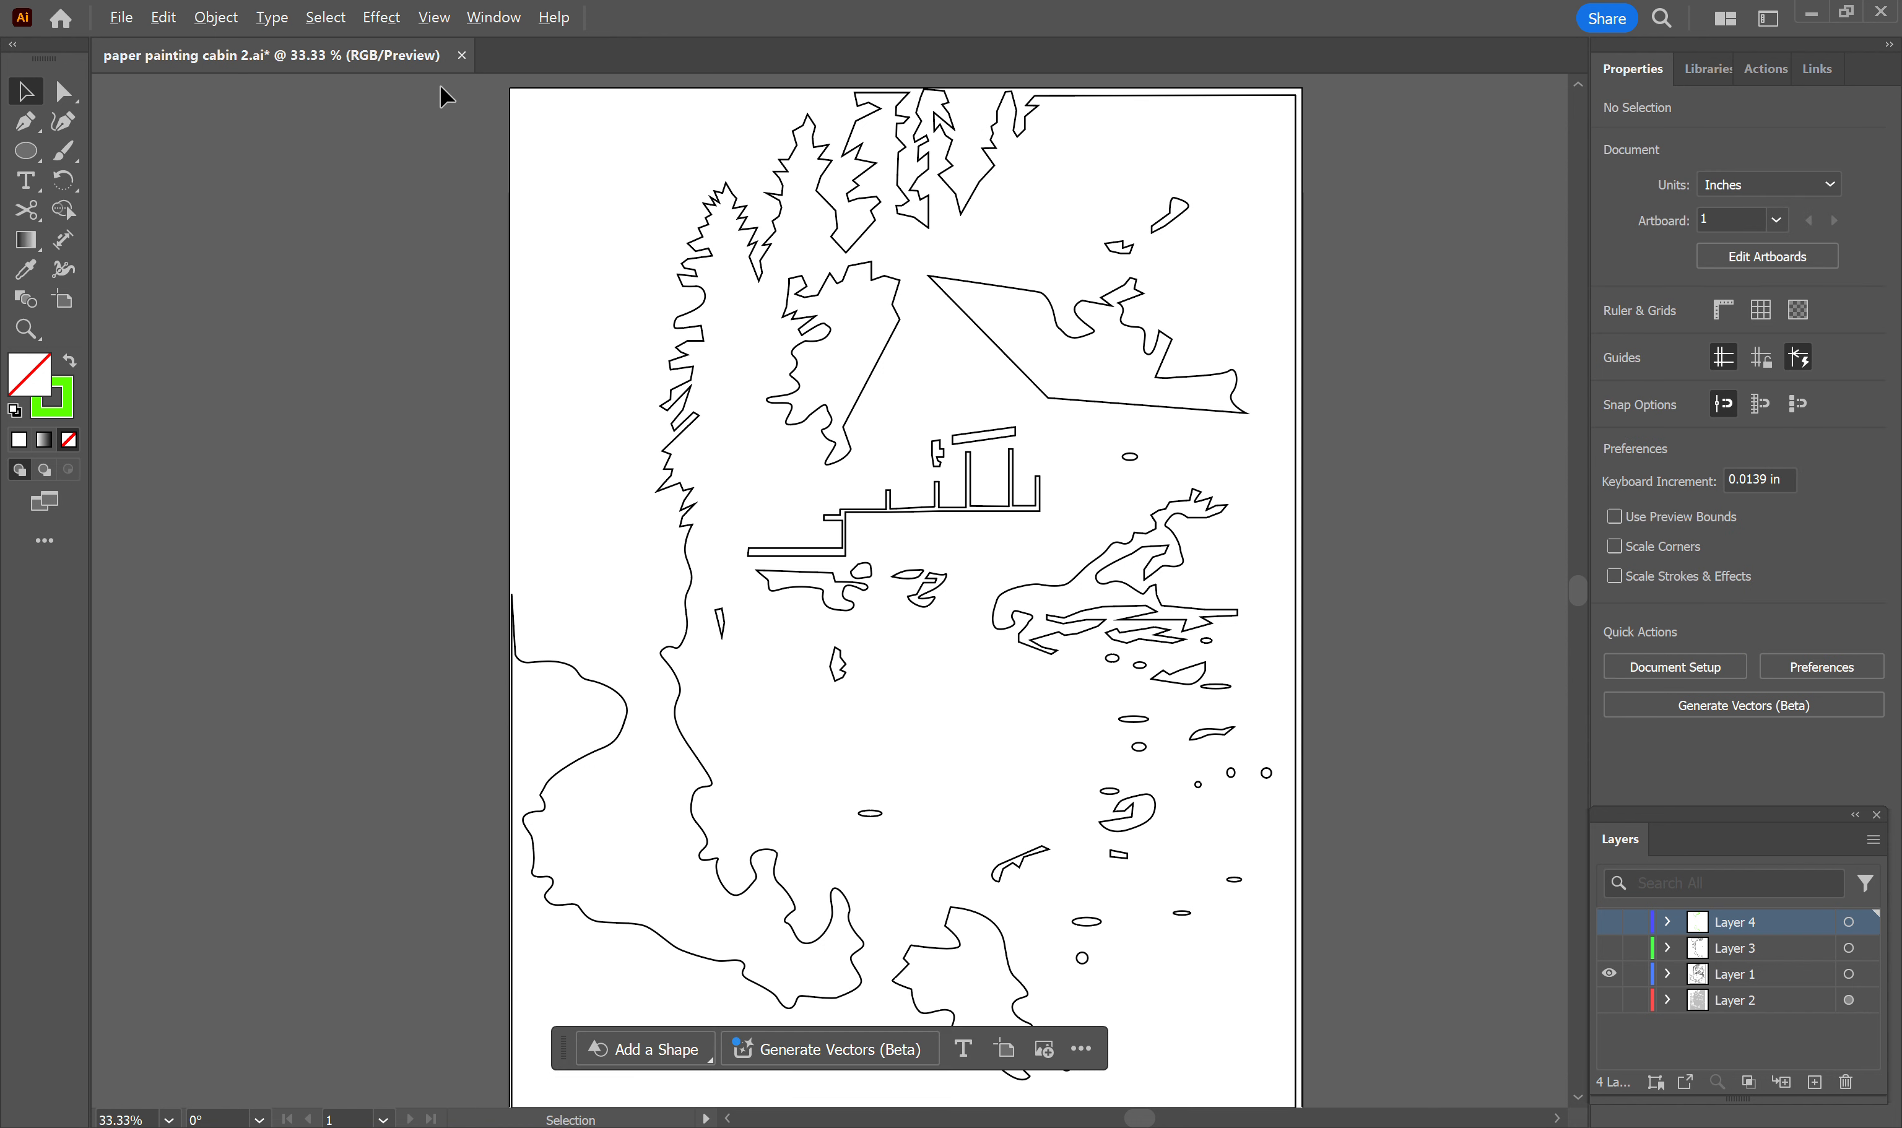
alt+scroll(440, 87, down, 1)
scroll(540, 247, up, 1)
drag(408, 103, 1202, 929)
scroll(973, 630, up, 1)
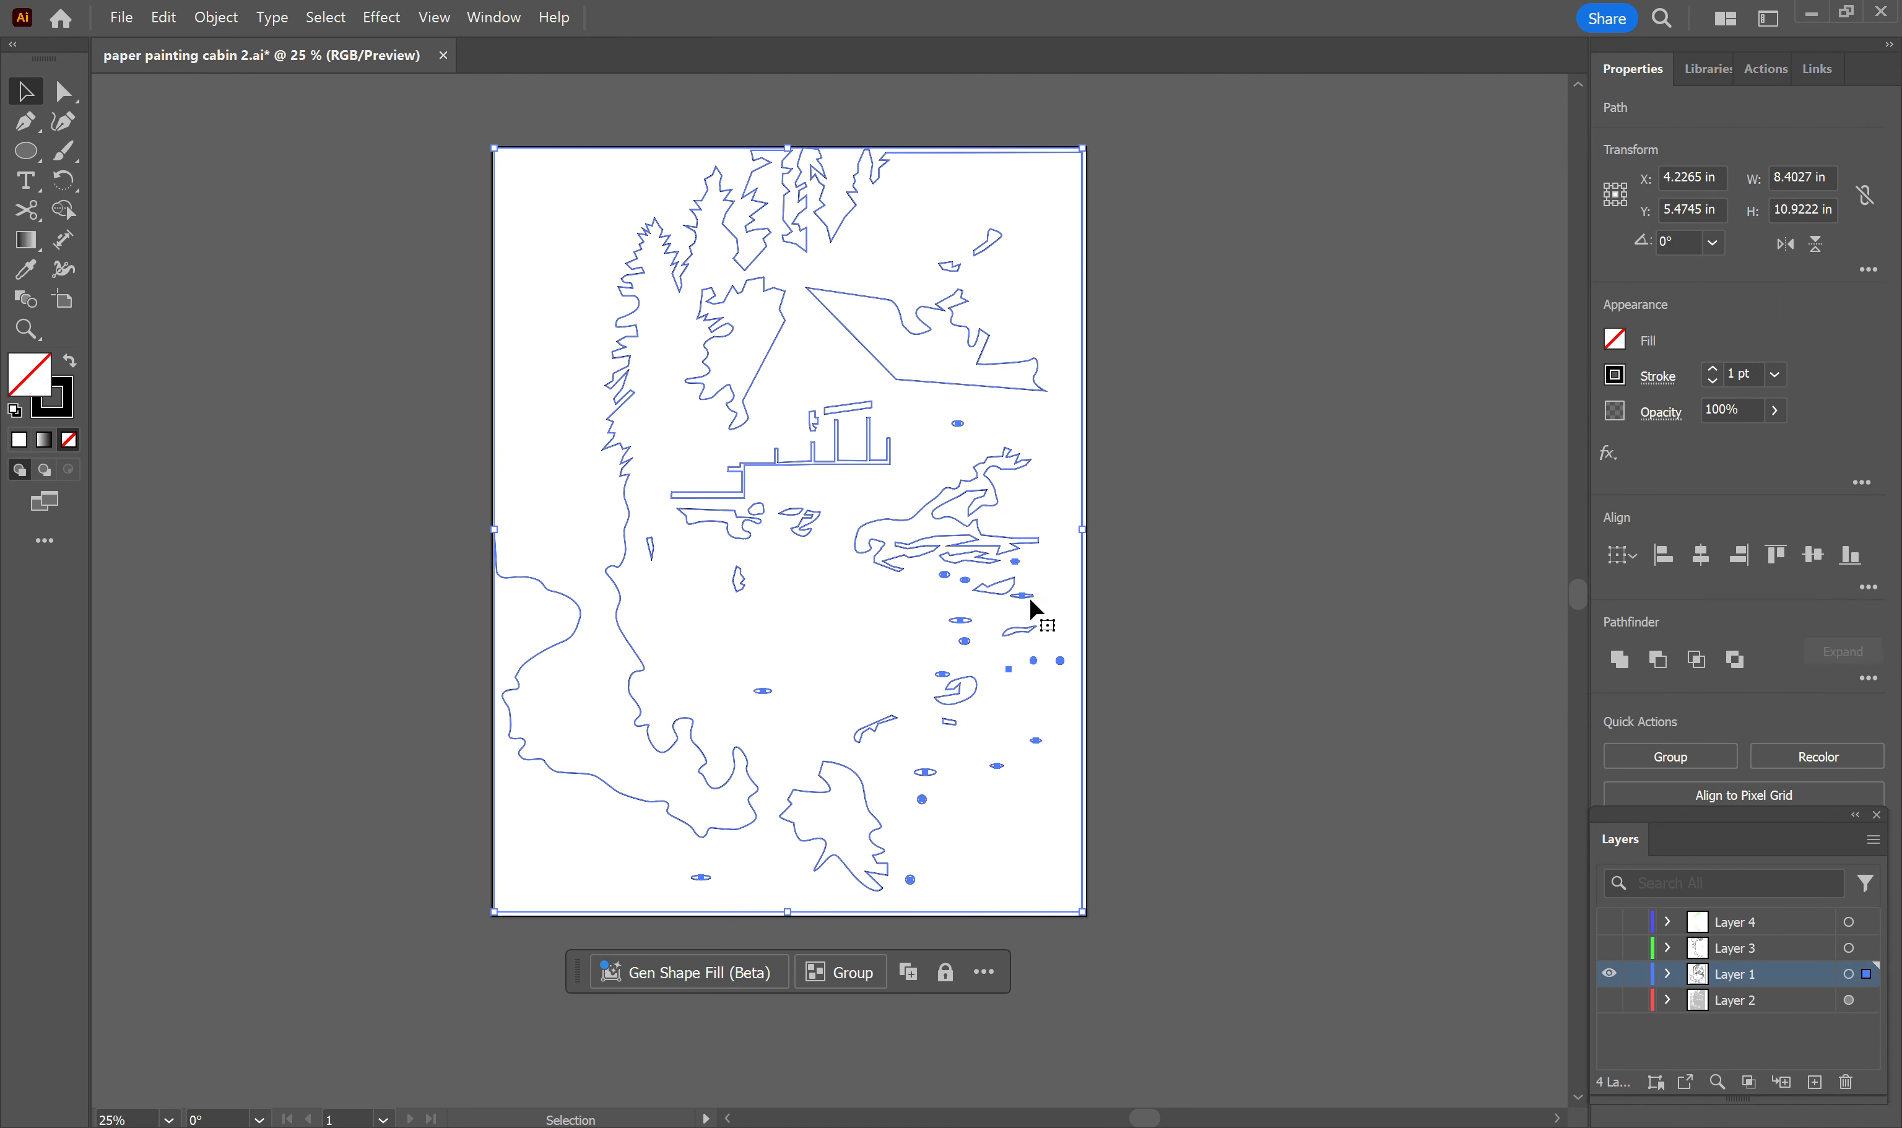
click(1652, 384)
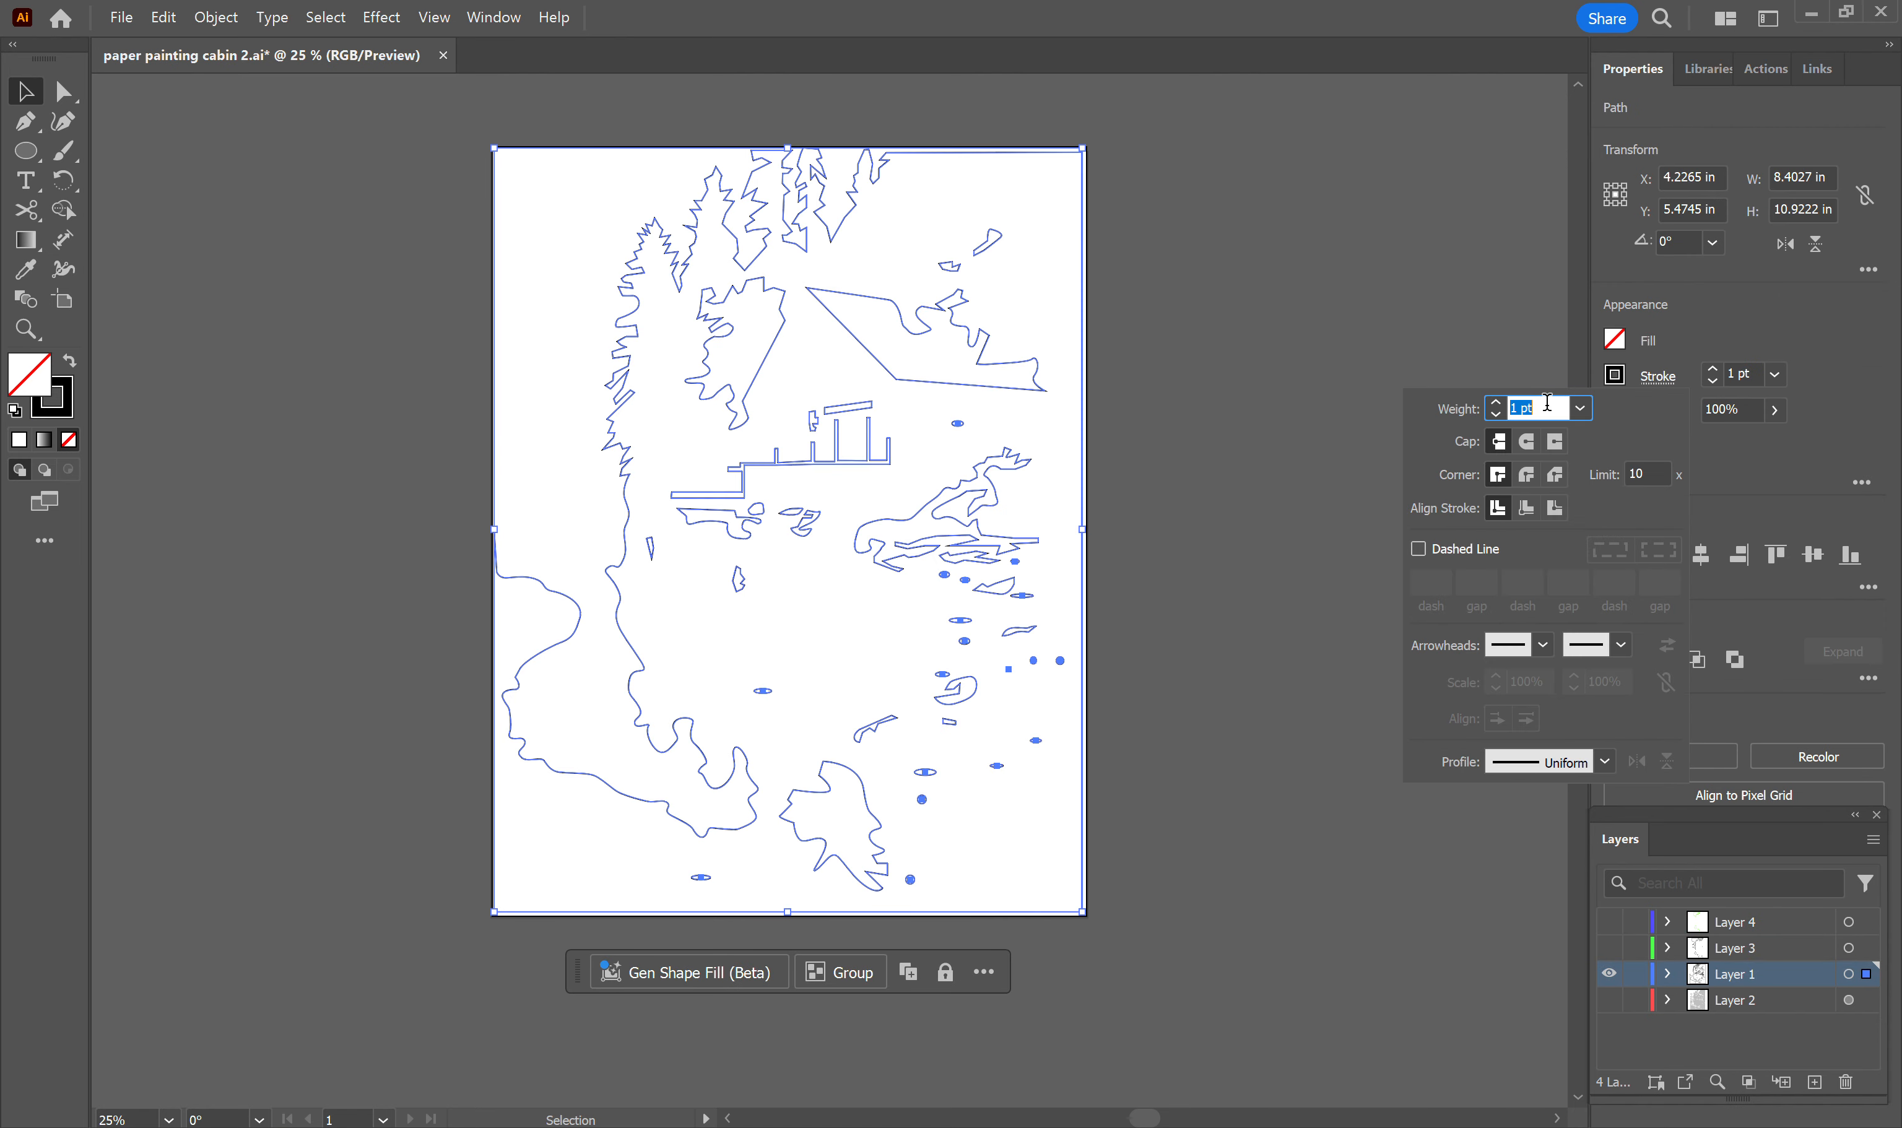
text(0.001)
key(Return)
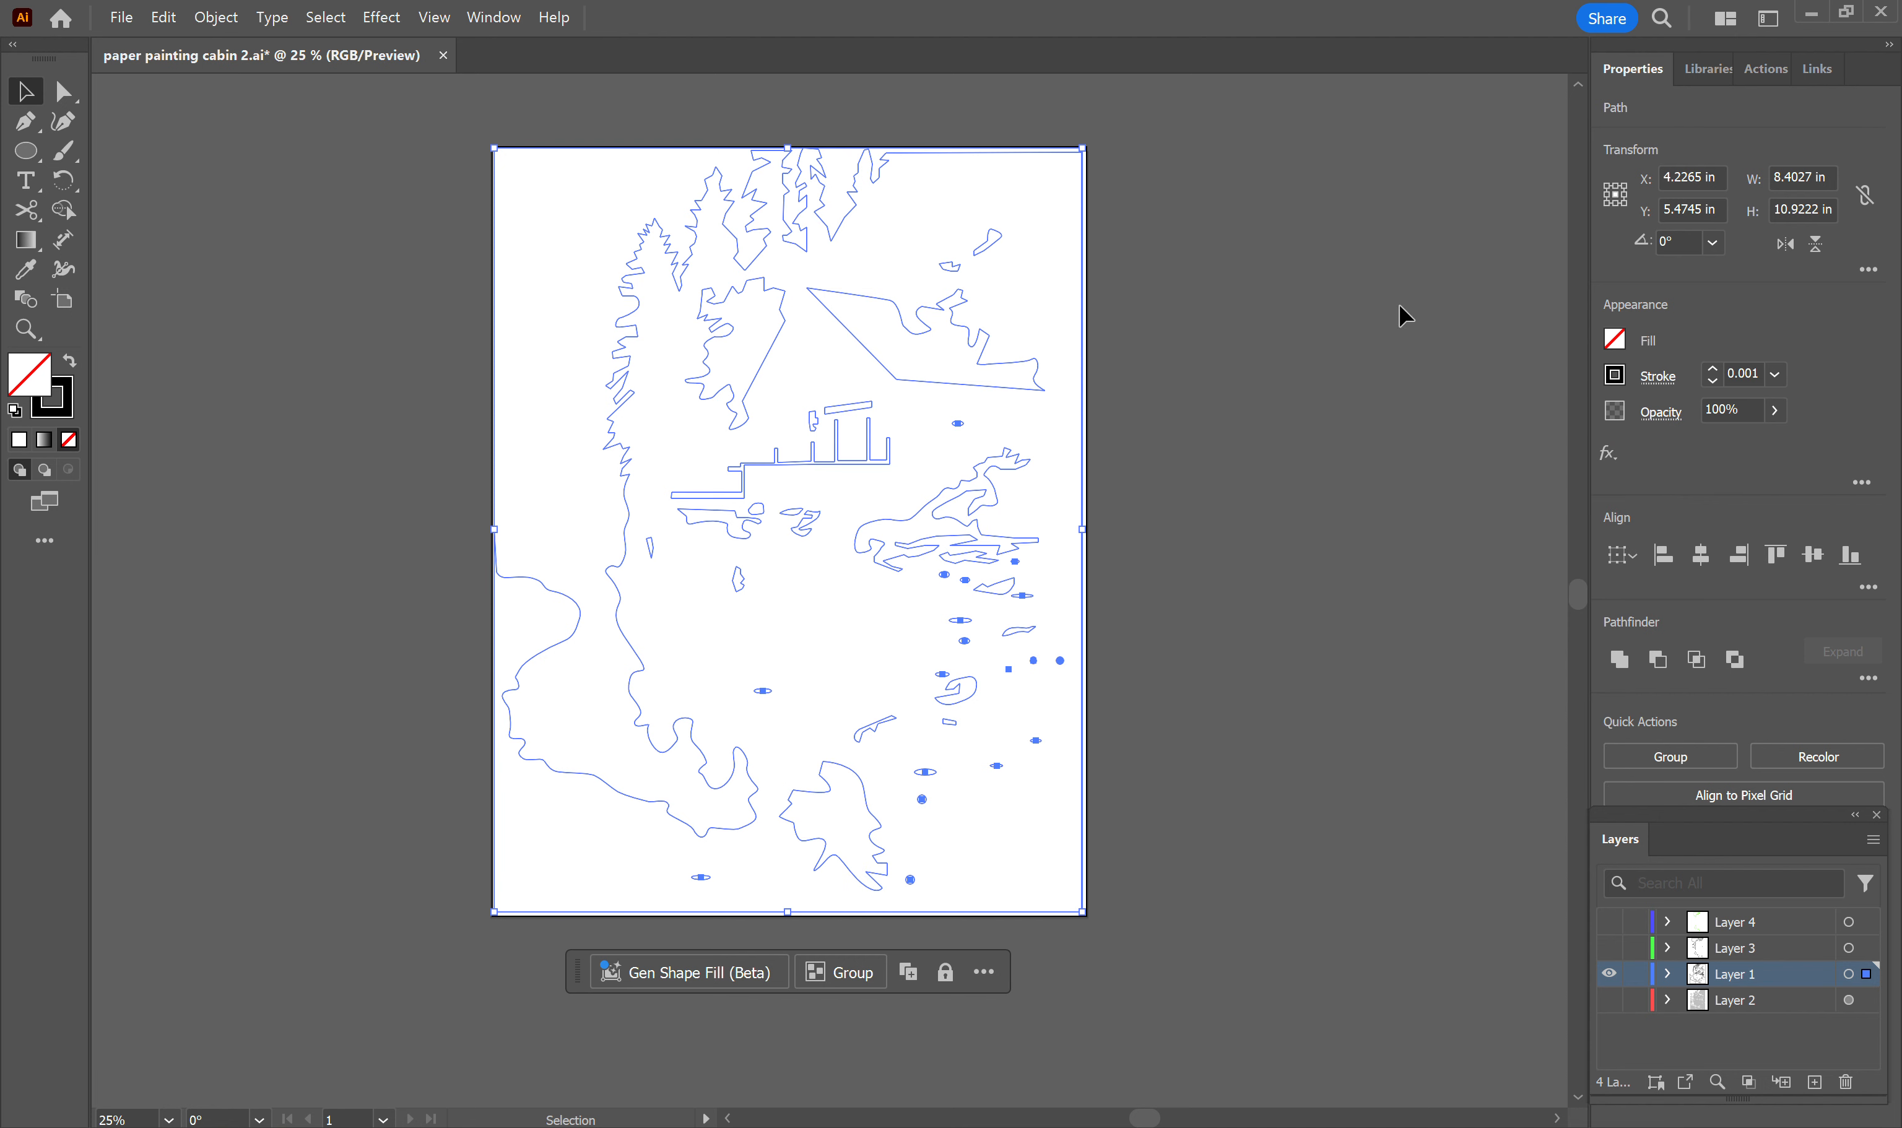
Step: Set the selected Layer 1 paths' stroke colour to pure blue (RGB 0, 0, 255) and deselect them to check the hairline outlines
click(1614, 376)
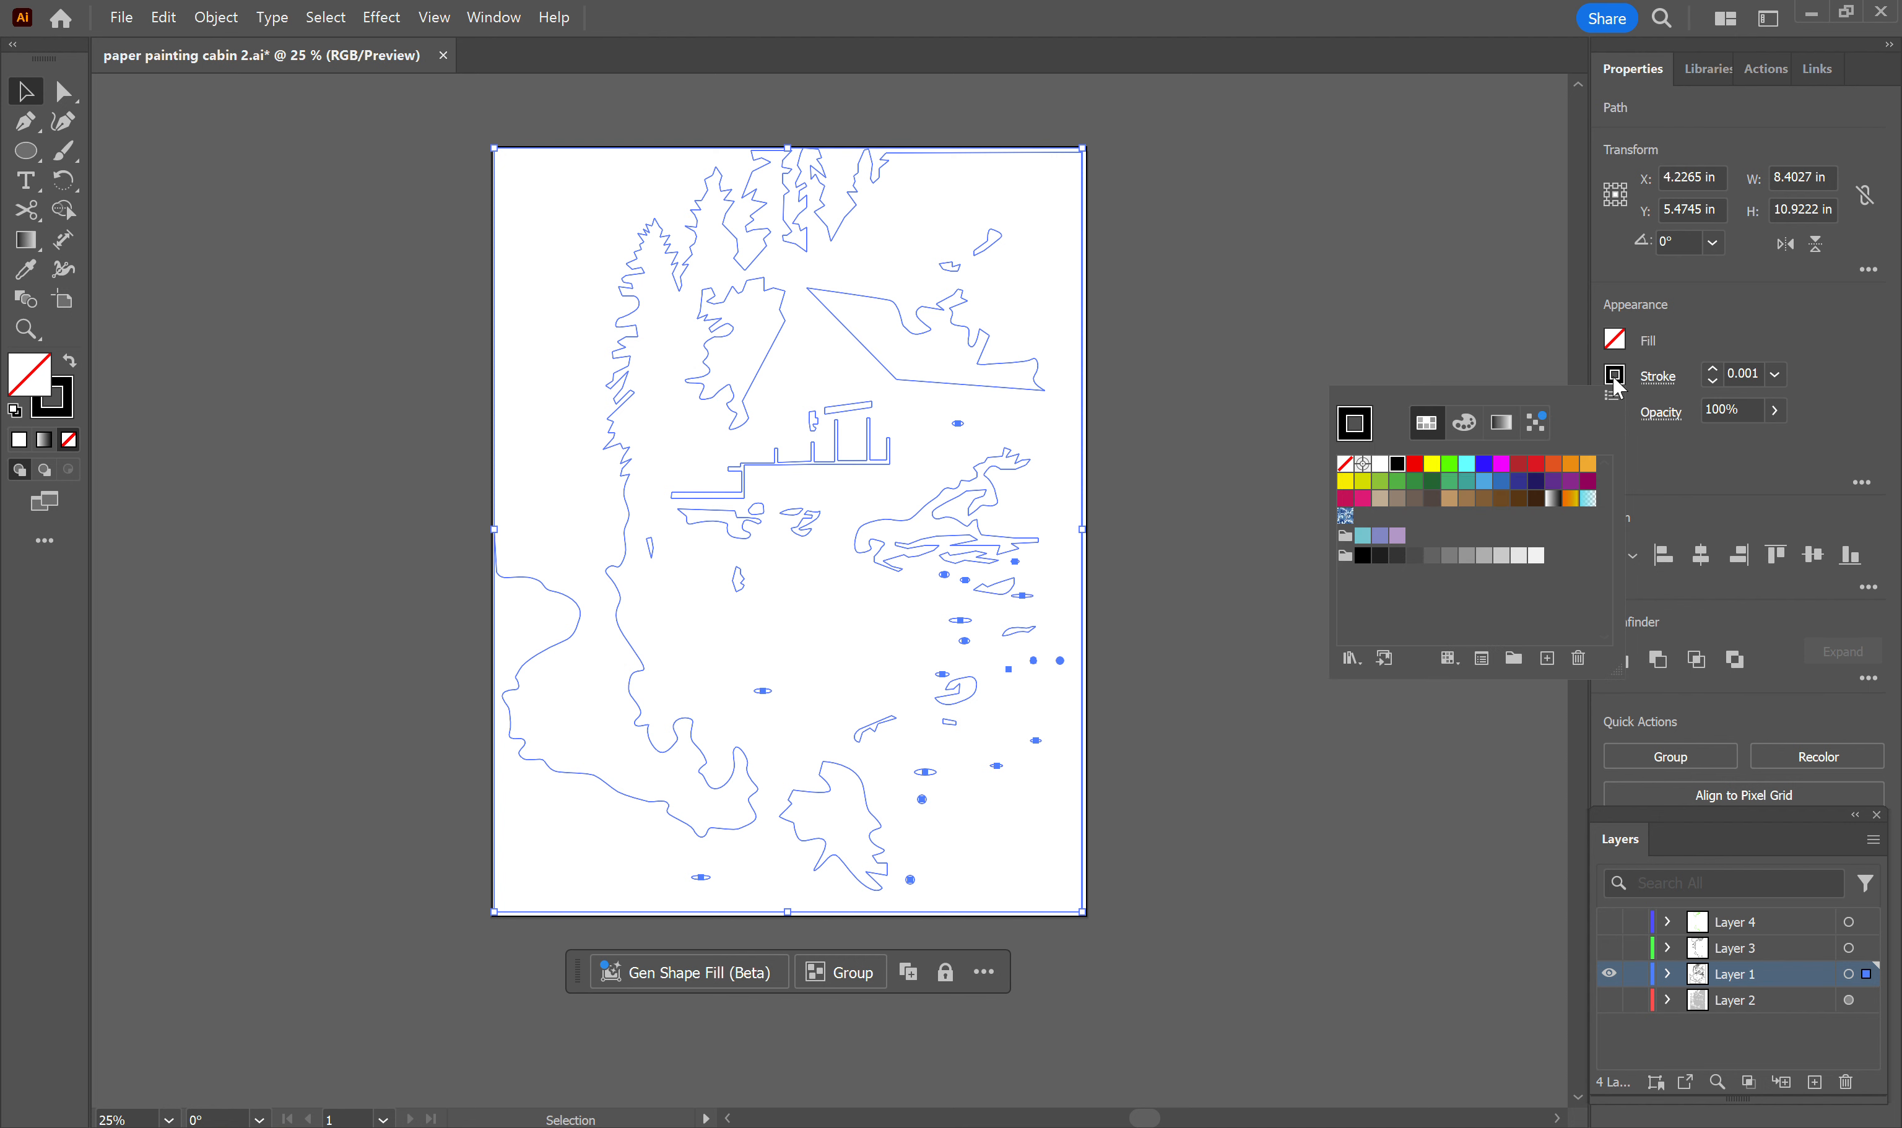
click(1466, 424)
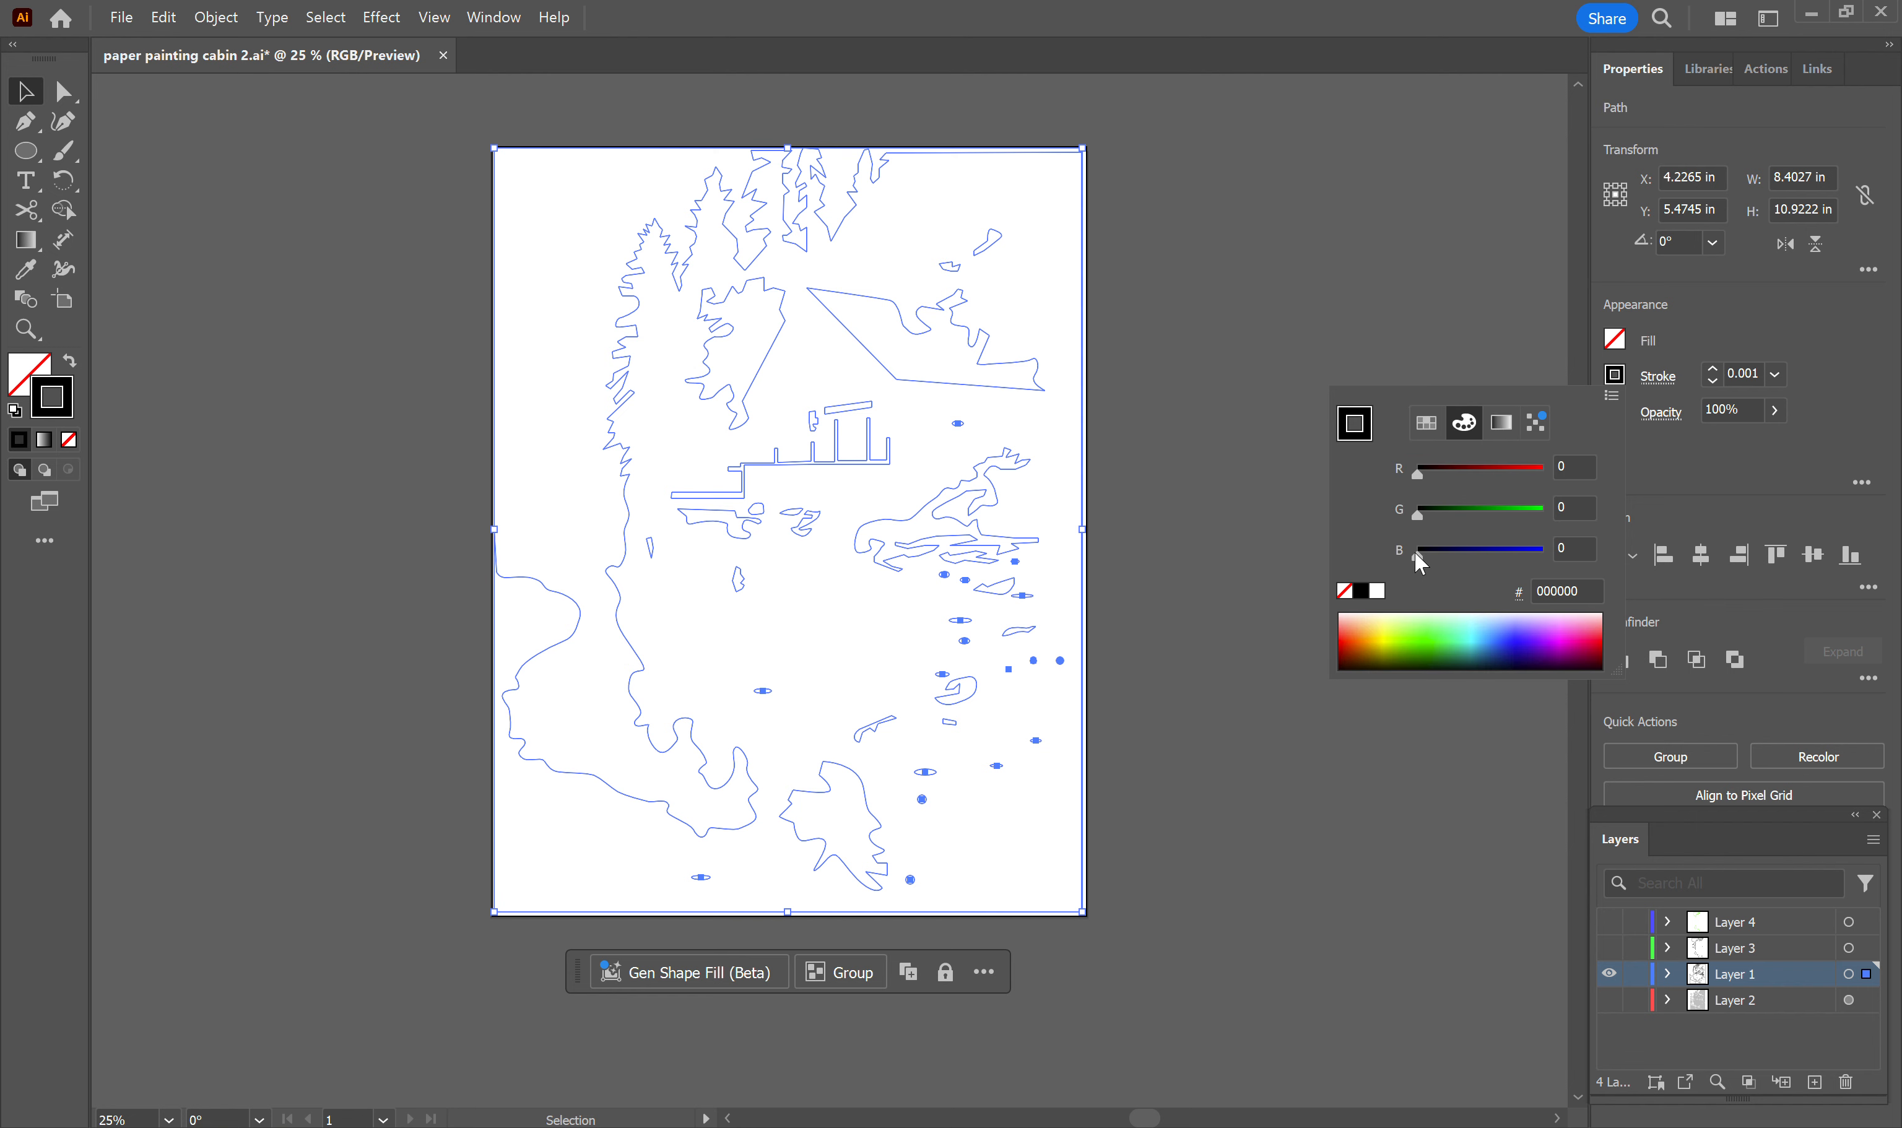
drag(1415, 551, 1550, 557)
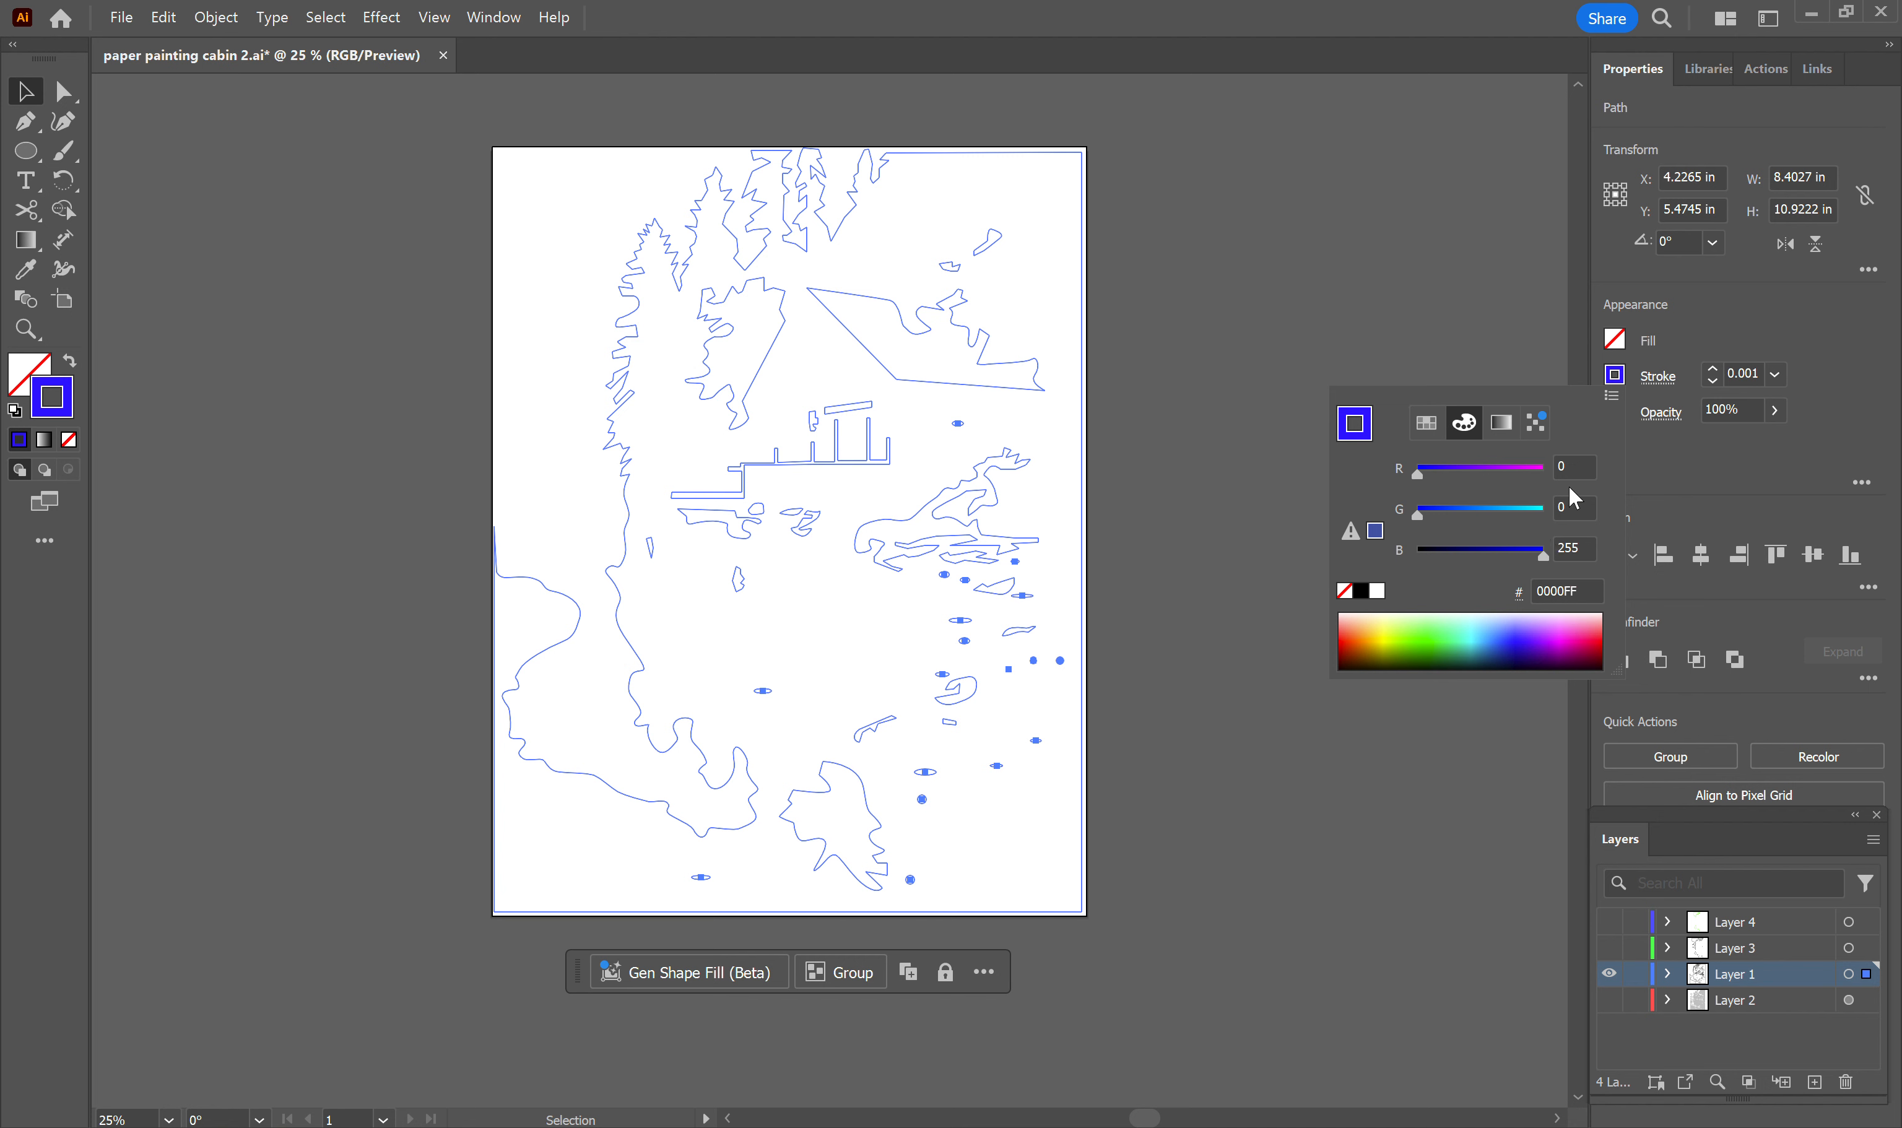
click(1198, 497)
click(391, 432)
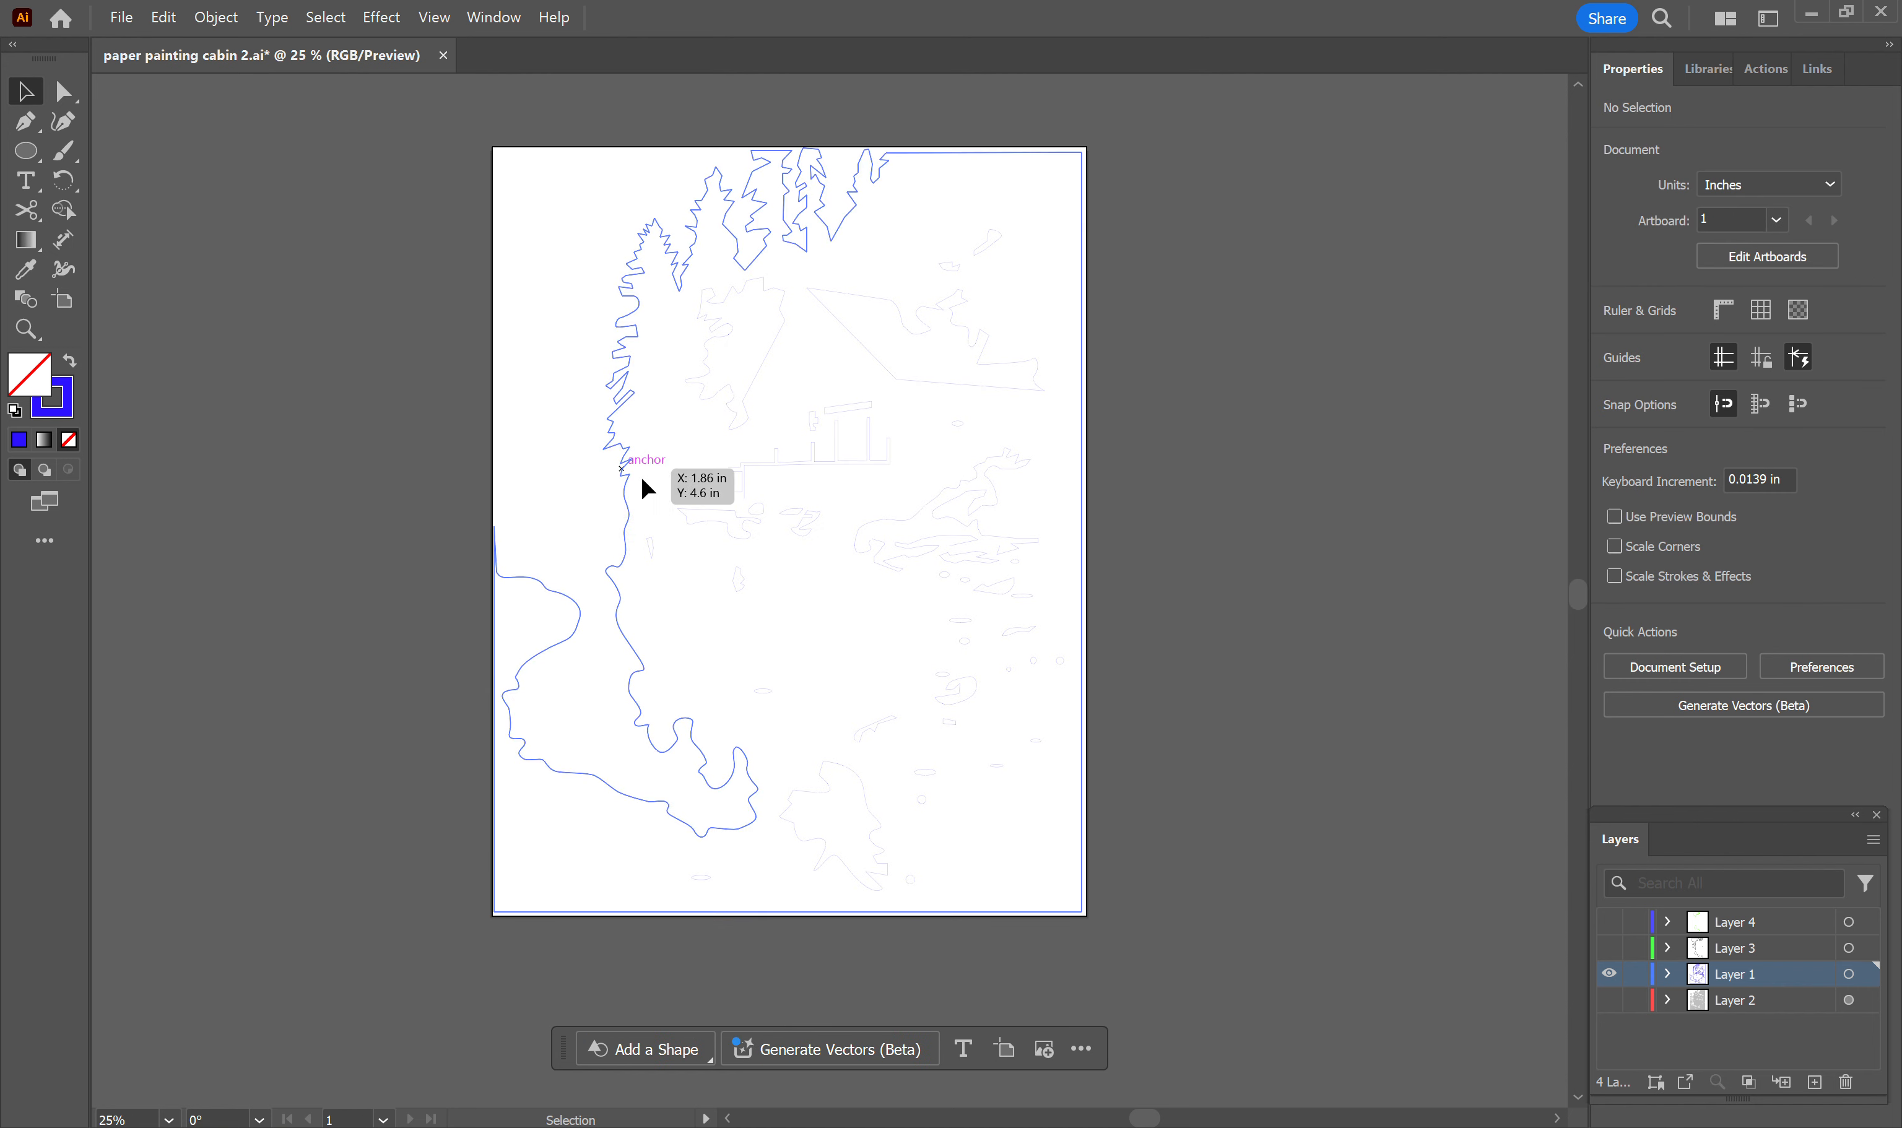
scroll(798, 566, up, 1)
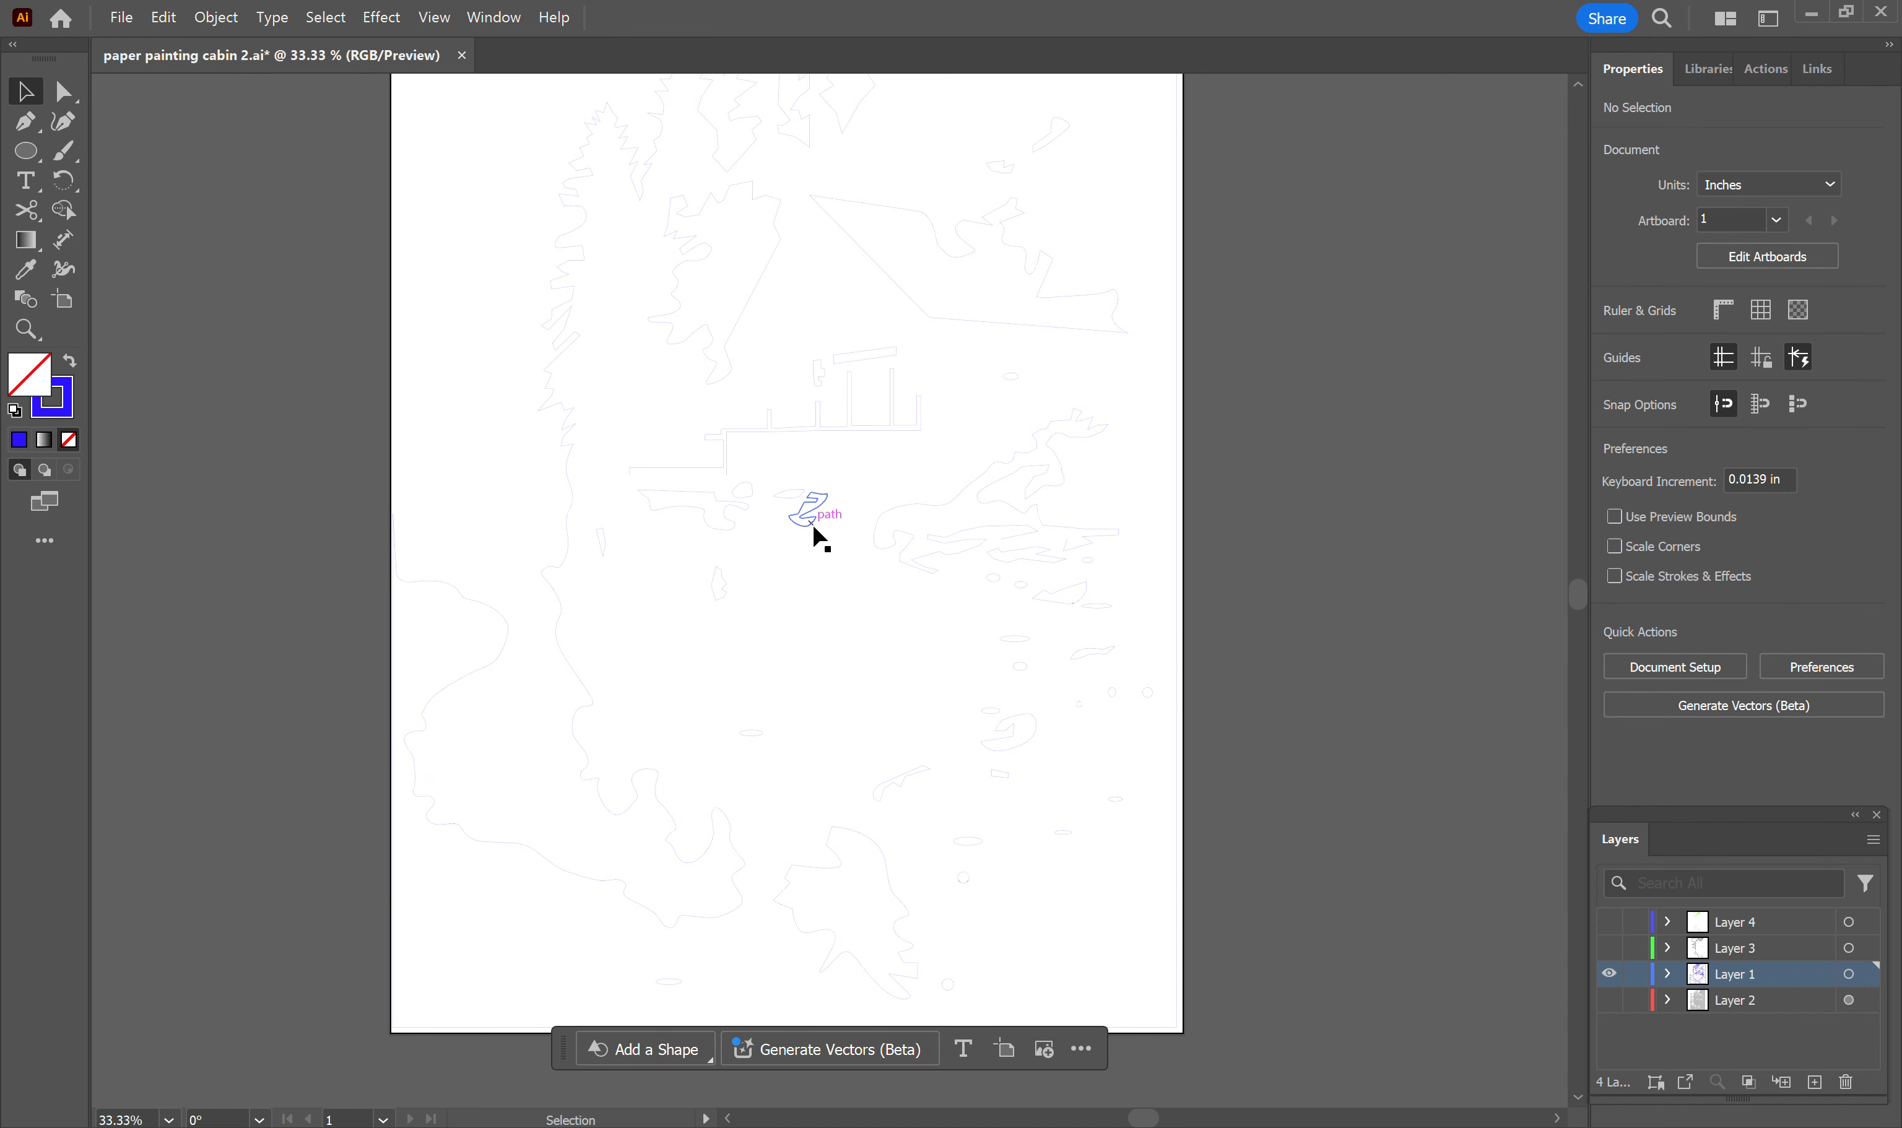
scroll(813, 523, up, 1)
scroll(900, 494, up, 1)
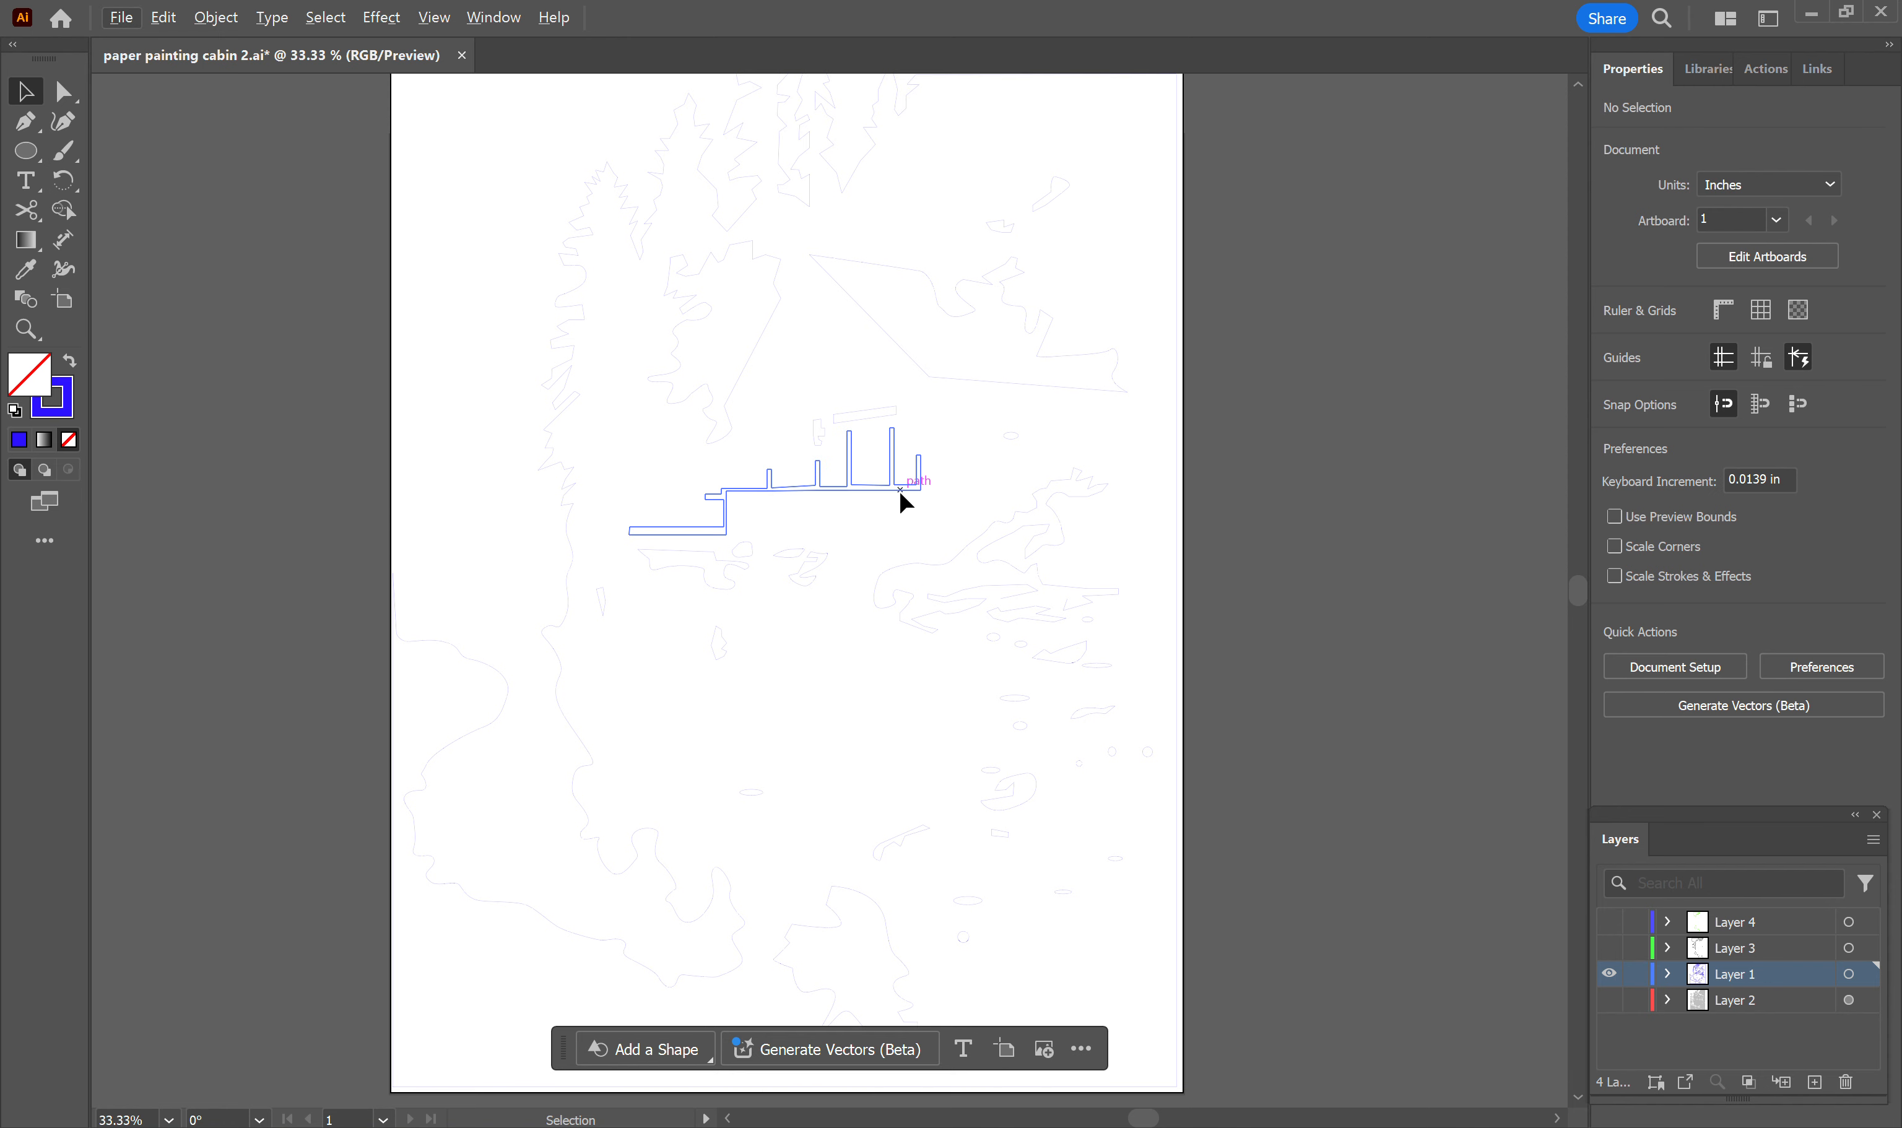
scroll(1235, 513, up, 1)
scroll(1261, 525, down, 1)
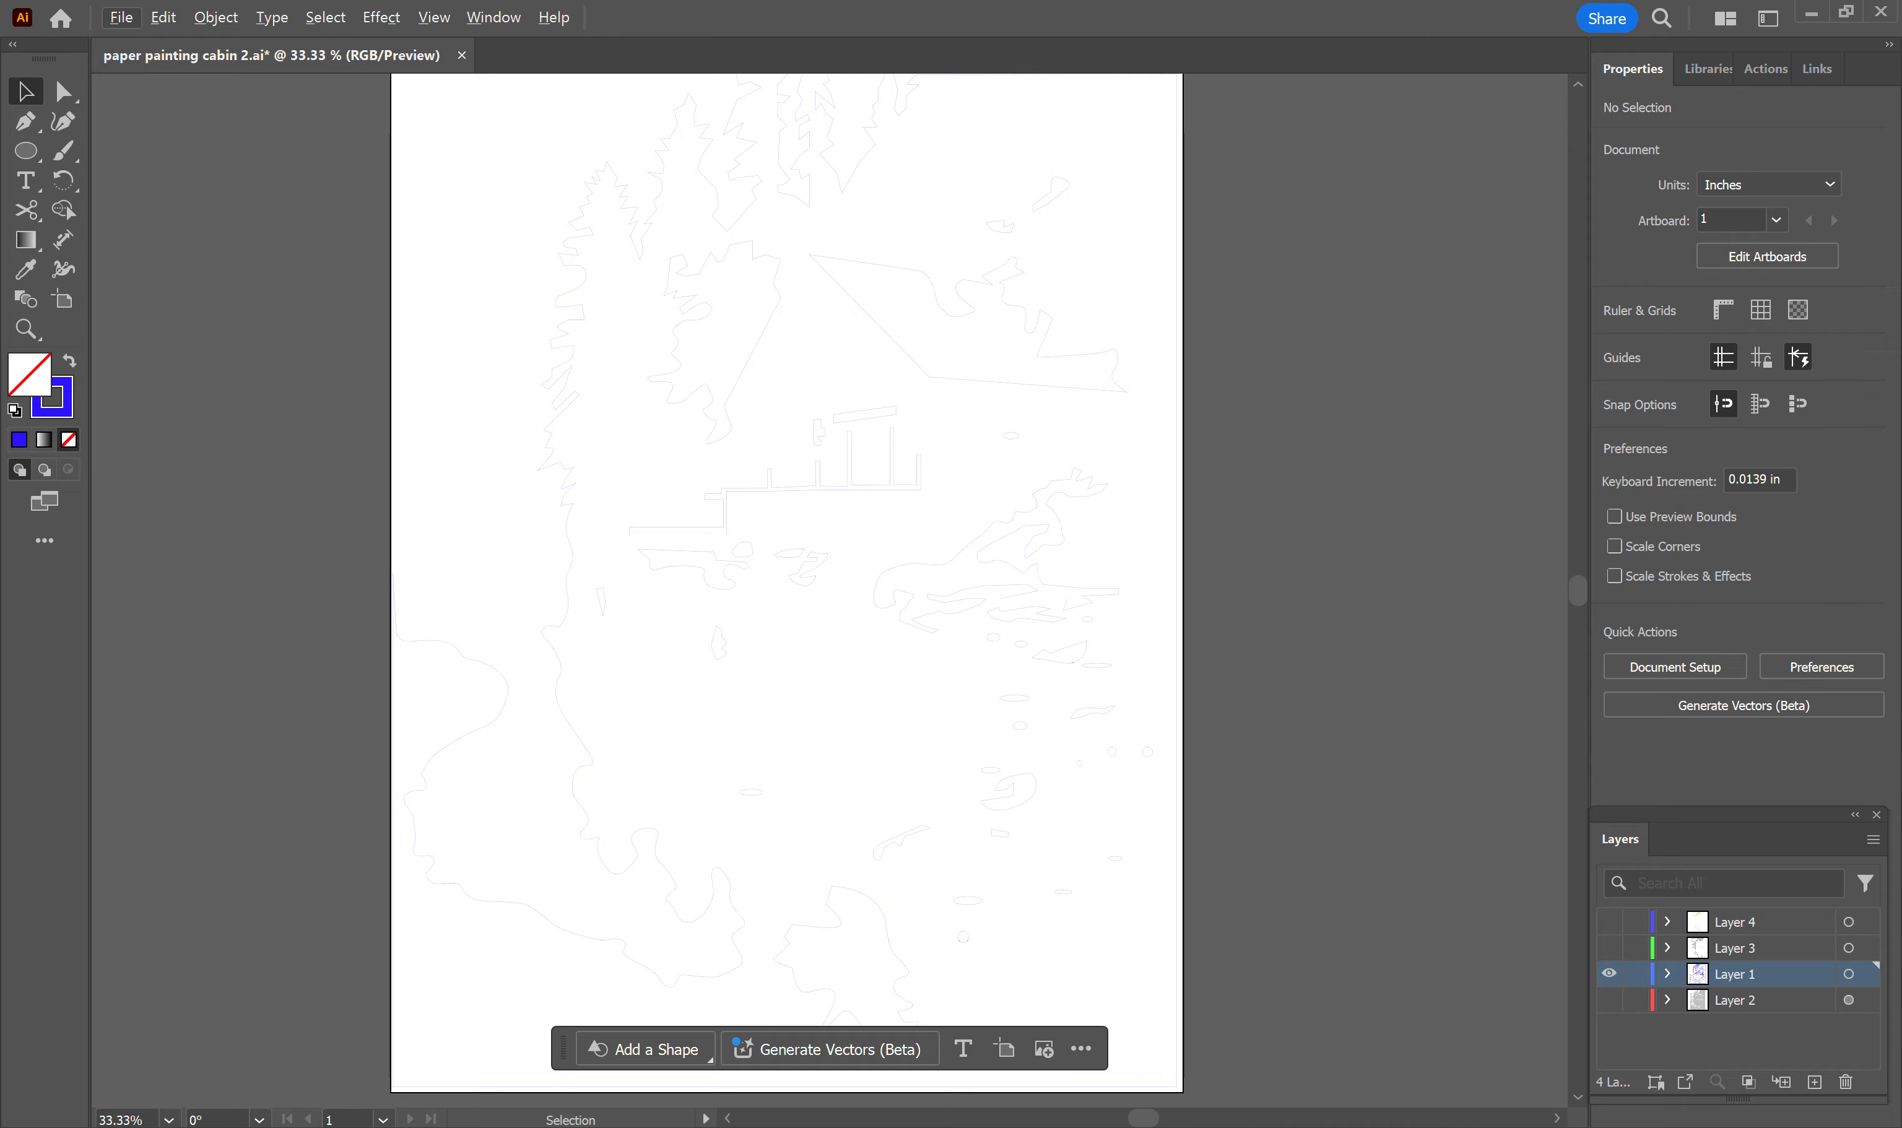
Step: Switch to Rhino and show the Top view at an empty area beside the acrylic sculpture pieces
key(alt+Tab)
scroll(1031, 723, down, 4)
drag(1079, 699, 839, 557)
scroll(873, 582, down, 18)
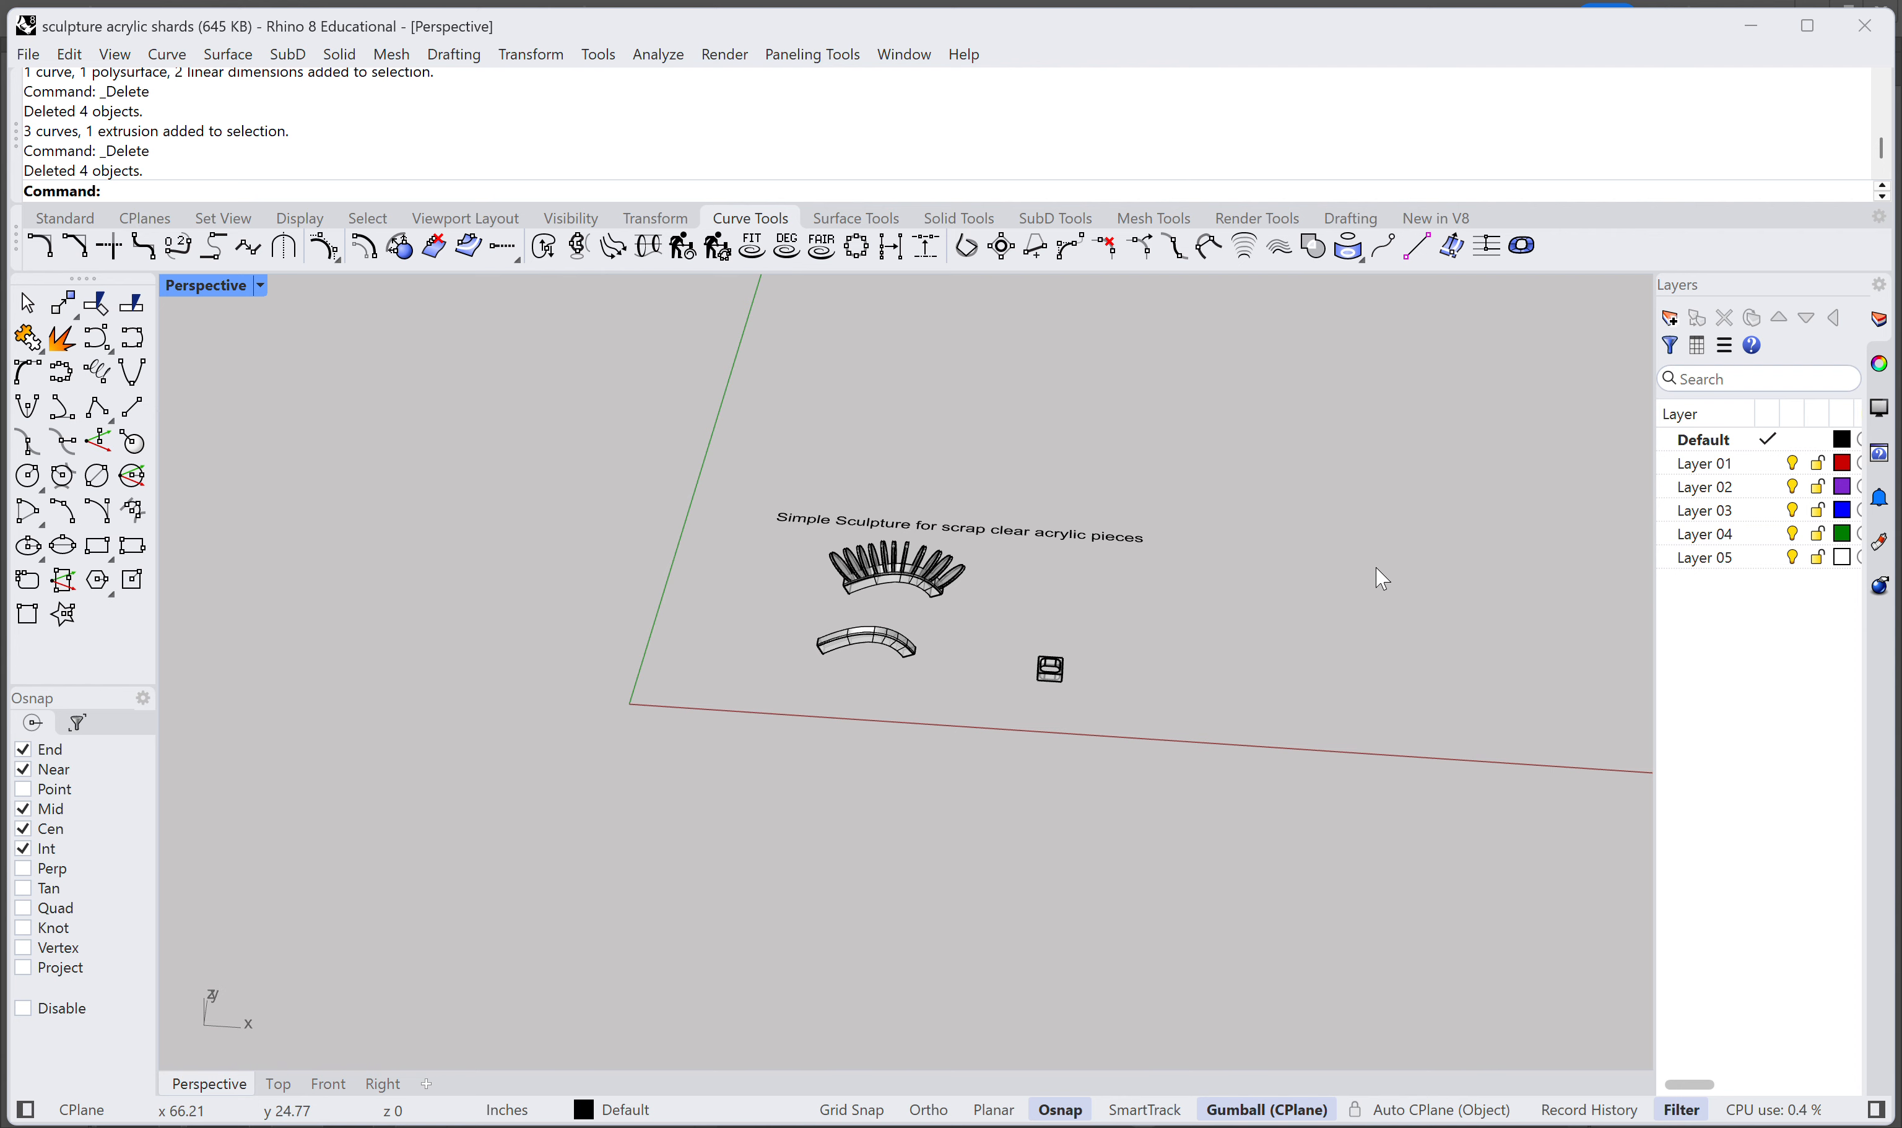
drag(1376, 568, 907, 417)
drag(777, 629, 684, 682)
click(278, 1084)
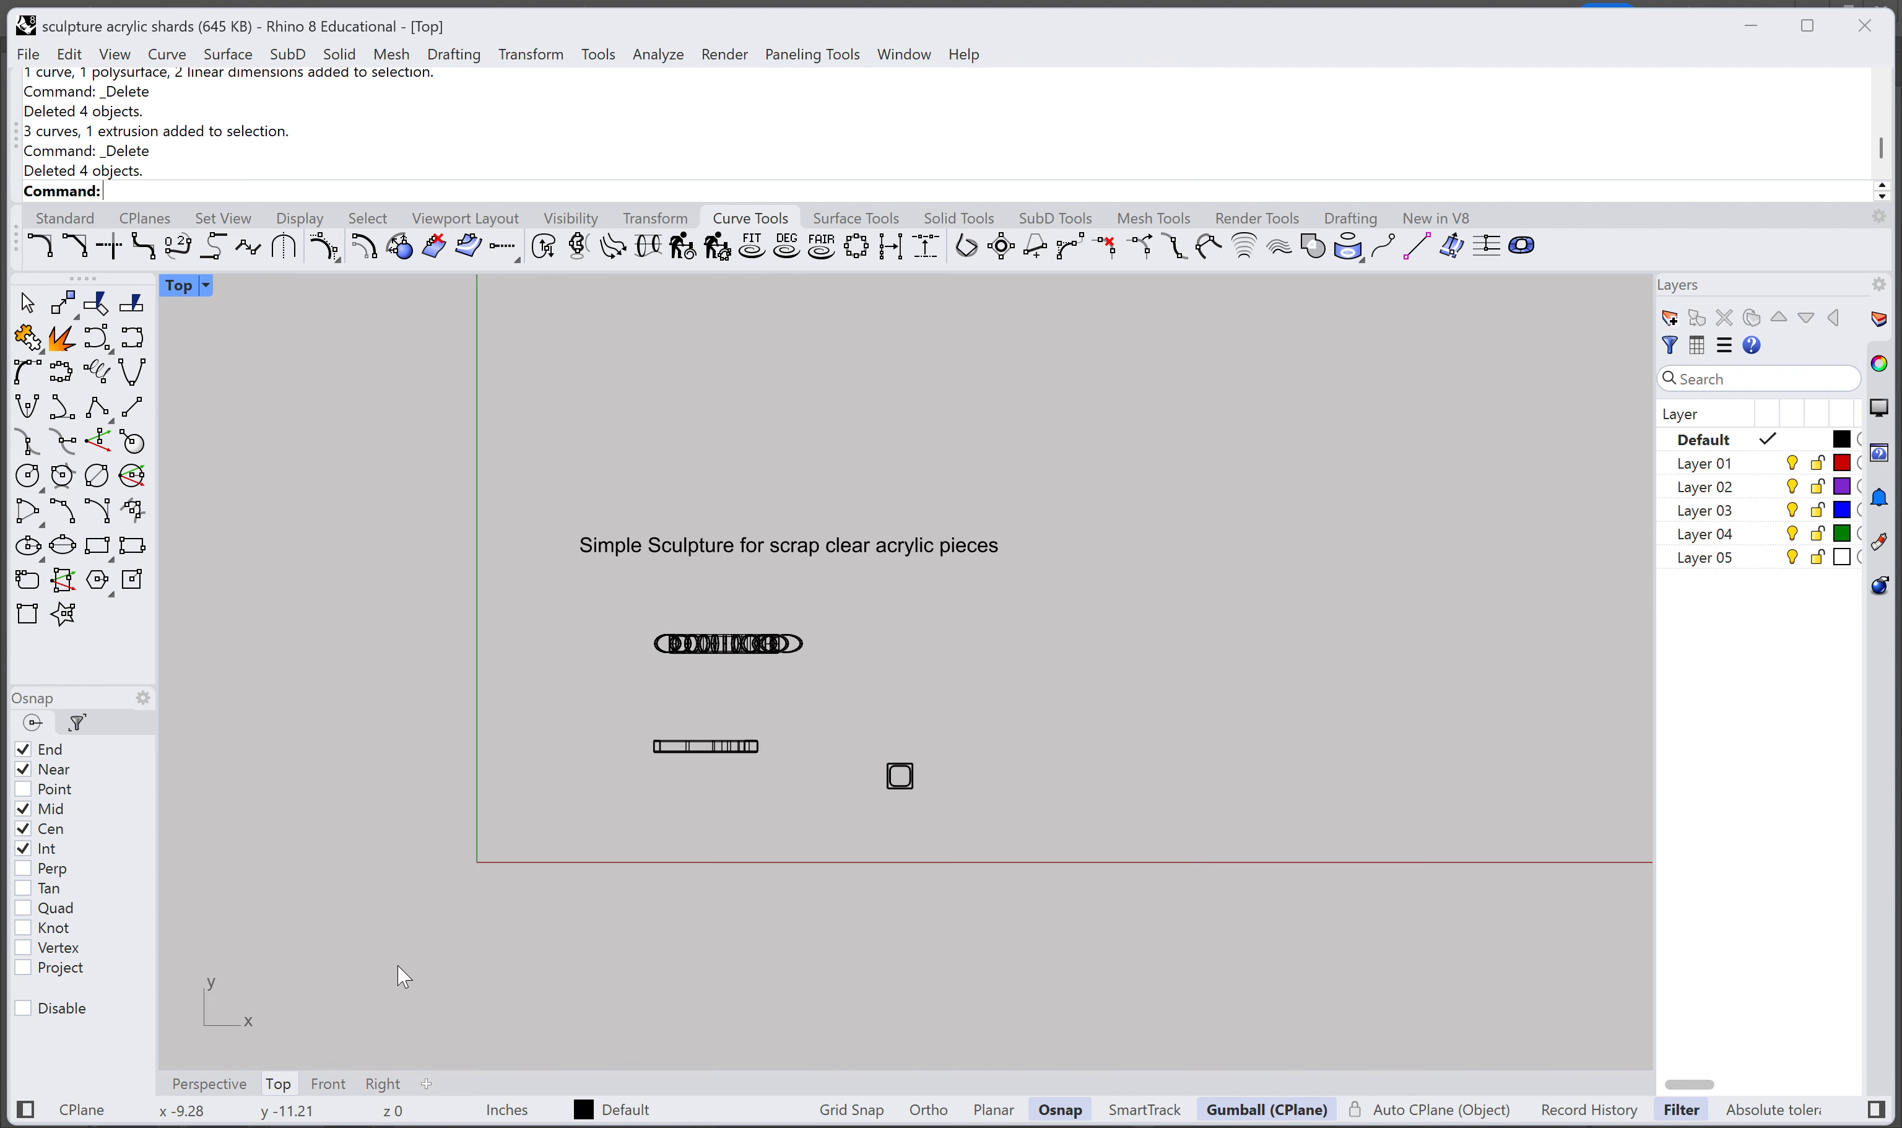
scroll(1086, 568, down, 4)
mouse_move(1163, 568)
mouse_down()
mouse_move(857, 586)
mouse_move(611, 537)
mouse_up()
scroll(713, 577, up, 4)
scroll(772, 510, up, 2)
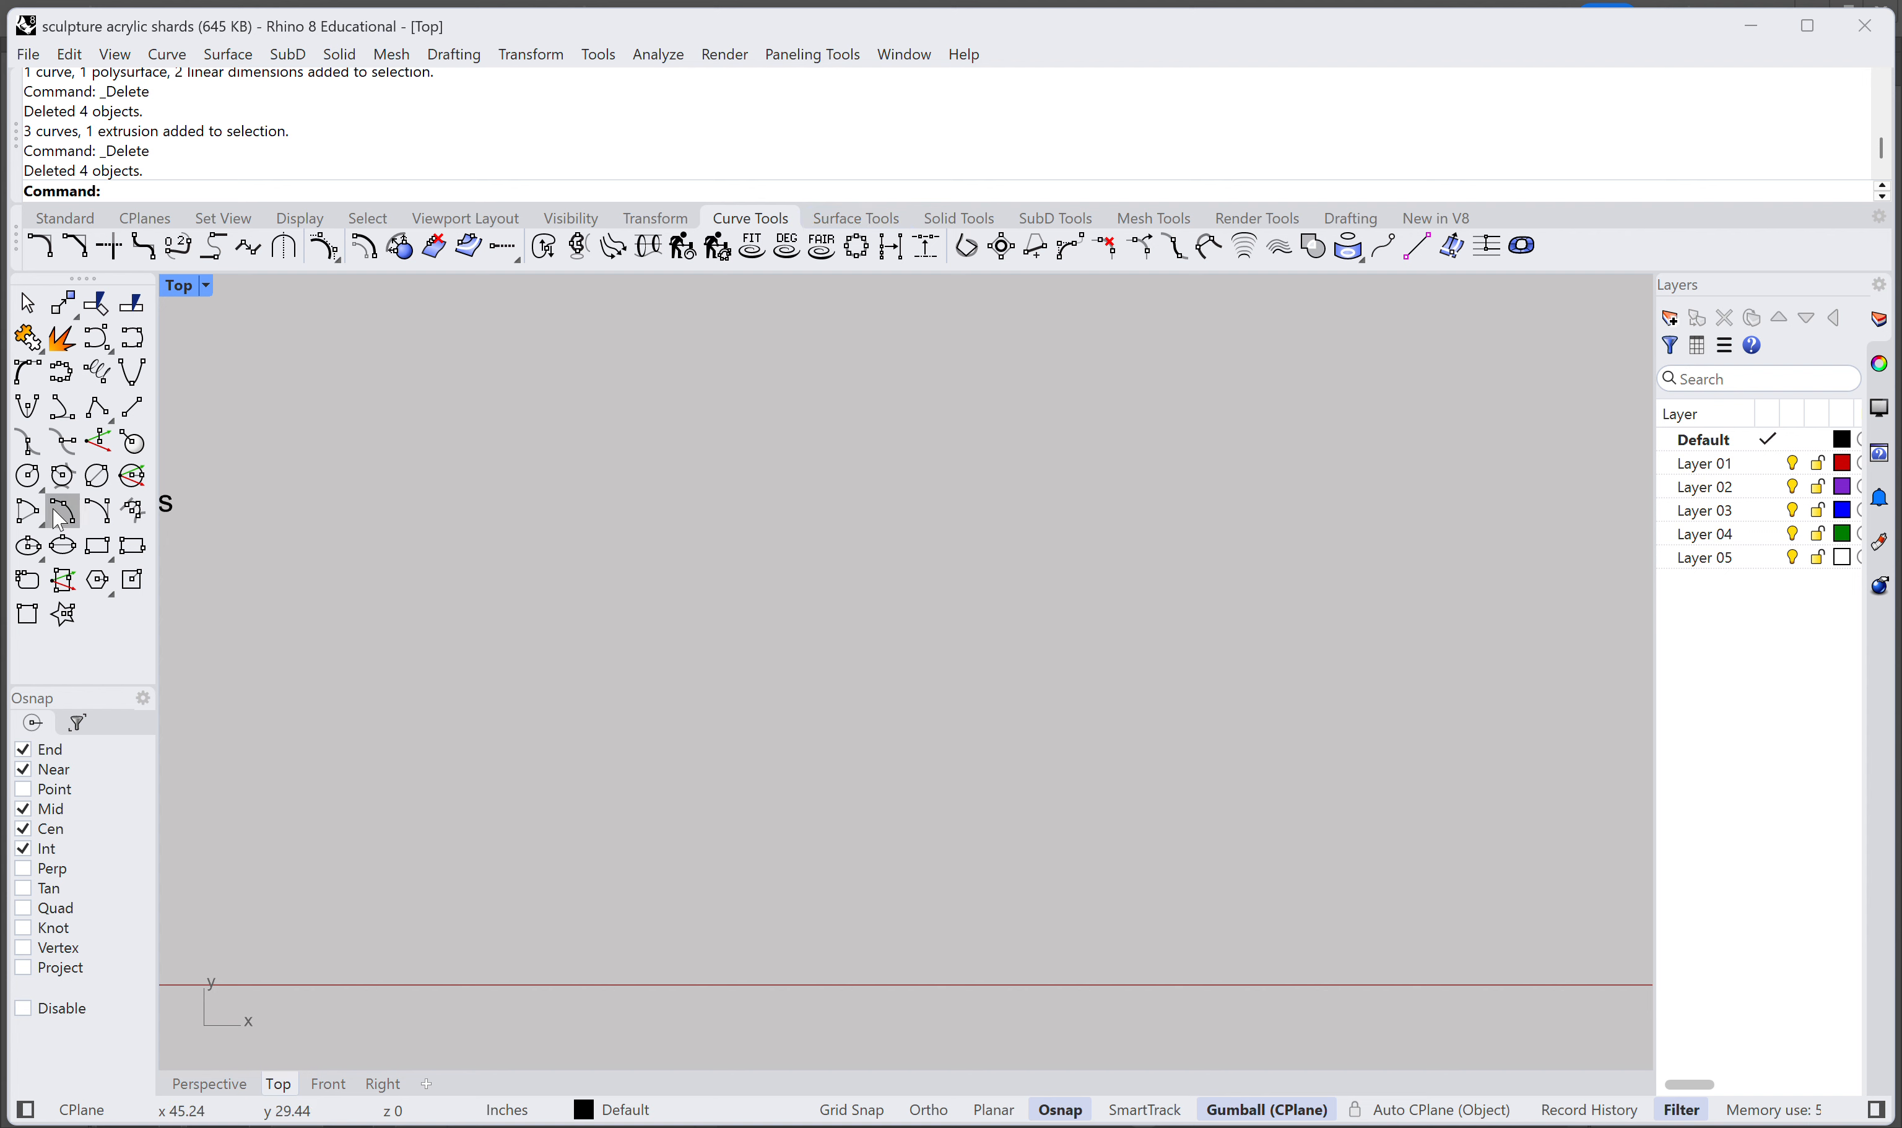
Step: Draw a corner-to-corner rectangle 8.5 inches long and 11 inches wide in the empty area of the Top view
click(97, 545)
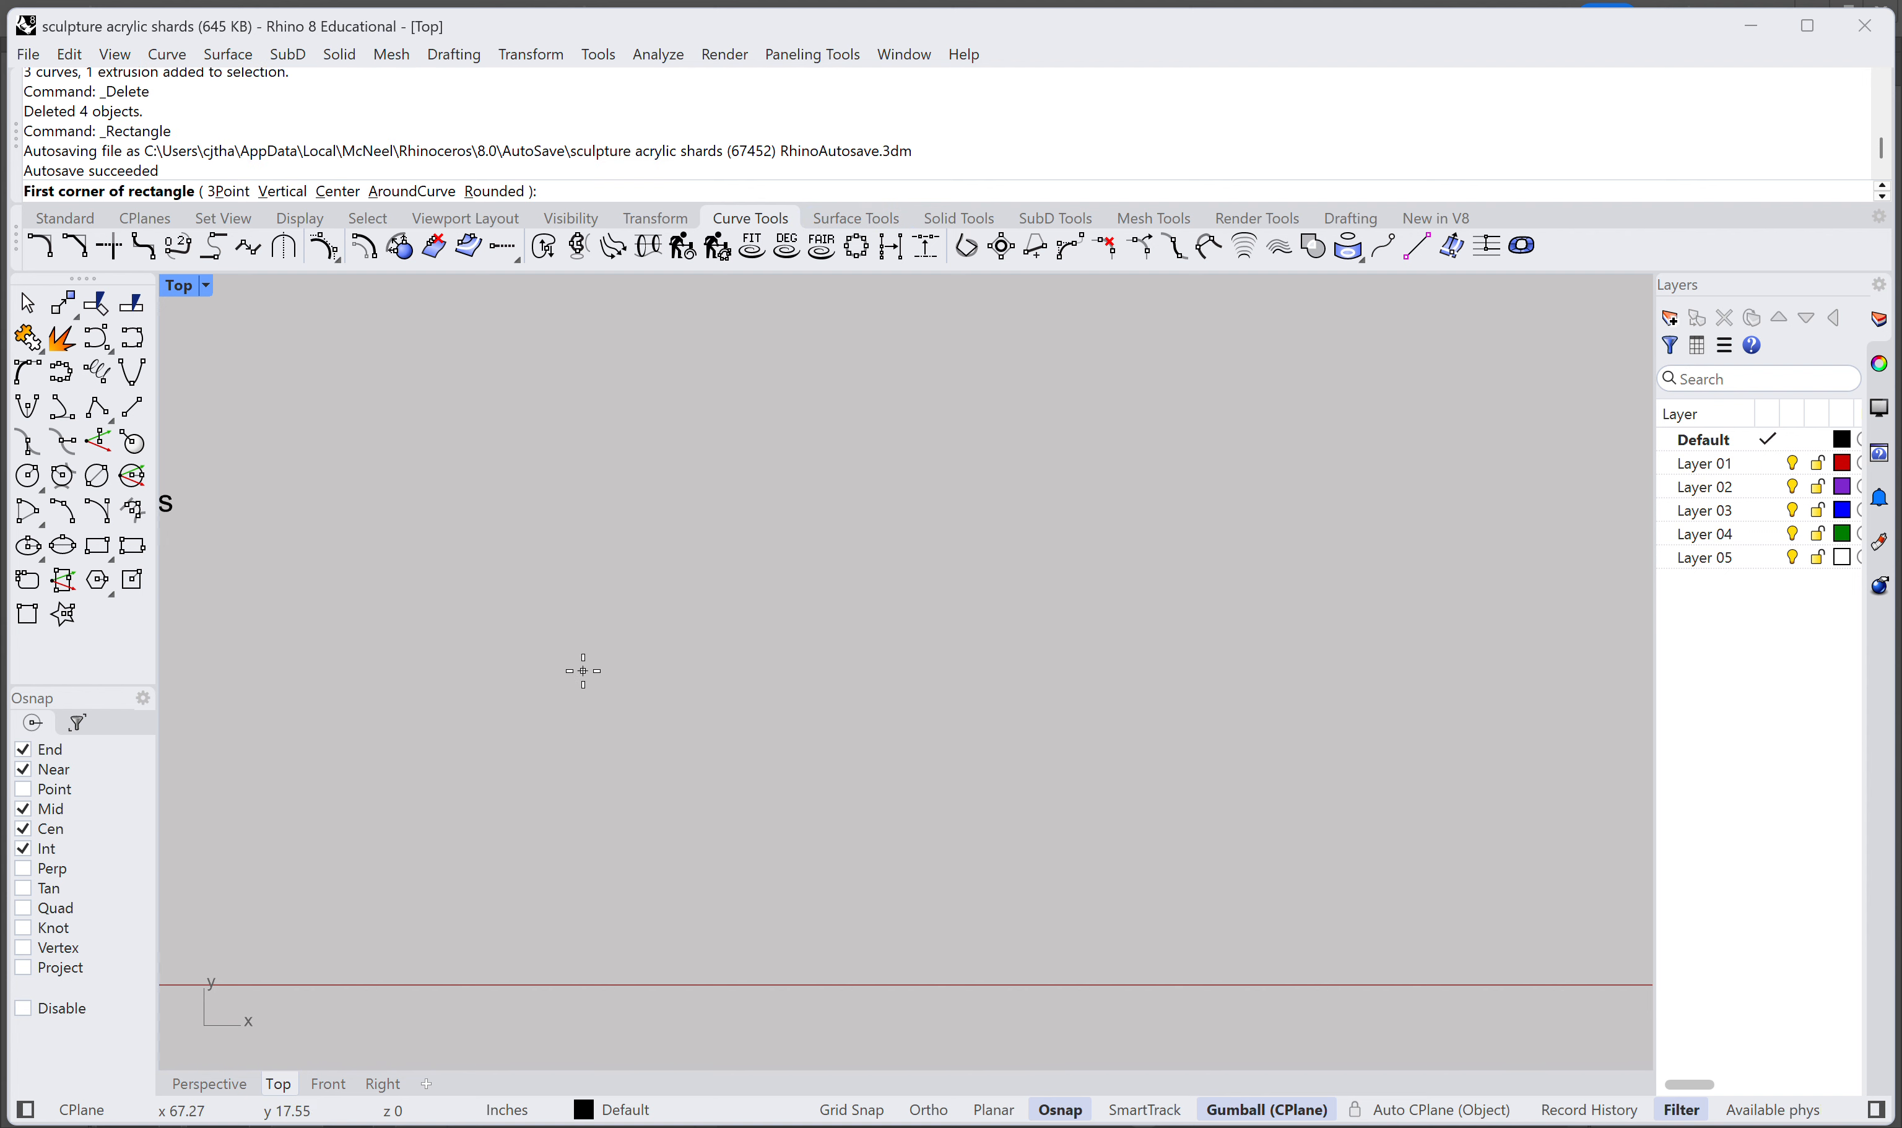
click(569, 639)
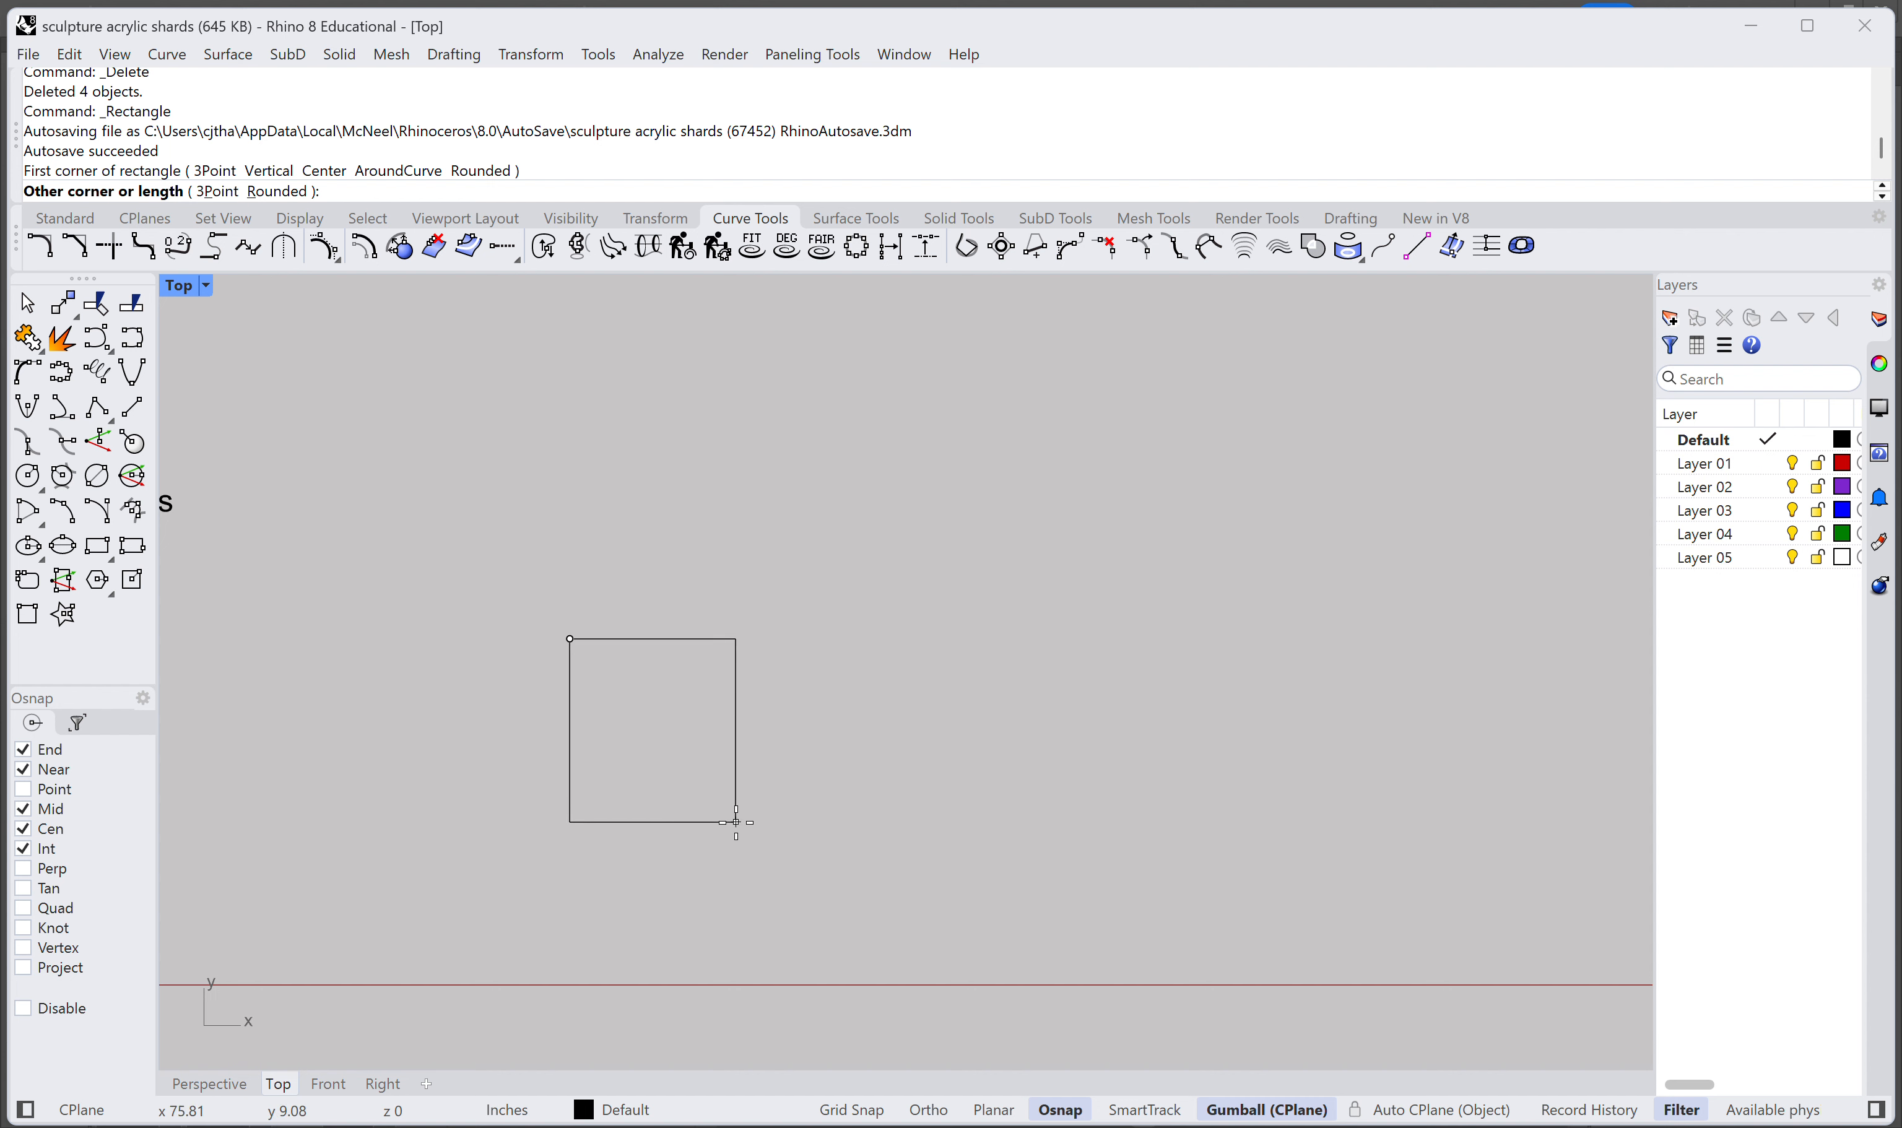
text(8.5)
key(Return)
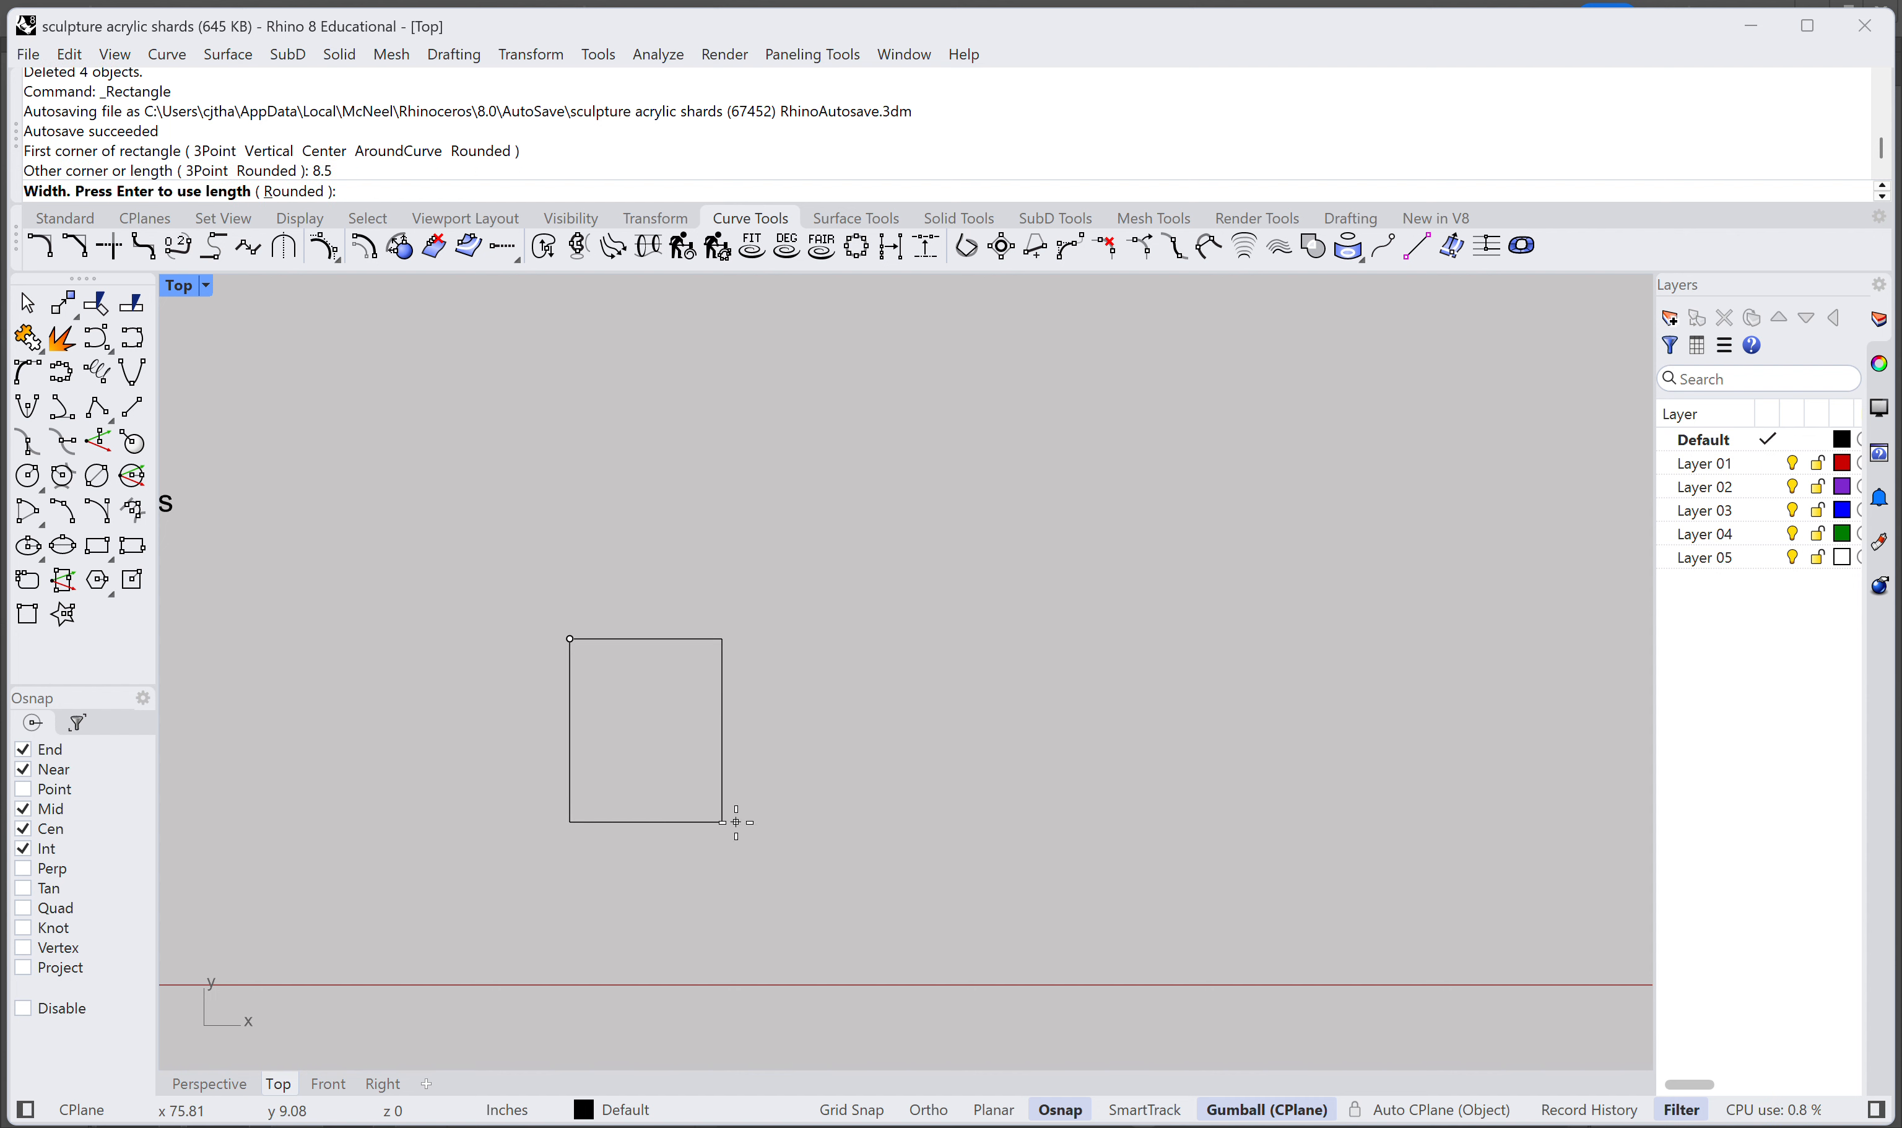
text(11)
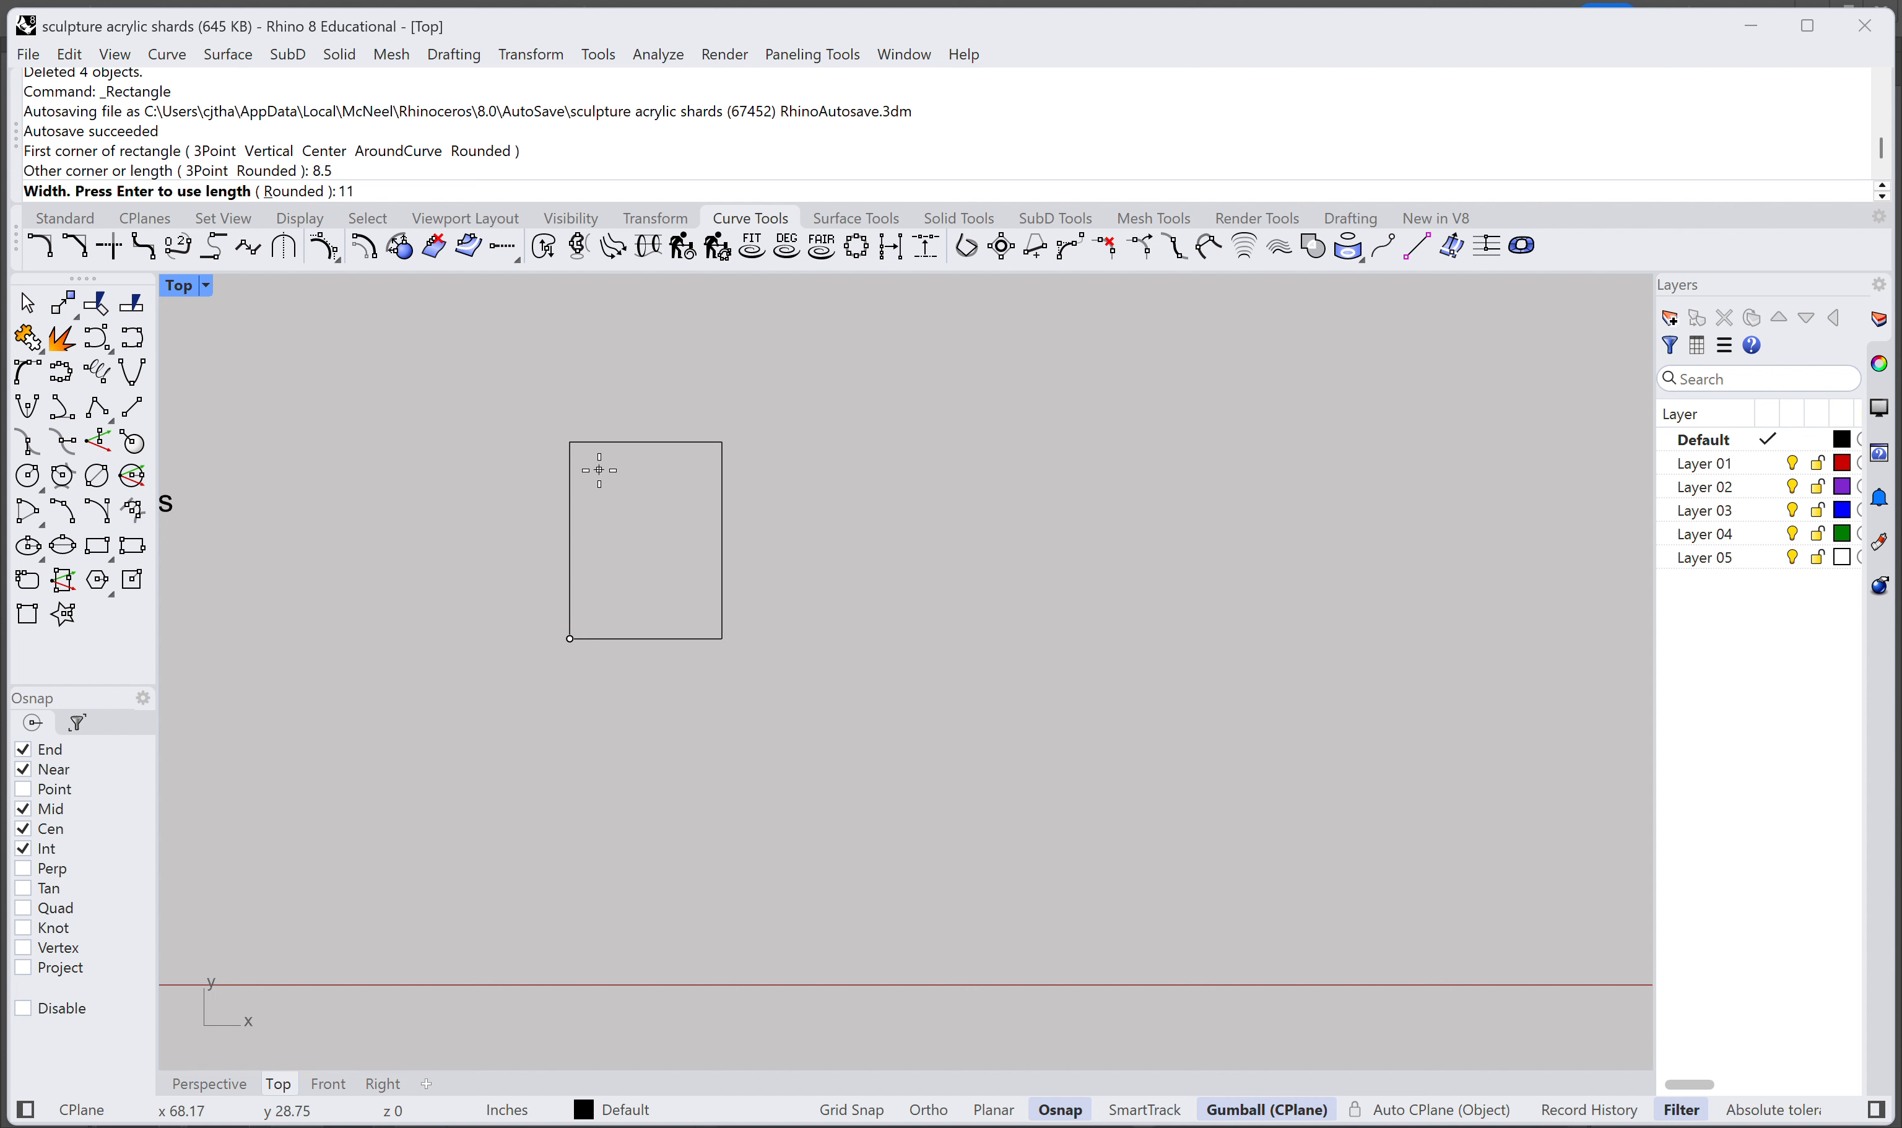
key(Return)
drag(620, 494, 800, 506)
scroll(775, 530, up, 4)
scroll(776, 529, down, 2)
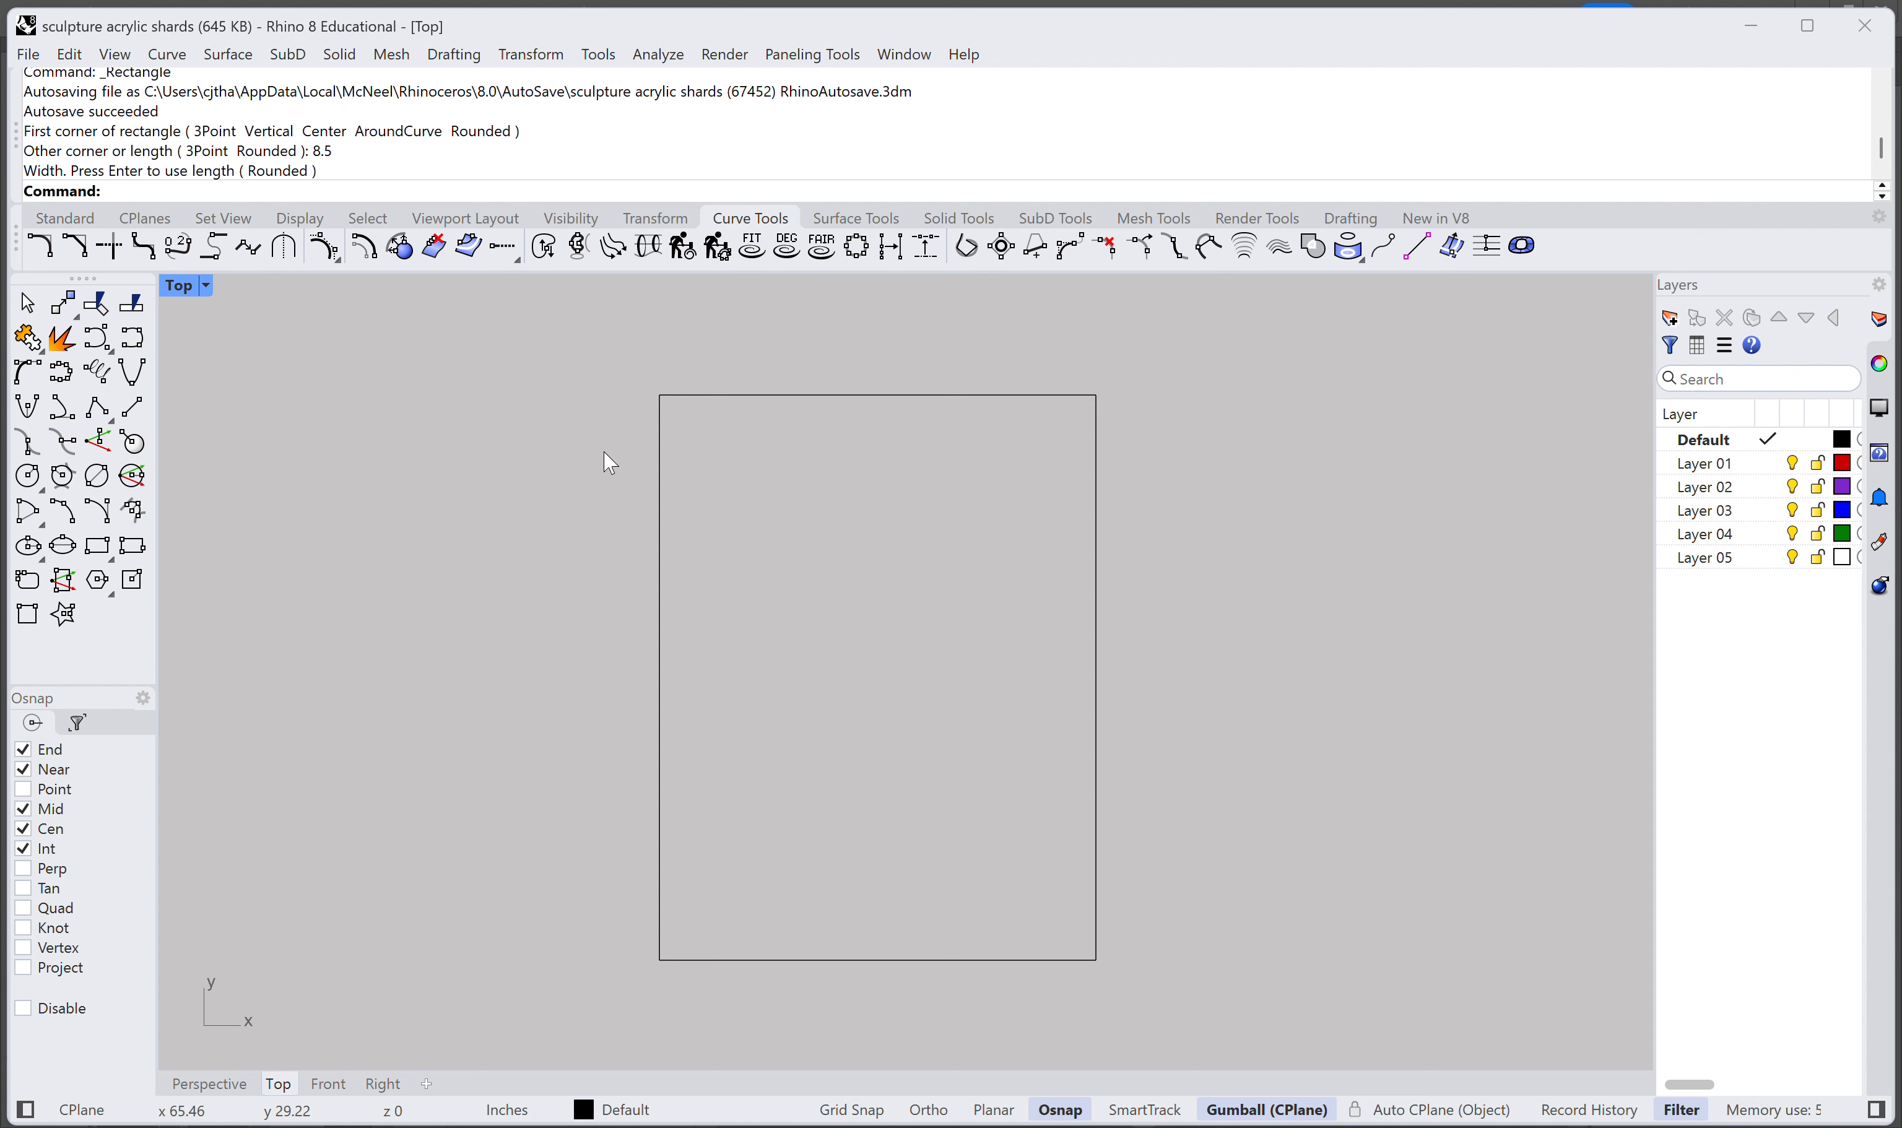
Step: Insert the bitmap OIP (6) 3 as a picture from the page rectangle's upper-left corner towards its lower-right corner, and leave it deselected
text(cture)
key(Return)
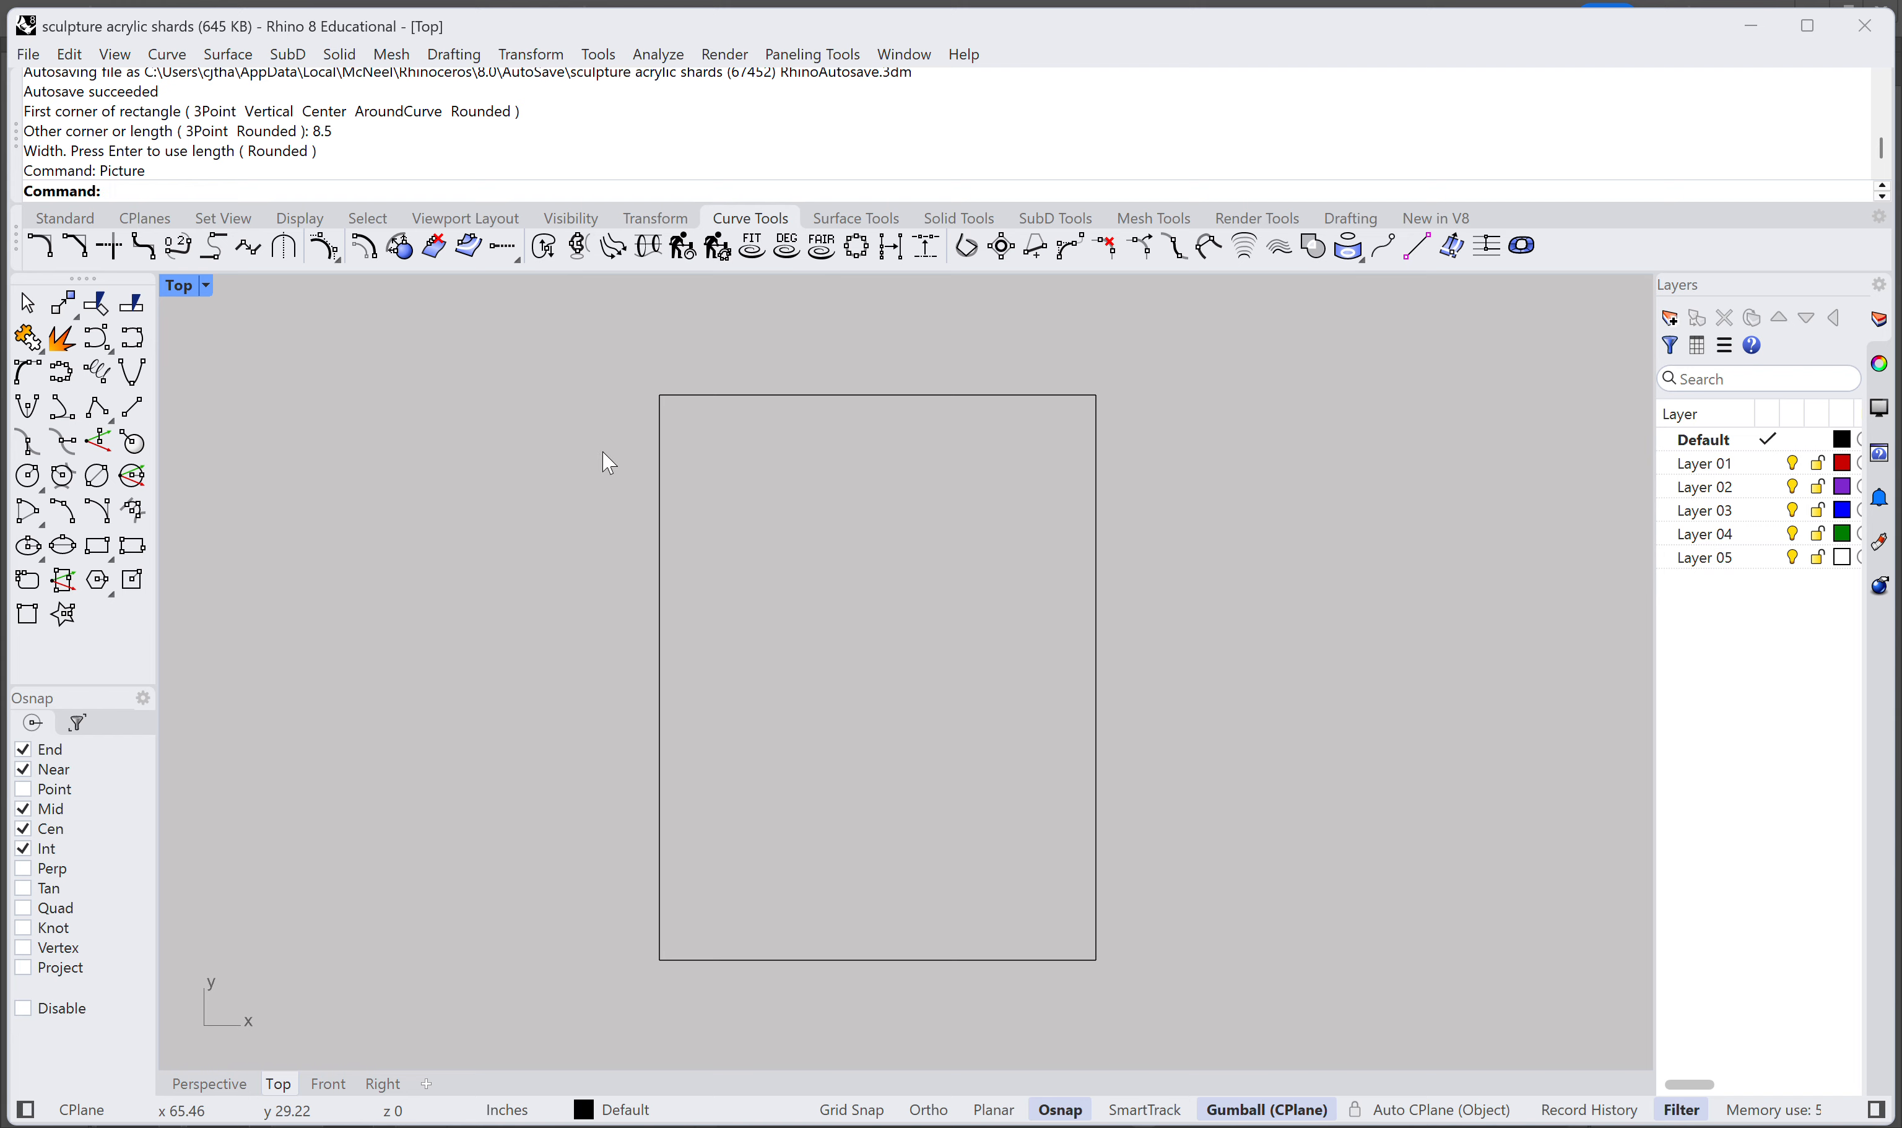
click(903, 542)
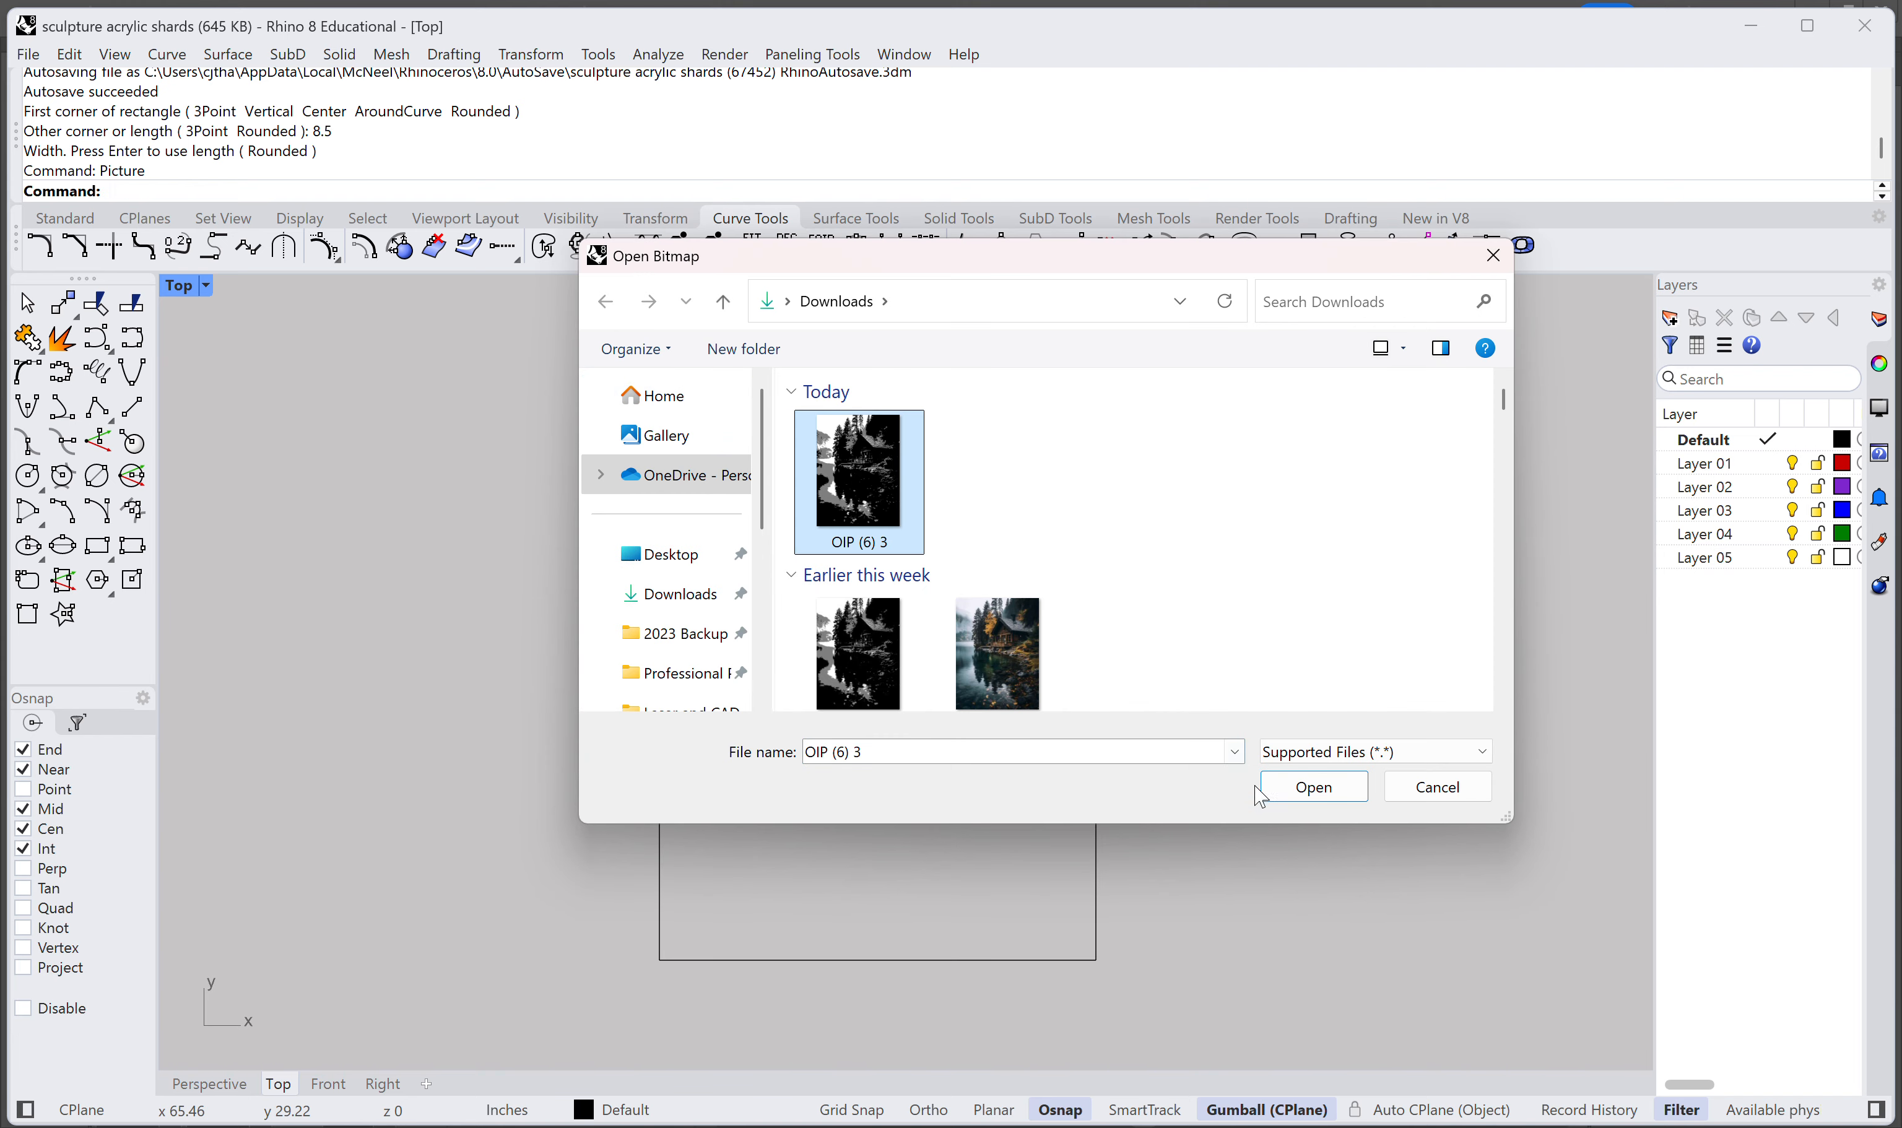
click(1305, 786)
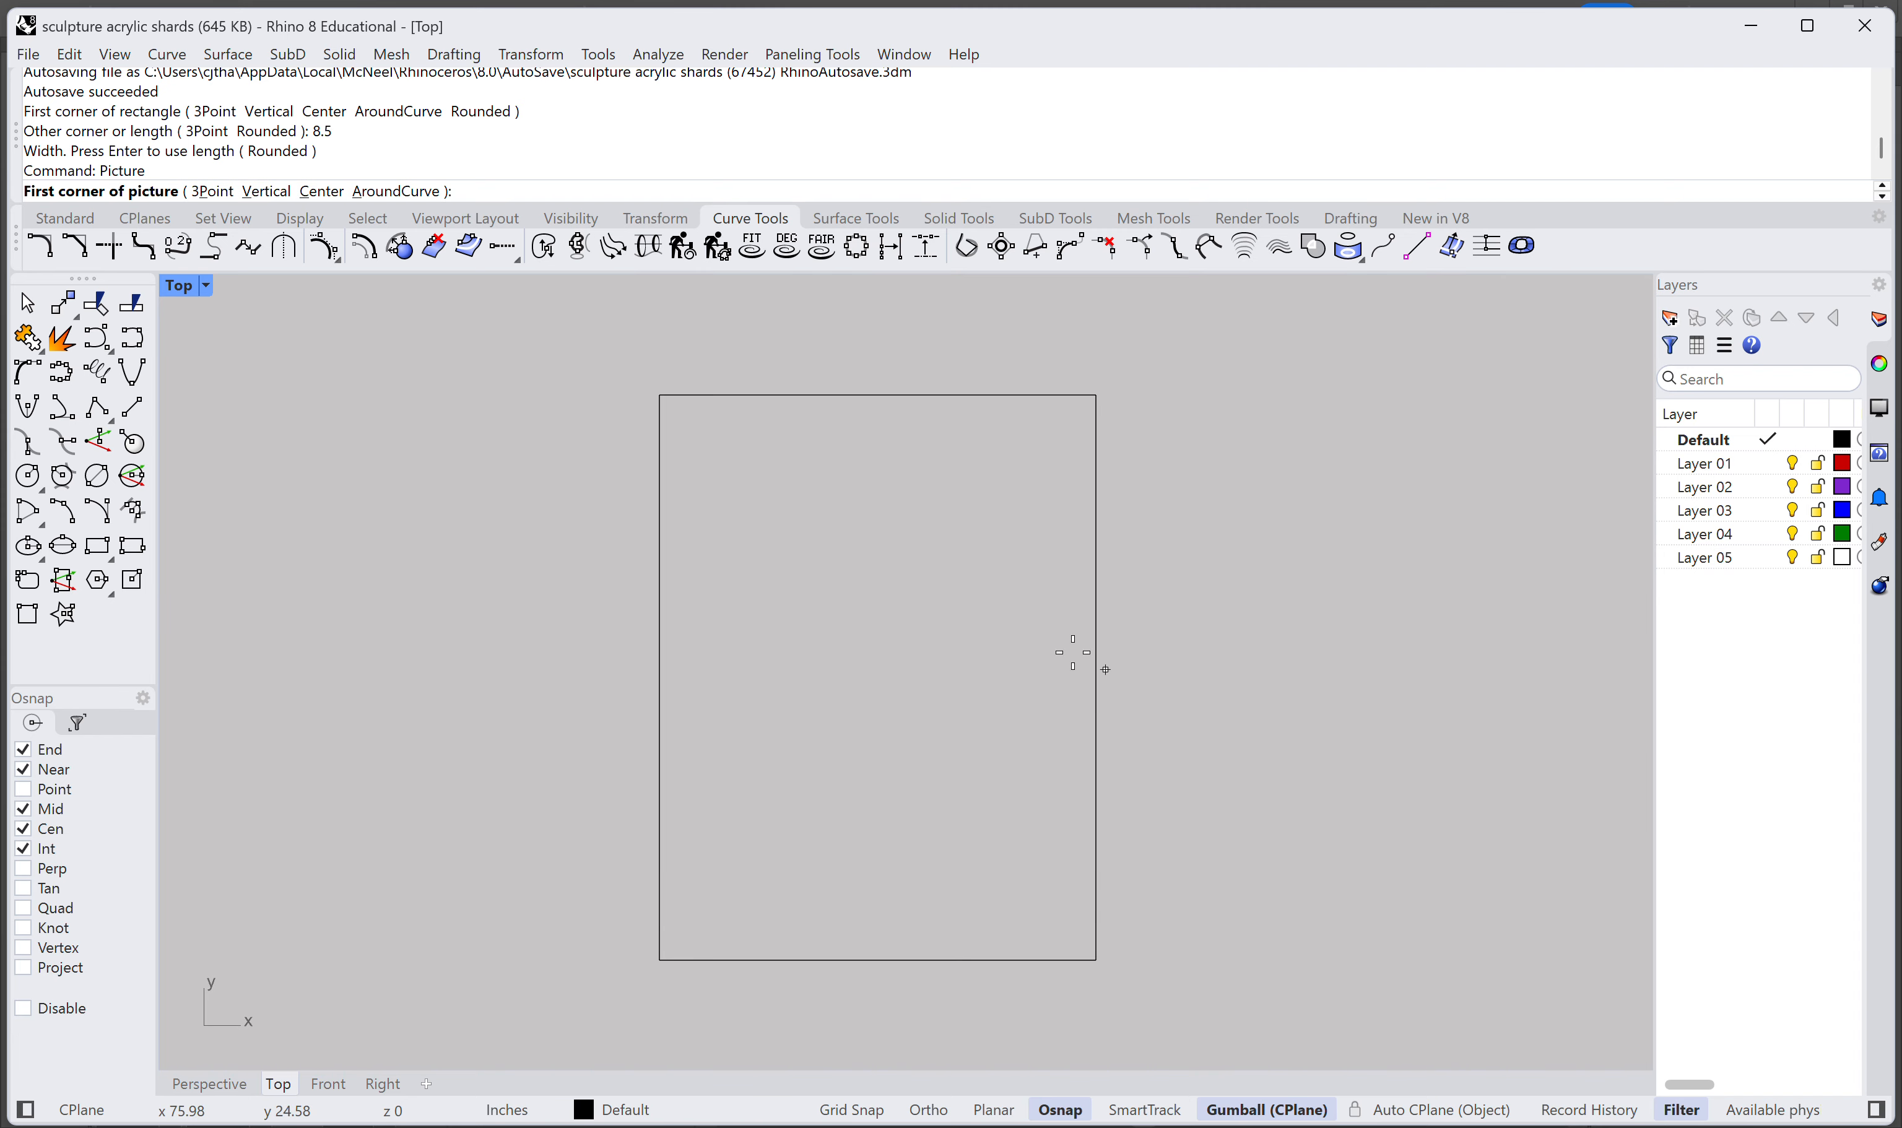
click(658, 395)
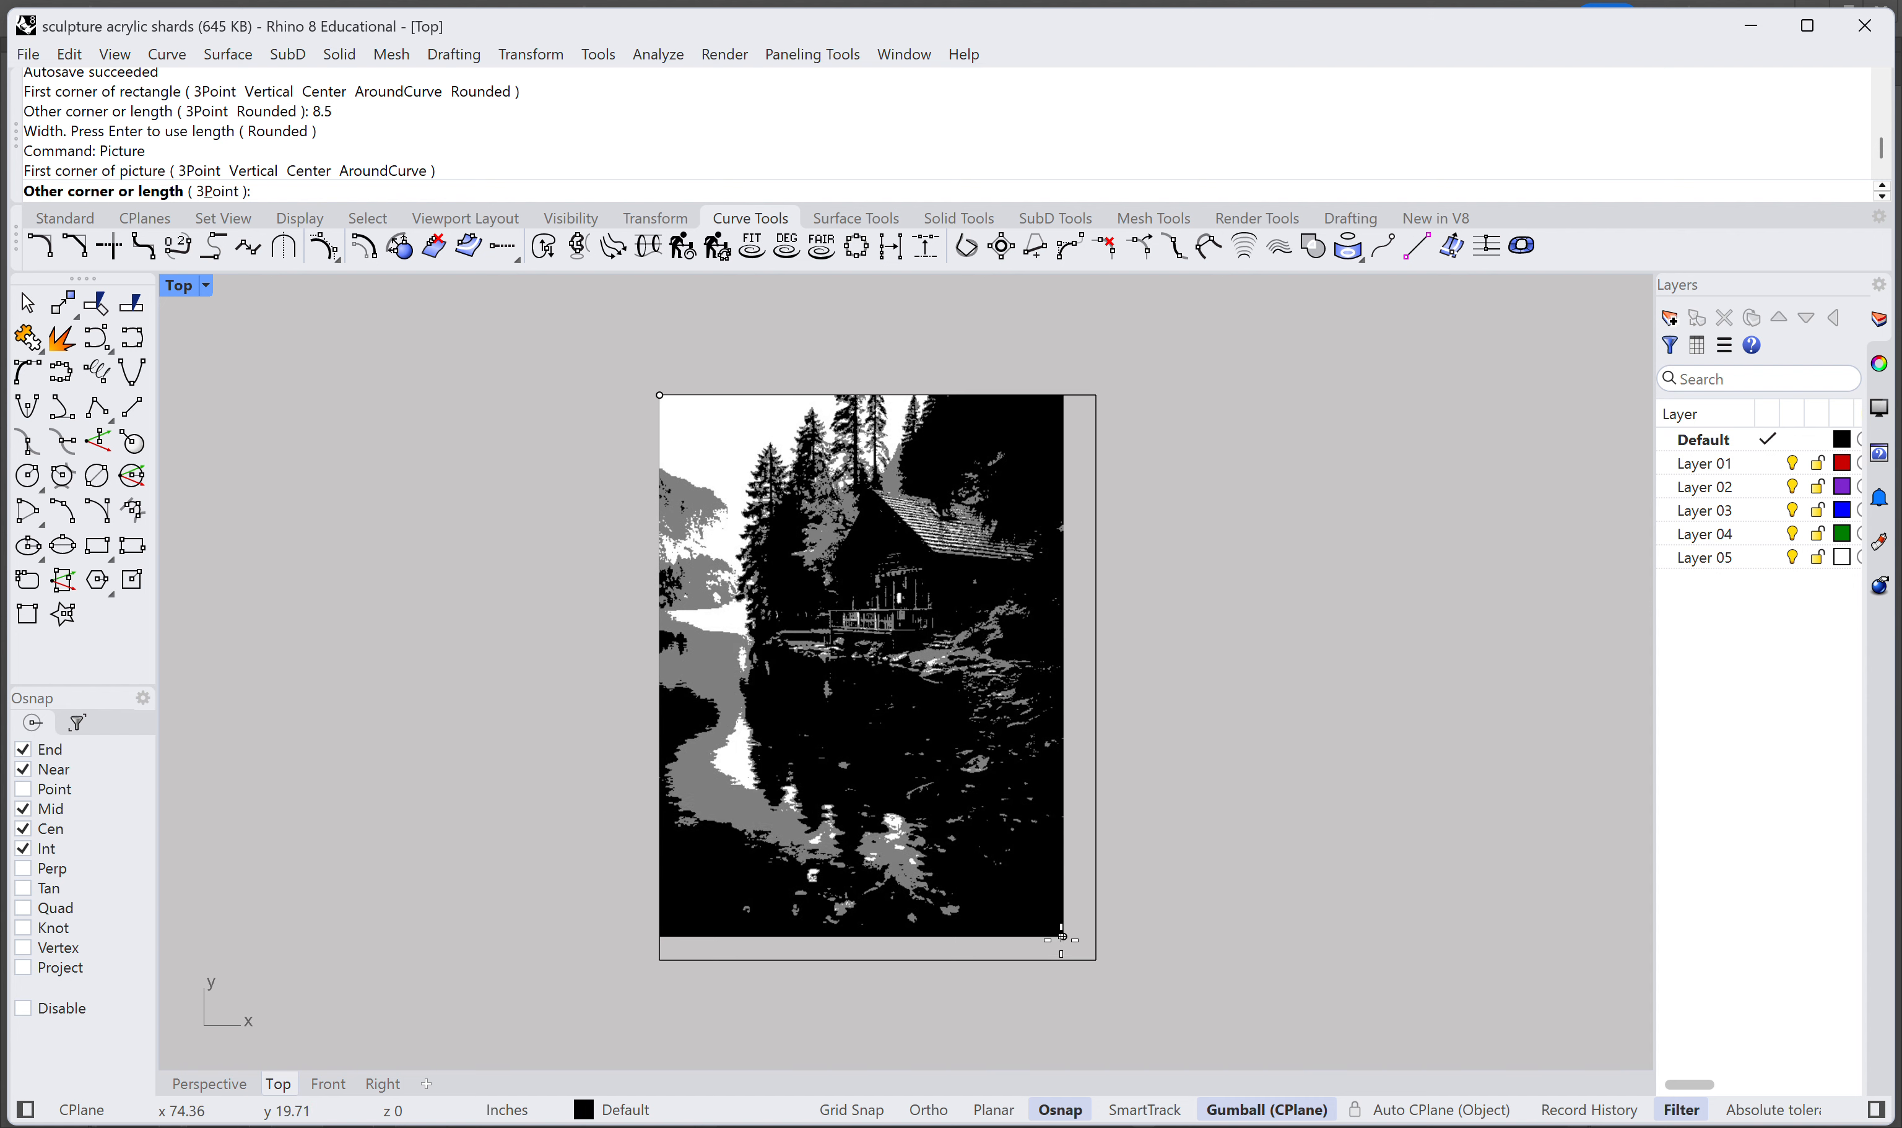
click(1095, 960)
click(951, 678)
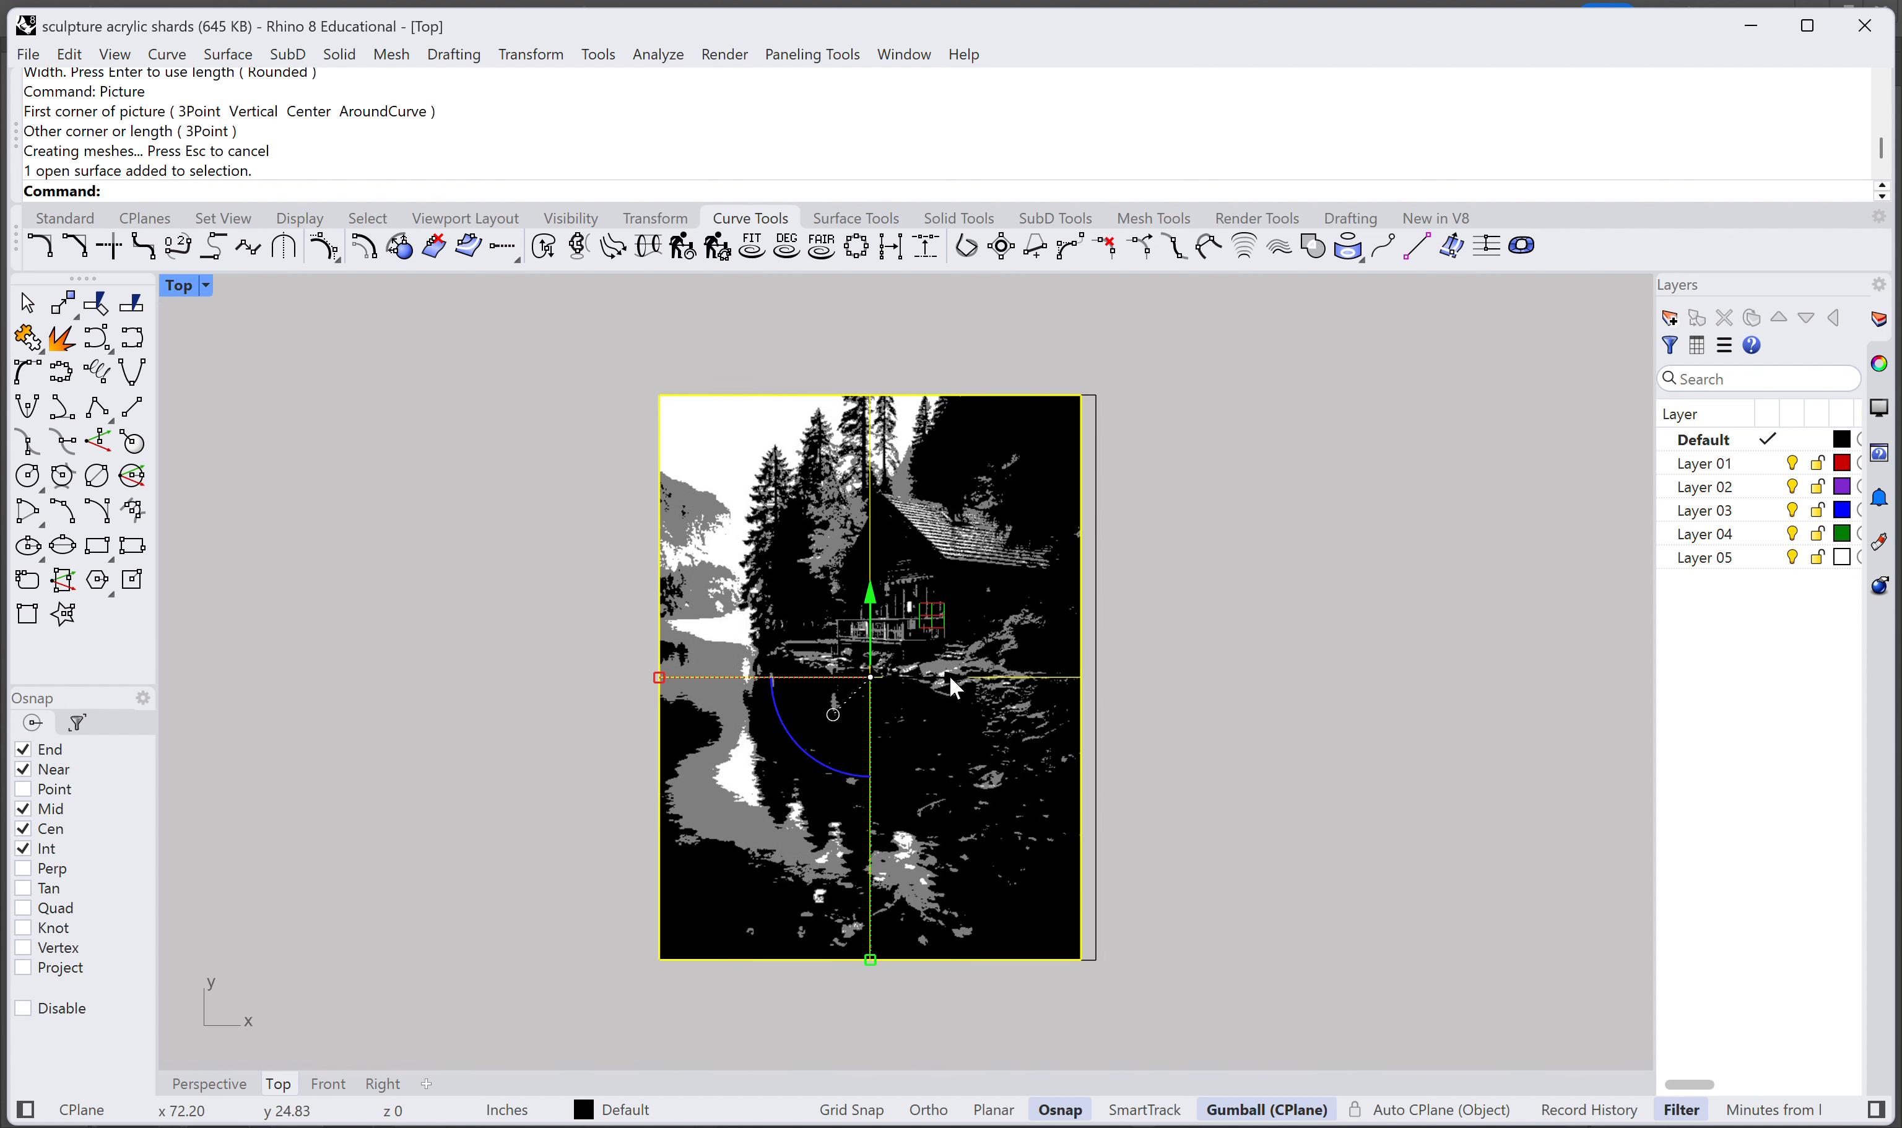
click(1165, 664)
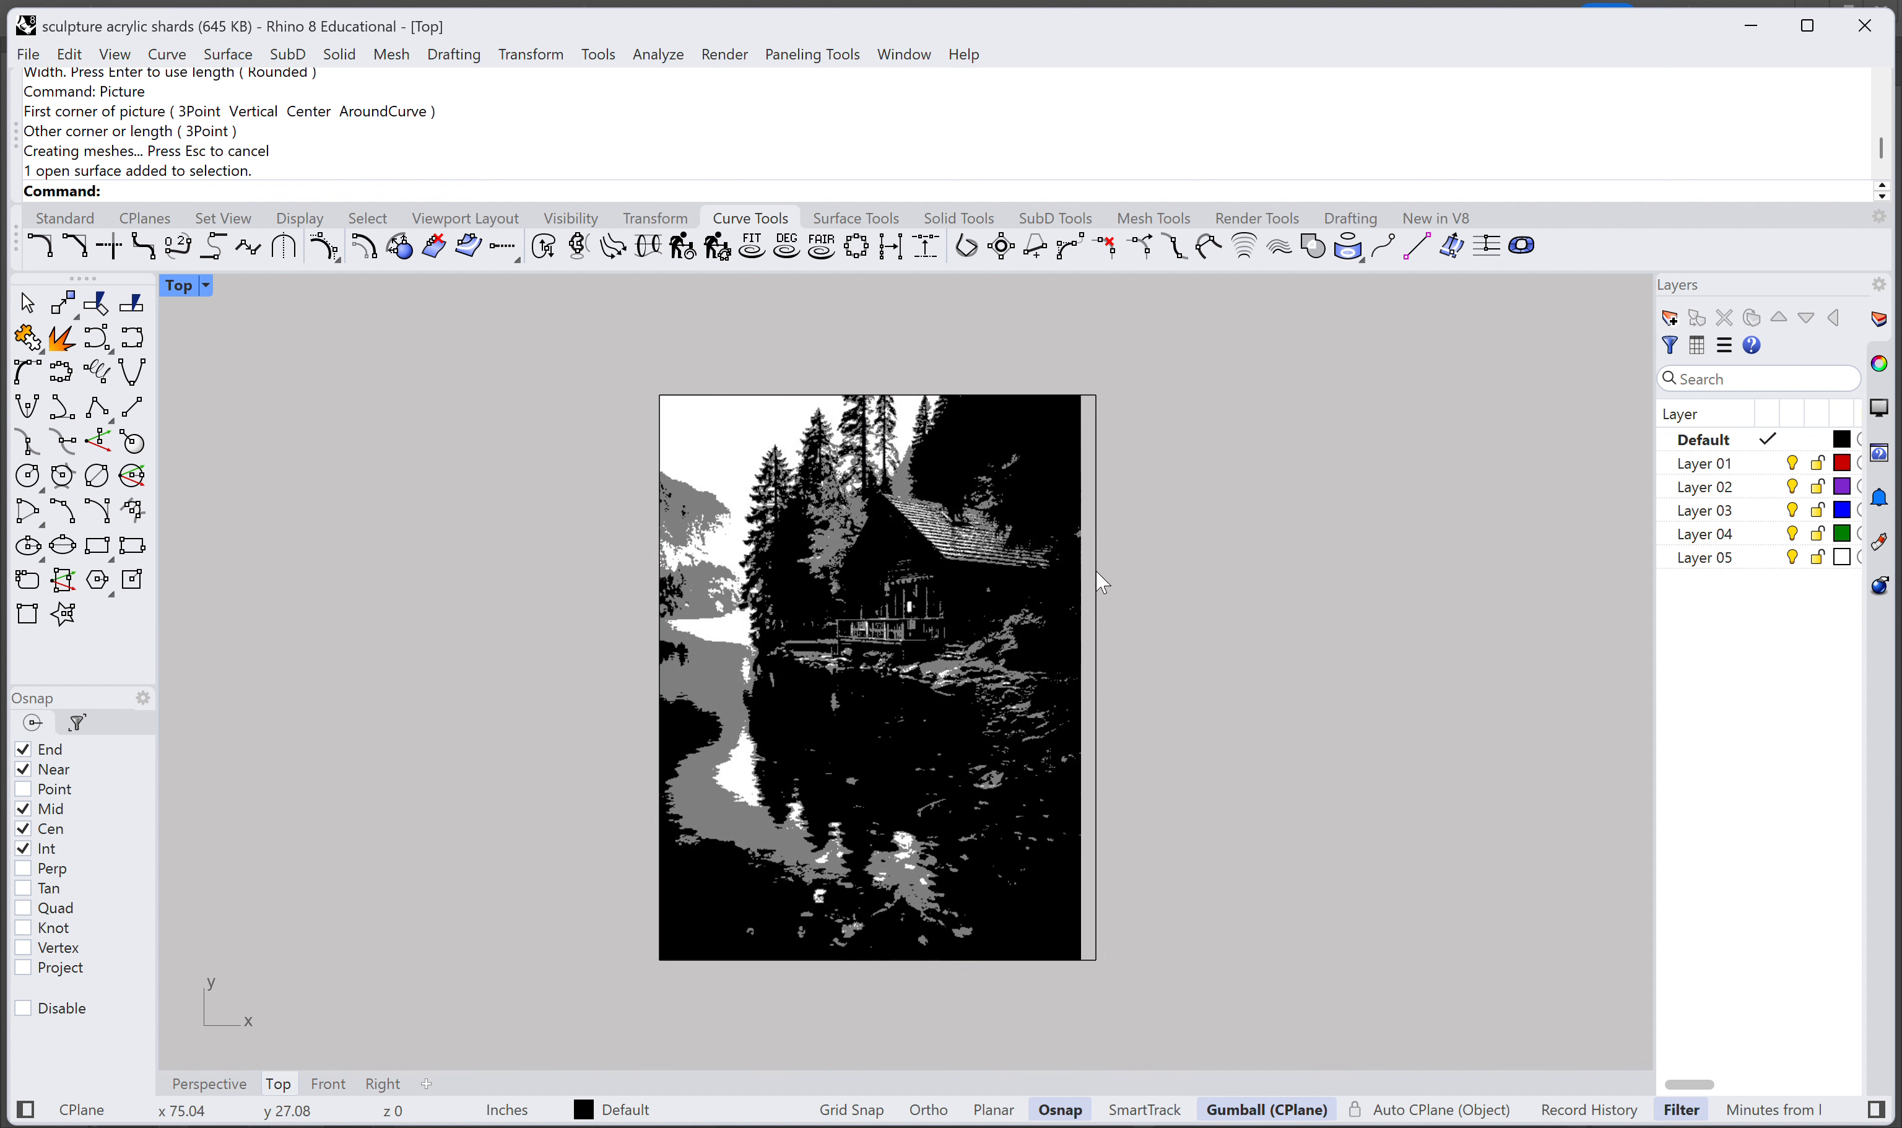
Step: Start an interpolated curve near the treetops of the picture, make Layer 04 current and set its layer colour to bright green
scroll(1098, 570, up, 2)
scroll(1076, 385, up, 2)
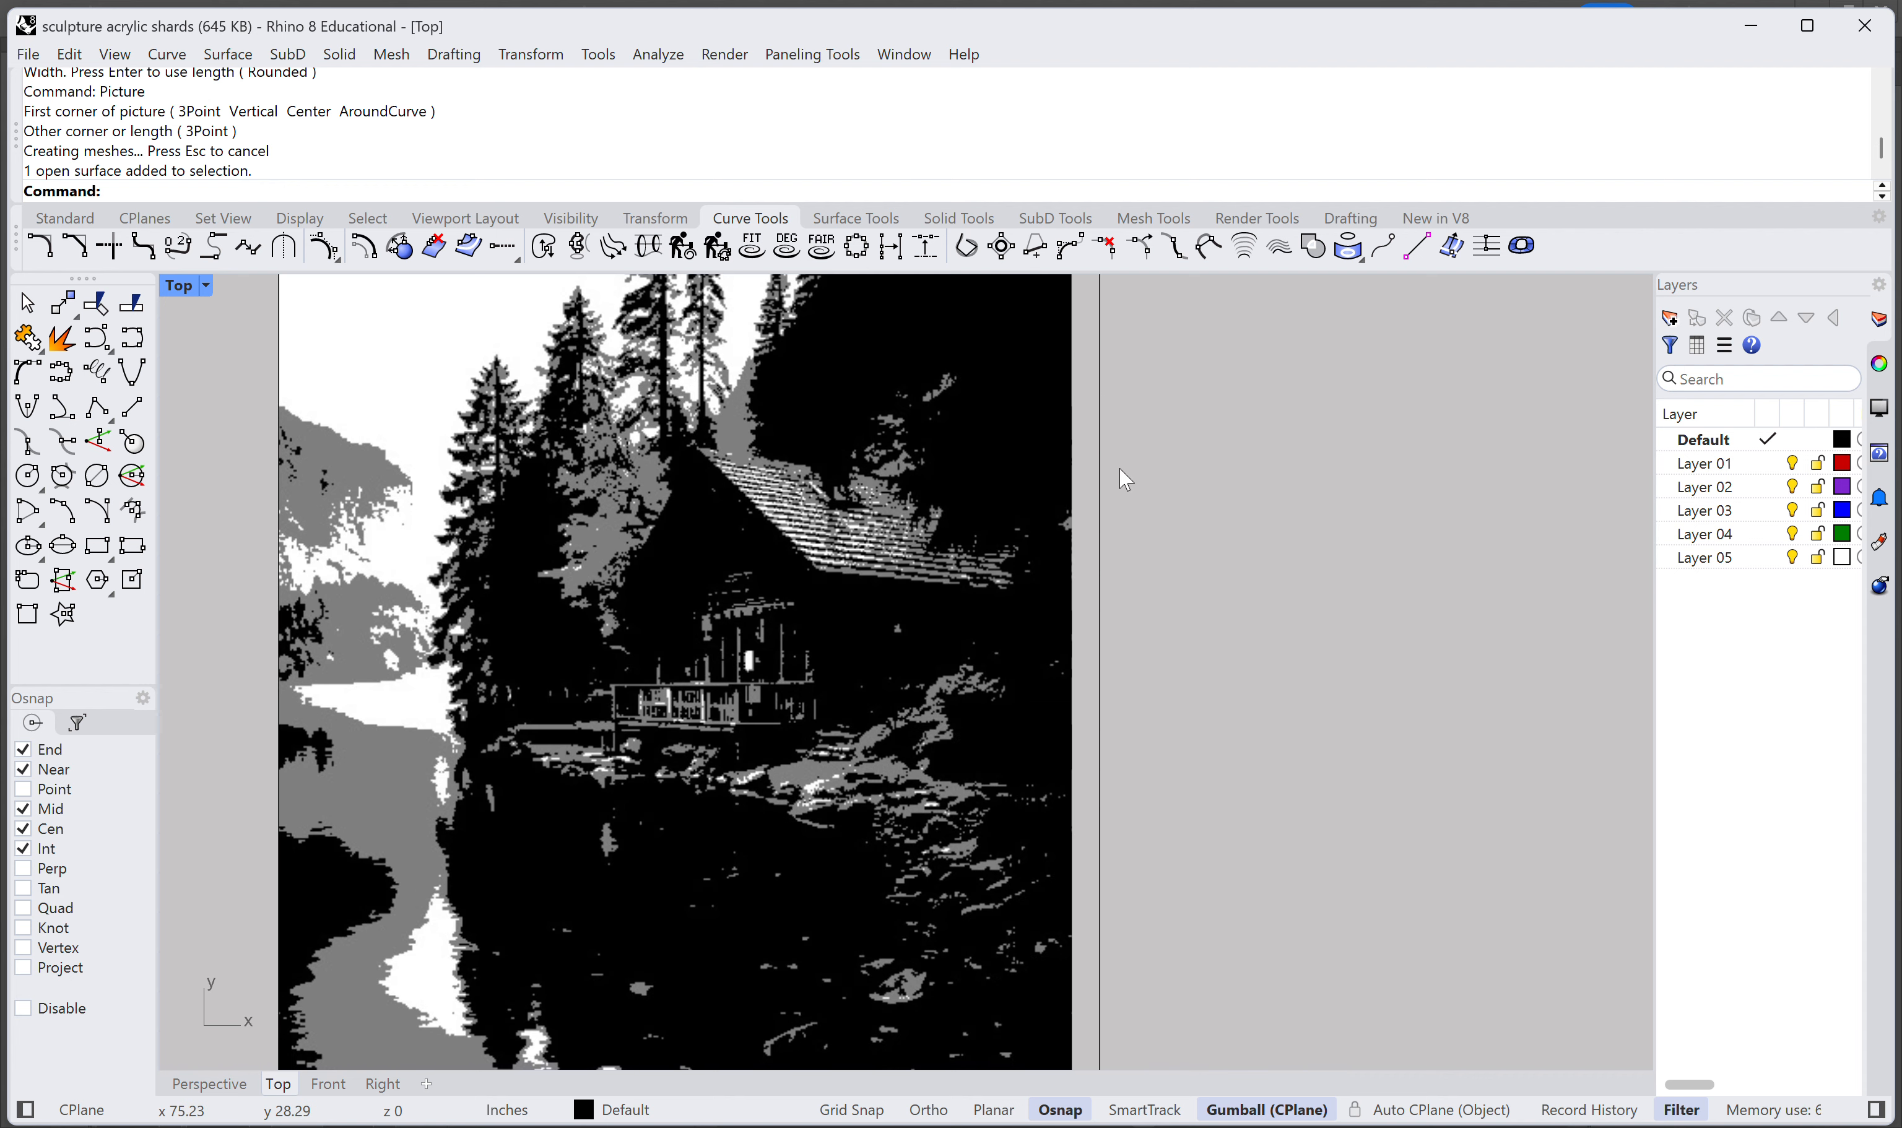
drag(891, 765, 1114, 525)
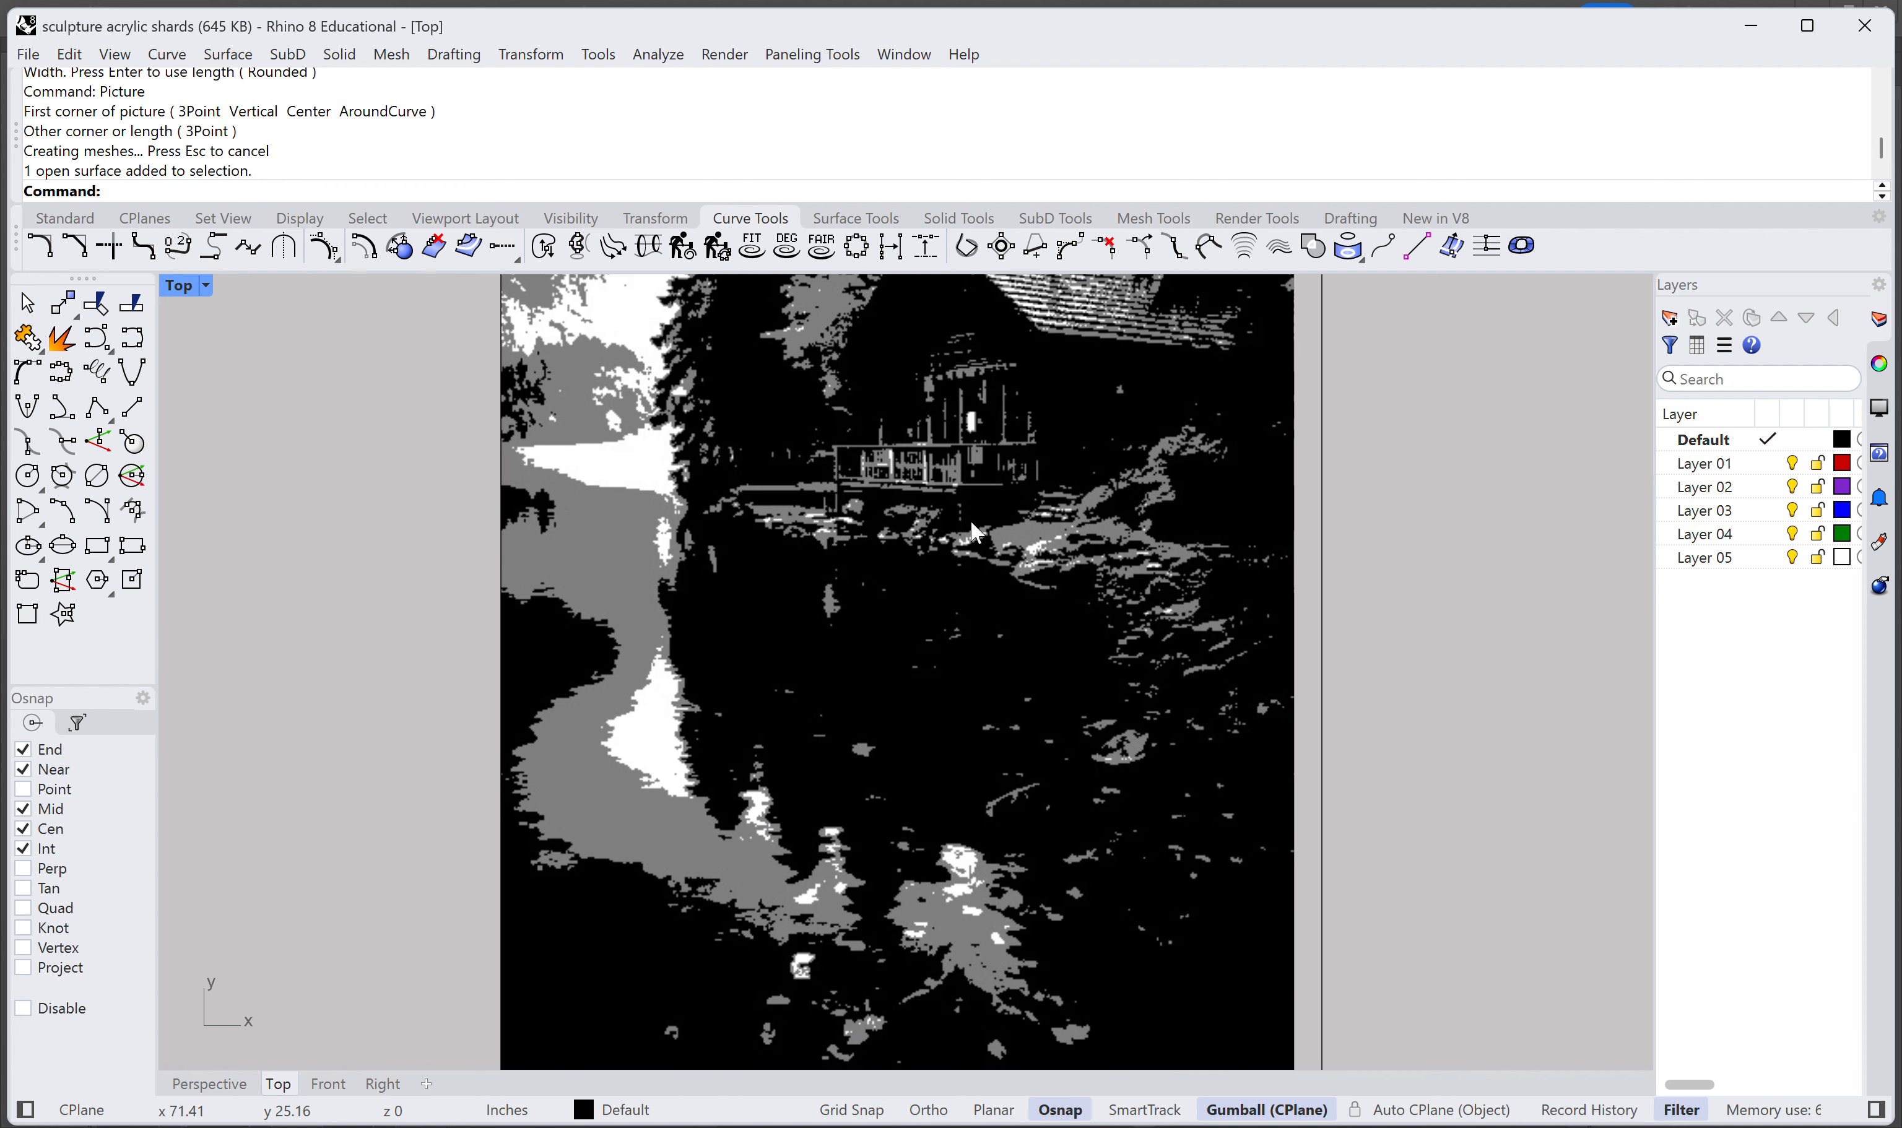
scroll(879, 540, up, 2)
drag(845, 441, 939, 763)
scroll(887, 637, up, 6)
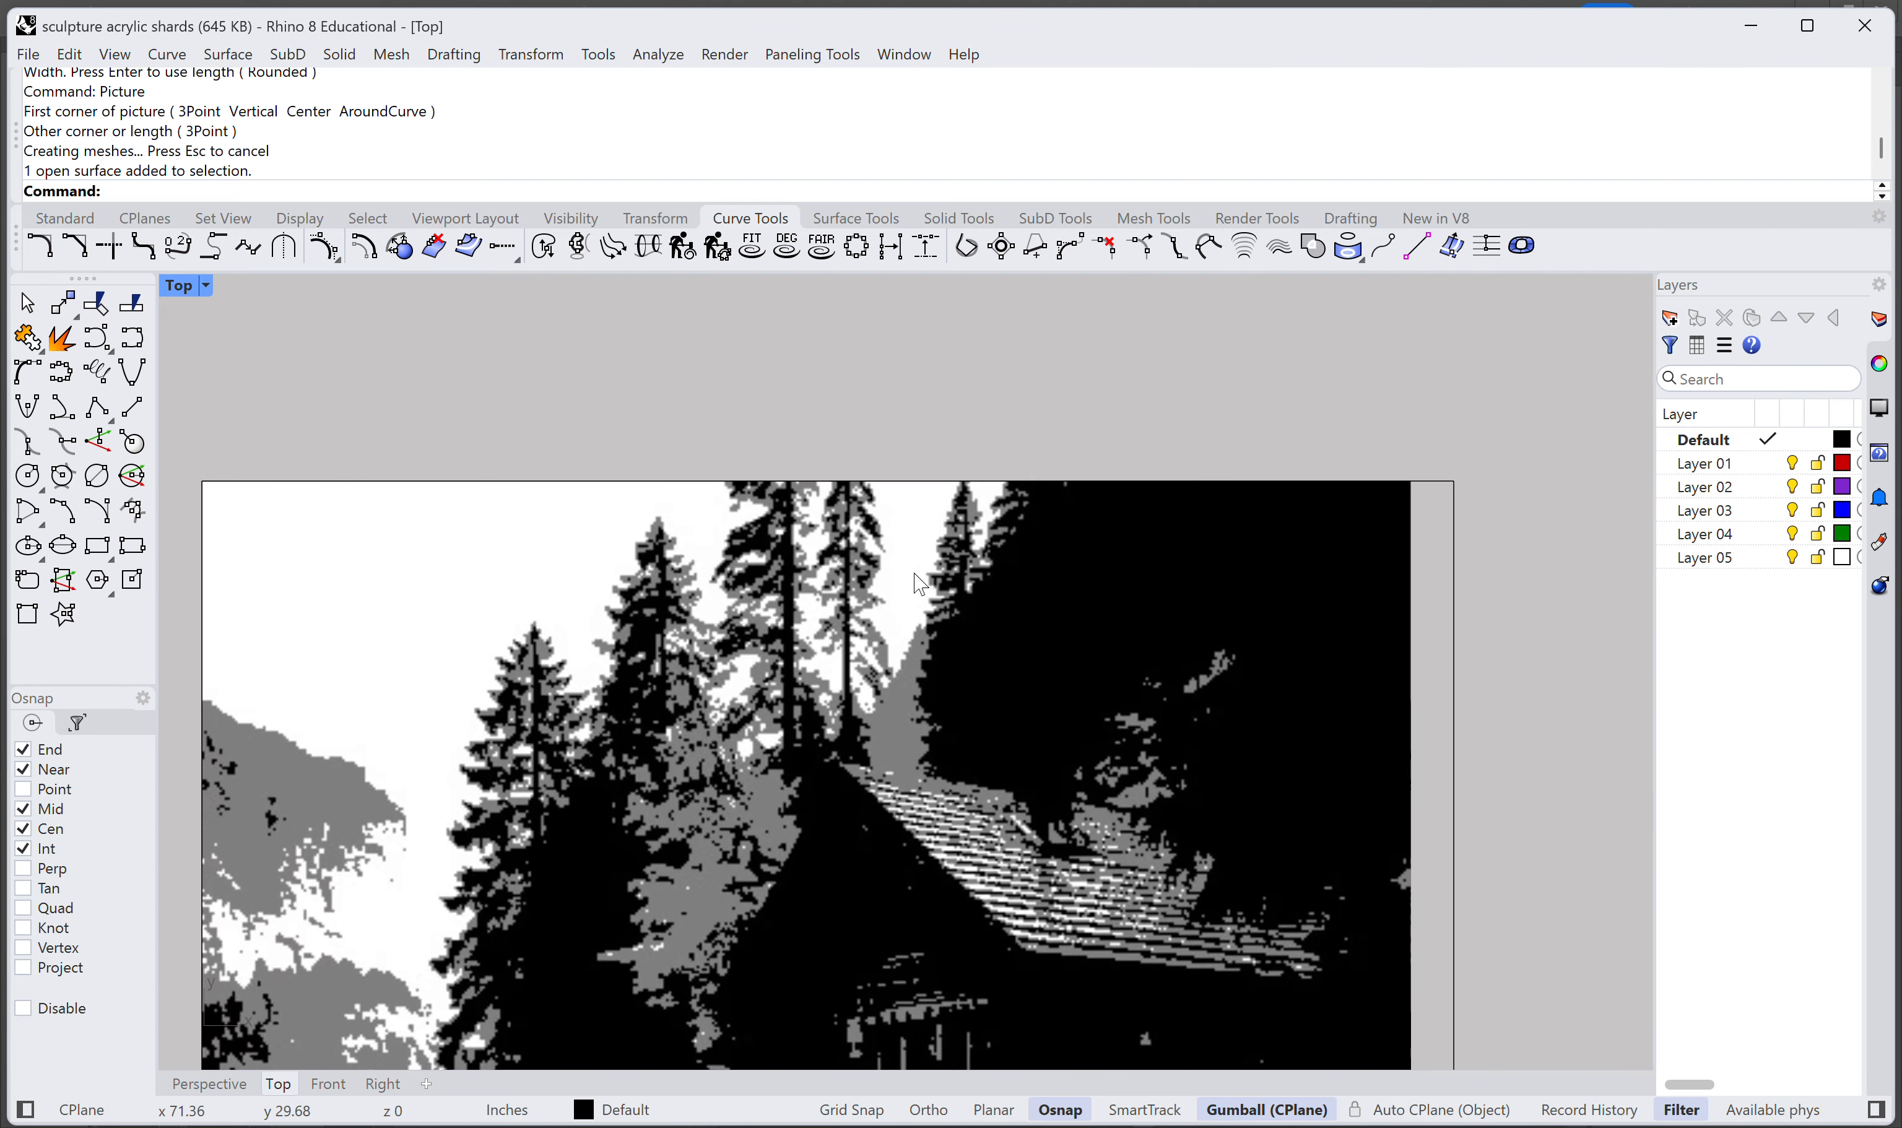
click(132, 338)
scroll(1017, 615, up, 3)
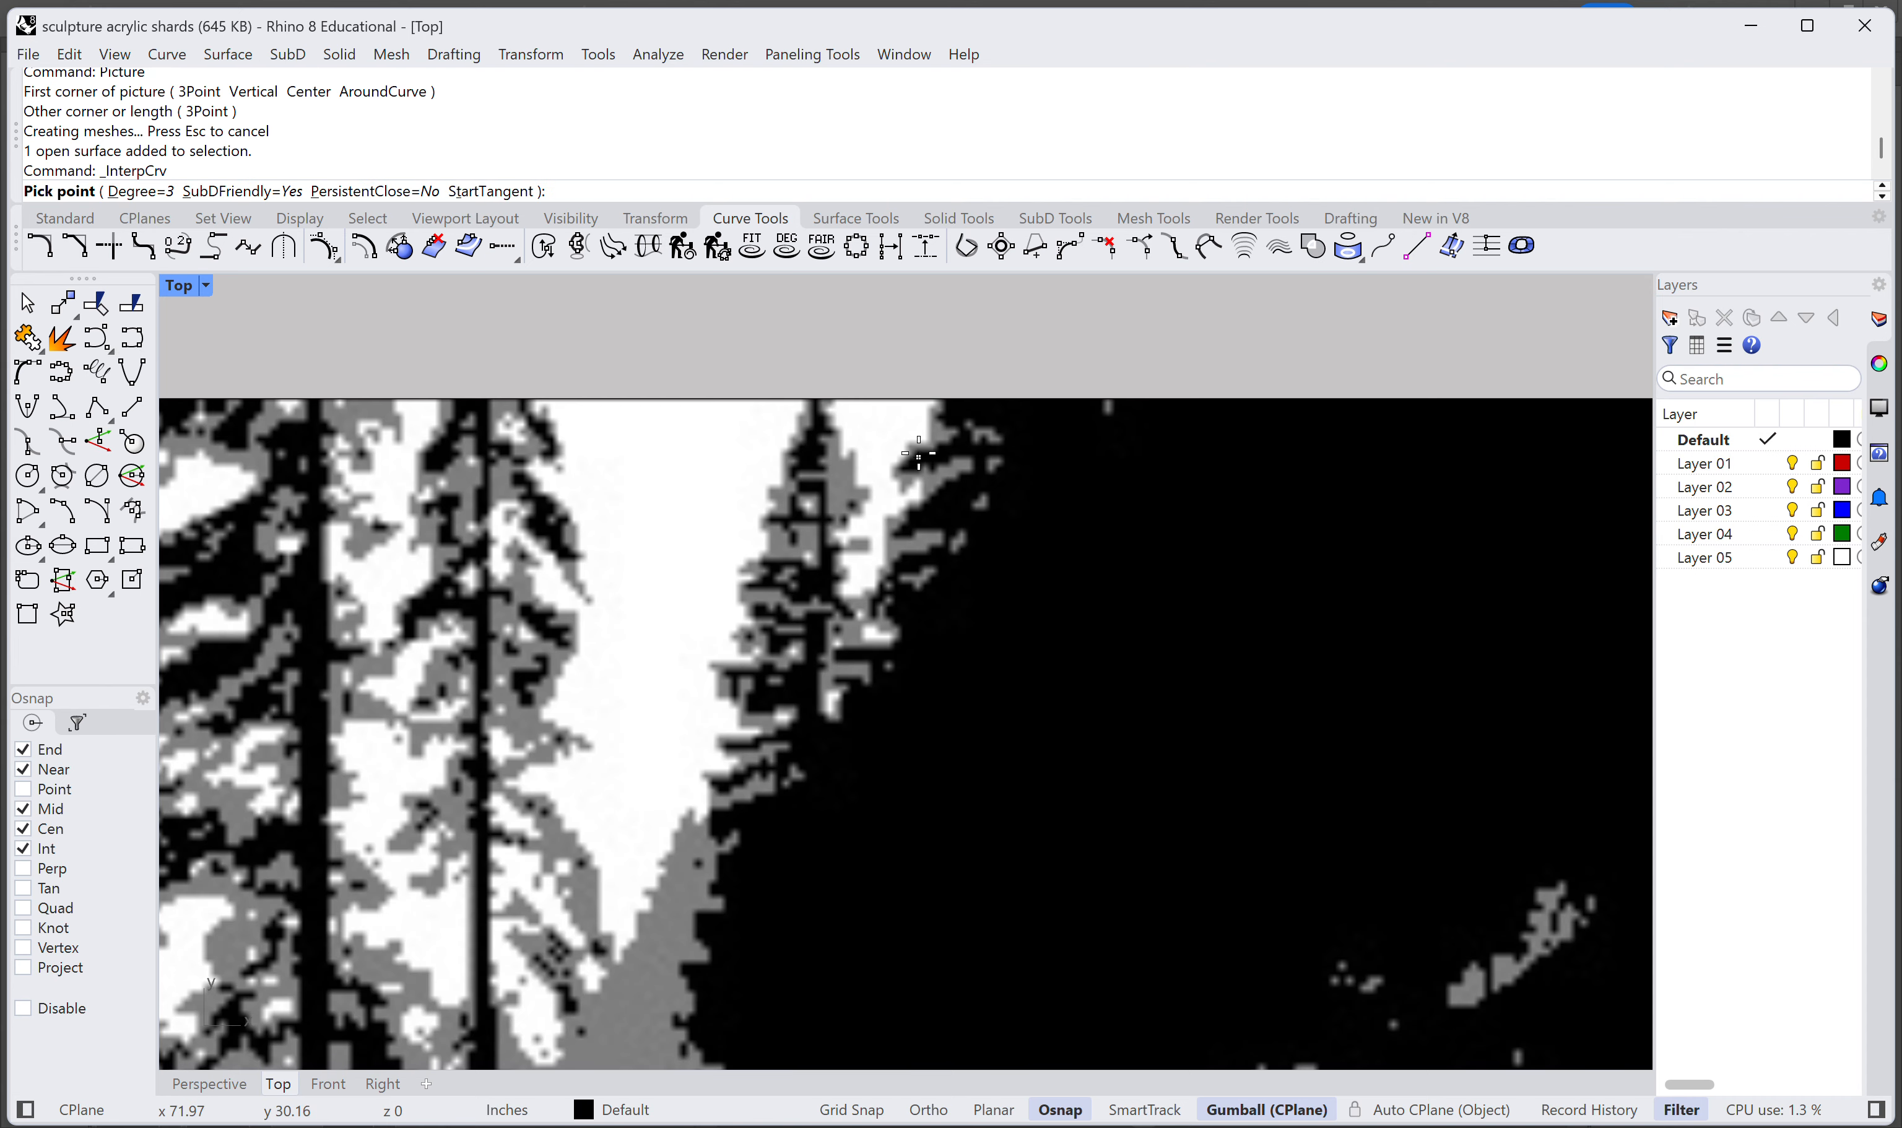
scroll(919, 455, up, 2)
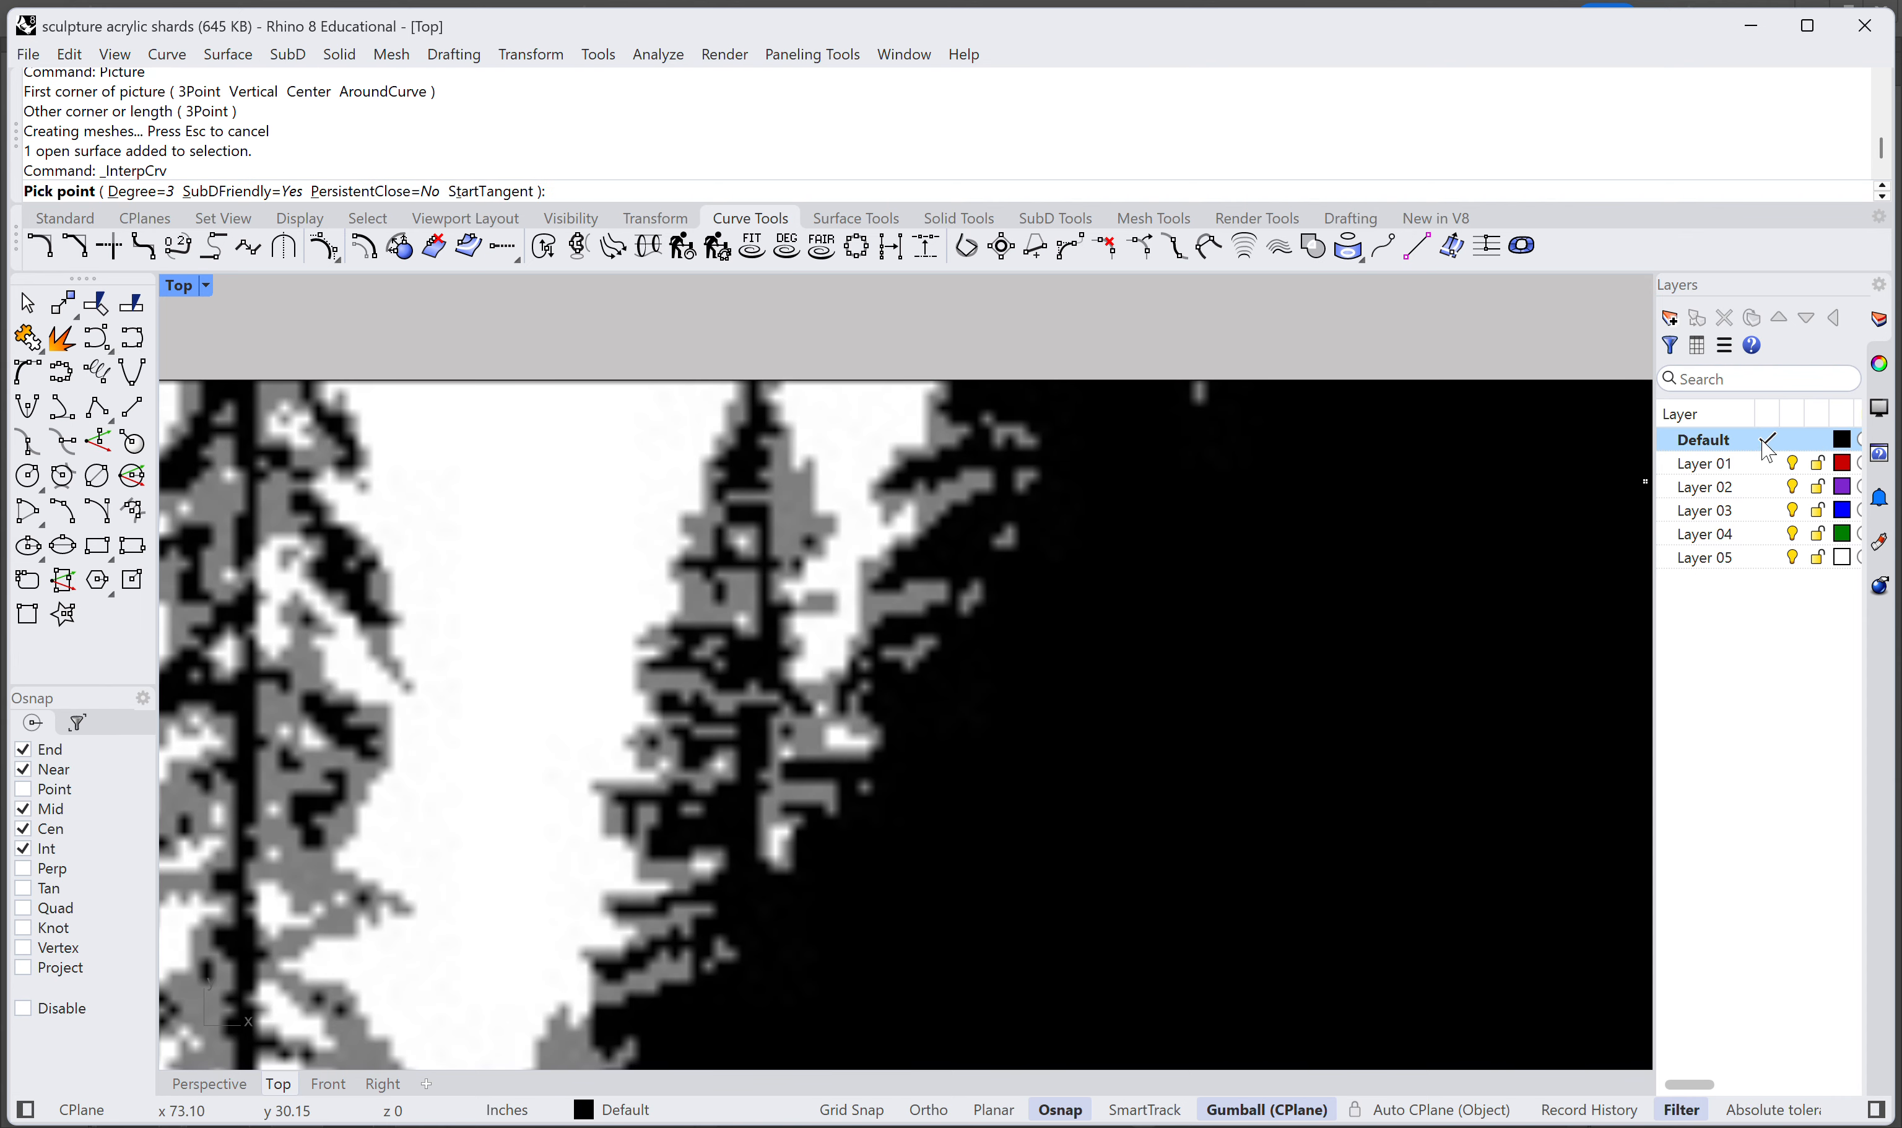
click(1767, 535)
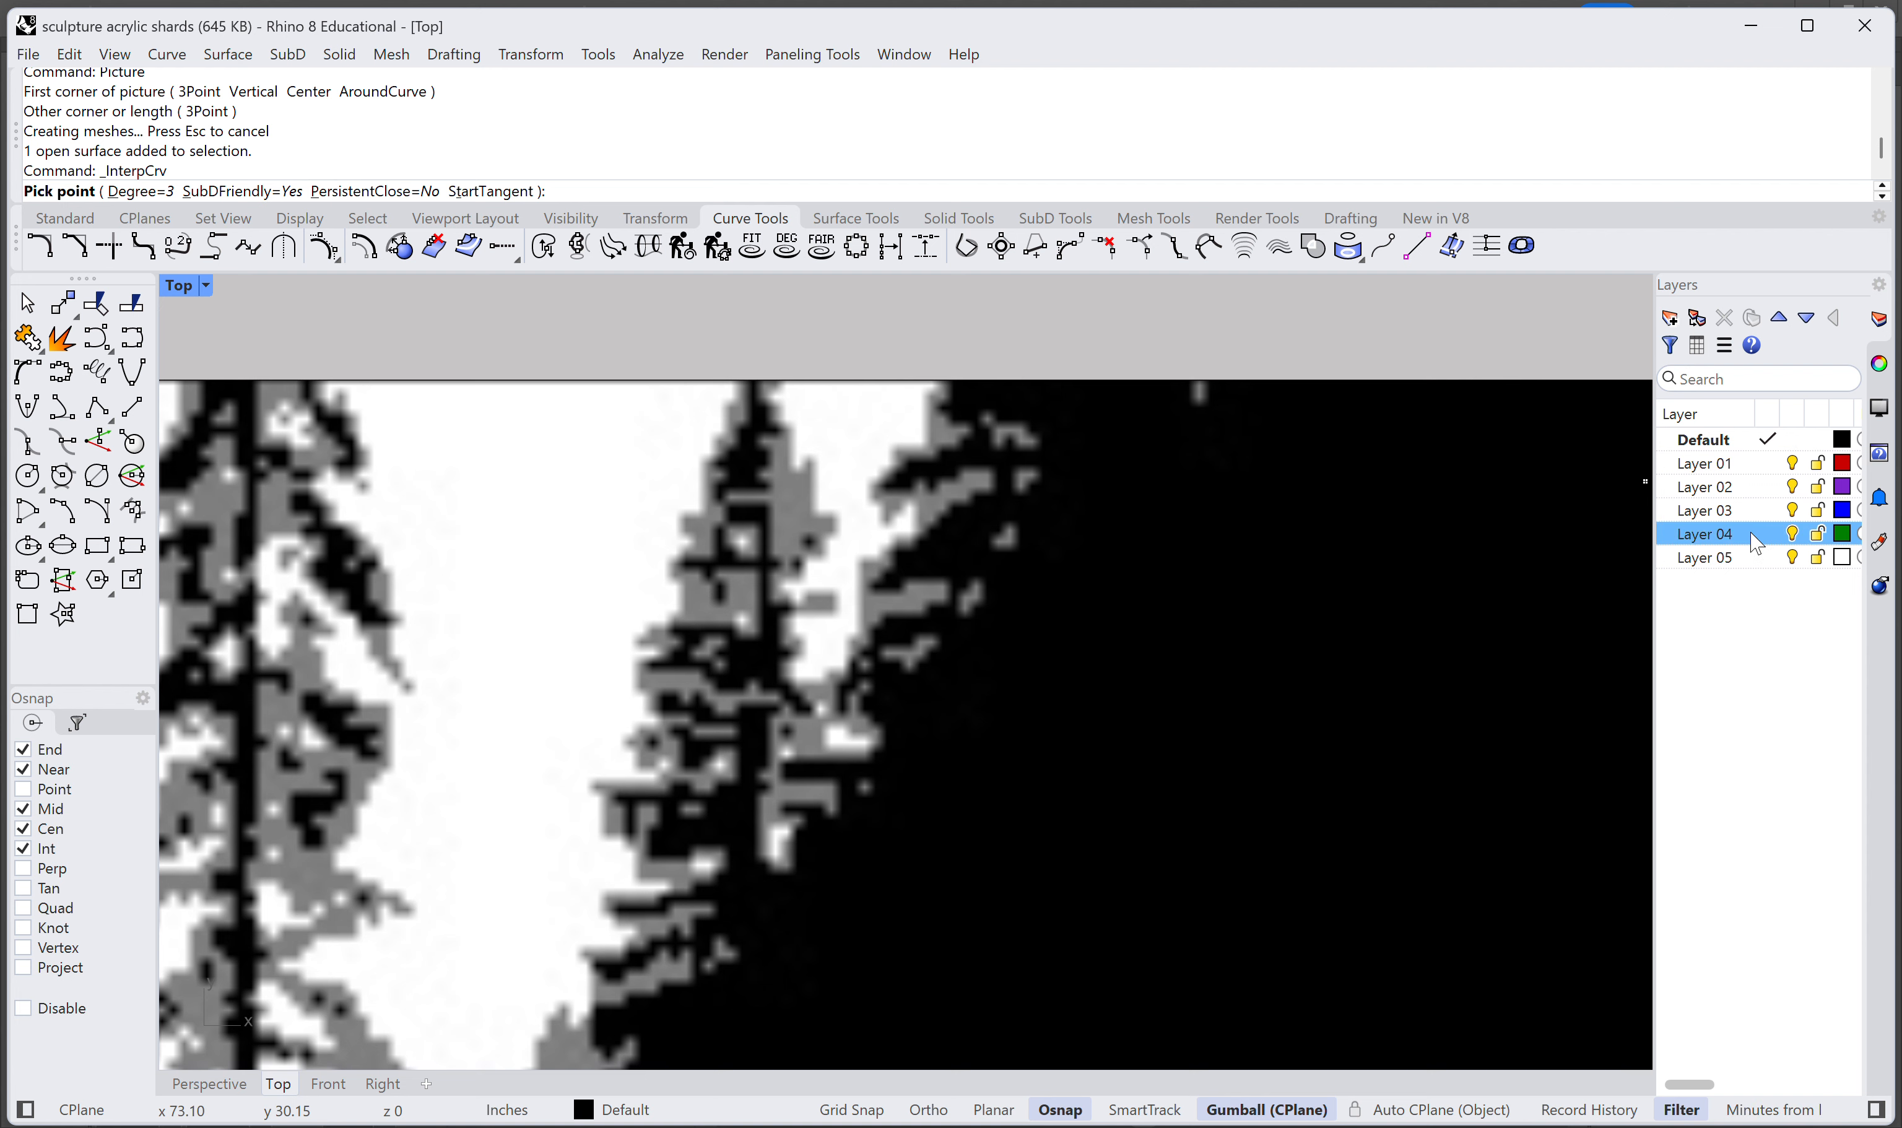
click(1841, 537)
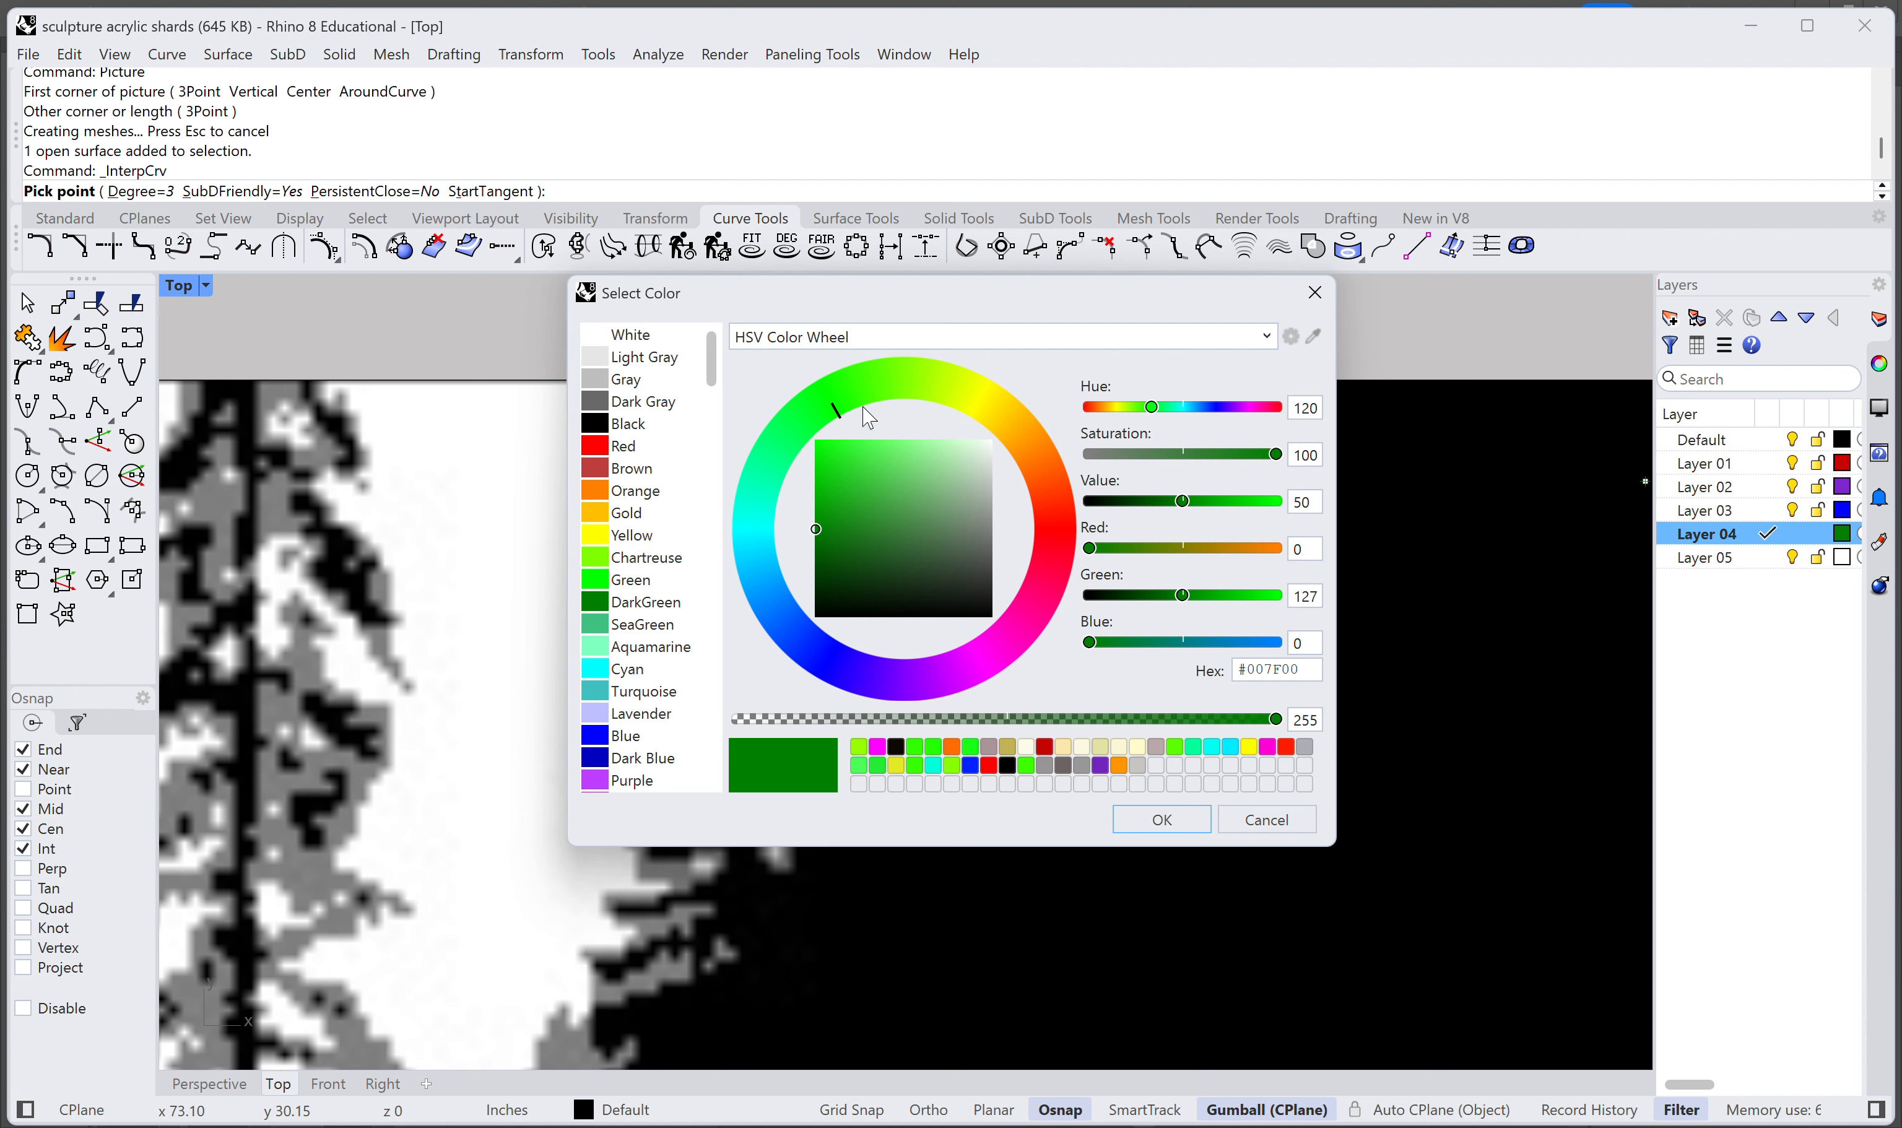
drag(828, 460, 818, 441)
click(1148, 829)
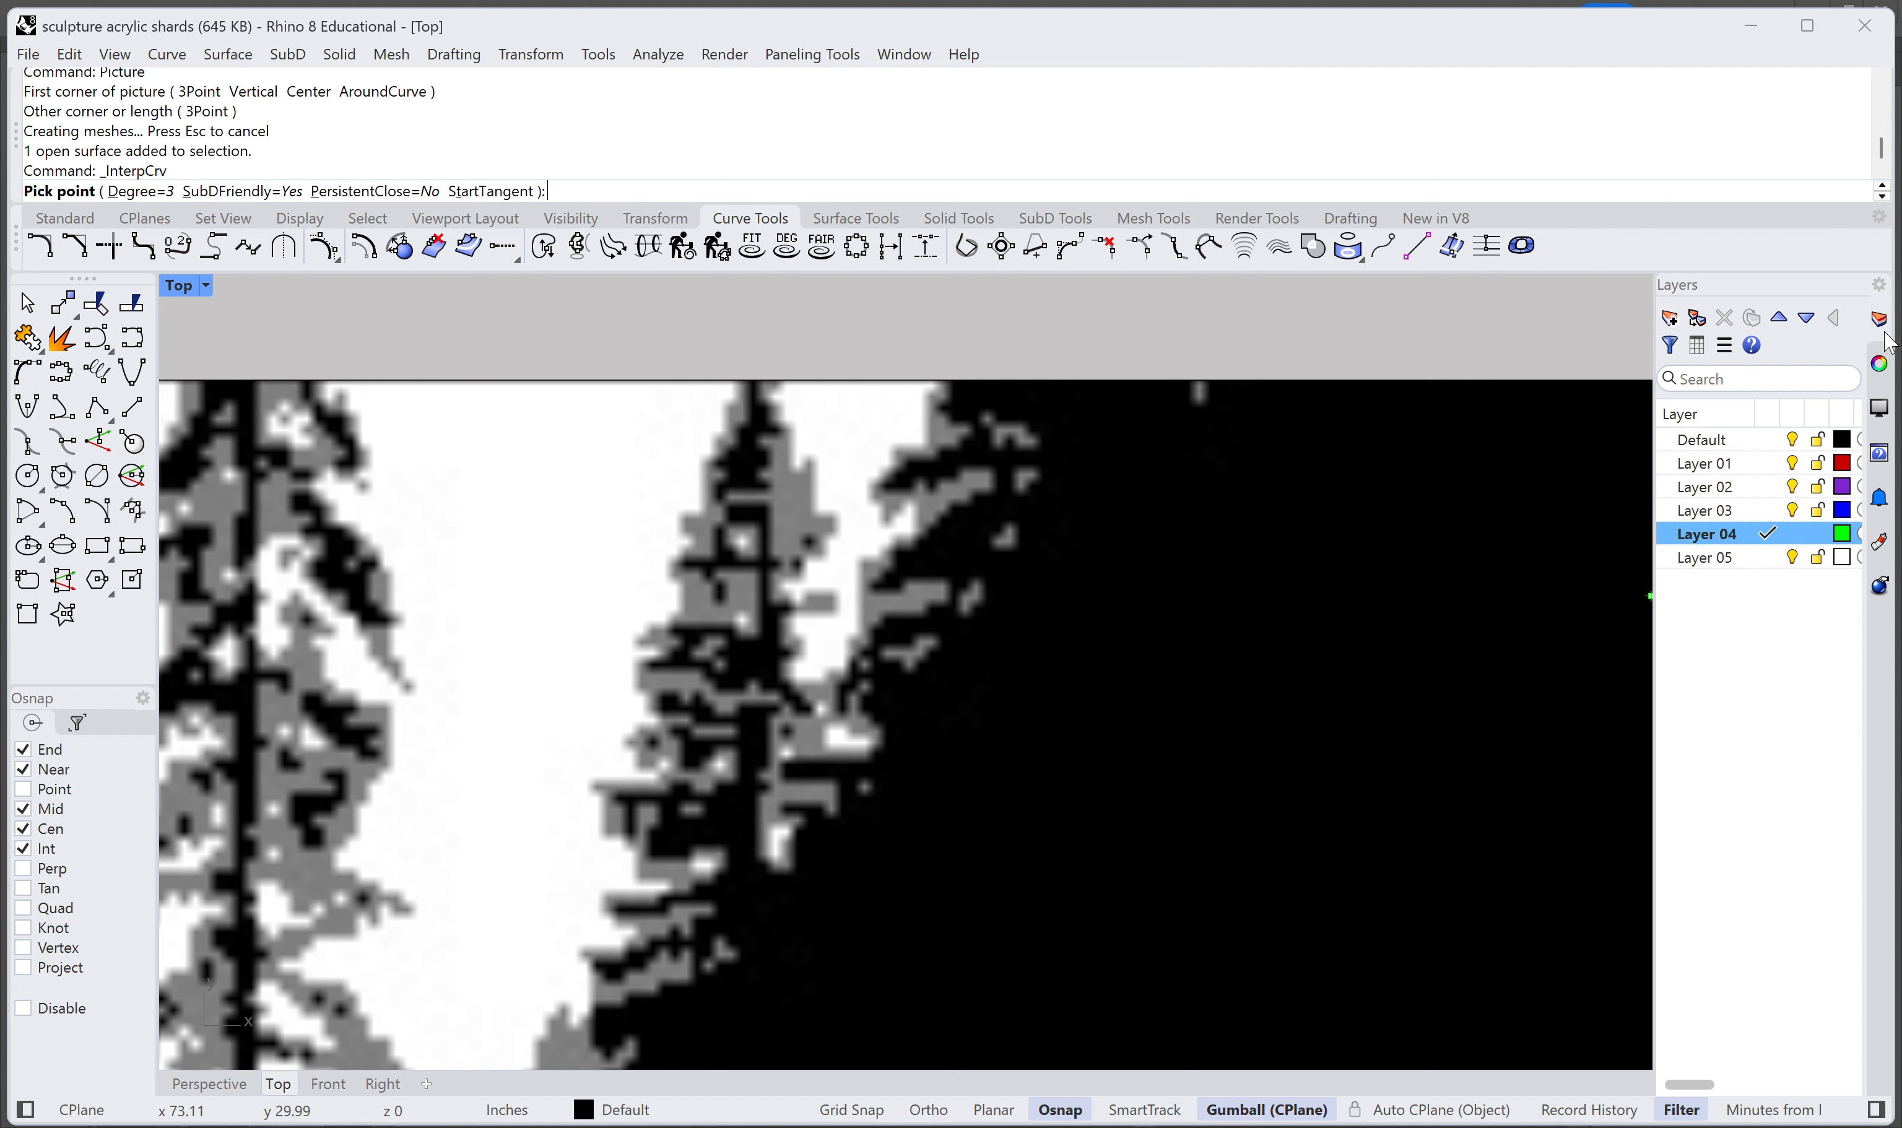
Step: Make Layer 02 current and draw an open four-point test curve on the black area beside the trees
click(1748, 493)
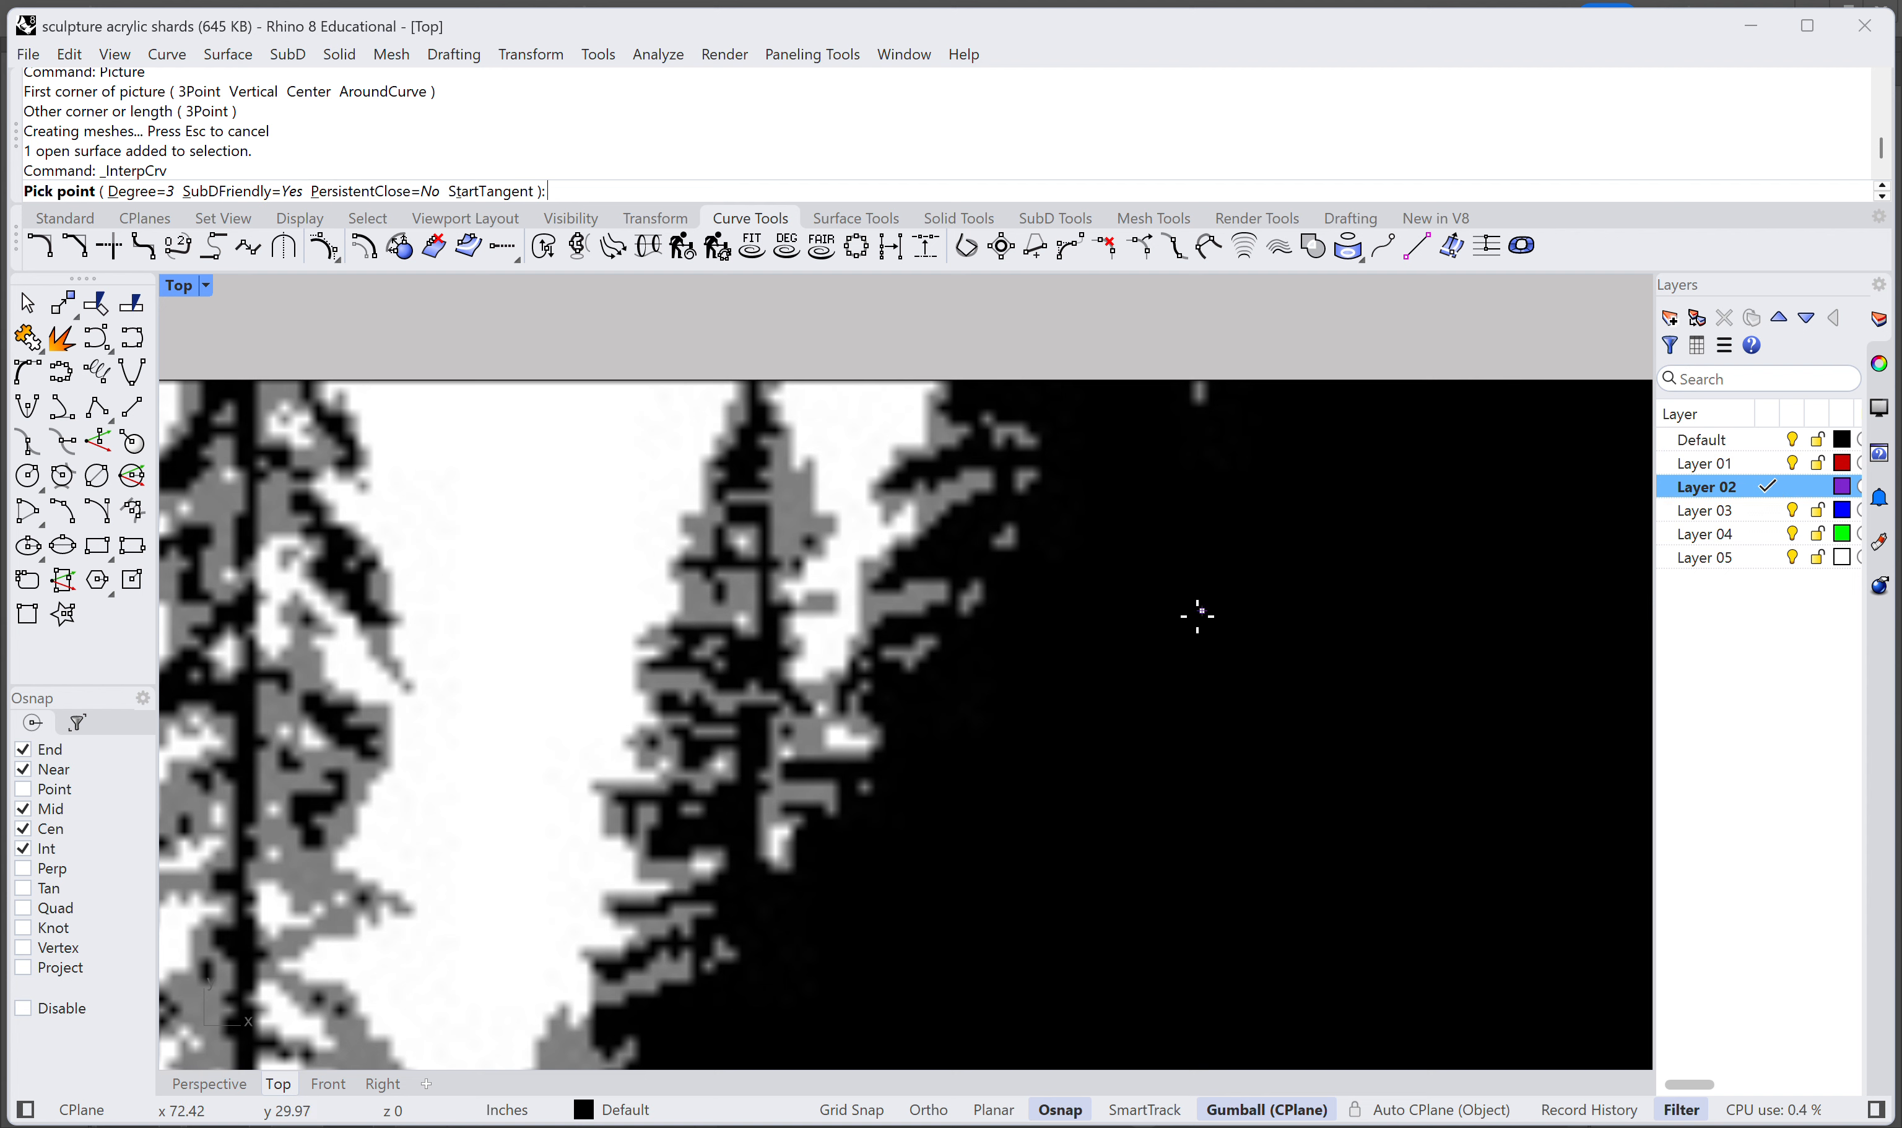
click(1145, 534)
click(1393, 615)
click(1089, 817)
click(1061, 687)
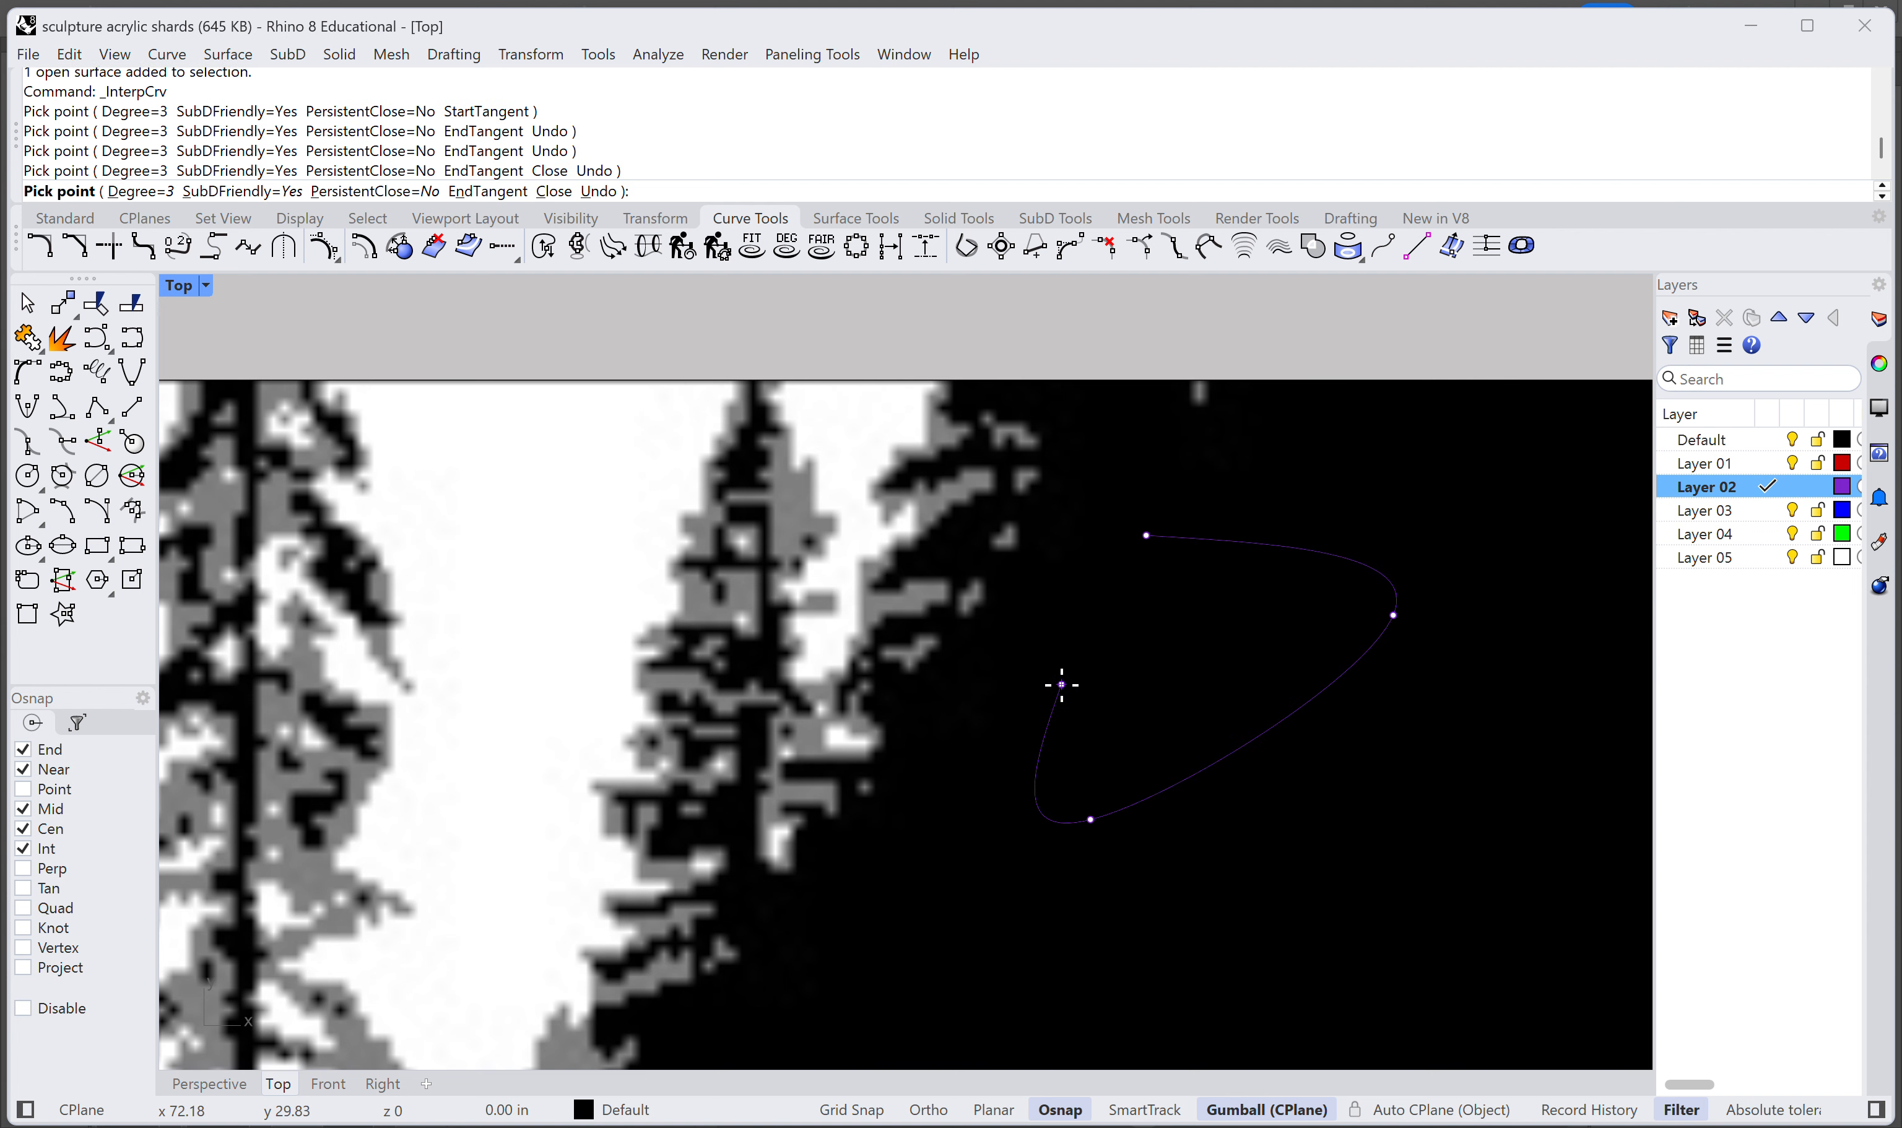
key(Return)
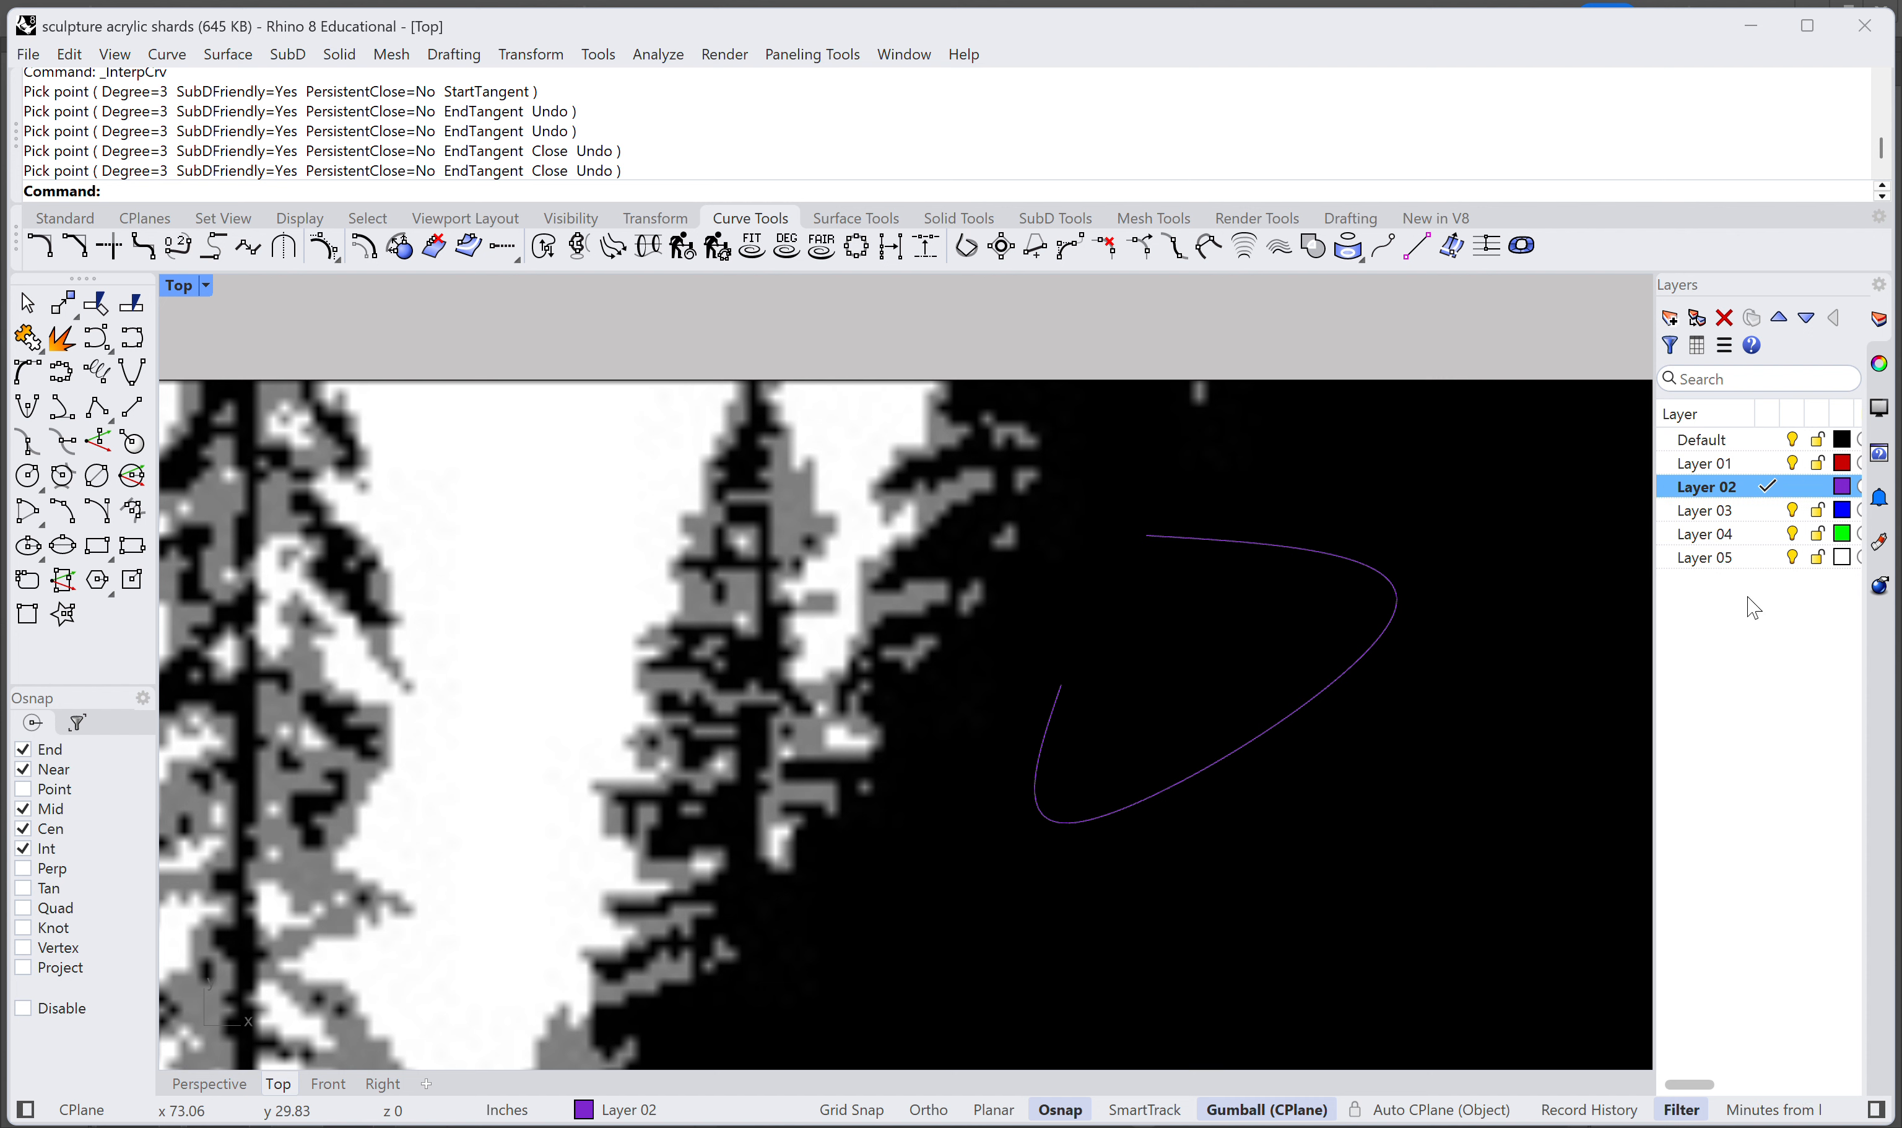
Step: Set Layer 02's colour to bright green (RGB 0, 255, 49)
click(1843, 491)
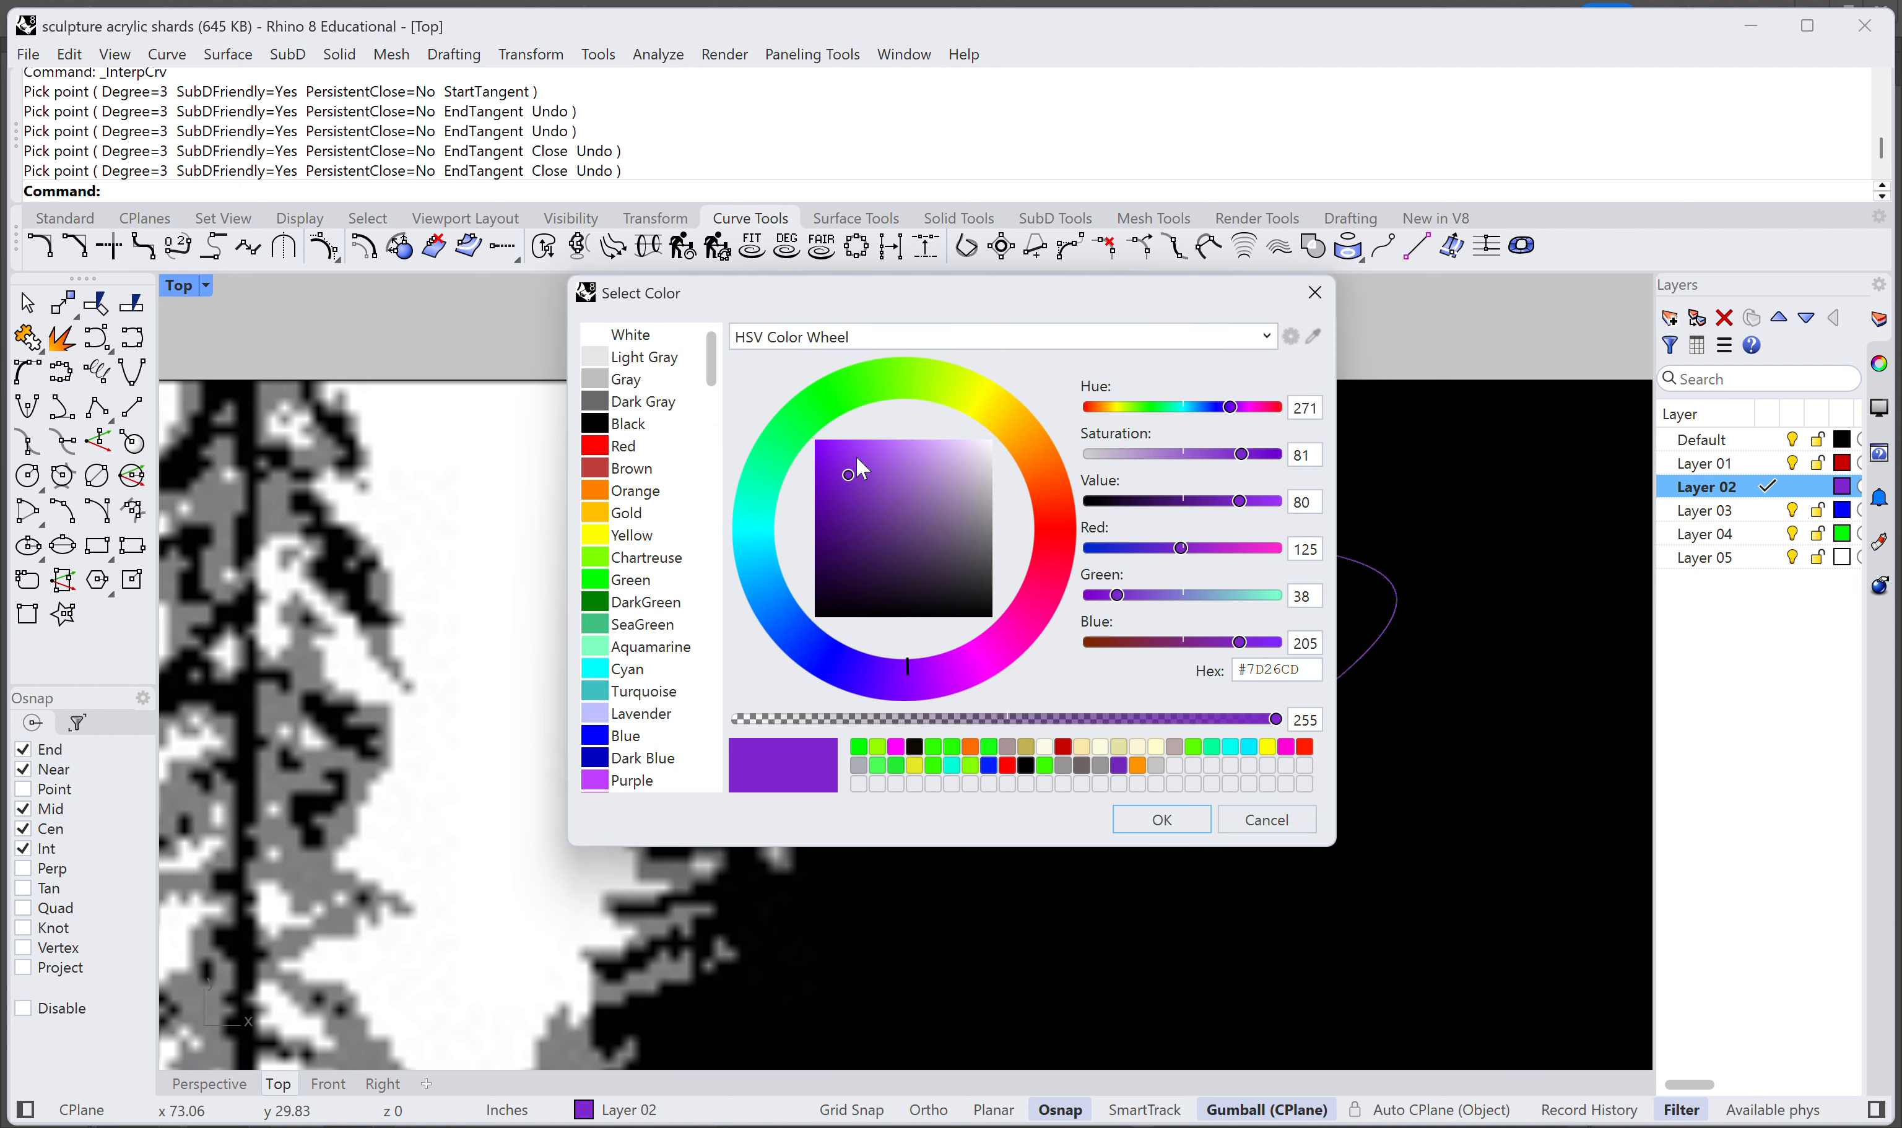
drag(847, 451, 822, 441)
mouse_move(919, 394)
mouse_down()
mouse_move(829, 390)
mouse_move(809, 436)
mouse_up()
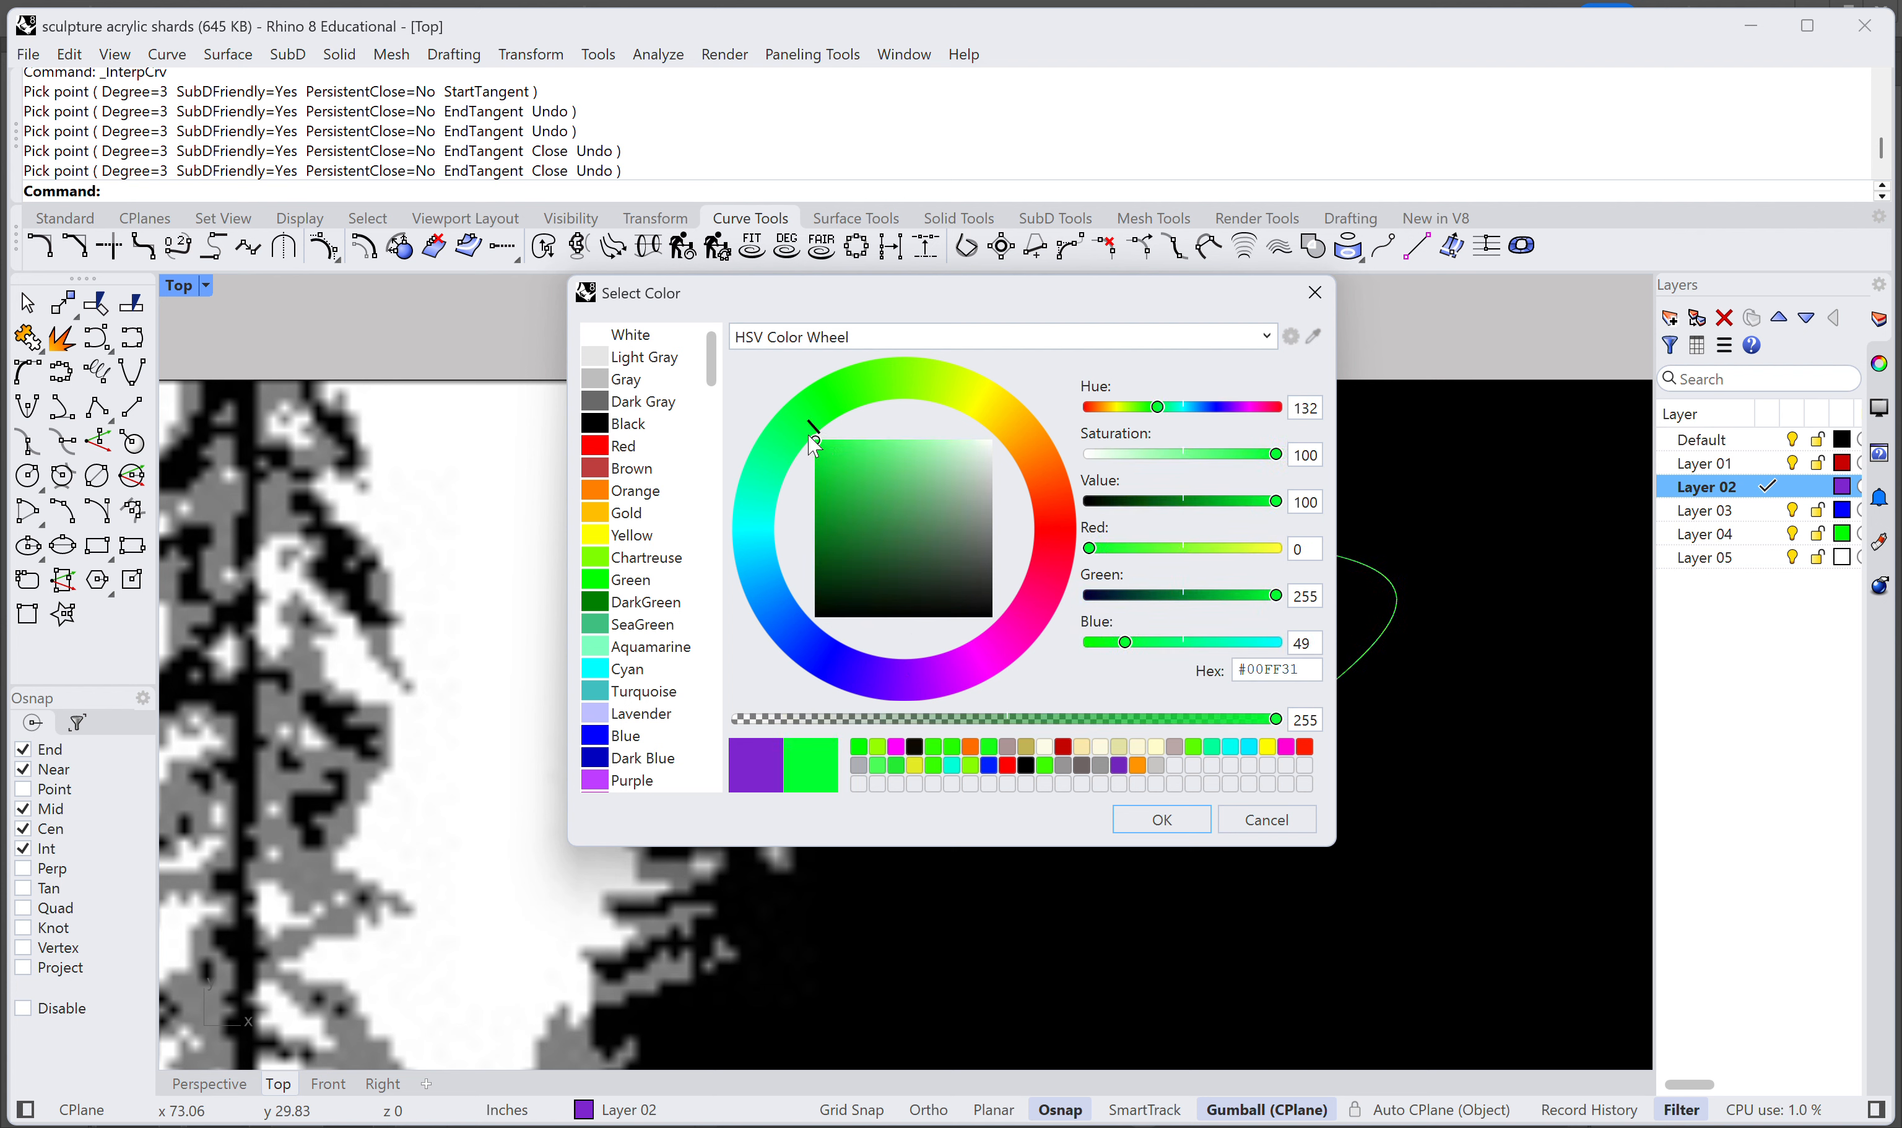
click(1157, 820)
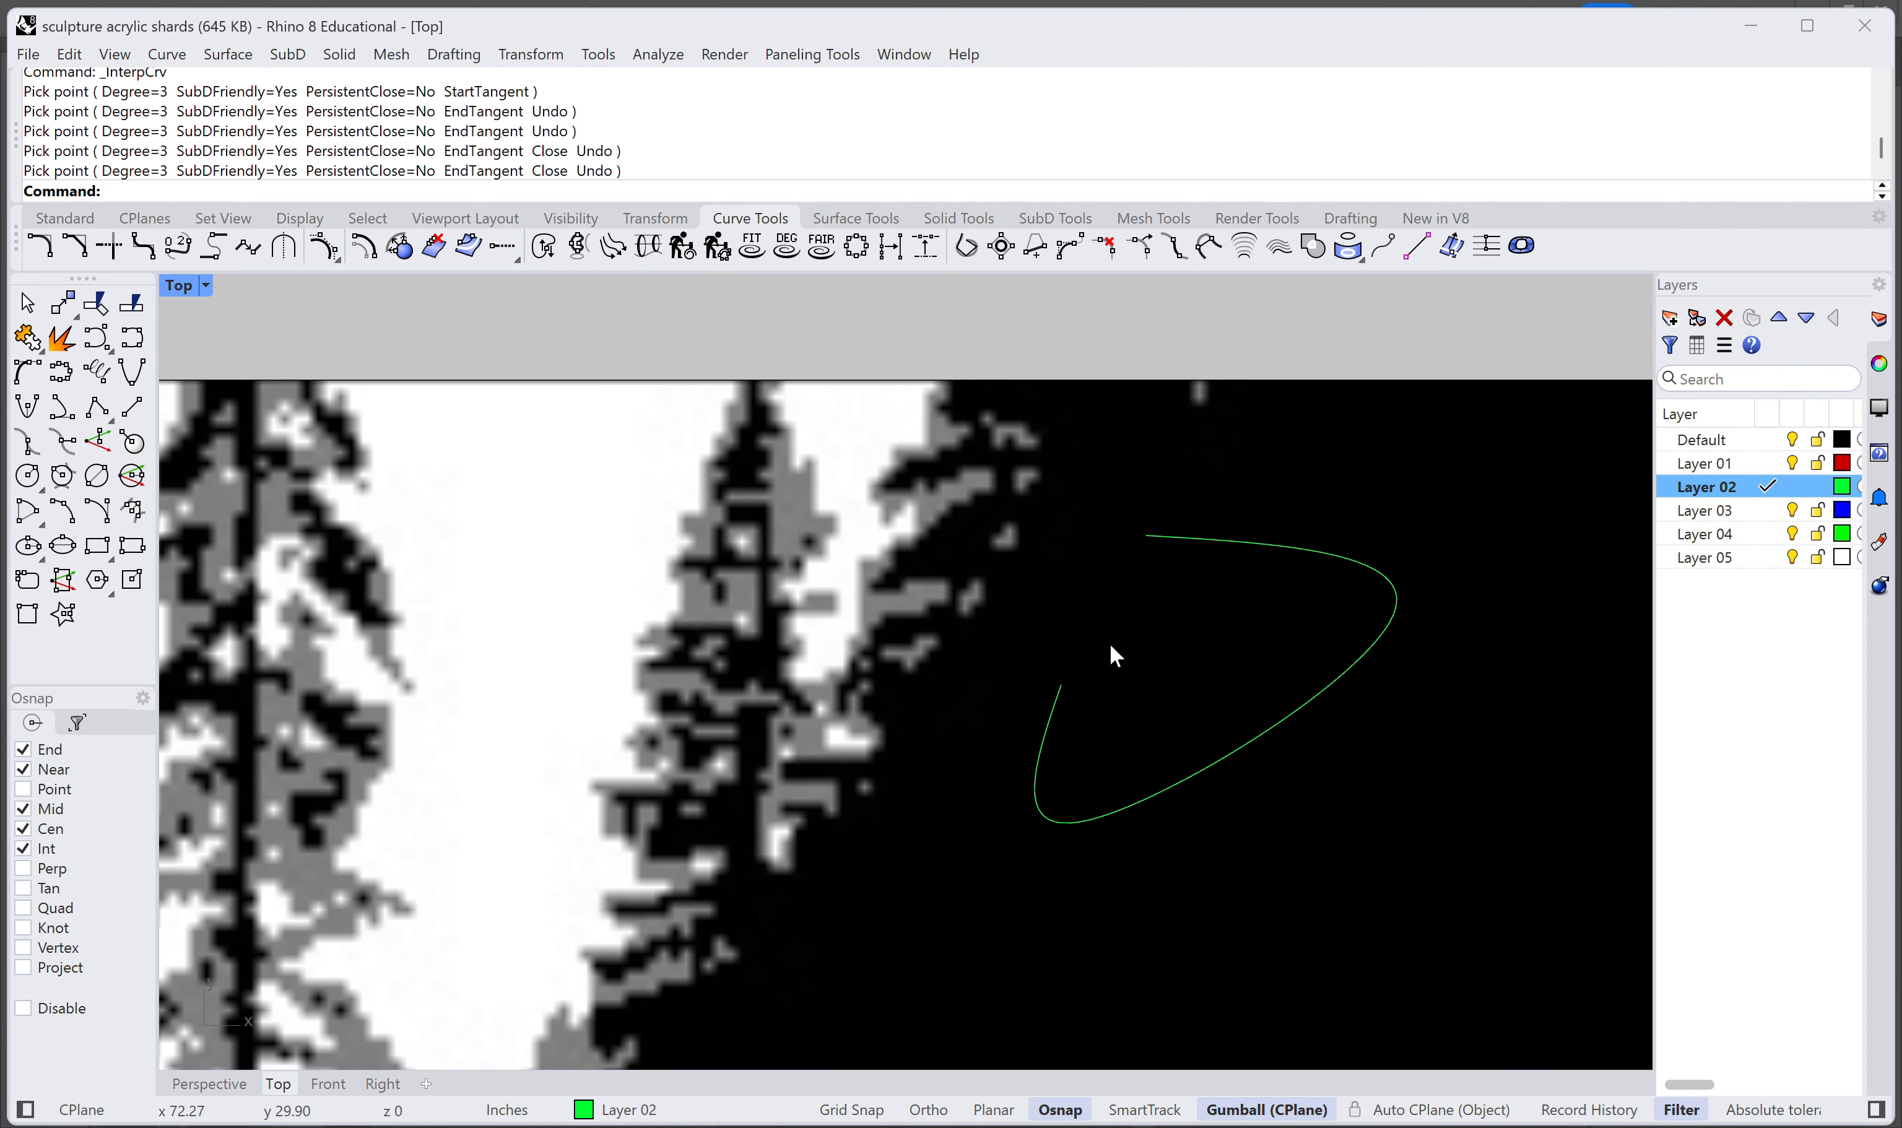
Step: Select the test curve on the black area and delete it
click(1190, 536)
click(1245, 588)
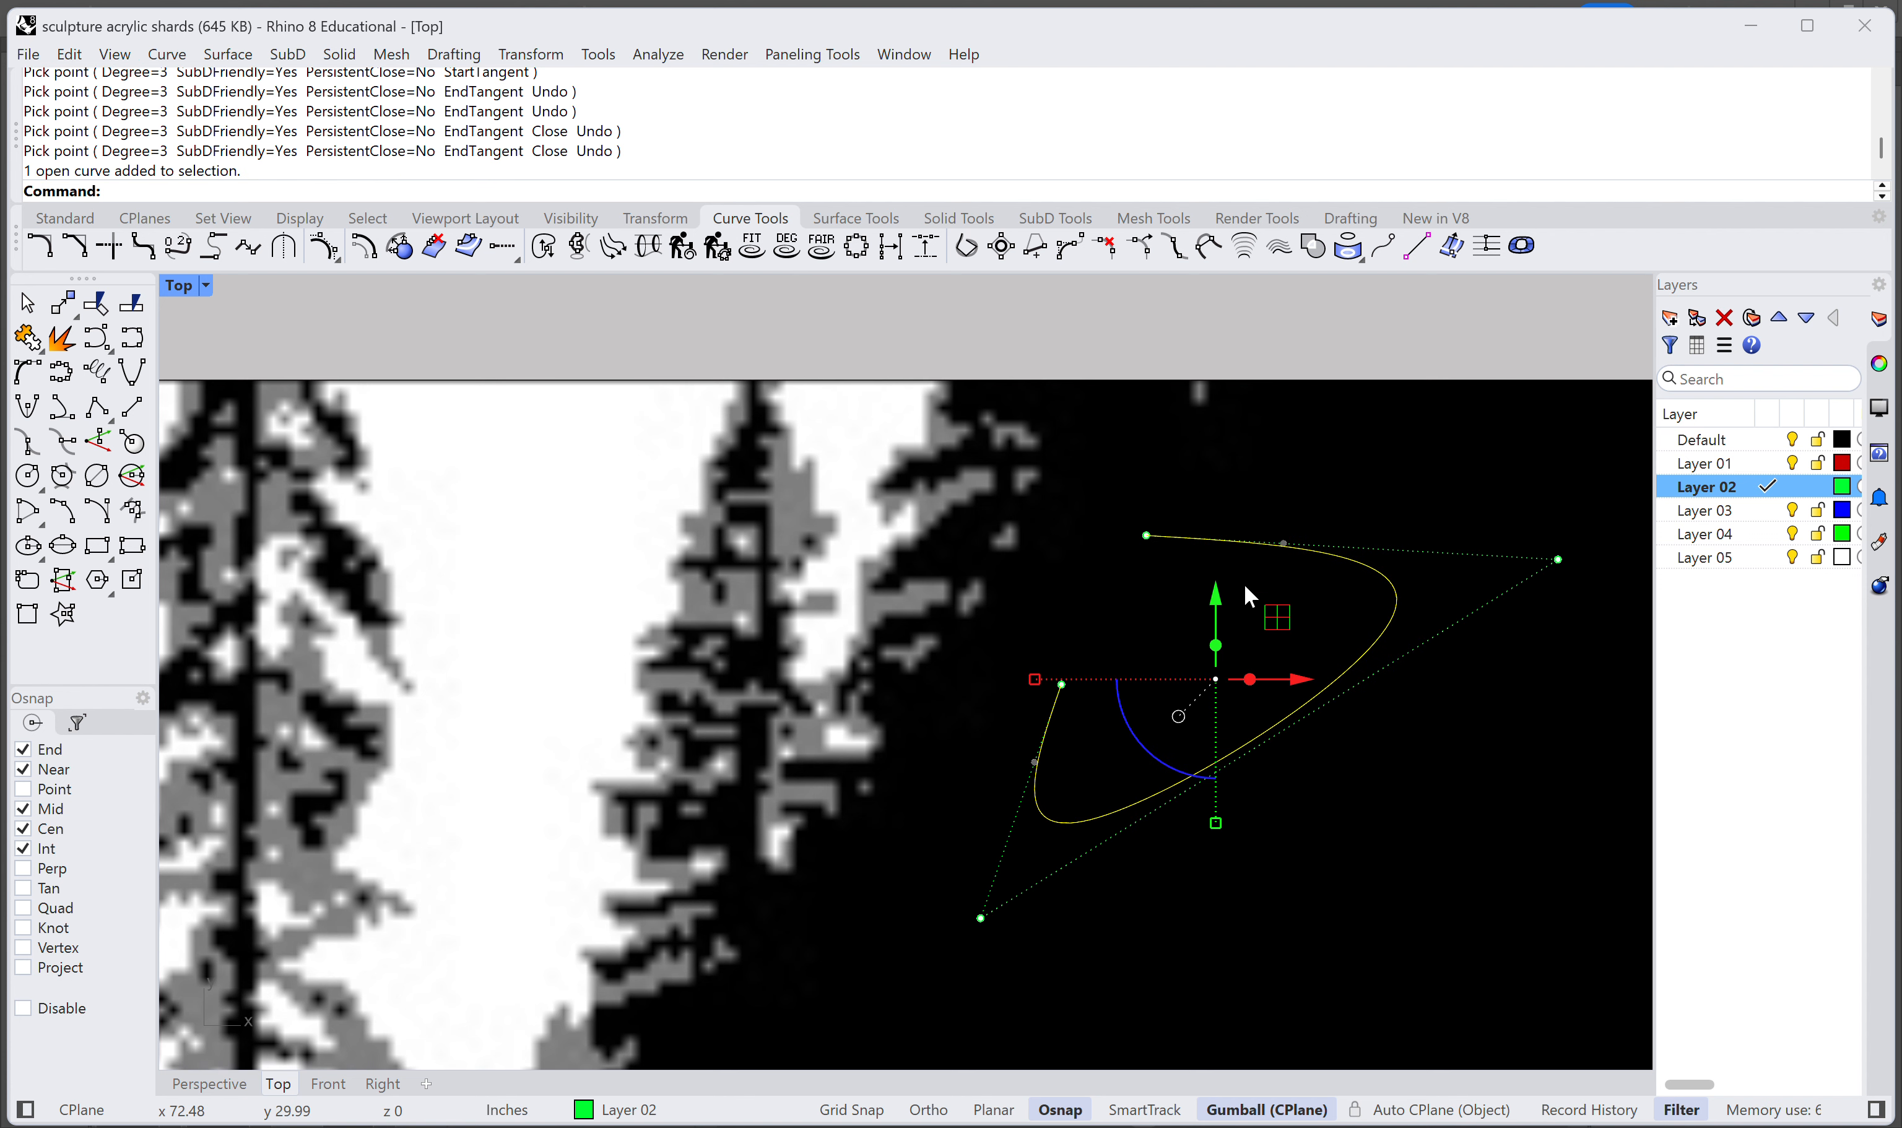
key(Delete)
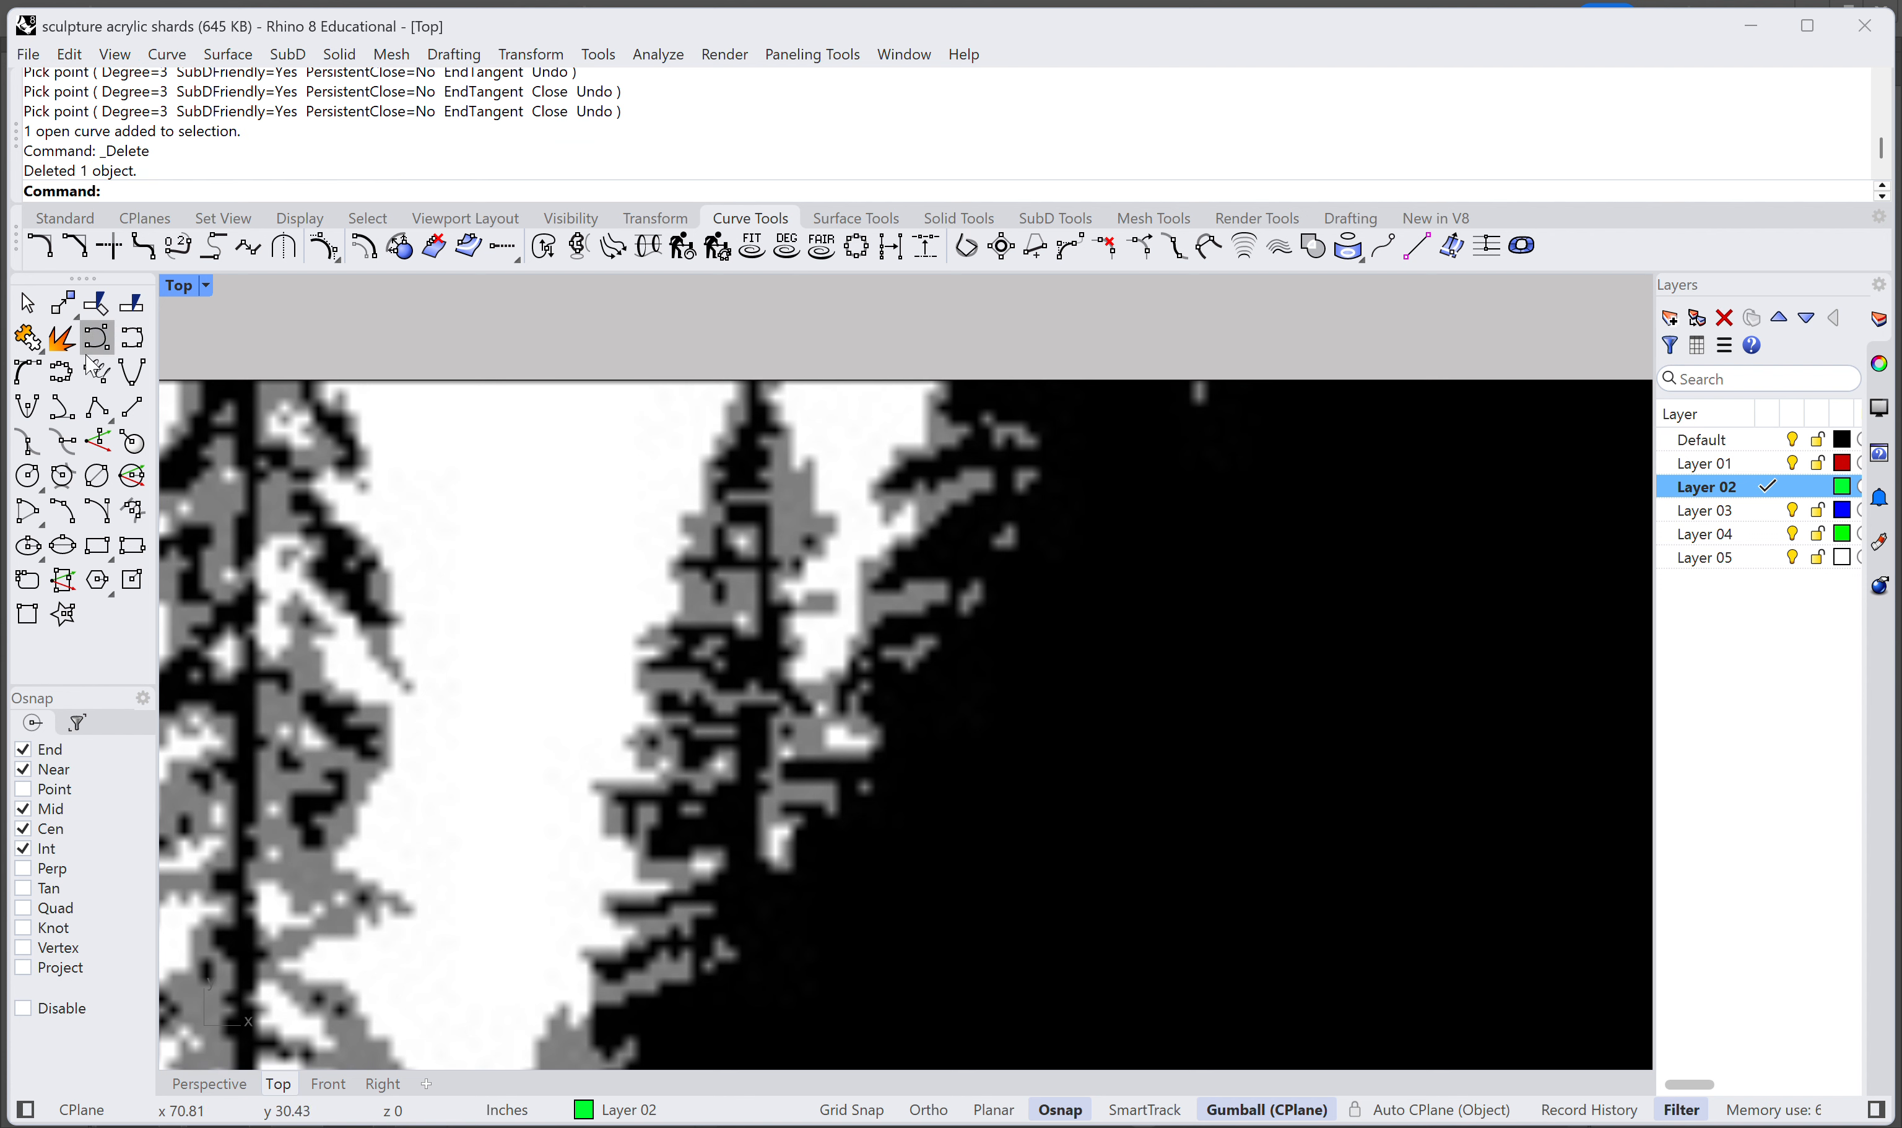
Step: Start an interpolated curve at the picture's top edge and trace down the black branch outline beside the small conifer
click(128, 340)
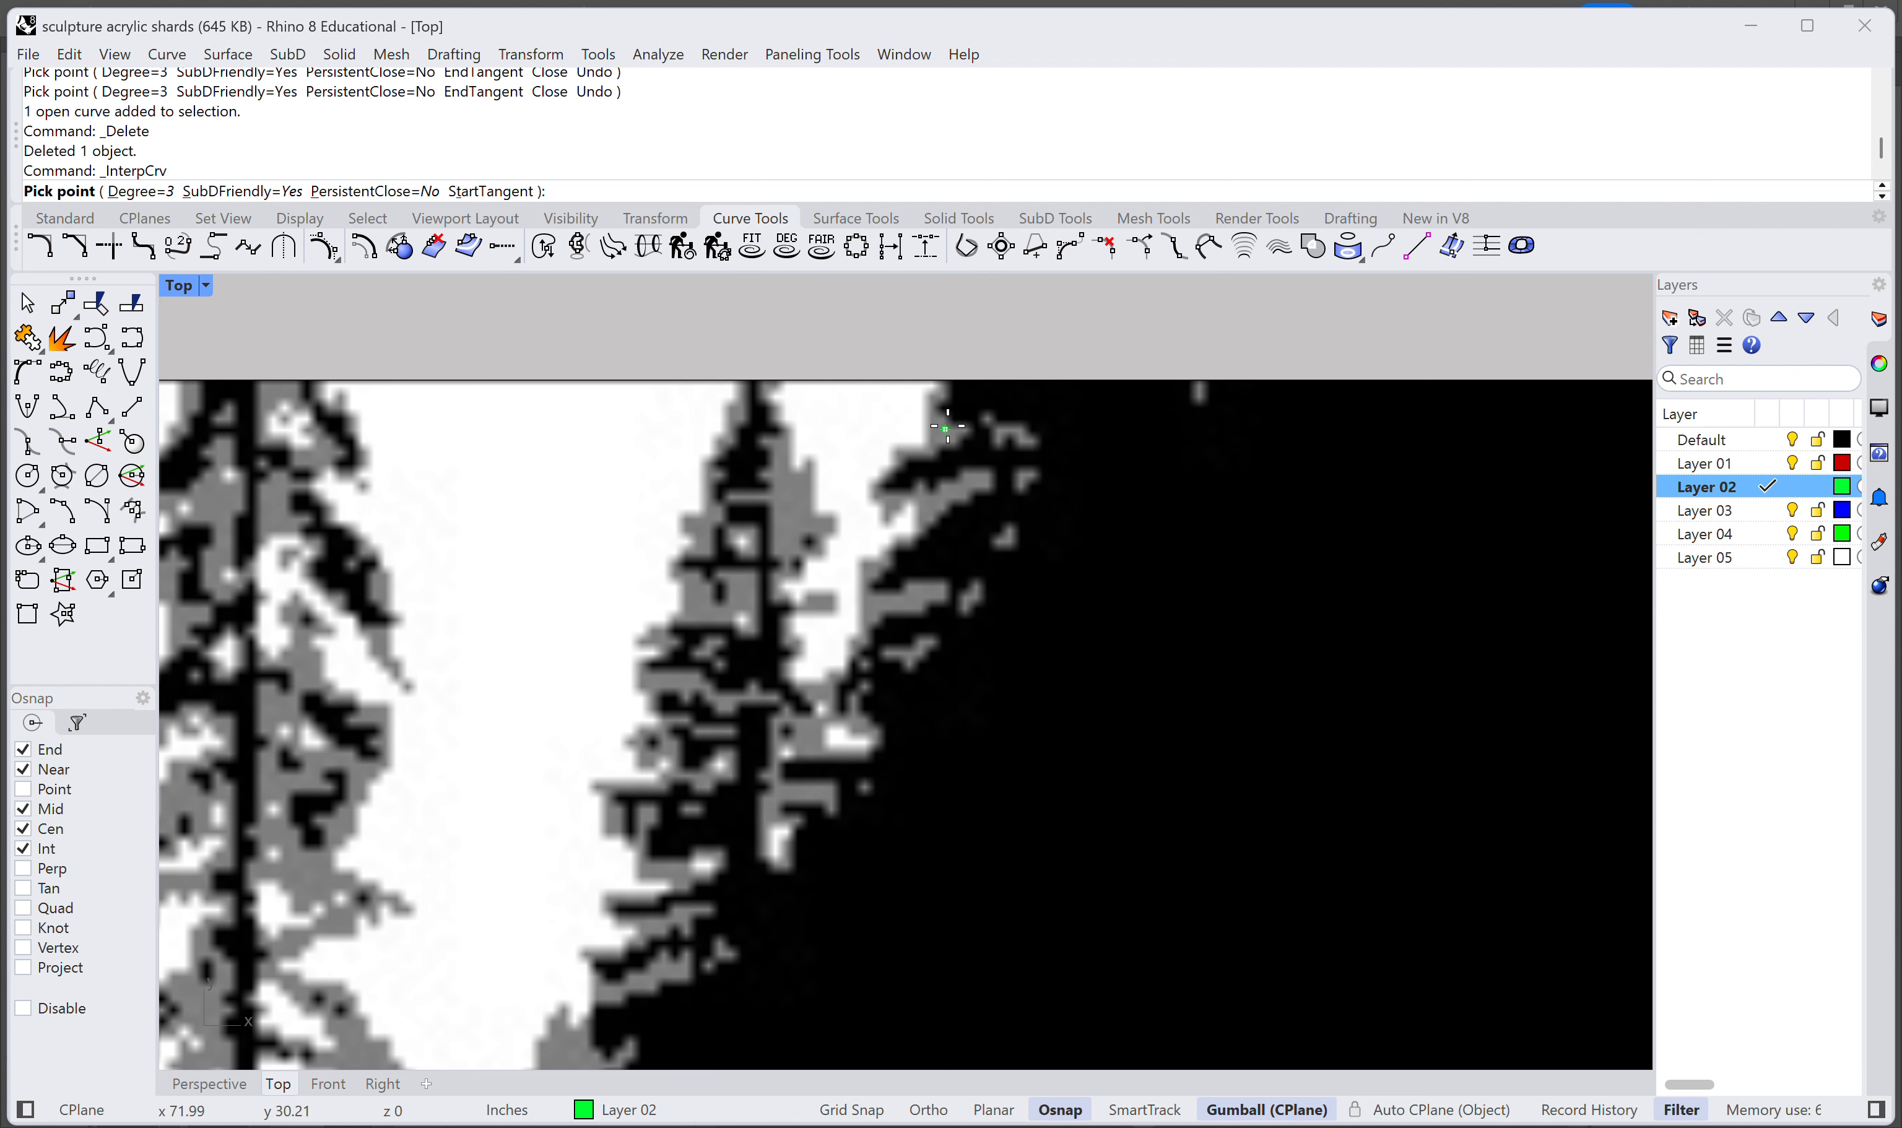
click(944, 394)
click(935, 410)
click(965, 427)
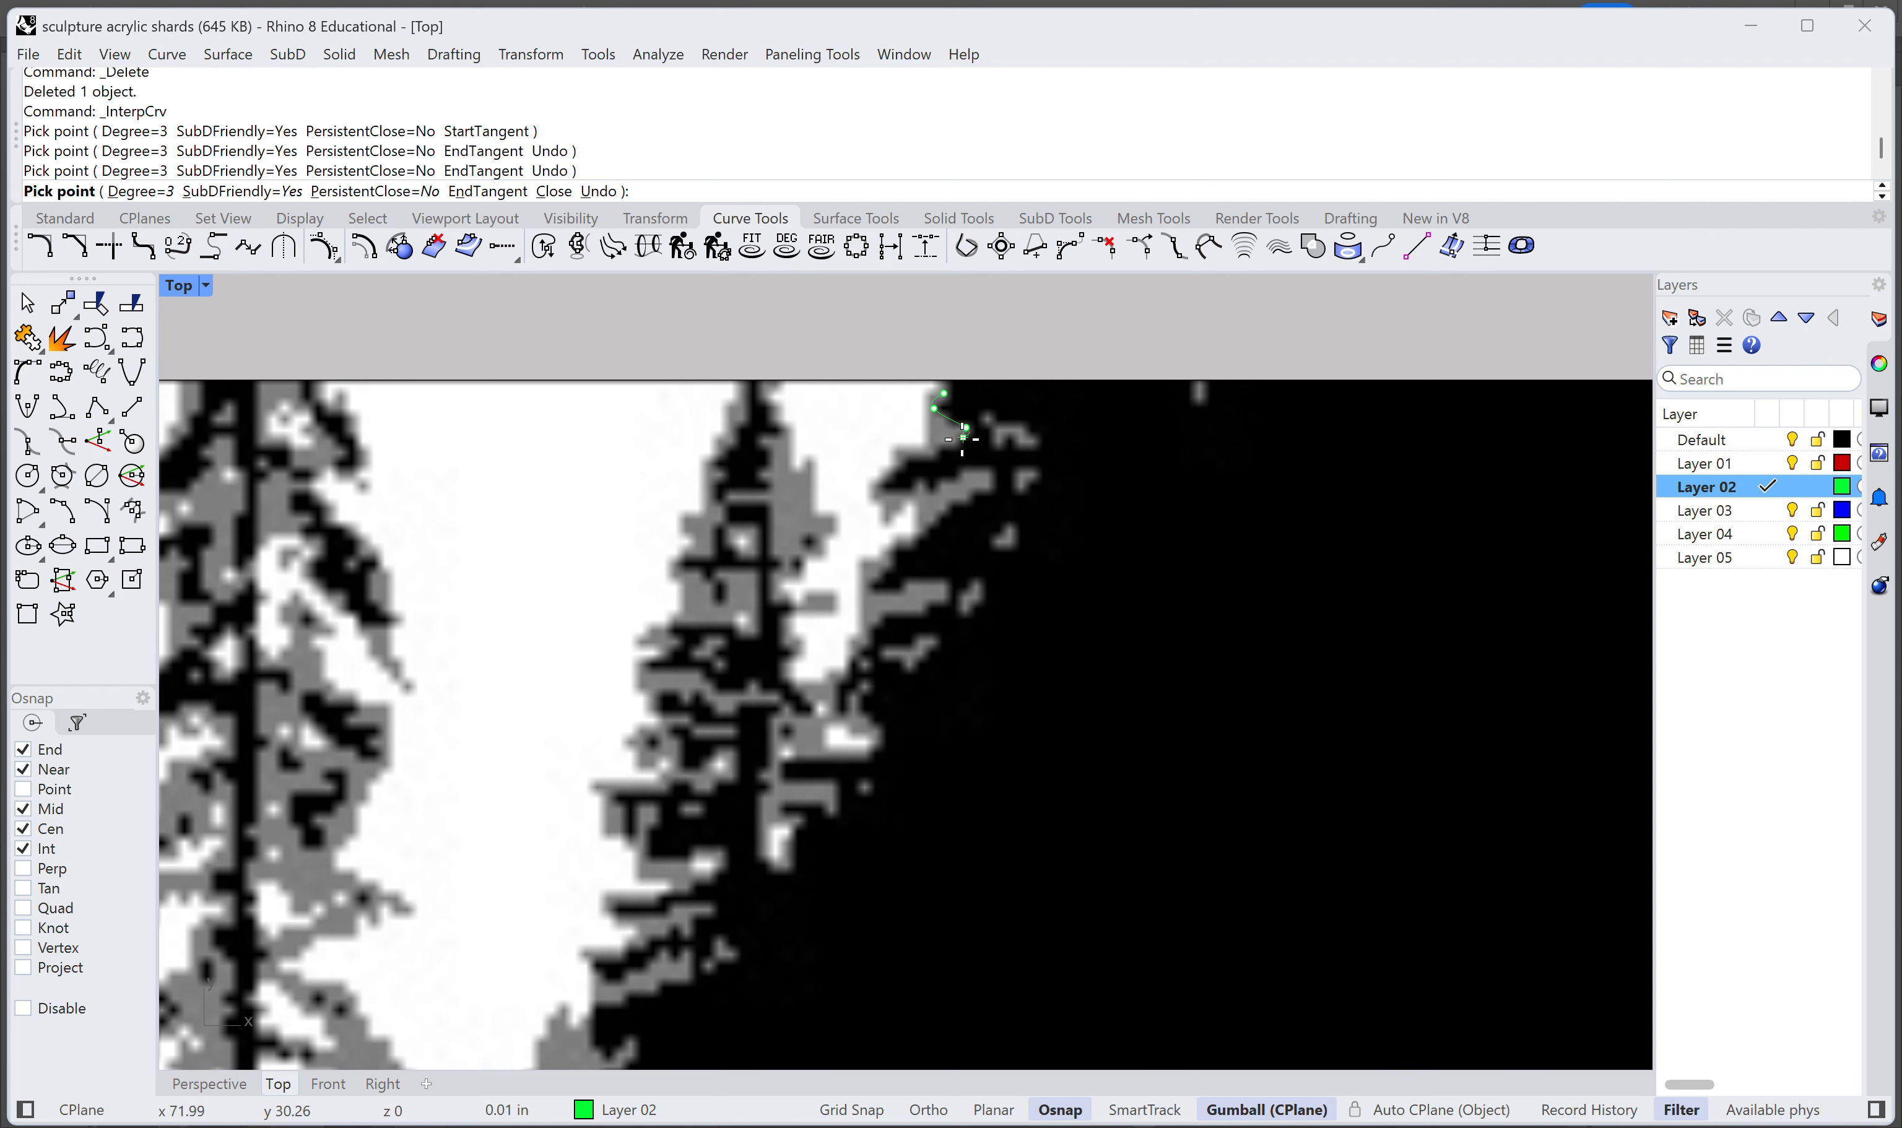
click(957, 442)
click(910, 458)
click(888, 486)
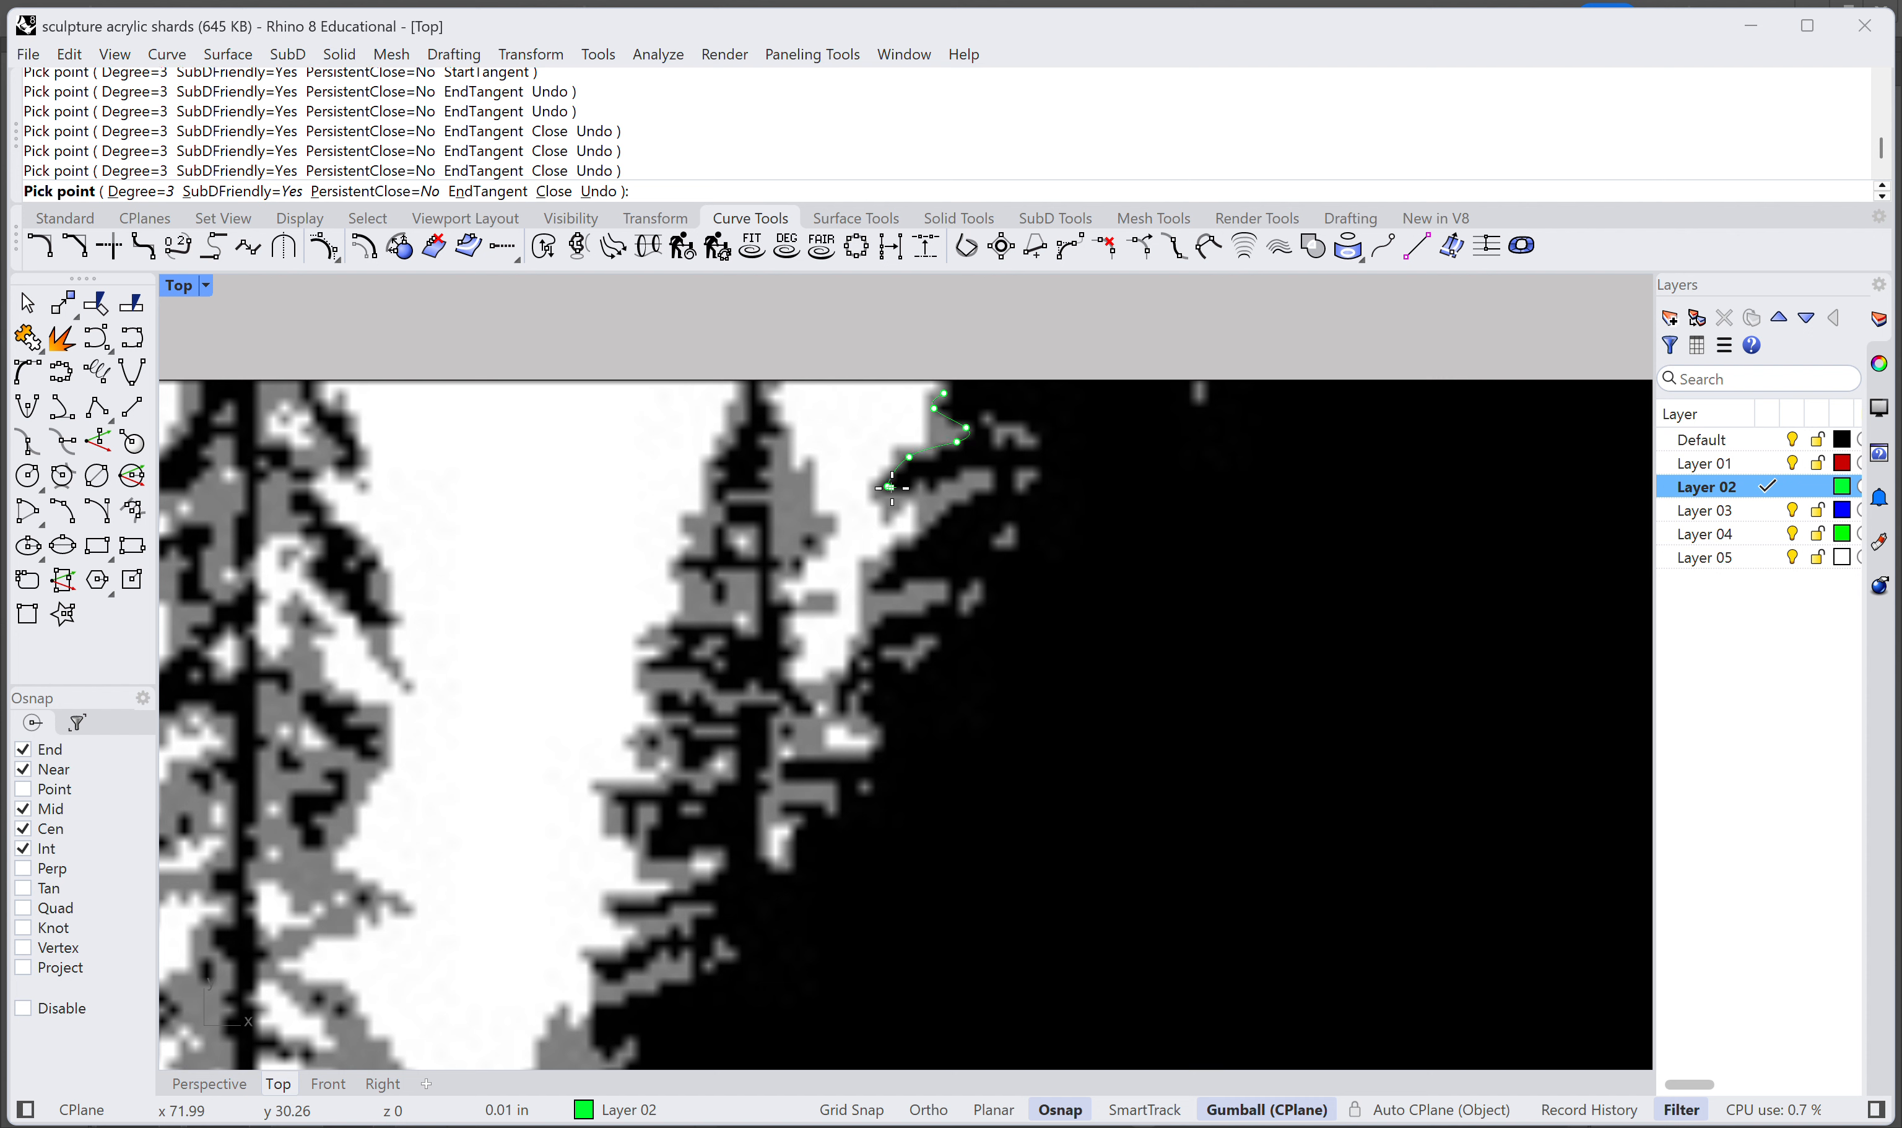
click(927, 485)
click(955, 472)
click(982, 489)
click(886, 571)
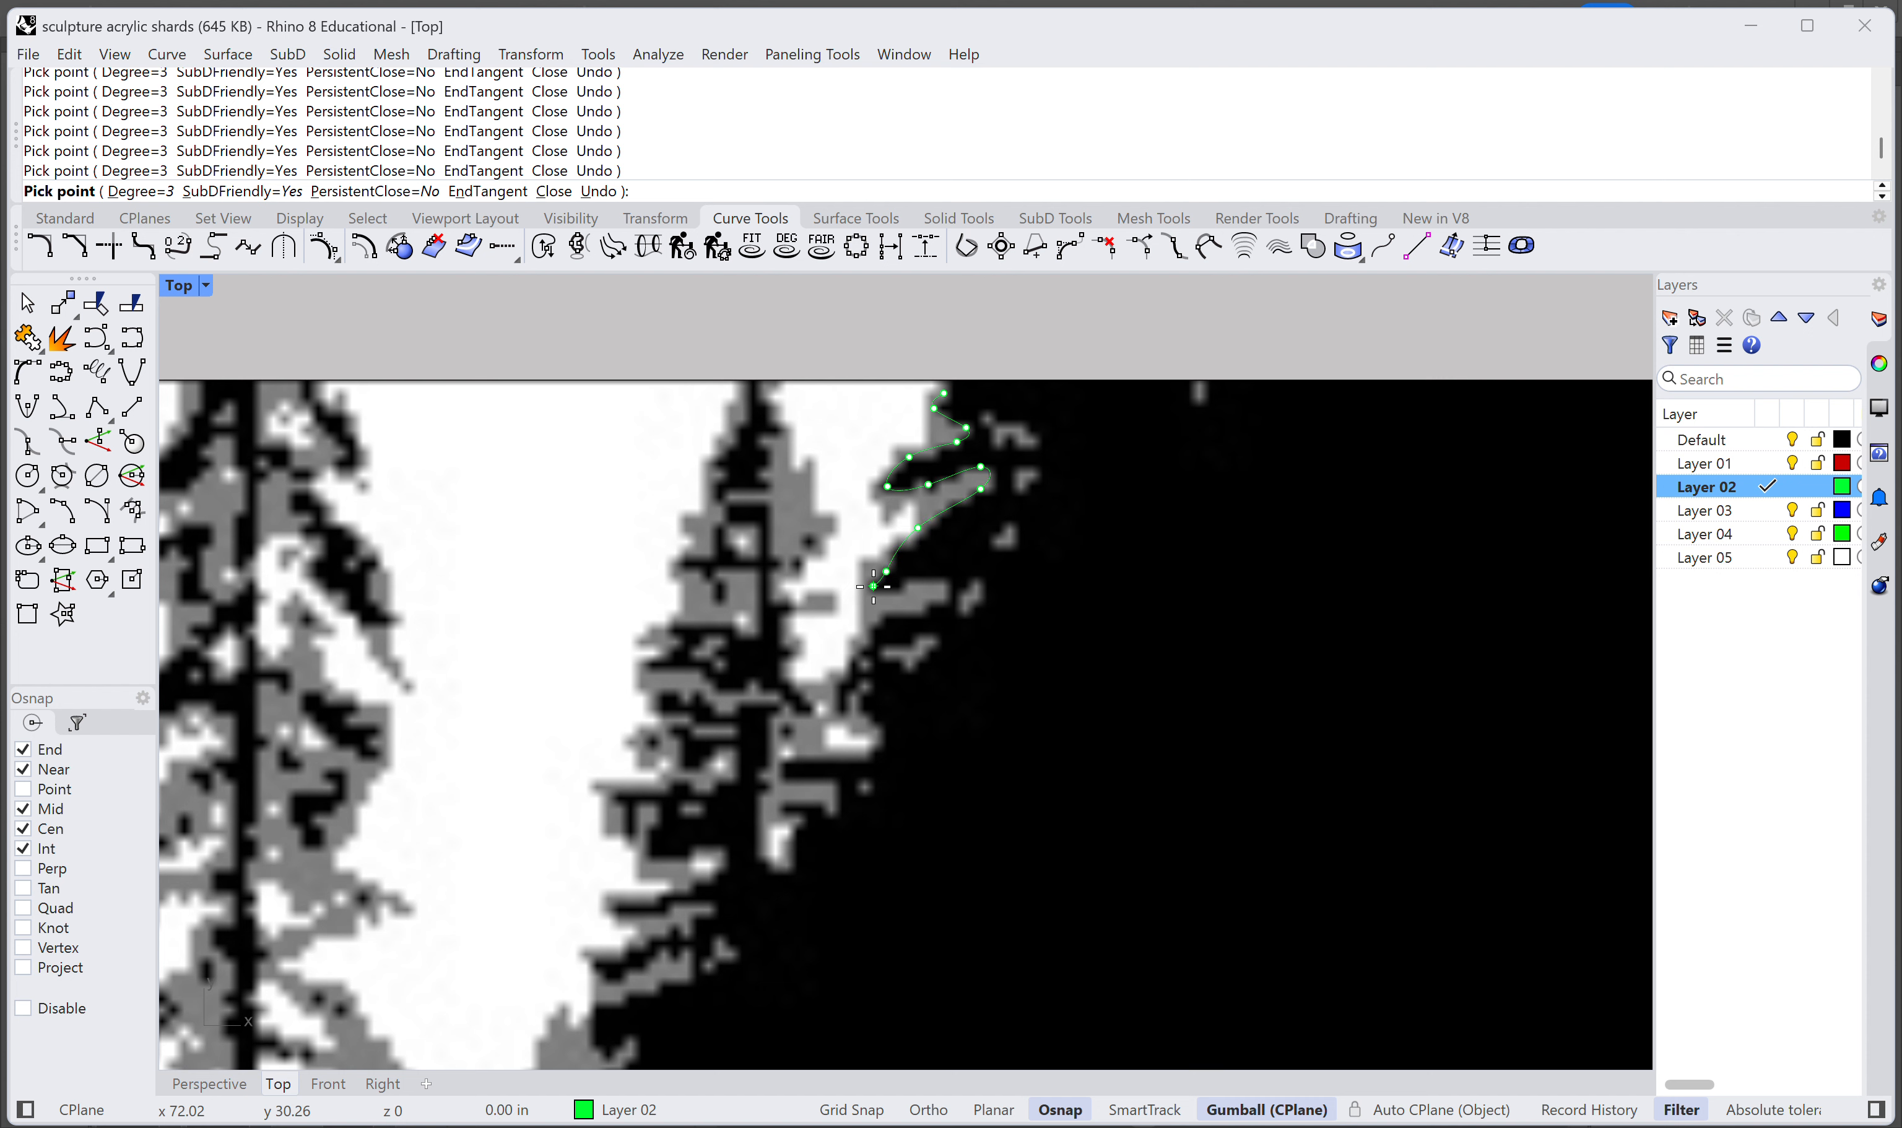
Step: Continue the curve down the jagged black edge and around the grey patch at the small conifer's lower right
click(873, 586)
click(819, 761)
click(759, 846)
click(760, 775)
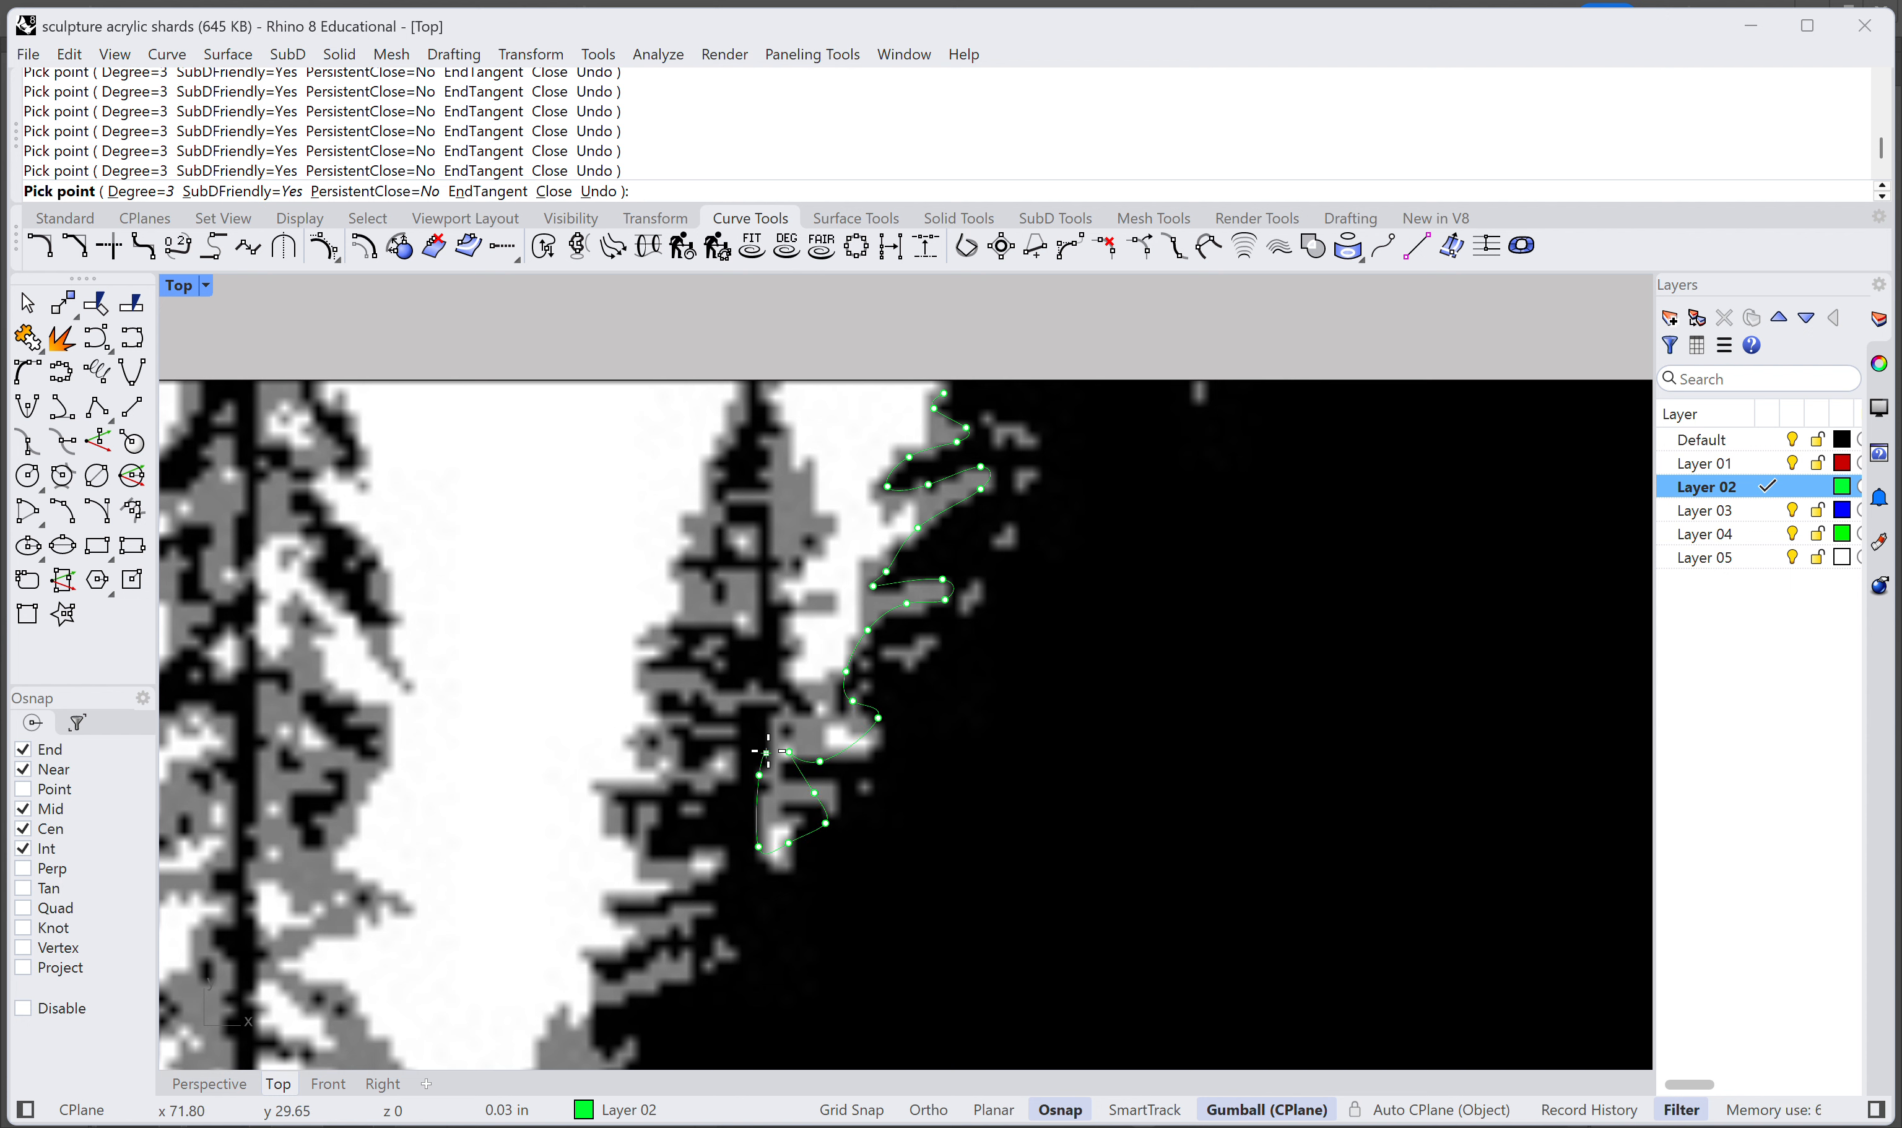
Step: Trace the curve up the right side of the small conifer's trunk, over its tip and down its left branches
click(776, 721)
click(779, 552)
click(776, 439)
click(669, 711)
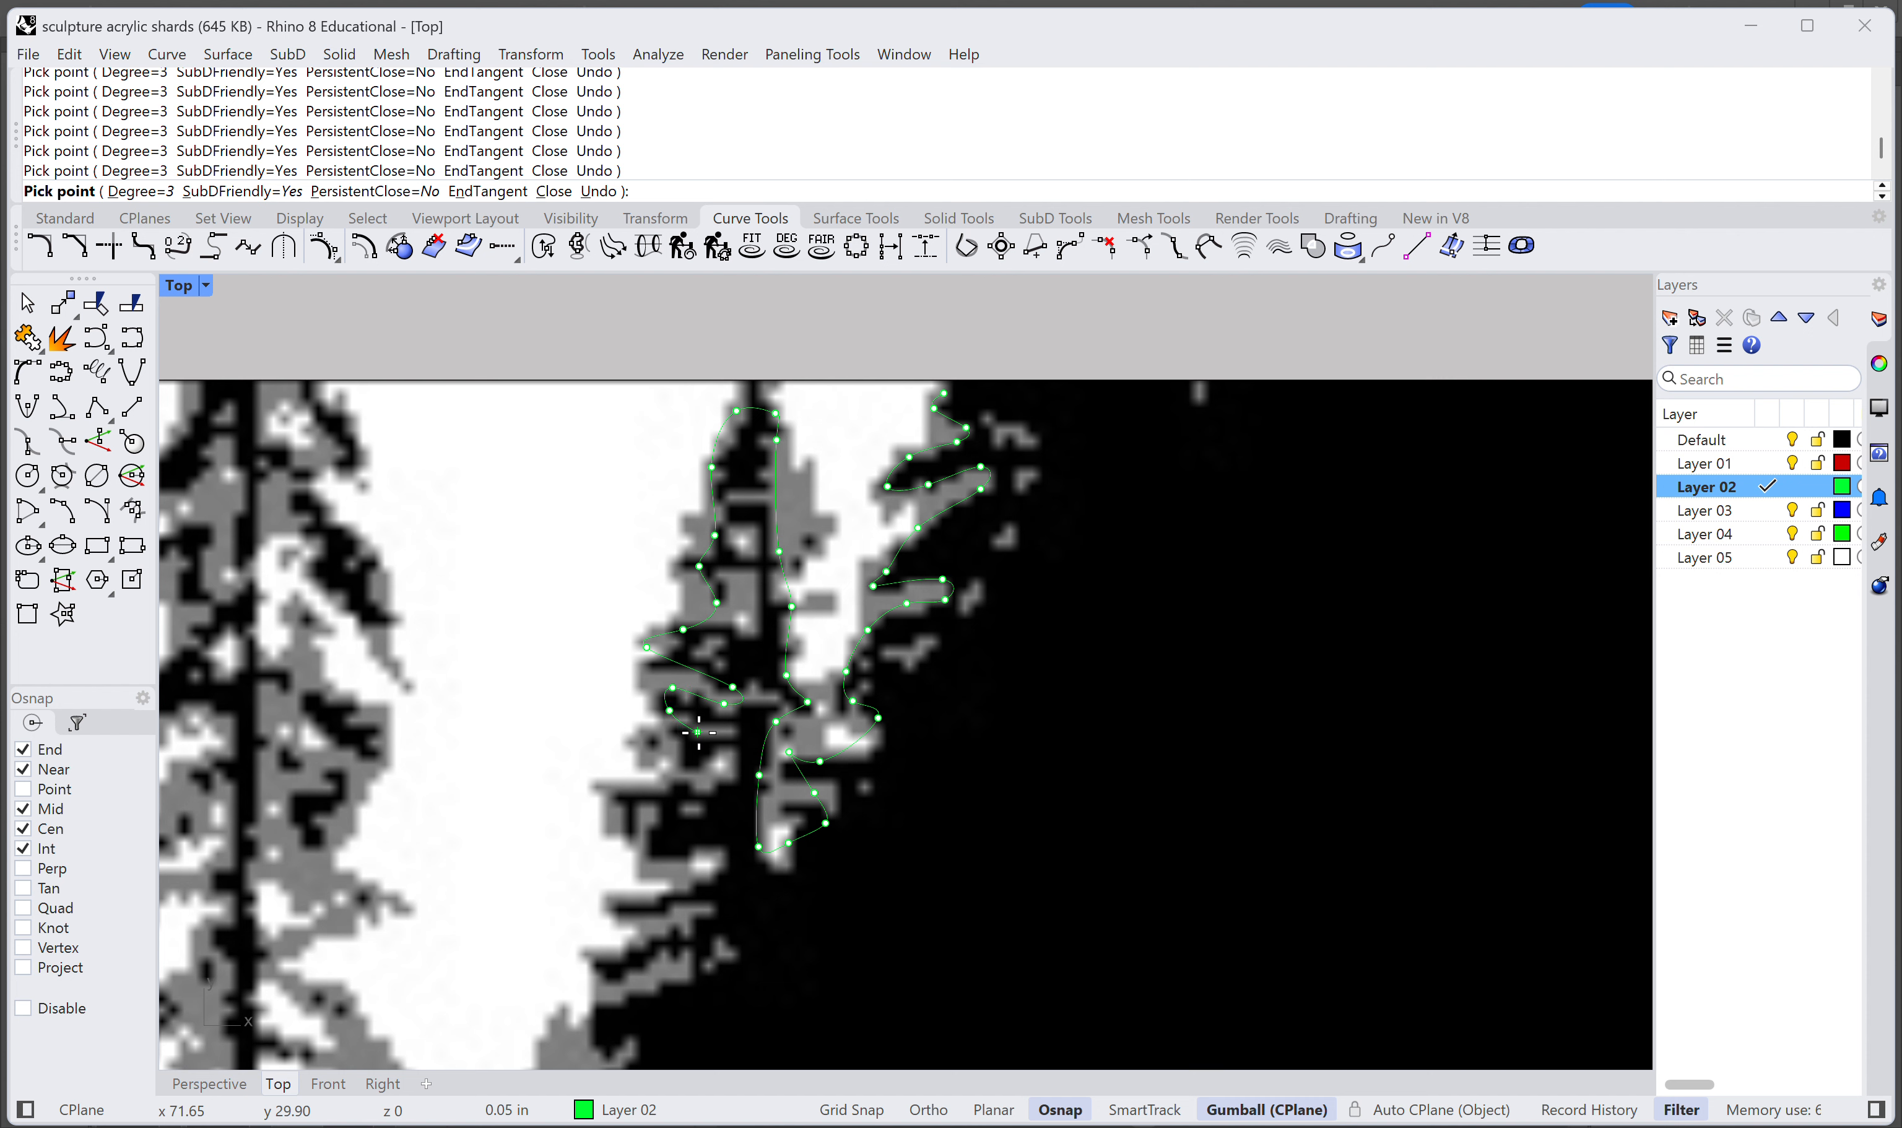
click(620, 792)
Step: Continue the curve around the conifer's lowest left branches and down to the black edge beside the grey wedge
drag(700, 876, 873, 758)
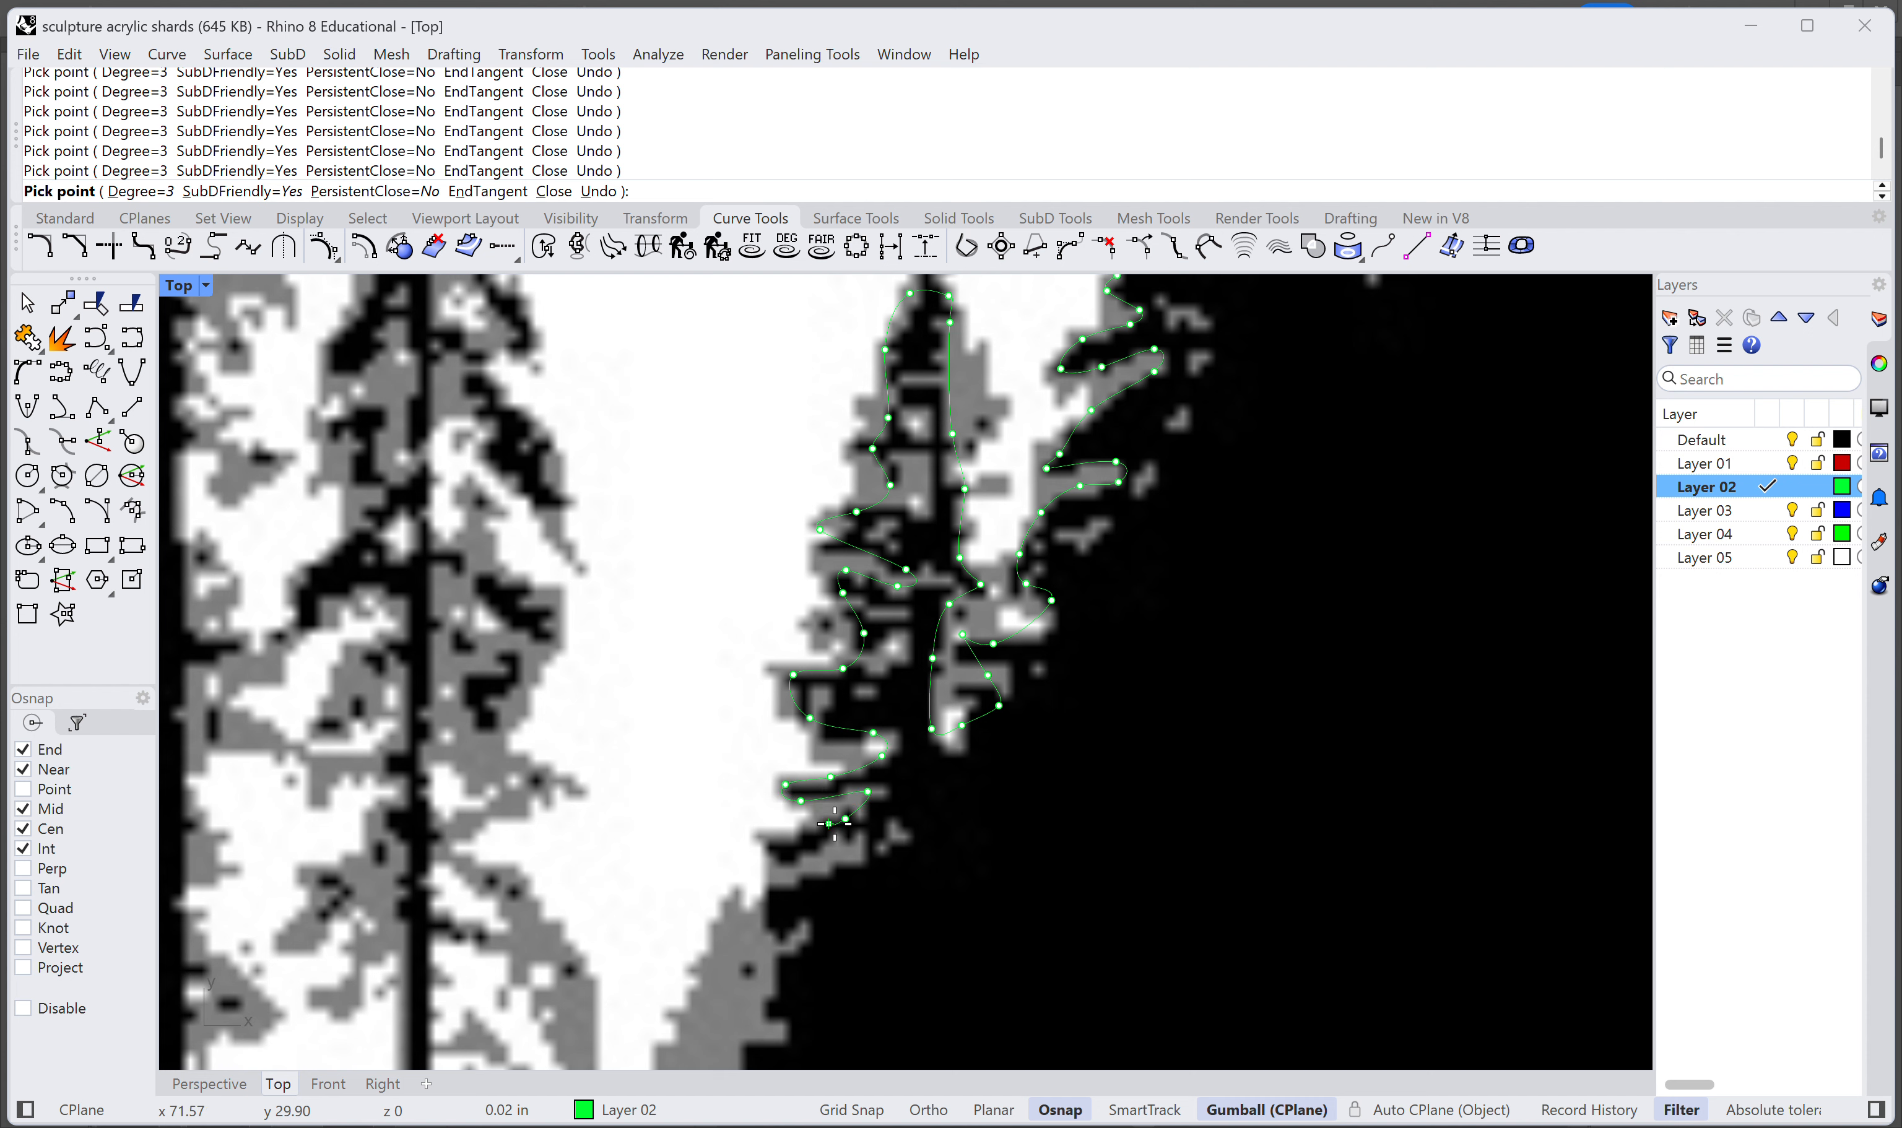
click(784, 859)
click(774, 887)
drag(774, 886, 851, 681)
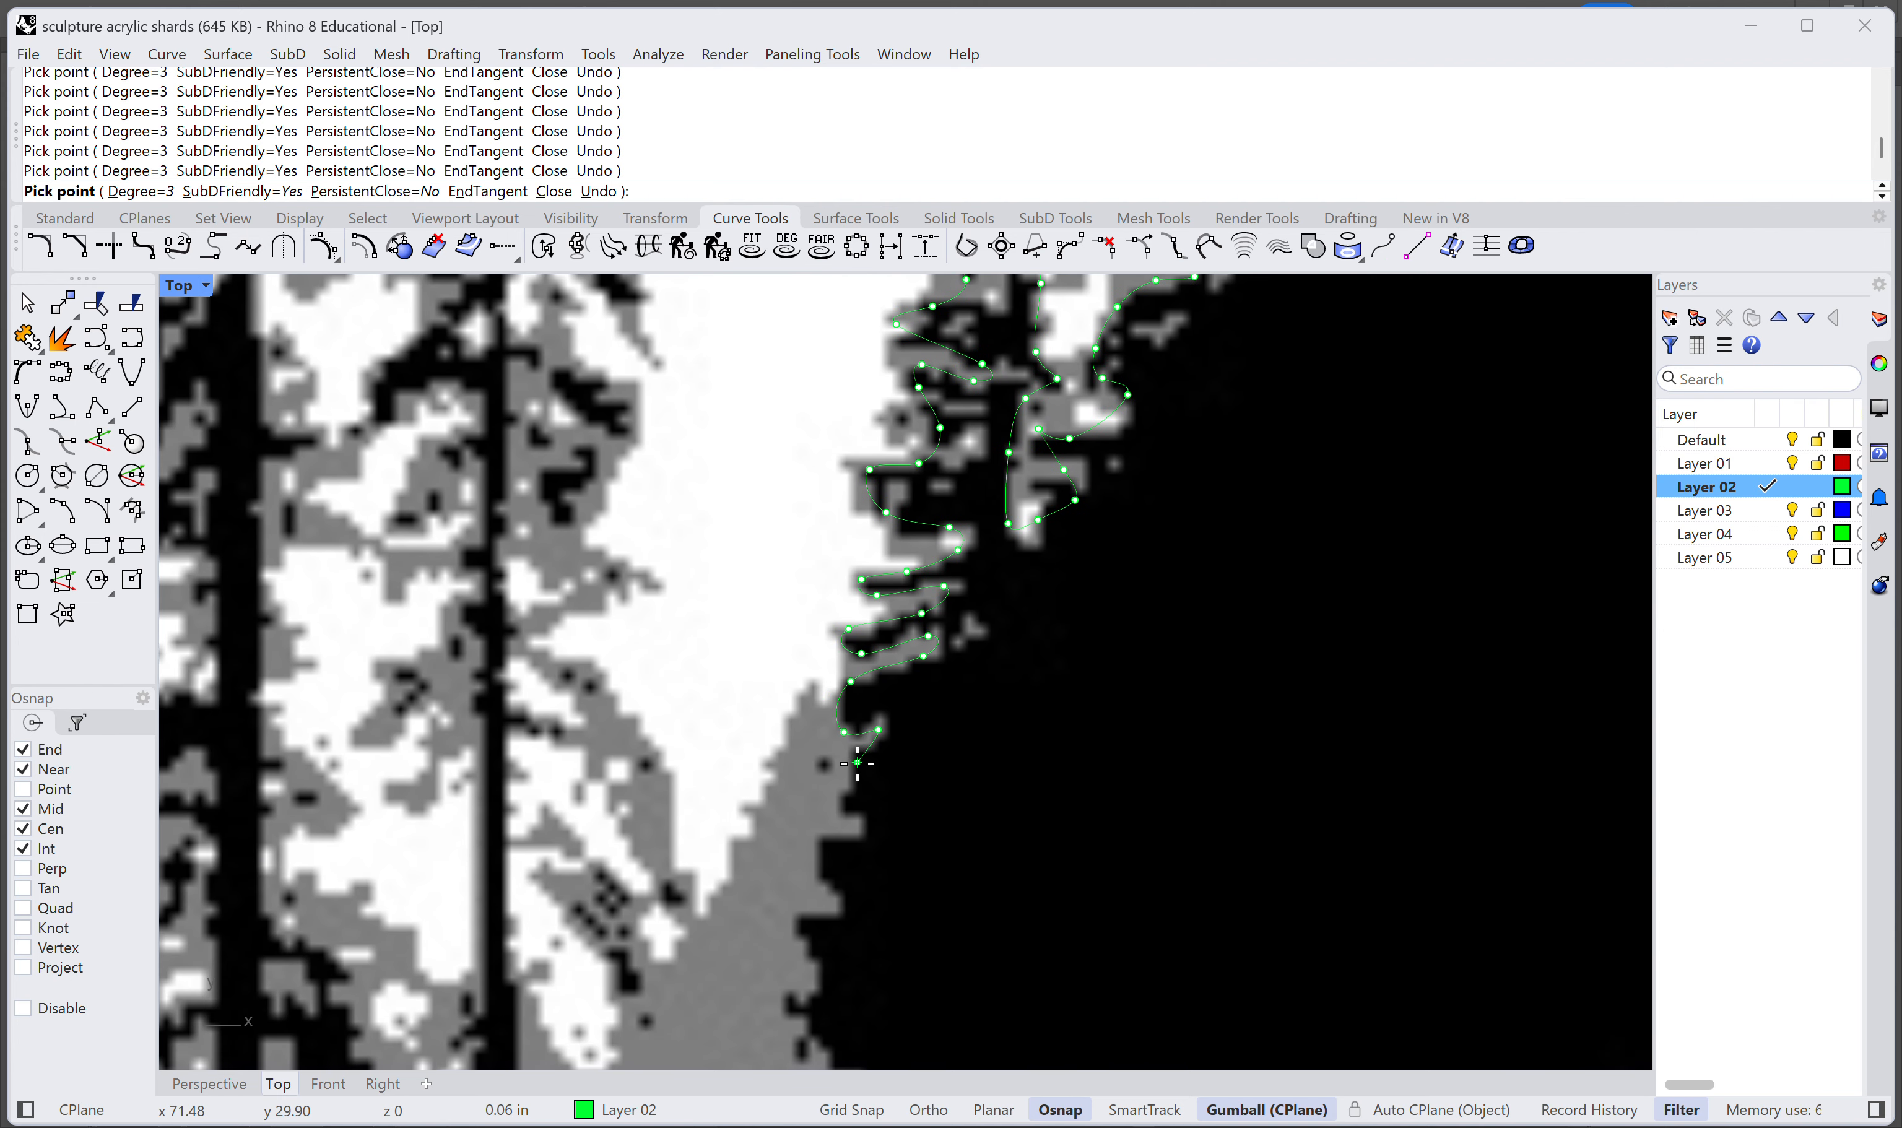
mouse_move(838, 807)
mouse_down()
mouse_move(922, 664)
mouse_move(942, 583)
mouse_up()
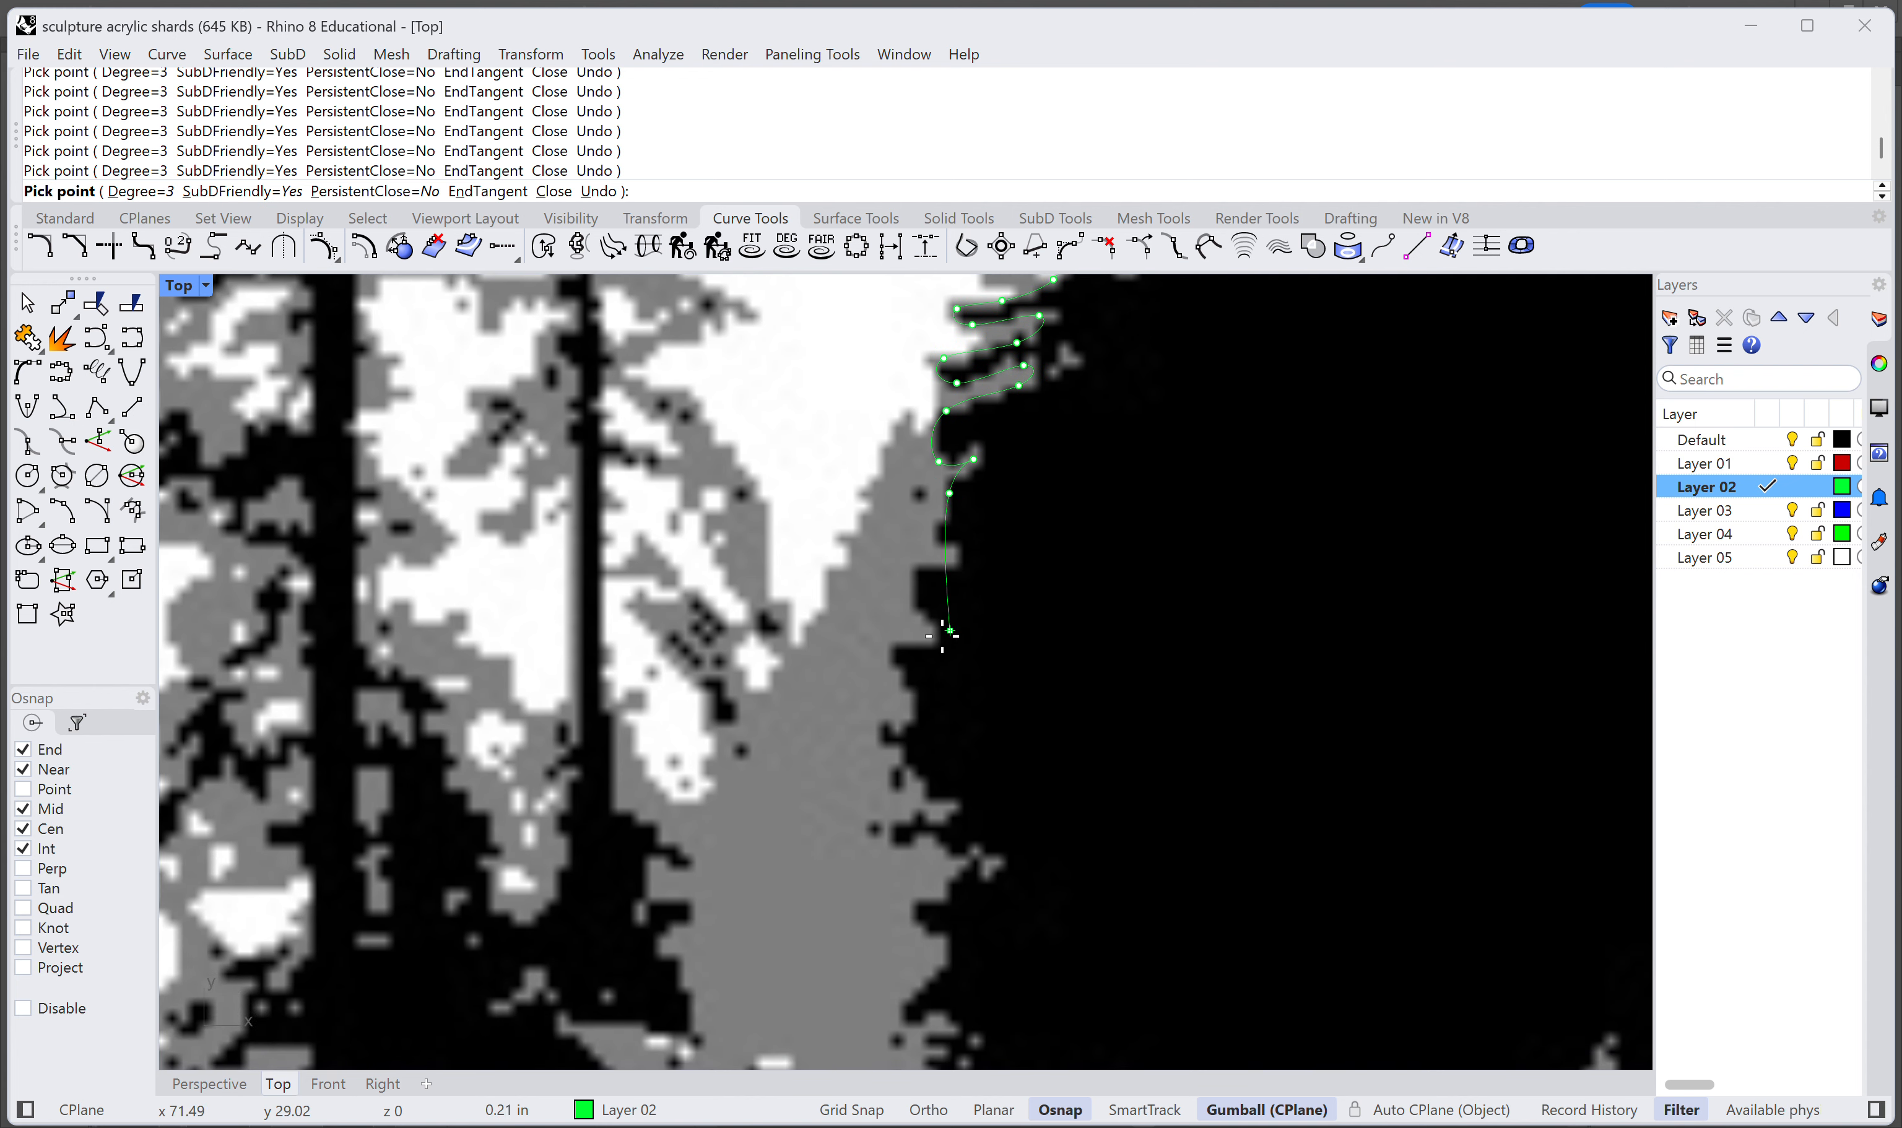
Step: Trace the curve down the boundary between the grey wedge and the black area to just above the cabin roof
click(957, 816)
drag(963, 818, 985, 623)
click(986, 670)
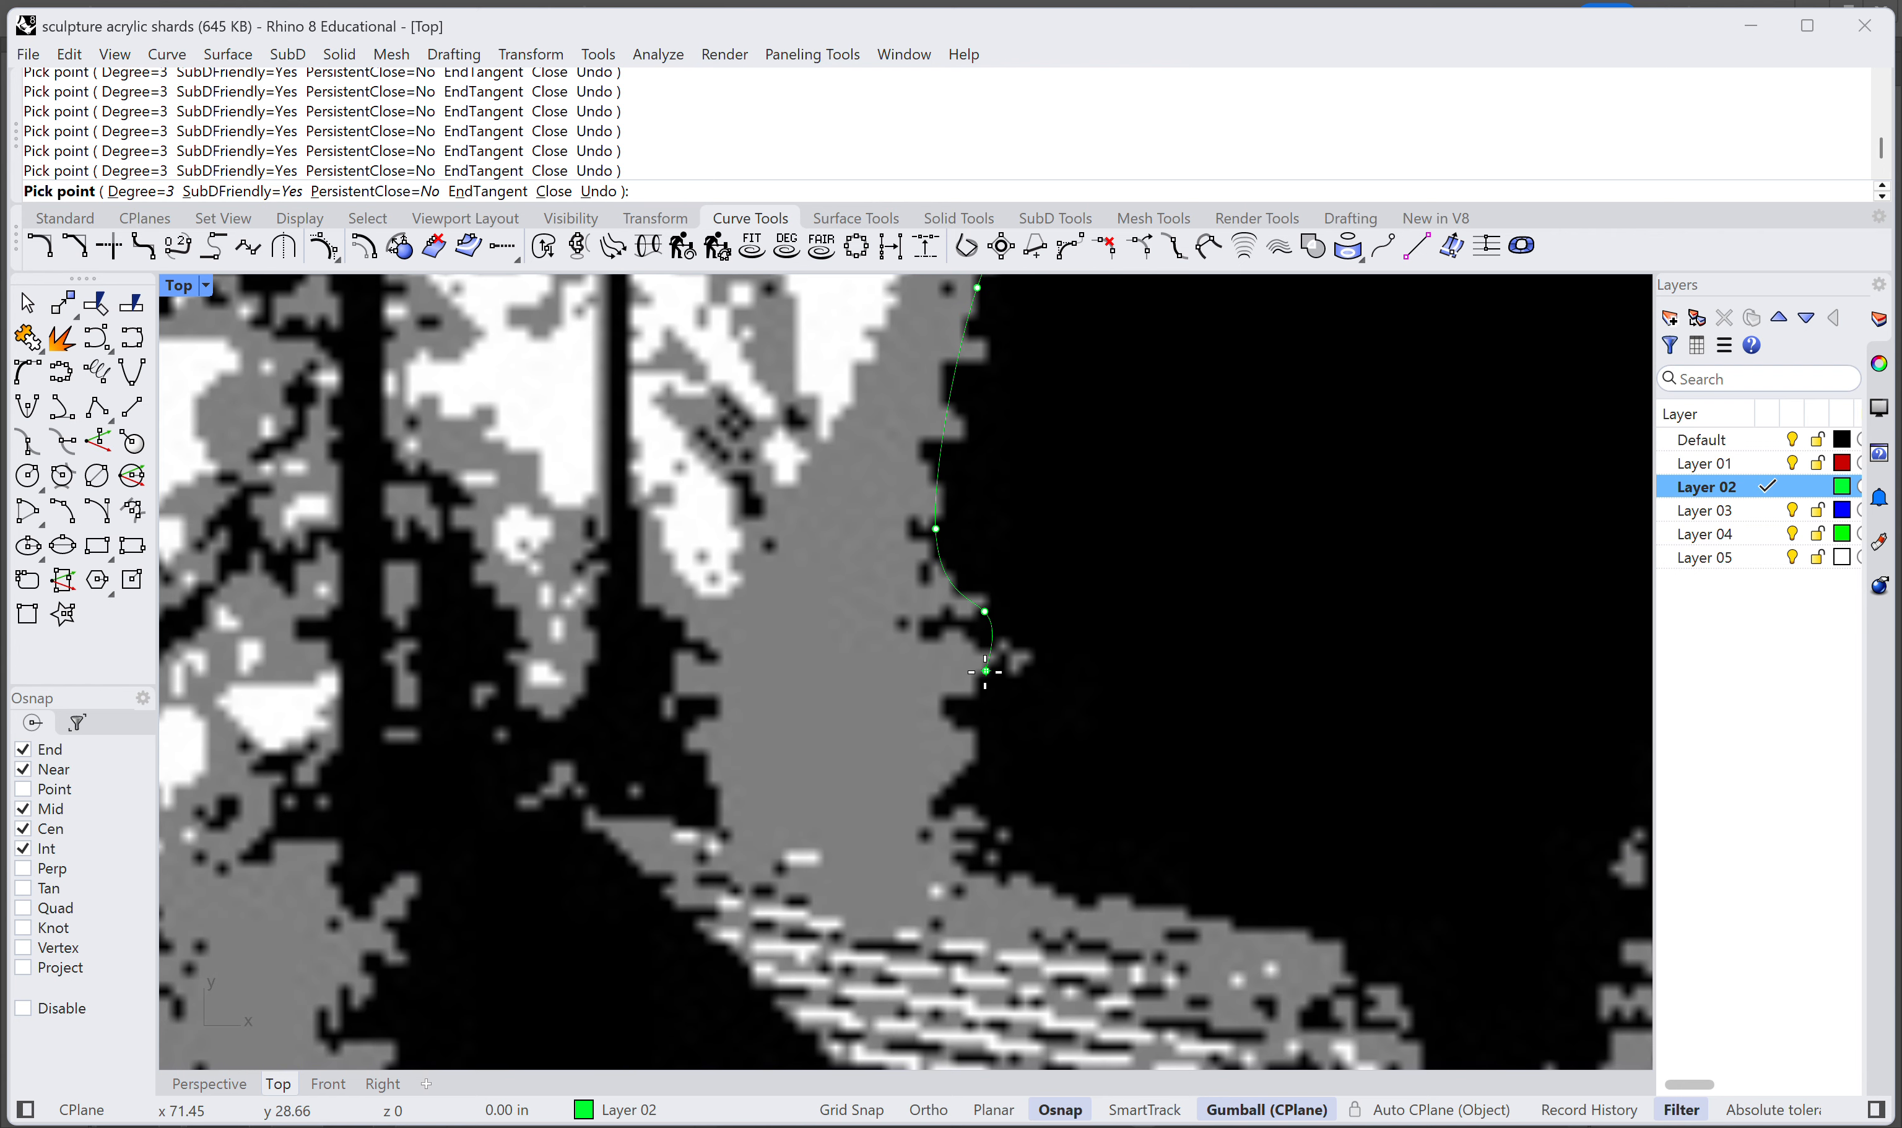
click(935, 705)
drag(952, 811, 909, 645)
click(910, 644)
Step: Continue the curve along the cabin roof's upper edge and across to the grey foliage overlapping the roof
click(1029, 700)
drag(1029, 701, 776, 539)
click(1076, 630)
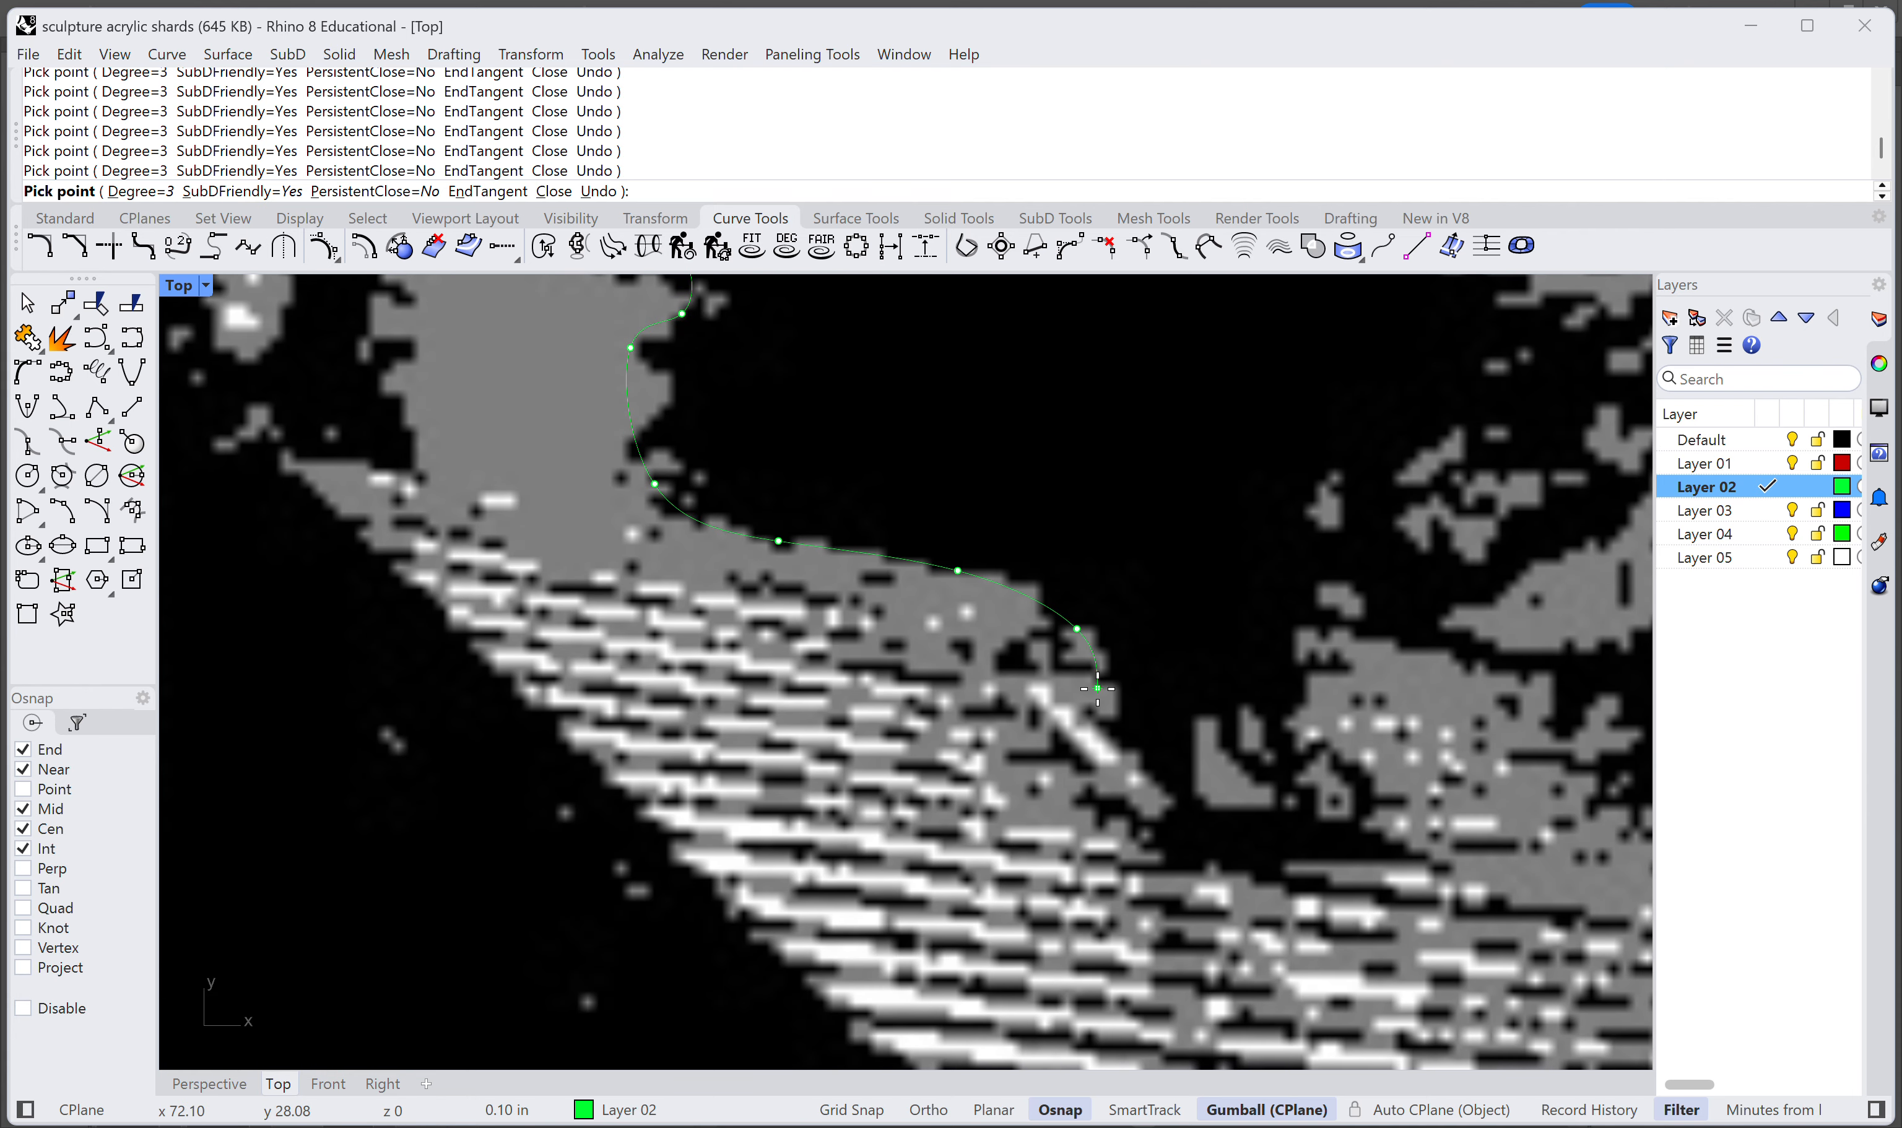
click(1171, 852)
click(1277, 861)
click(1437, 859)
drag(1437, 859, 1024, 793)
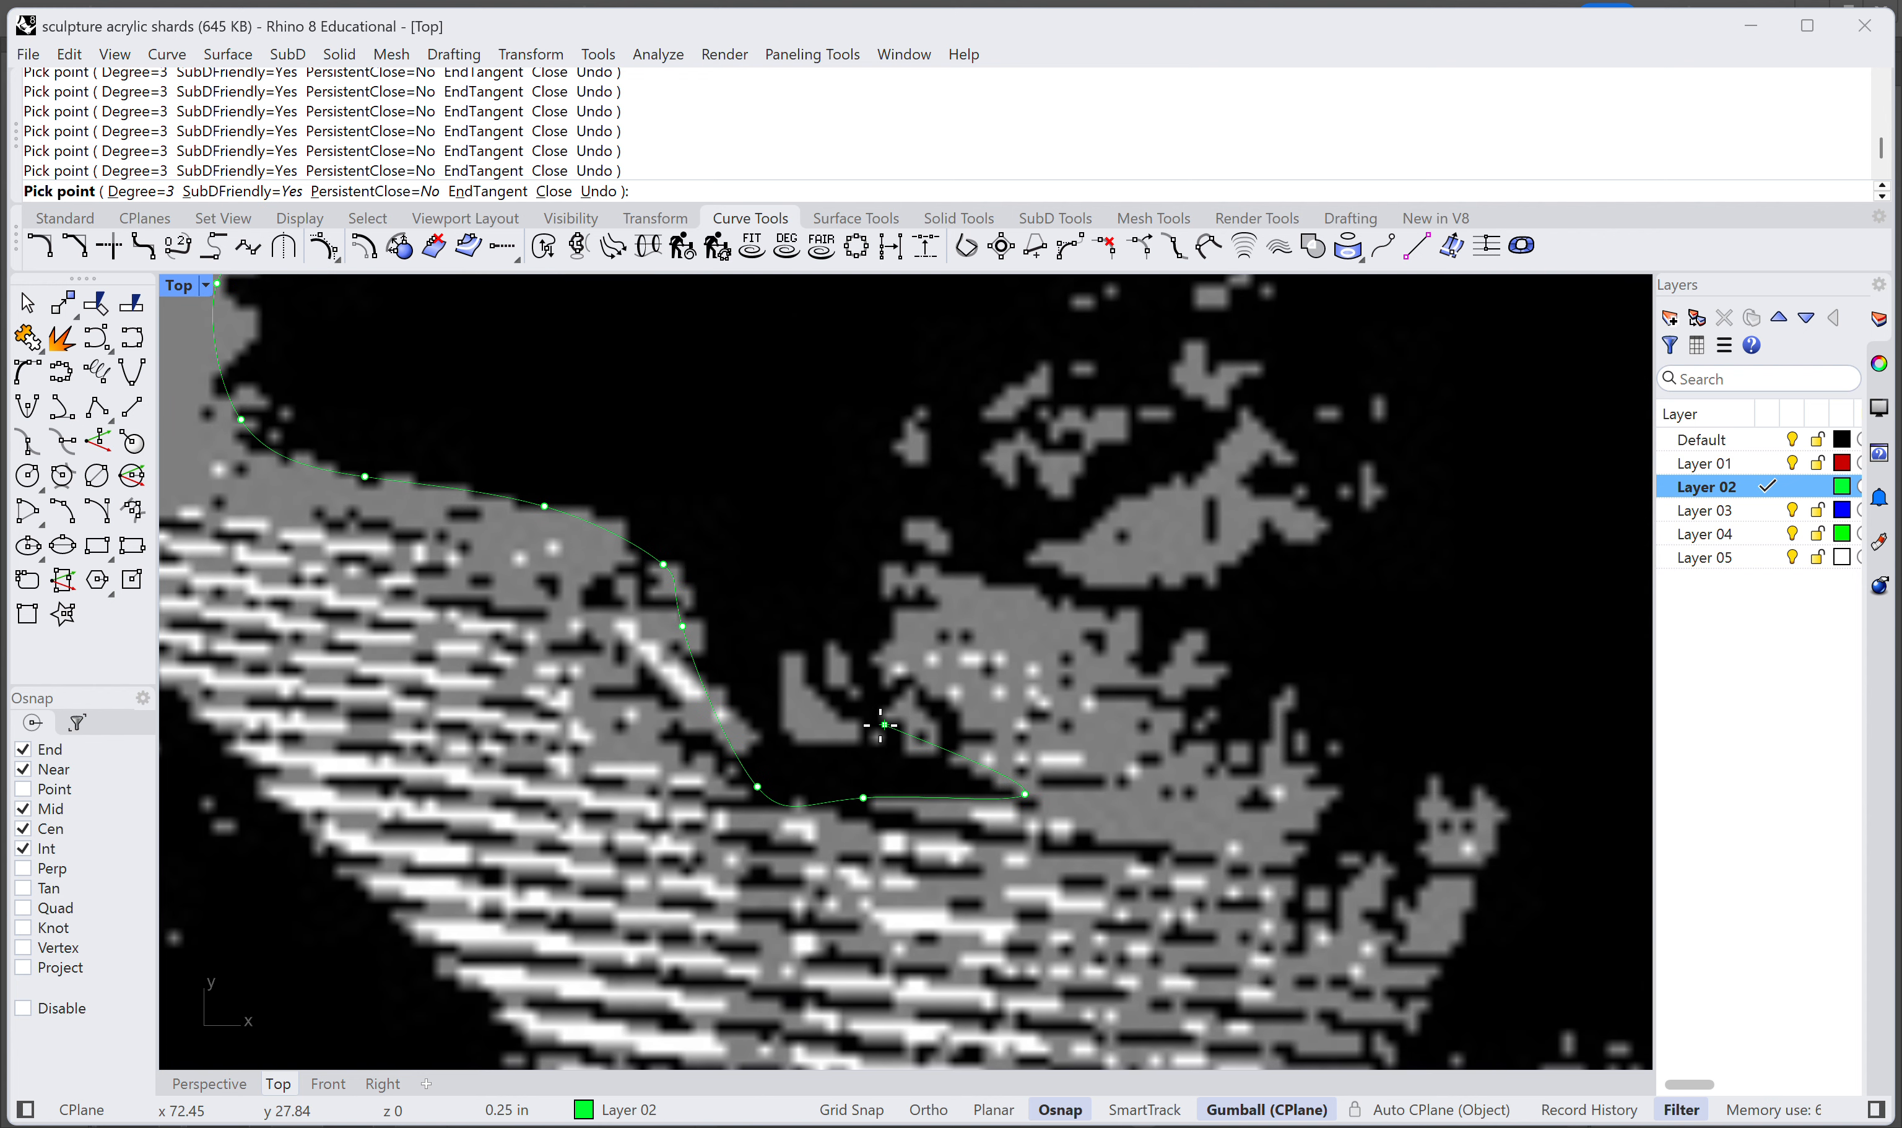
Step: Continue the curve up the left edge of the grey foliage overlapping the roof and over its top
click(927, 699)
click(889, 595)
click(941, 567)
drag(1059, 617, 912, 485)
click(913, 485)
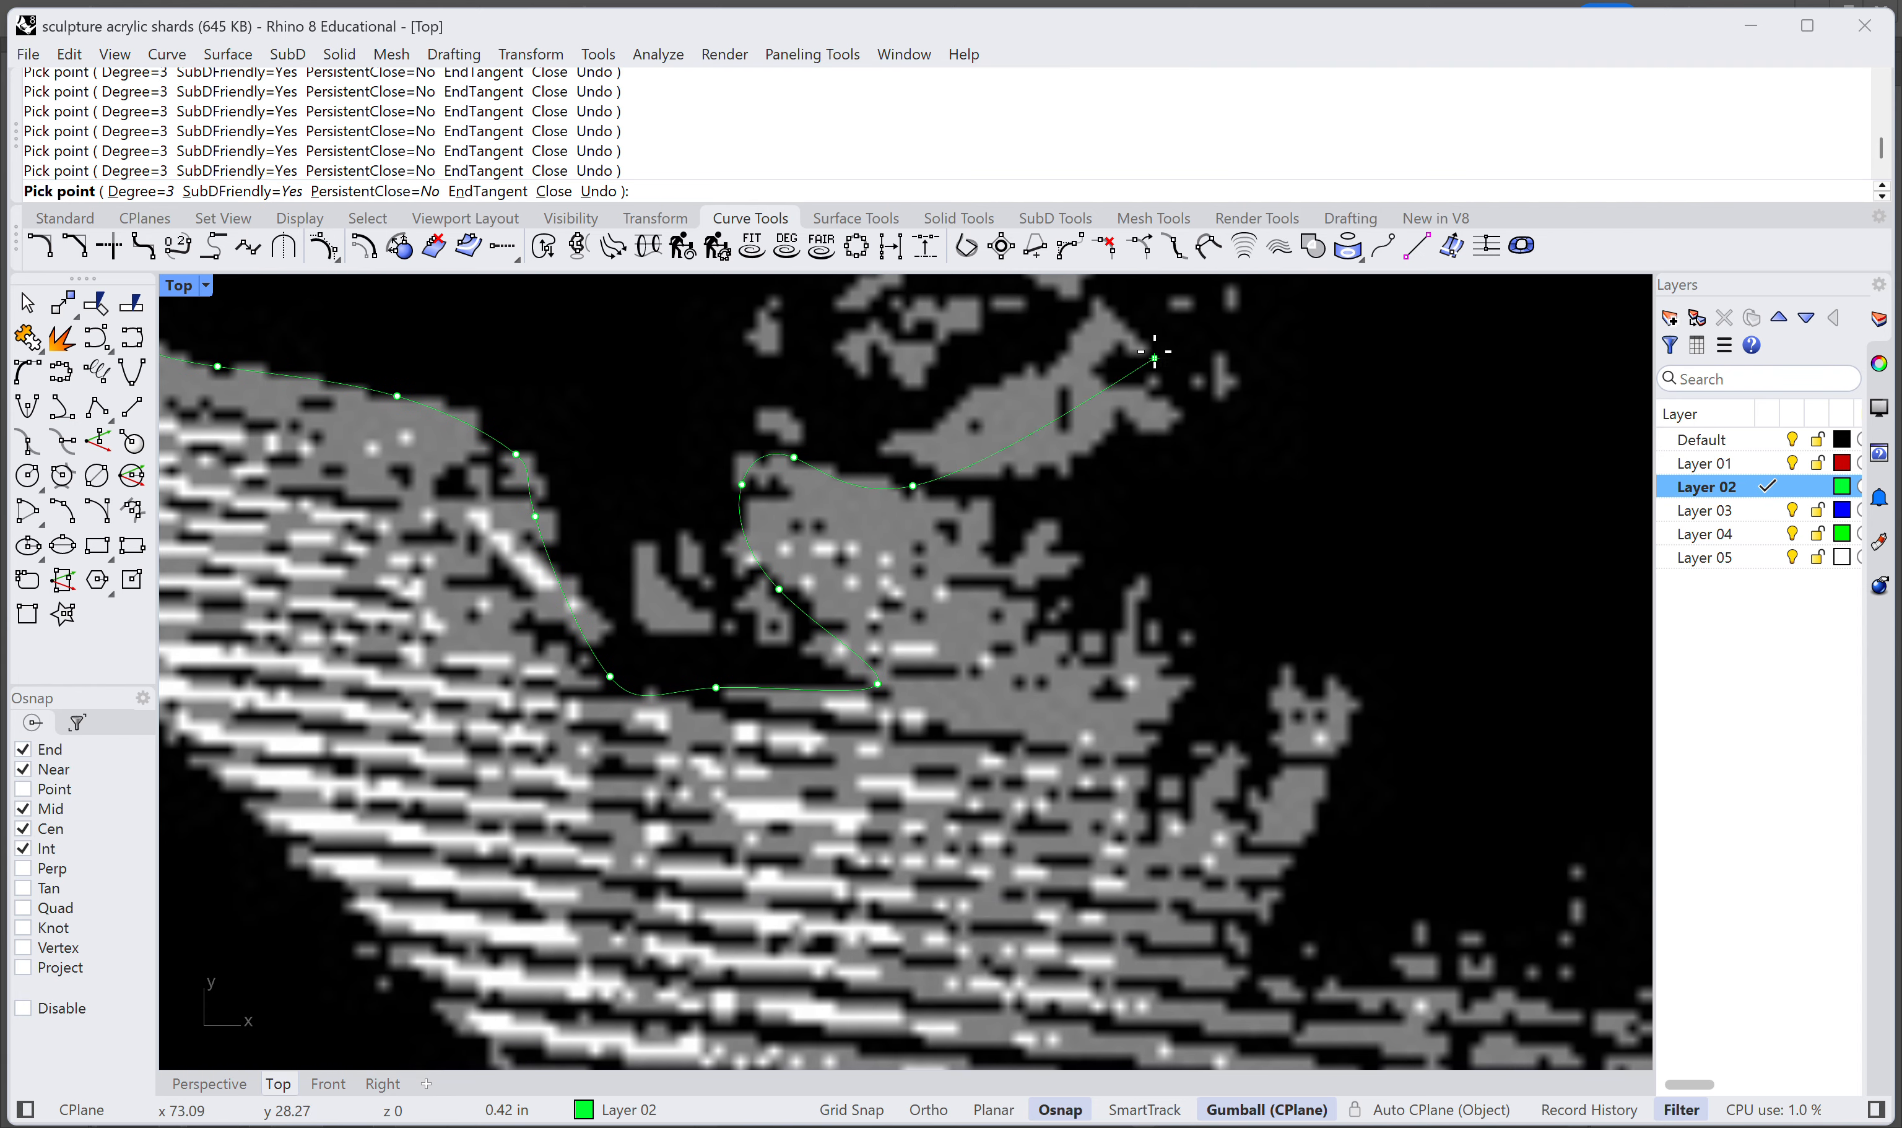
Step: Trace the curve down the foliage's right side and around the small pointed branch beside it
scroll(985, 414, up, 4)
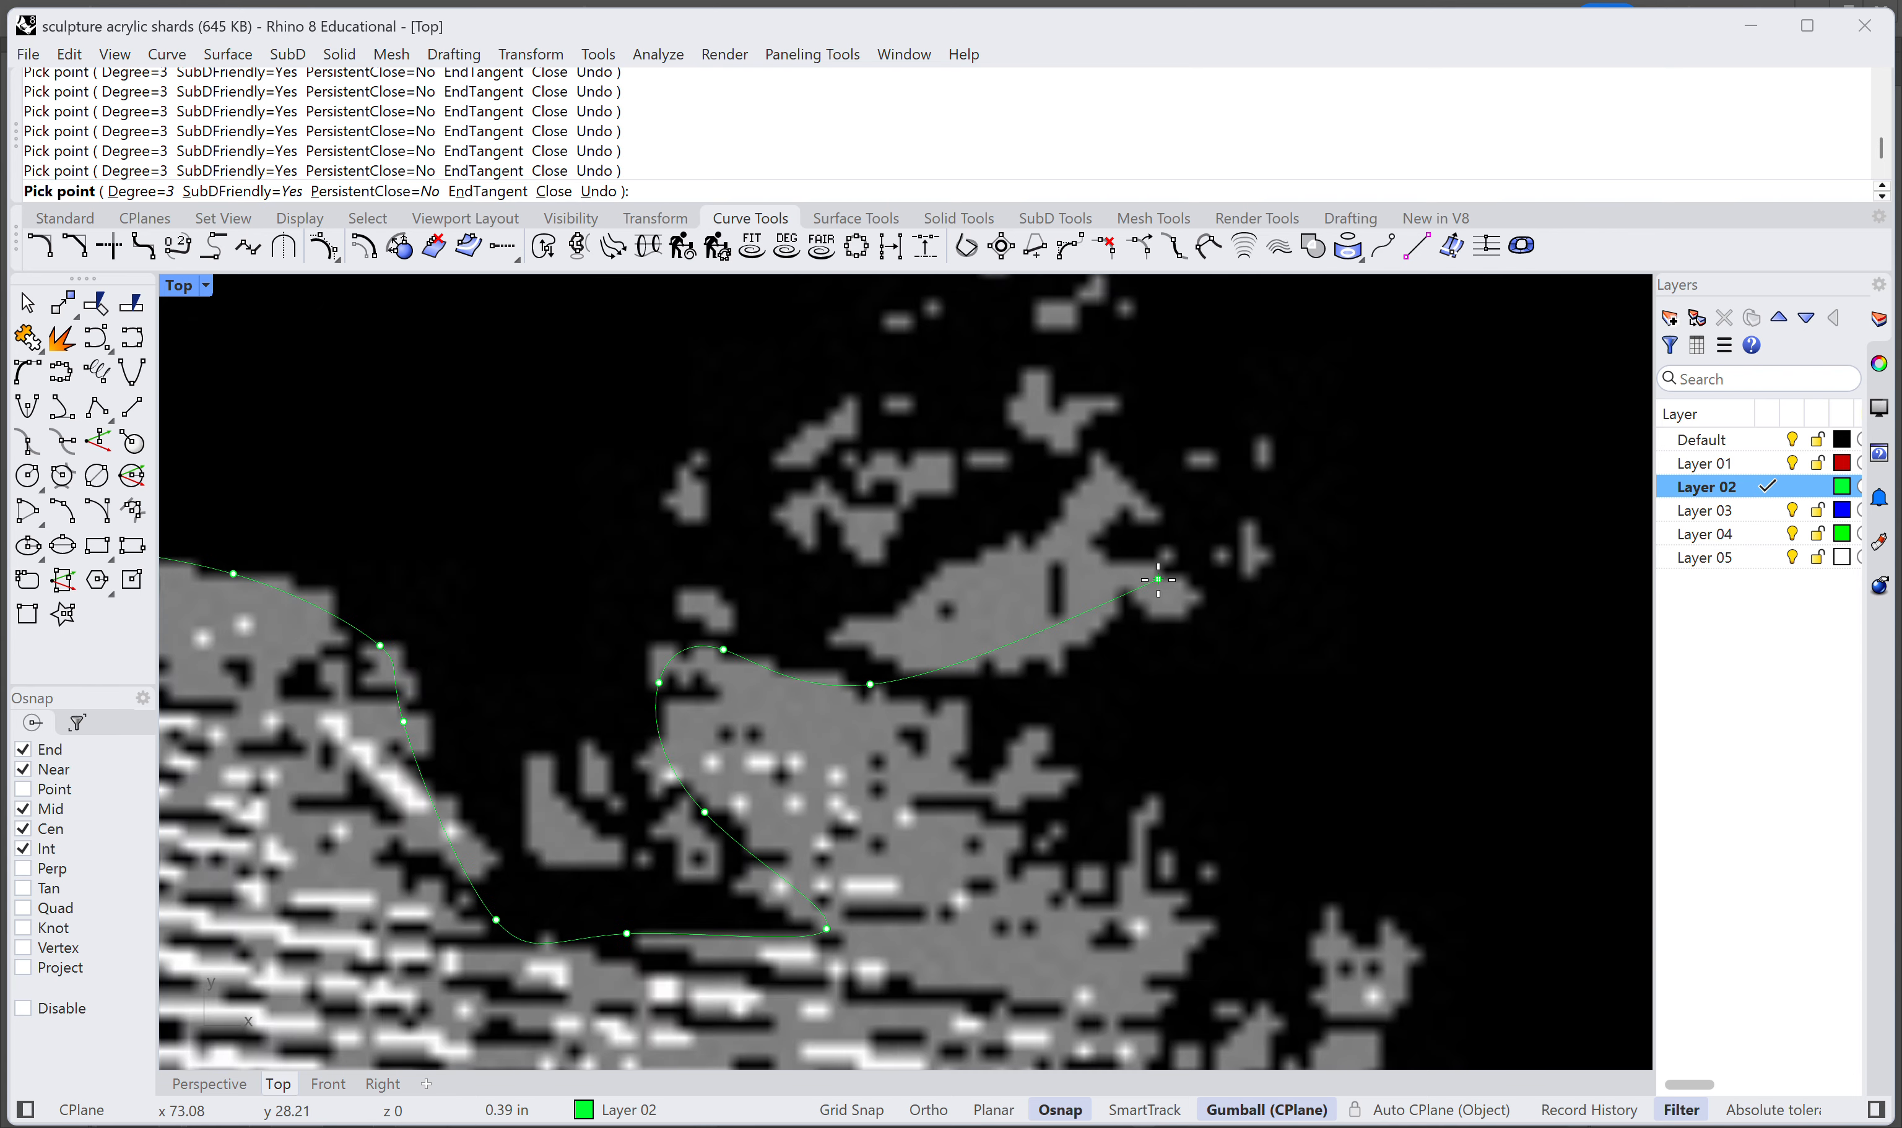
drag(1050, 697, 919, 428)
scroll(919, 428, down, 2)
click(884, 633)
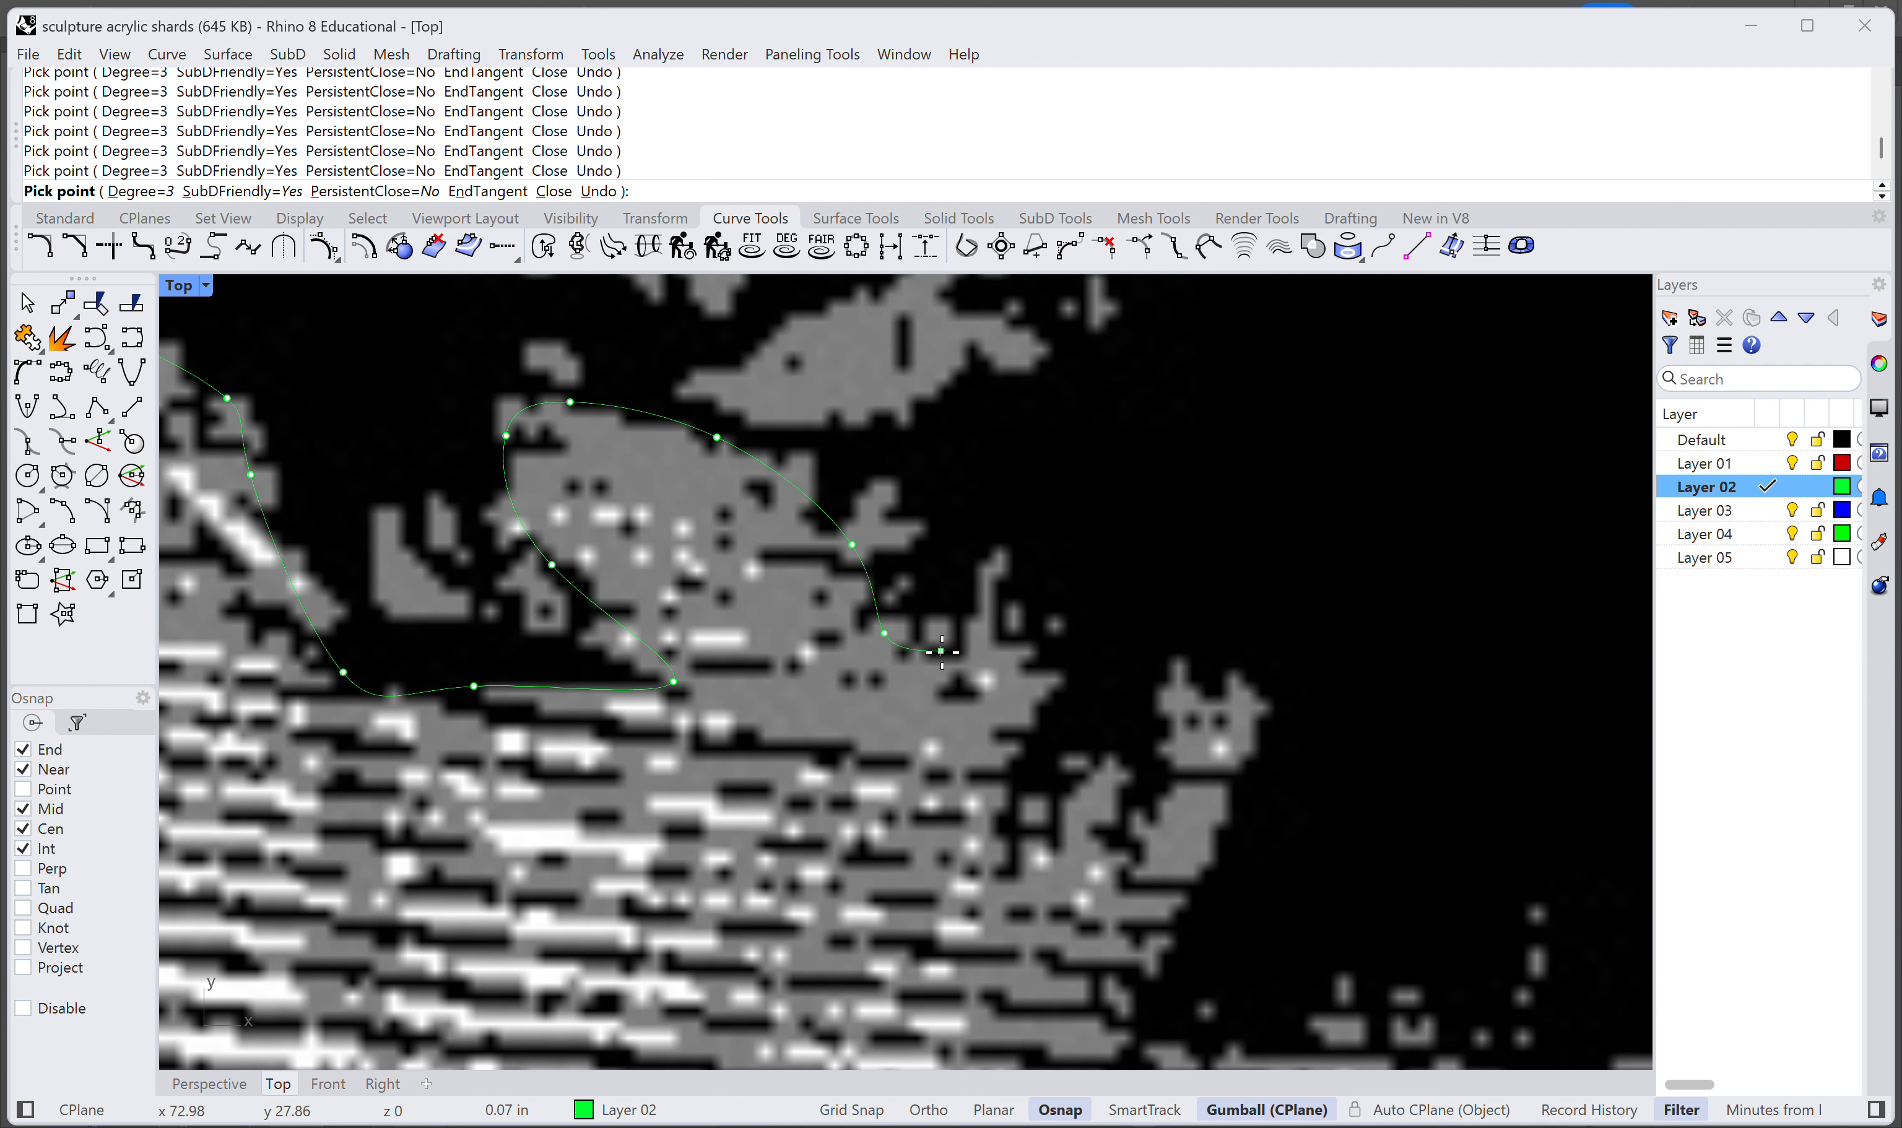
click(950, 645)
click(996, 576)
click(1035, 678)
click(1011, 784)
Step: Continue the curve through the notch and next grey clump, then over the tip of the upright grey stalk
drag(1011, 784, 973, 689)
click(997, 834)
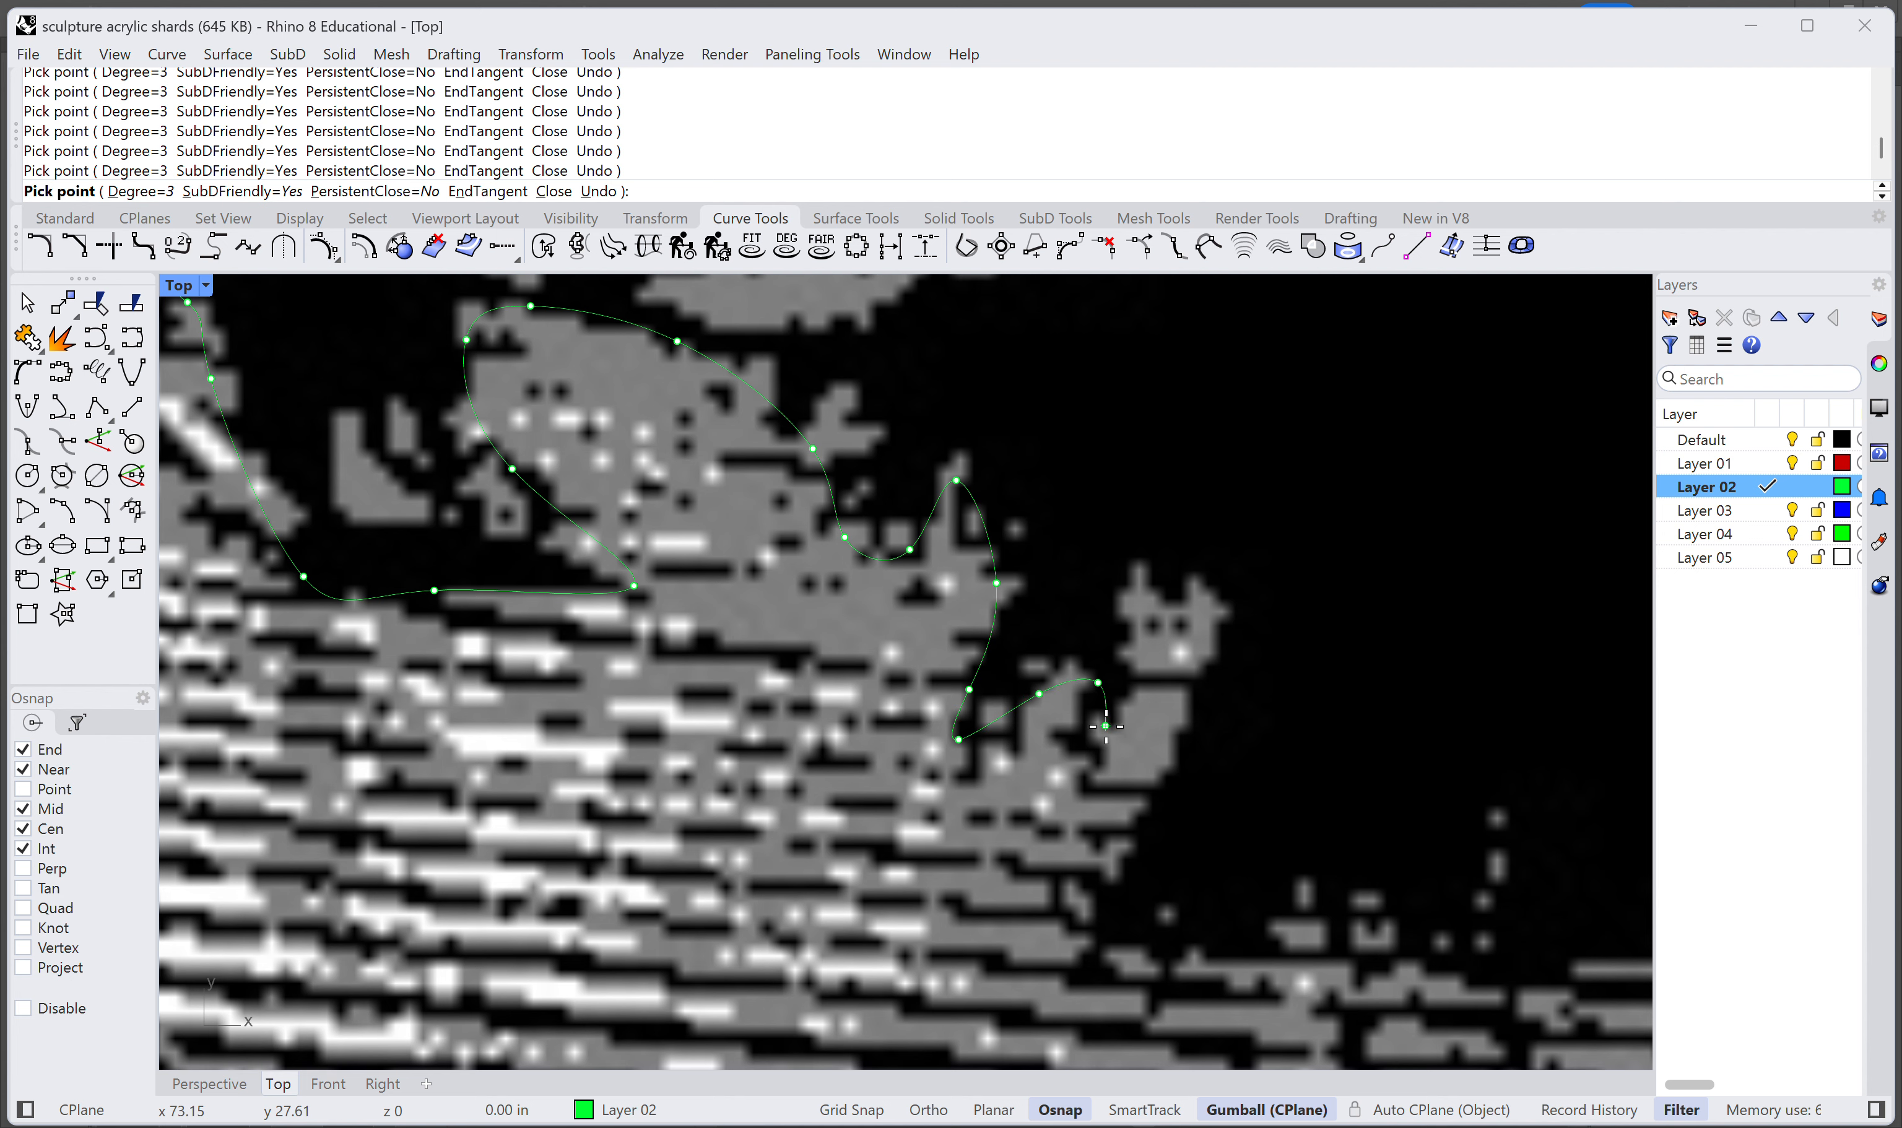
click(1139, 613)
click(1204, 605)
drag(1204, 605, 1194, 337)
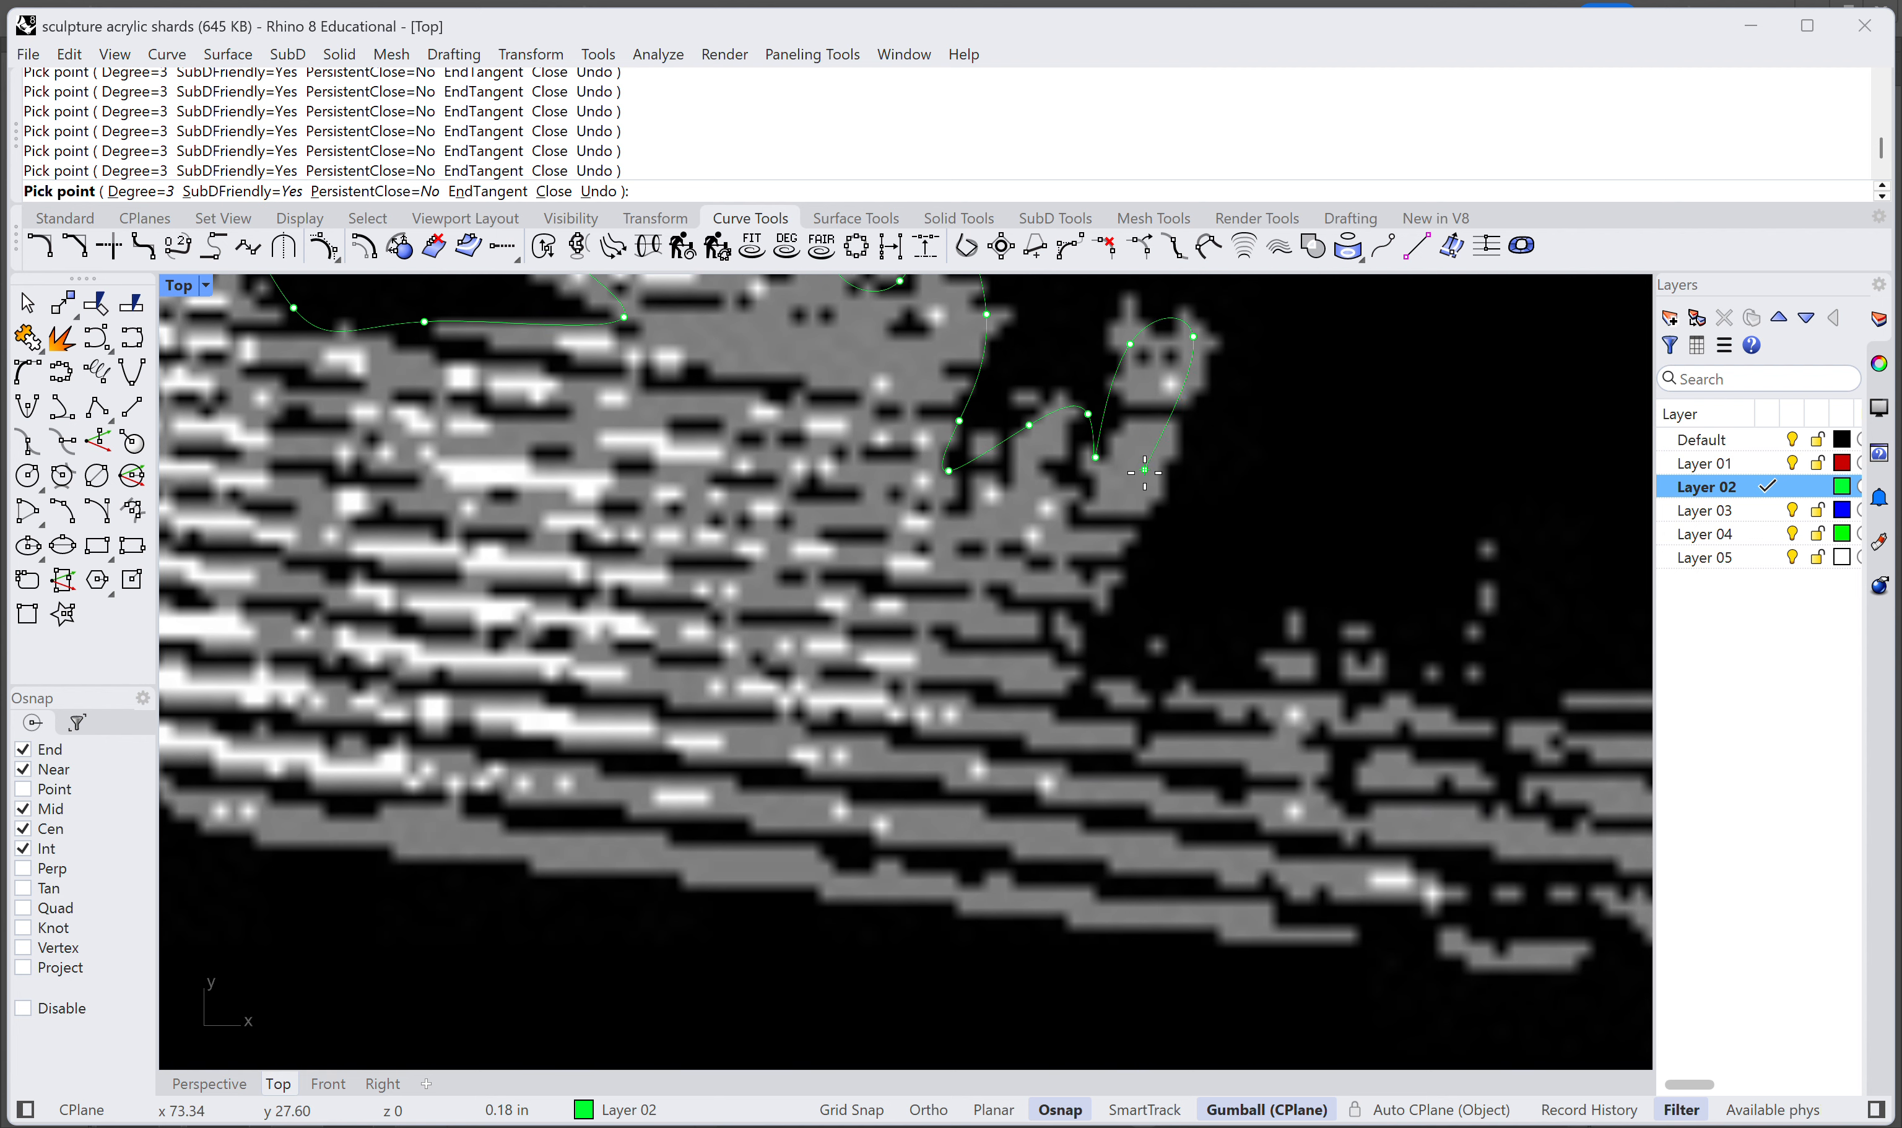
Step: Trace the curve down the stalk's right side and along the roof's upper edge to its ragged right end
click(1145, 512)
click(1061, 671)
scroll(1218, 687, down, 3)
drag(1218, 687, 904, 626)
click(905, 626)
click(1059, 641)
click(1175, 598)
click(1132, 681)
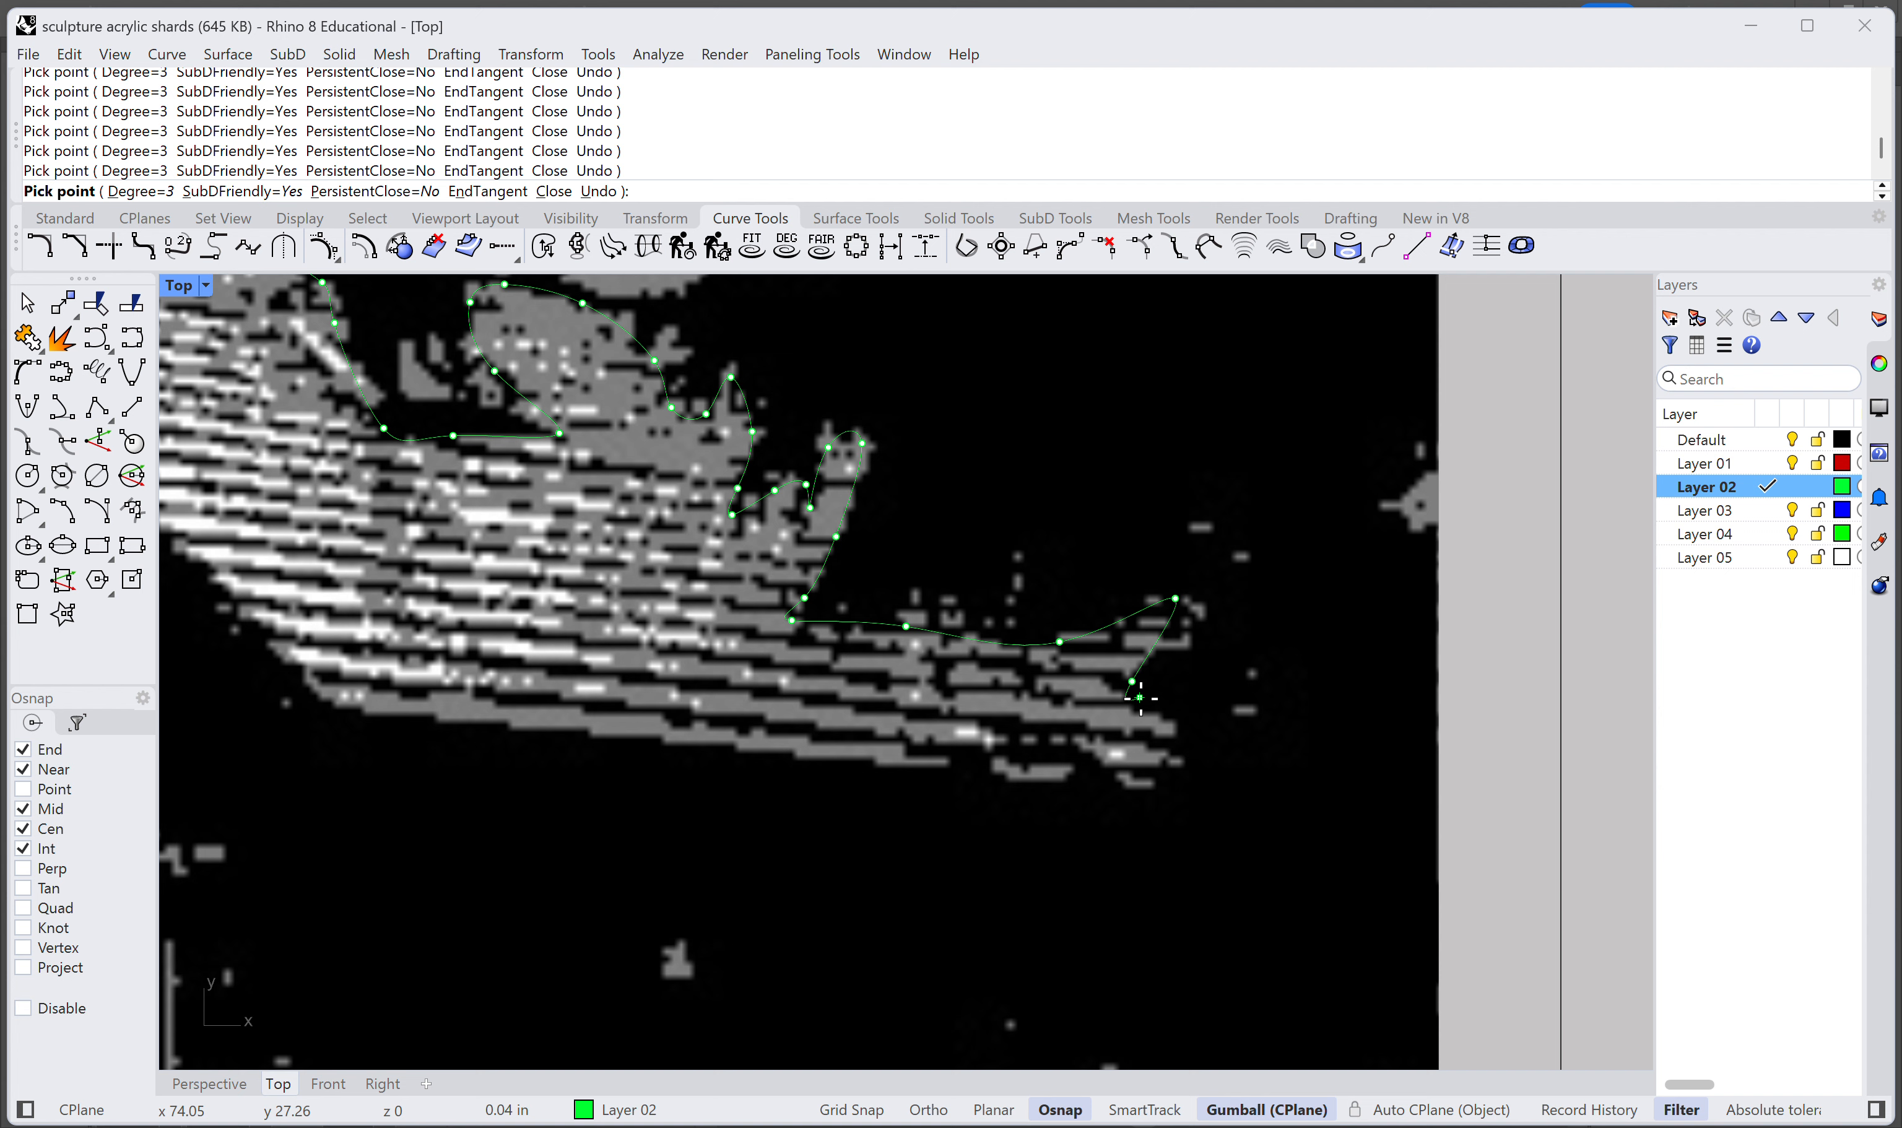
Step: Carry the curve around the lower right tip of the roof and end it at the underside
click(1186, 787)
click(1074, 756)
drag(1074, 756, 1182, 747)
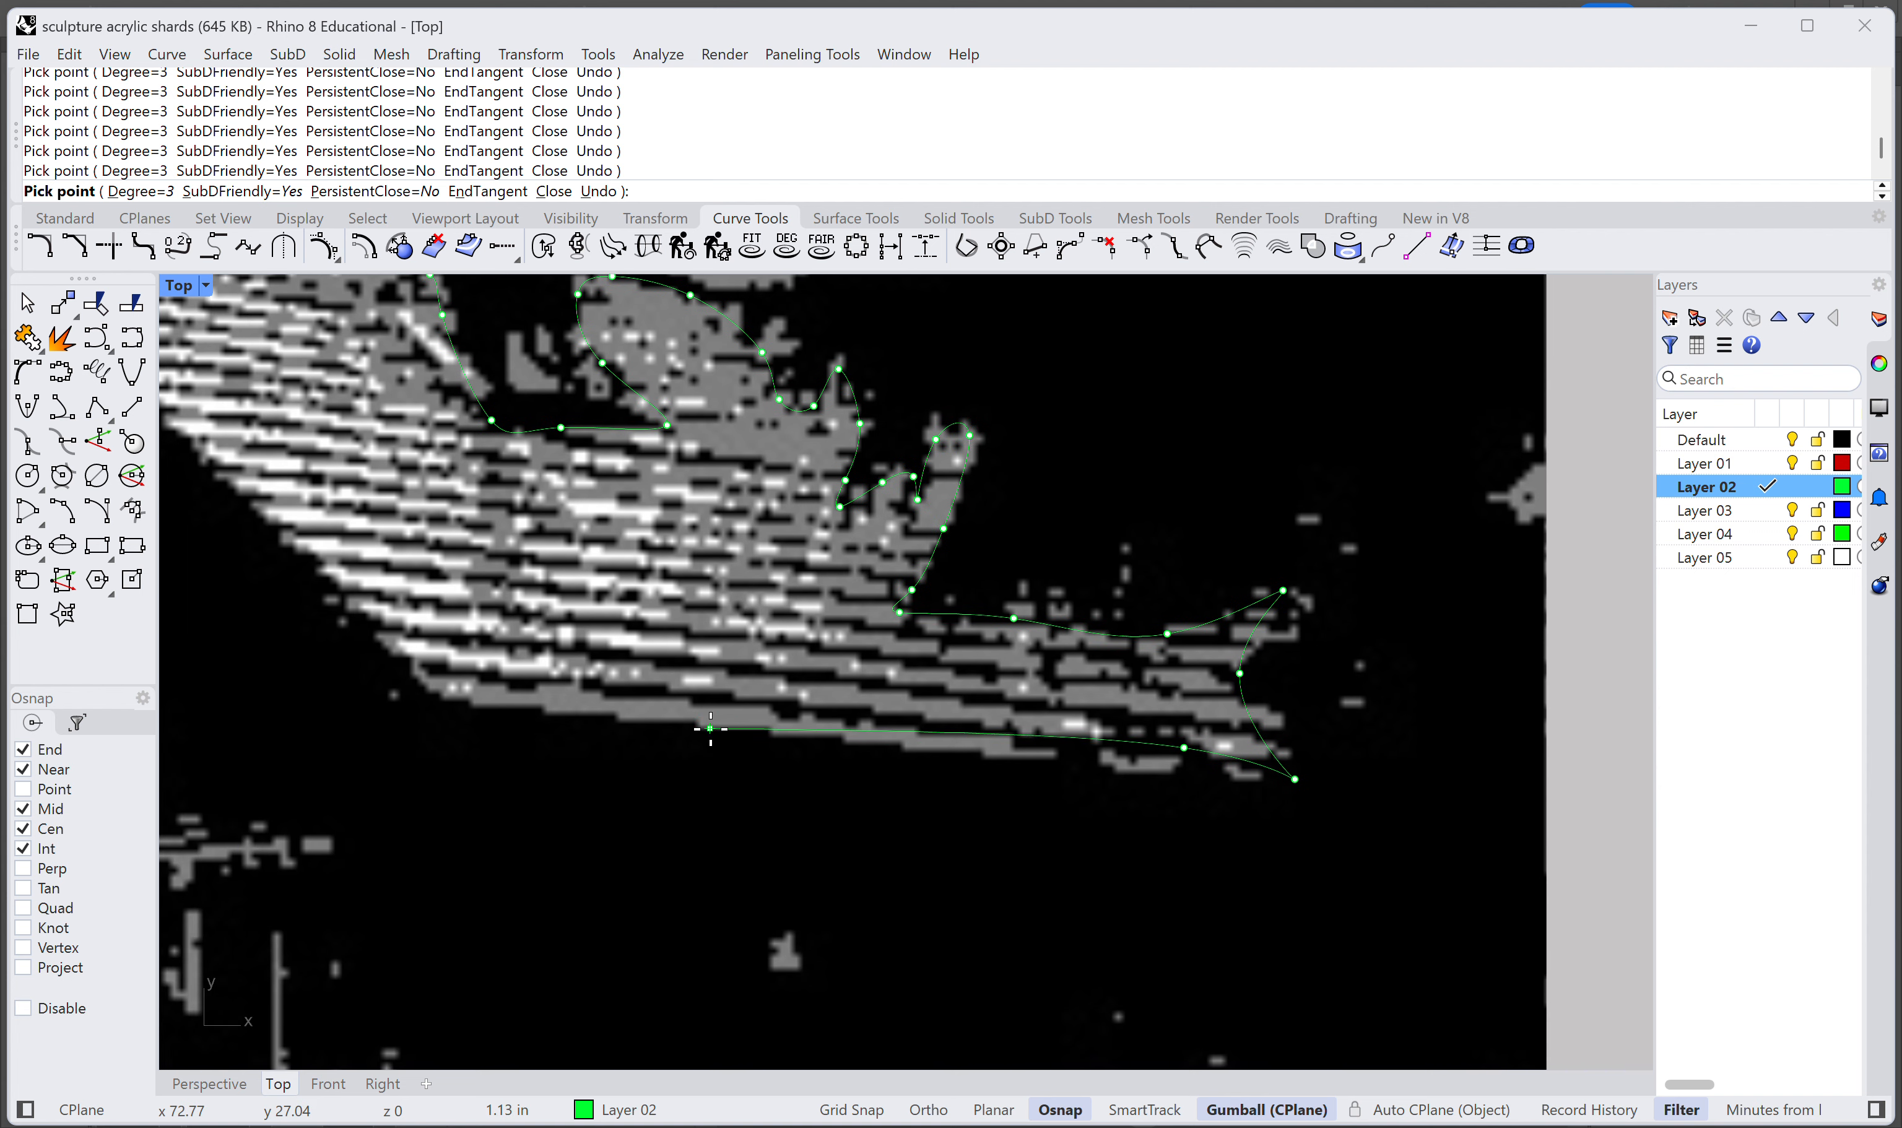
scroll(1172, 788, up, 2)
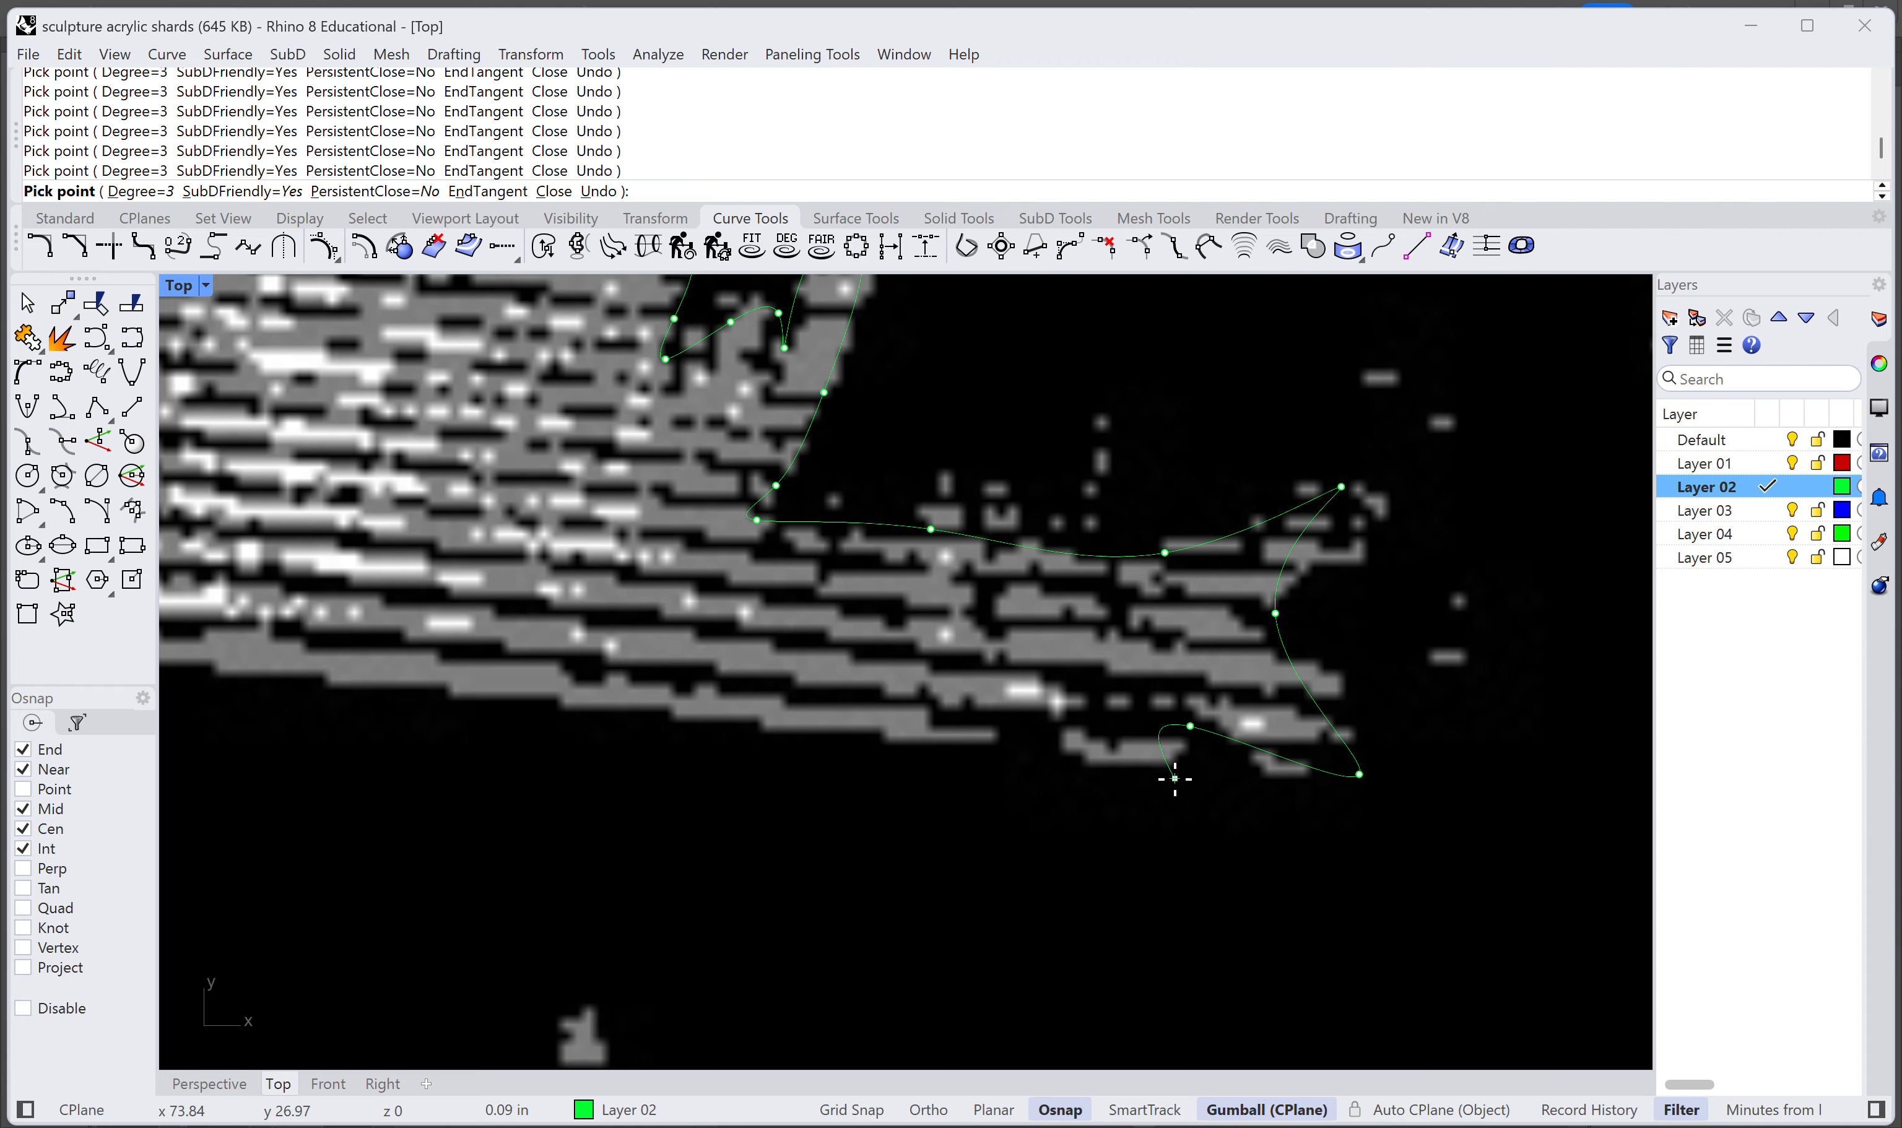
scroll(1170, 771, down, 3)
drag(1266, 682, 1301, 688)
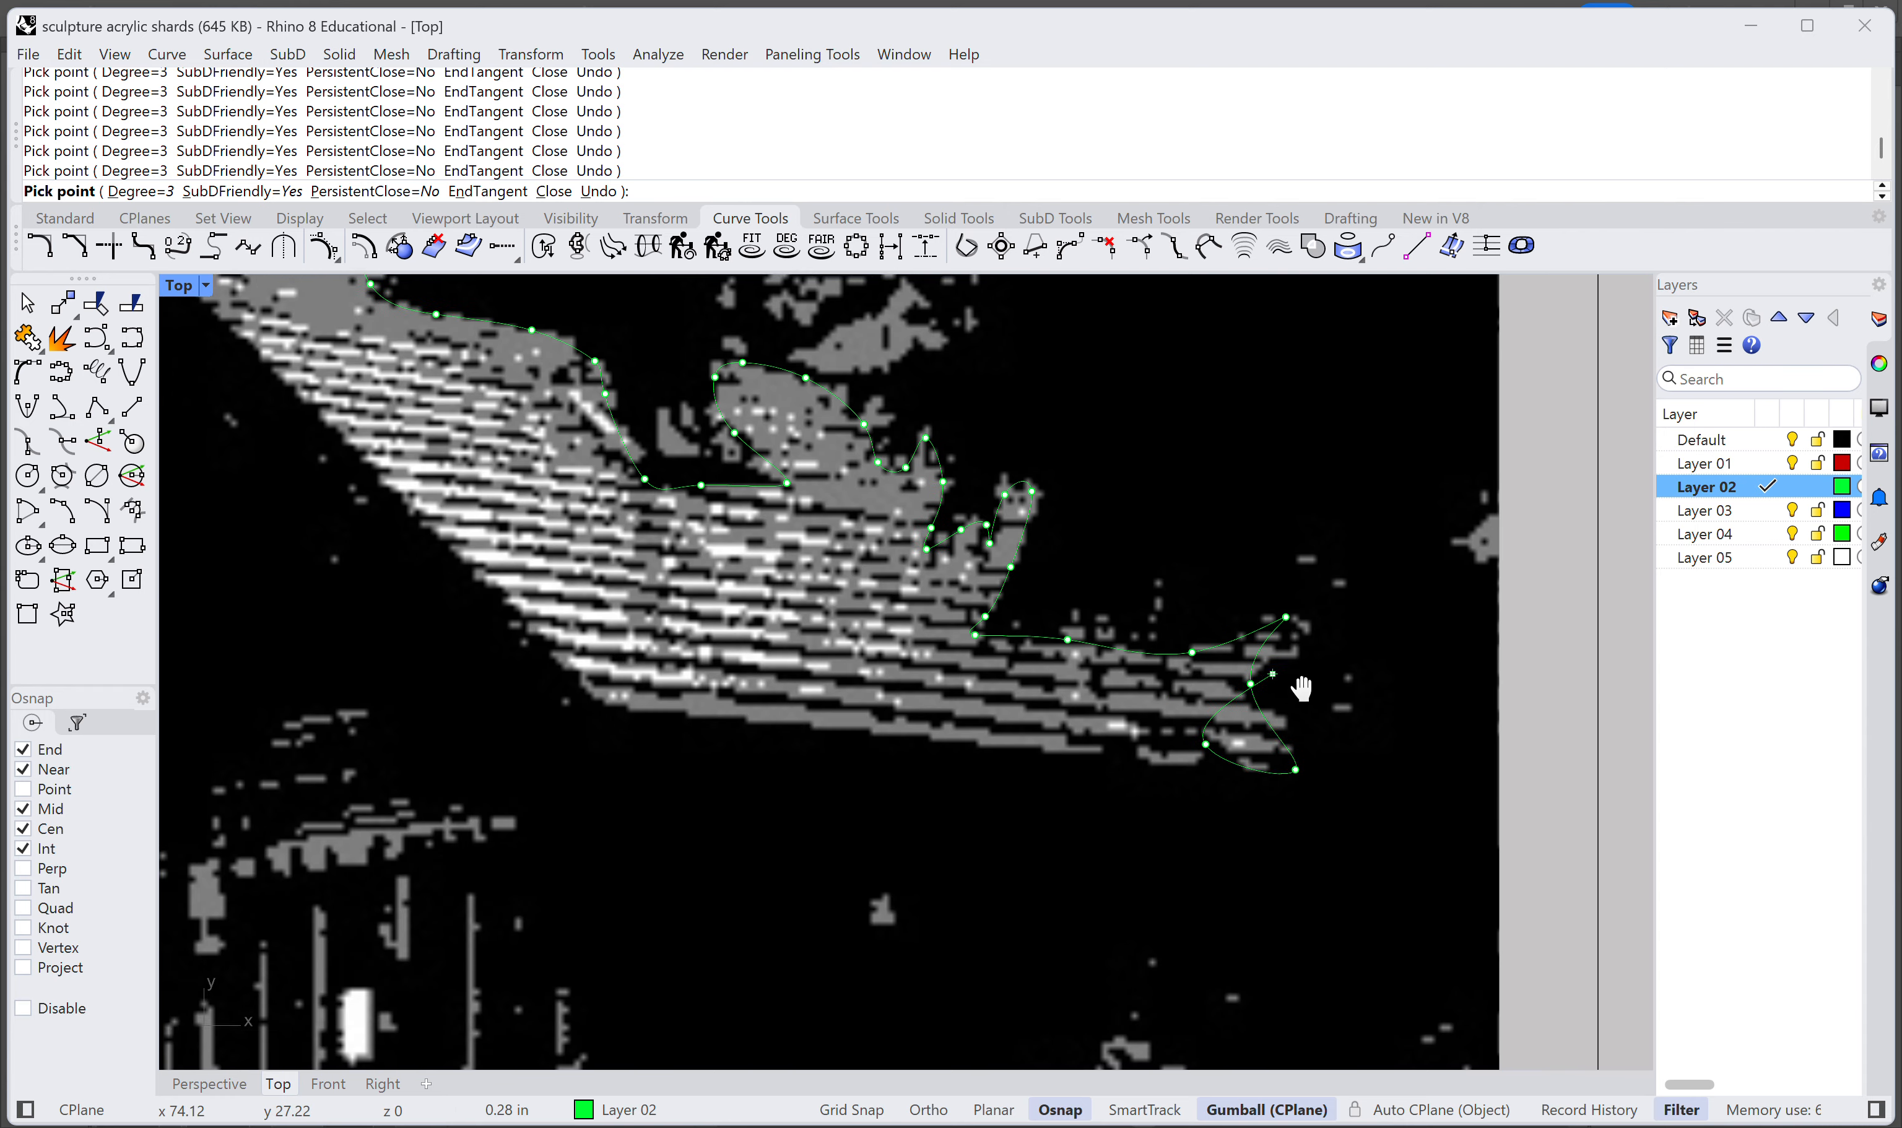
scroll(1301, 688, up, 2)
drag(1435, 864, 1471, 894)
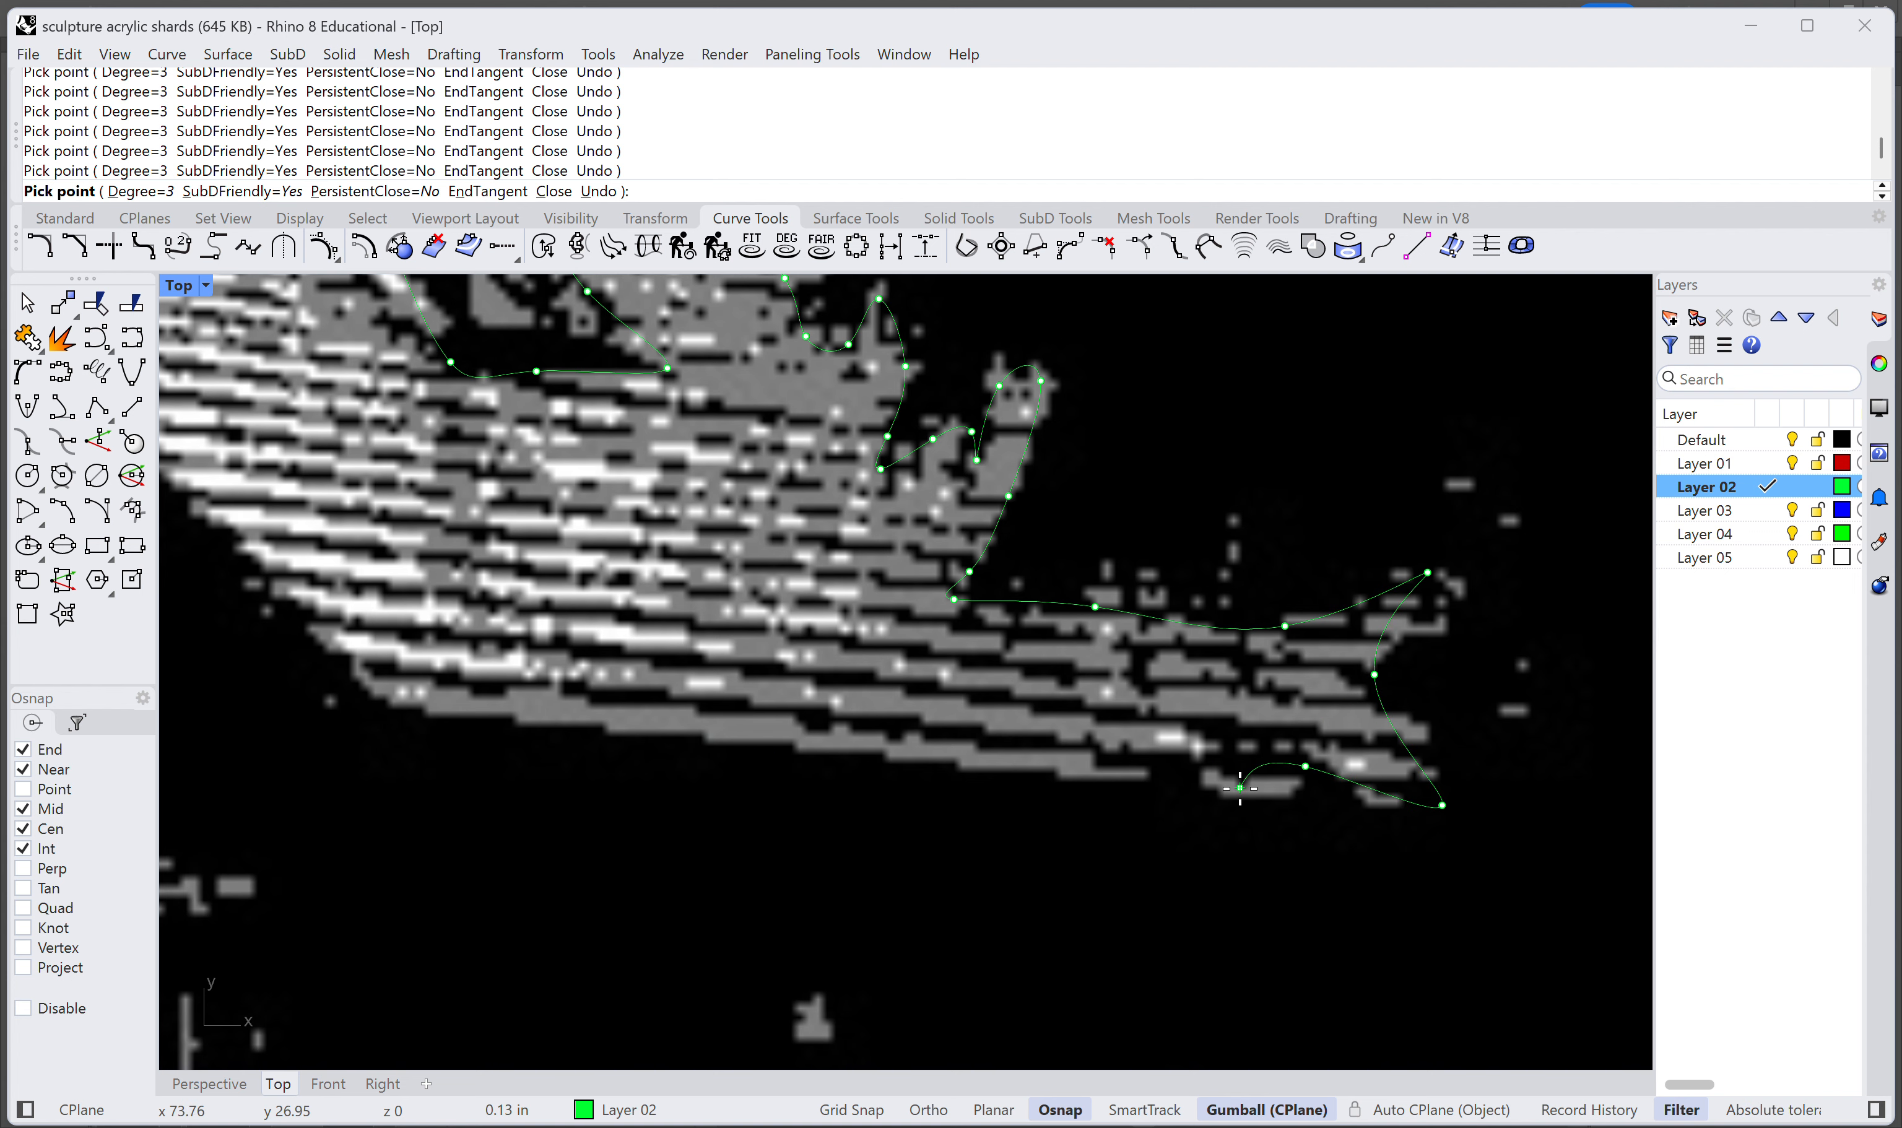
key(Return)
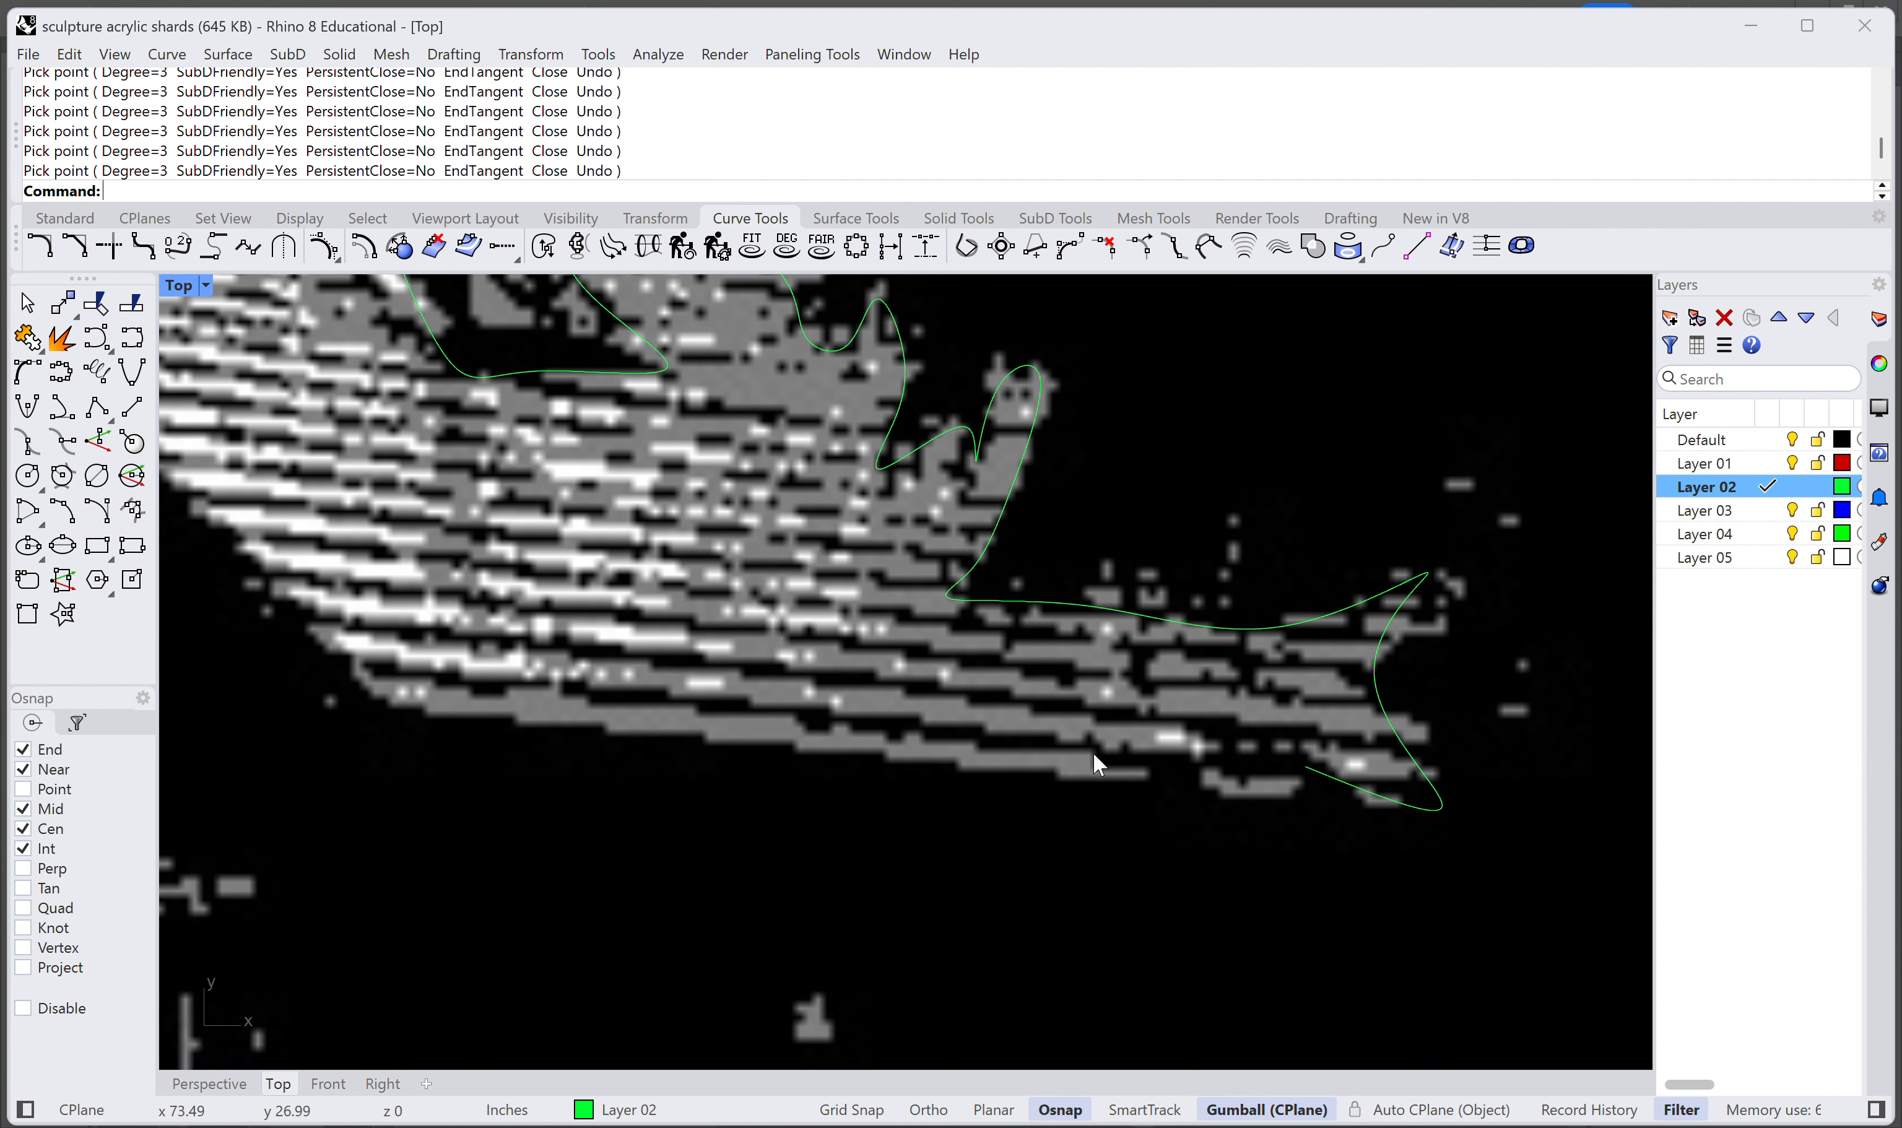
Step: Draw a polyline from the curve's end along the roof's lower edge to its corner and up the slanted edge to the peak
drag(216, 468, 423, 555)
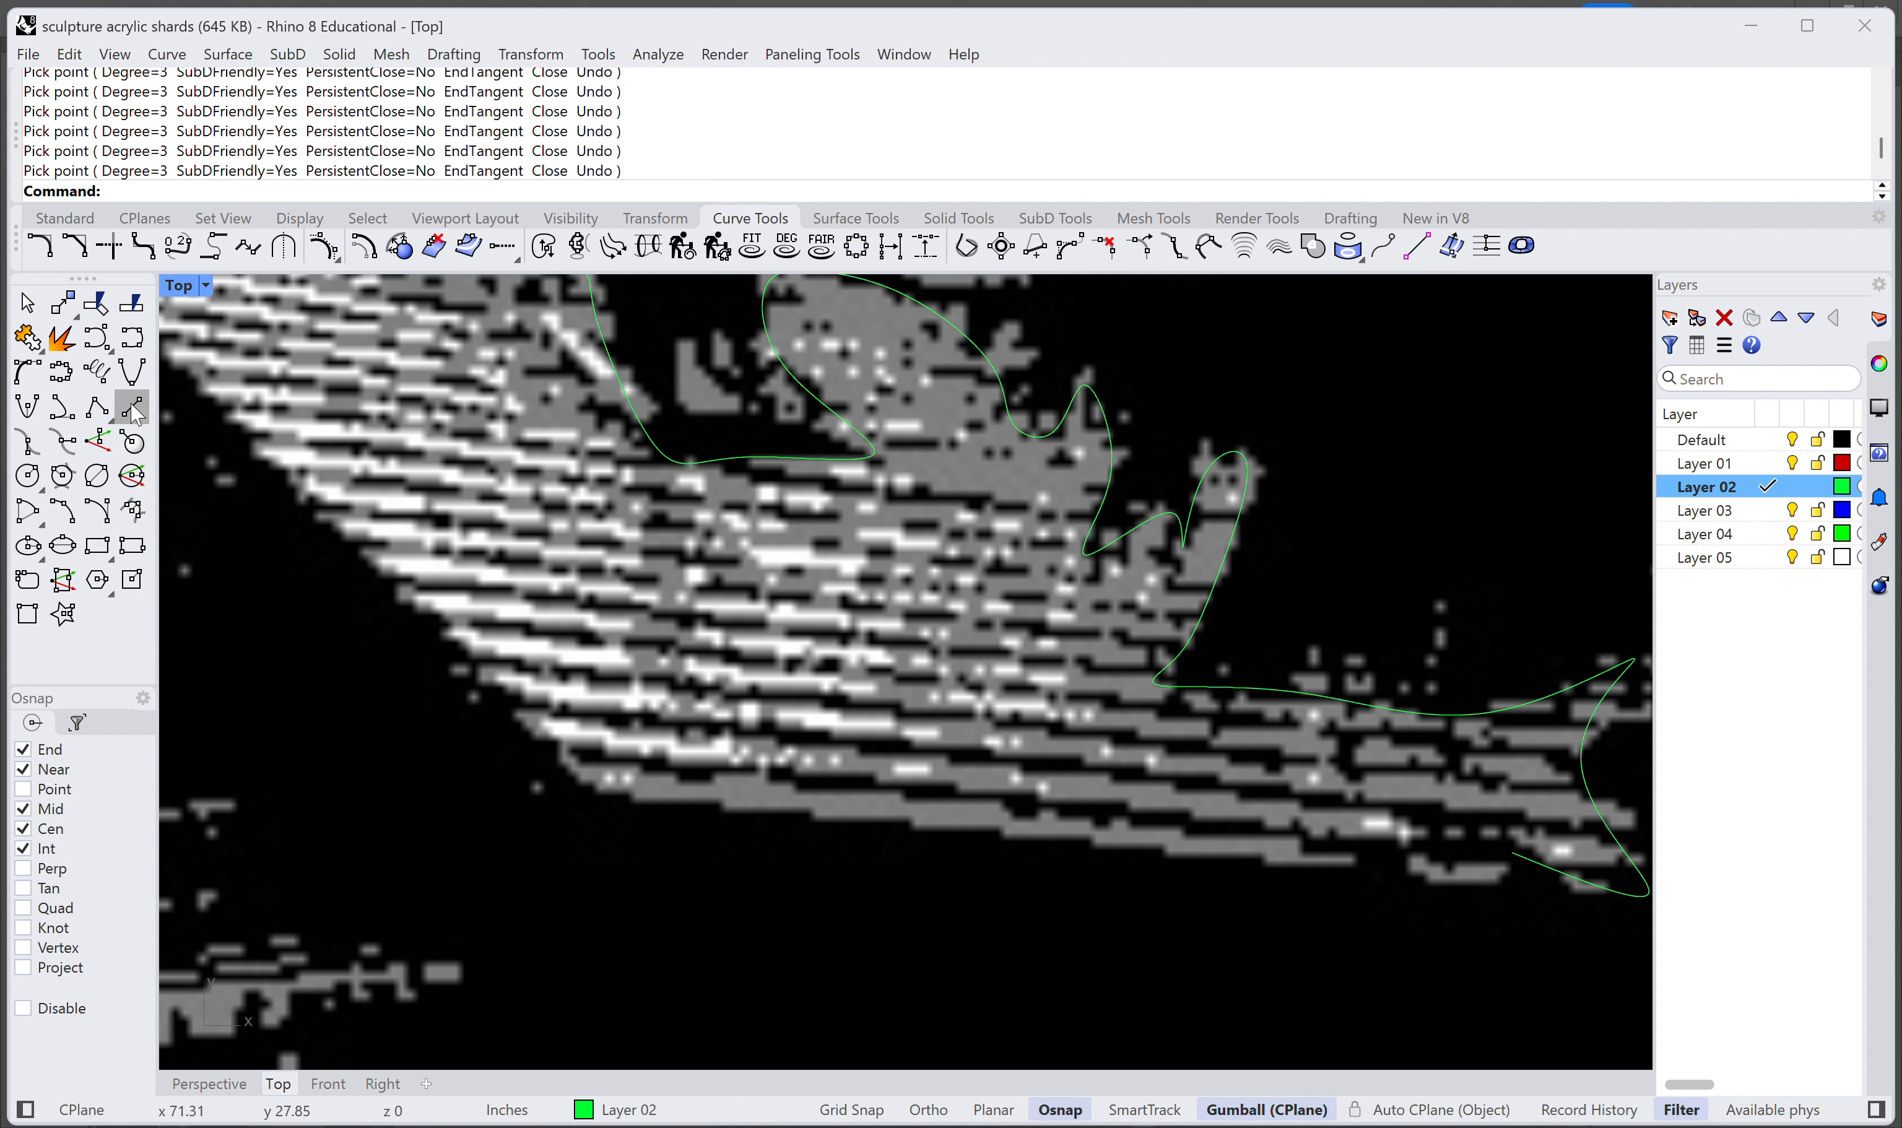
click(95, 413)
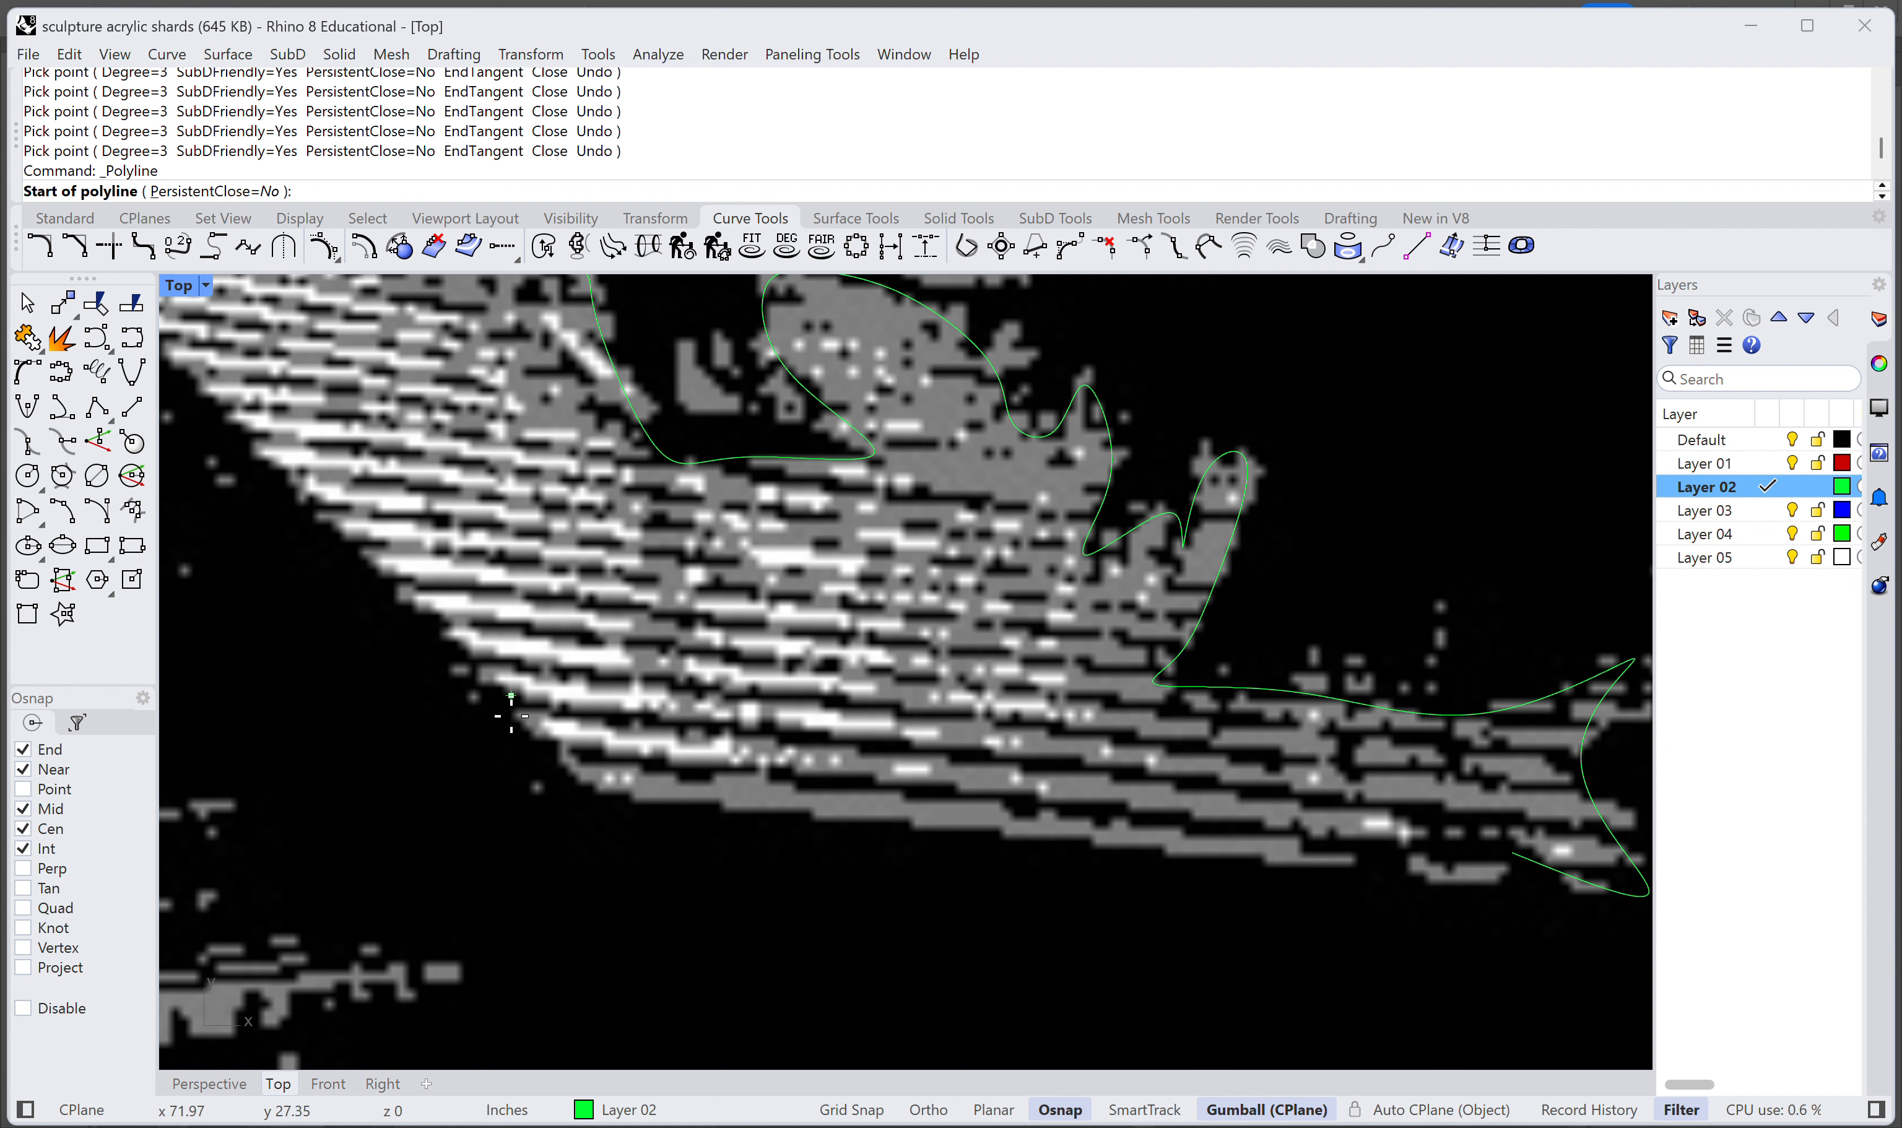
click(1511, 852)
click(1499, 886)
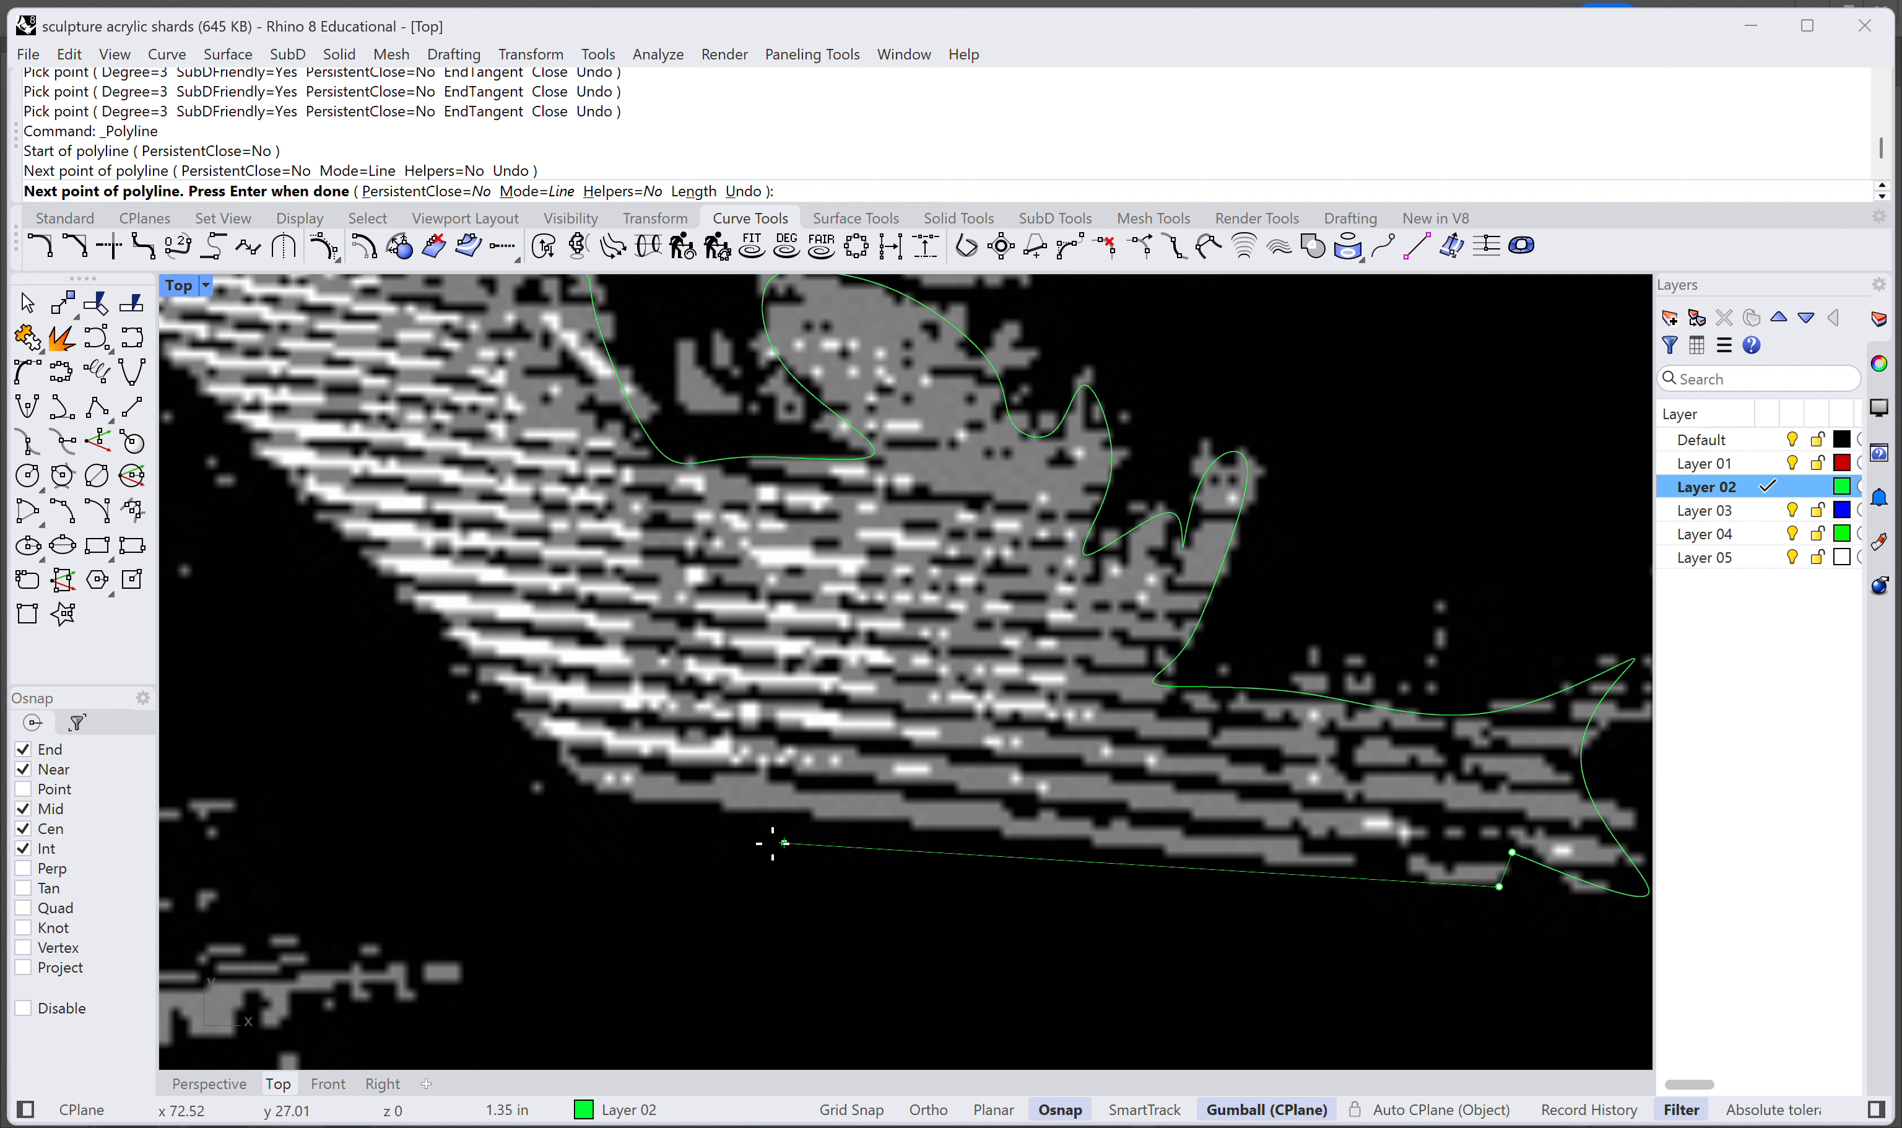
click(599, 795)
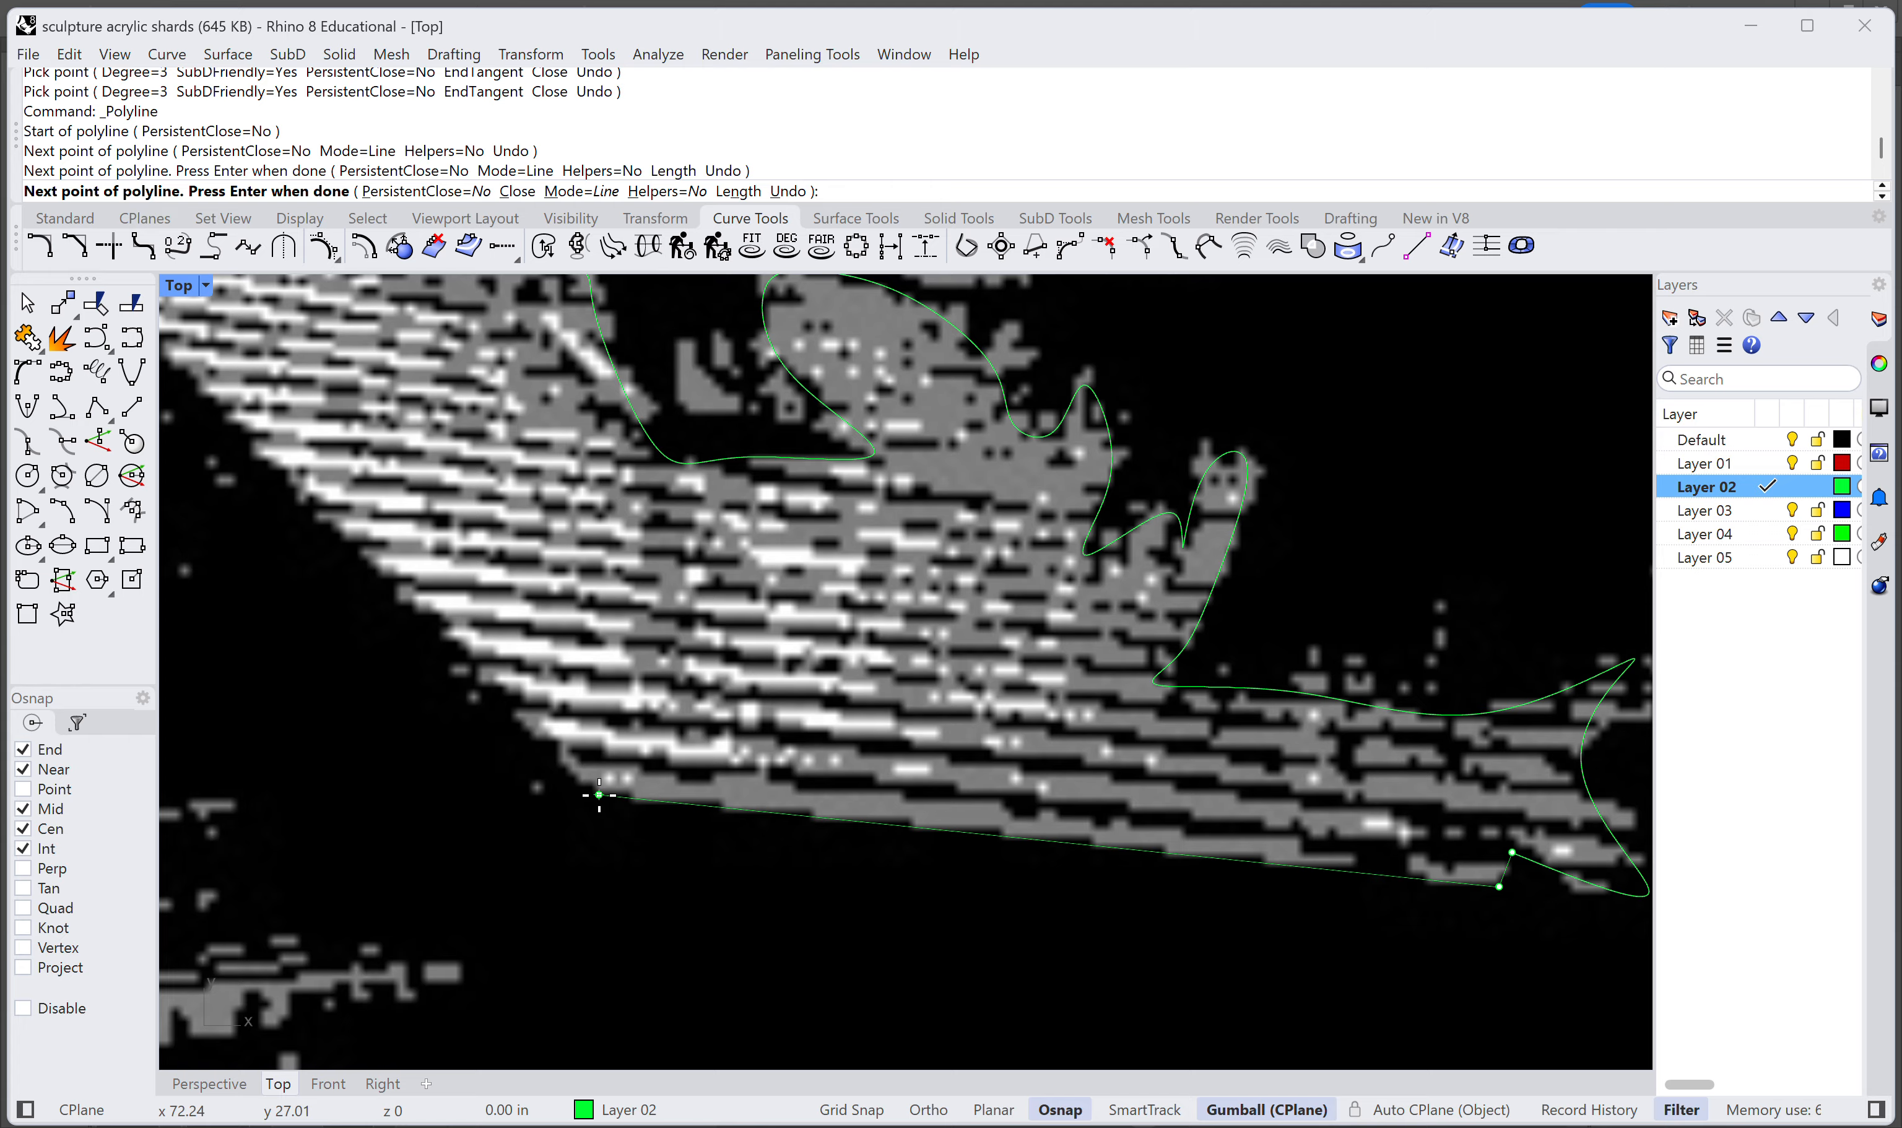
scroll(599, 795, up, 4)
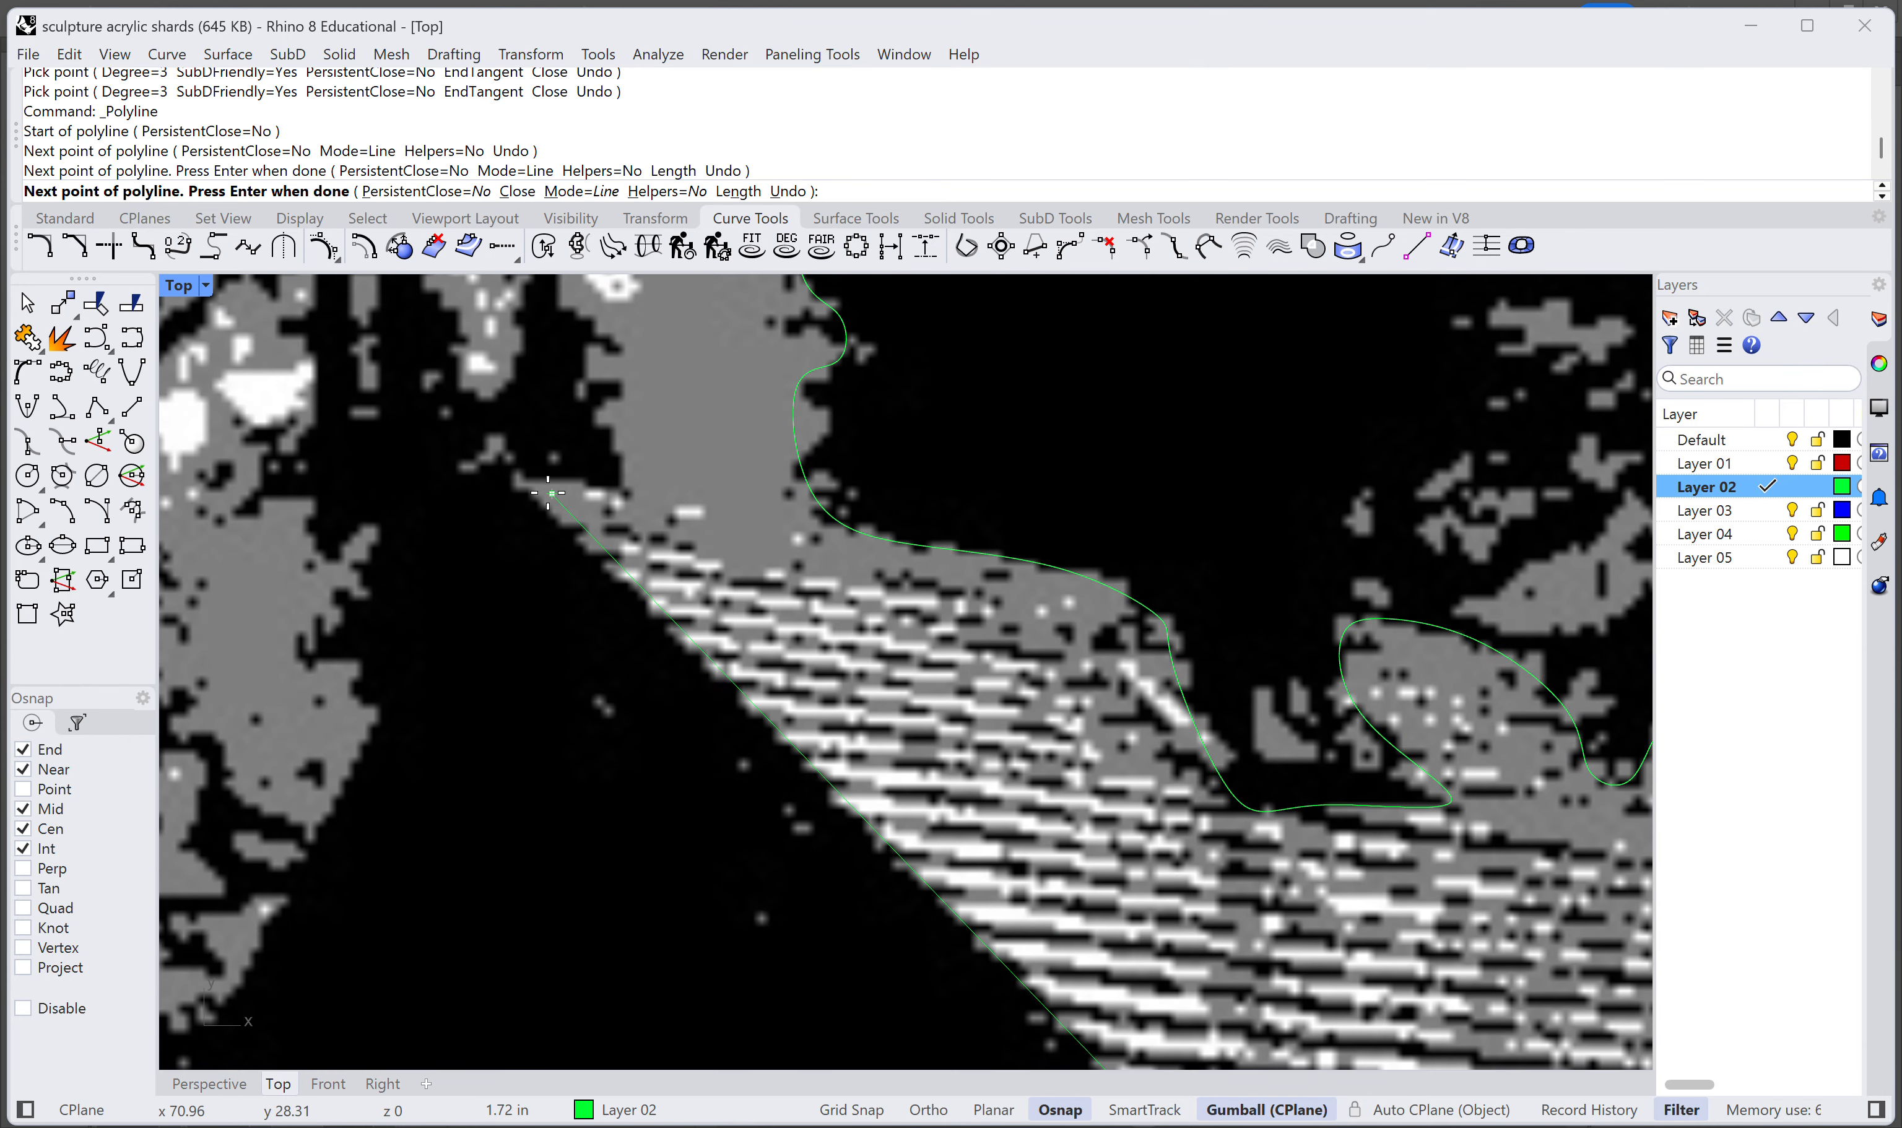
click(513, 474)
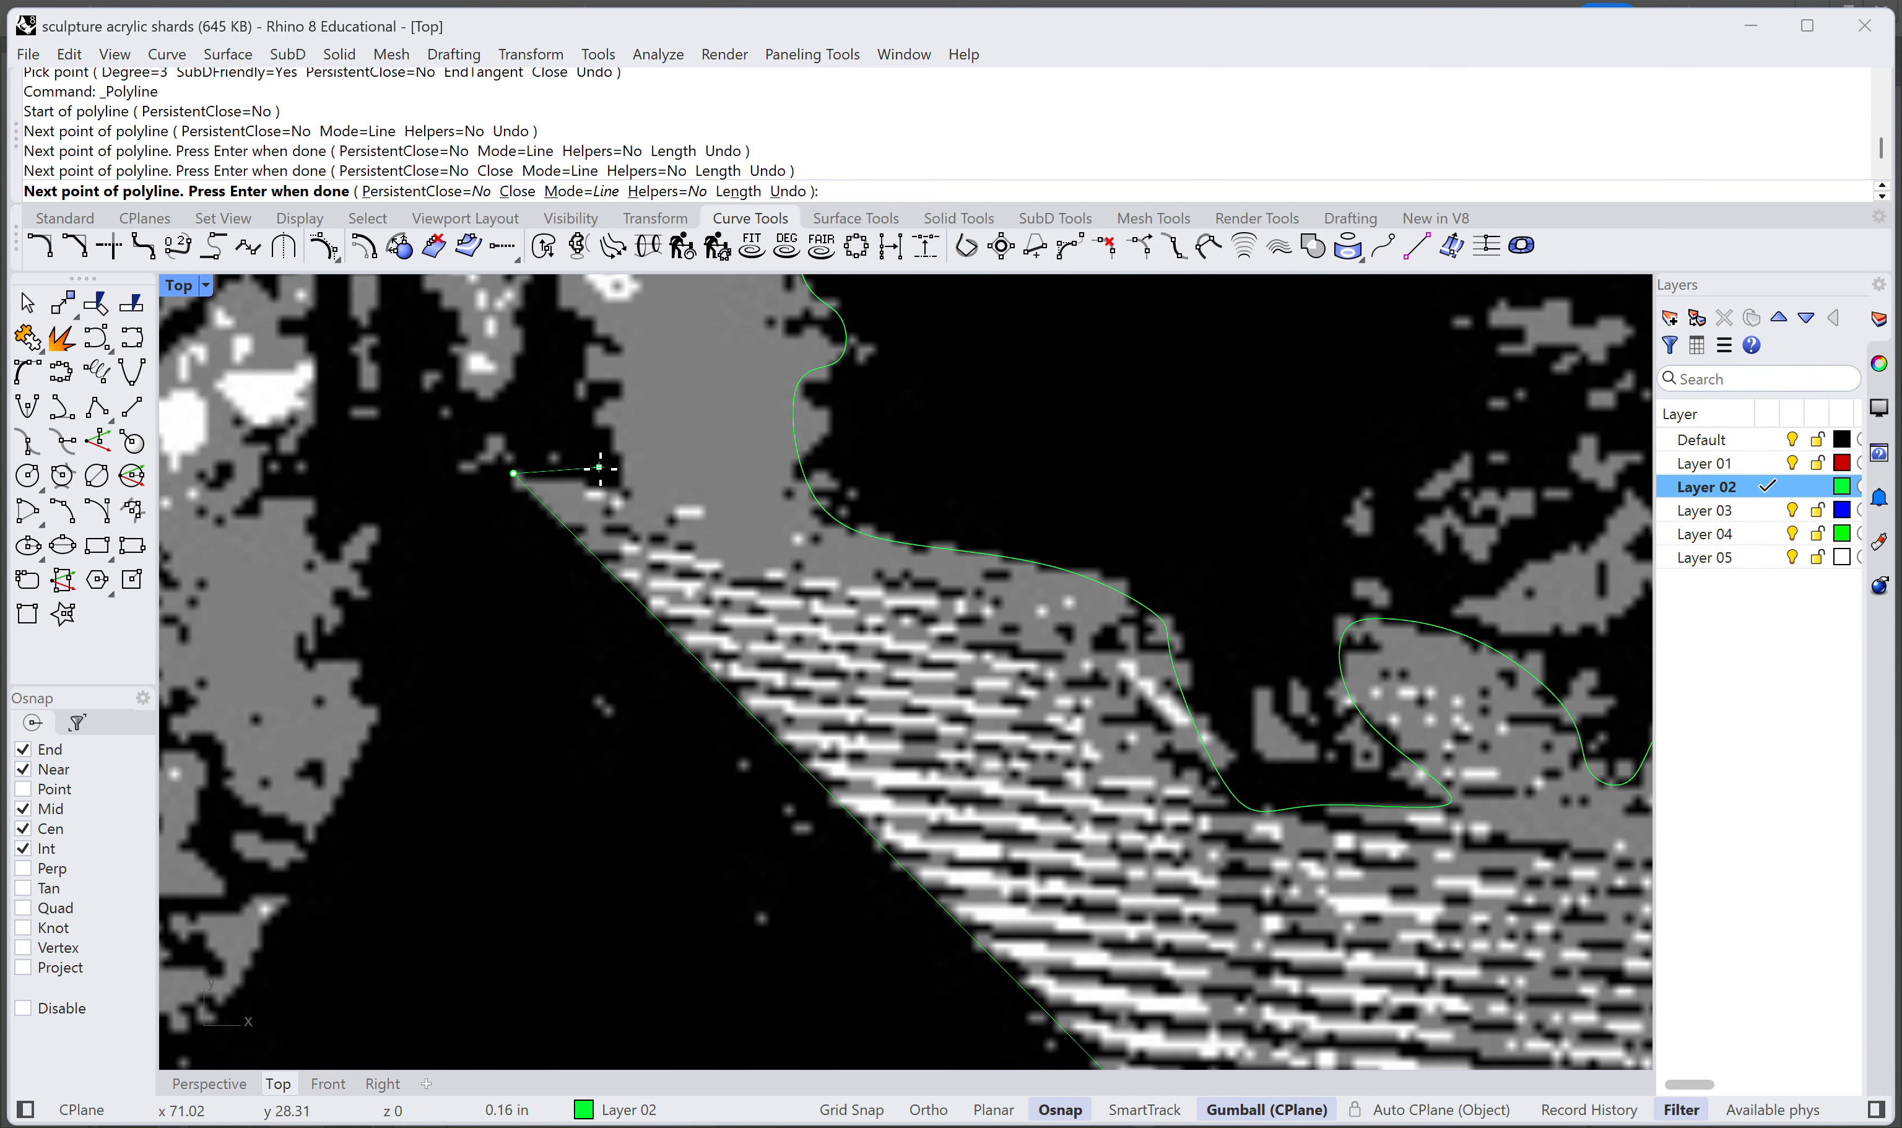
Step: Continue the polyline from the roof peak around the jagged notches on the left side of the grey wedge
click(626, 485)
click(590, 414)
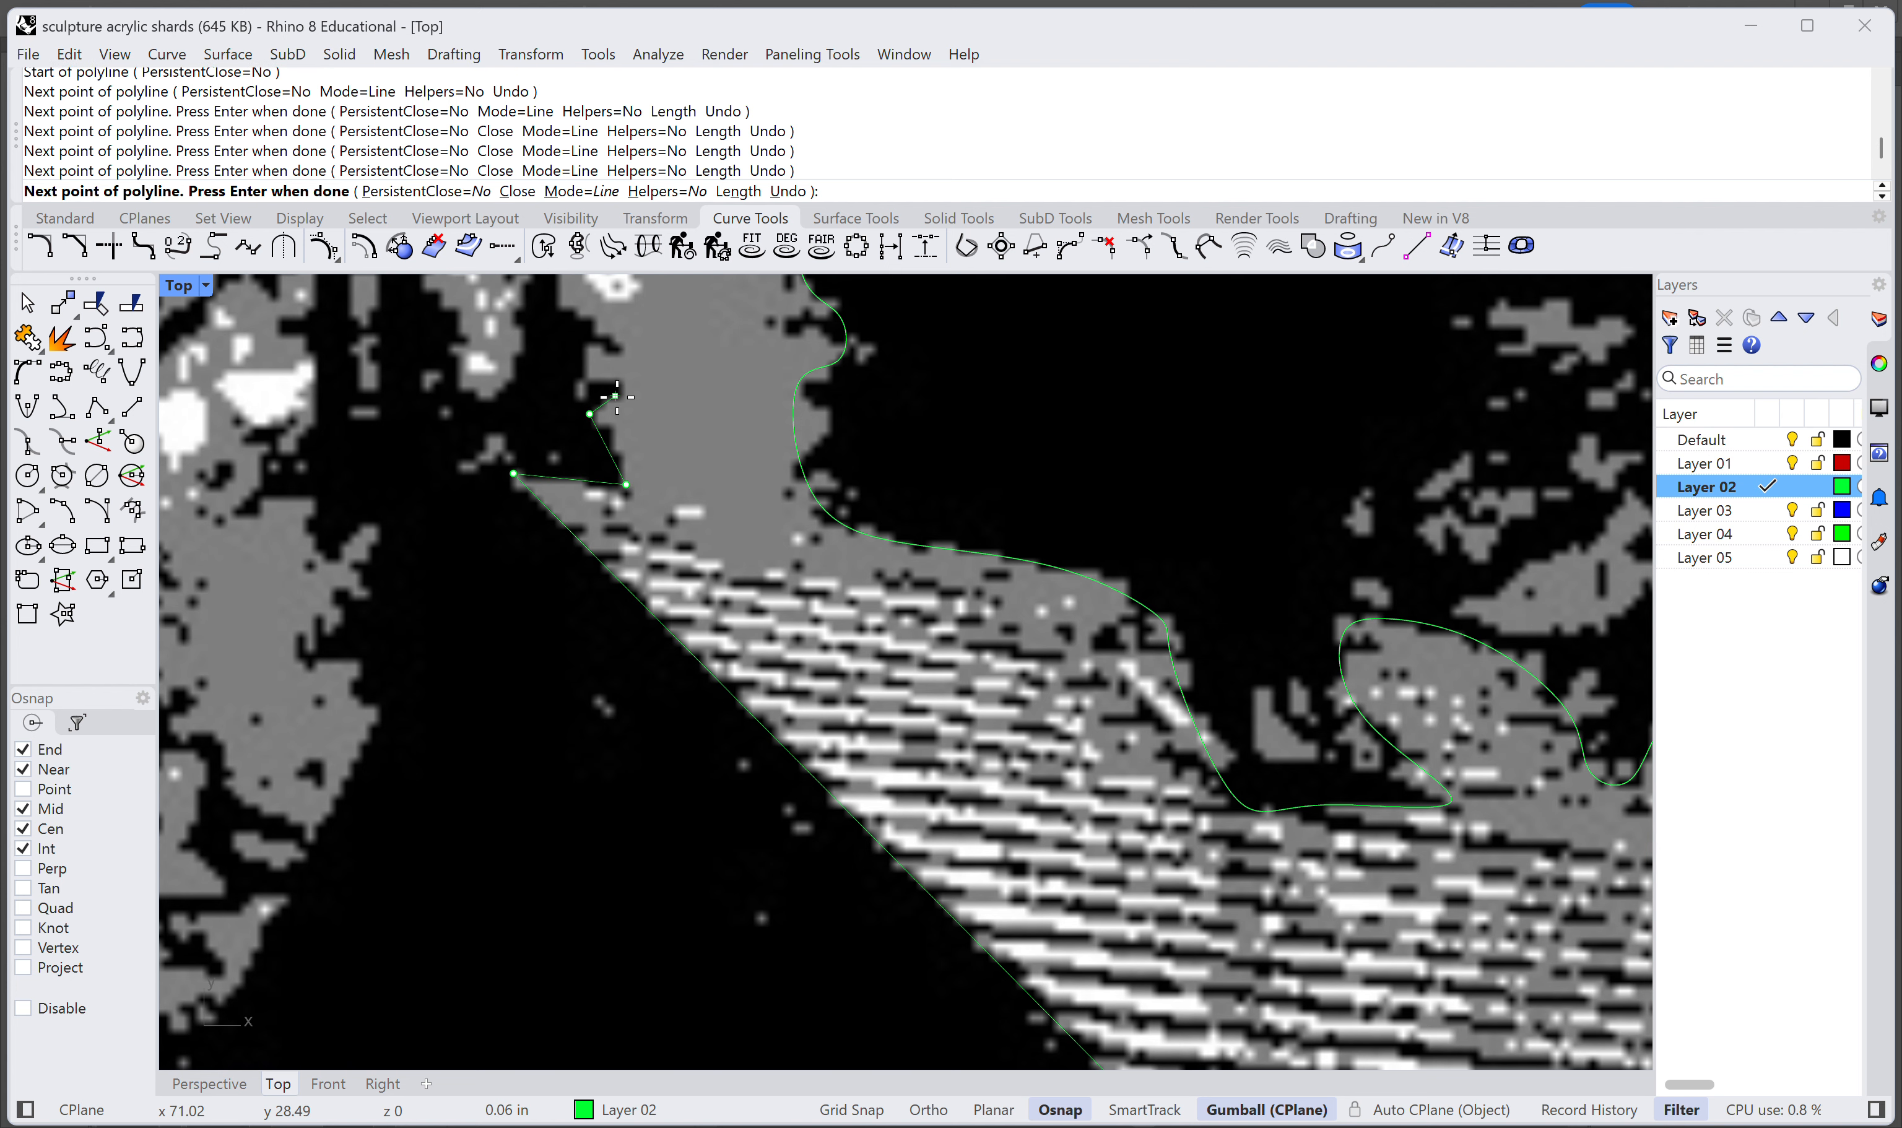
click(622, 400)
click(622, 385)
click(580, 377)
click(588, 337)
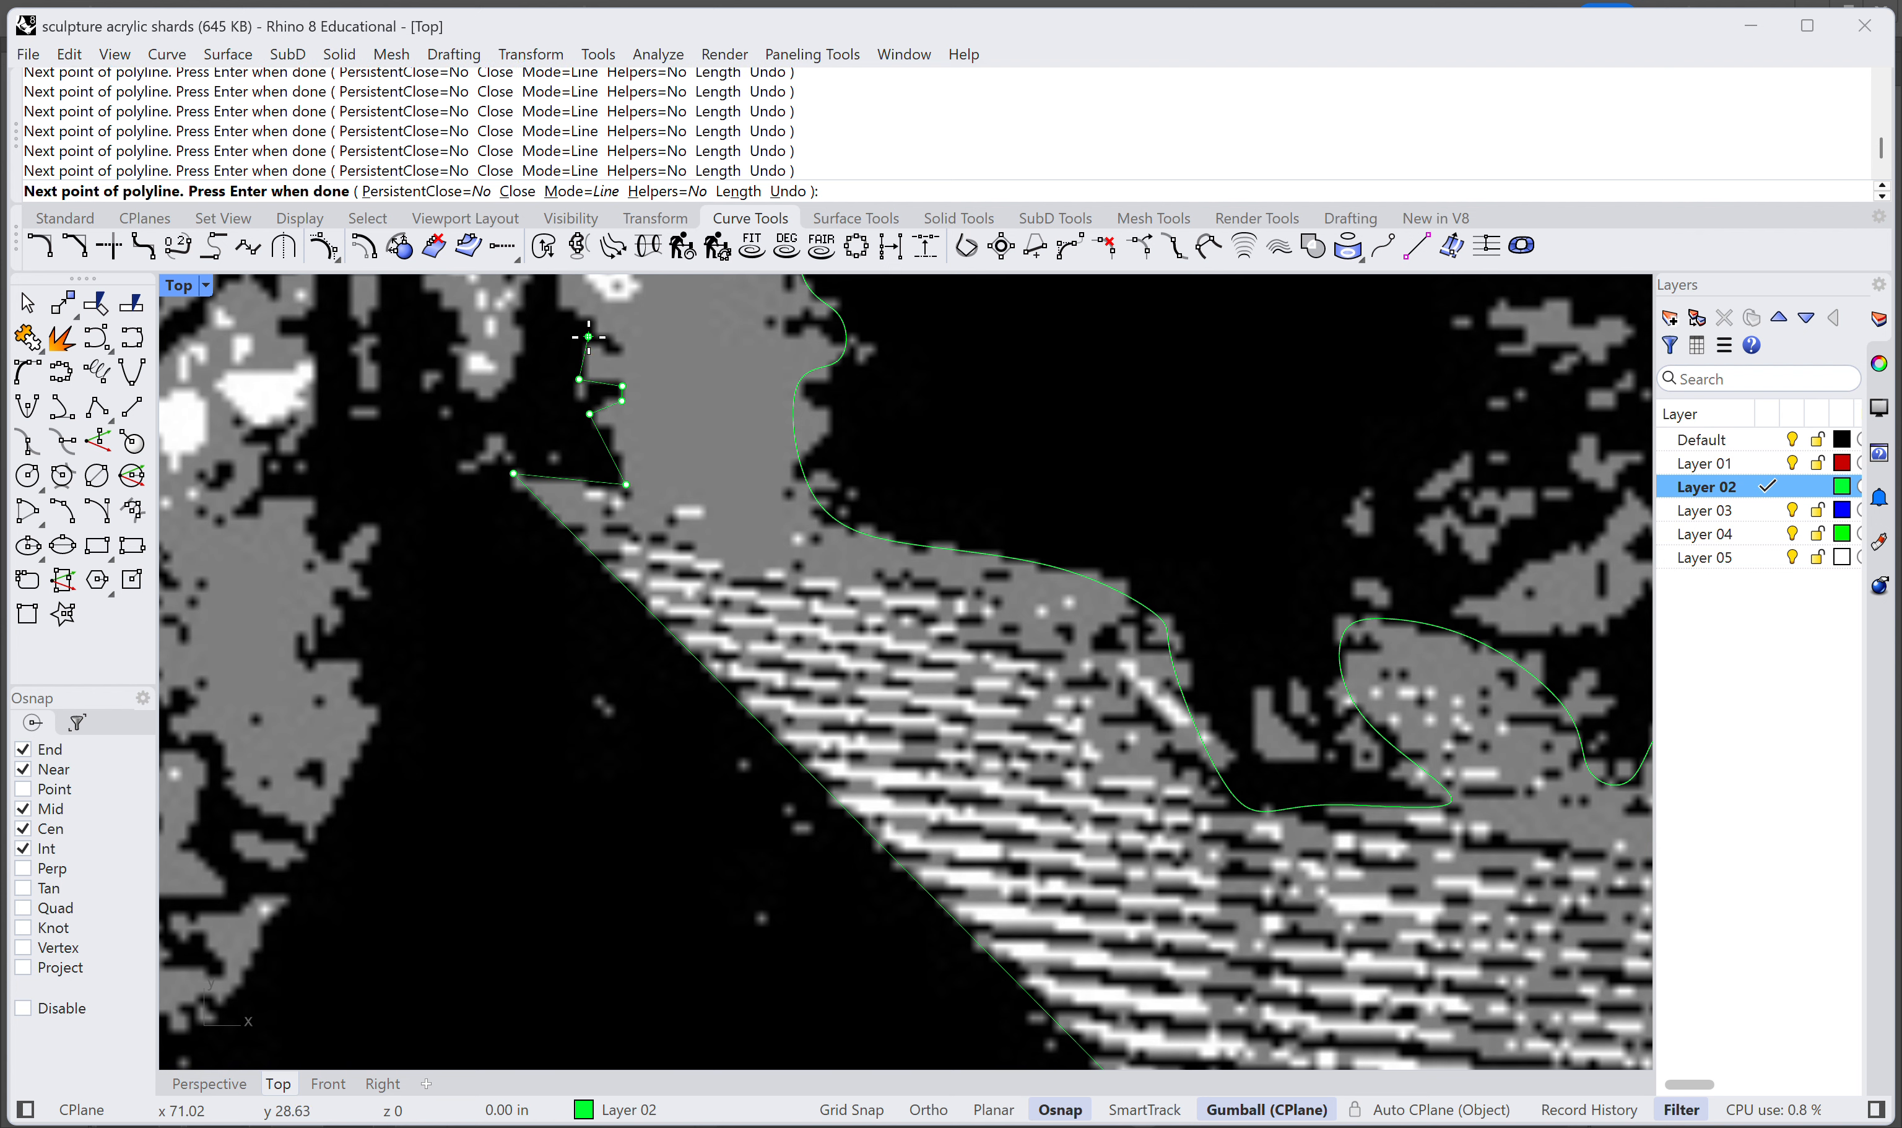
click(619, 347)
Step: Run the polyline straight up the edge of the dark tree trunk and finish it at the dark branch gap
drag(593, 320, 760, 470)
click(723, 443)
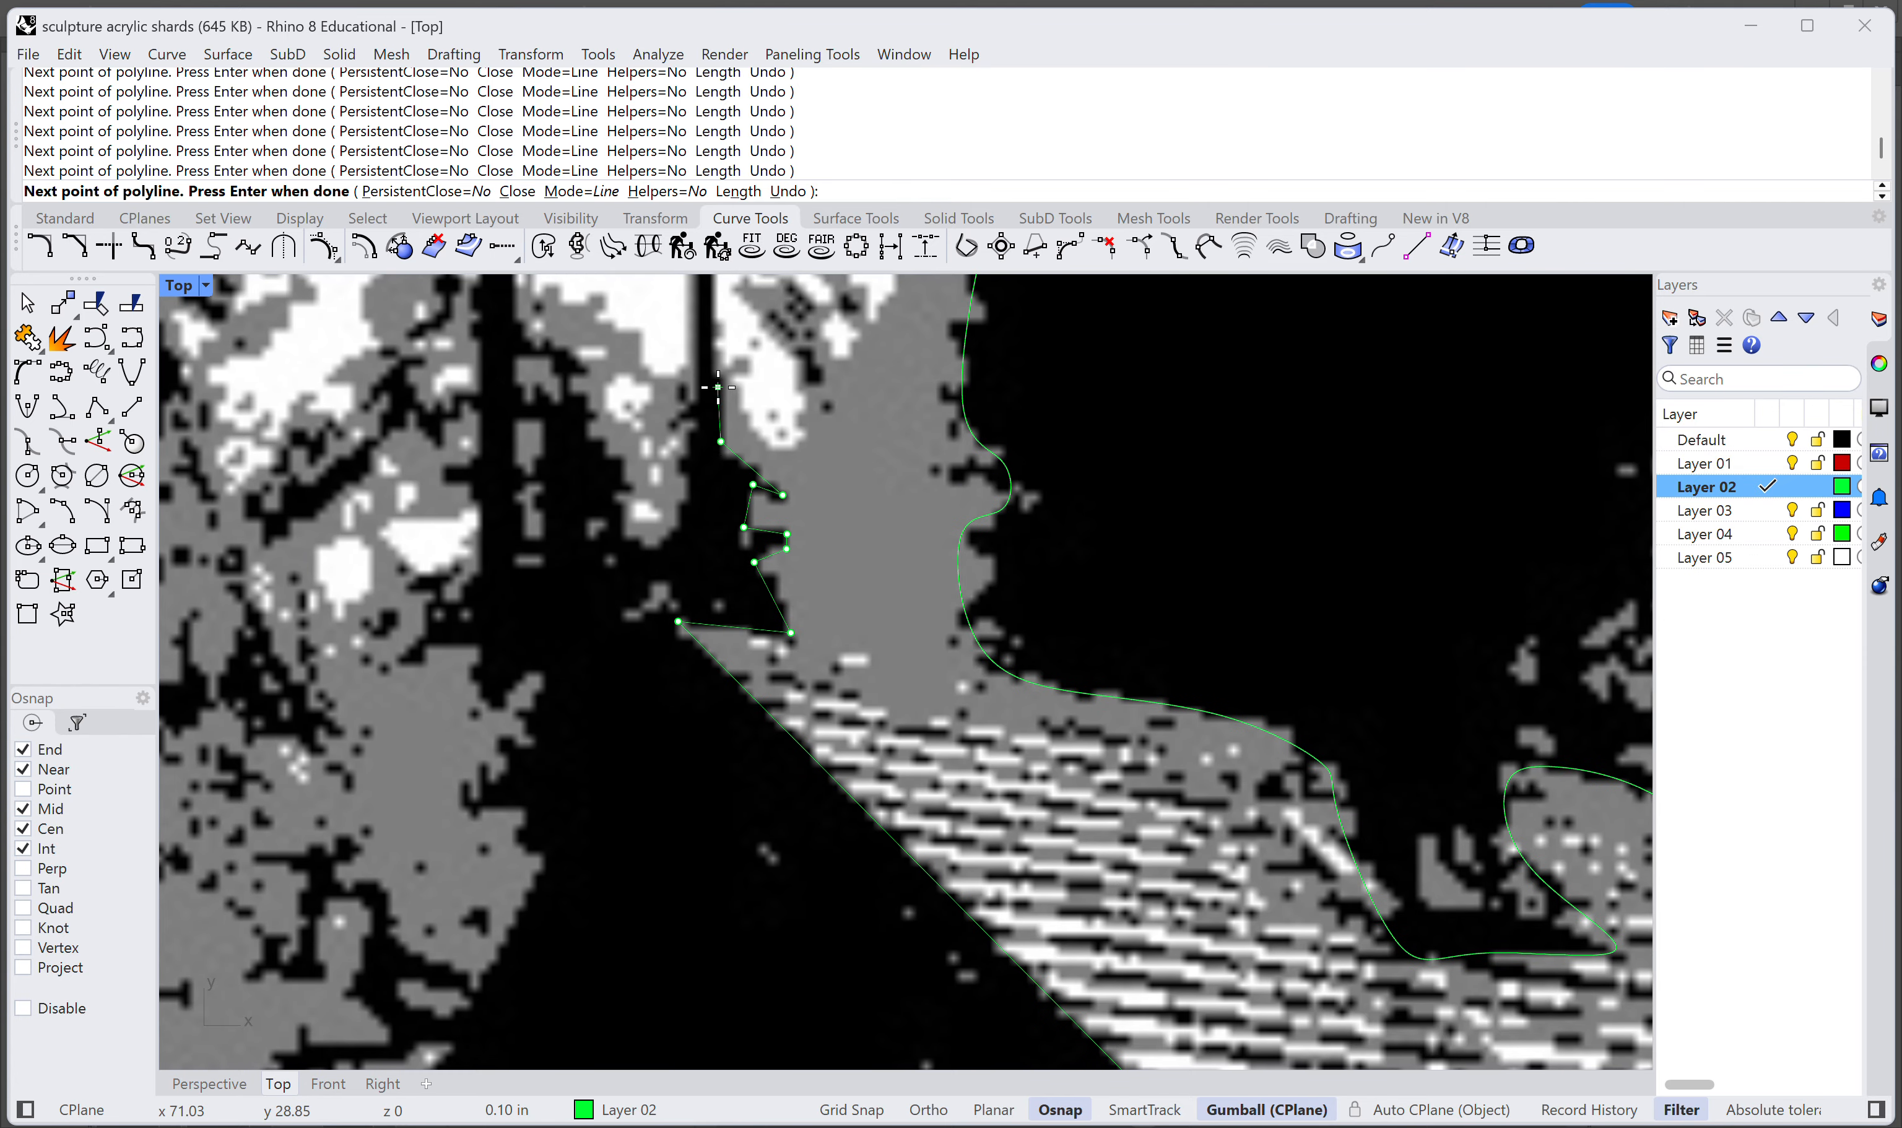
drag(714, 390, 724, 584)
click(729, 510)
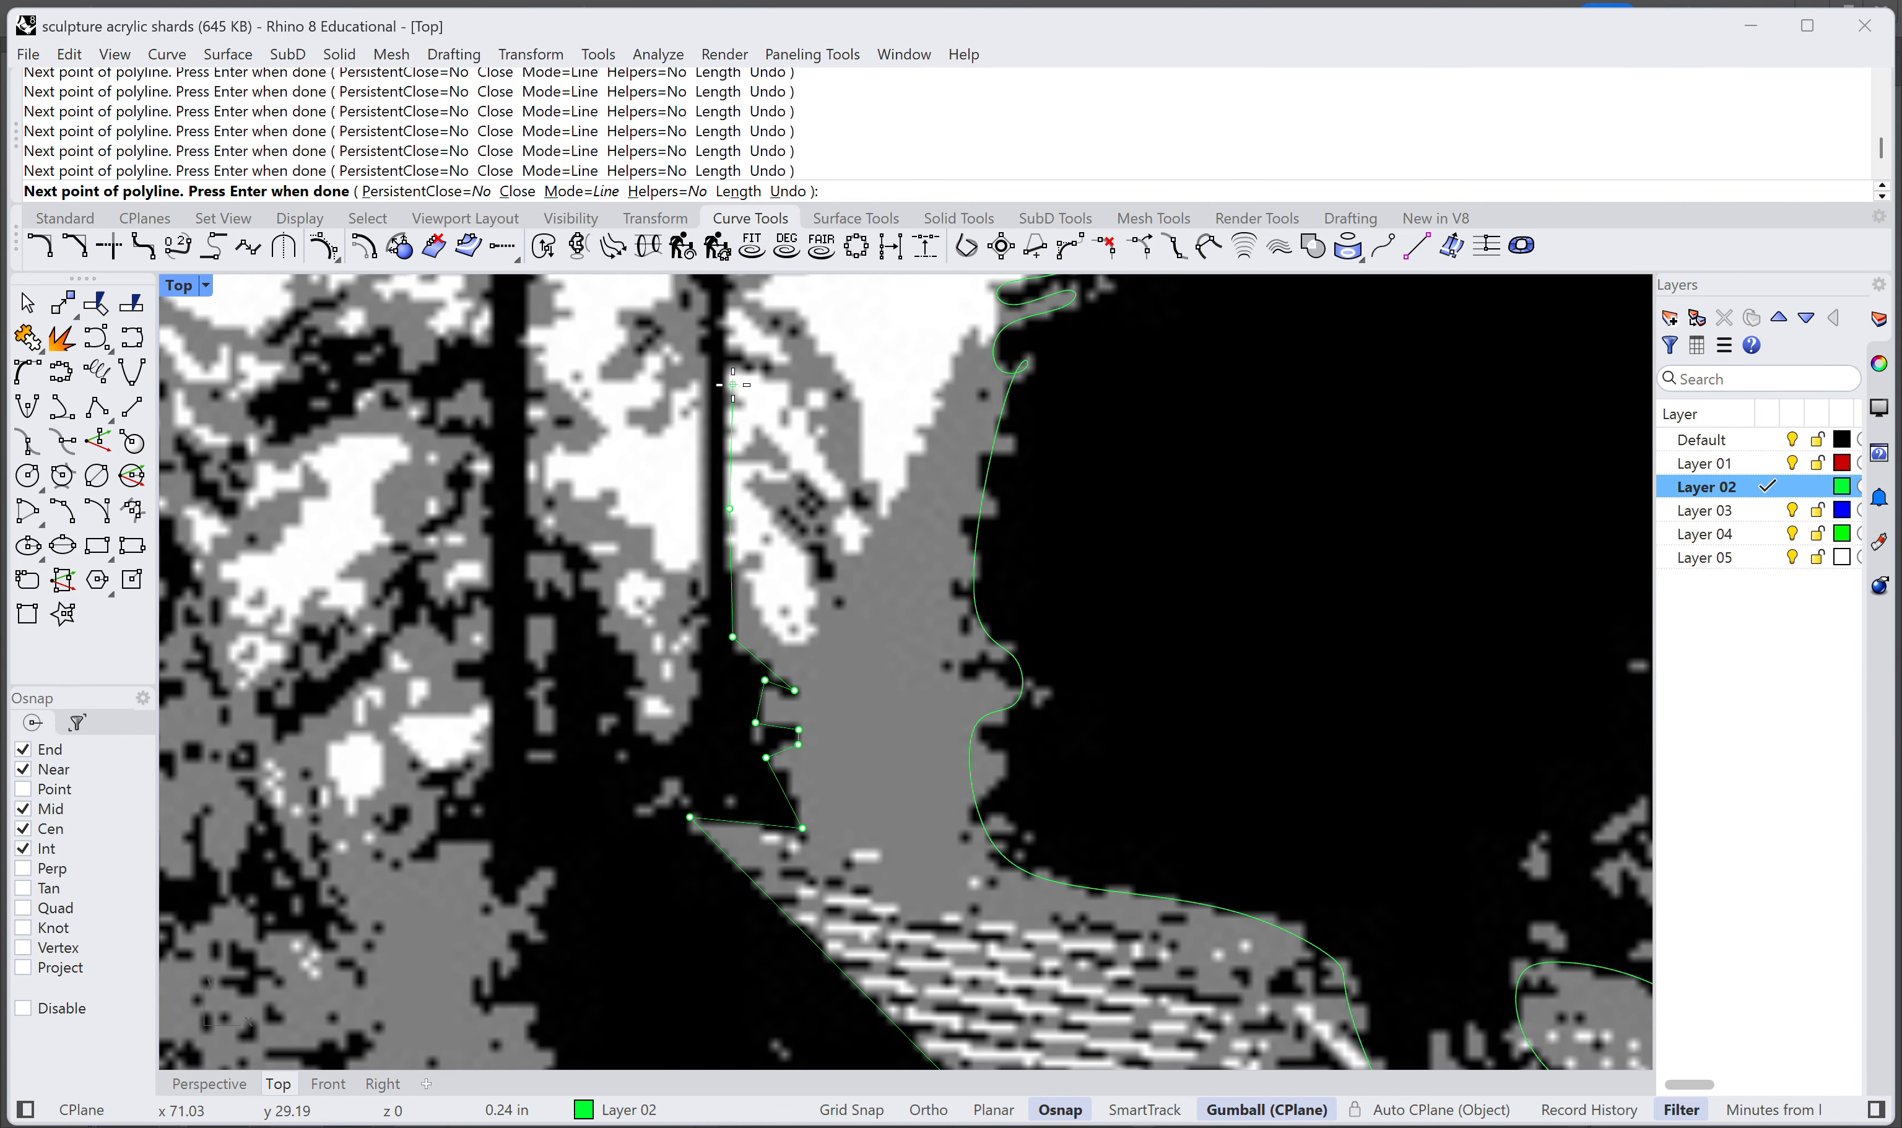
drag(733, 393, 741, 579)
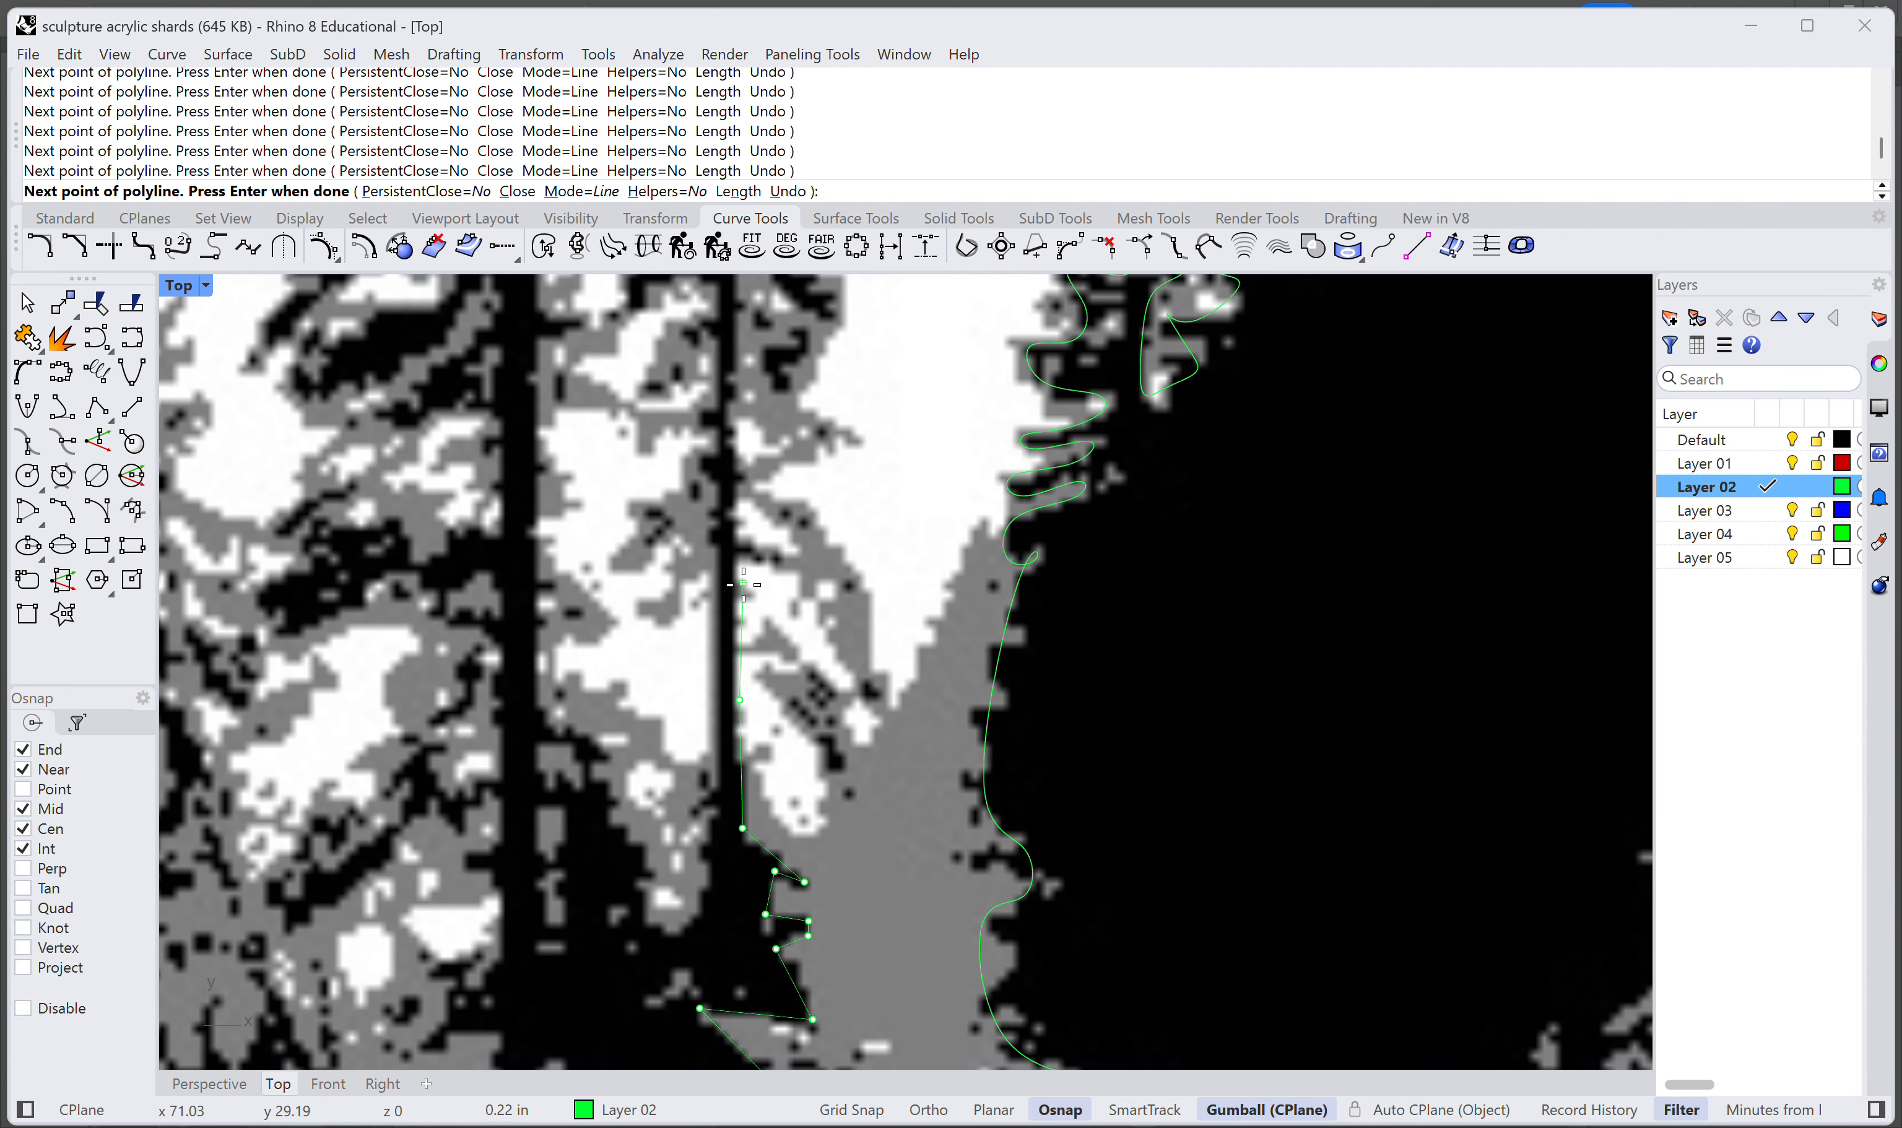
click(745, 561)
key(Return)
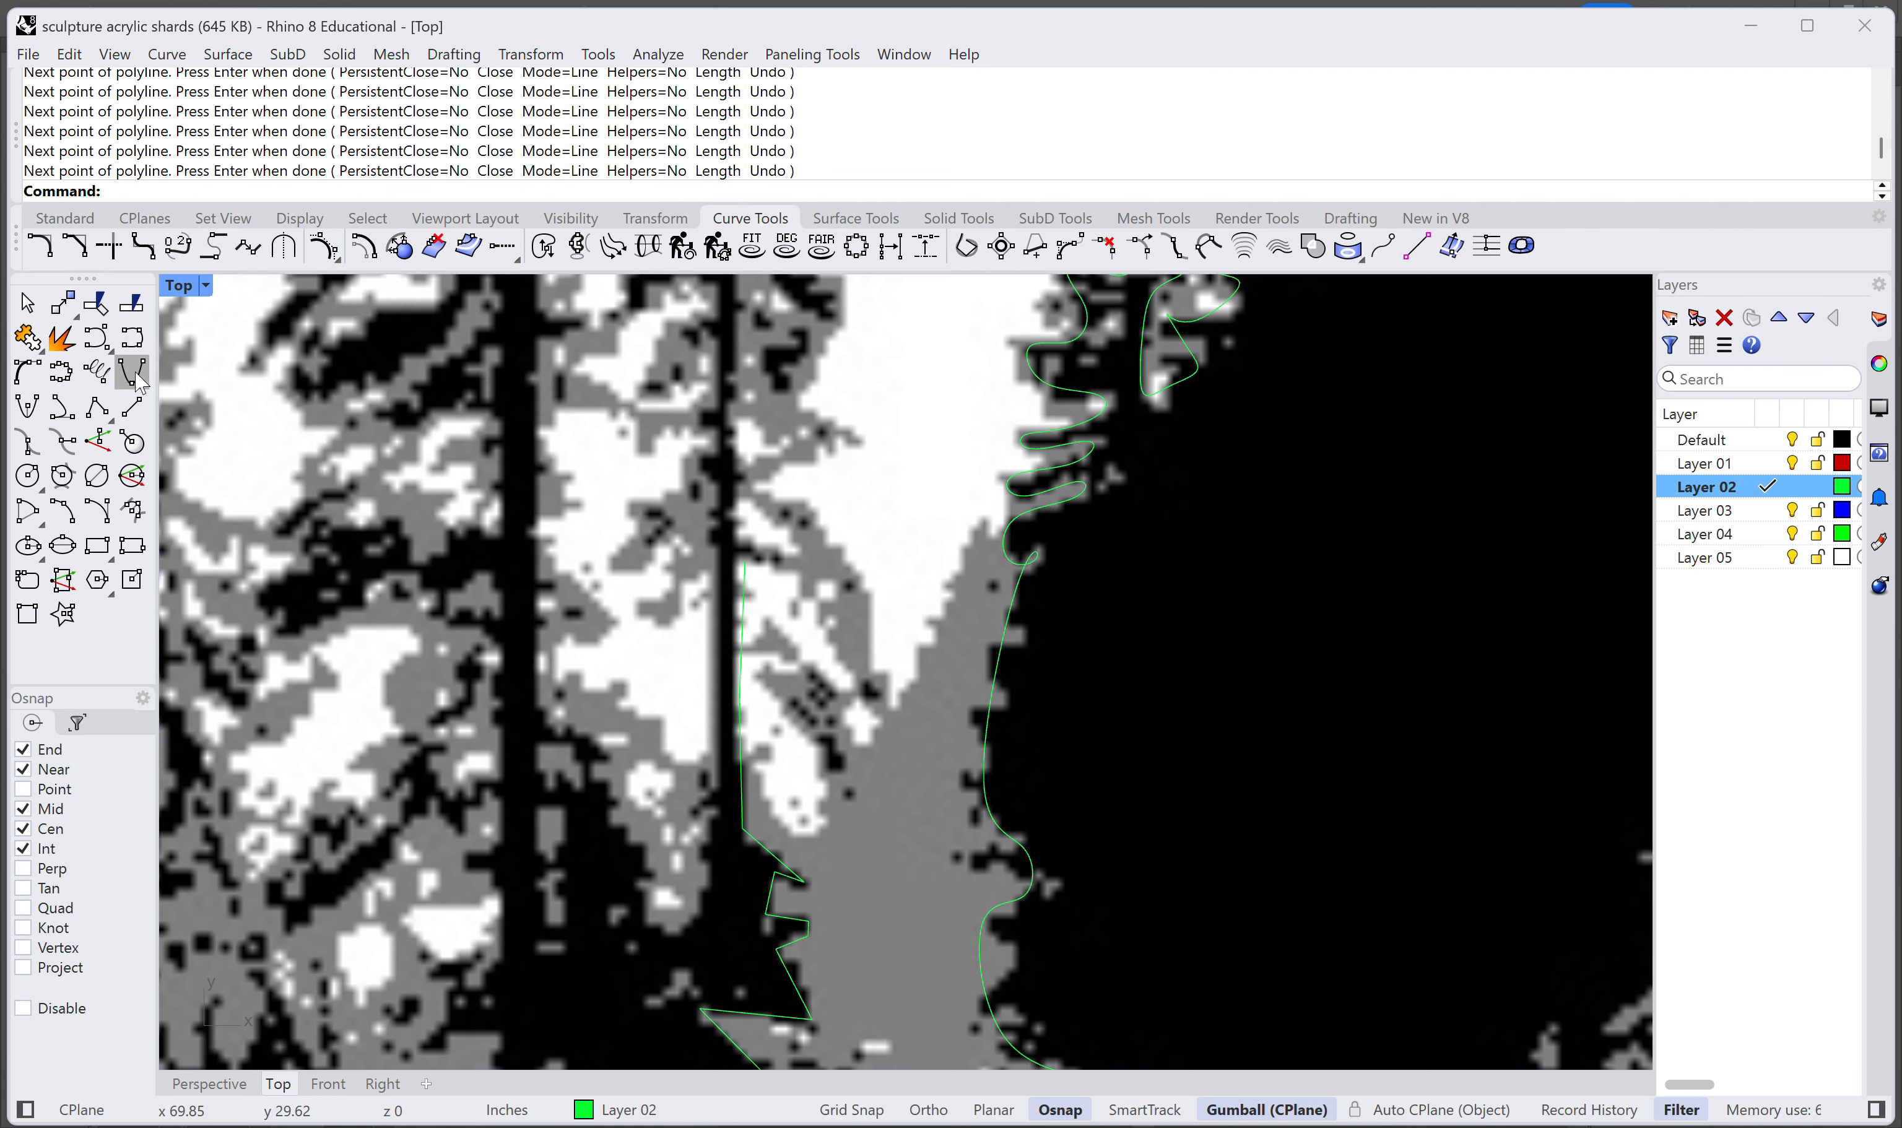
Step: Draw a short line from the polyline's end along the lower edge of the dark branch beside the trunk
click(131, 407)
scroll(699, 560, up, 3)
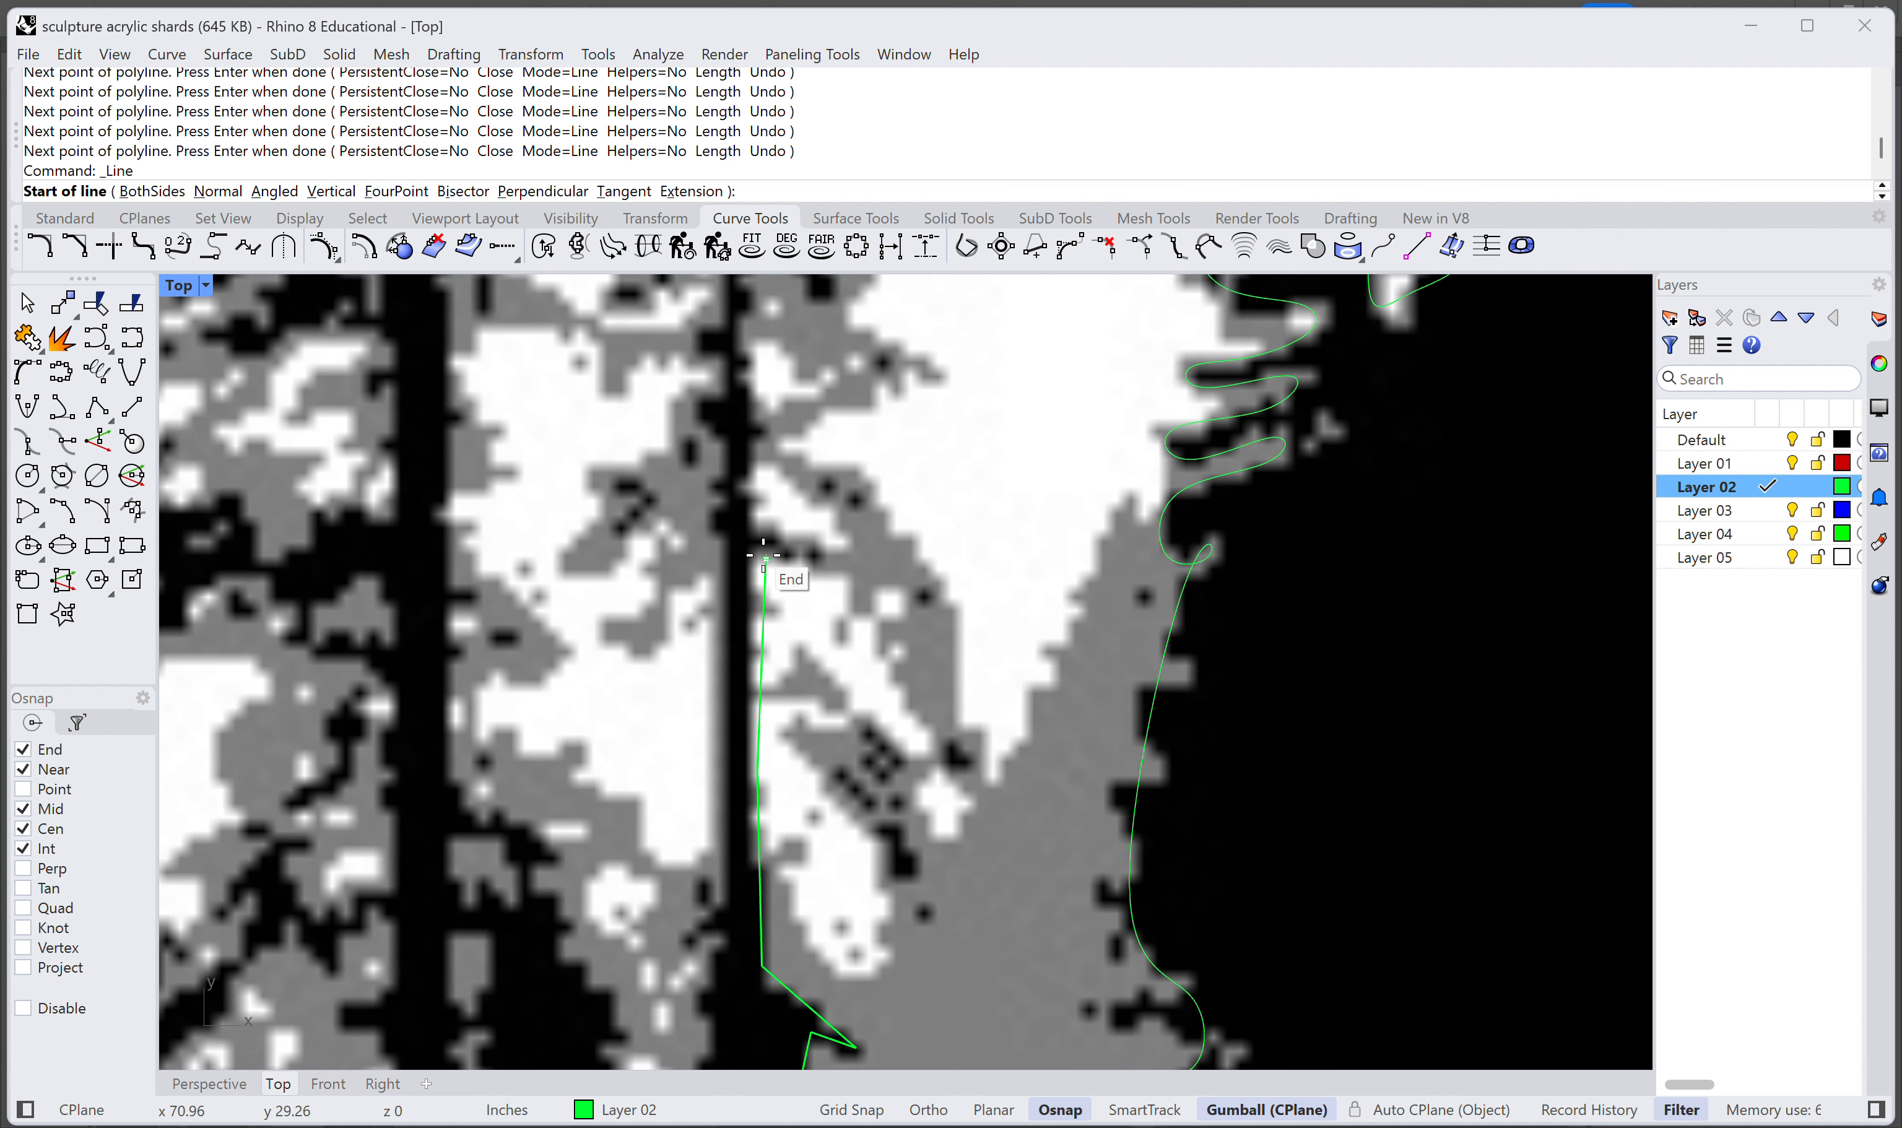
click(767, 554)
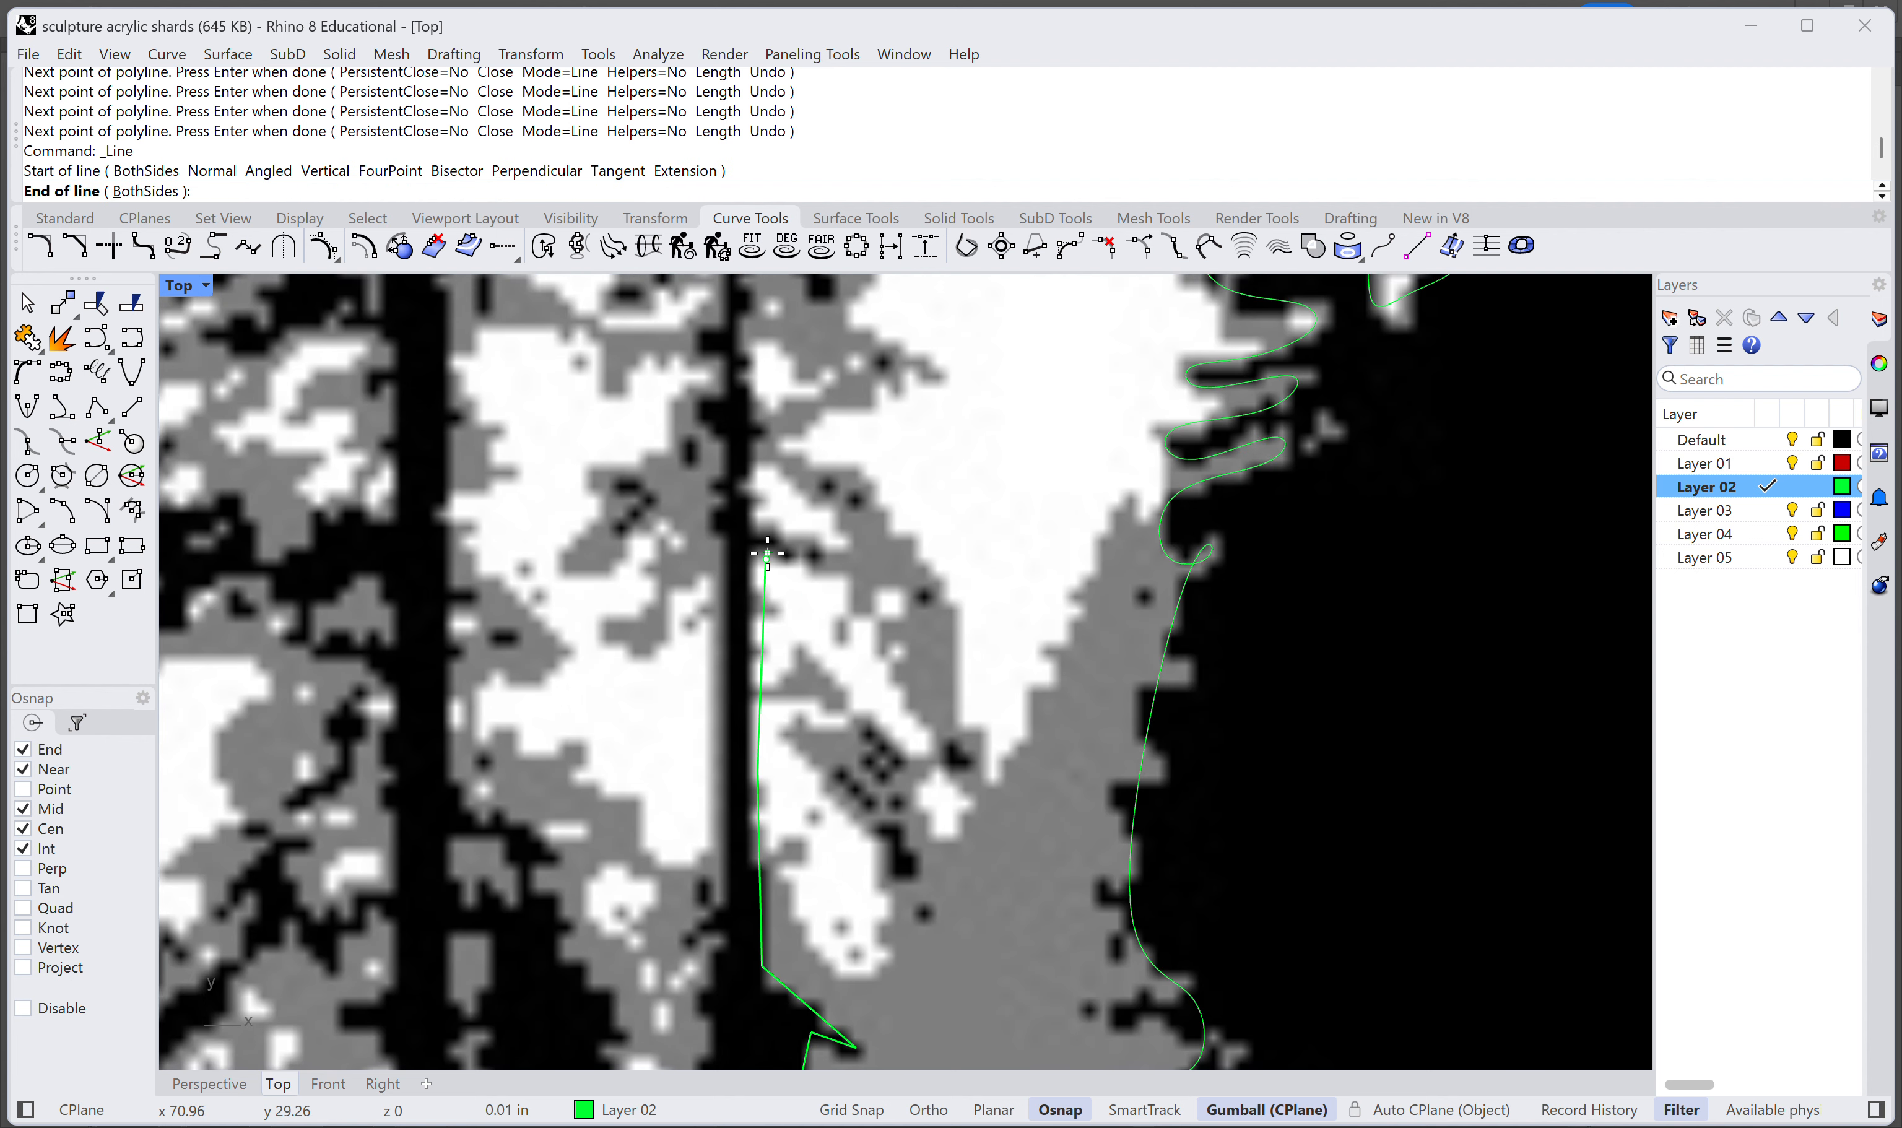
click(826, 565)
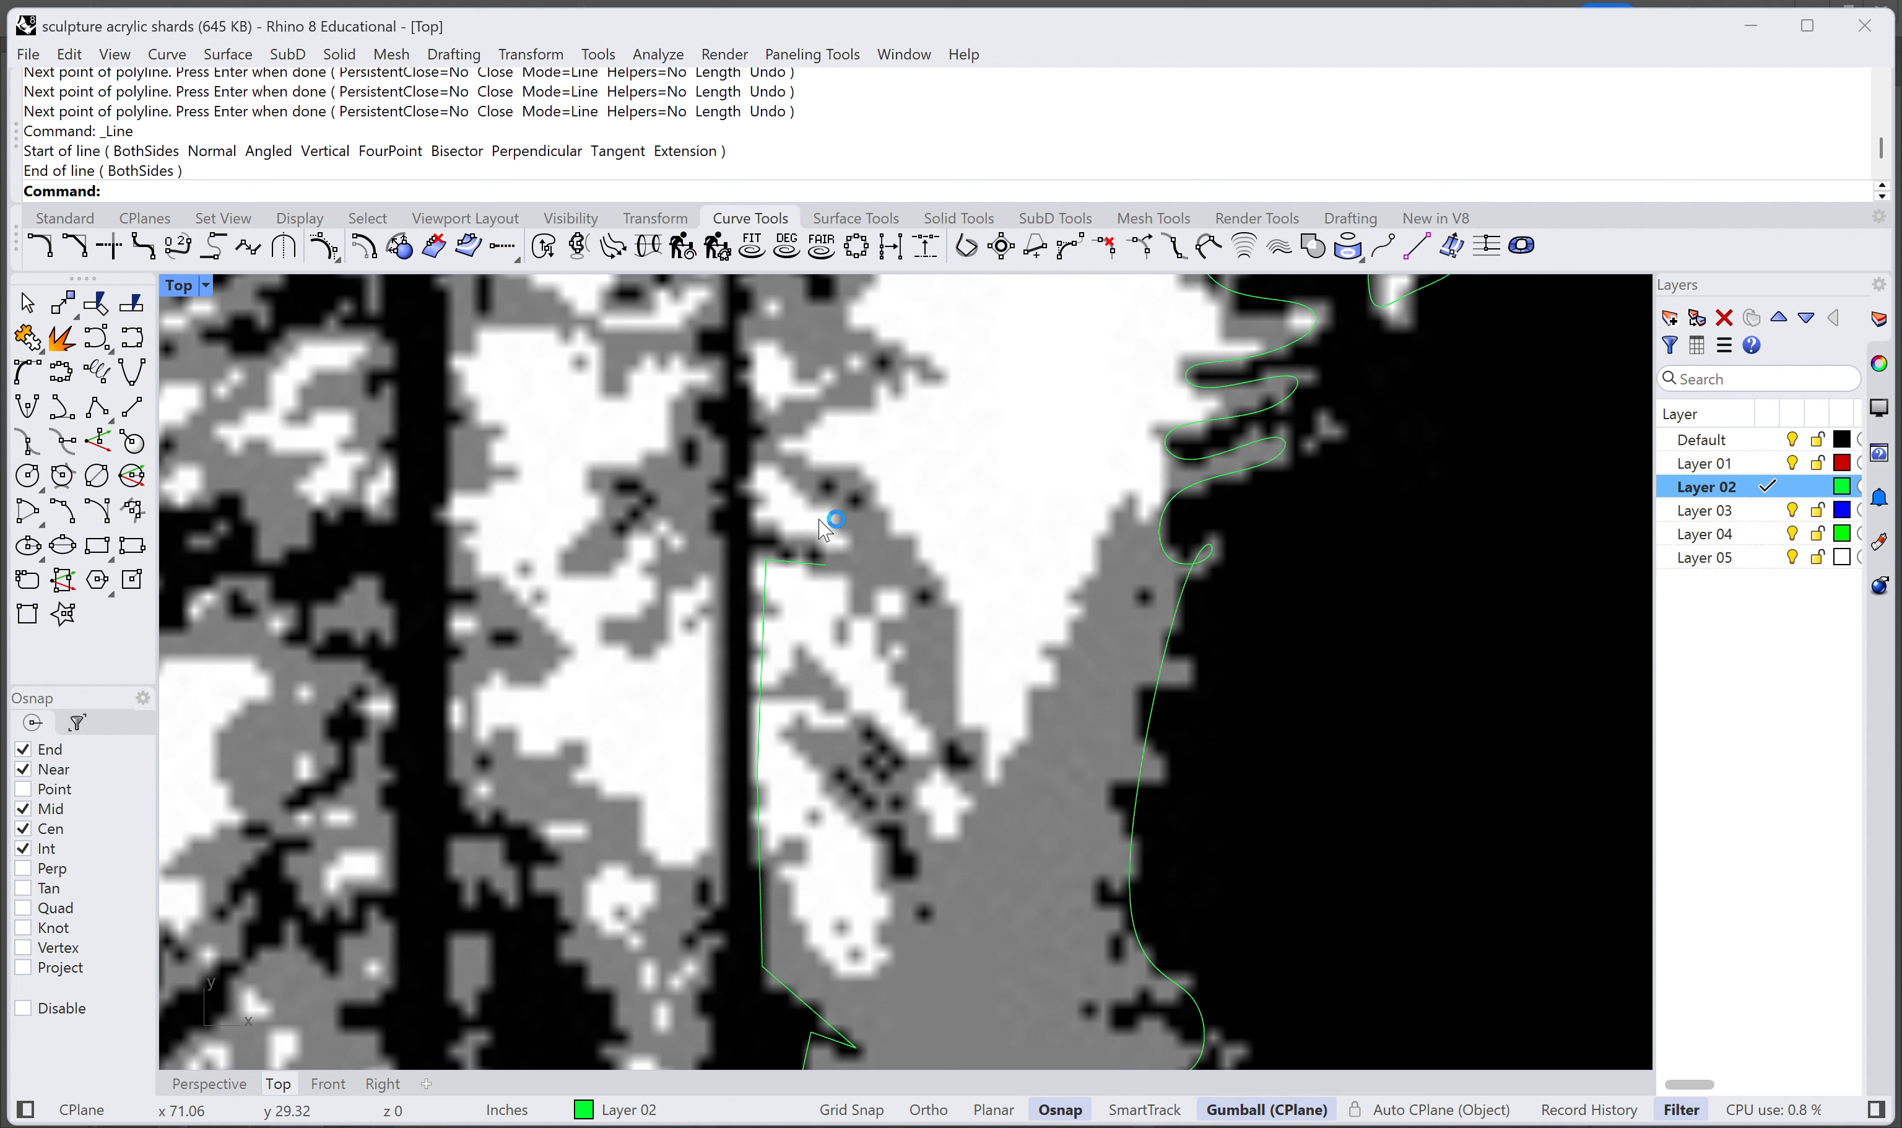
Step: Draw a polyline from the short line's end back around the dark branch and farther up the trunk's edge
key(Return)
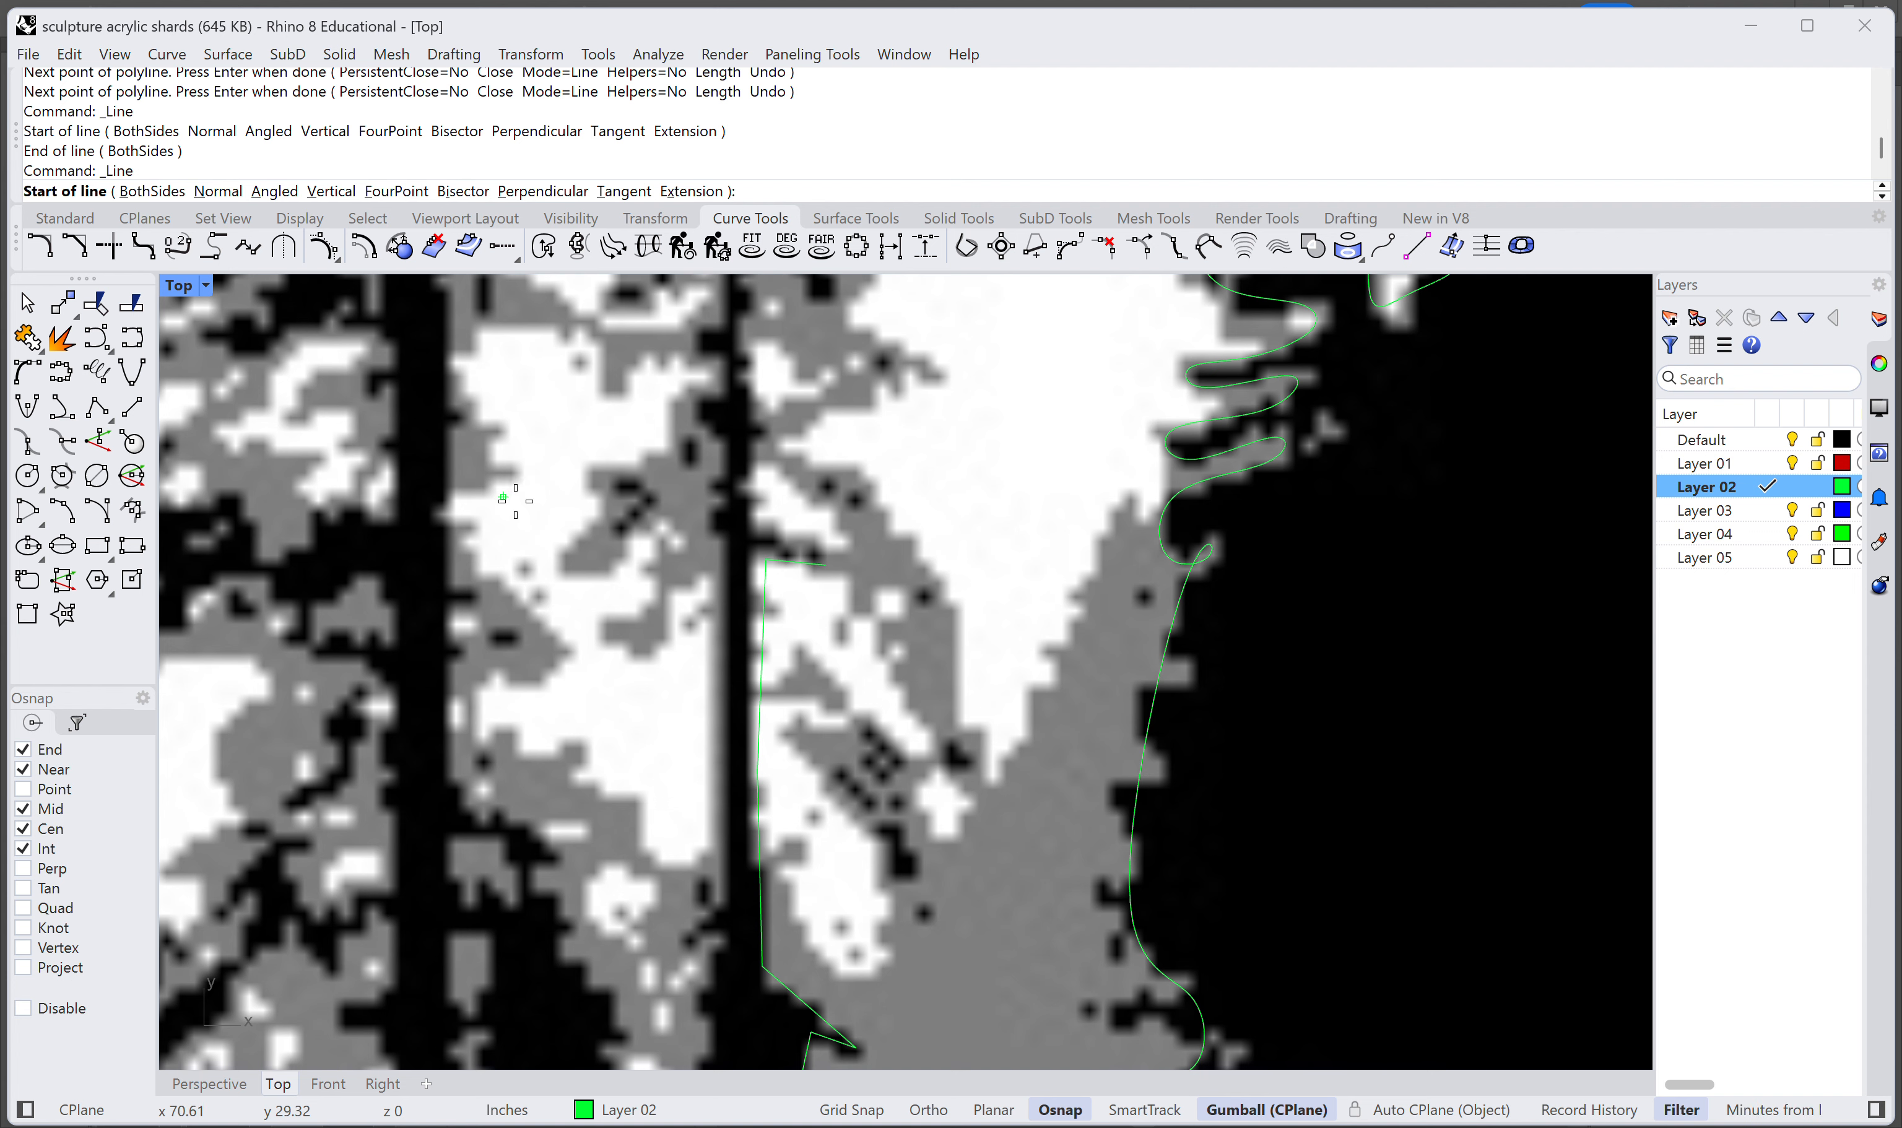
click(96, 411)
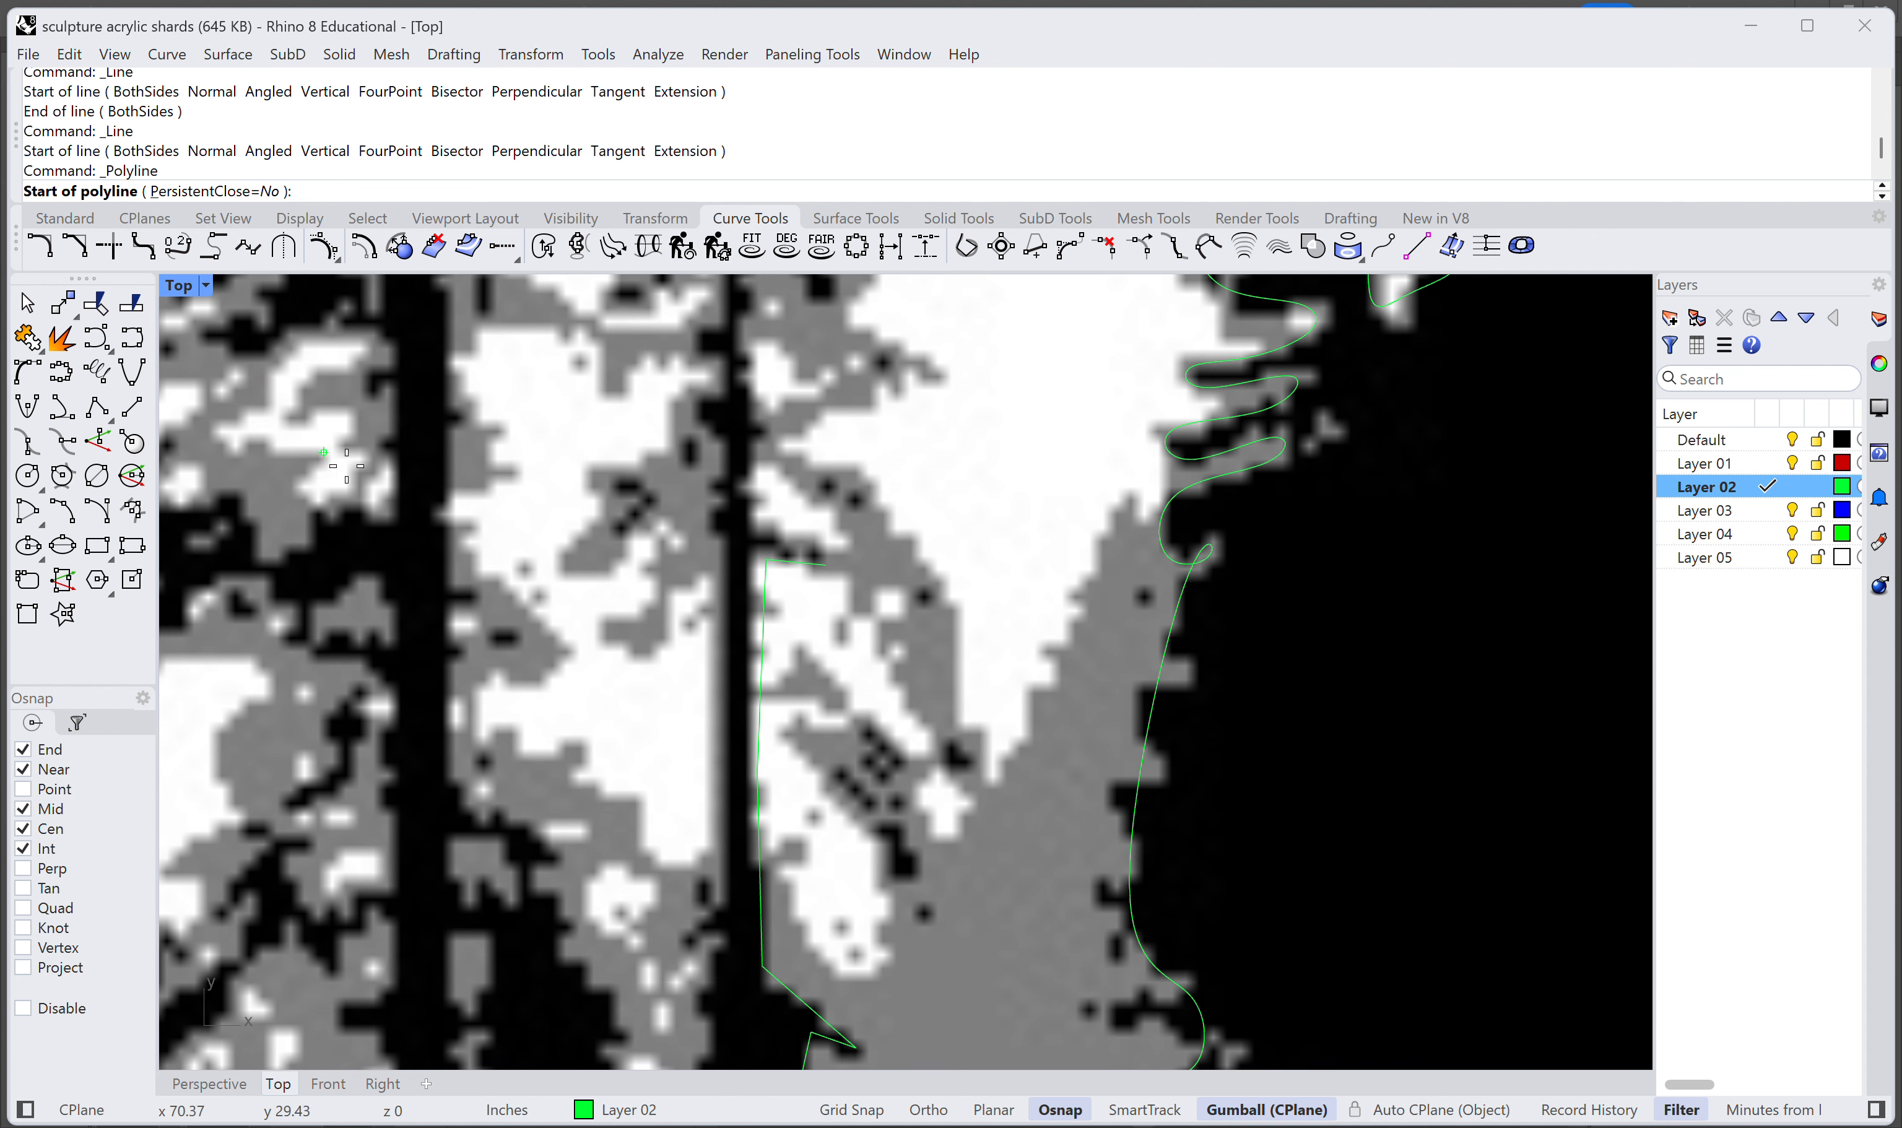
click(826, 565)
click(831, 549)
click(760, 519)
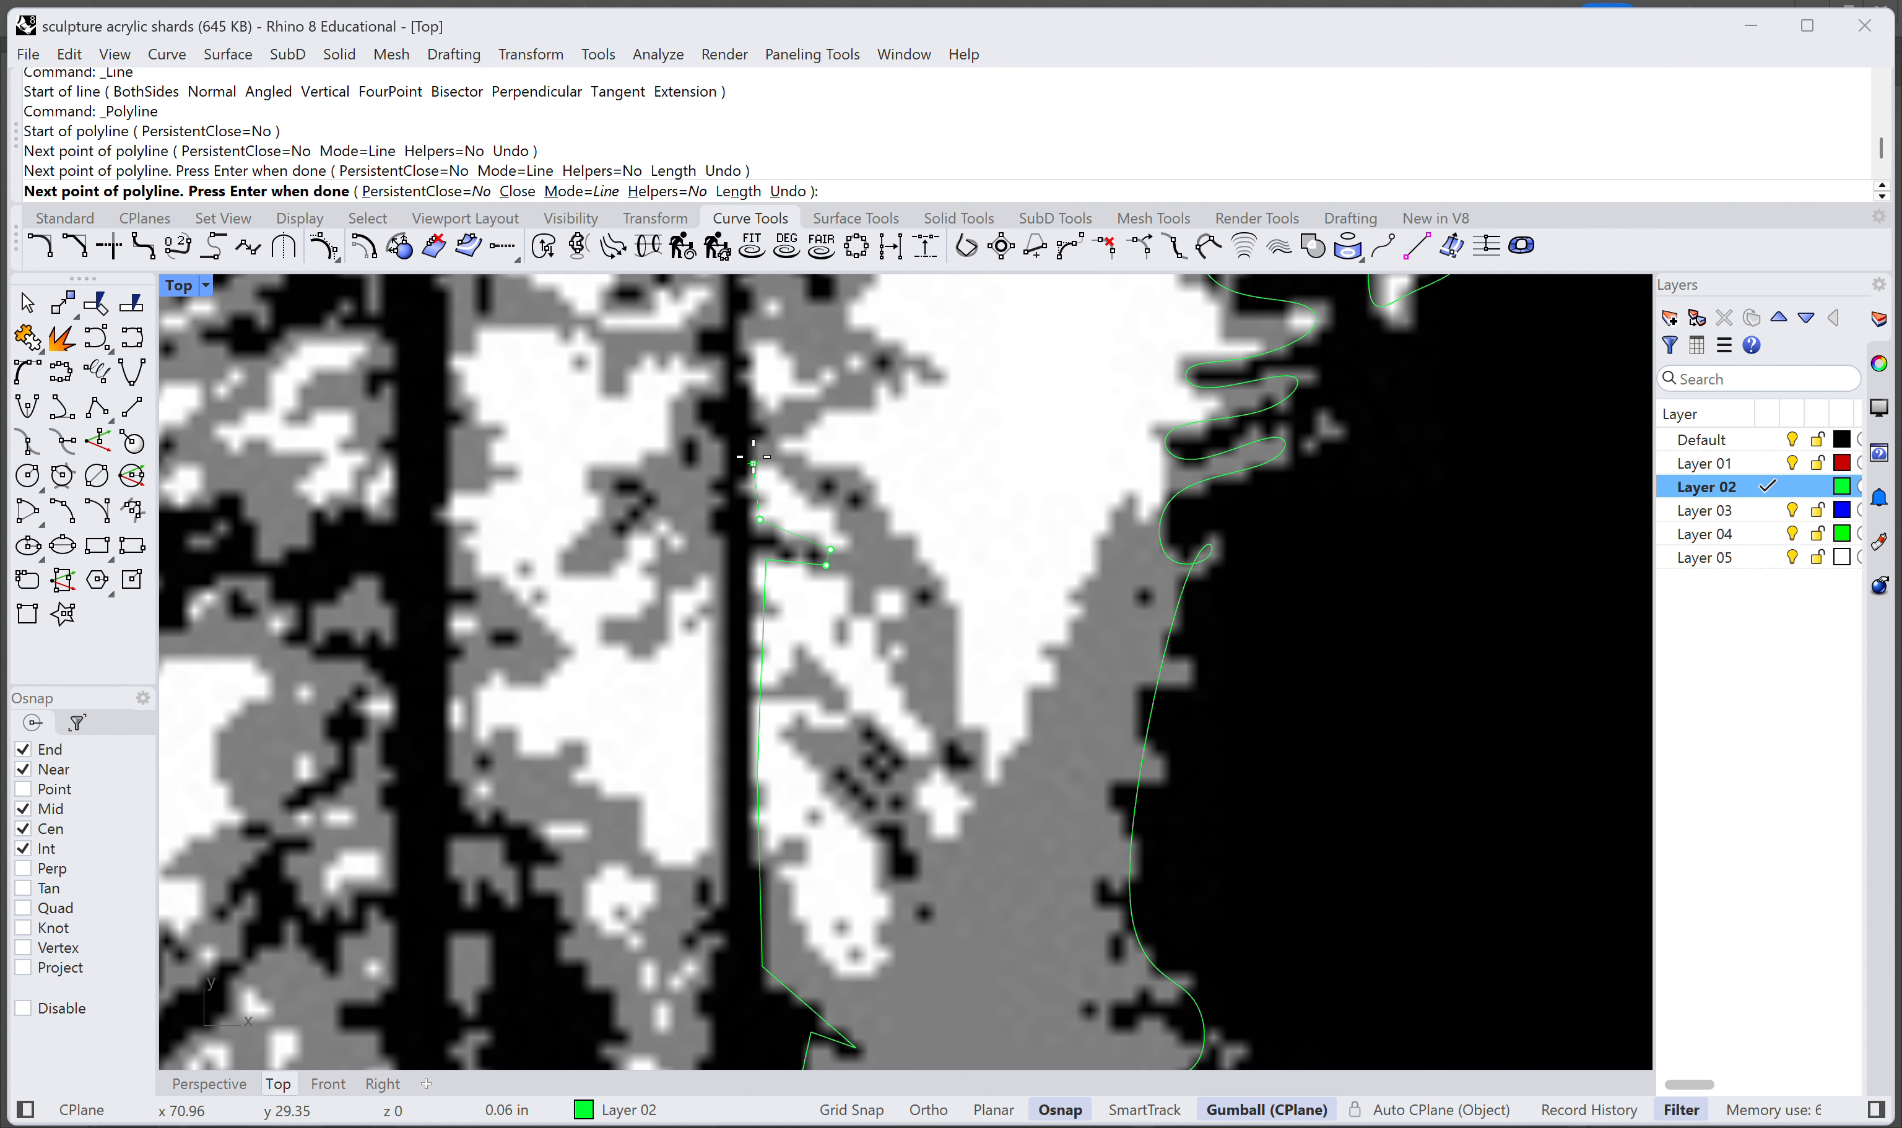
click(761, 449)
scroll(810, 420, down, 3)
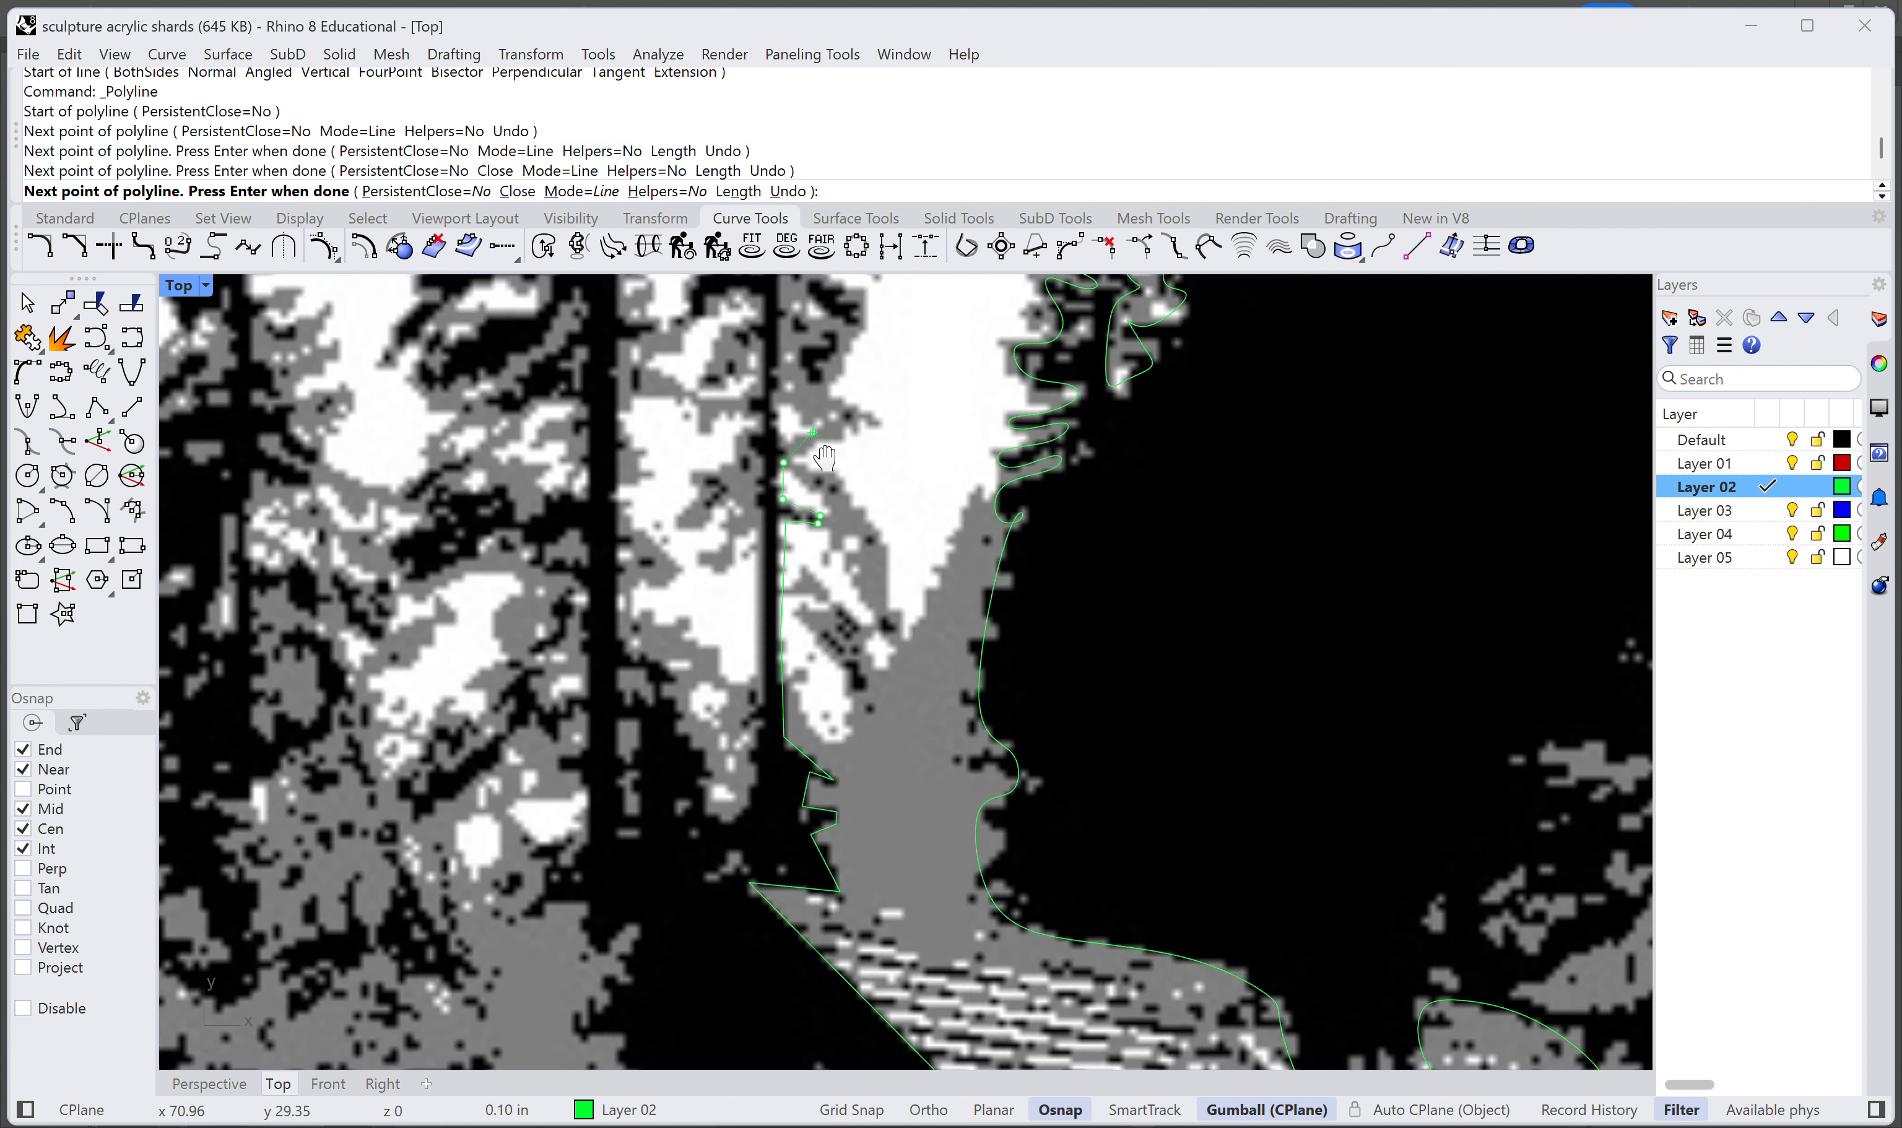
scroll(825, 457, down, 3)
click(780, 551)
scroll(864, 609, down, 2)
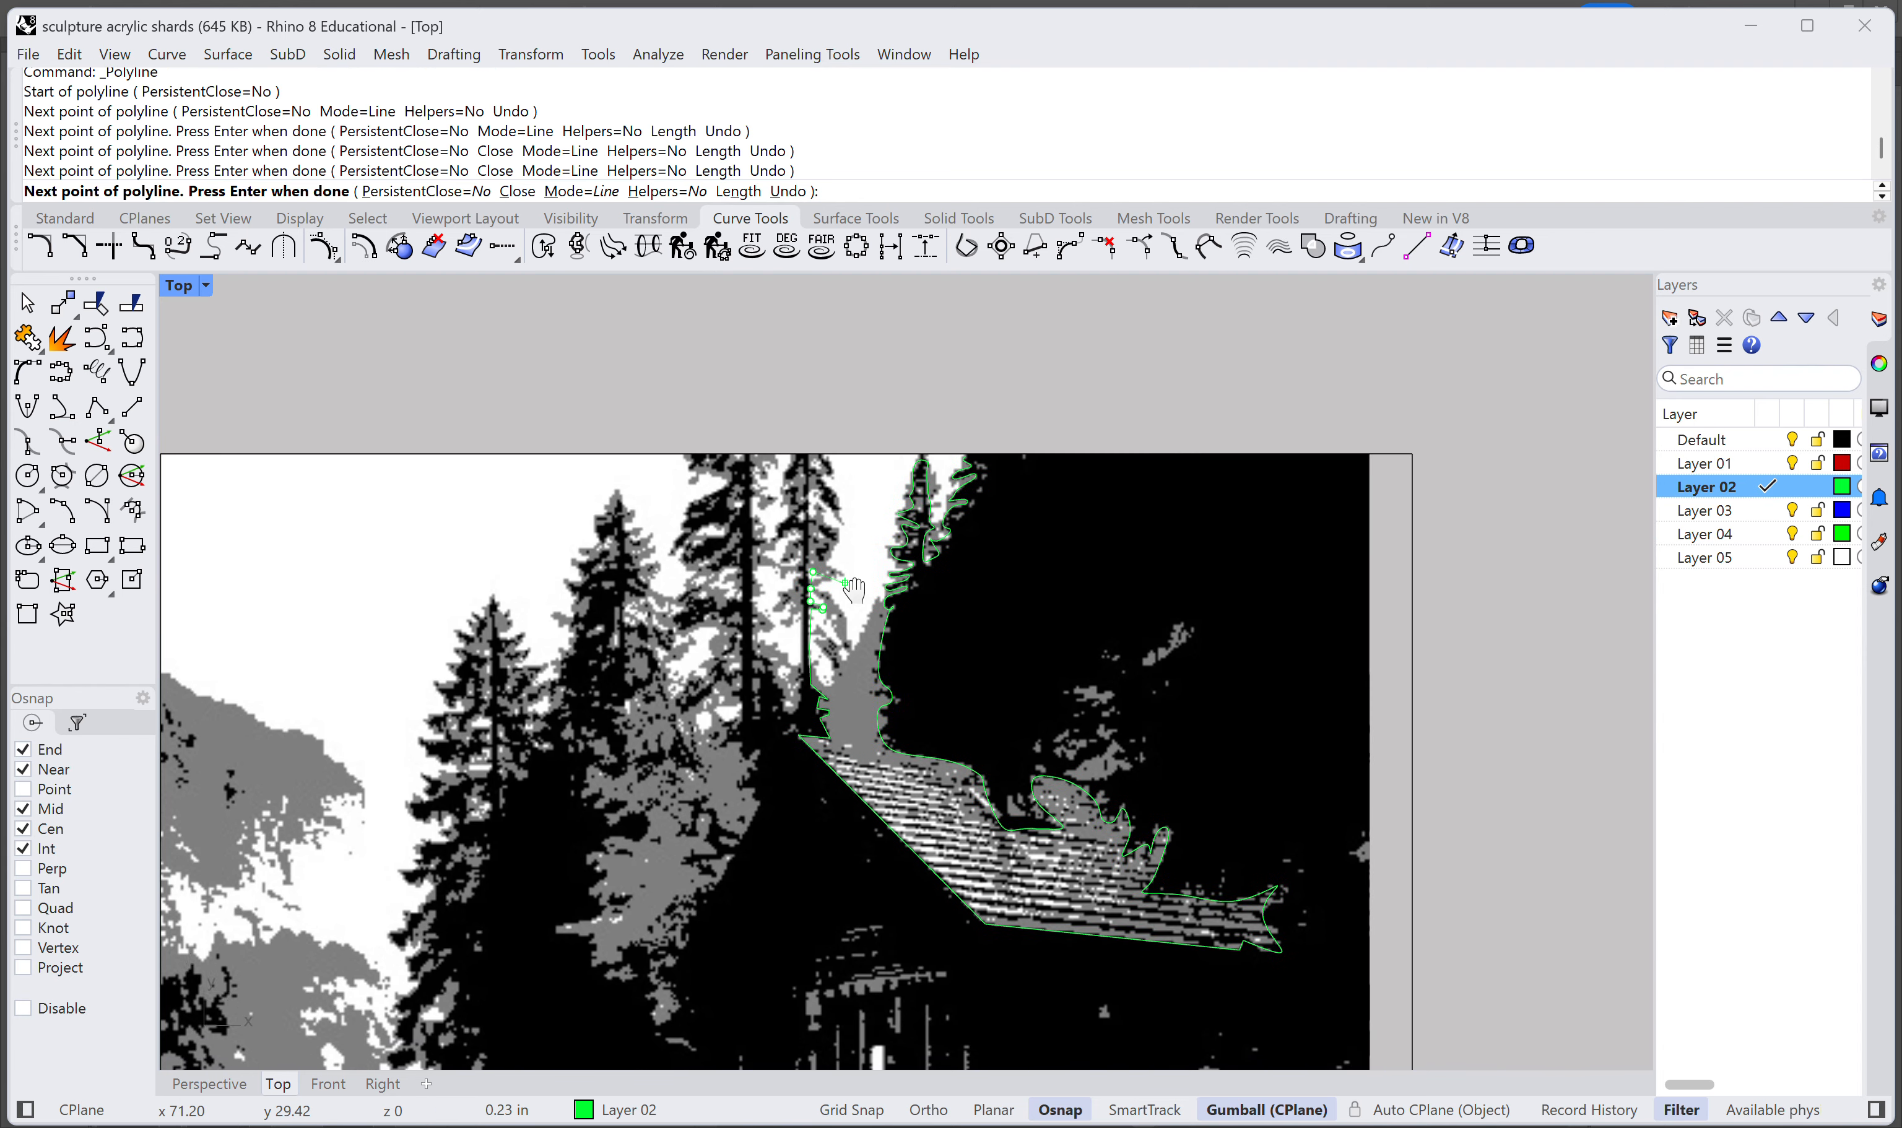
drag(867, 611, 741, 332)
key(Escape)
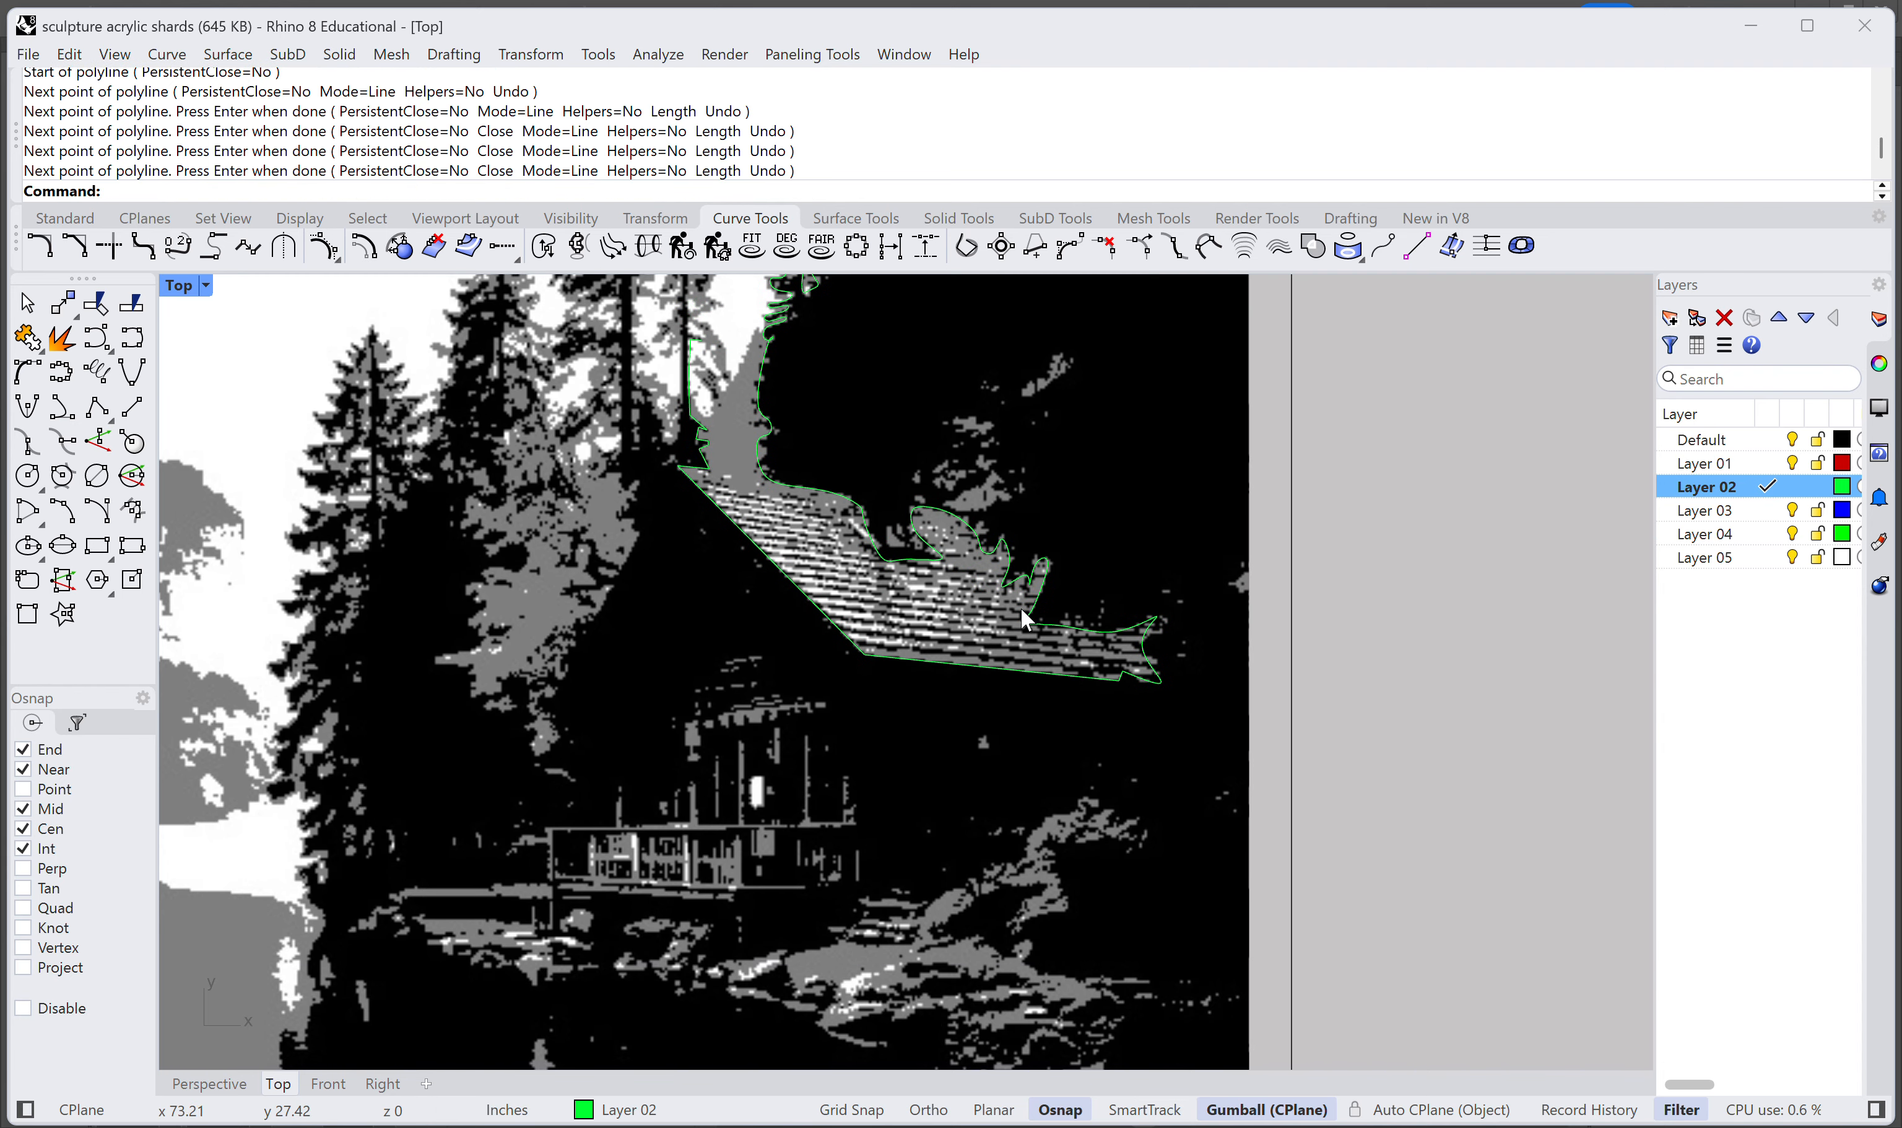
Step: Move the placed cabin picture horizontally clear of the border rectangle and the traced green curves
drag(935, 599, 1022, 540)
drag(776, 577, 942, 485)
scroll(1083, 482, down, 8)
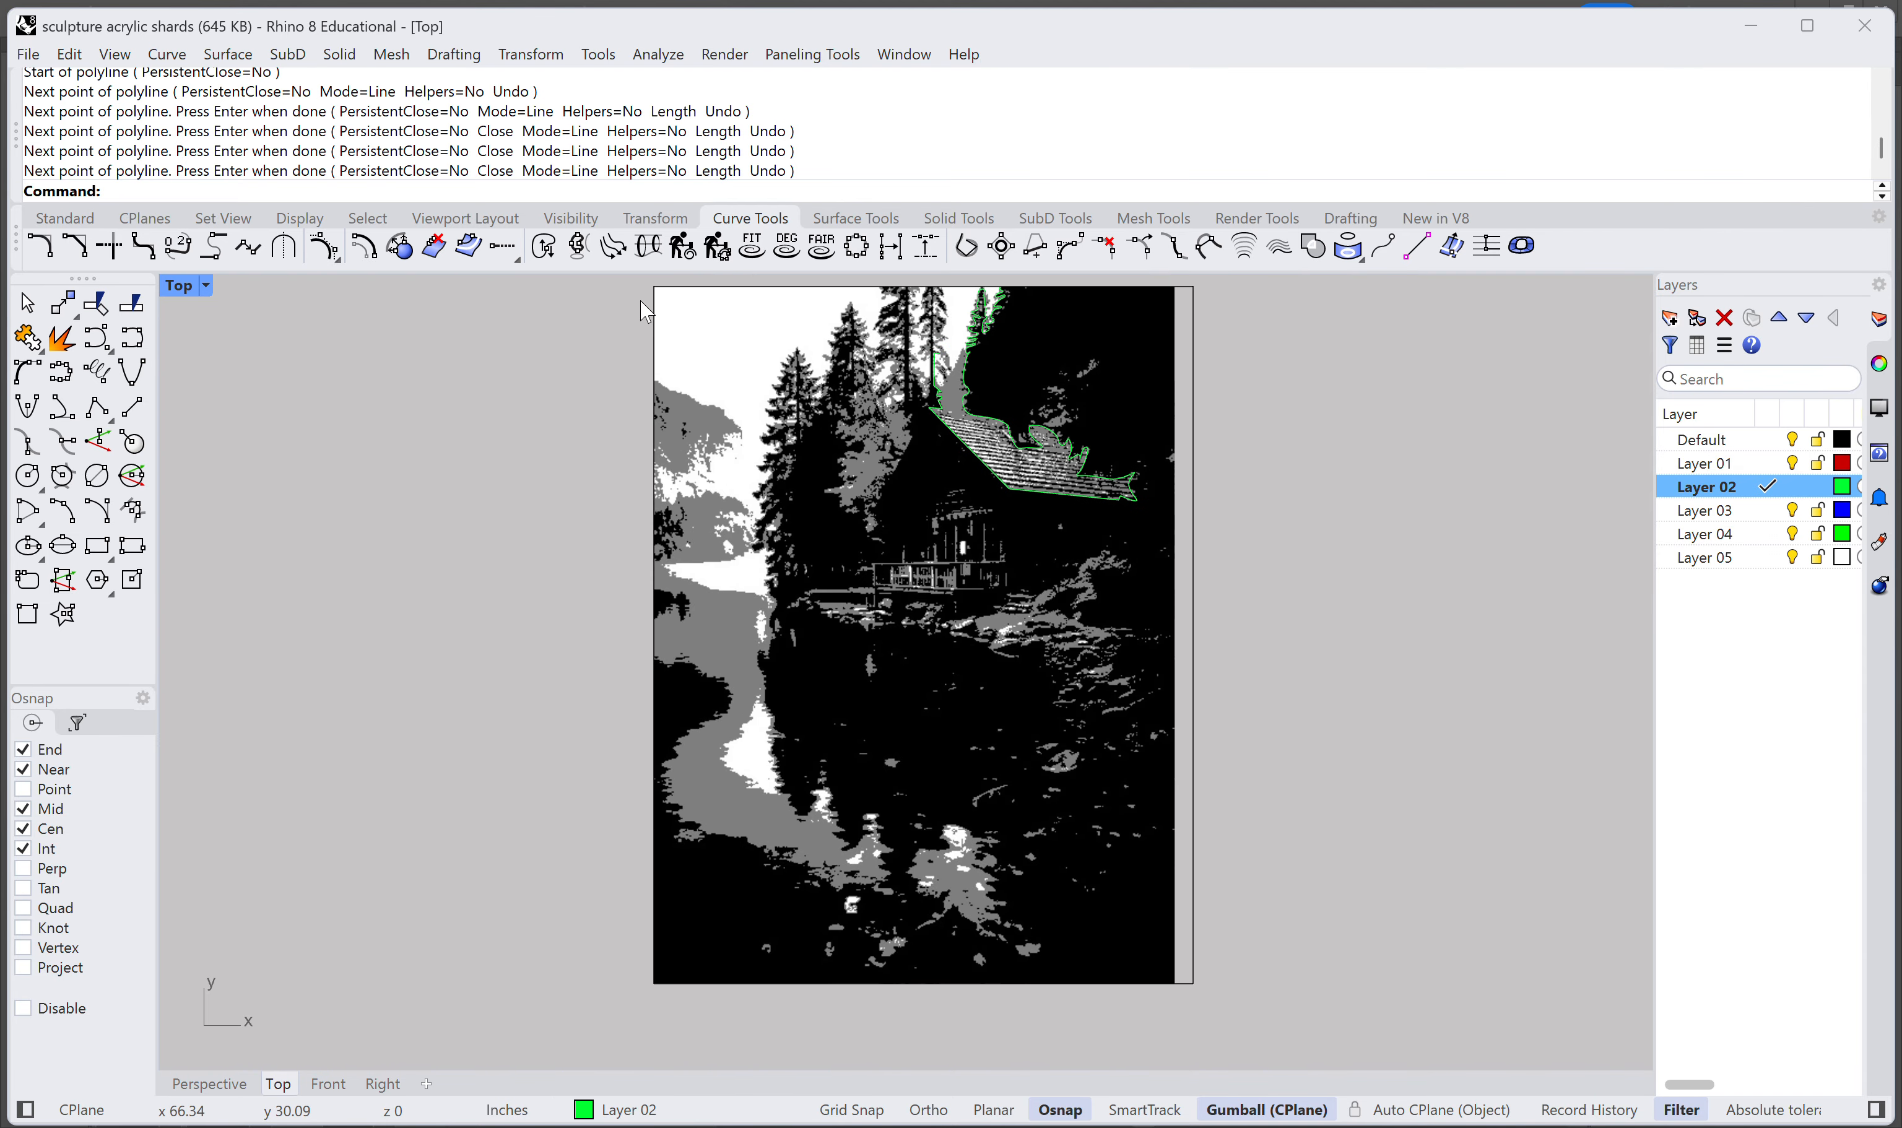
drag(662, 420, 648, 451)
scroll(648, 451, down, 2)
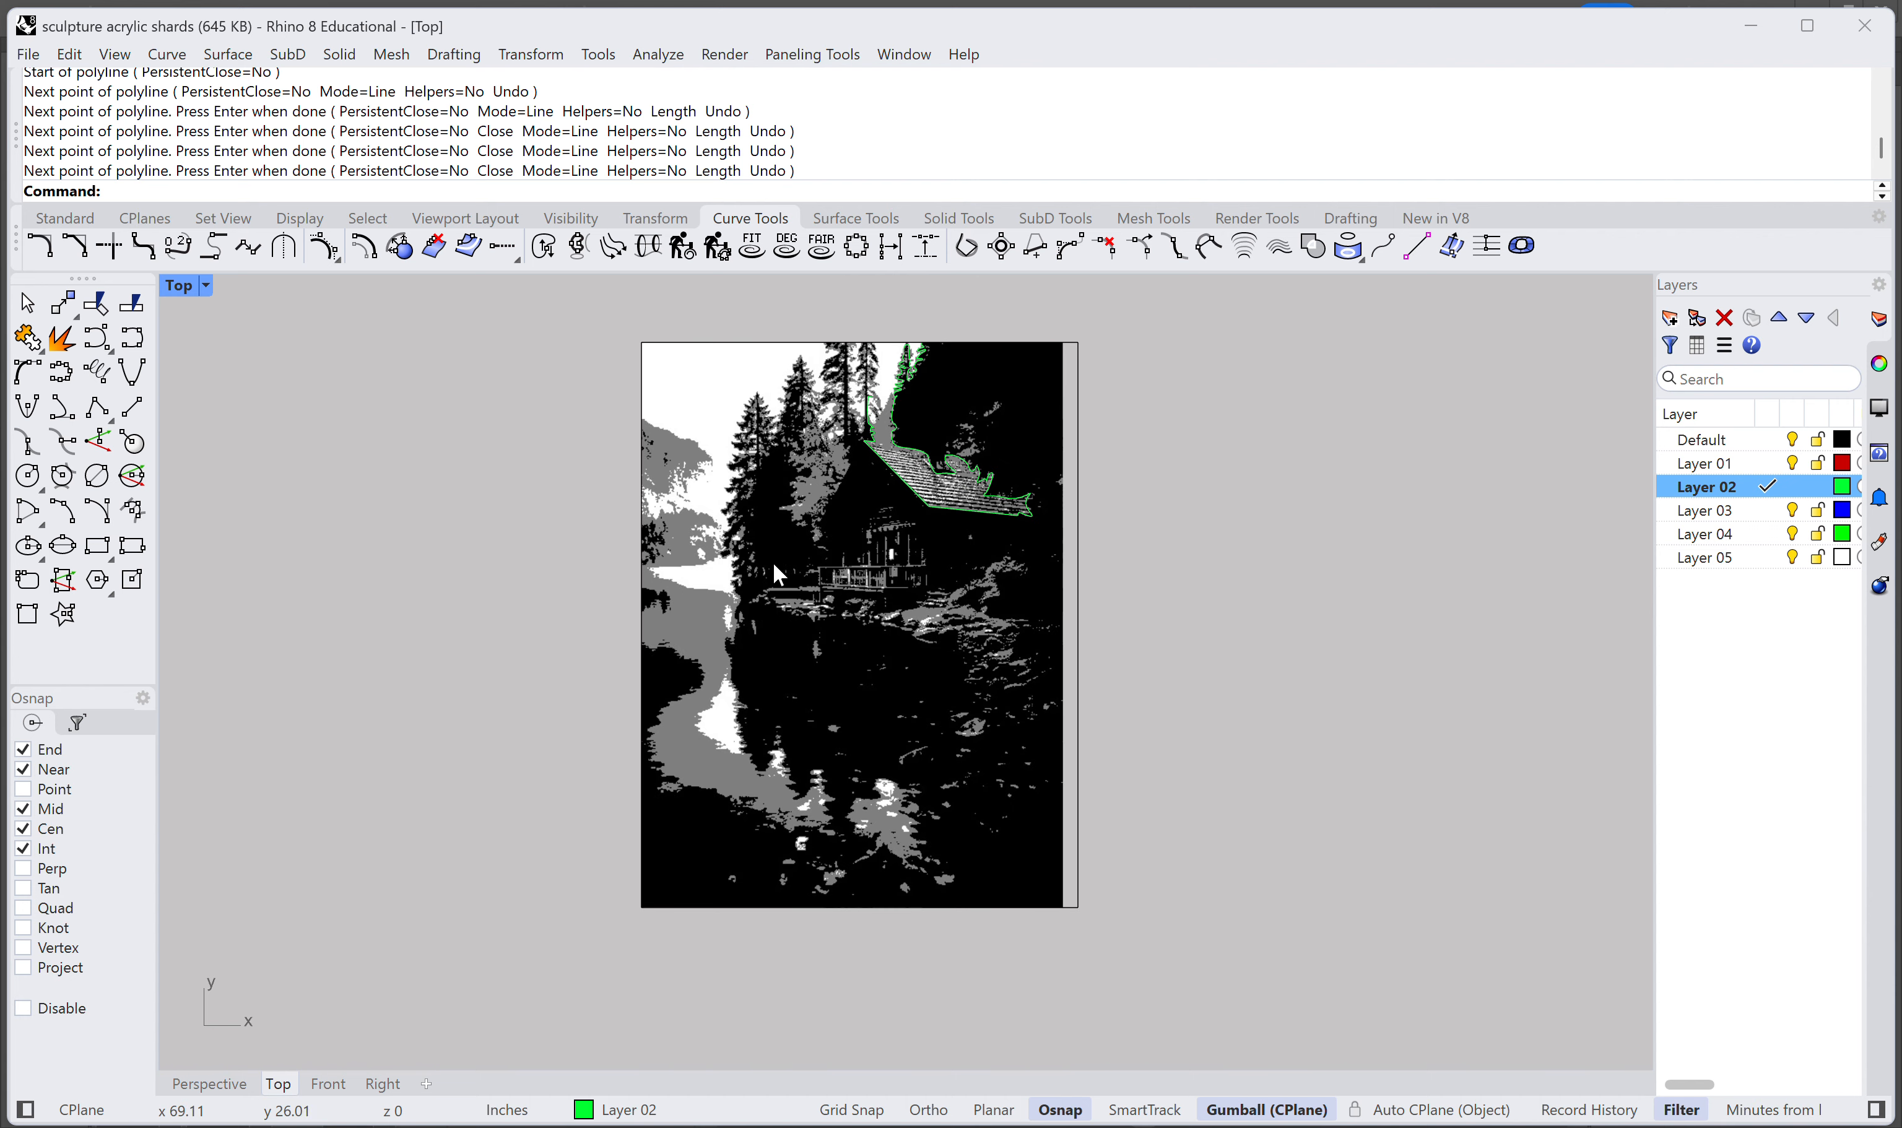
click(961, 648)
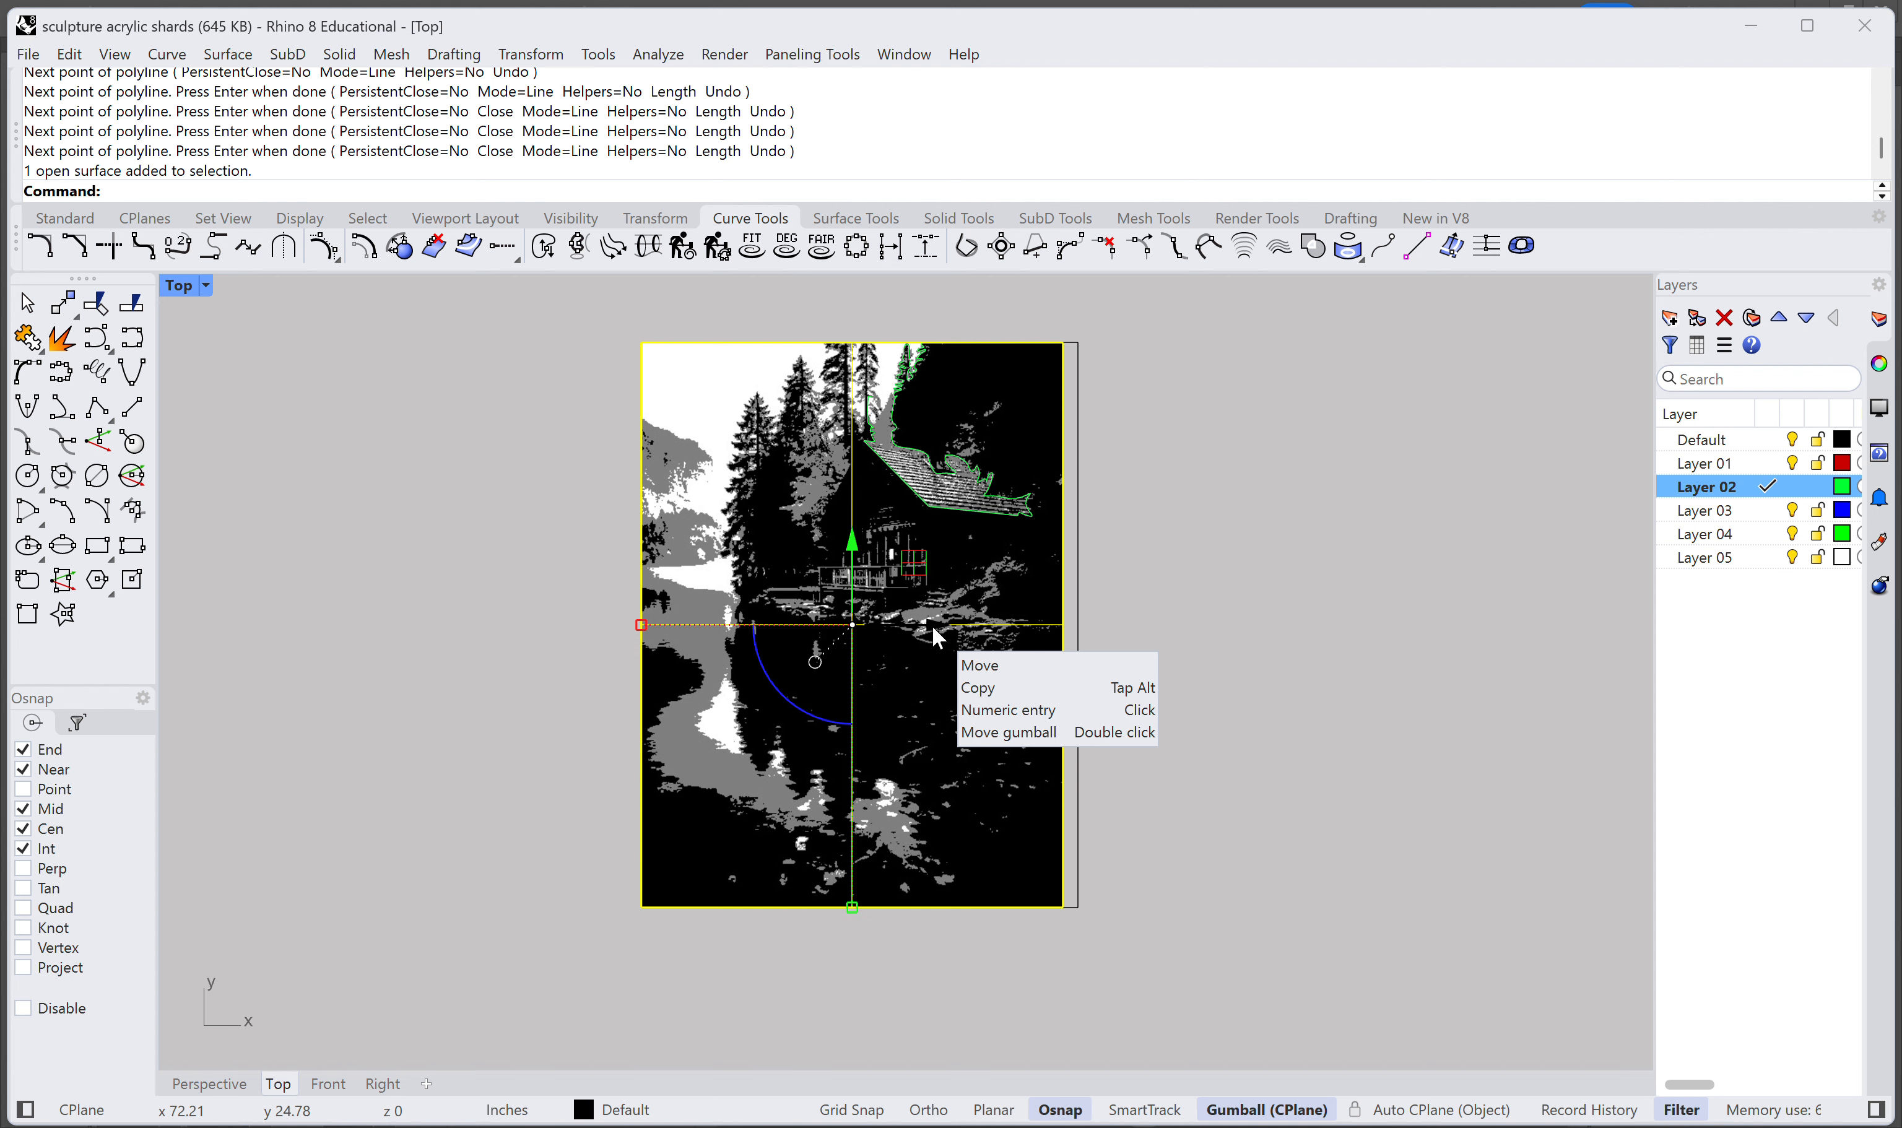
drag(931, 623, 1450, 623)
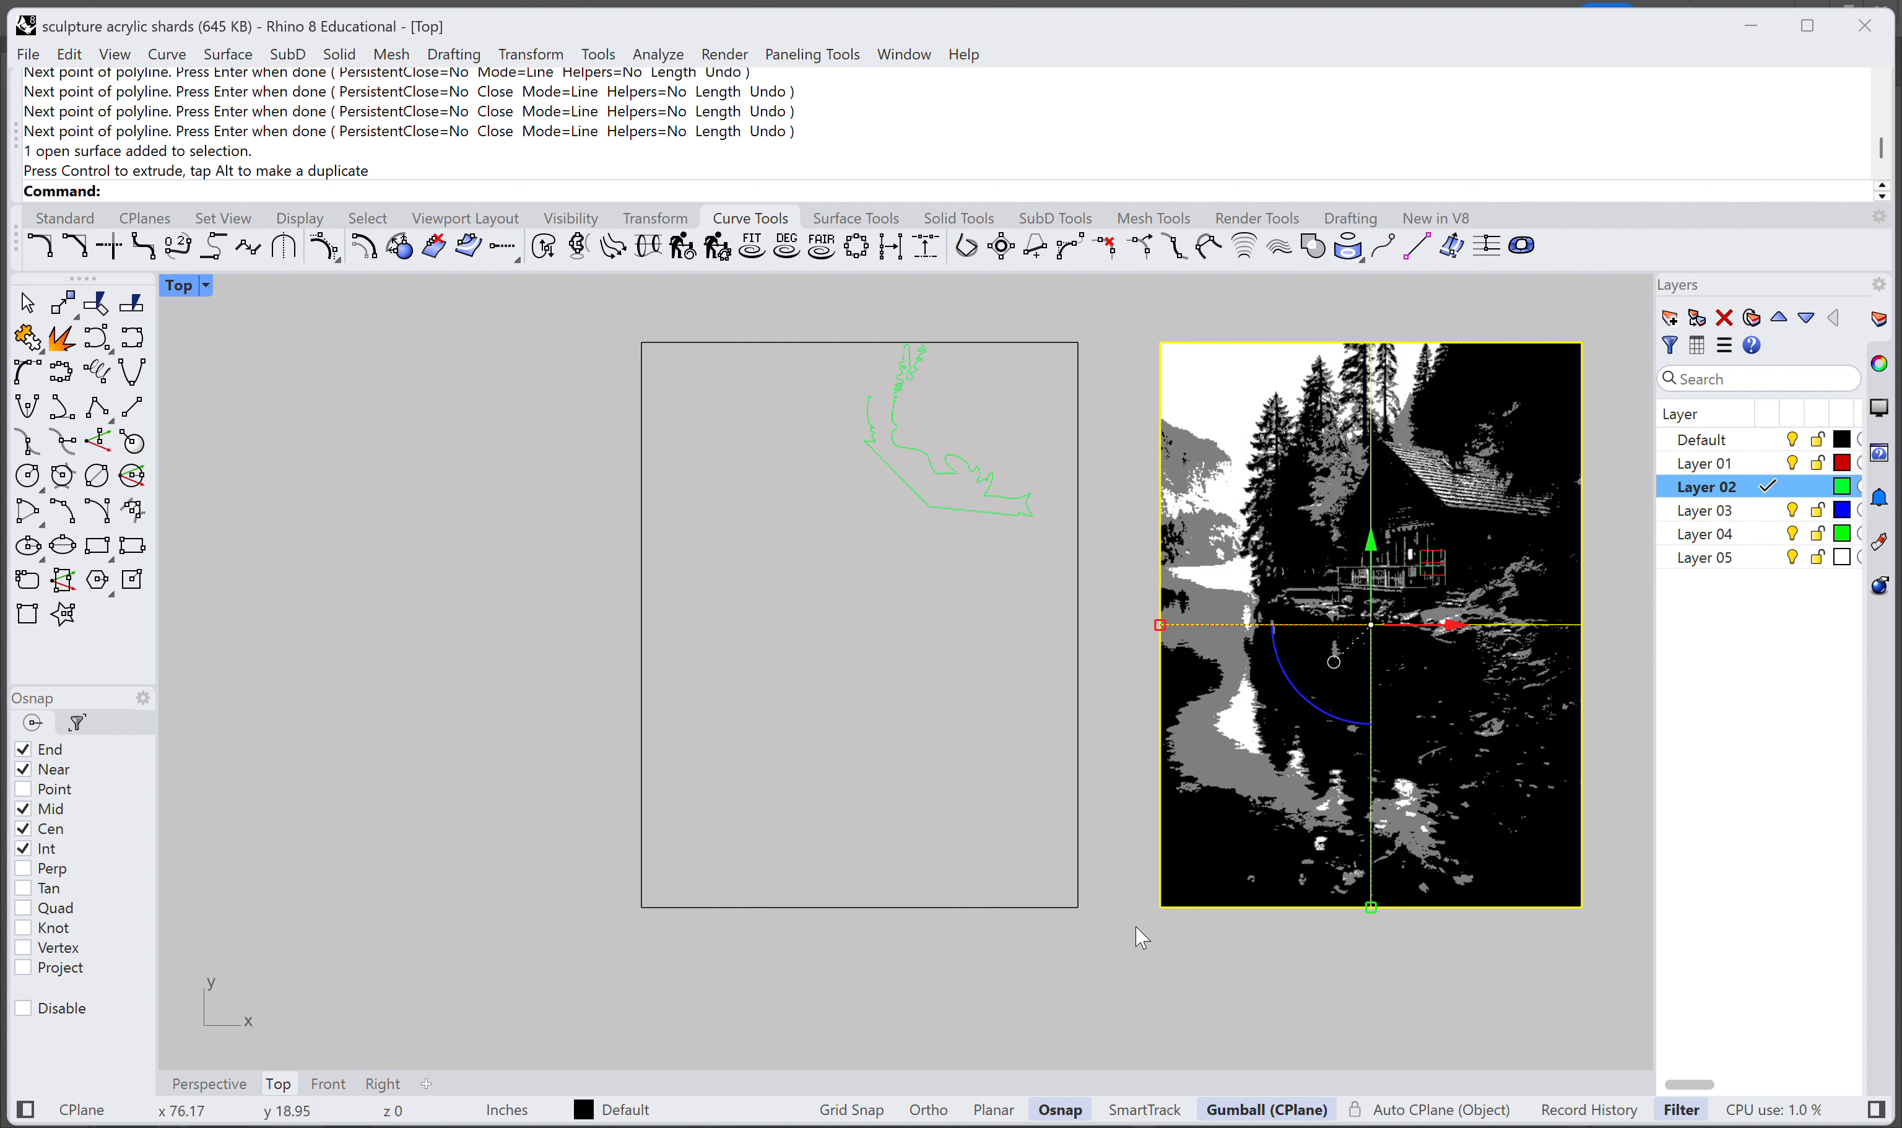
Step: Set up an export of the border rectangle and traced curves in Adobe Illustrator (*.ai) format, and cancel it
scroll(904, 469, up, 2)
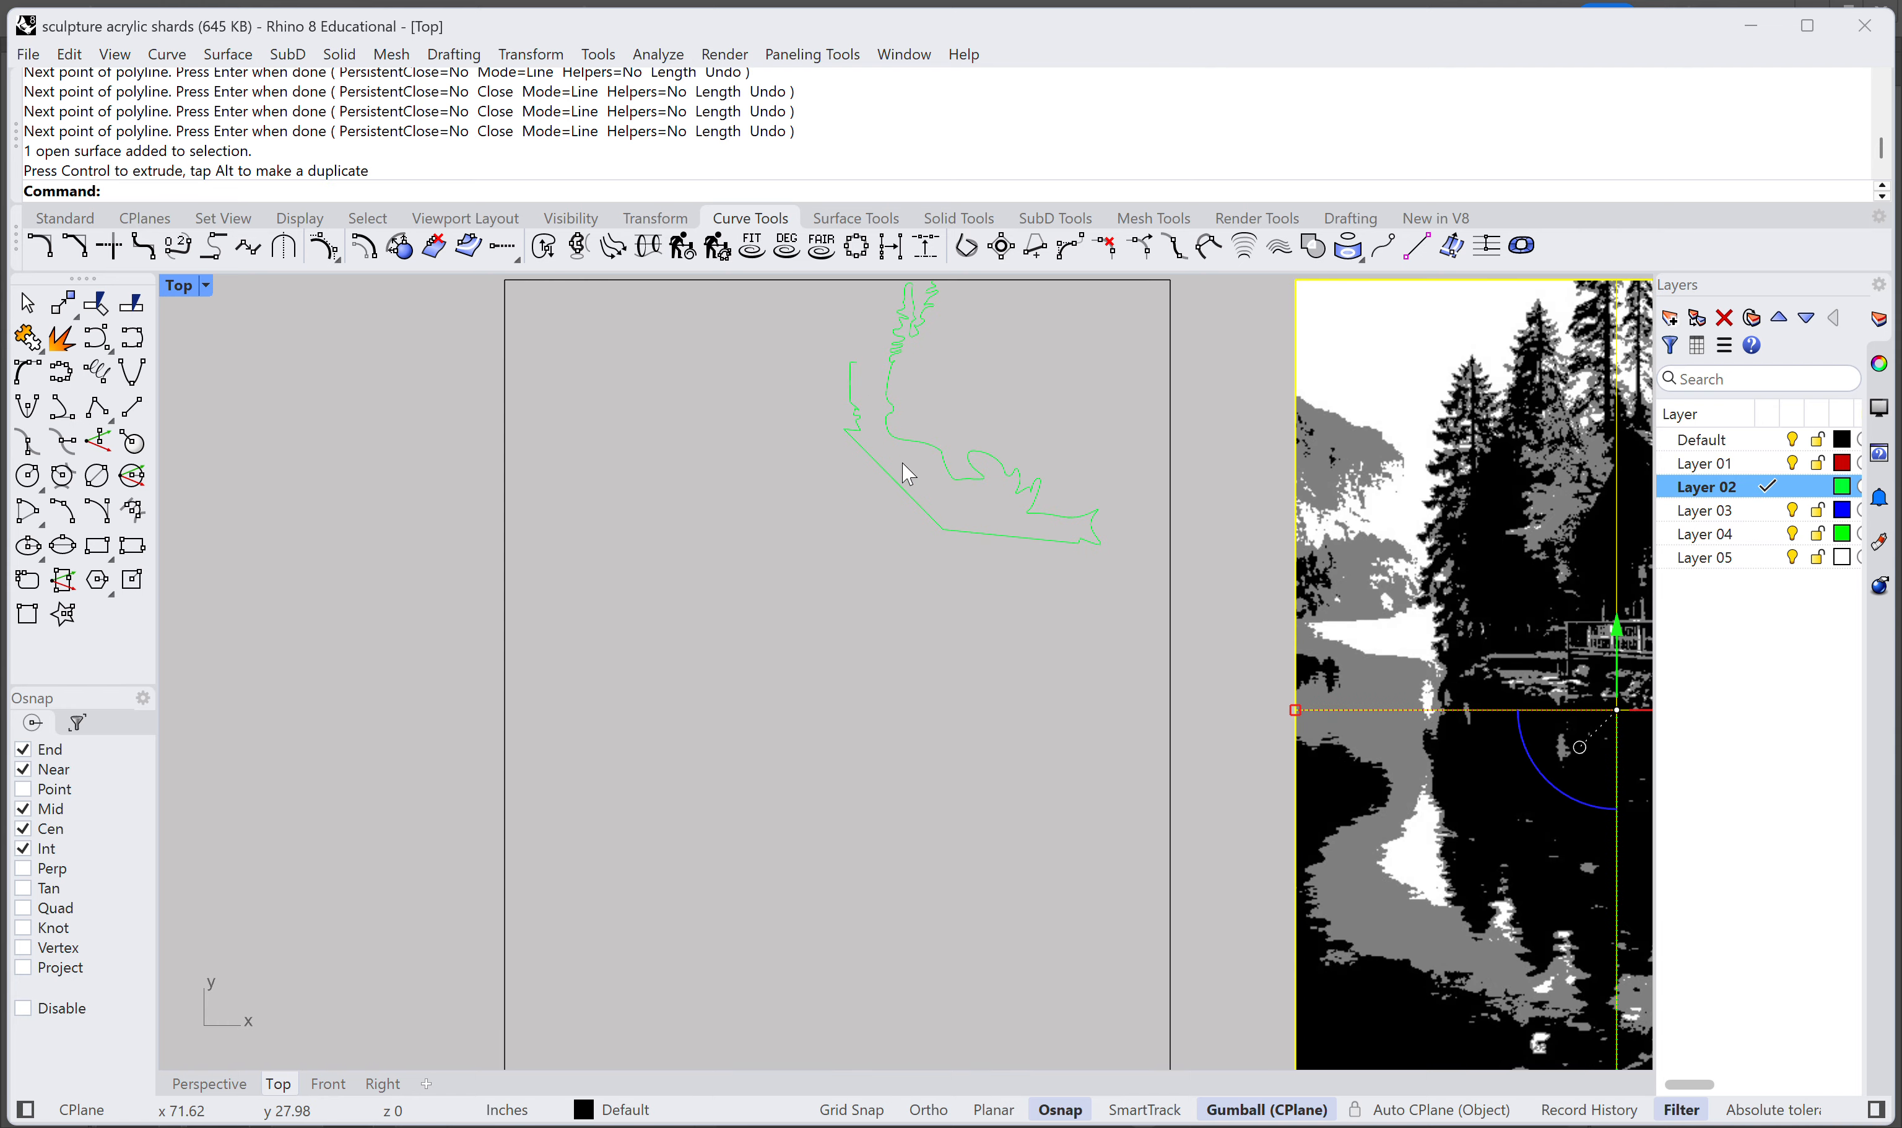
drag(536, 313, 1152, 1047)
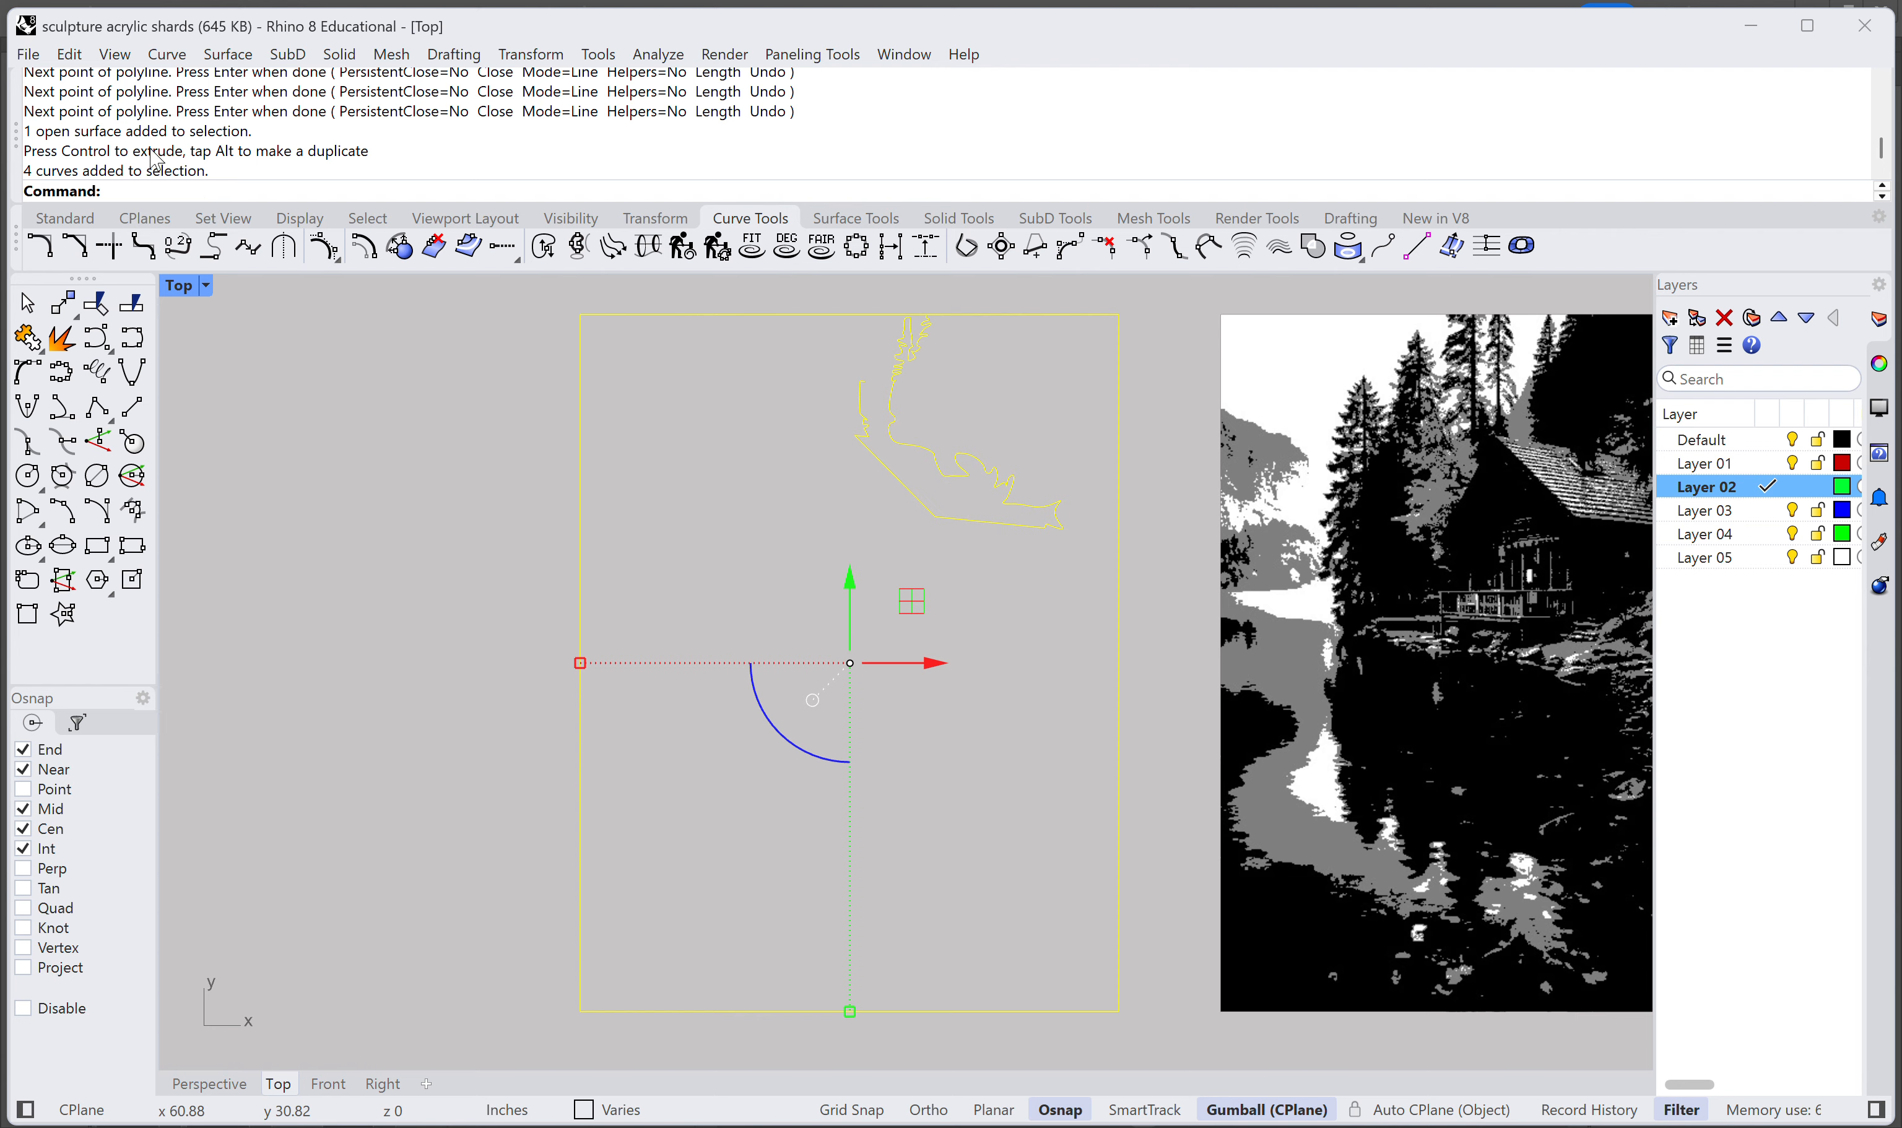
click(28, 56)
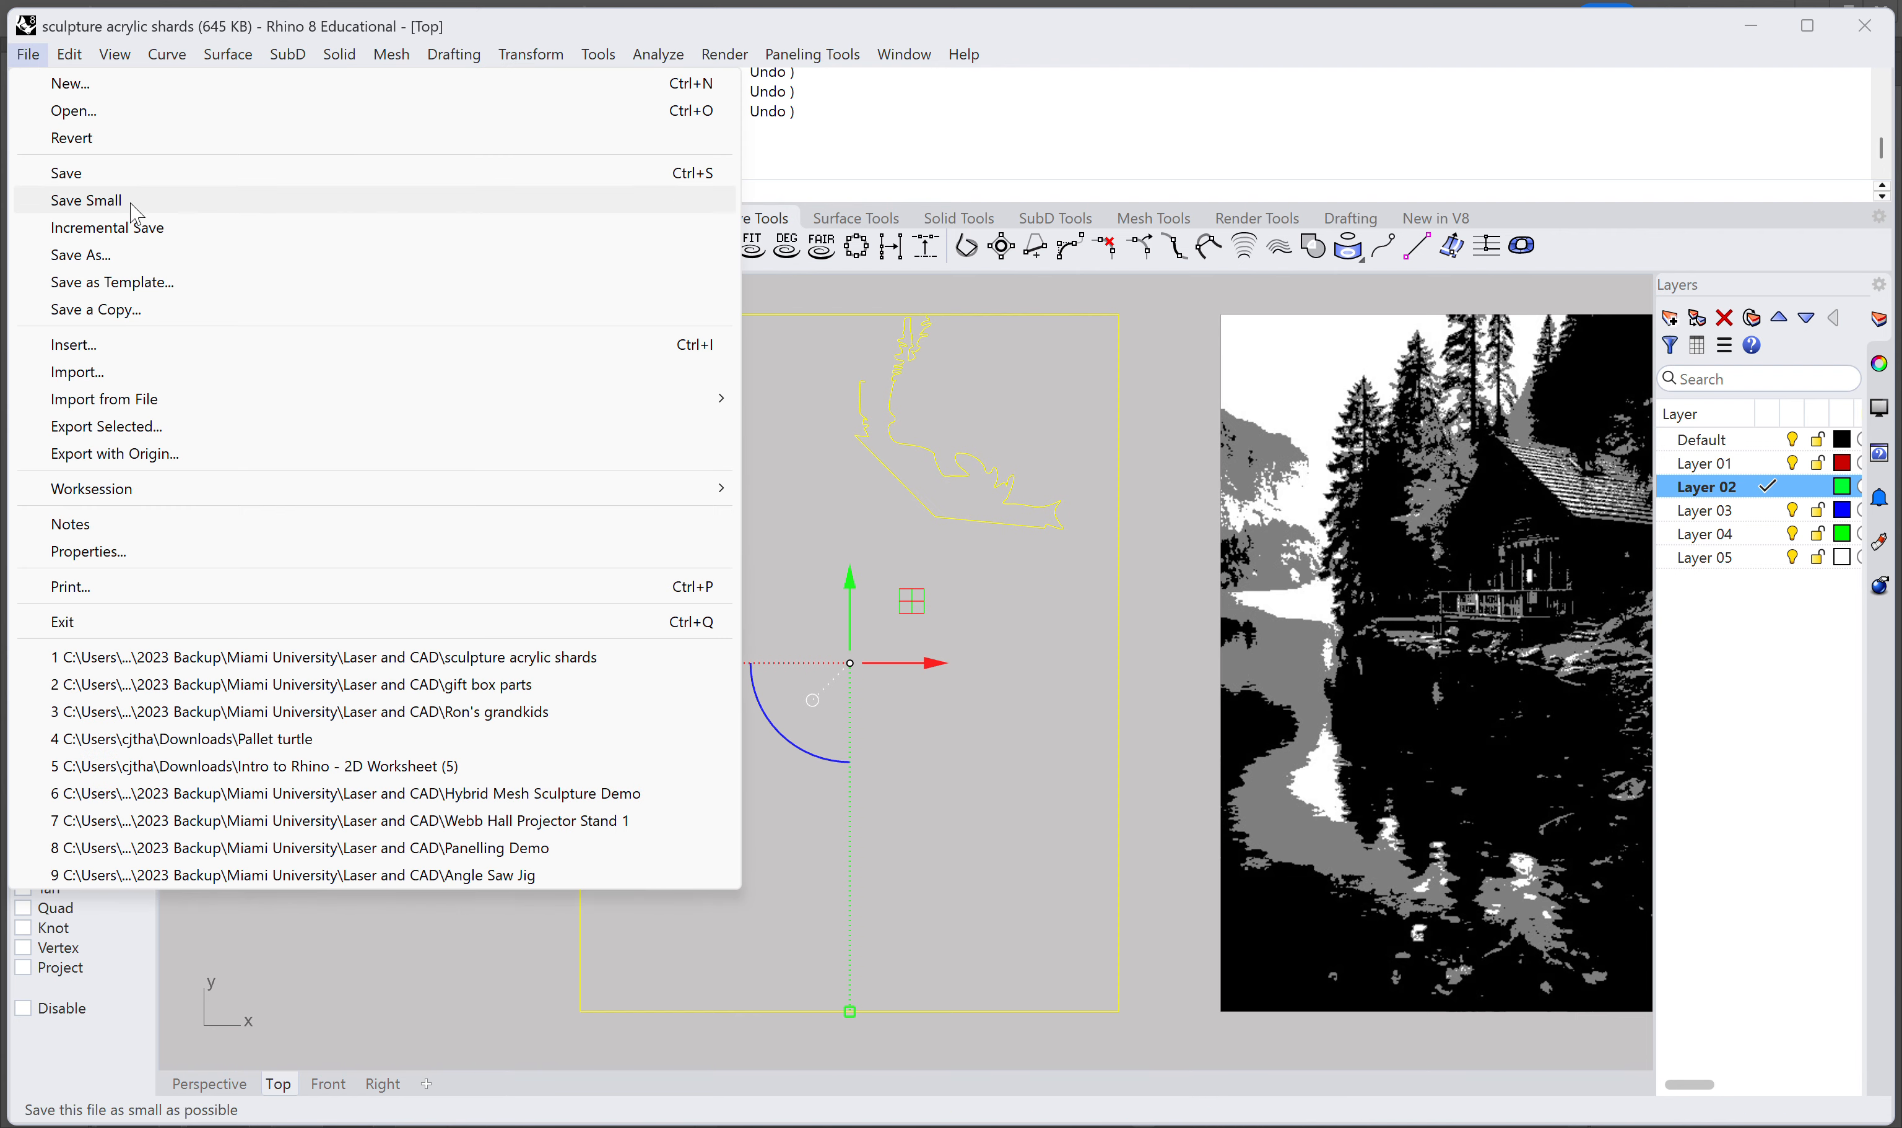
click(154, 426)
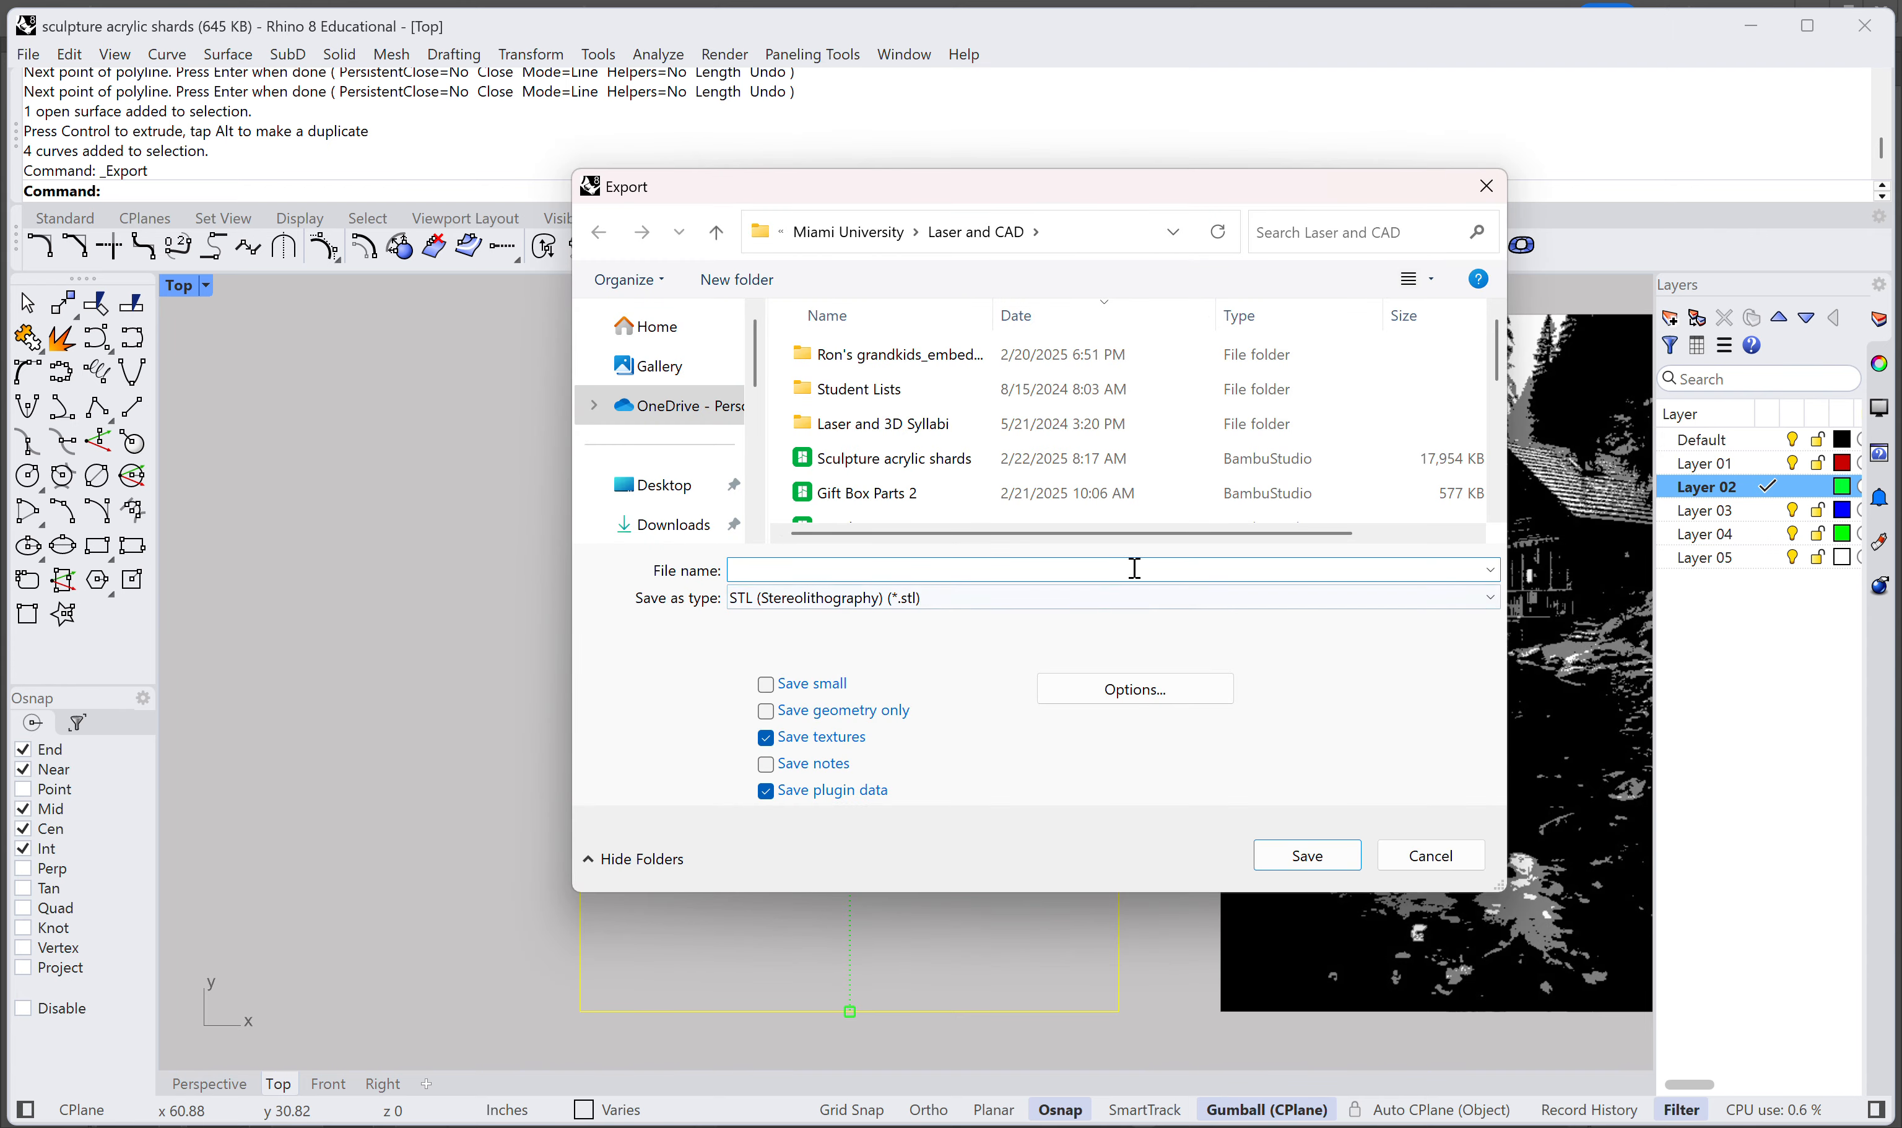
click(1105, 600)
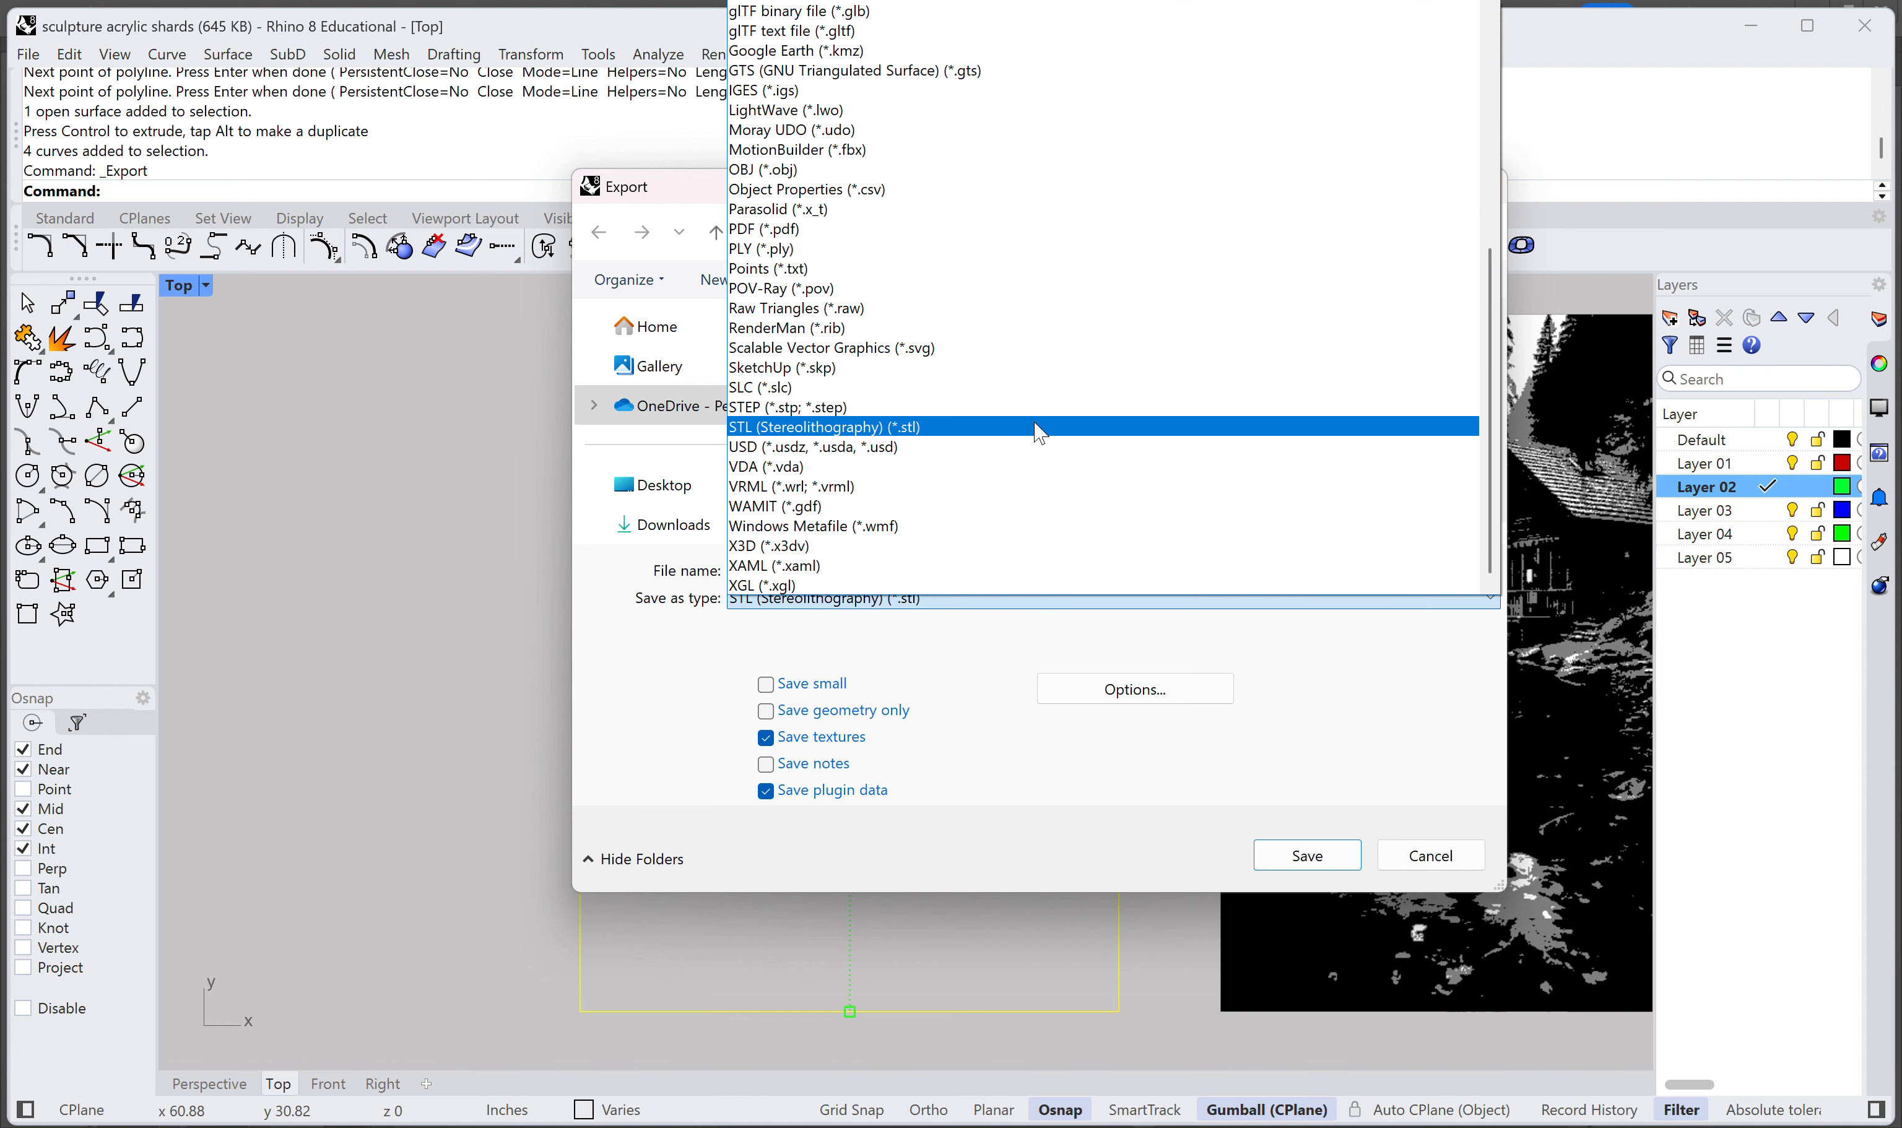
scroll(1011, 317, up, 6)
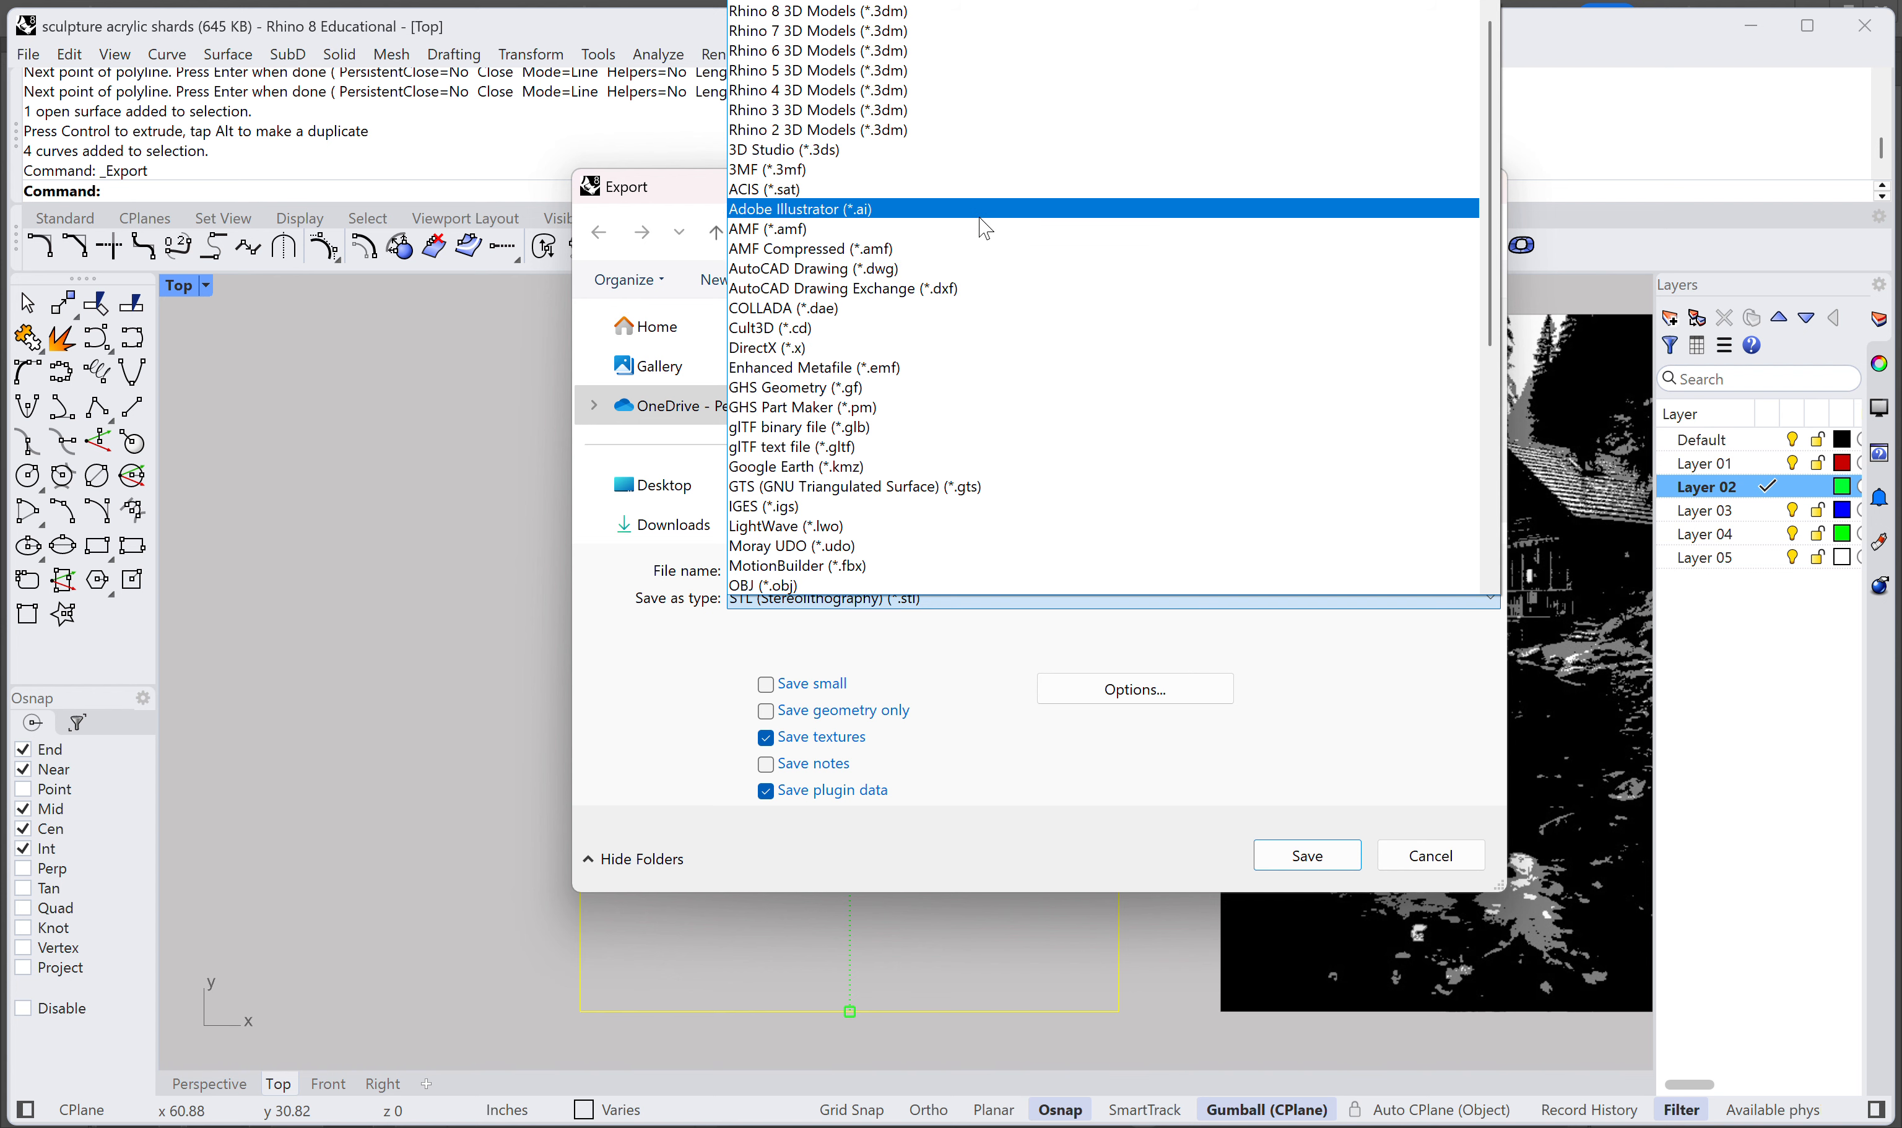
click(915, 214)
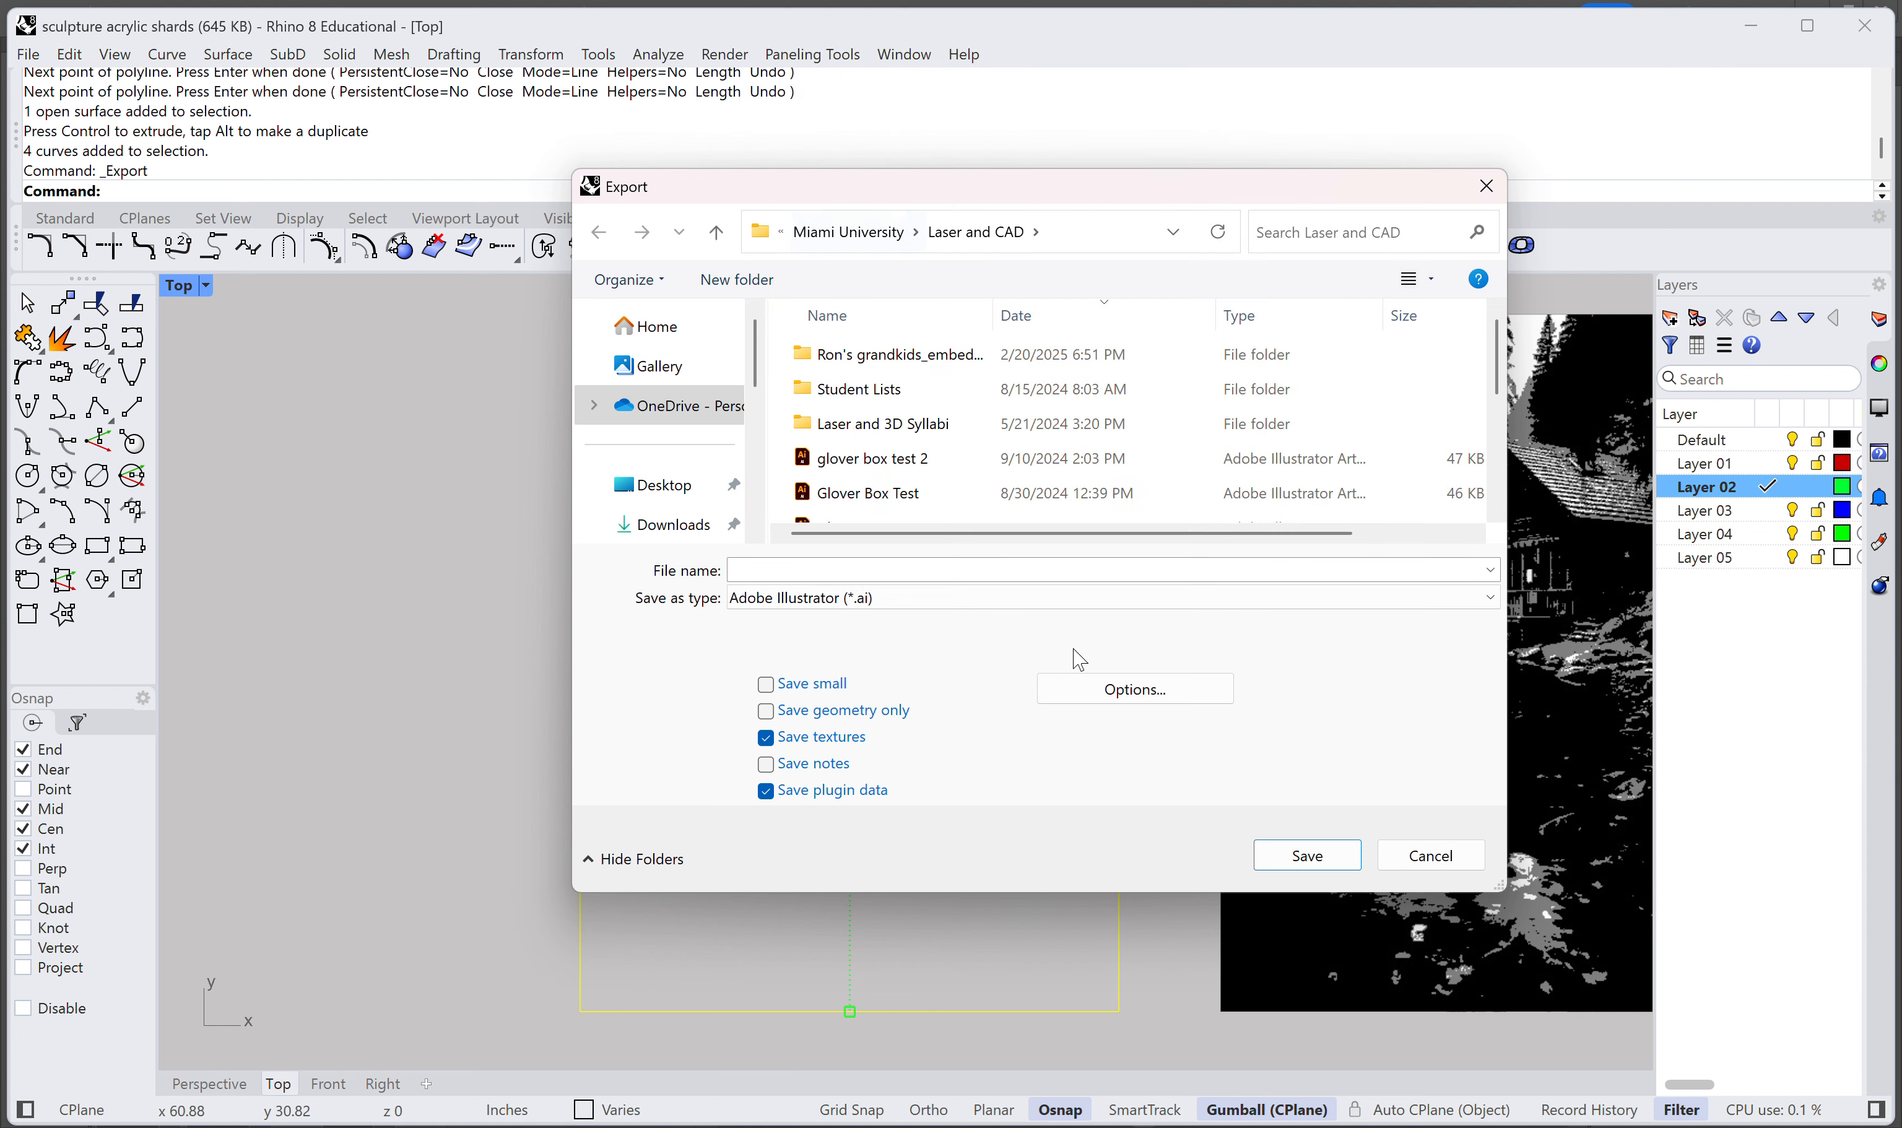
click(1414, 861)
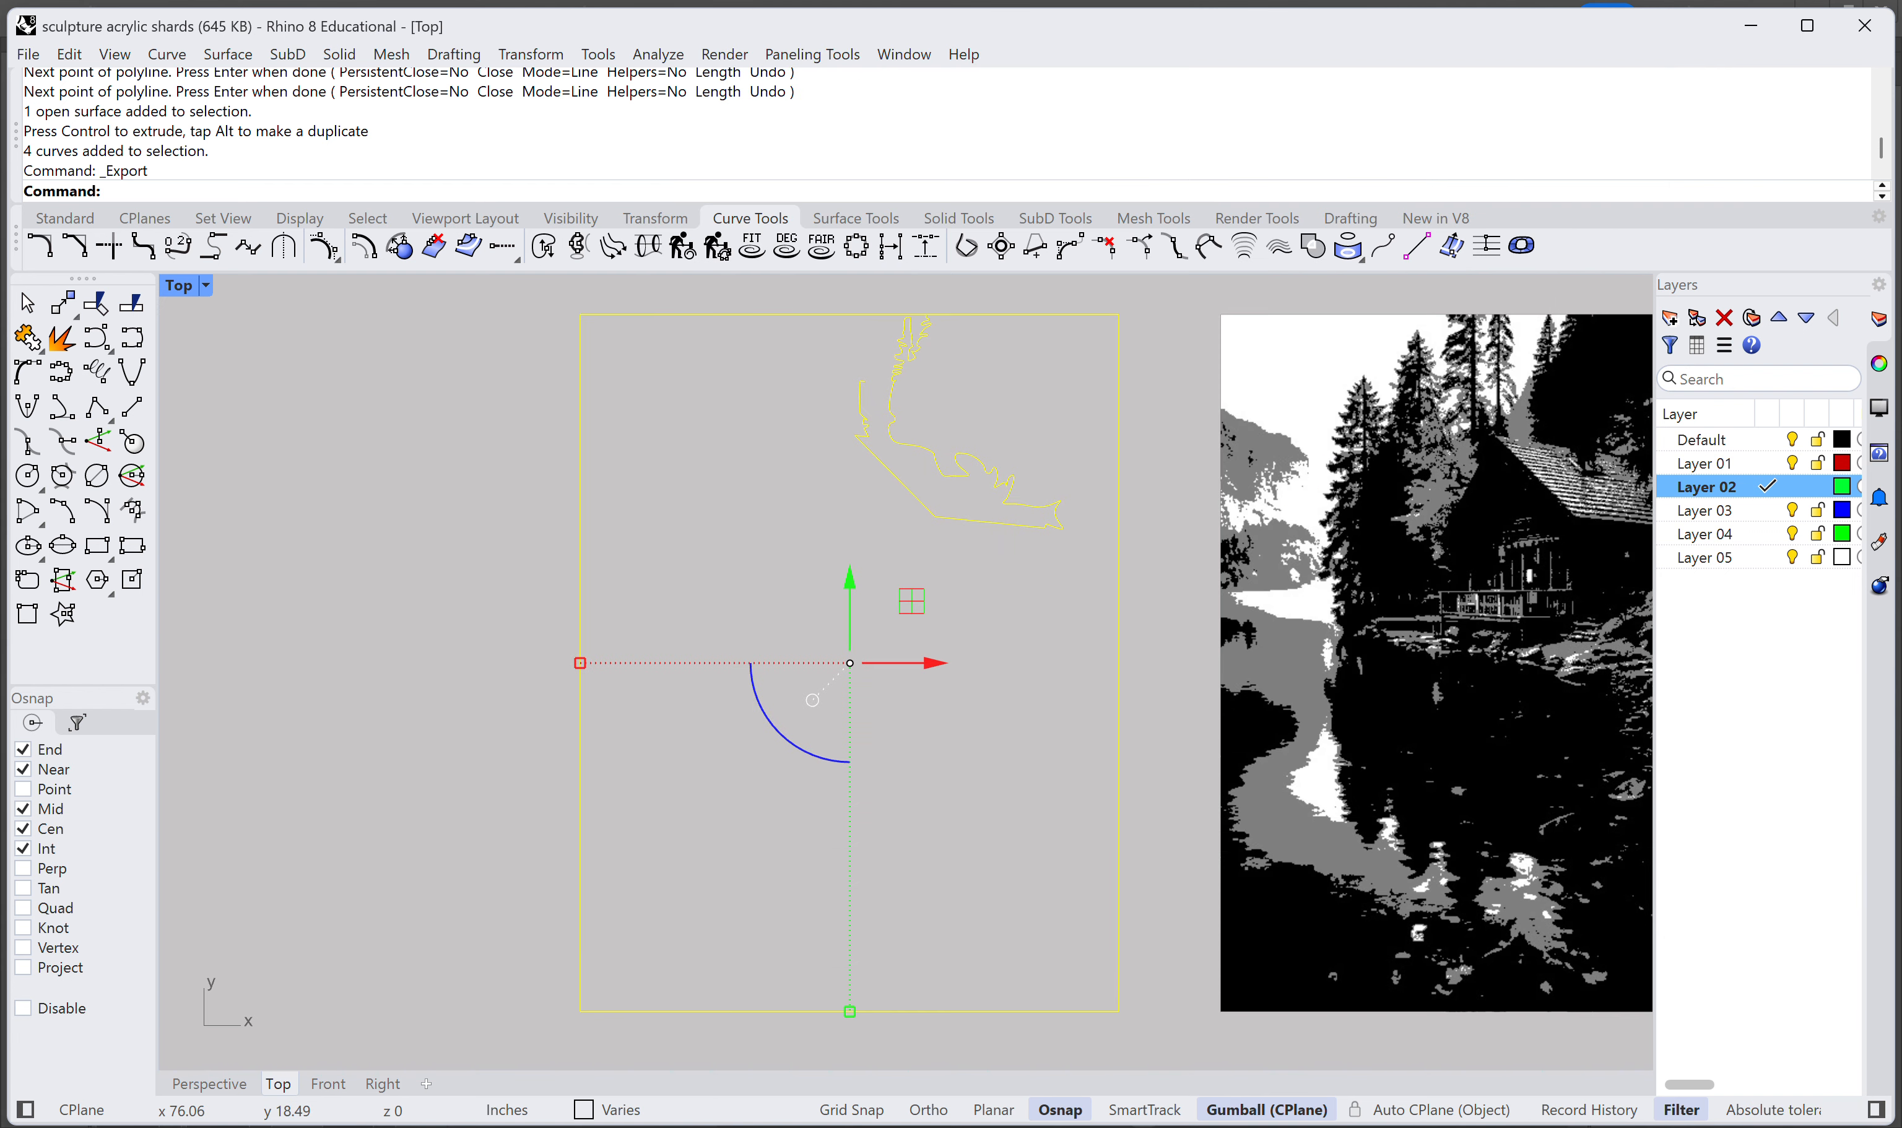
Step: Switch to Illustrator and select the cabin, tree and shoreline outlines on Layer 1 of paper painting cabin 2.ai
key(alt+Tab)
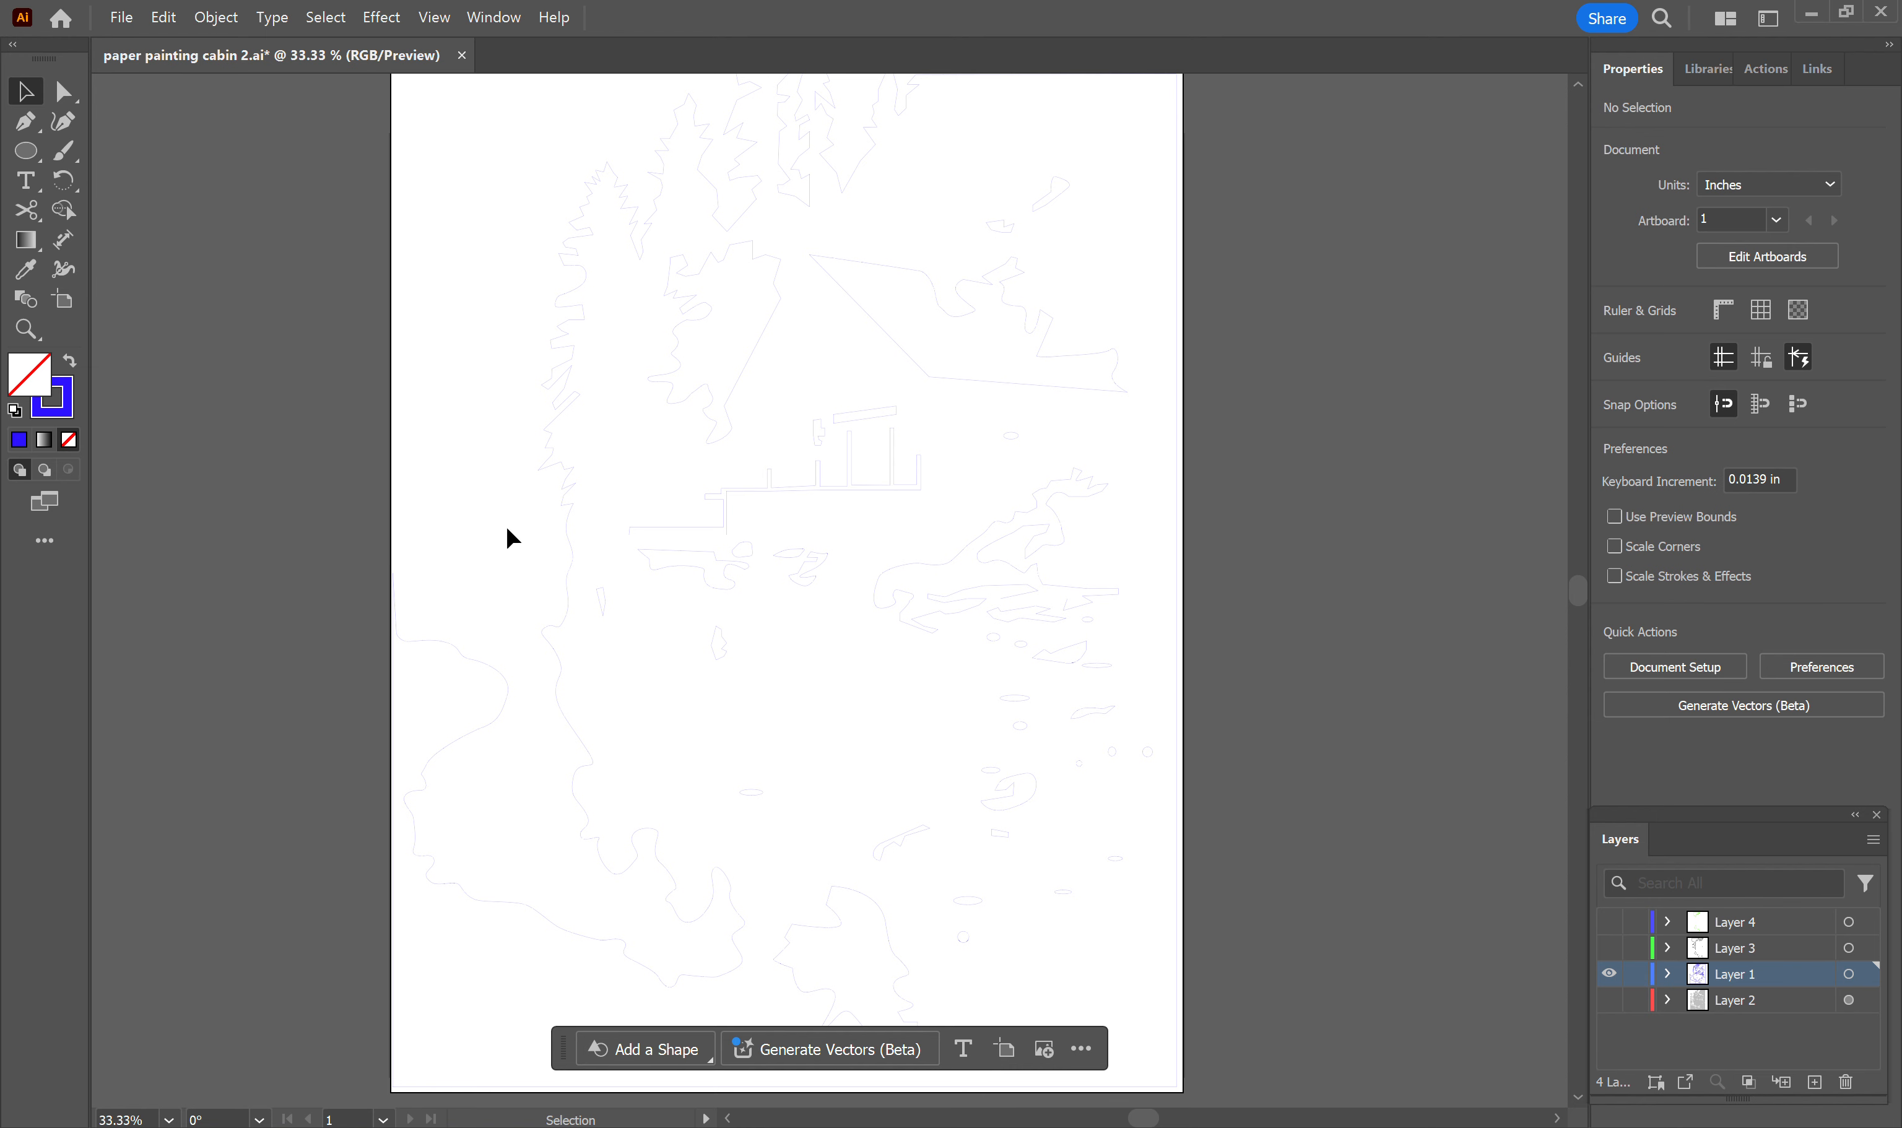
right_click(560, 475)
click(344, 407)
drag(490, 231, 1179, 781)
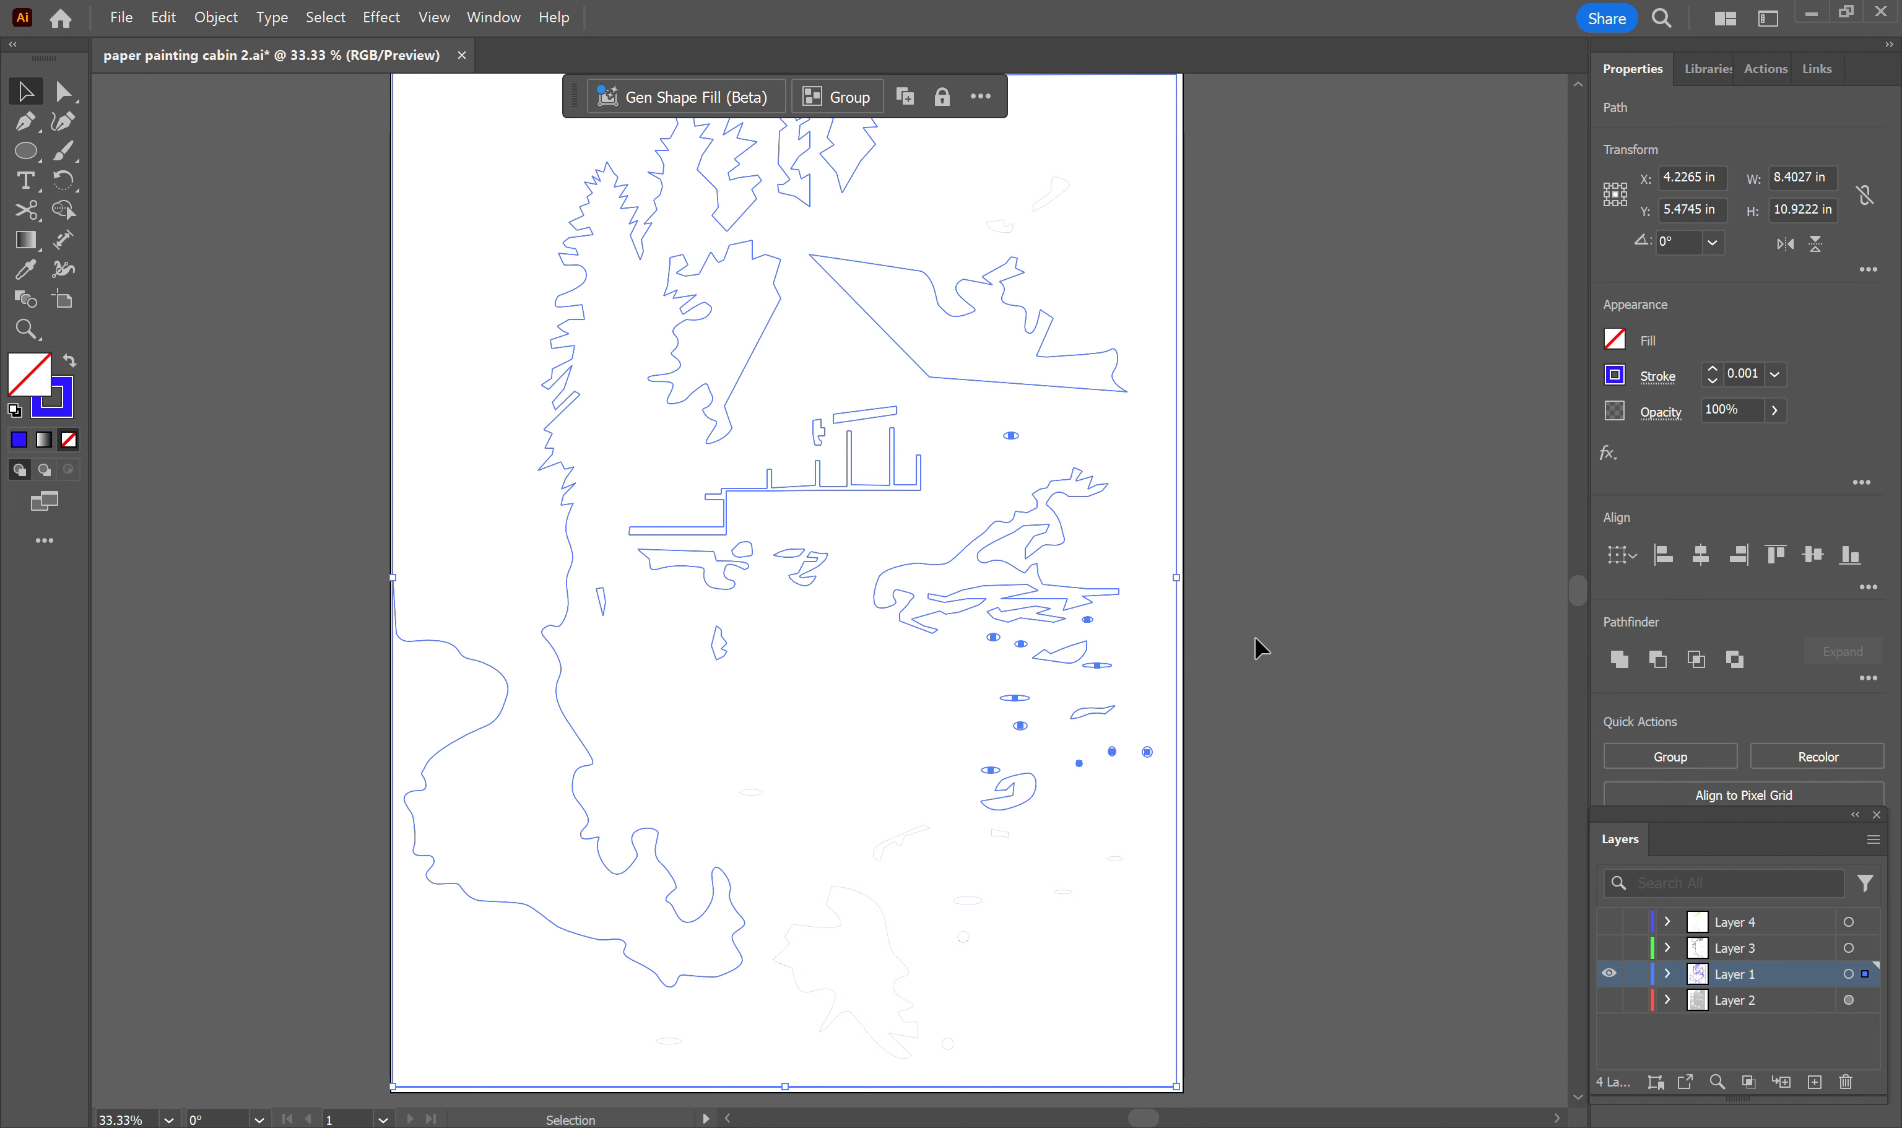
Step: Close the paper painting cabin 2.ai document
scroll(1213, 555, up, 1)
scroll(1213, 555, down, 1)
click(460, 56)
click(1071, 607)
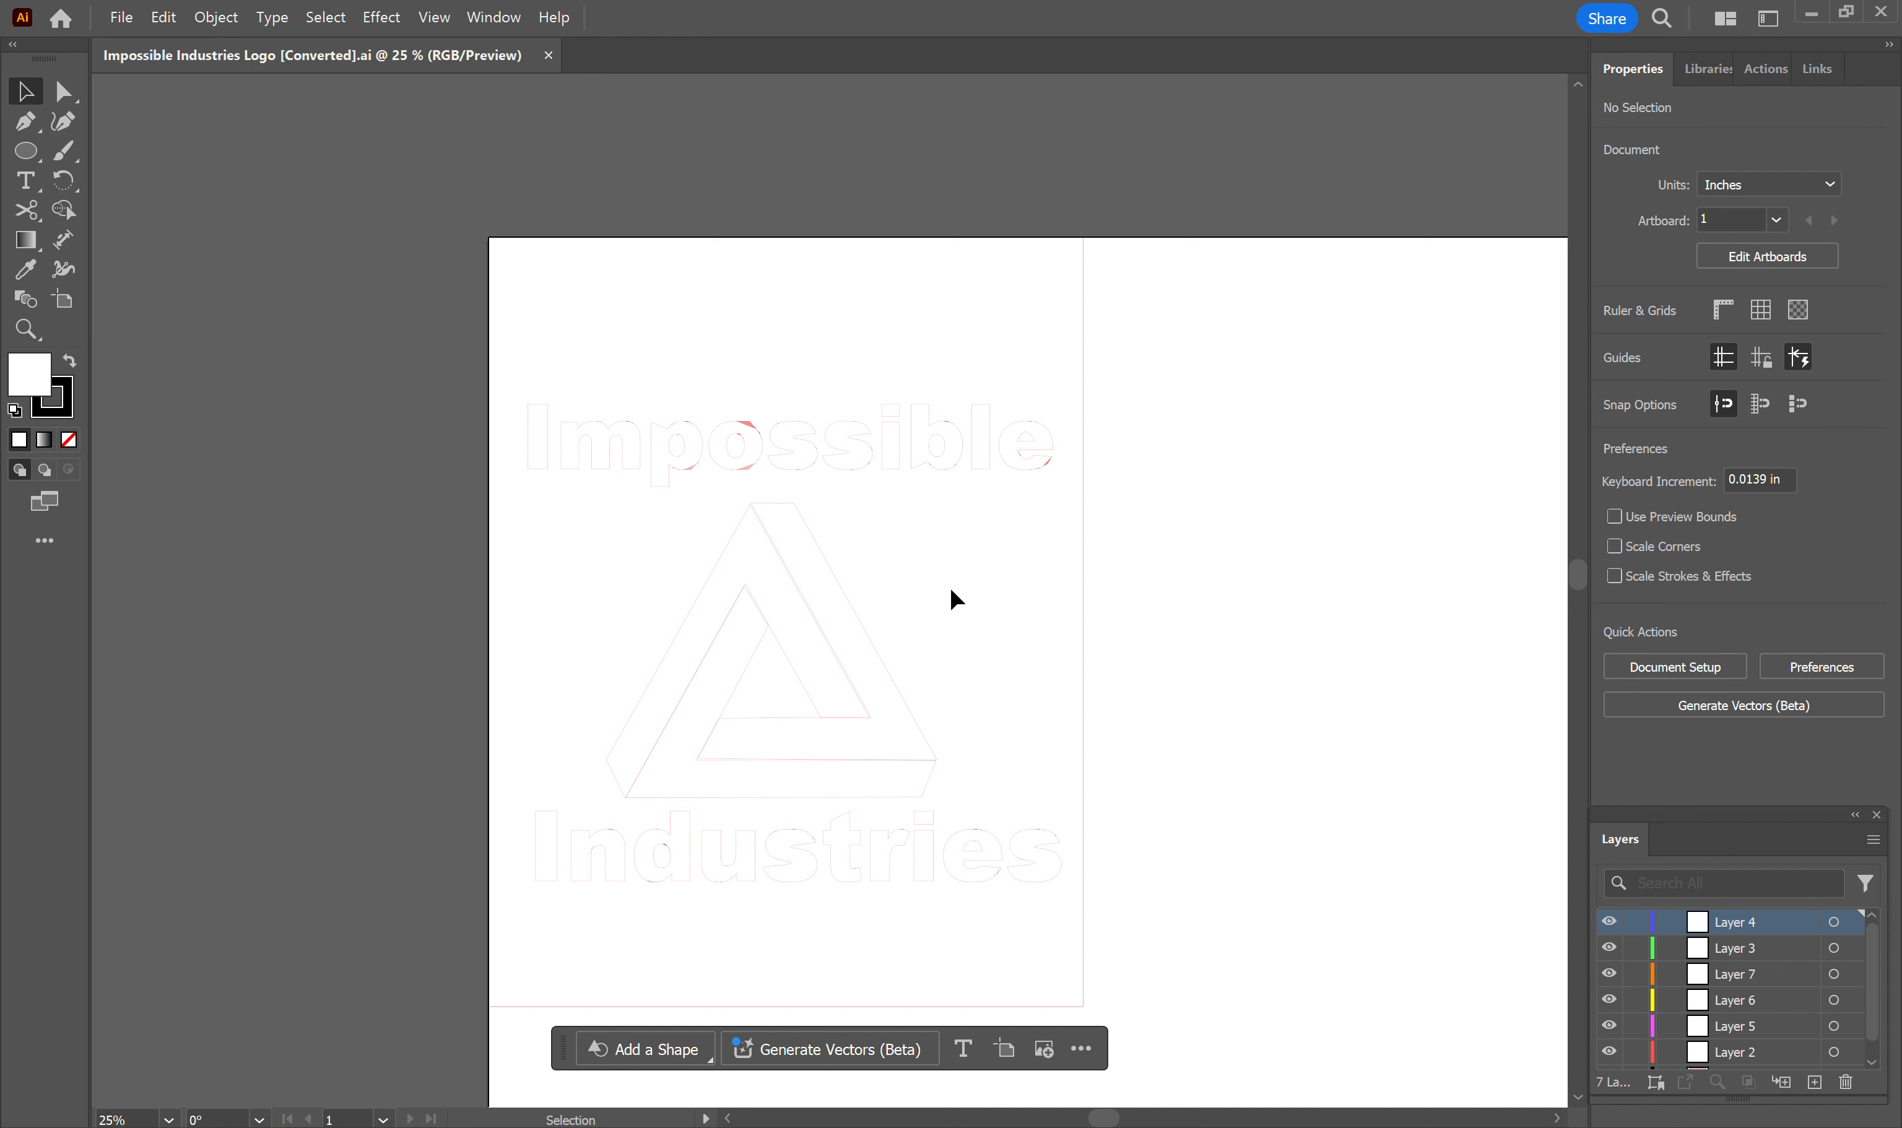
Step: Examine the lettering and triangle outlines of the Impossible Industries Logo artwork up close
alt+scroll(890, 640, up, 1)
scroll(919, 614, down, 1)
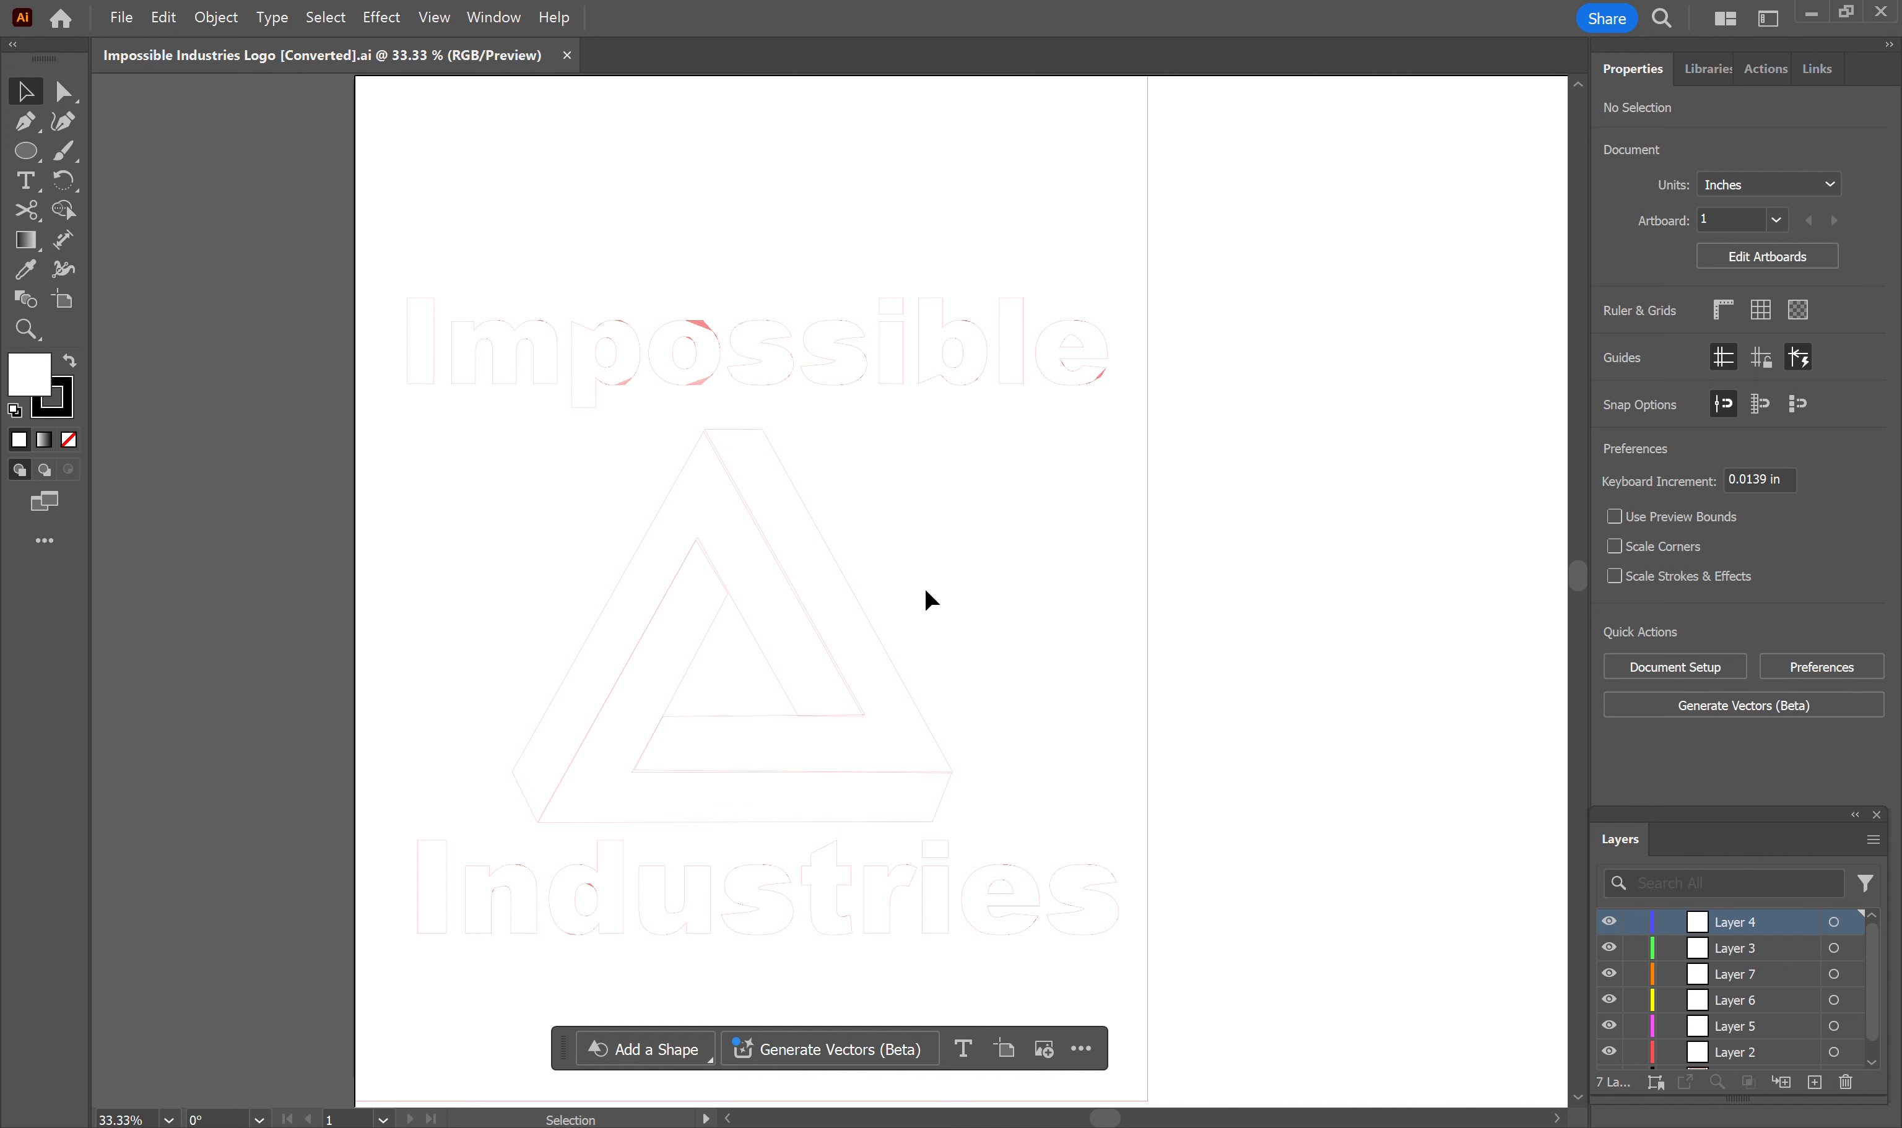
key(space)
drag(1248, 548, 1409, 560)
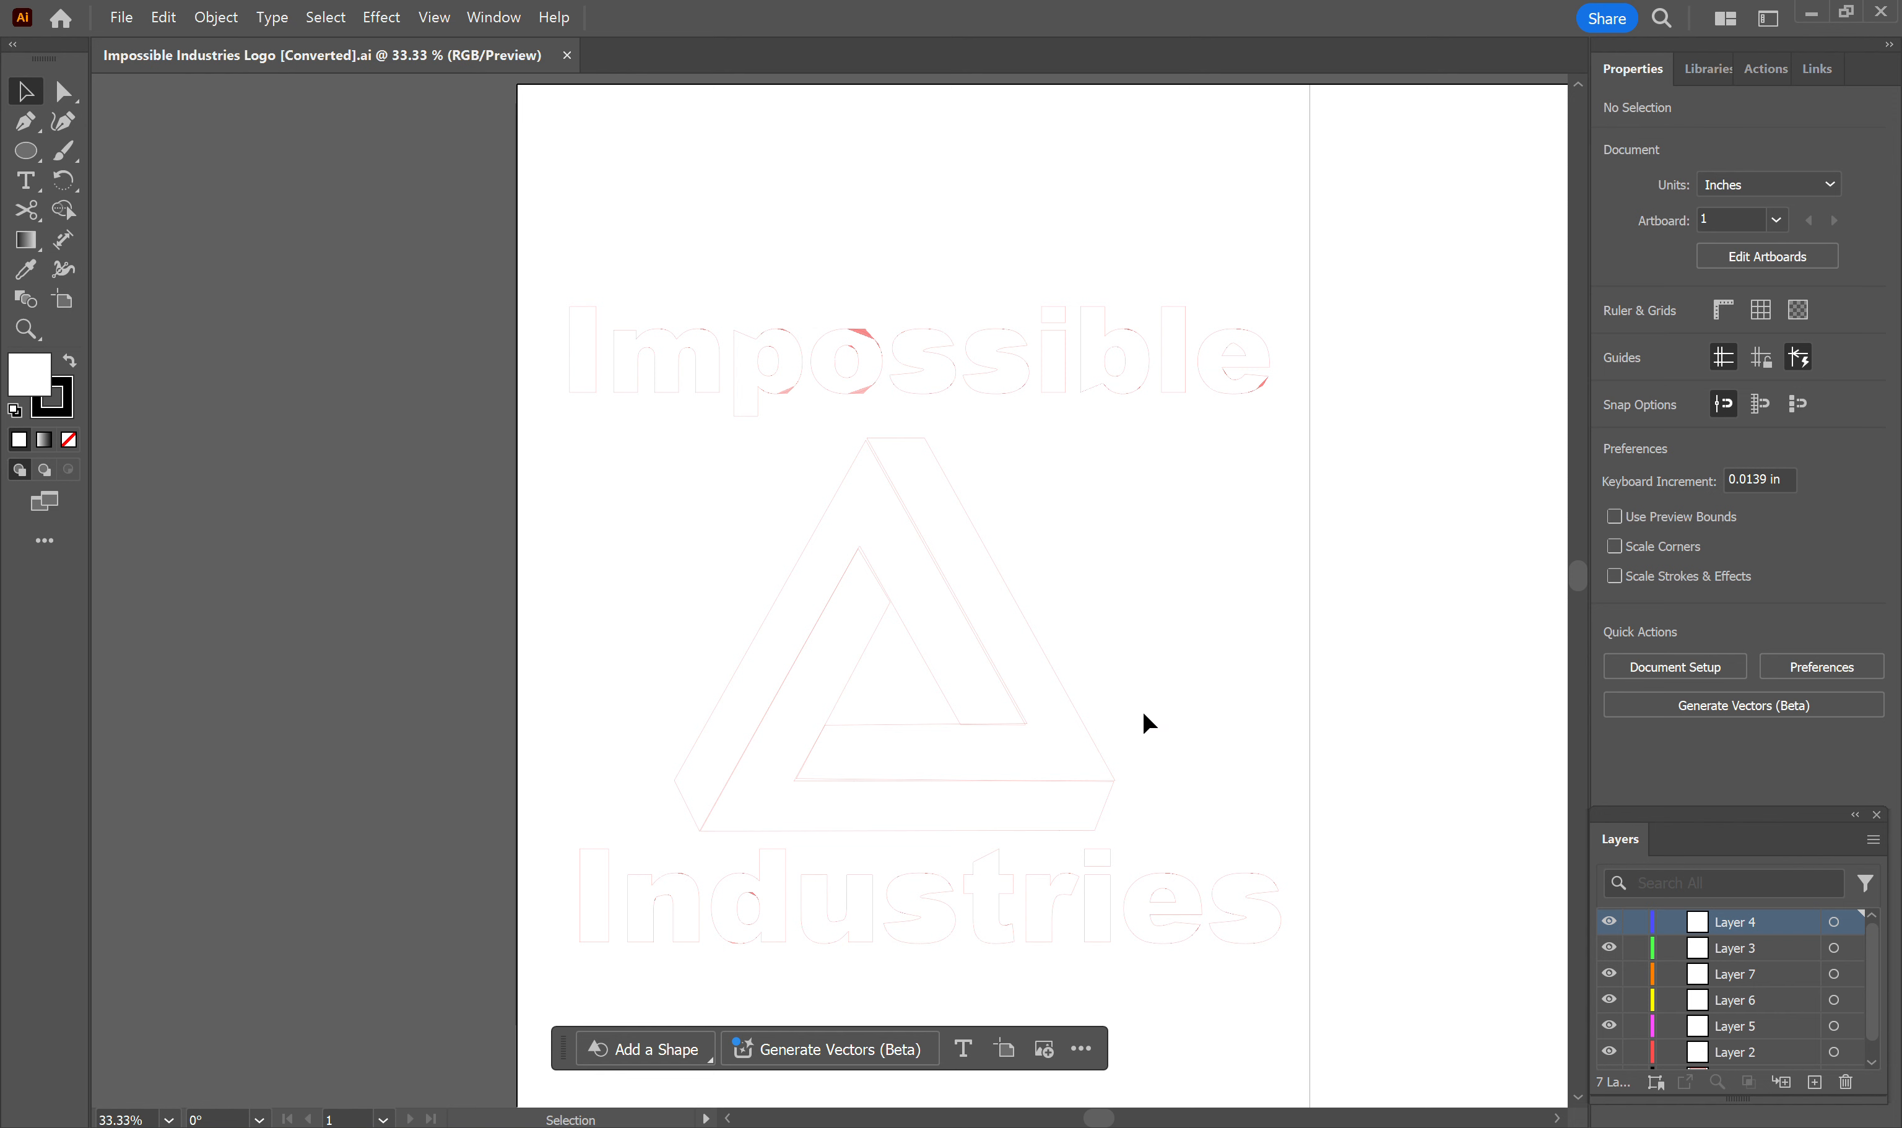
scroll(1167, 679, down, 1)
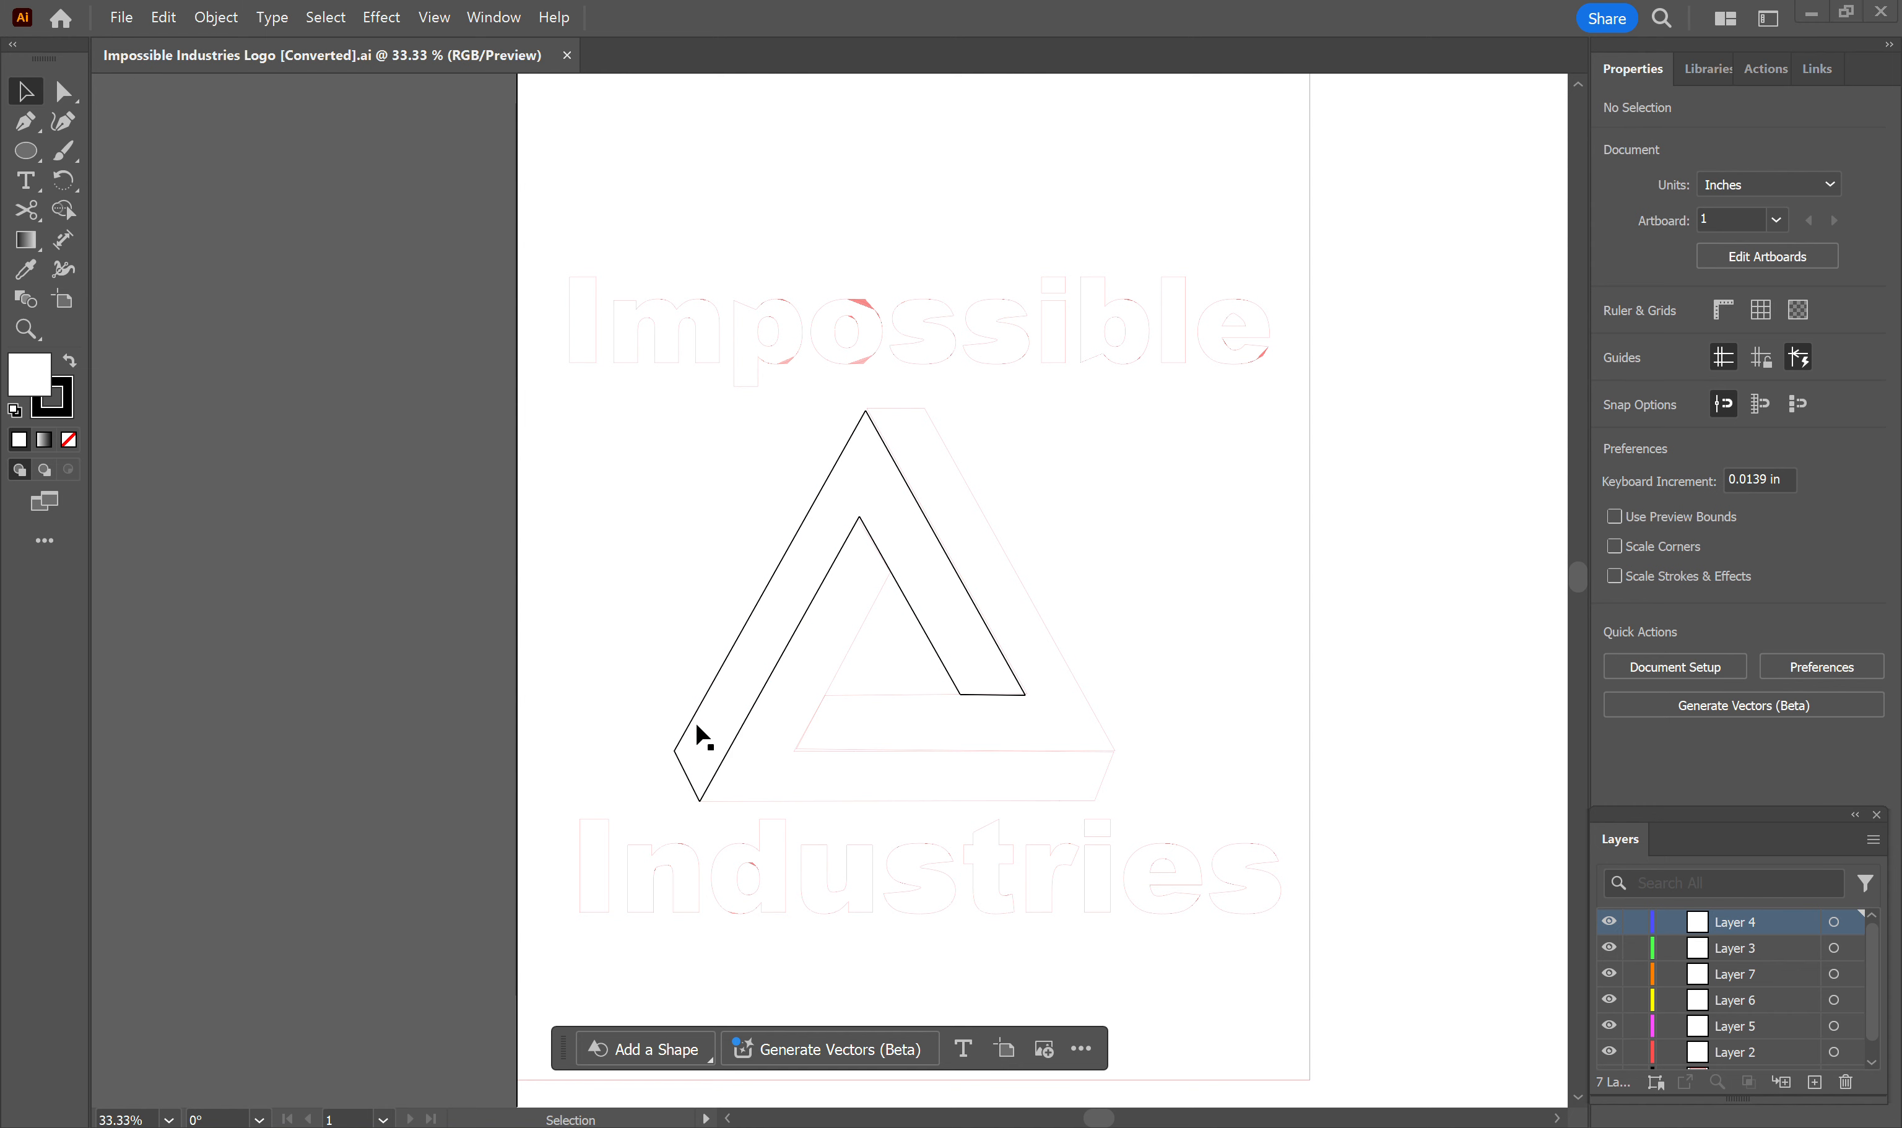
Step: Switch to File Explorer and look through the Laser and CAD folder for example files
key(super+e)
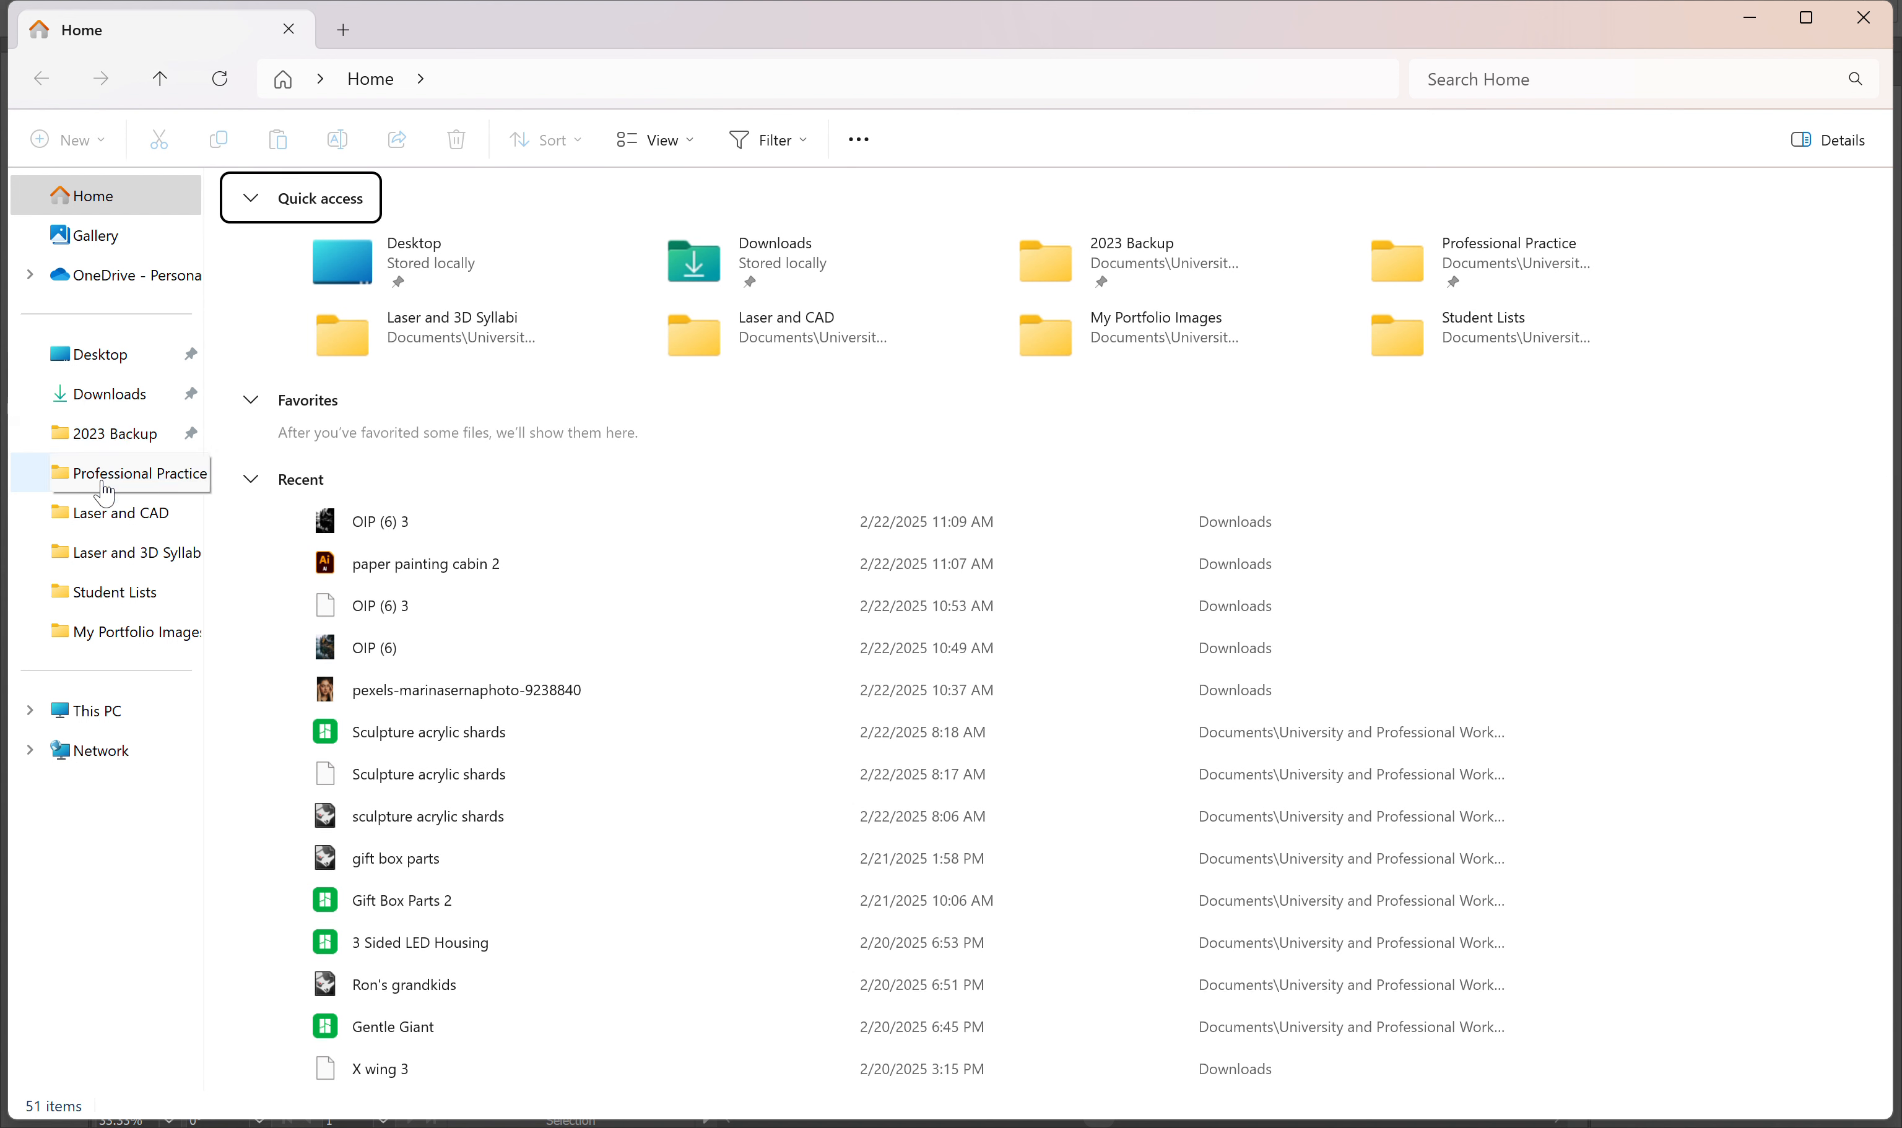
click(112, 512)
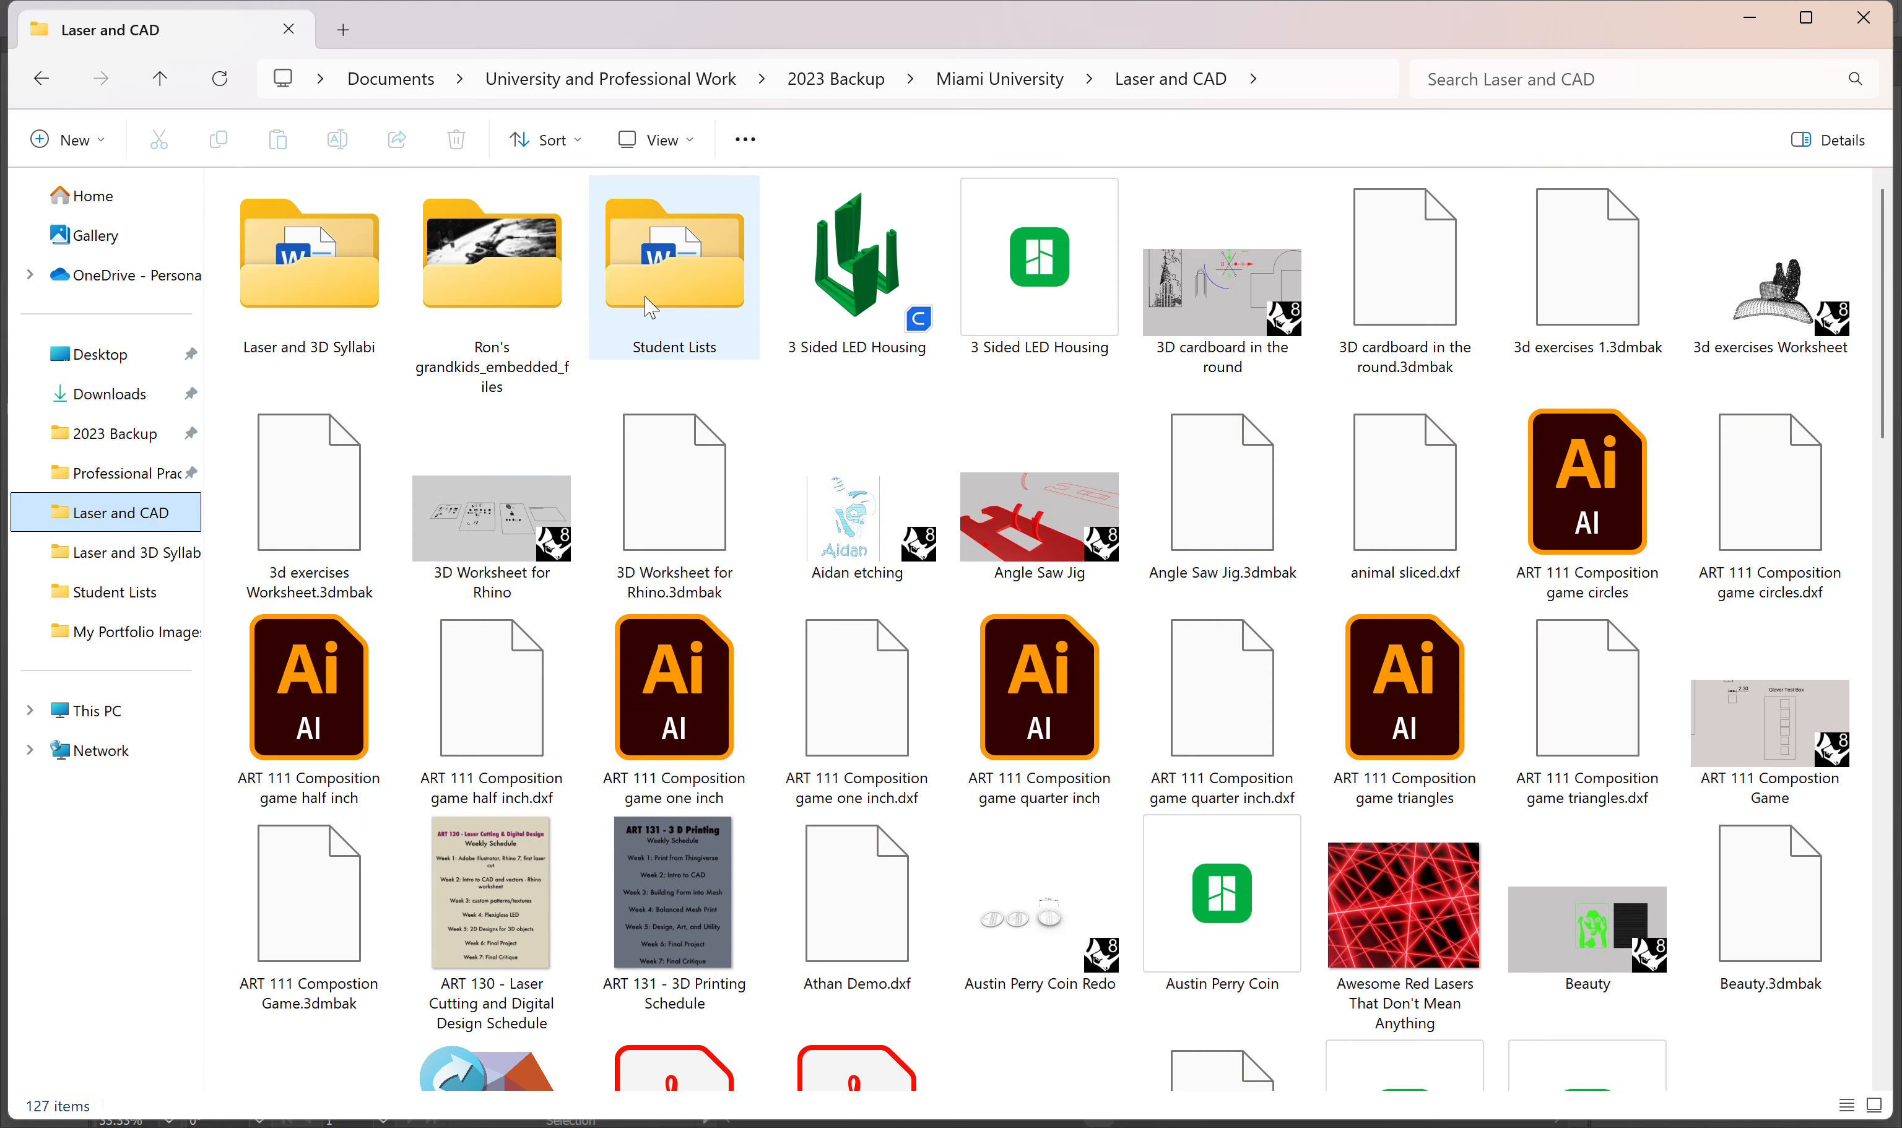
scroll(655, 293, down, 15)
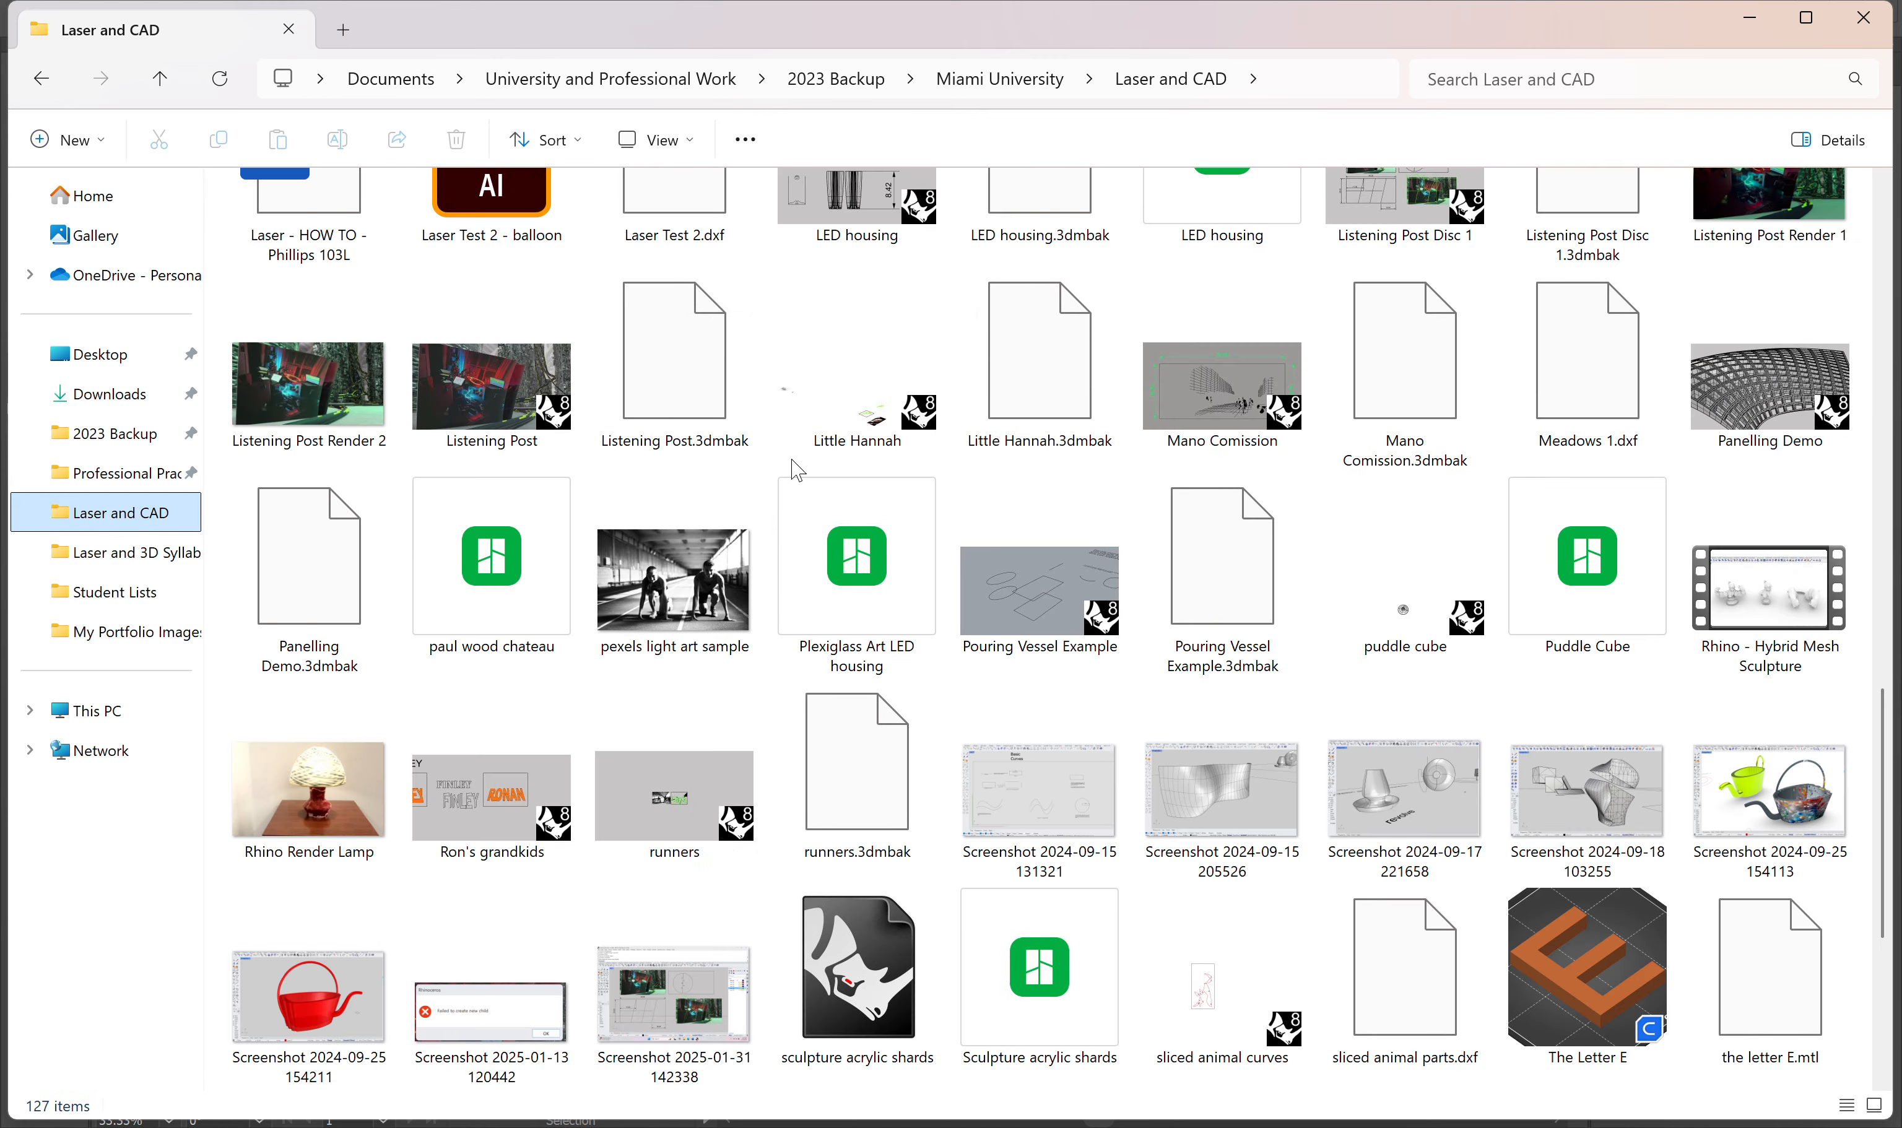
scroll(484, 297, up, 15)
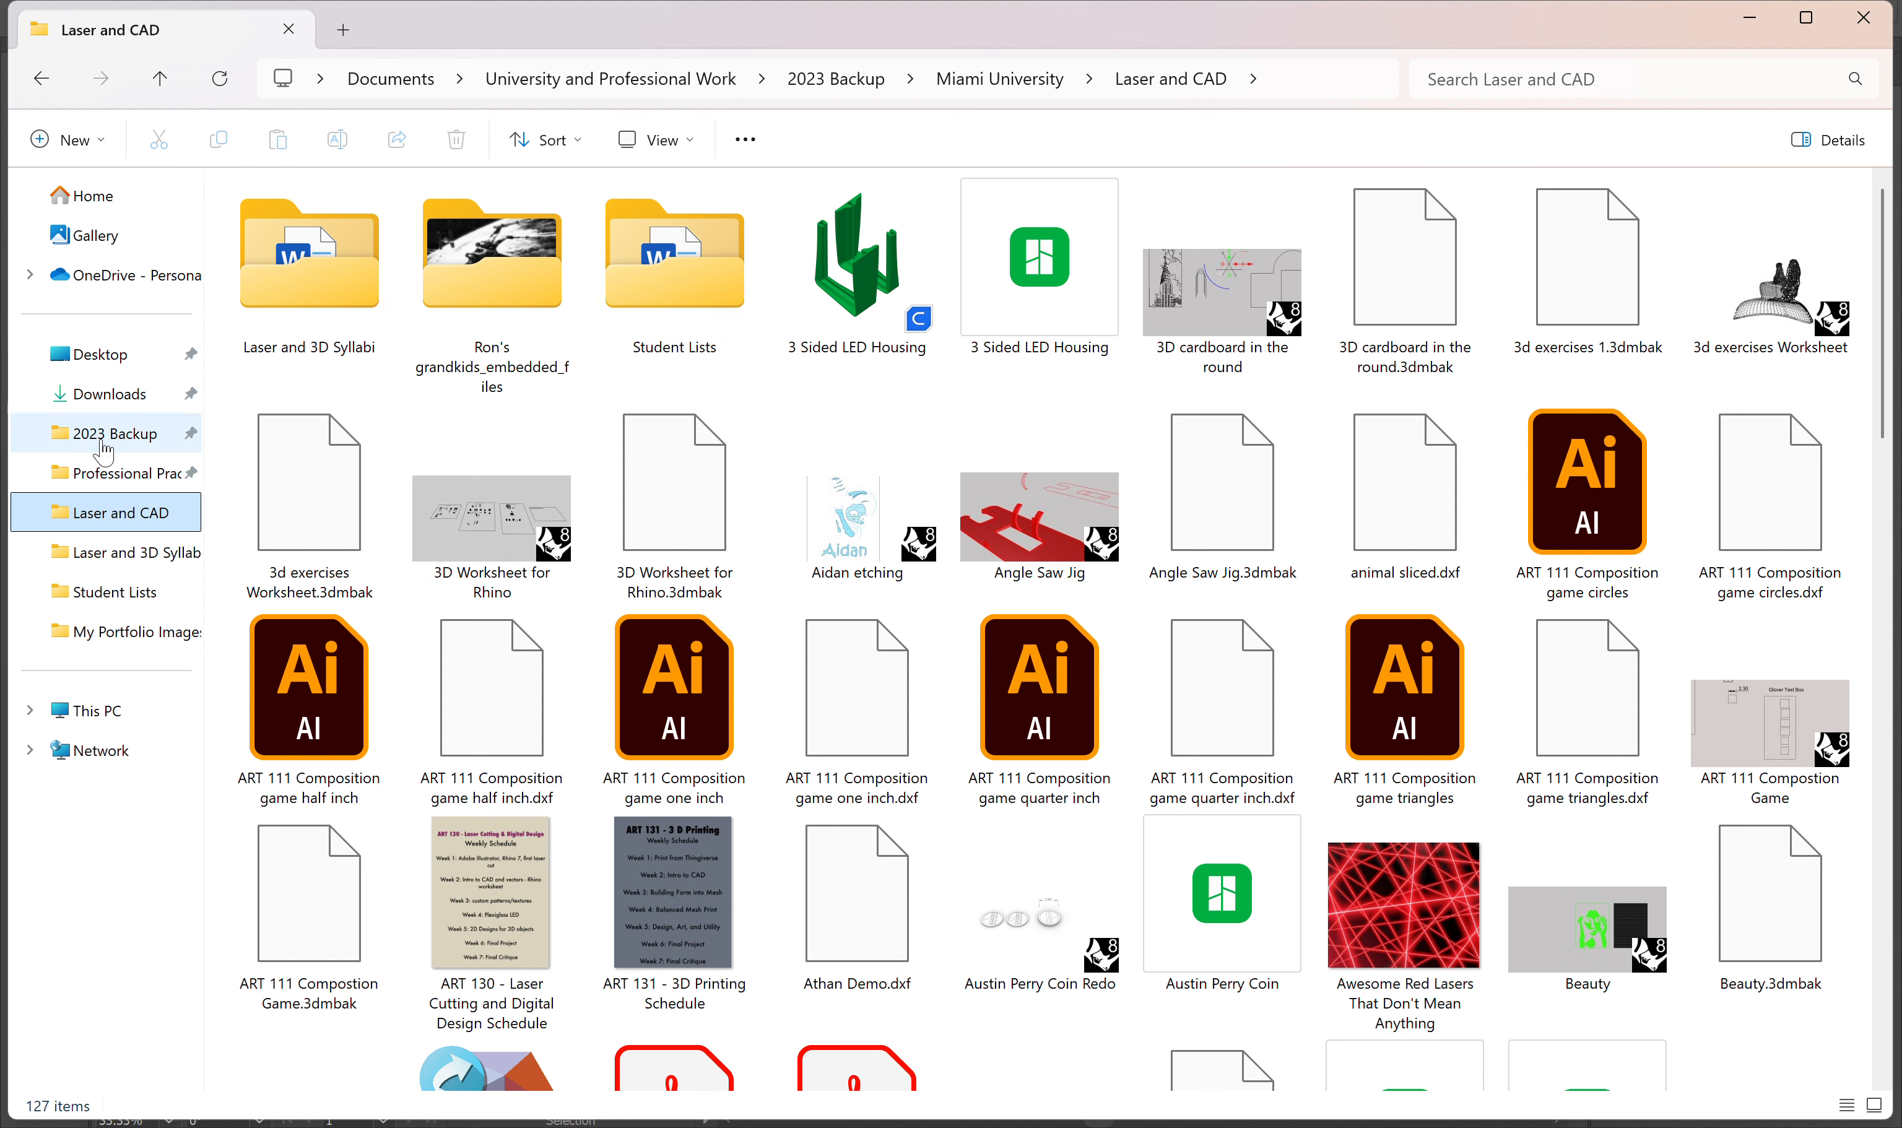
Step: Look through the Convert JPEG, portfolio slides and Student Work 3D Printing and Laser - HCIE folders in My Portfolio Images
click(93, 628)
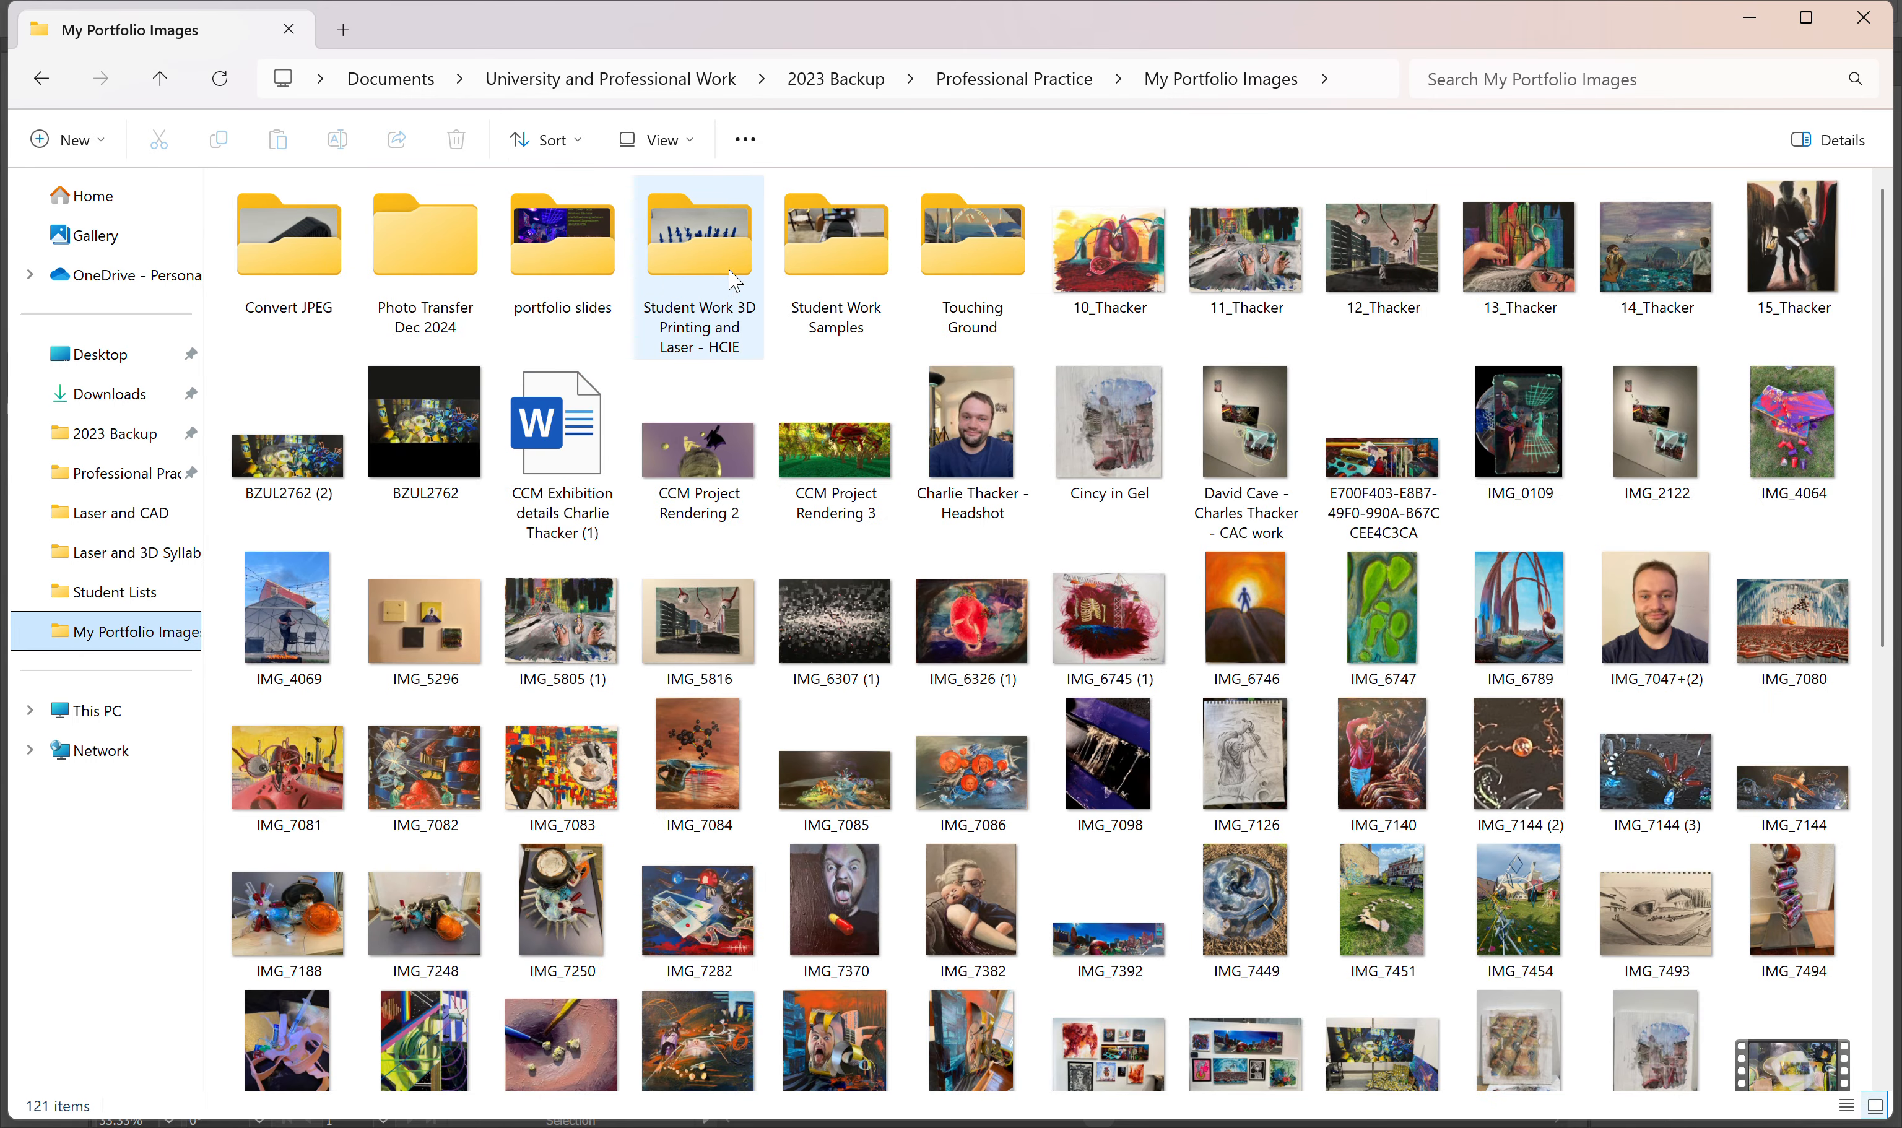
double_click(296, 245)
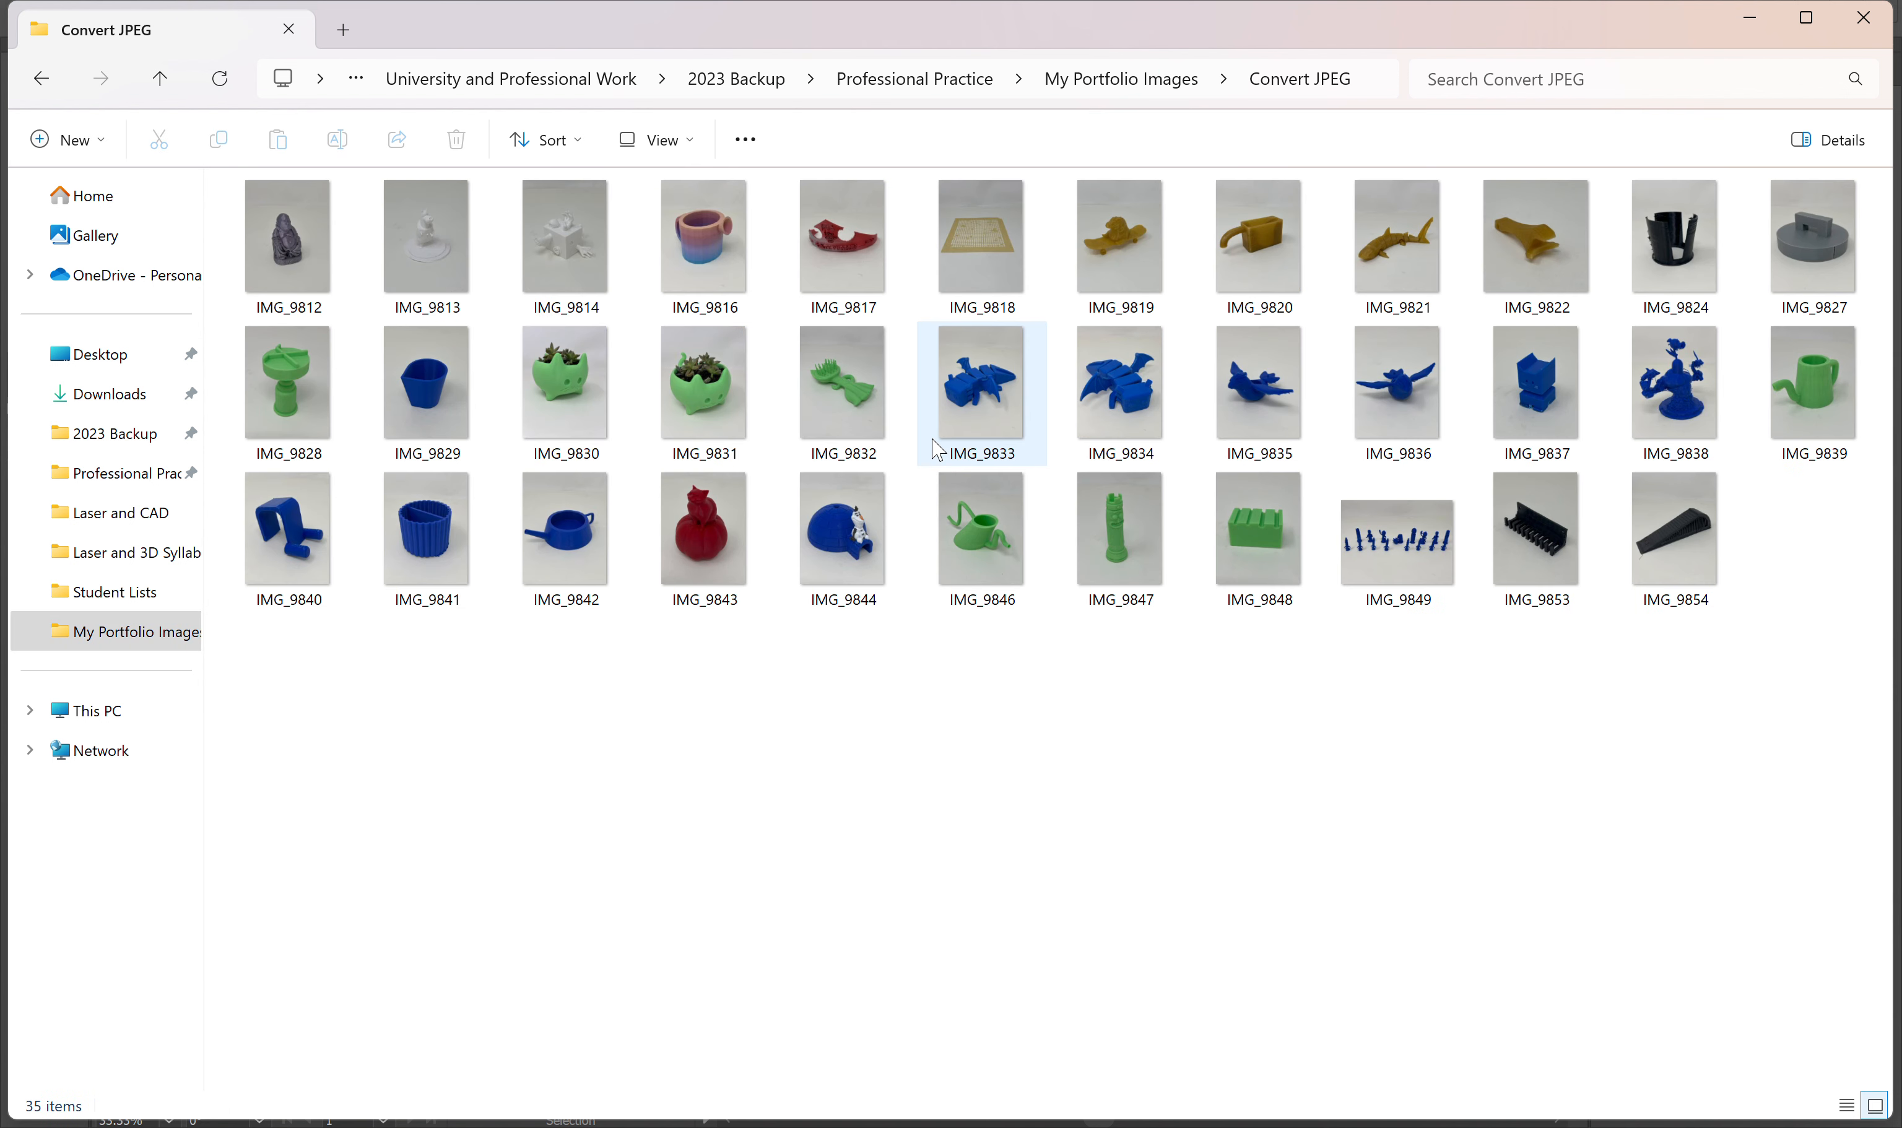
click(32, 82)
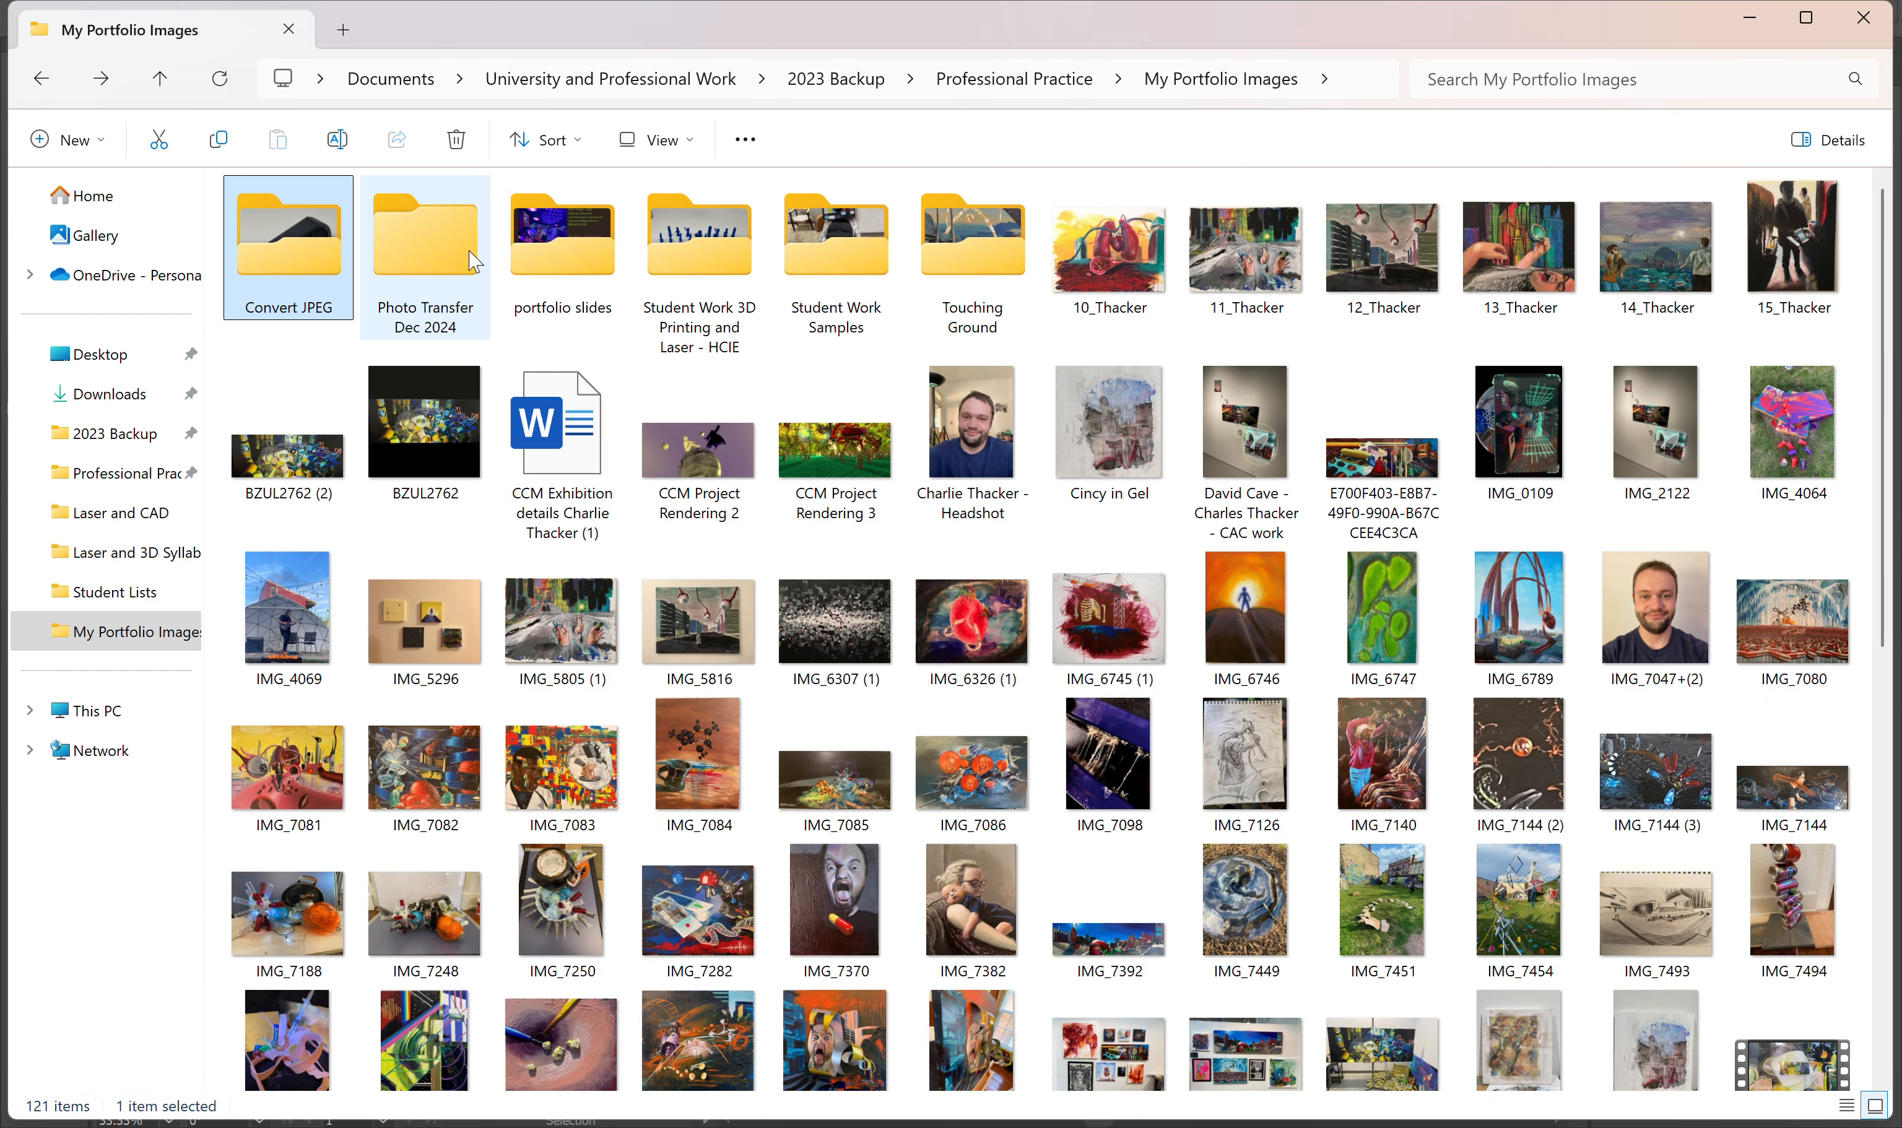
double_click(575, 251)
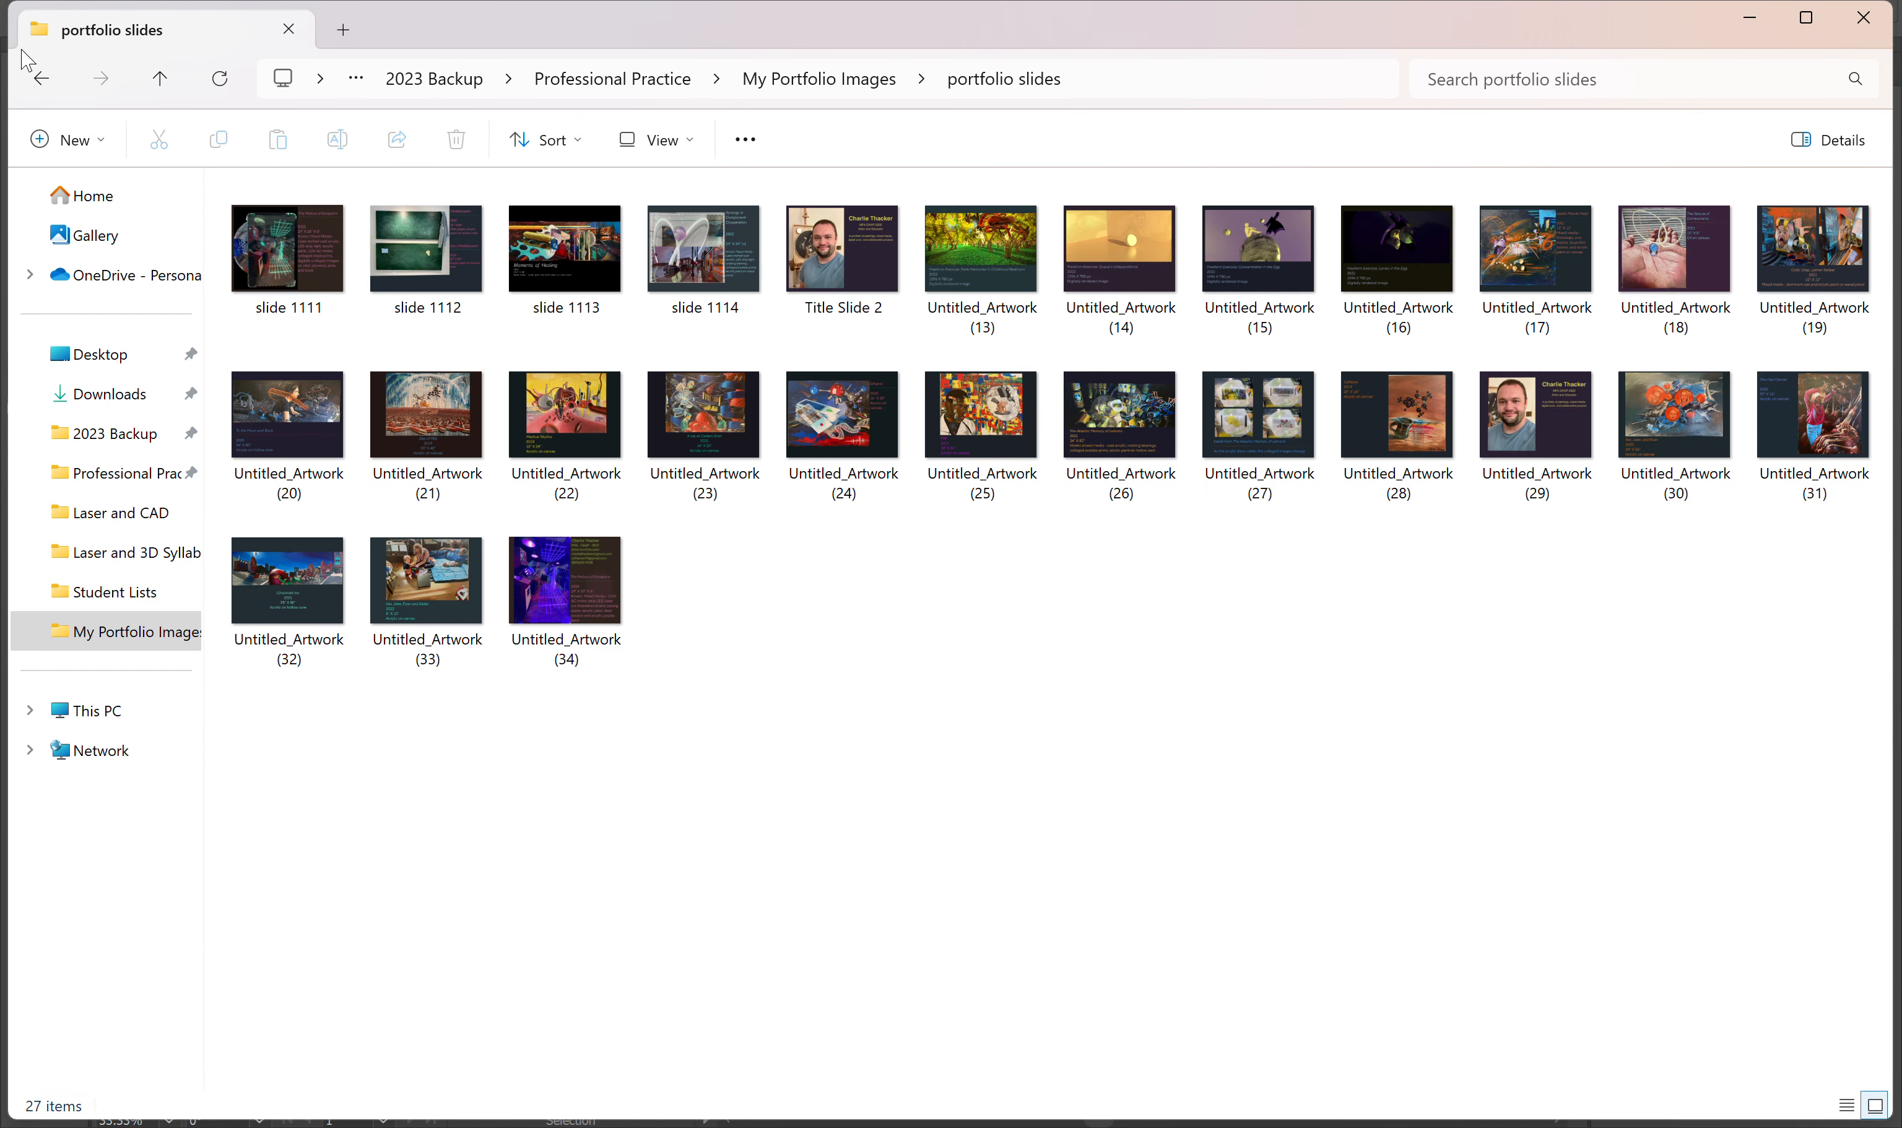
click(32, 83)
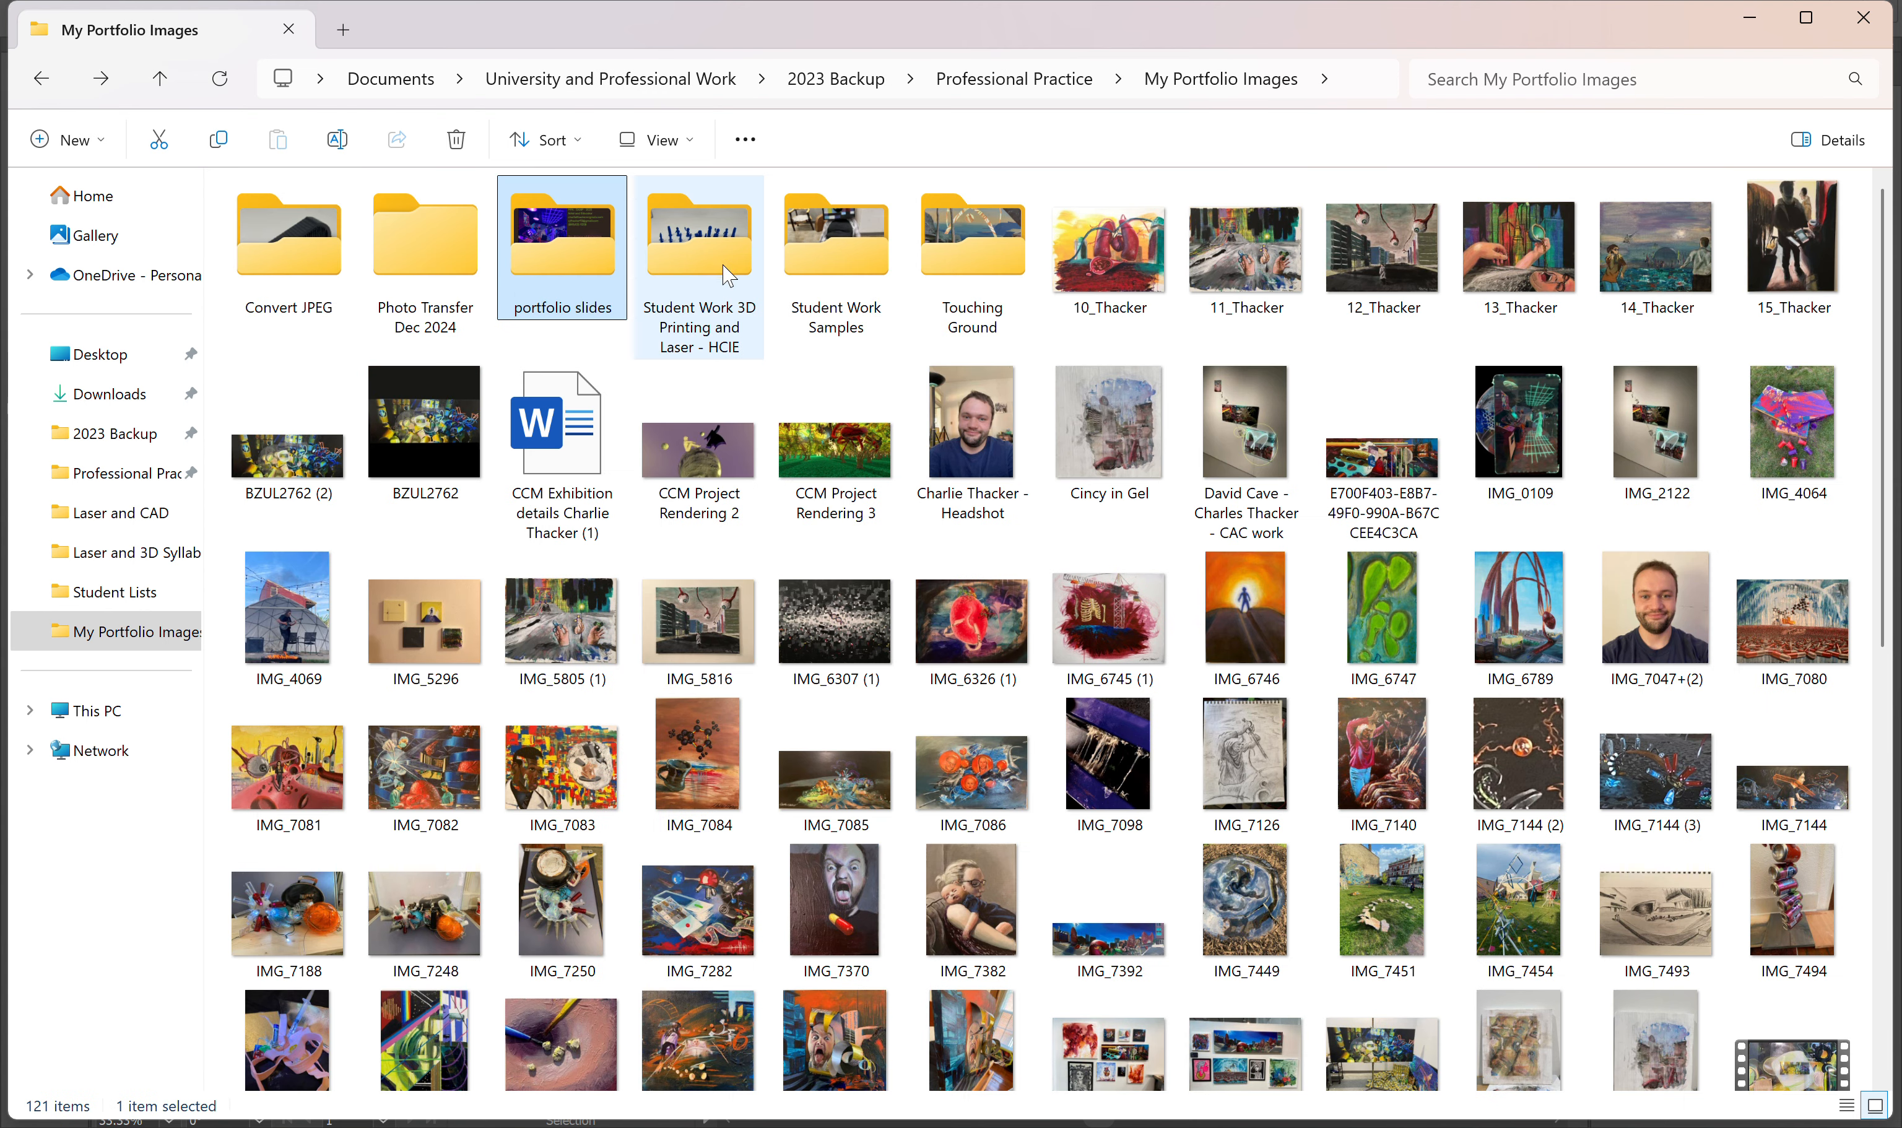
double_click(718, 266)
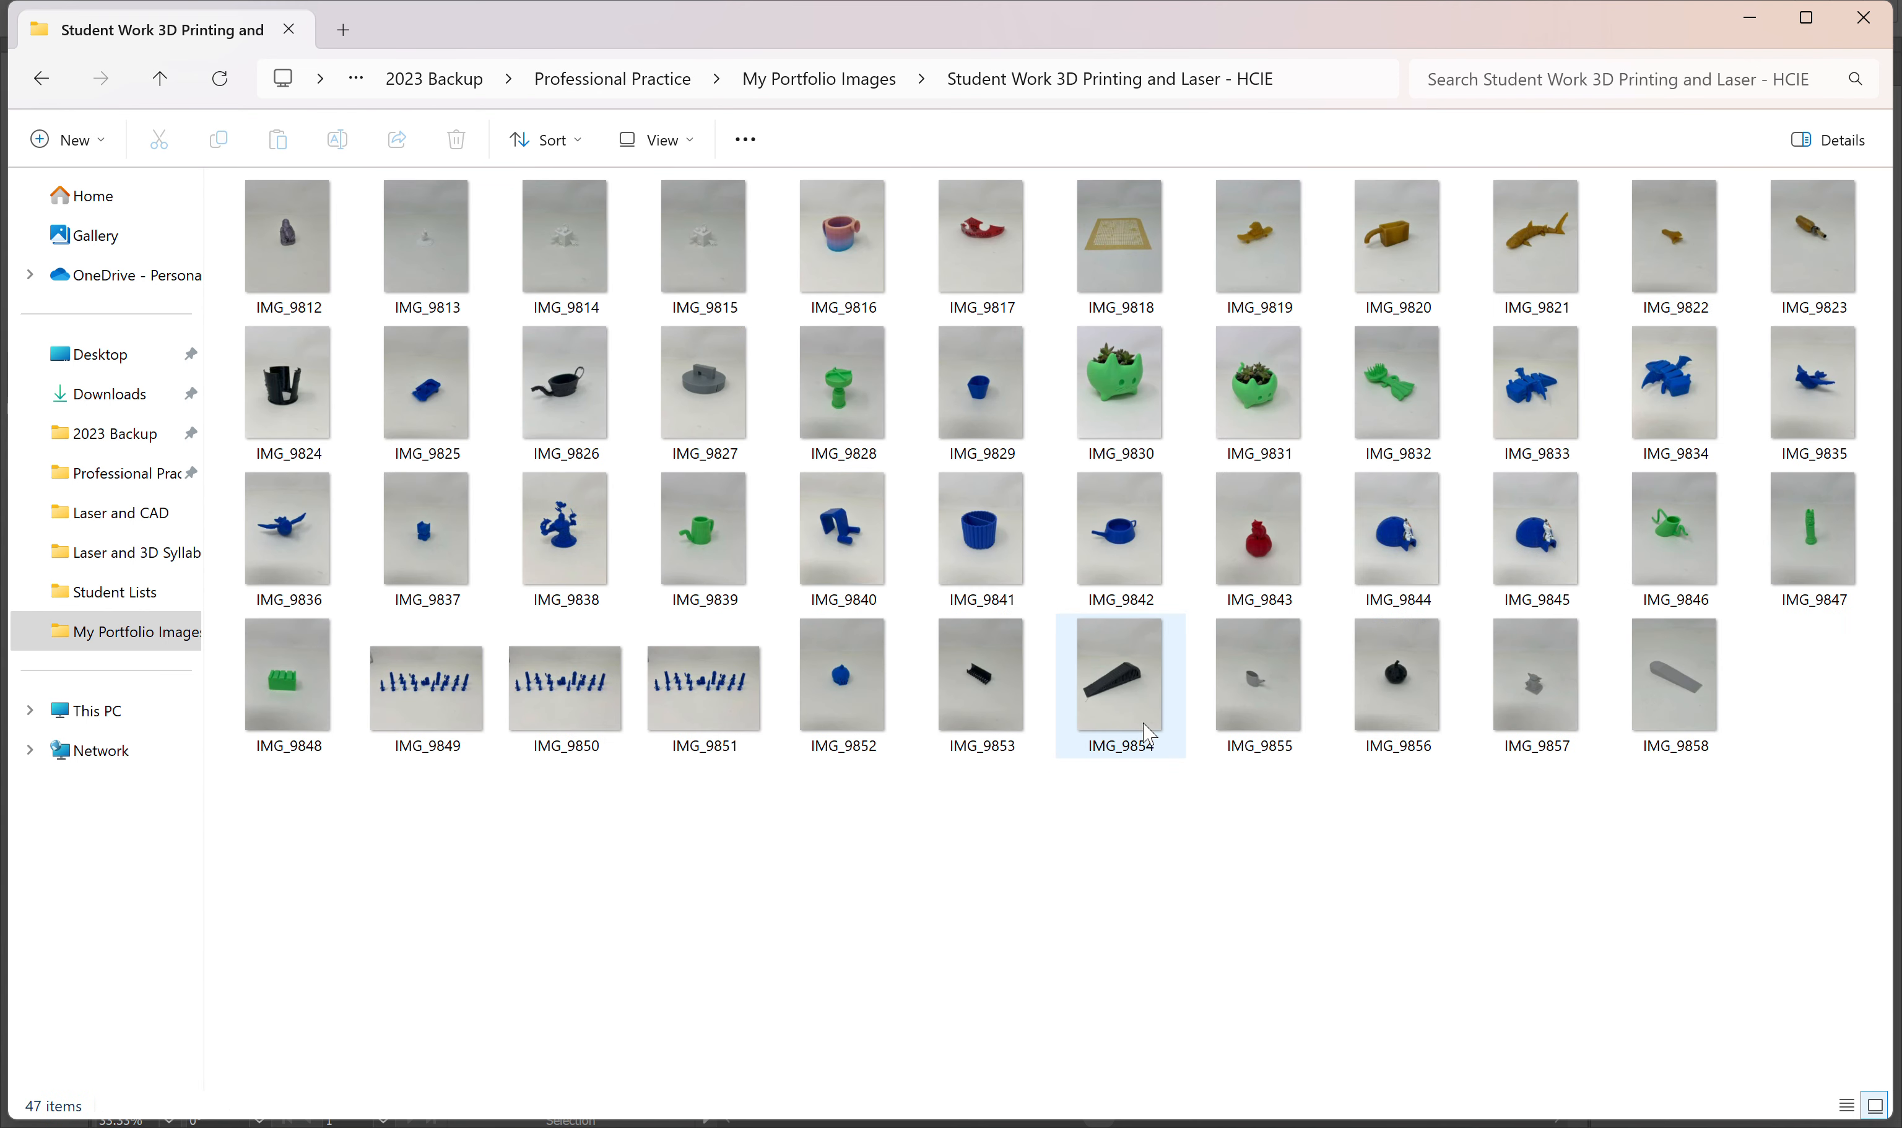
click(41, 78)
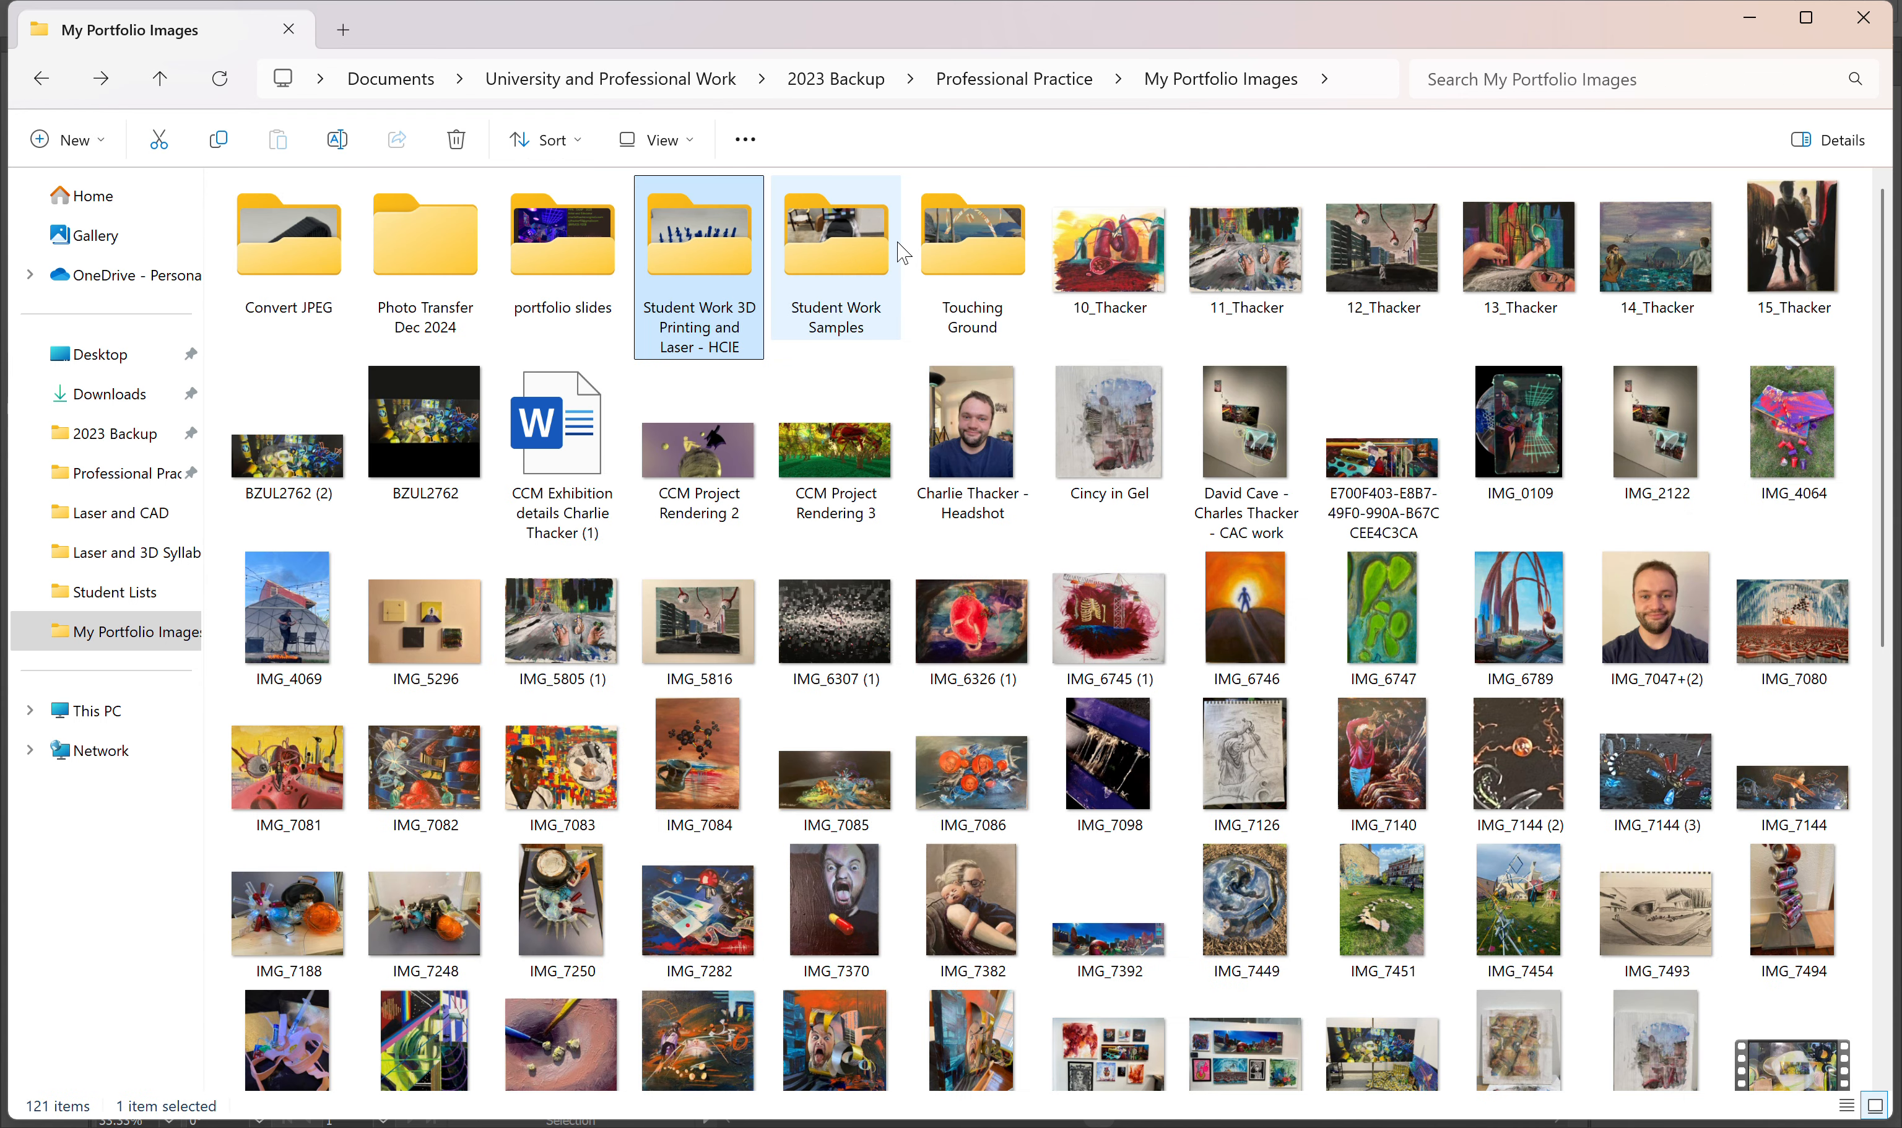
Step: Find the yellow paper-cut vehicle photo in the Student Work Samples folder and view it enlarged
double_click(847, 257)
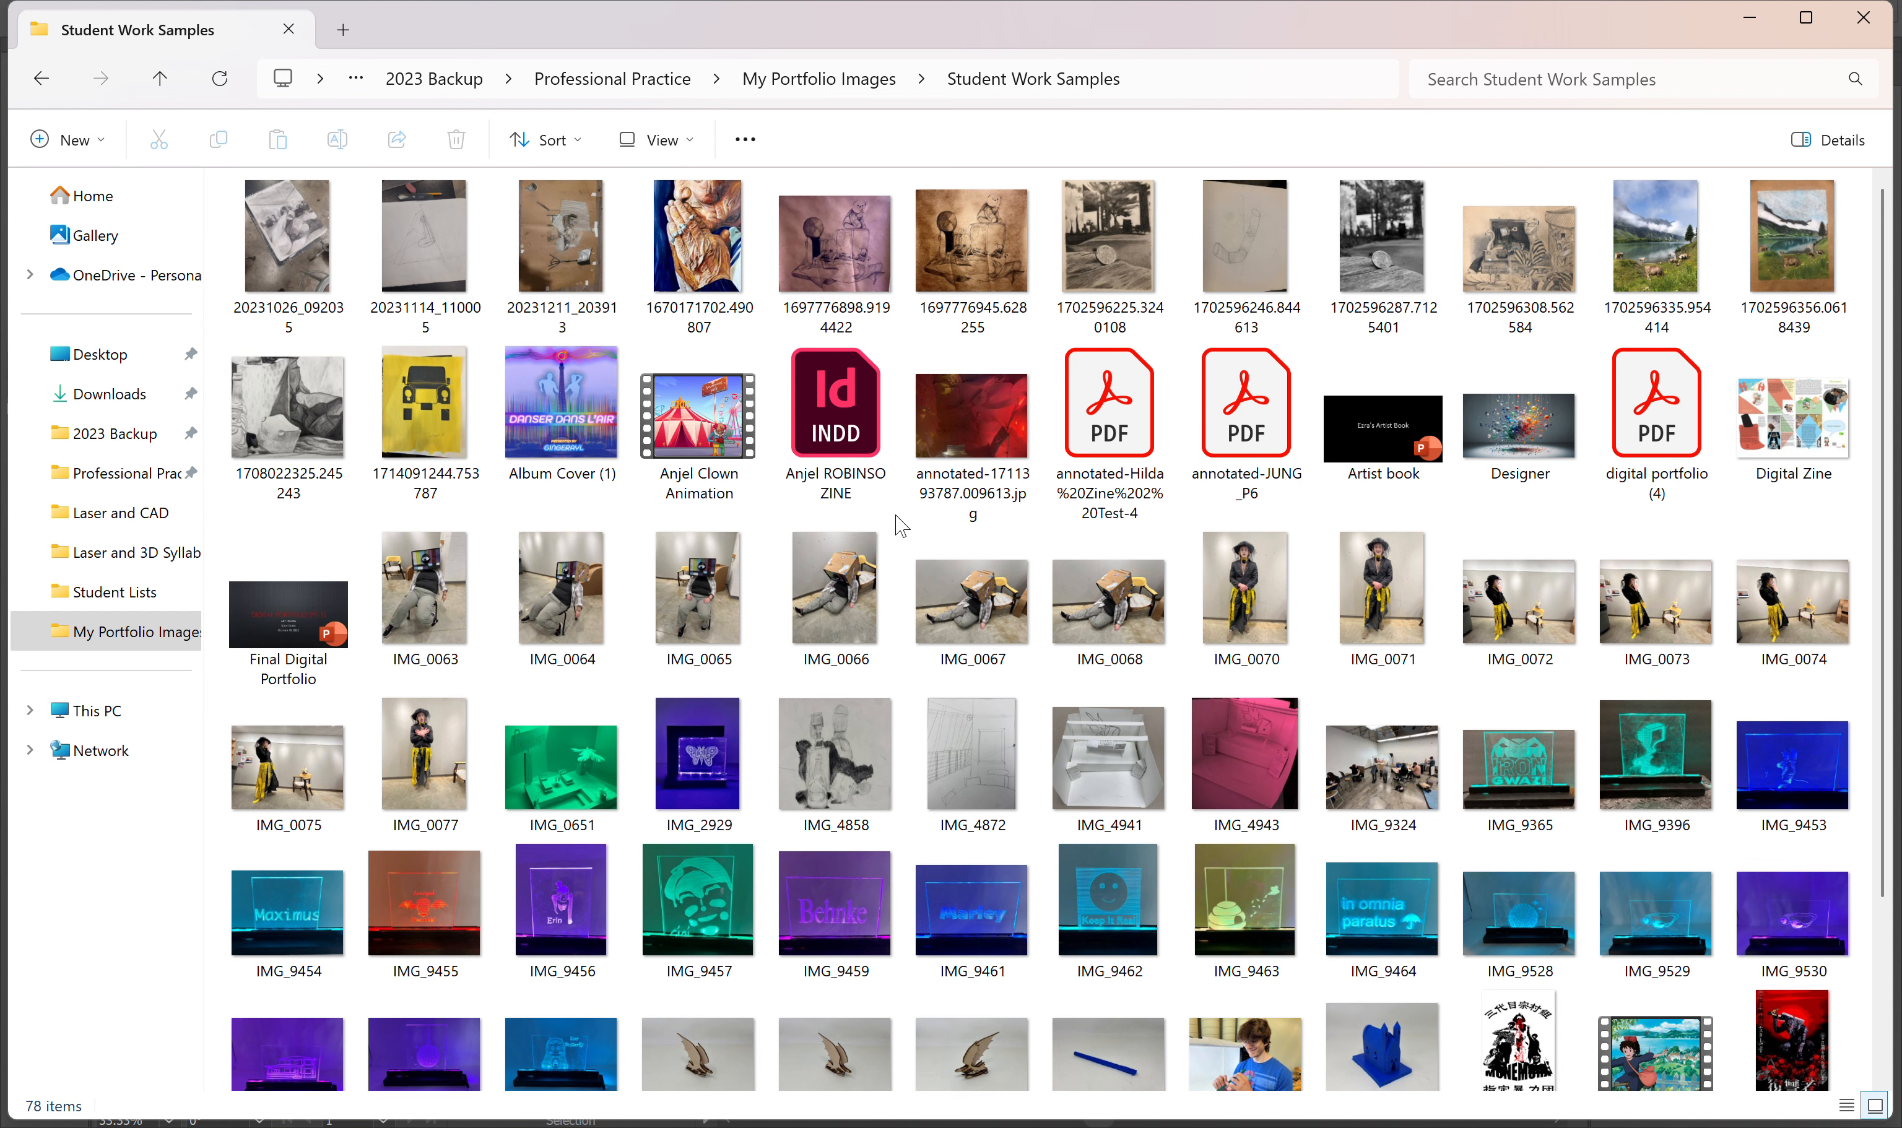
scroll(900, 525, down, 3)
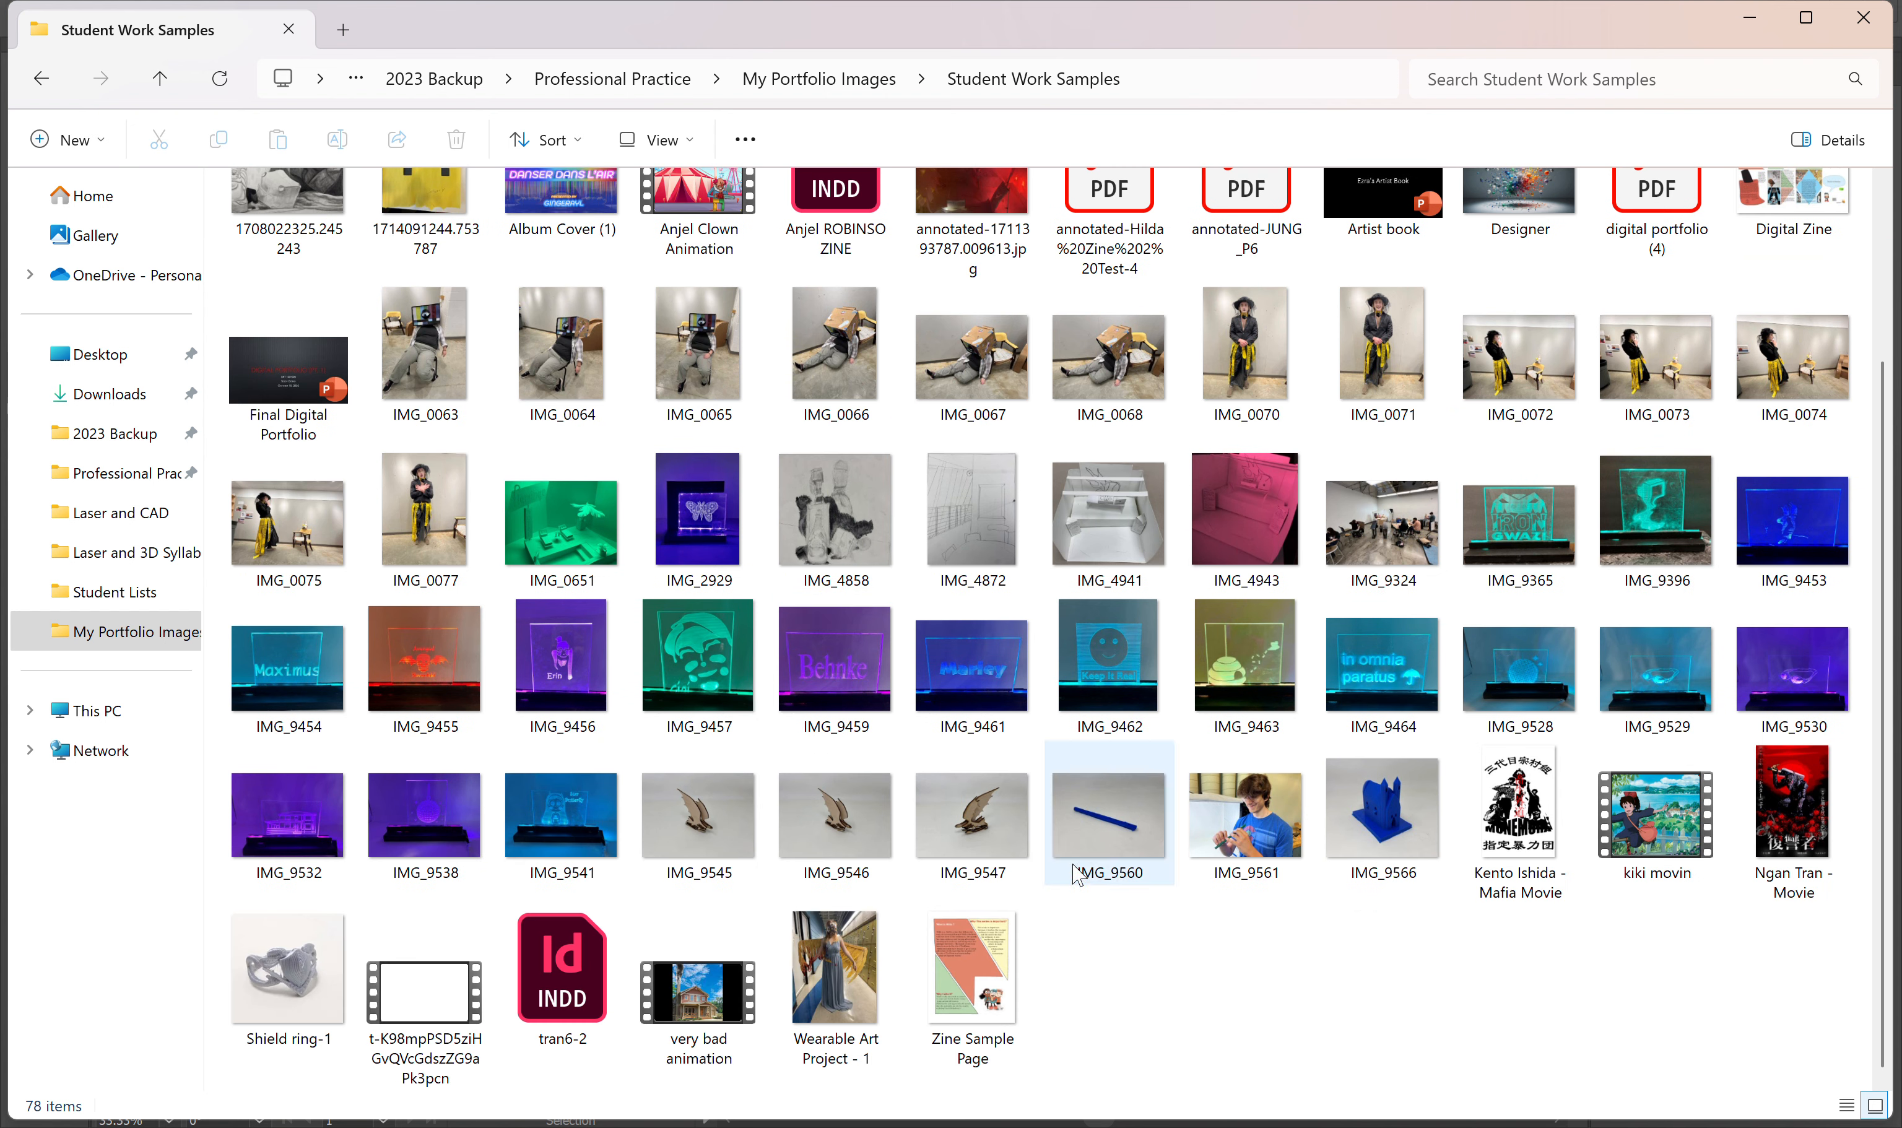
scroll(849, 564, up, 3)
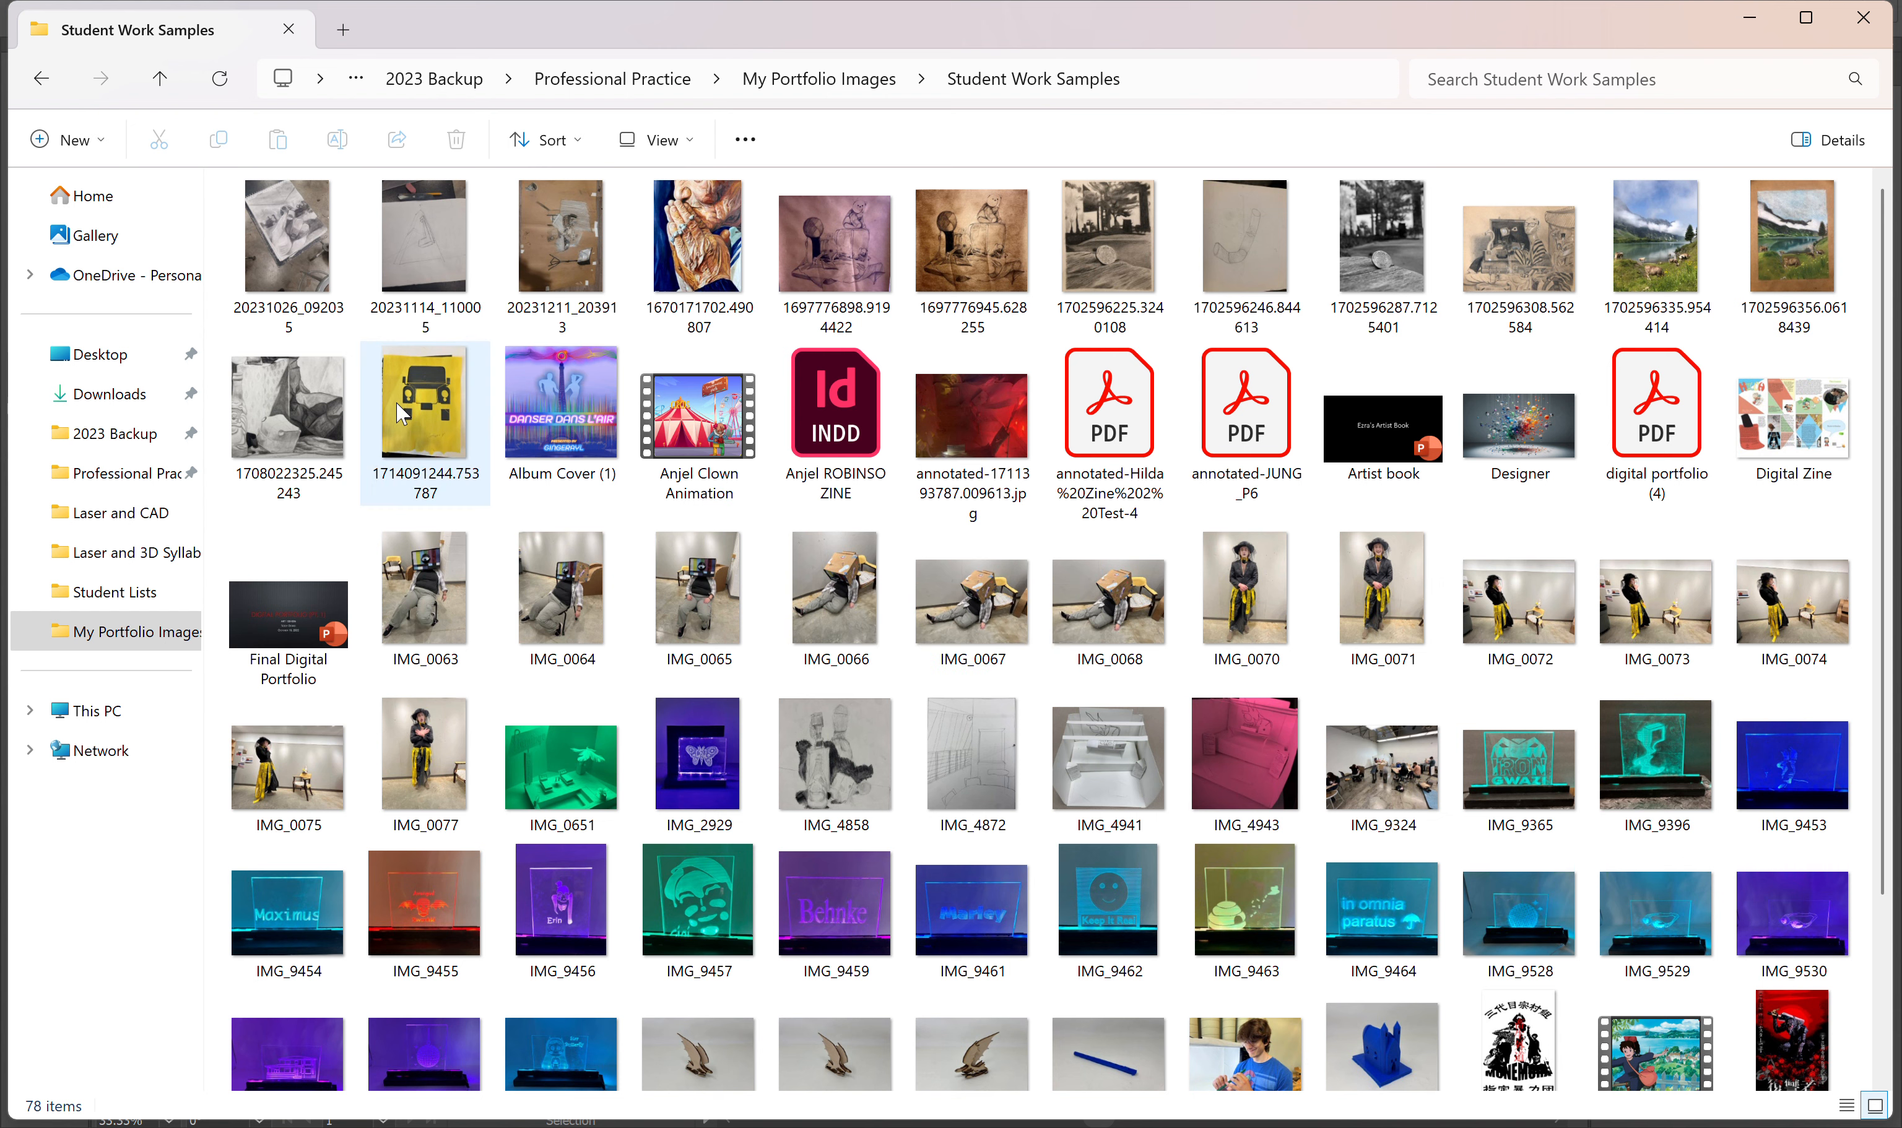
click(407, 423)
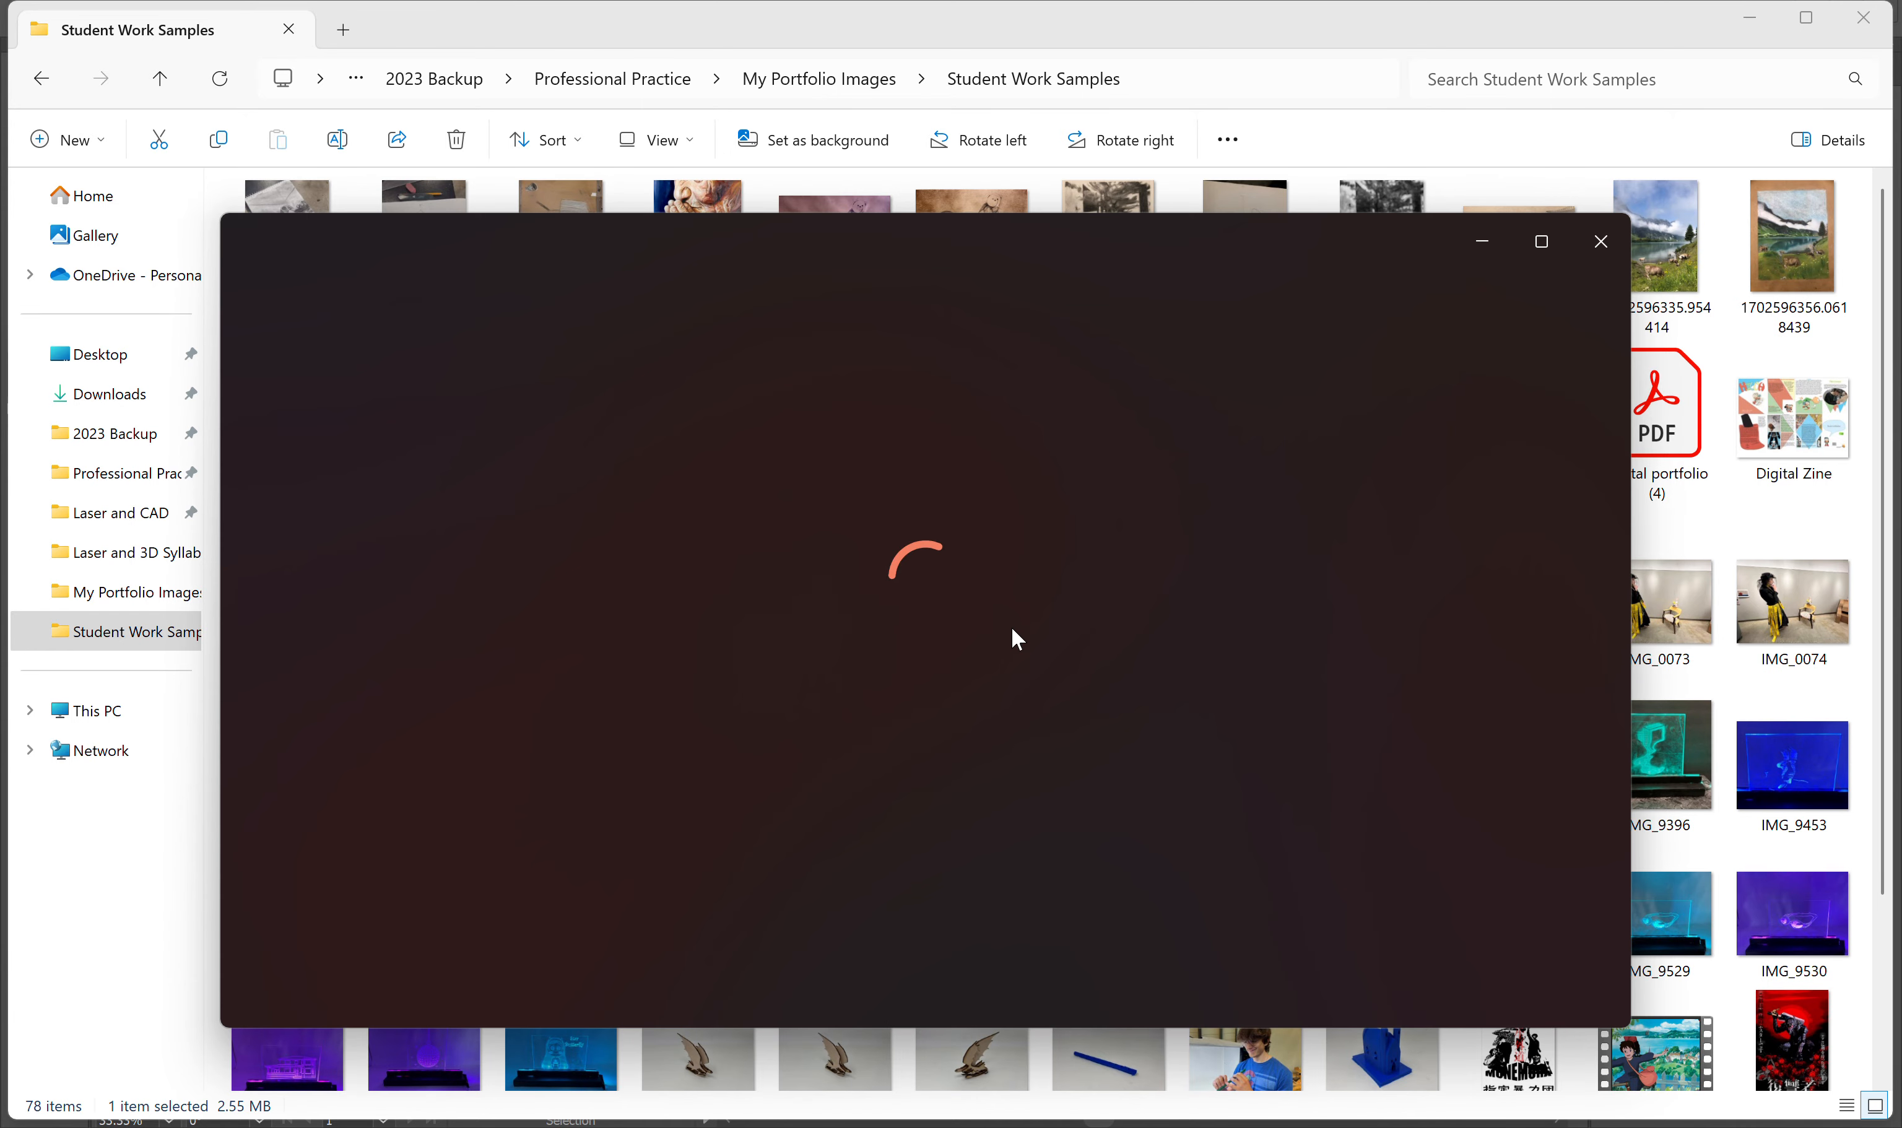
scroll(957, 604, up, 5)
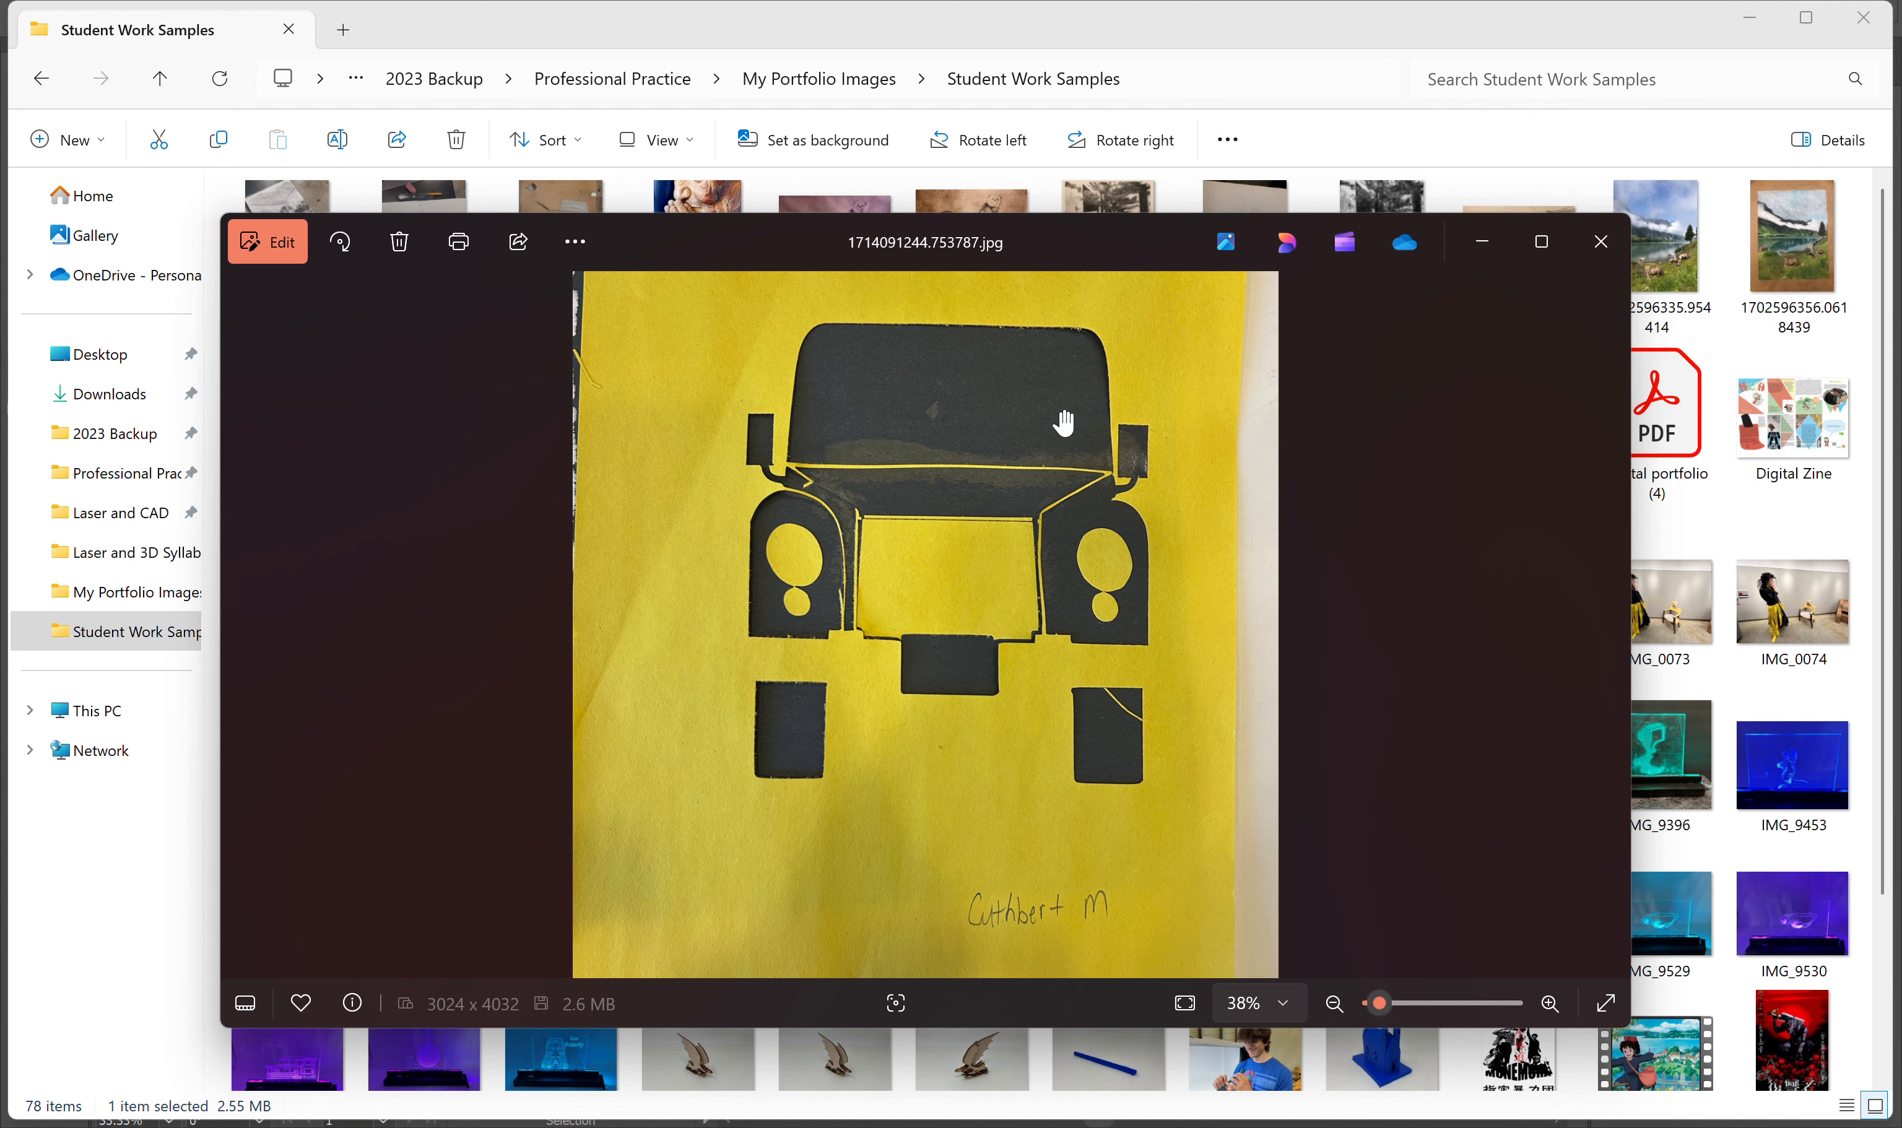
scroll(1138, 505, up, 4)
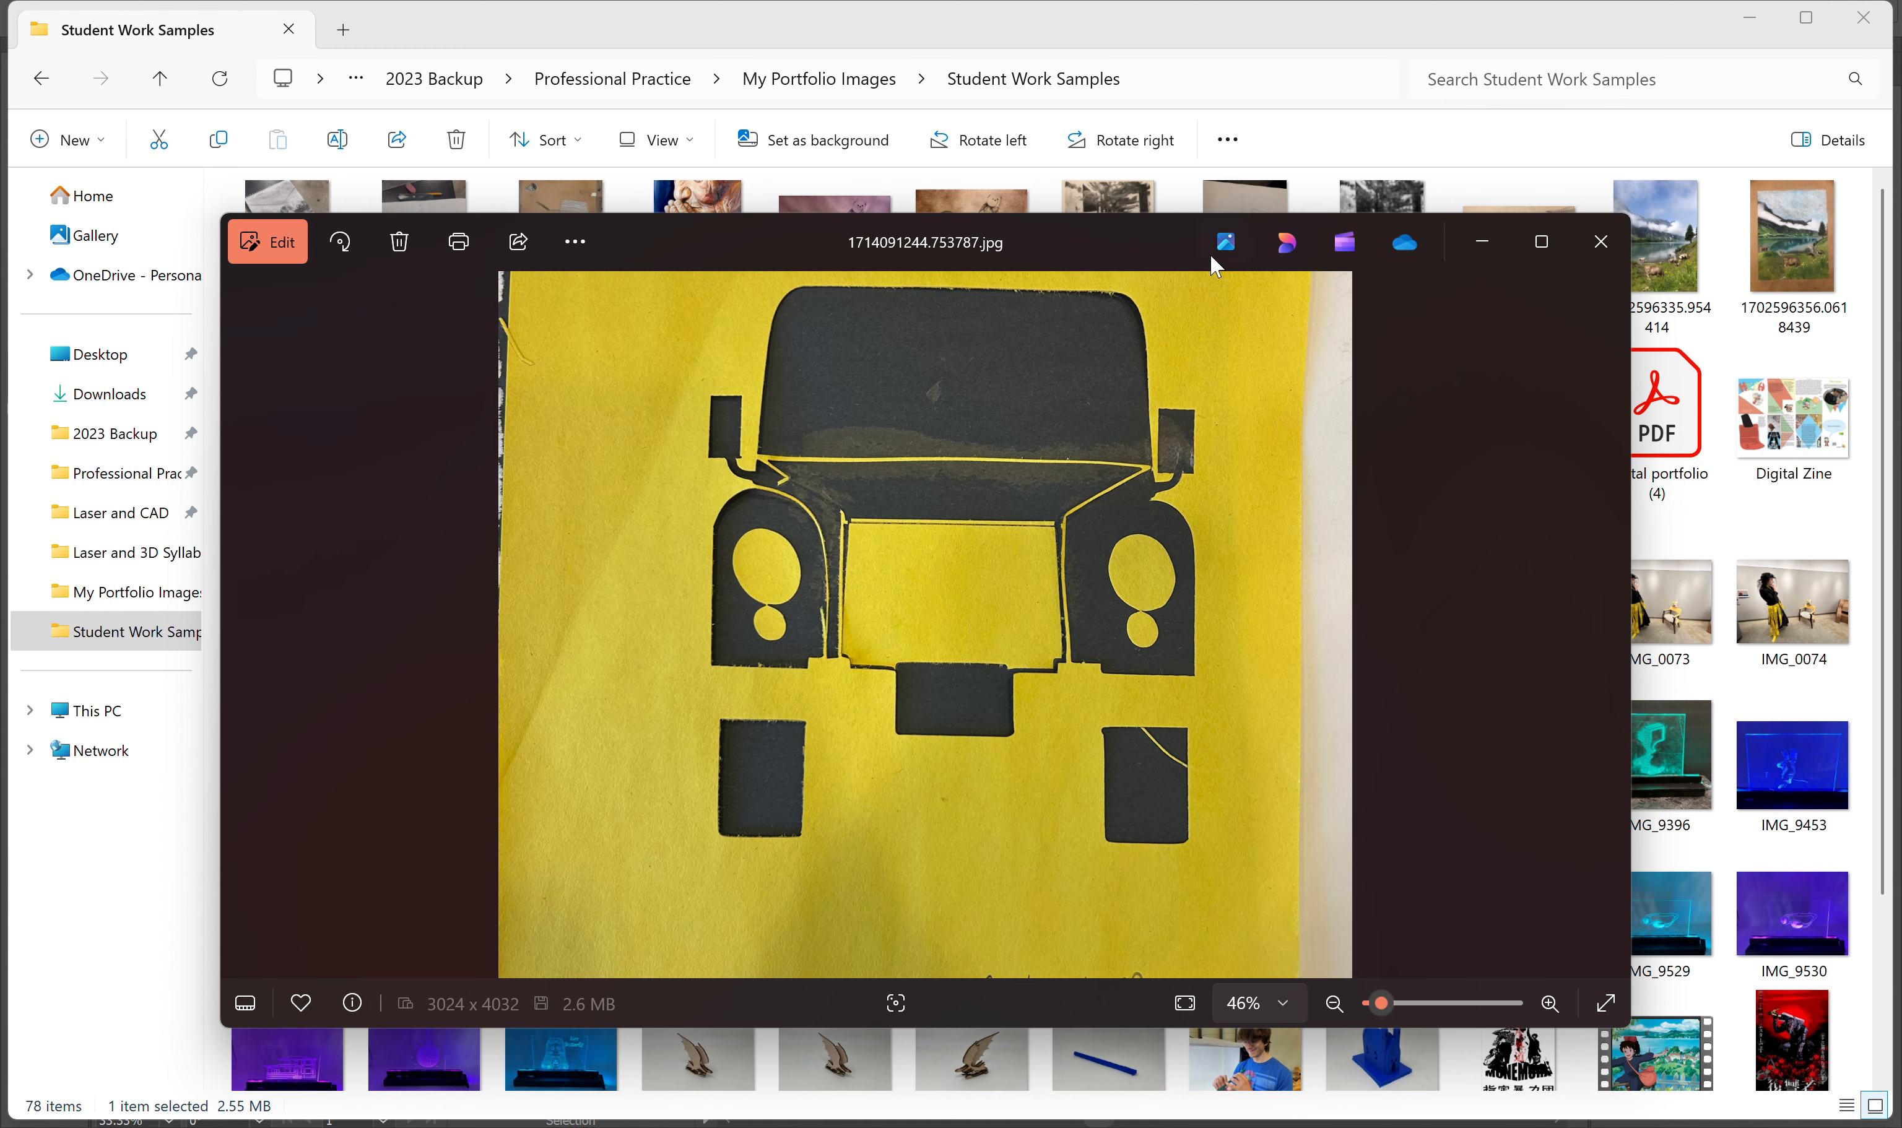
Step: Maximize the yellow paper-cut vehicle photo, examine its cut-outs and thin connecting strips up close, and close the photo
click(1541, 242)
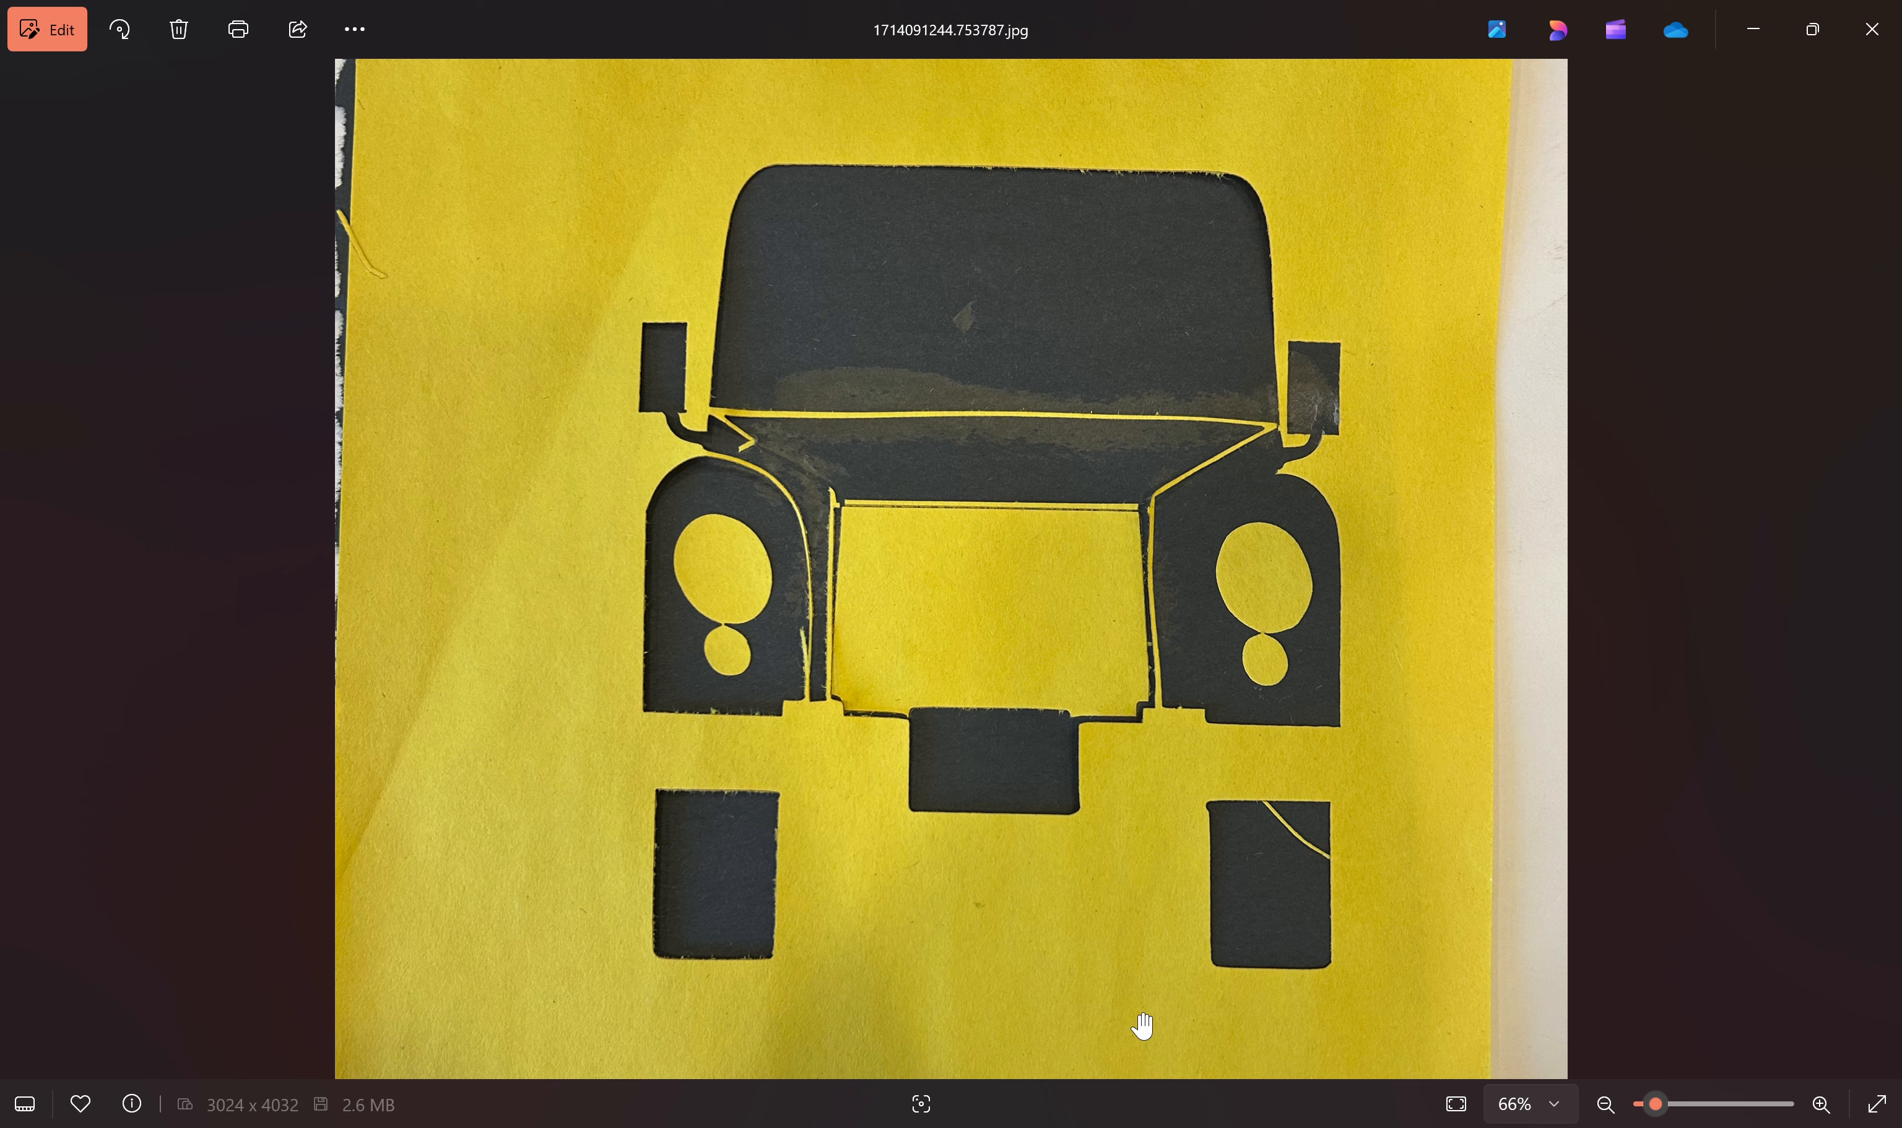
scroll(810, 507, up, 1)
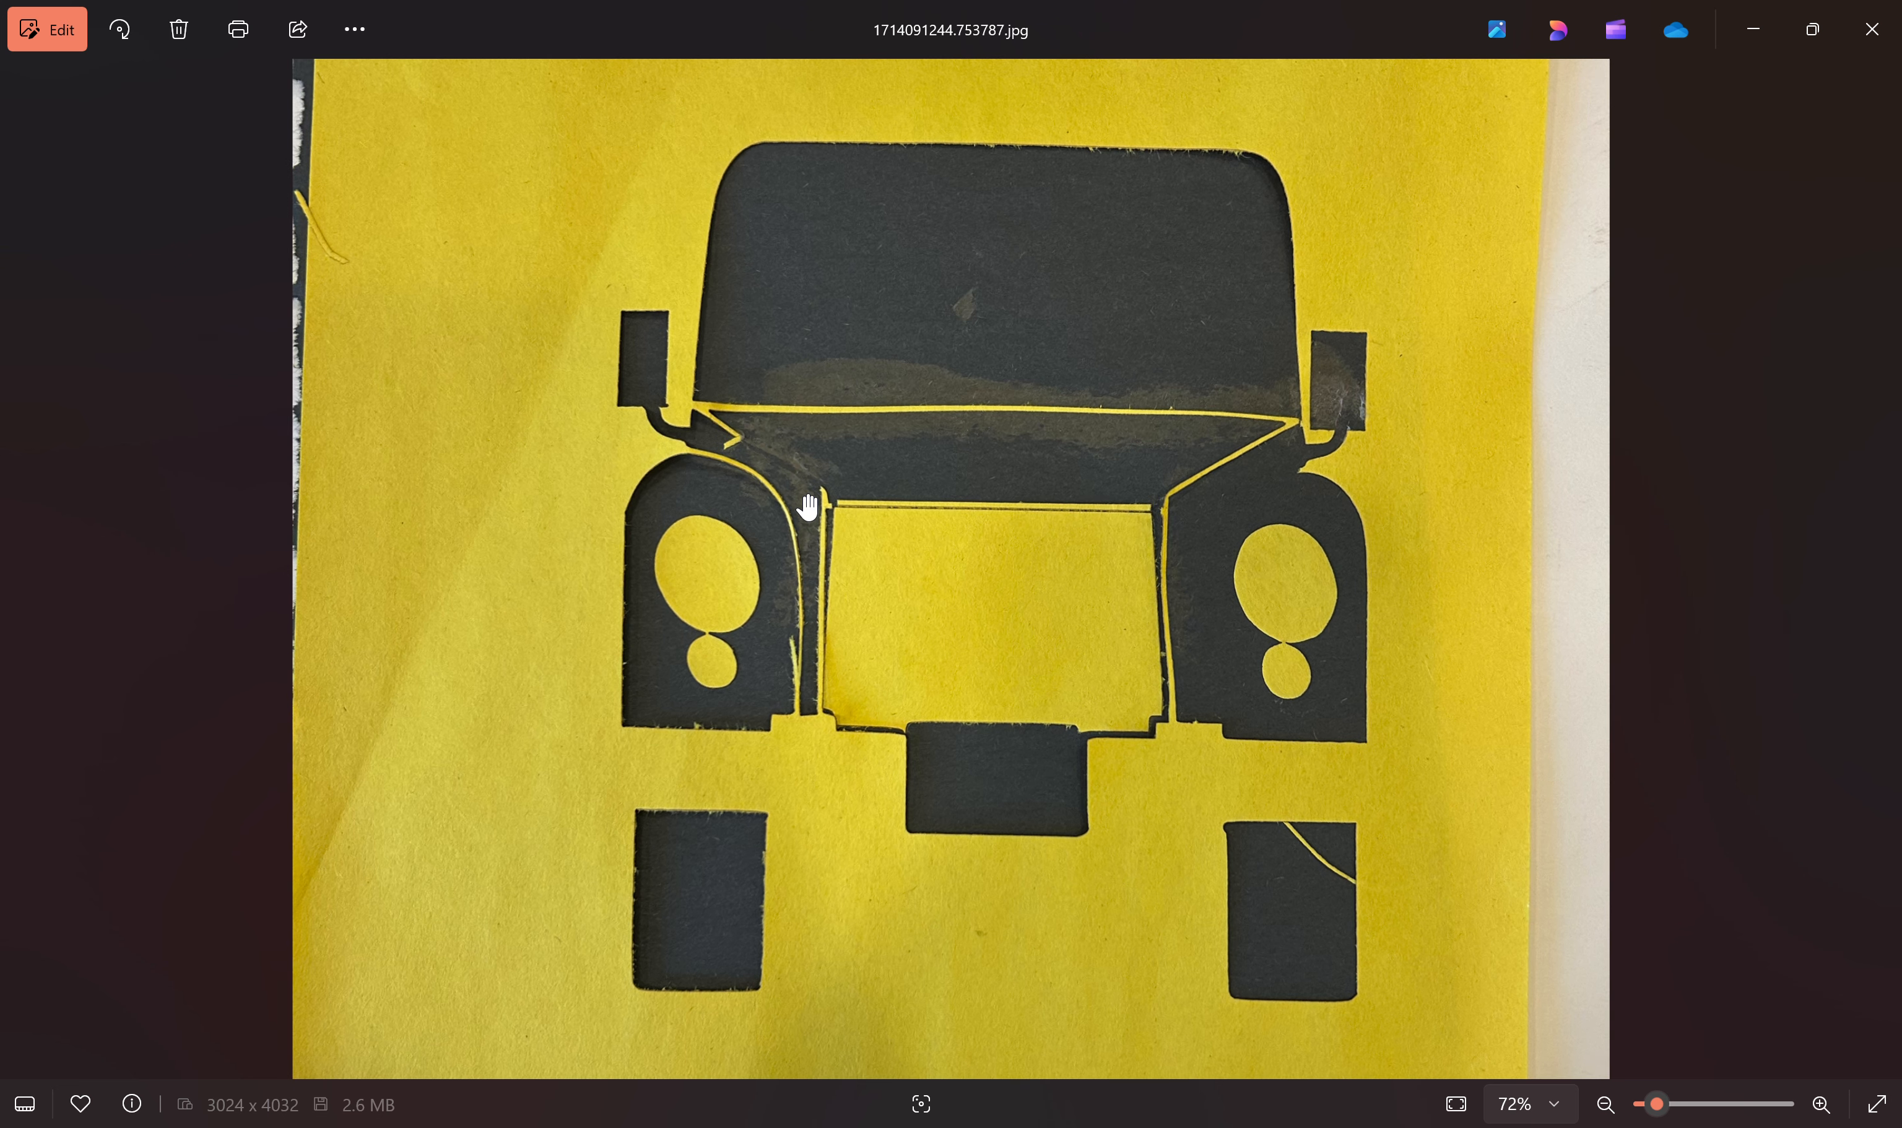
scroll(808, 508, up, 1)
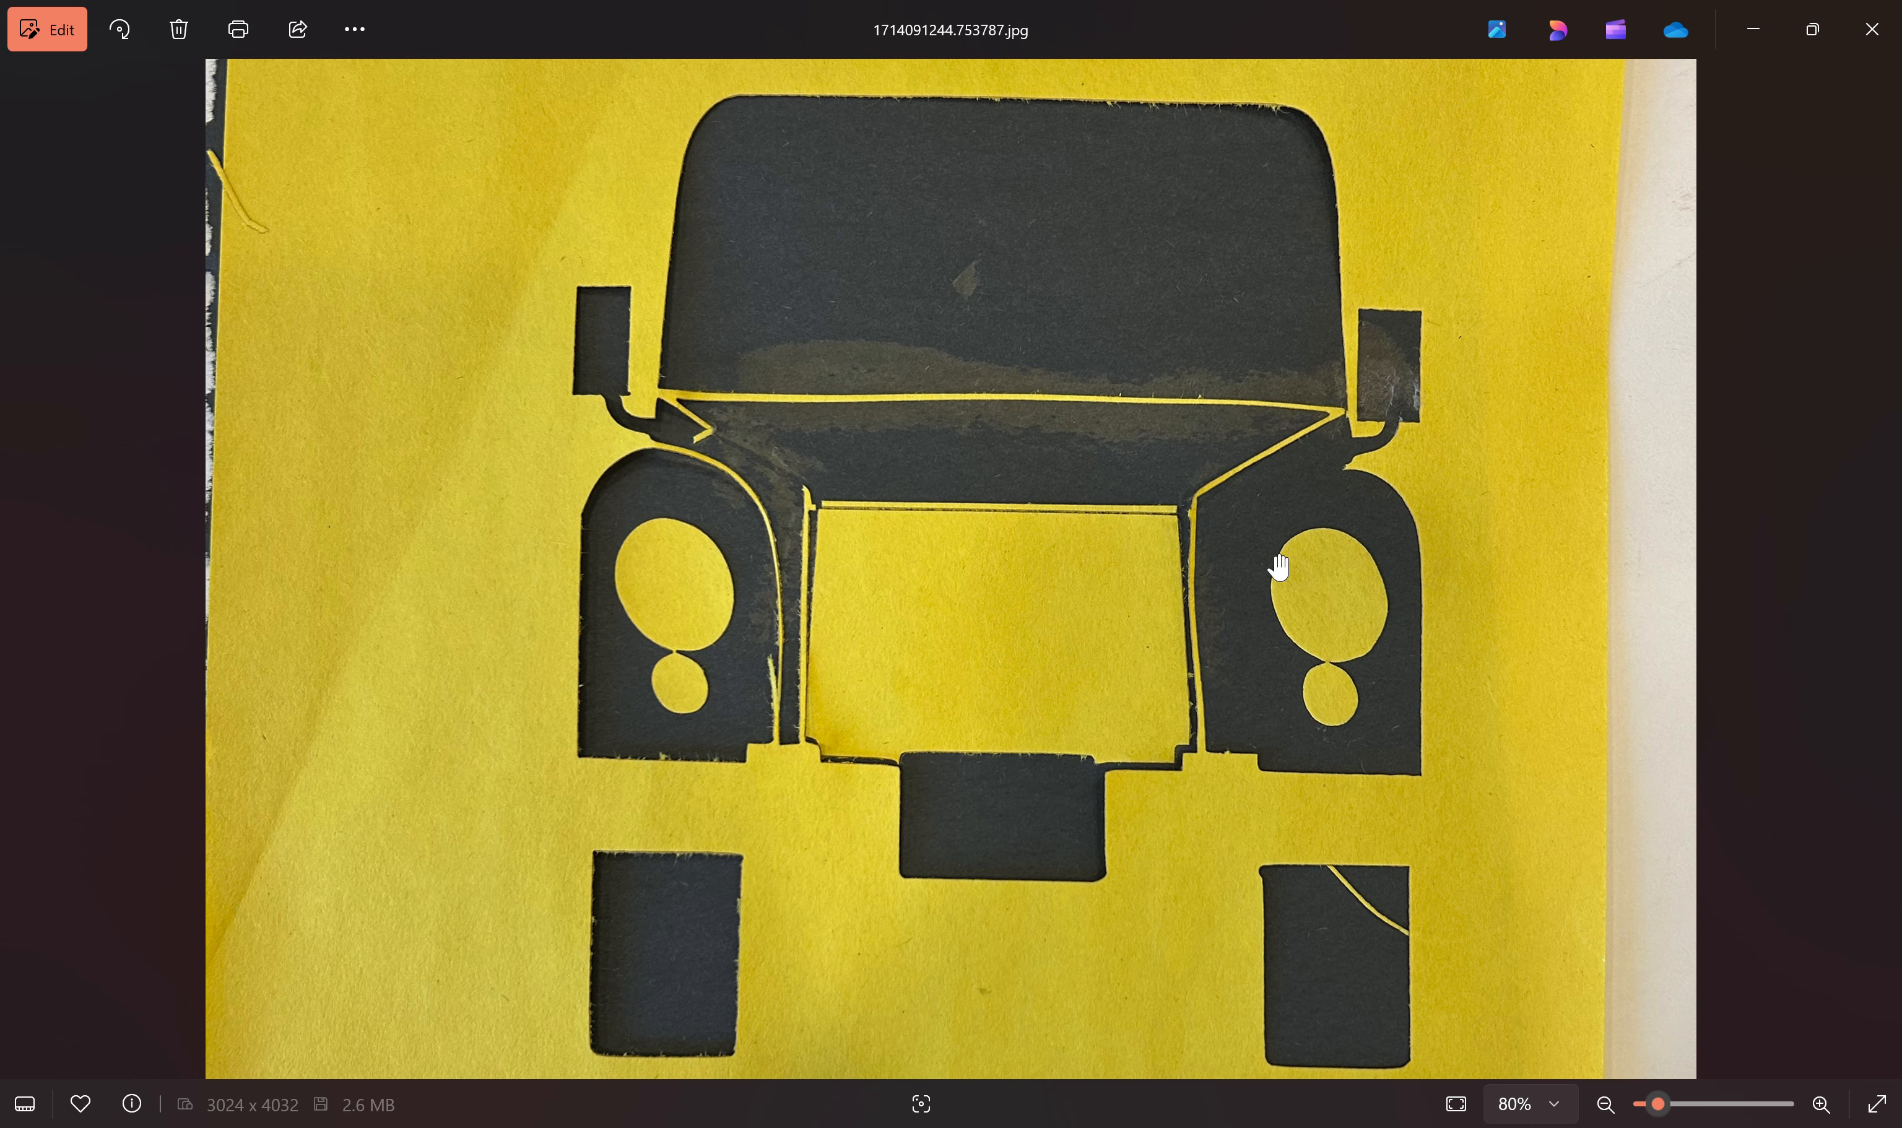
scroll(1432, 549, down, 3)
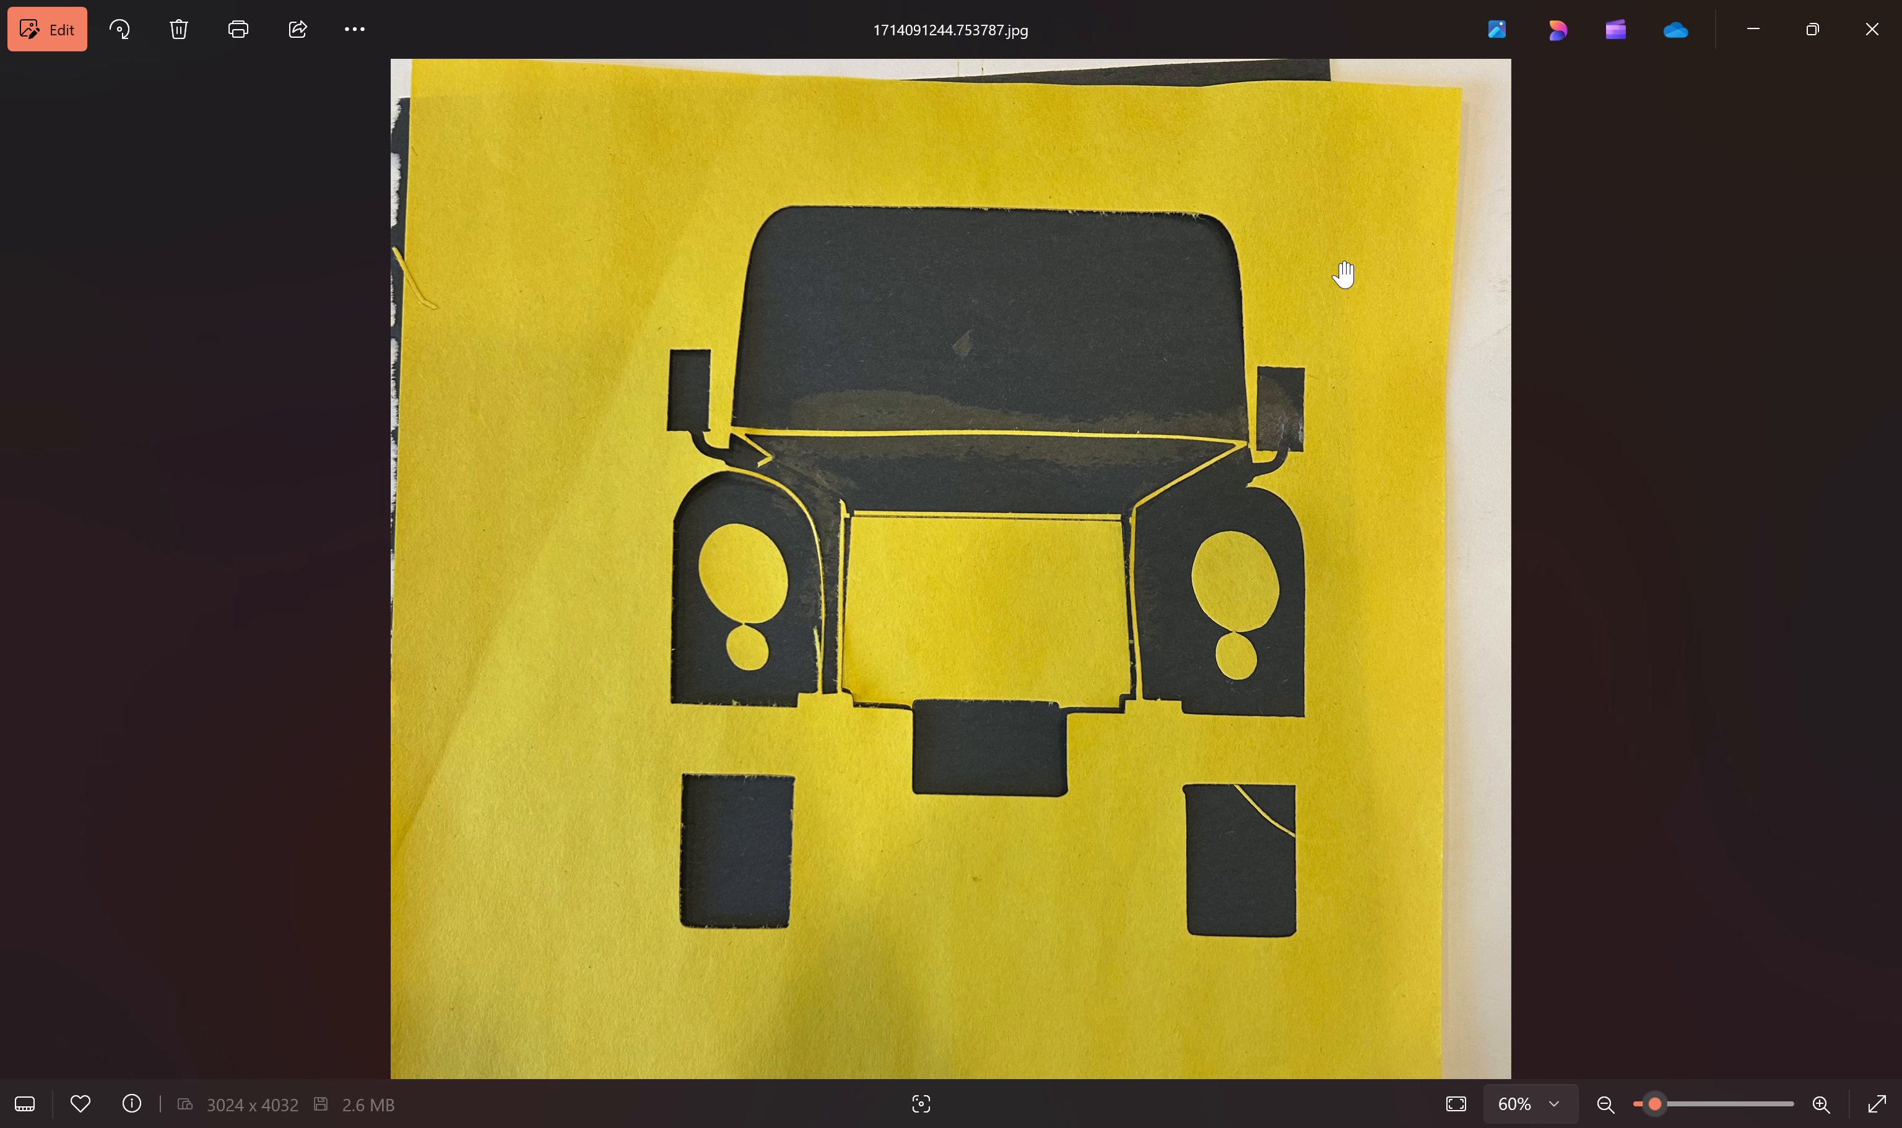
click(1874, 31)
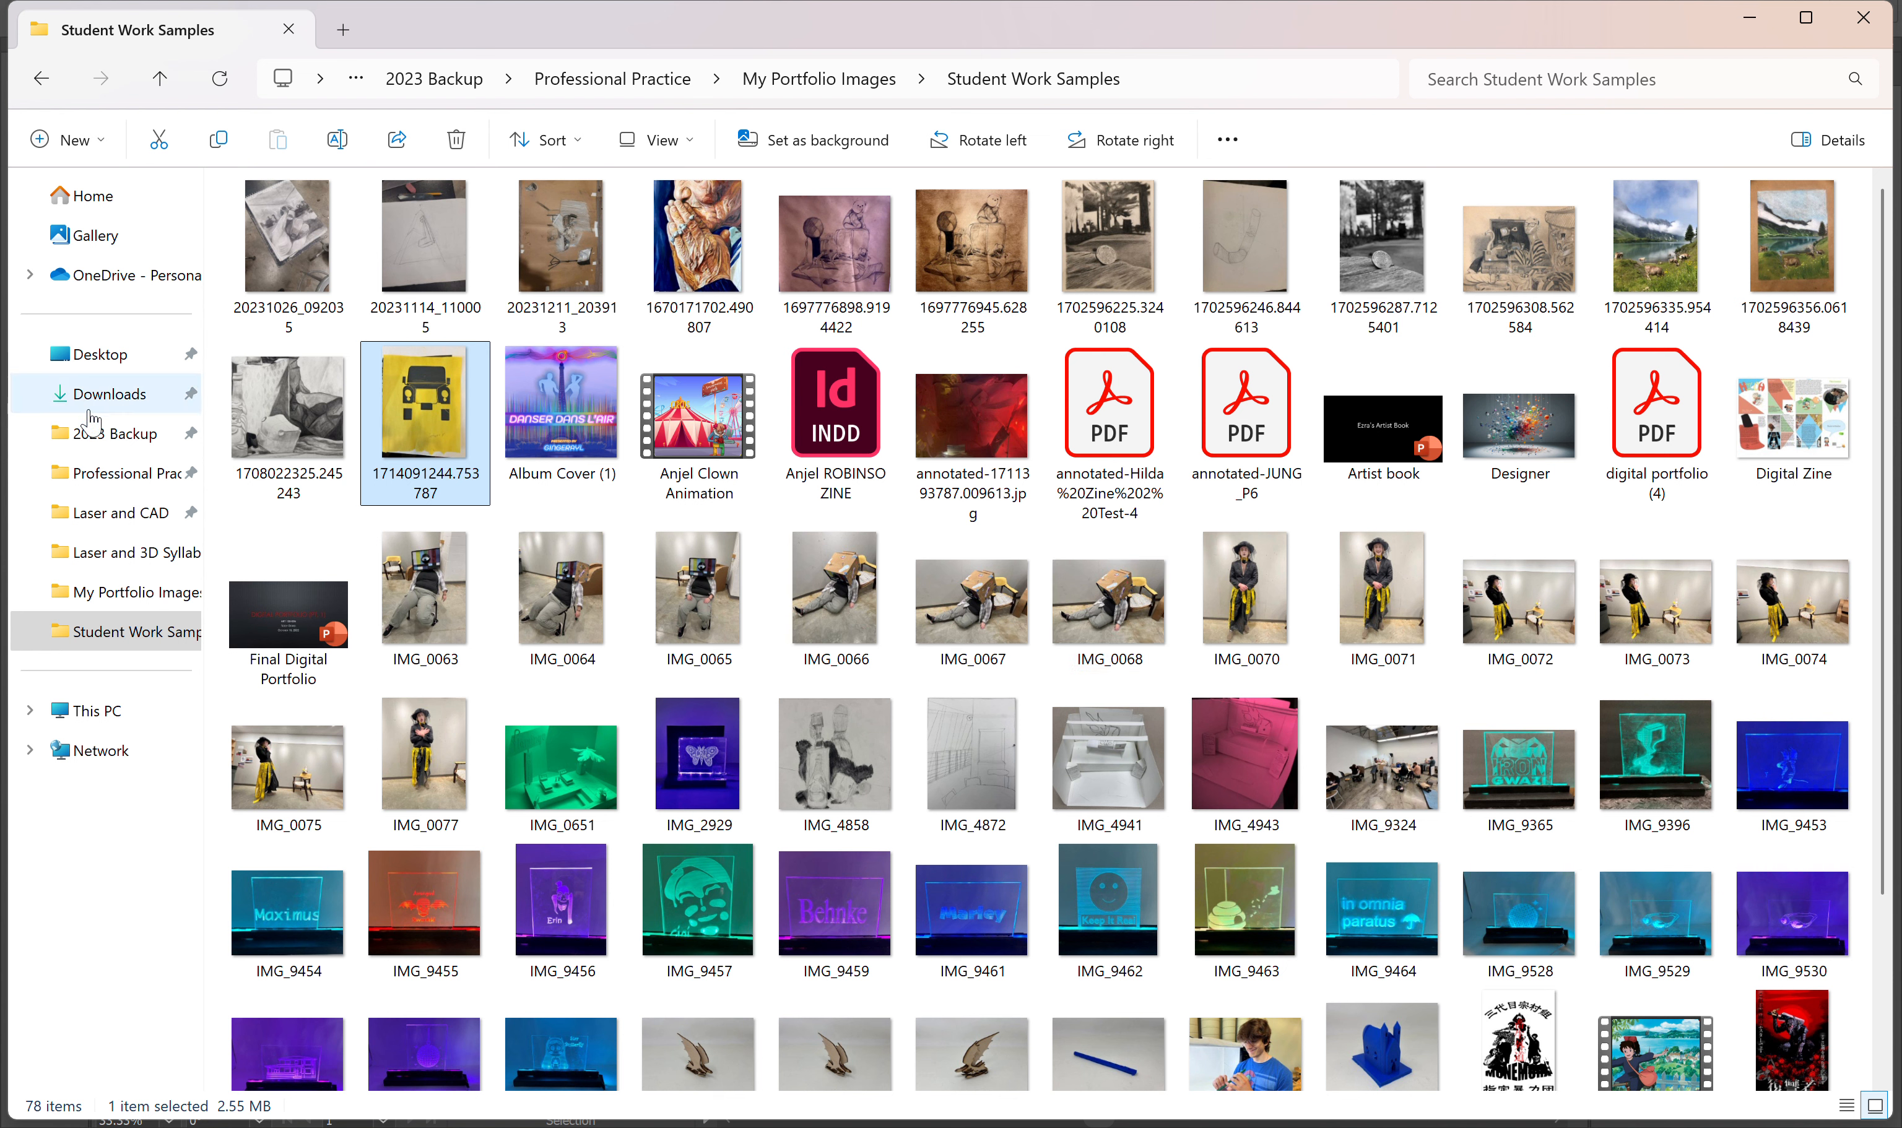
Step: Open the Downloads folder to look for further example files
click(116, 397)
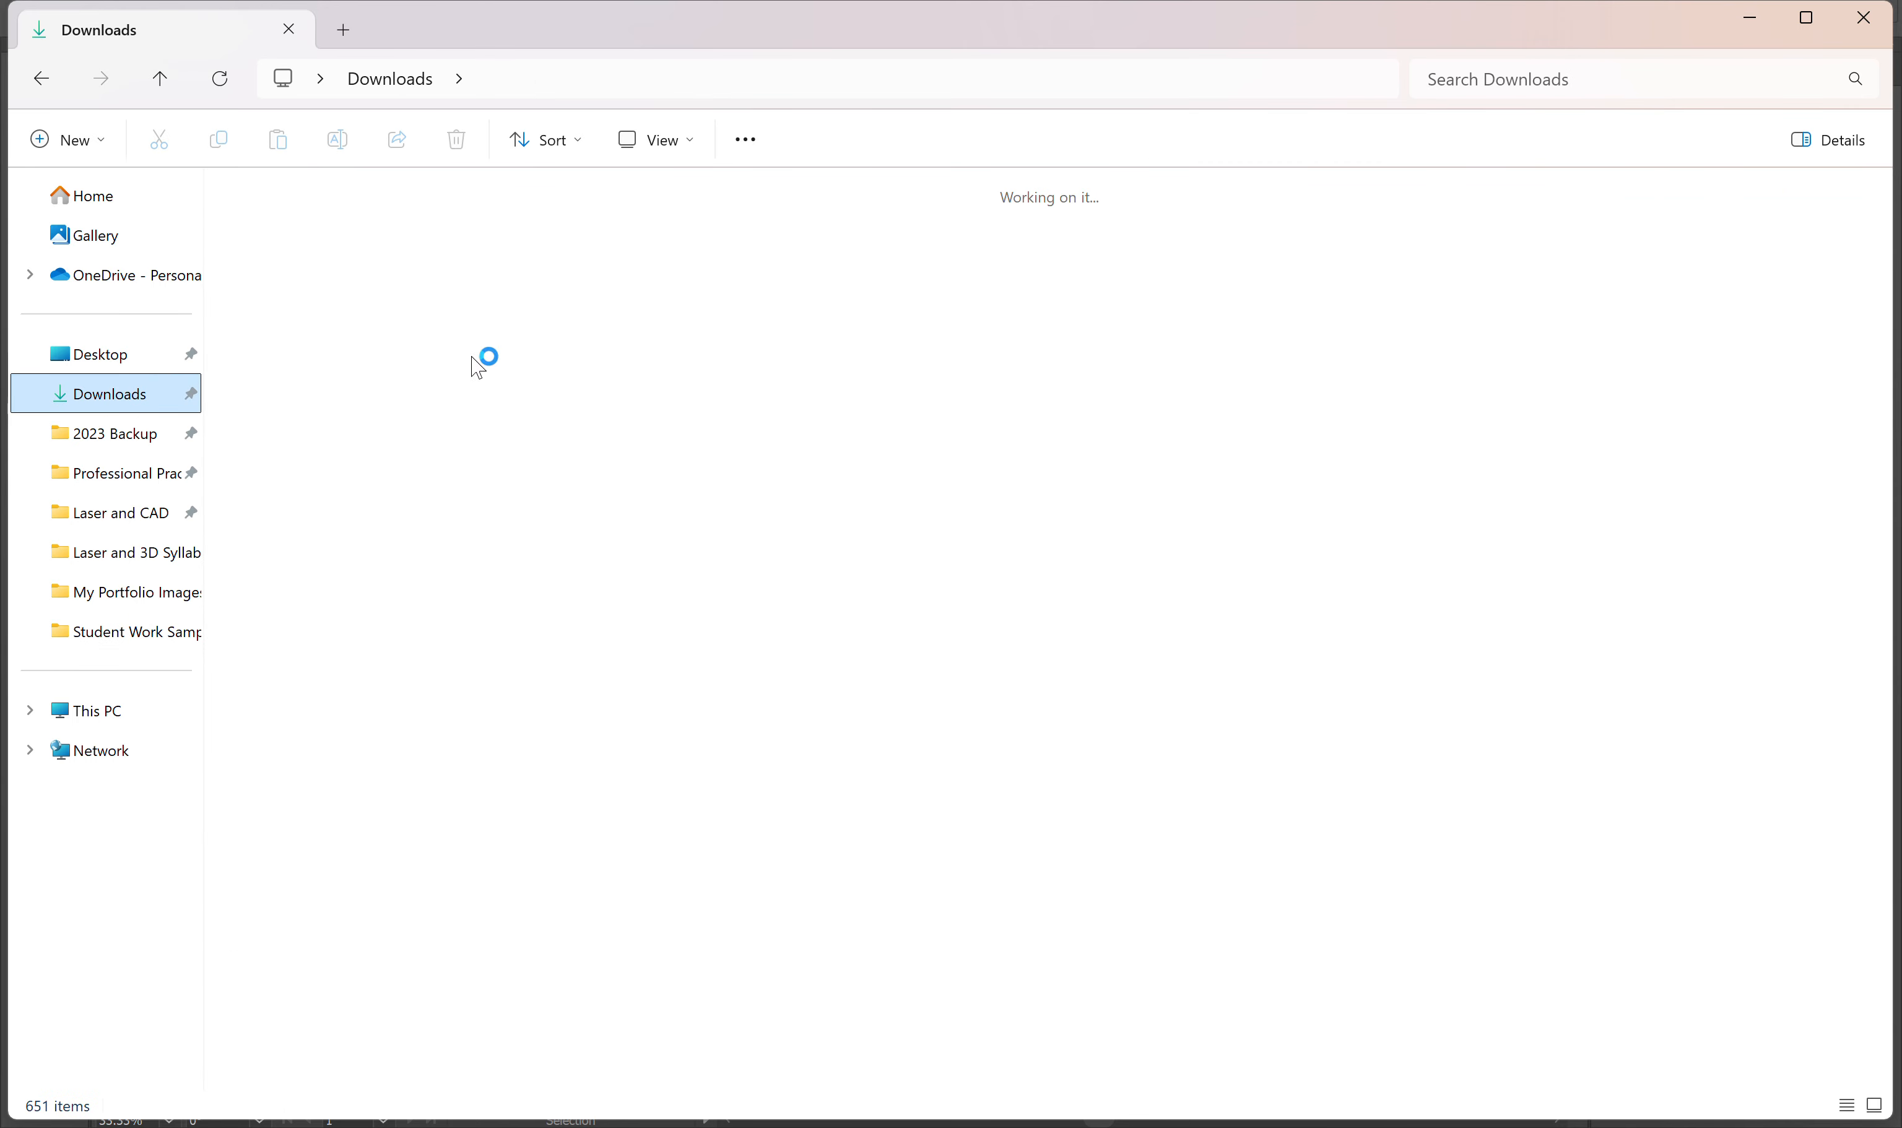